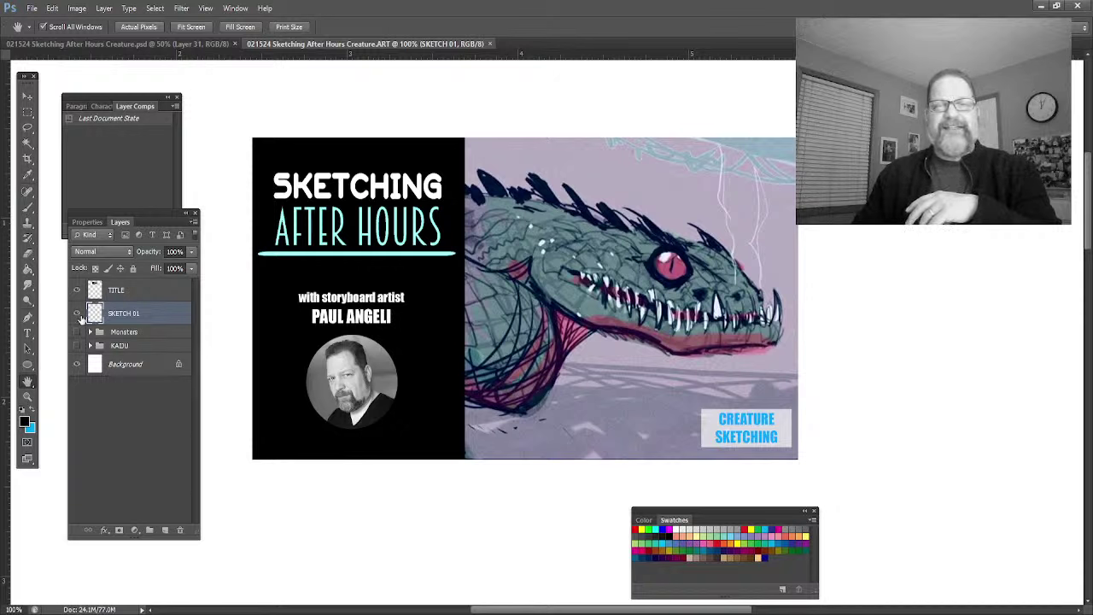
# Step: Hide the SKETCH 01 and TITLE layers and make the Monsters group visible
pyautogui.click(79, 315)
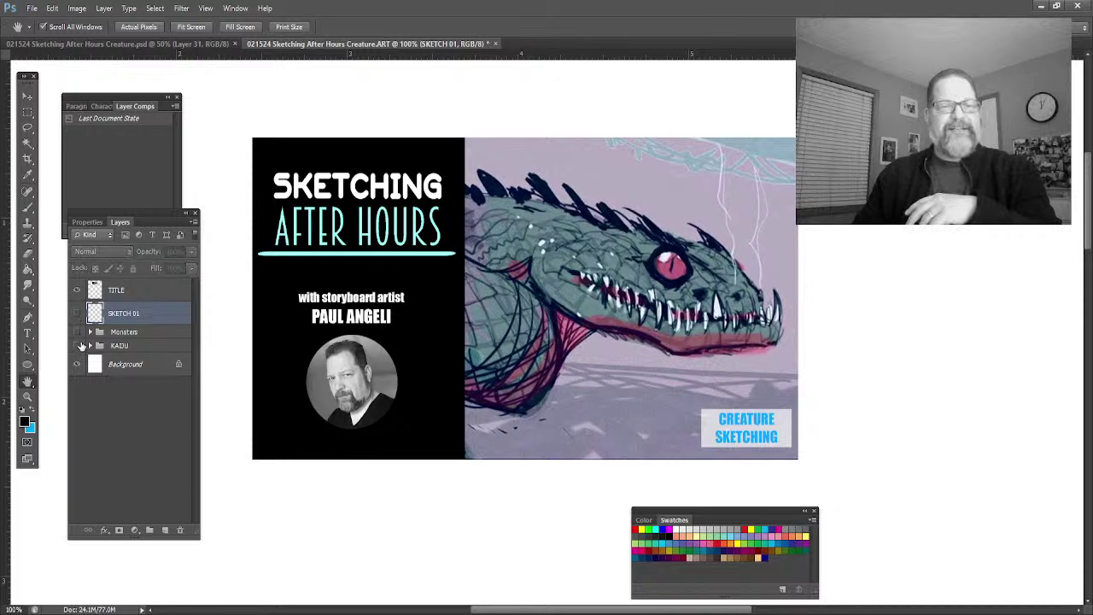
pyautogui.click(76, 331)
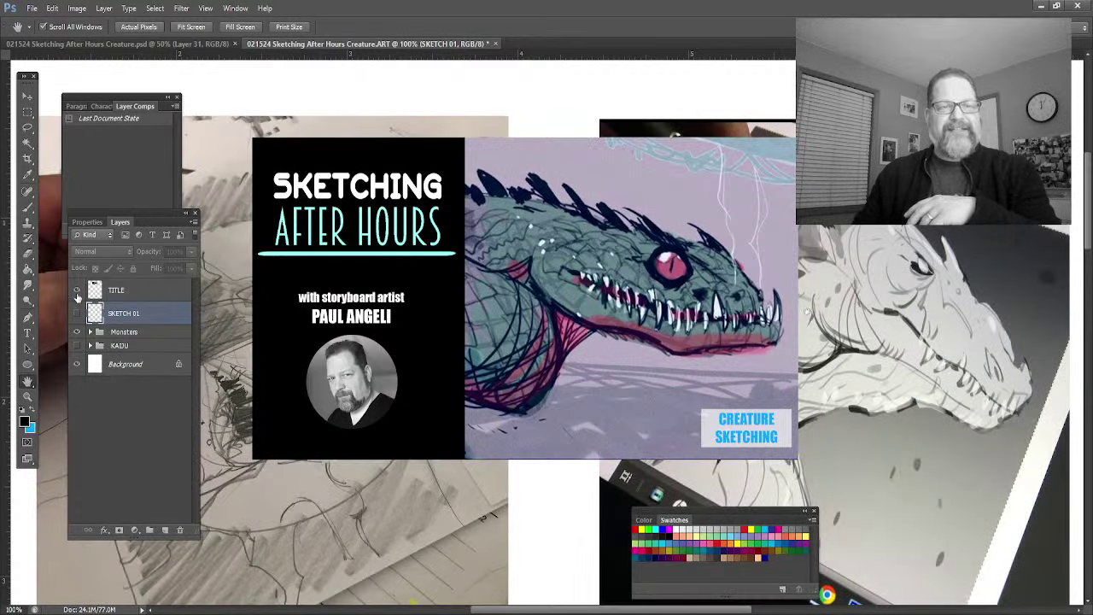
pyautogui.click(77, 290)
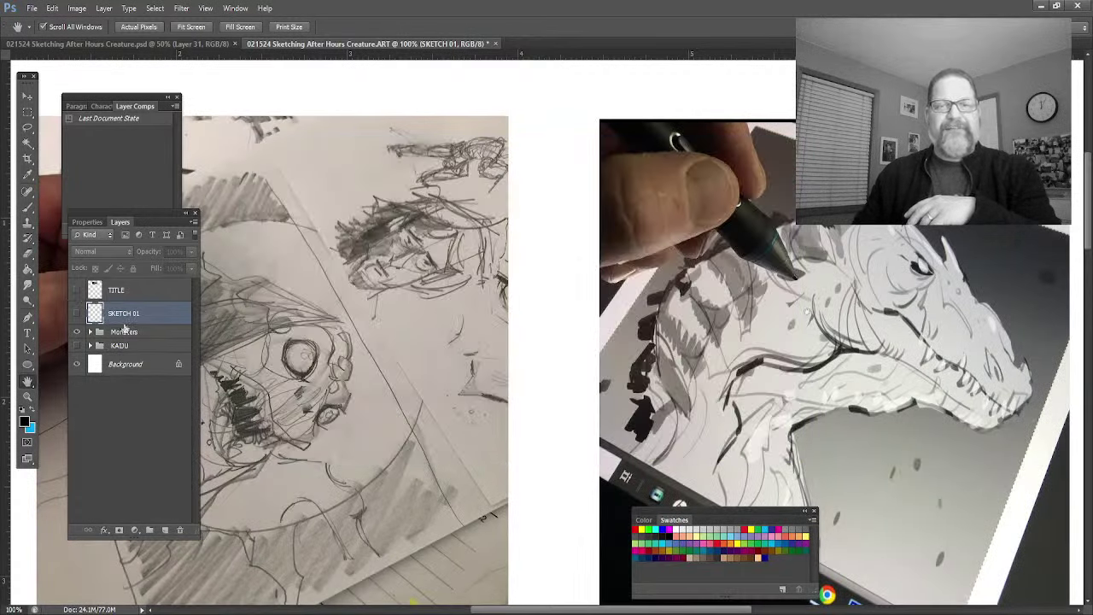
# Step: Examine the upper pair of creature drawings, the pencil monster head and the spiny dragon head drawn on a tablet
pyautogui.click(28, 398)
pyautogui.moveTo(281, 402); pyautogui.dragTo(285, 407)
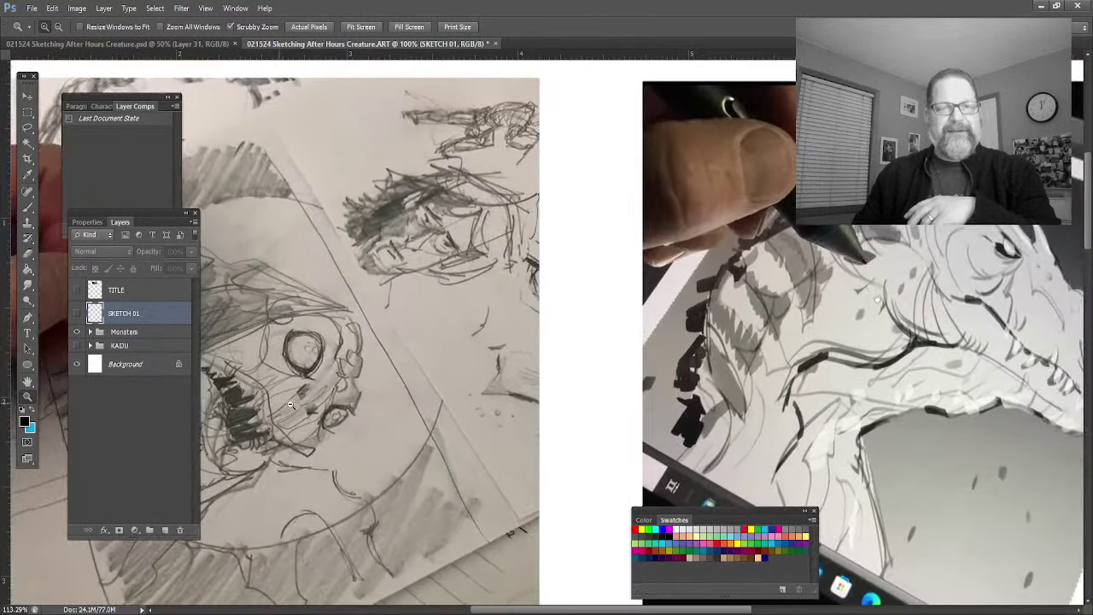
pyautogui.click(26, 385)
pyautogui.moveTo(385, 410); pyautogui.dragTo(586, 373)
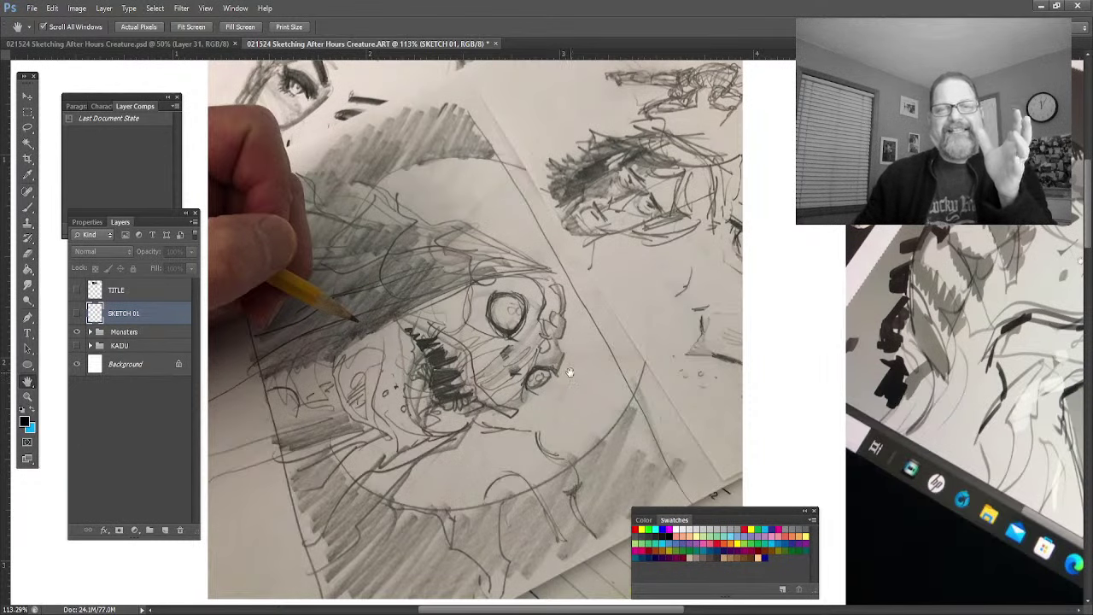
pyautogui.moveTo(512, 483); pyautogui.dragTo(515, 444)
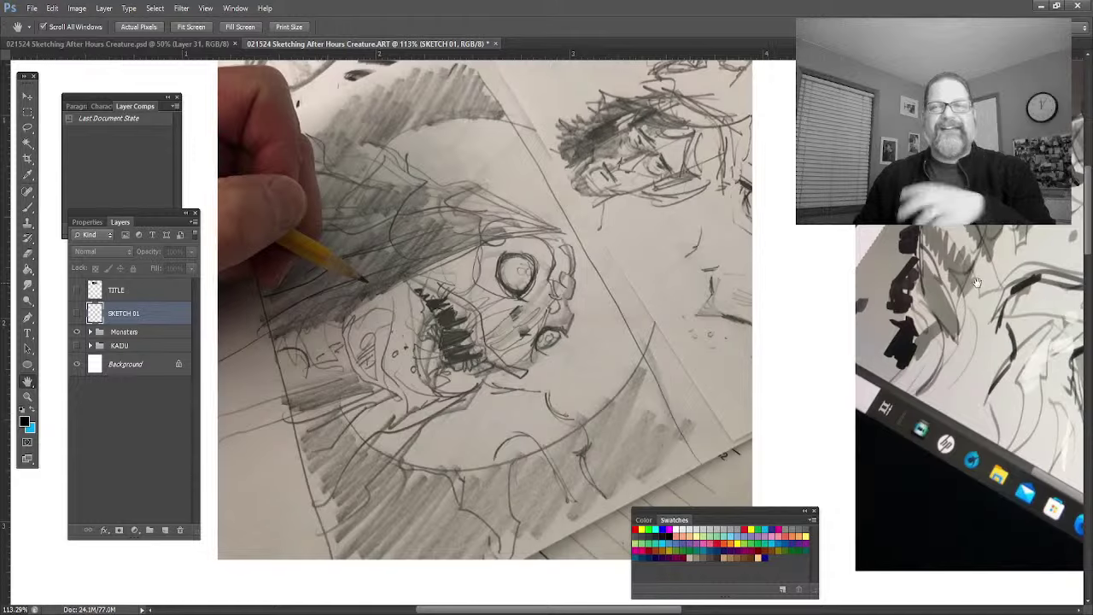
pyautogui.moveTo(974, 284)
pyautogui.mouseDown()
pyautogui.moveTo(502, 297)
pyautogui.moveTo(385, 320)
pyautogui.mouseUp()
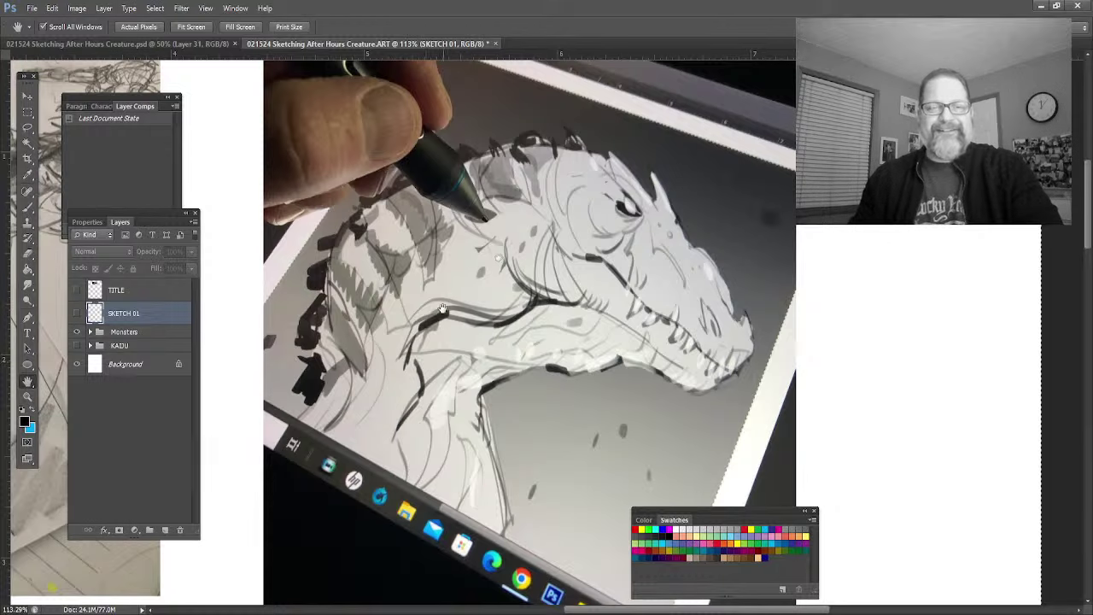
pyautogui.moveTo(402, 479); pyautogui.dragTo(482, 450)
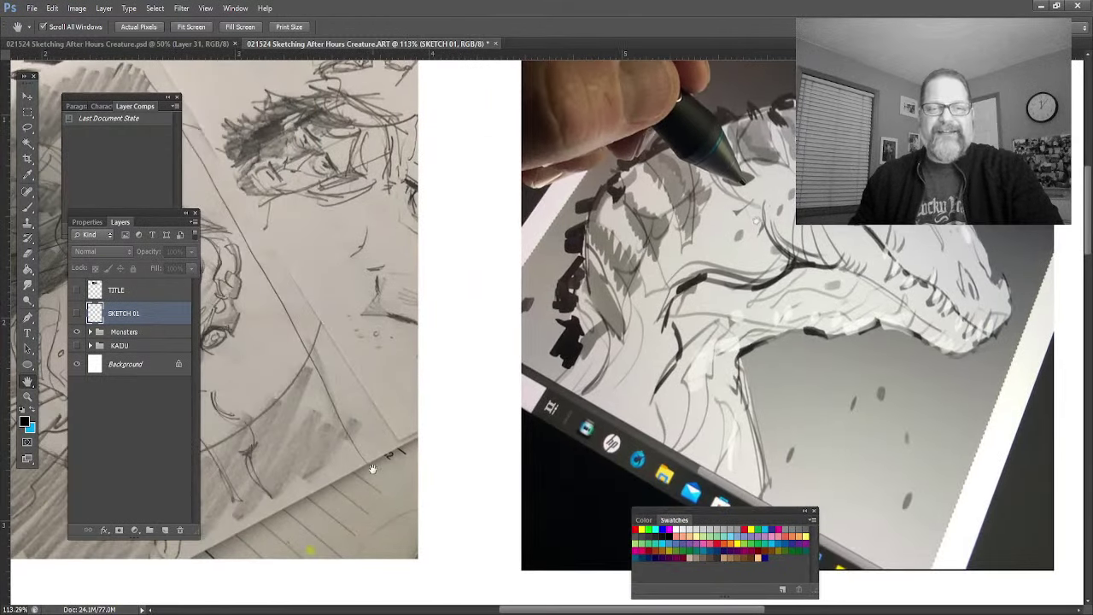
# Step: Examine the remaining monster drawings down the page, from the crouching creature and open-jawed dinosaur to the battling beasts
pyautogui.moveTo(373, 469)
pyautogui.mouseDown()
pyautogui.moveTo(567, 363)
pyautogui.moveTo(637, 289)
pyautogui.moveTo(479, 221)
pyautogui.moveTo(476, 134)
pyautogui.moveTo(496, 60)
pyautogui.mouseUp()
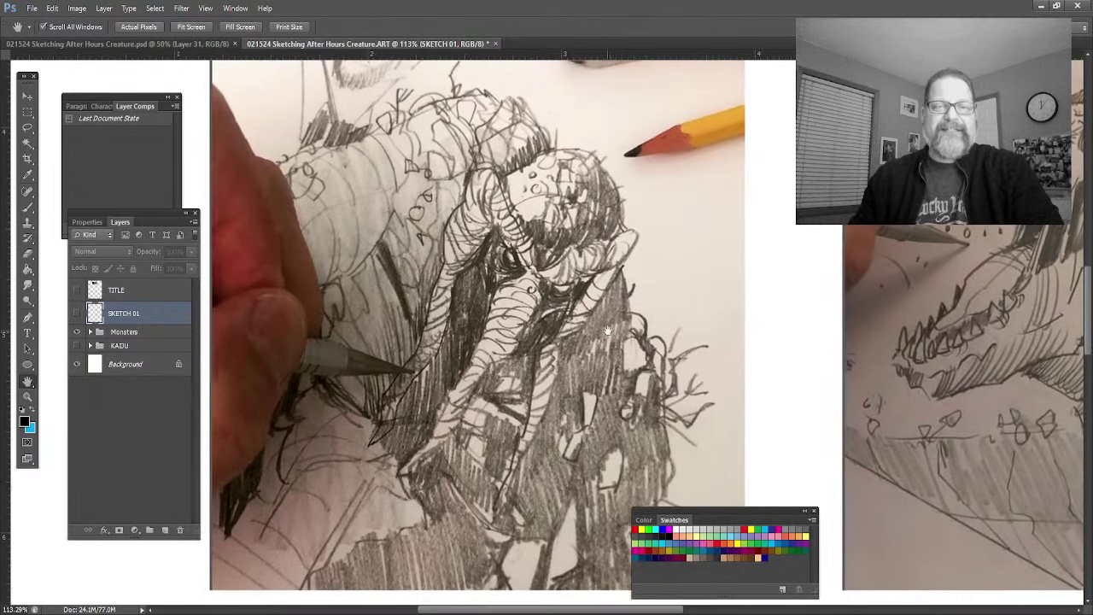
pyautogui.moveTo(608, 342); pyautogui.dragTo(608, 331)
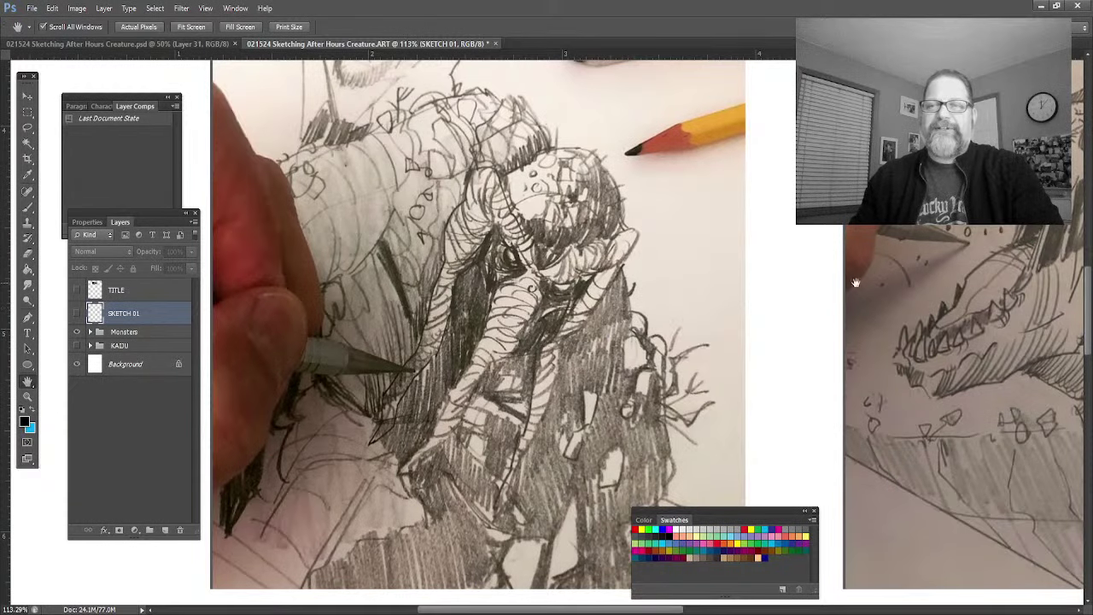
pyautogui.moveTo(900, 278)
pyautogui.mouseDown()
pyautogui.moveTo(803, 259)
pyautogui.moveTo(391, 287)
pyautogui.moveTo(337, 305)
pyautogui.moveTo(355, 319)
pyautogui.mouseUp()
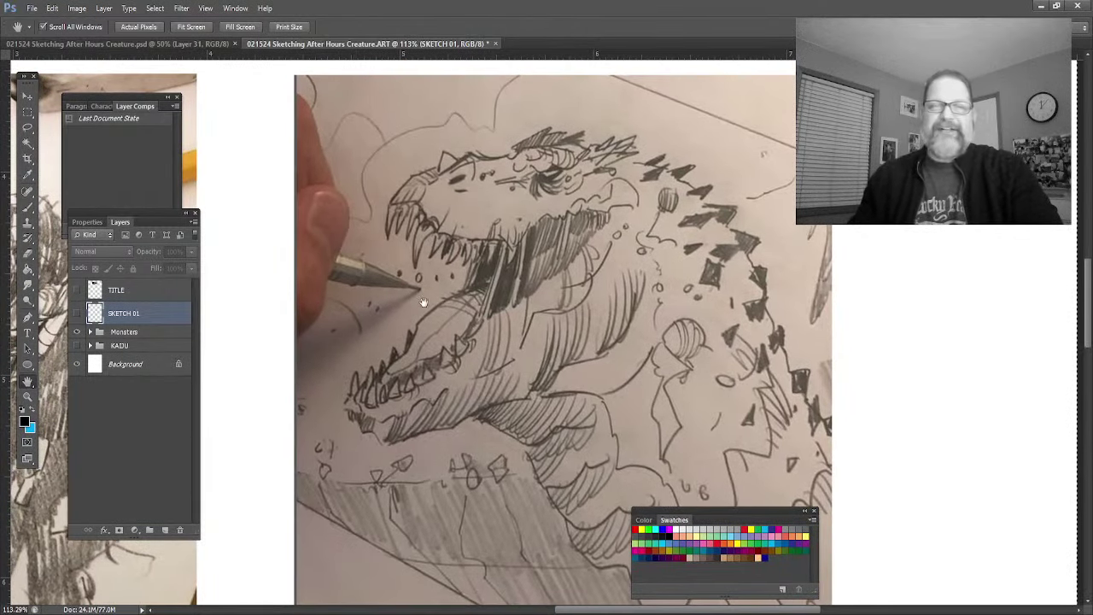
pyautogui.moveTo(434, 369)
pyautogui.mouseDown()
pyautogui.moveTo(547, 410)
pyautogui.moveTo(530, 376)
pyautogui.moveTo(513, 256)
pyautogui.moveTo(504, 324)
pyautogui.moveTo(517, 343)
pyautogui.moveTo(572, 209)
pyautogui.mouseUp()
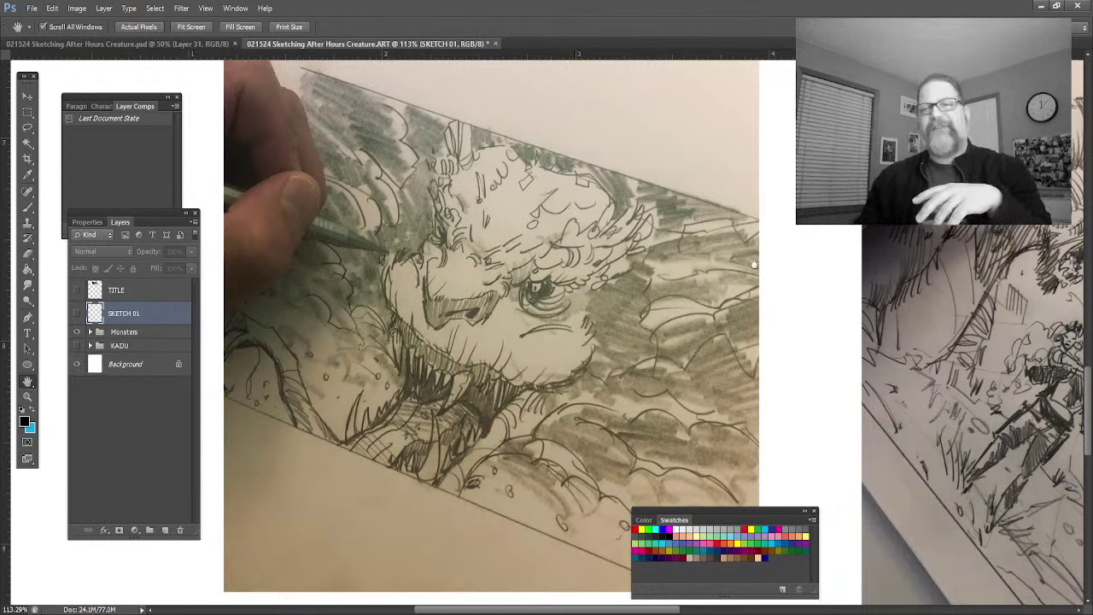
pyautogui.moveTo(853, 293)
pyautogui.mouseDown()
pyautogui.moveTo(820, 270)
pyautogui.moveTo(567, 257)
pyautogui.moveTo(443, 270)
pyautogui.moveTo(445, 260)
pyautogui.mouseUp()
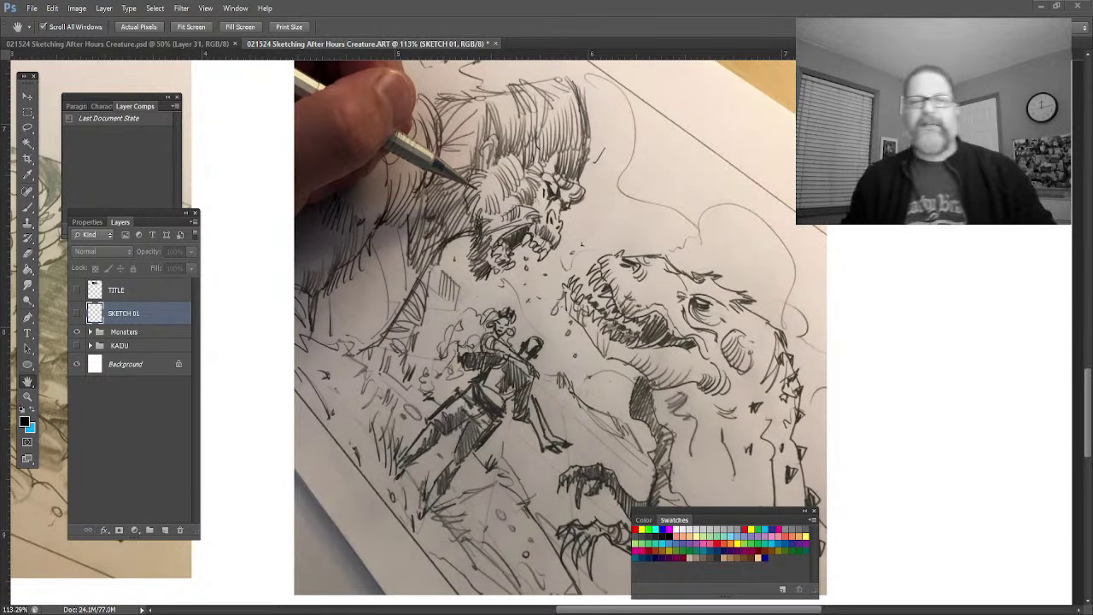
# Step: Hide the Monsters group and display the KAIJU group with its illustration and text
pyautogui.click(77, 331)
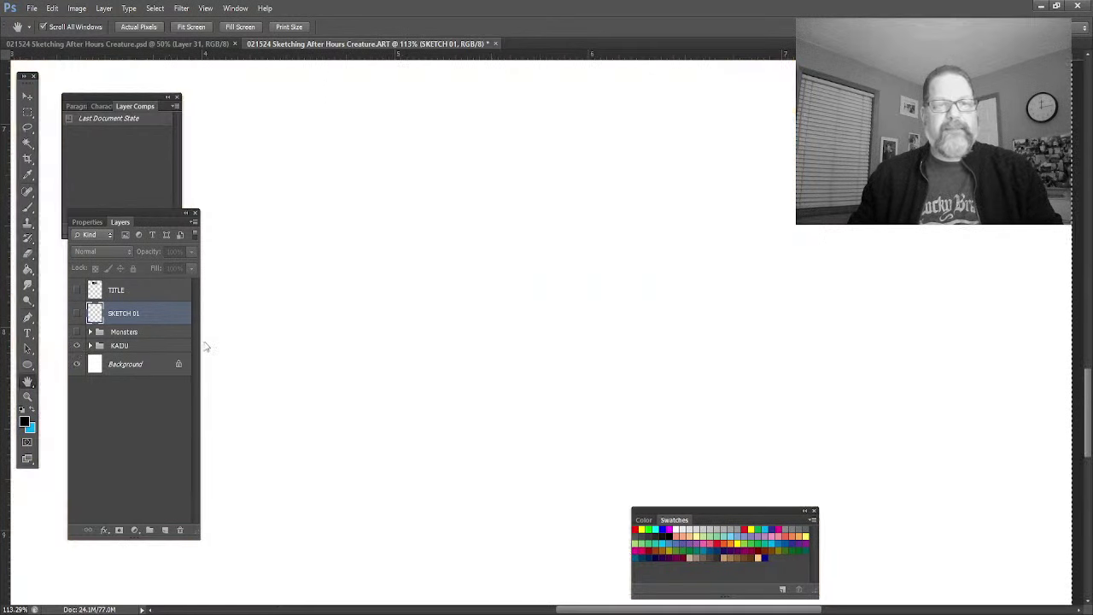
pyautogui.moveTo(383, 369); pyautogui.dragTo(79, 331)
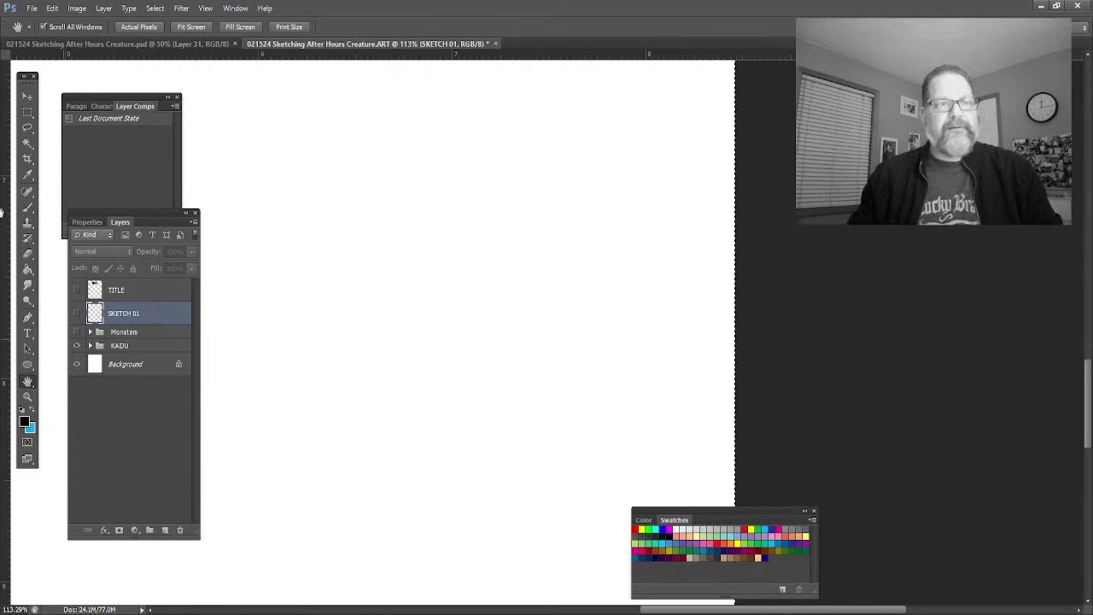
pyautogui.hscroll(-3, 569, 396)
pyautogui.press('v')
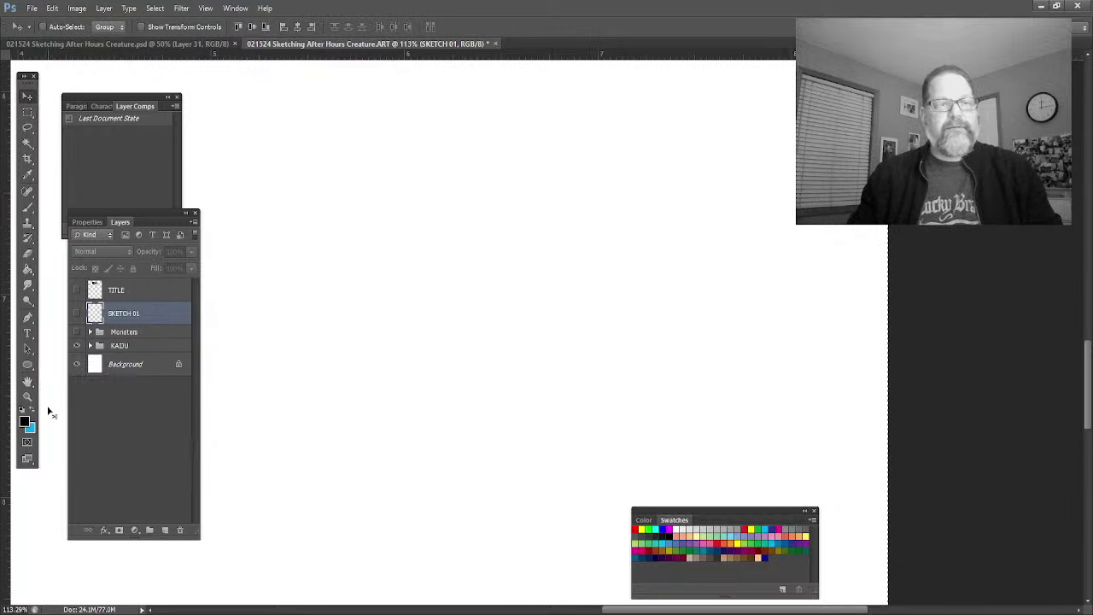
pyautogui.click(28, 382)
pyautogui.moveTo(318, 446); pyautogui.dragTo(588, 565)
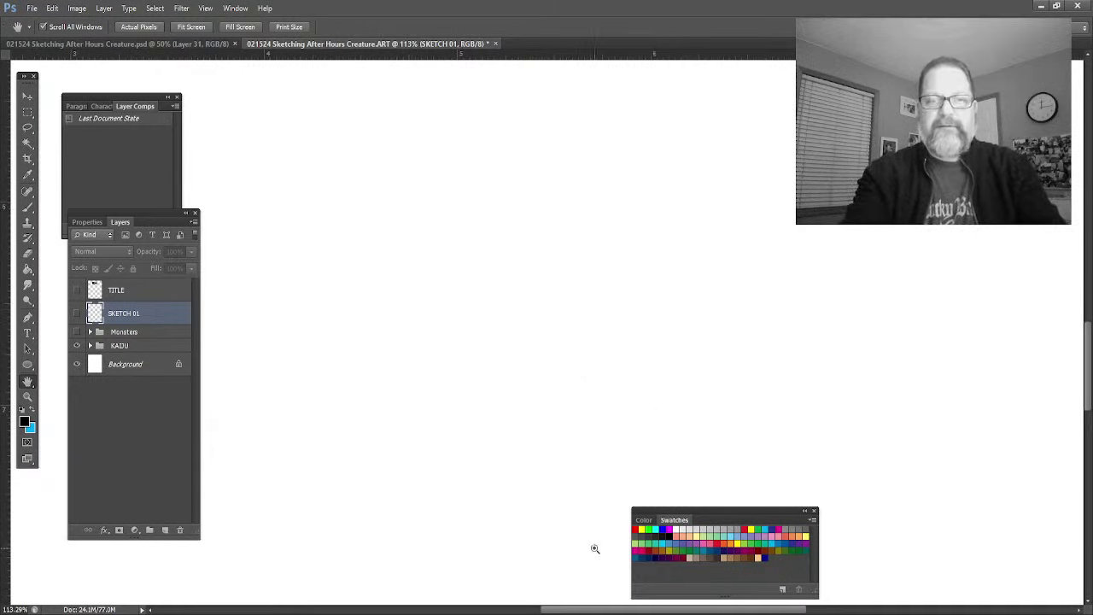
pyautogui.hotkey('ctrl', '-')
pyautogui.hotkey('ctrl', '-')
pyautogui.hotkey('ctrl', '-')
pyautogui.hotkey('ctrl', '-')
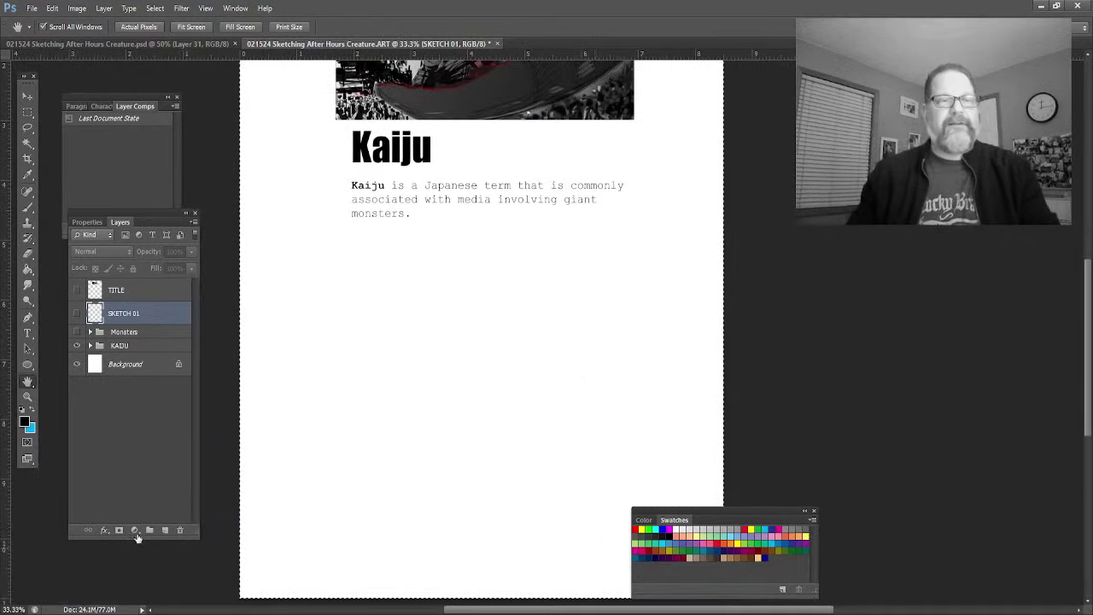
pyautogui.moveTo(476, 129); pyautogui.dragTo(484, 190)
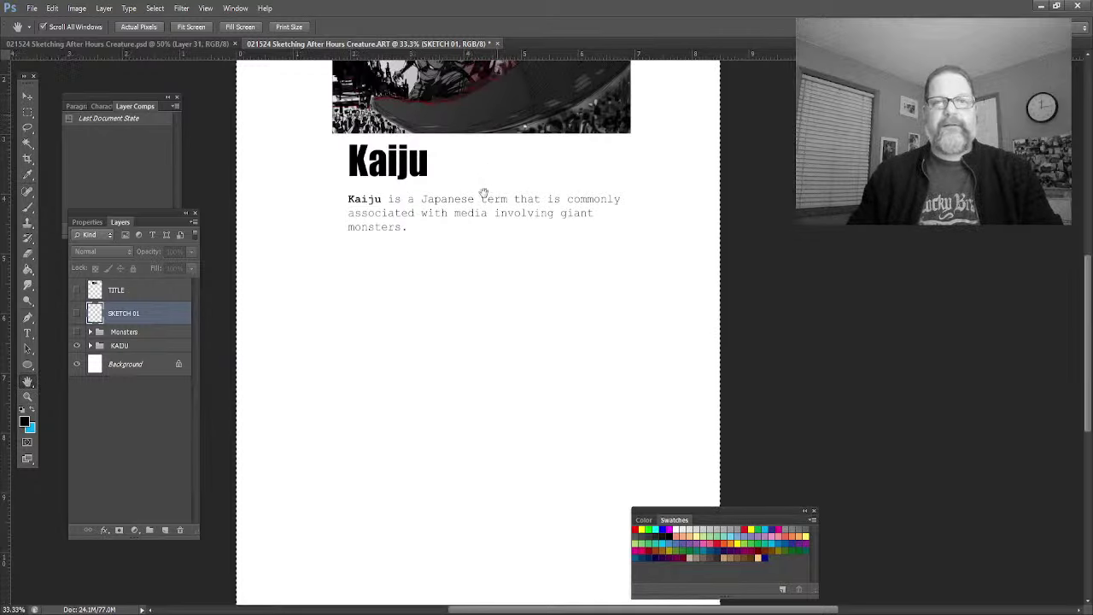
# Step: Examine the Kaiju illustration and the definition written beneath it up close
pyautogui.click(27, 396)
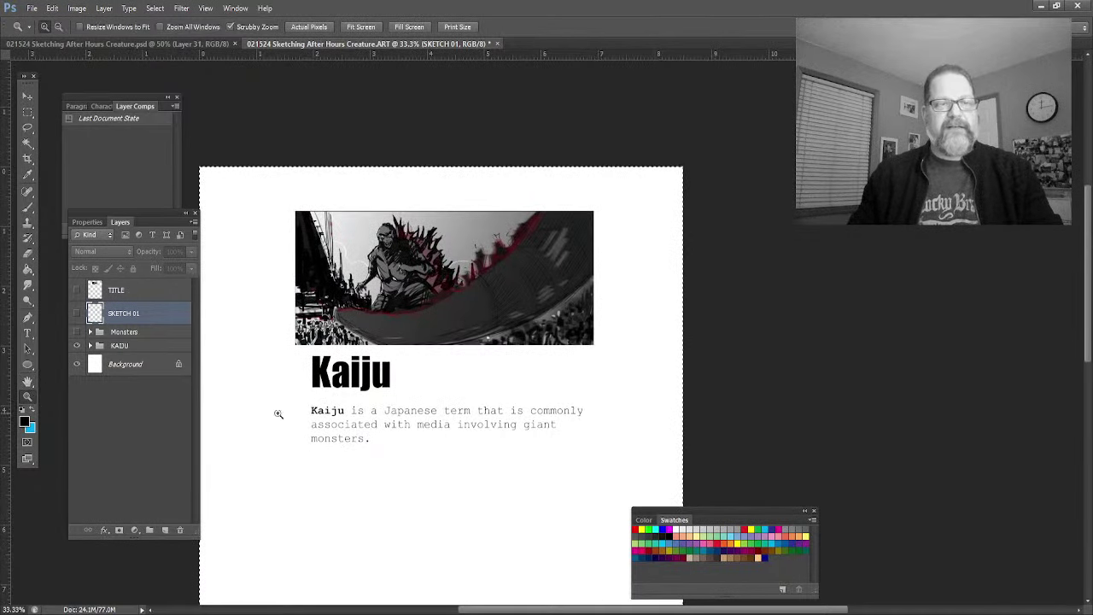
pyautogui.moveTo(359, 403); pyautogui.dragTo(389, 410)
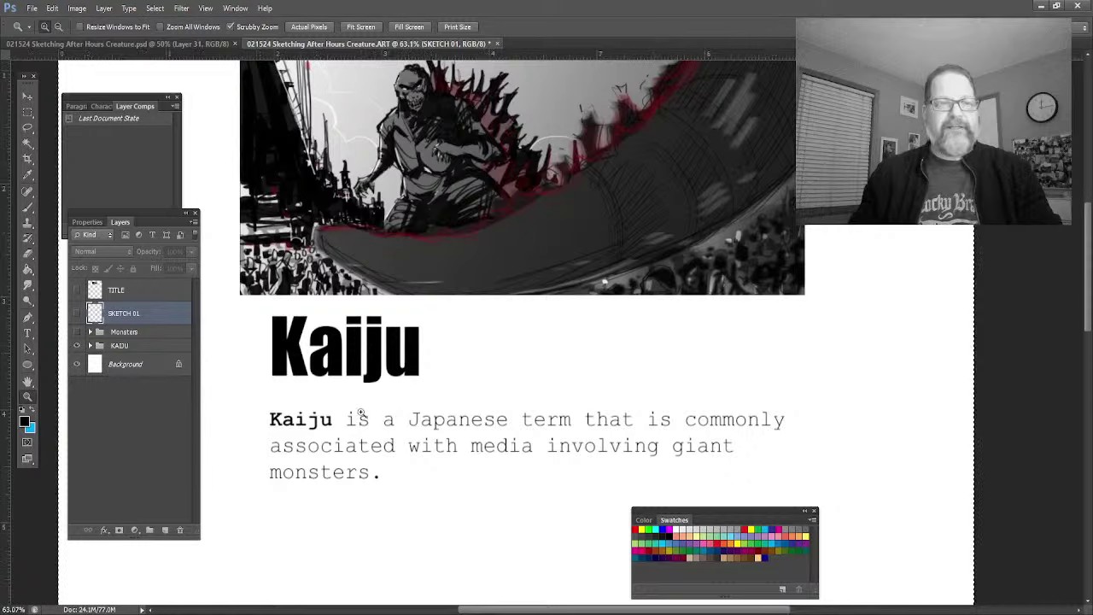
pyautogui.click(27, 382)
pyautogui.moveTo(497, 430); pyautogui.dragTo(496, 476)
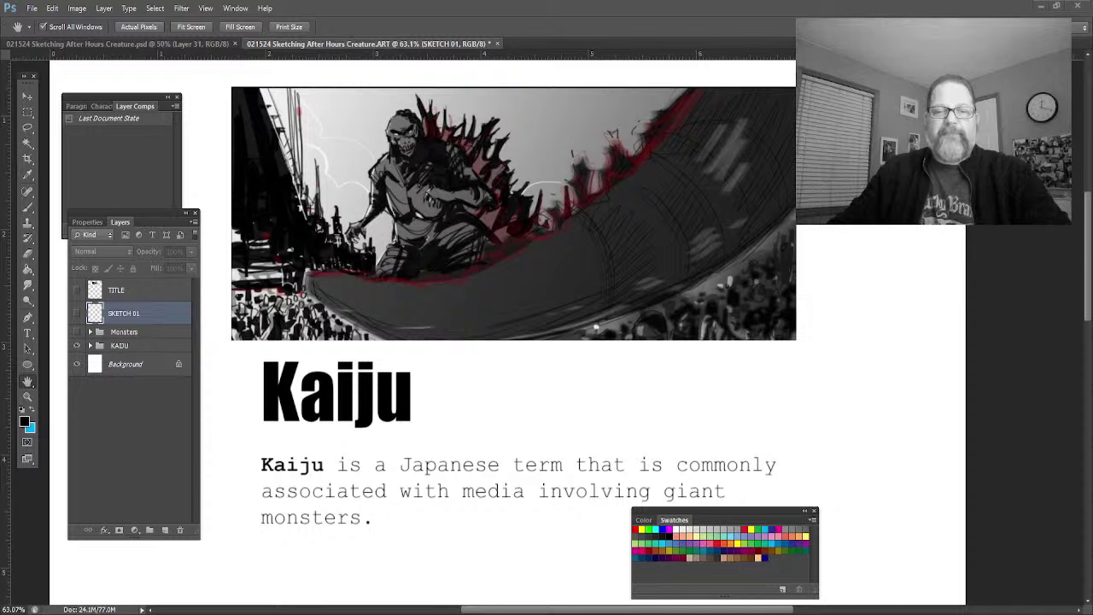
# Step: Hide the KAIJU group, show the SKETCH 01 layer and make it active for drawing with the Brush tool
pyautogui.click(76, 346)
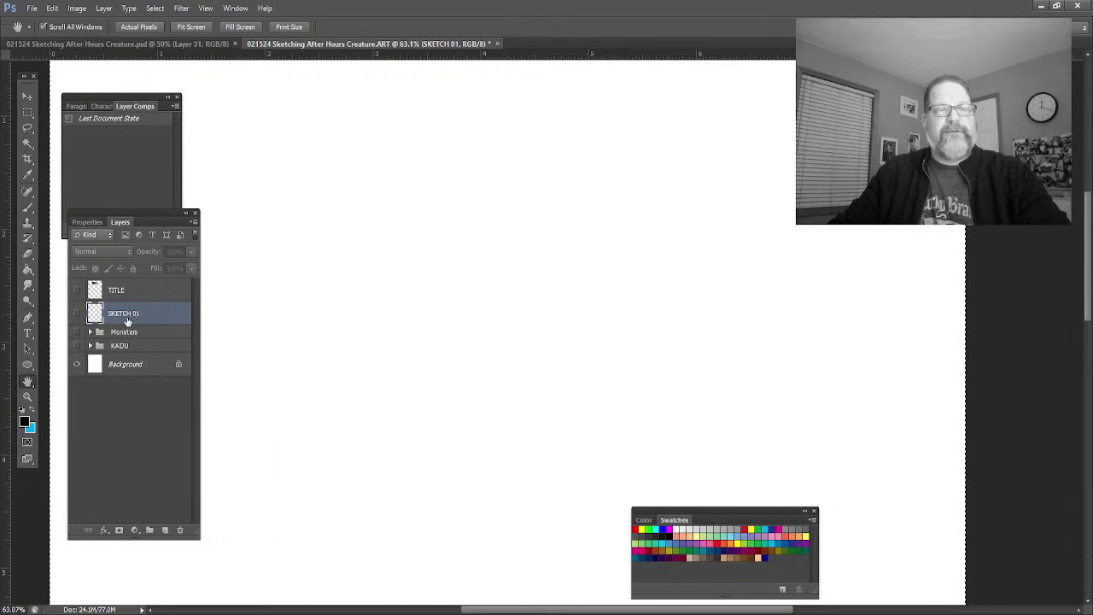
pyautogui.click(75, 312)
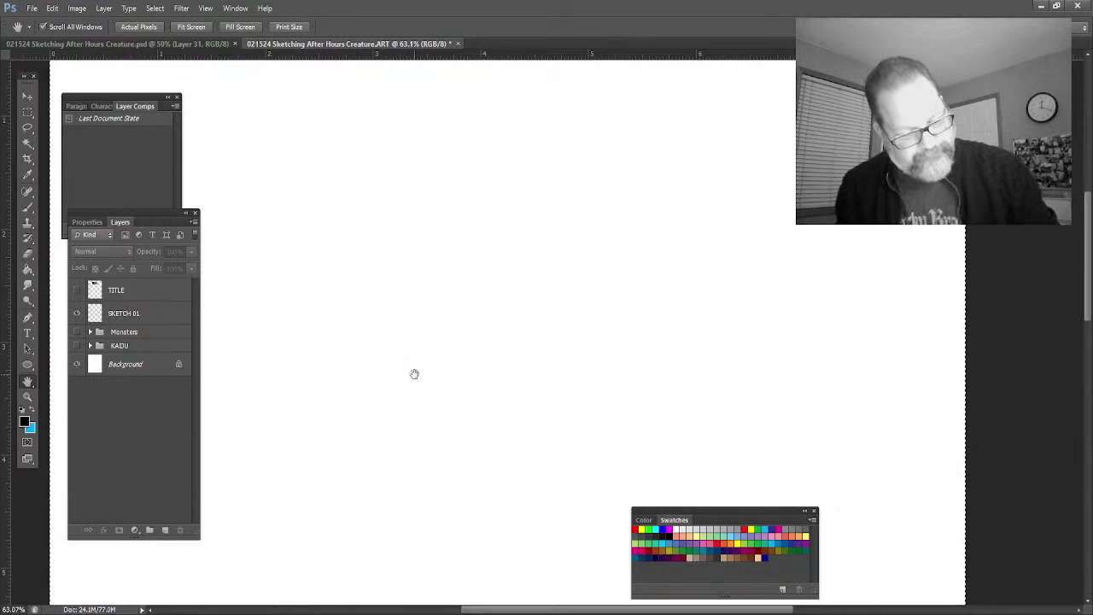
pyautogui.click(28, 209)
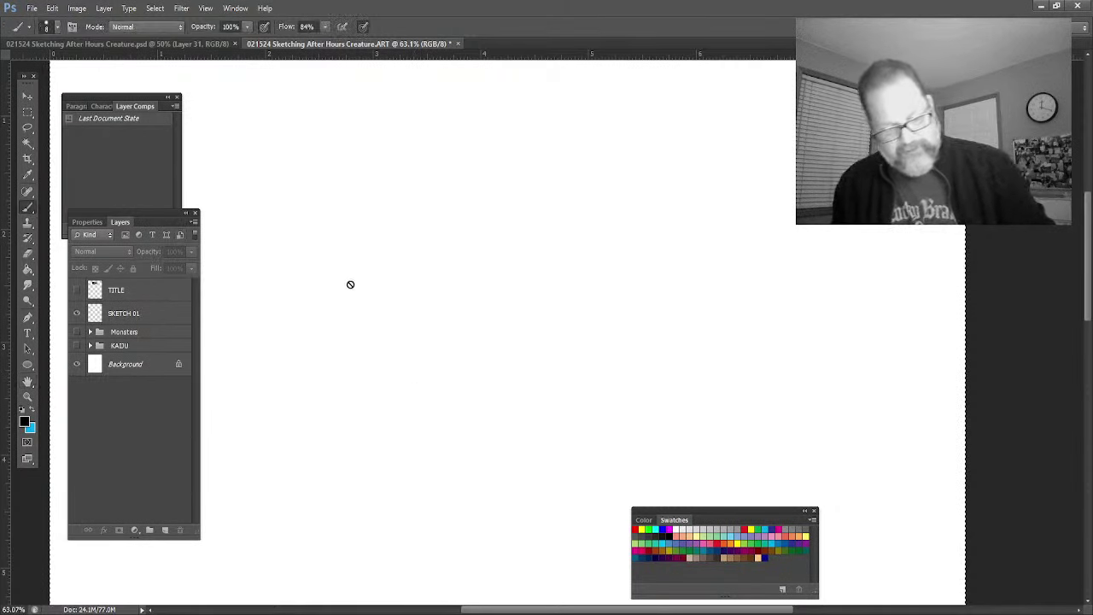
pyautogui.click(116, 315)
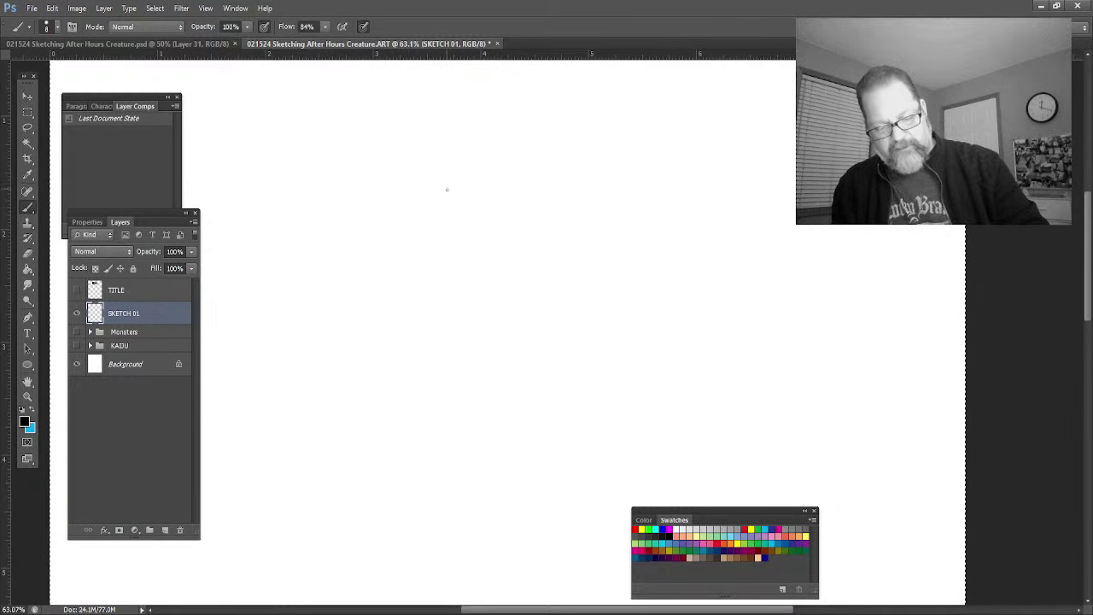
# Step: Sketch a tall, slightly tilted oval in light black strokes for the creature's head in the upper part of the page
pyautogui.moveTo(451, 200); pyautogui.dragTo(411, 158)
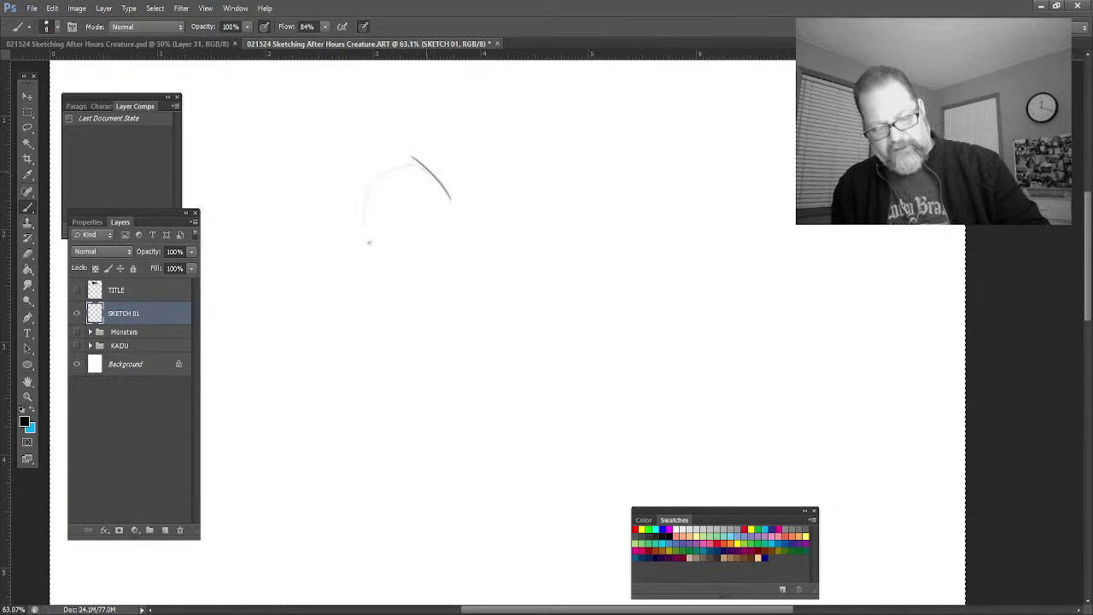
pyautogui.moveTo(369, 241); pyautogui.dragTo(371, 265)
pyautogui.moveTo(451, 200)
pyautogui.mouseDown()
pyautogui.moveTo(441, 308)
pyautogui.moveTo(393, 330)
pyautogui.moveTo(367, 197)
pyautogui.moveTo(492, 256)
pyautogui.mouseUp()
pyautogui.moveTo(376, 219); pyautogui.dragTo(367, 287)
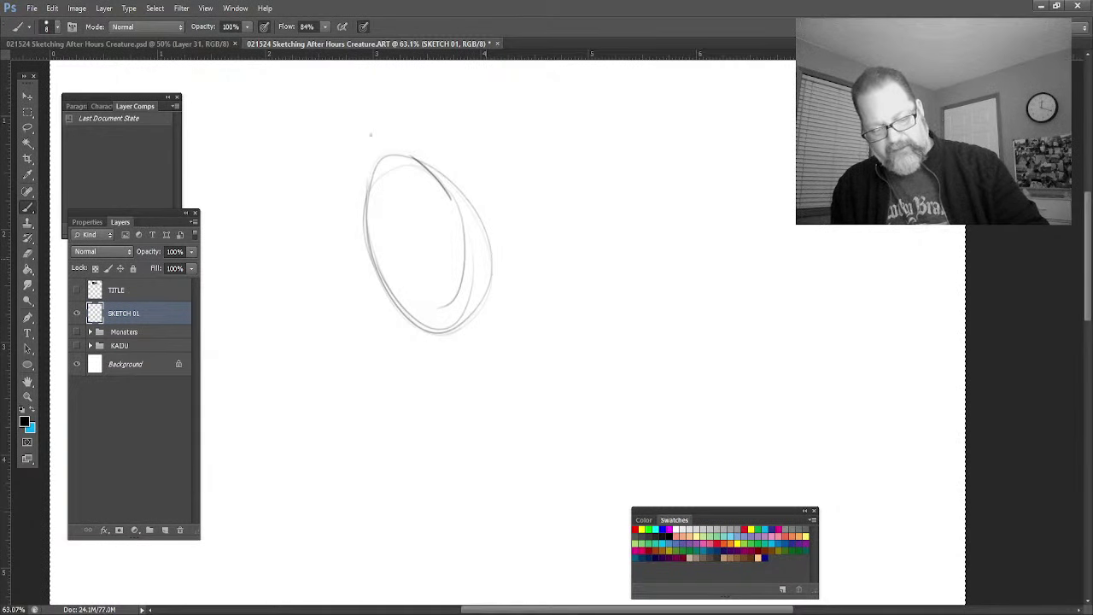
# Step: Add a pointed peak and a curved centre line over the oval, plus sloping contour strokes down its left side
pyautogui.moveTo(370, 134); pyautogui.dragTo(453, 328)
pyautogui.moveTo(379, 138)
pyautogui.mouseDown()
pyautogui.moveTo(461, 345)
pyautogui.moveTo(452, 349)
pyautogui.mouseUp()
pyautogui.moveTo(376, 190)
pyautogui.mouseDown()
pyautogui.moveTo(381, 304)
pyautogui.moveTo(352, 272)
pyautogui.mouseUp()
pyautogui.moveTo(372, 164); pyautogui.dragTo(323, 299)
pyautogui.moveTo(346, 229); pyautogui.dragTo(343, 246)
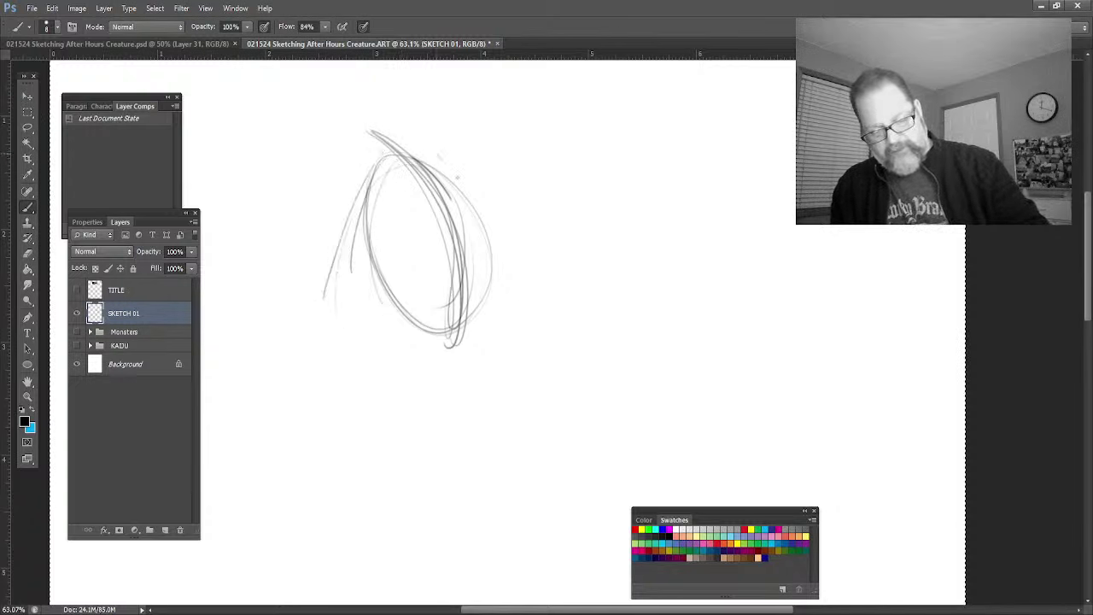
# Step: Outline the creature's upper body around the head and sketch a rounded shoulder on each side
pyautogui.moveTo(439, 157); pyautogui.dragTo(461, 418)
pyautogui.moveTo(519, 356); pyautogui.dragTo(438, 410)
pyautogui.moveTo(323, 300); pyautogui.dragTo(427, 412)
pyautogui.moveTo(371, 185)
pyautogui.mouseDown()
pyautogui.moveTo(323, 303)
pyautogui.moveTo(332, 280)
pyautogui.mouseUp()
pyautogui.moveTo(350, 219)
pyautogui.mouseDown()
pyautogui.moveTo(270, 292)
pyautogui.moveTo(308, 324)
pyautogui.mouseUp()
pyautogui.moveTo(499, 214)
pyautogui.mouseDown()
pyautogui.moveTo(600, 299)
pyautogui.moveTo(511, 291)
pyautogui.mouseUp()
pyautogui.moveTo(622, 338); pyautogui.dragTo(649, 405)
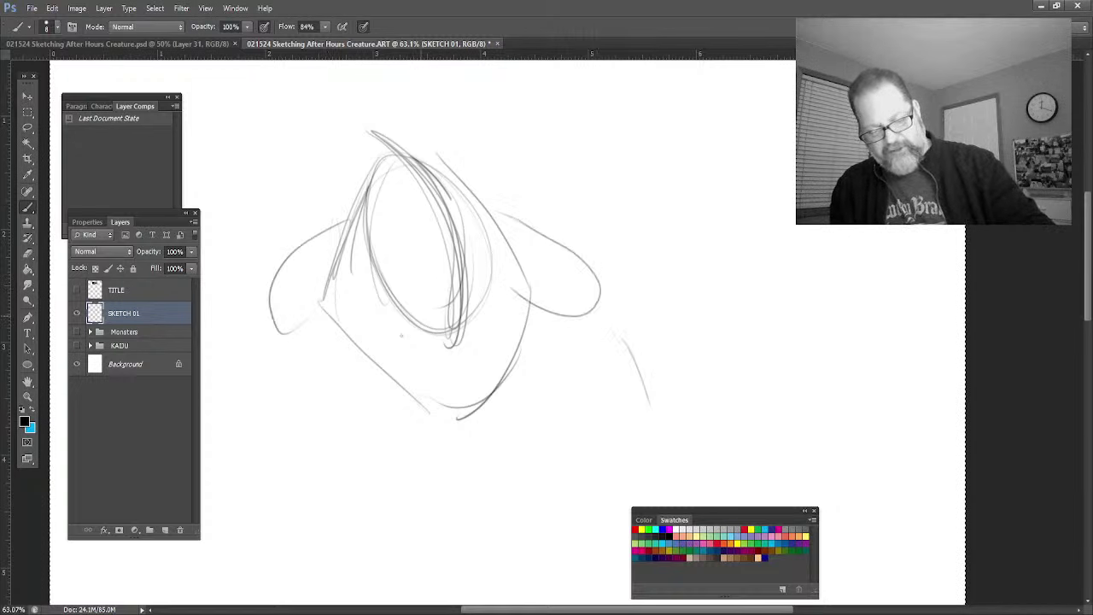
# Step: Sketch the hanging arm below the creature's left-side shoulder and a short contour stroke beside the torso
pyautogui.click(27, 381)
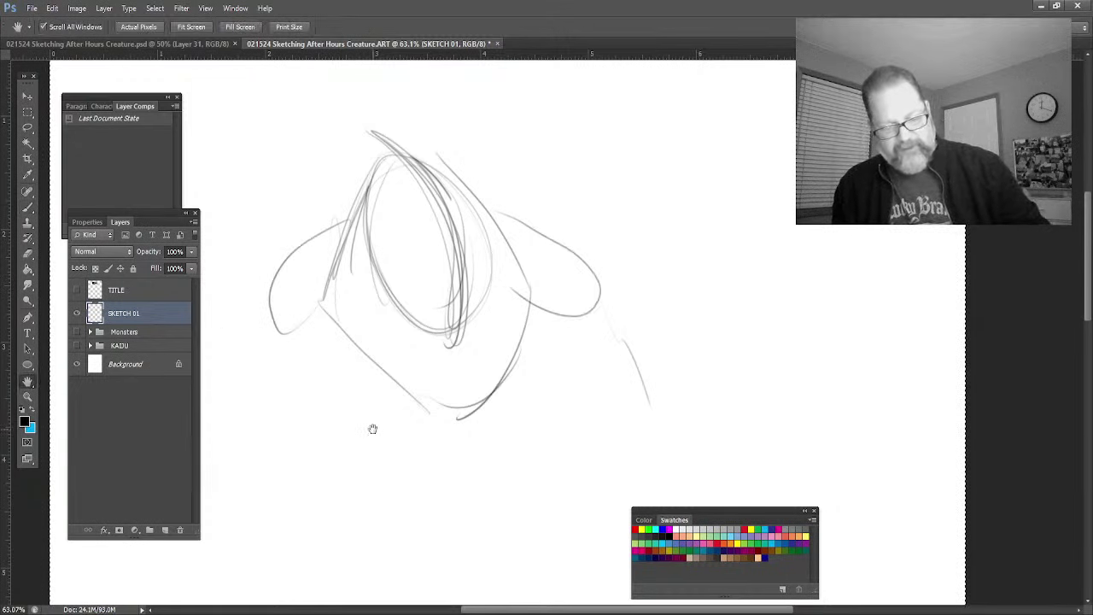
pyautogui.moveTo(373, 429); pyautogui.dragTo(470, 410)
pyautogui.press('z')
pyautogui.moveTo(329, 432); pyautogui.dragTo(299, 414)
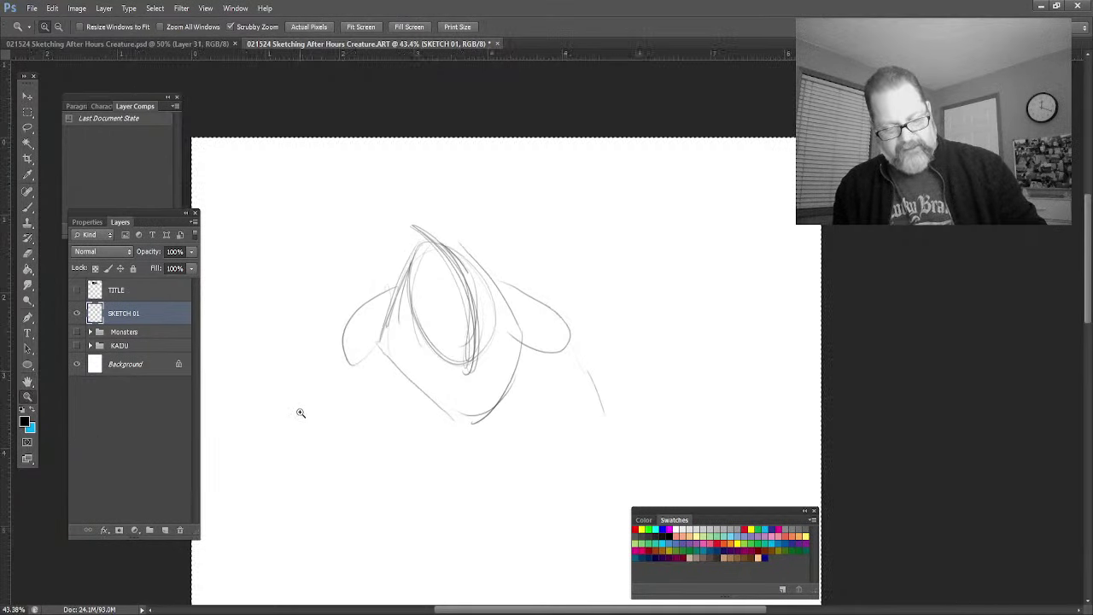
pyautogui.click(28, 208)
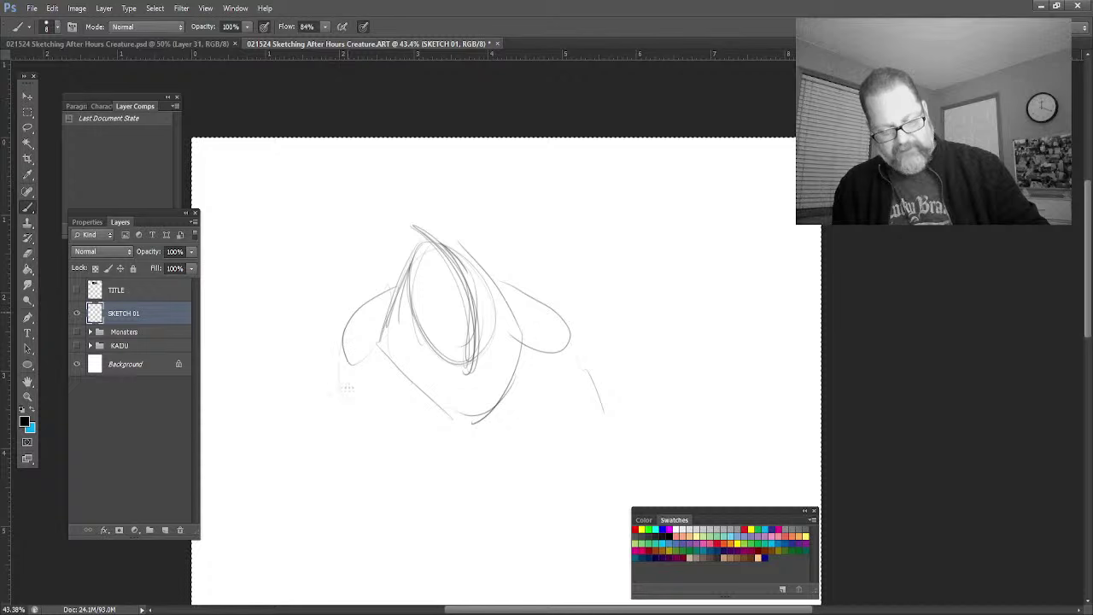
pyautogui.moveTo(338, 369)
pyautogui.mouseDown()
pyautogui.moveTo(330, 440)
pyautogui.moveTo(385, 405)
pyautogui.moveTo(369, 355)
pyautogui.moveTo(363, 377)
pyautogui.moveTo(336, 391)
pyautogui.moveTo(368, 441)
pyautogui.moveTo(329, 383)
pyautogui.moveTo(352, 470)
pyautogui.moveTo(377, 351)
pyautogui.moveTo(366, 475)
pyautogui.mouseUp()
pyautogui.moveTo(385, 386); pyautogui.dragTo(420, 422)
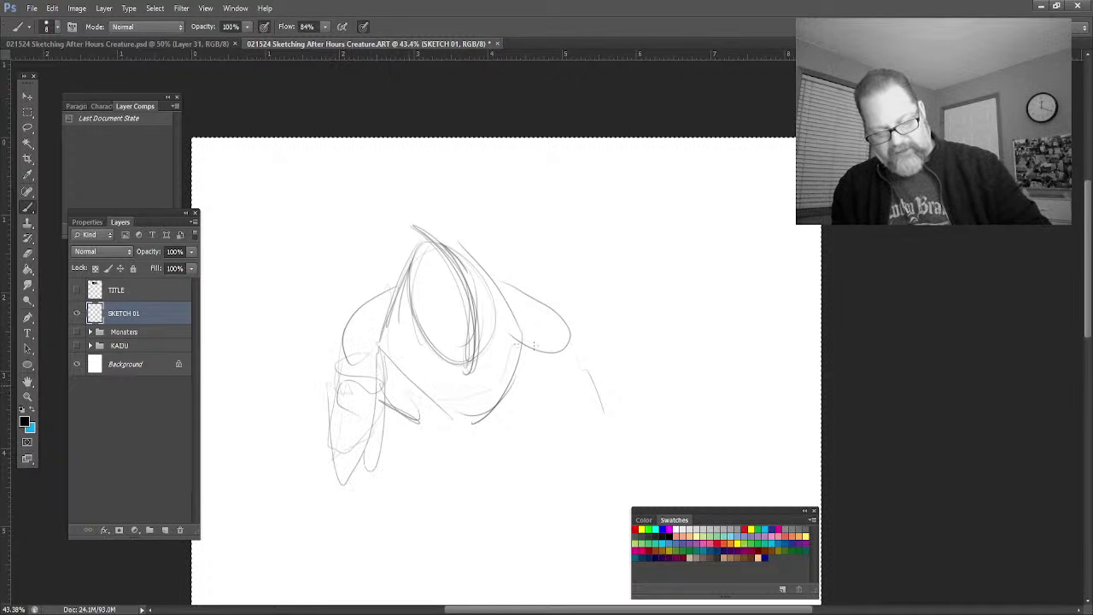
# Step: Sketch the lower torso and waist contours, then the bulky thigh and rounded knee of the creature's left-side leg
pyautogui.moveTo(534, 345)
pyautogui.mouseDown()
pyautogui.moveTo(518, 433)
pyautogui.moveTo(389, 419)
pyautogui.moveTo(461, 418)
pyautogui.moveTo(531, 389)
pyautogui.moveTo(389, 418)
pyautogui.mouseUp()
pyautogui.moveTo(538, 422)
pyautogui.mouseDown()
pyautogui.moveTo(504, 478)
pyautogui.moveTo(448, 471)
pyautogui.moveTo(399, 417)
pyautogui.moveTo(389, 504)
pyautogui.mouseUp()
pyautogui.moveTo(403, 452)
pyautogui.mouseDown()
pyautogui.moveTo(352, 504)
pyautogui.moveTo(436, 519)
pyautogui.mouseUp()
pyautogui.moveTo(447, 469)
pyautogui.mouseDown()
pyautogui.moveTo(441, 517)
pyautogui.moveTo(358, 522)
pyautogui.moveTo(427, 551)
pyautogui.mouseUp()
pyautogui.moveTo(380, 511)
pyautogui.mouseDown()
pyautogui.moveTo(348, 543)
pyautogui.moveTo(381, 588)
pyautogui.mouseUp()
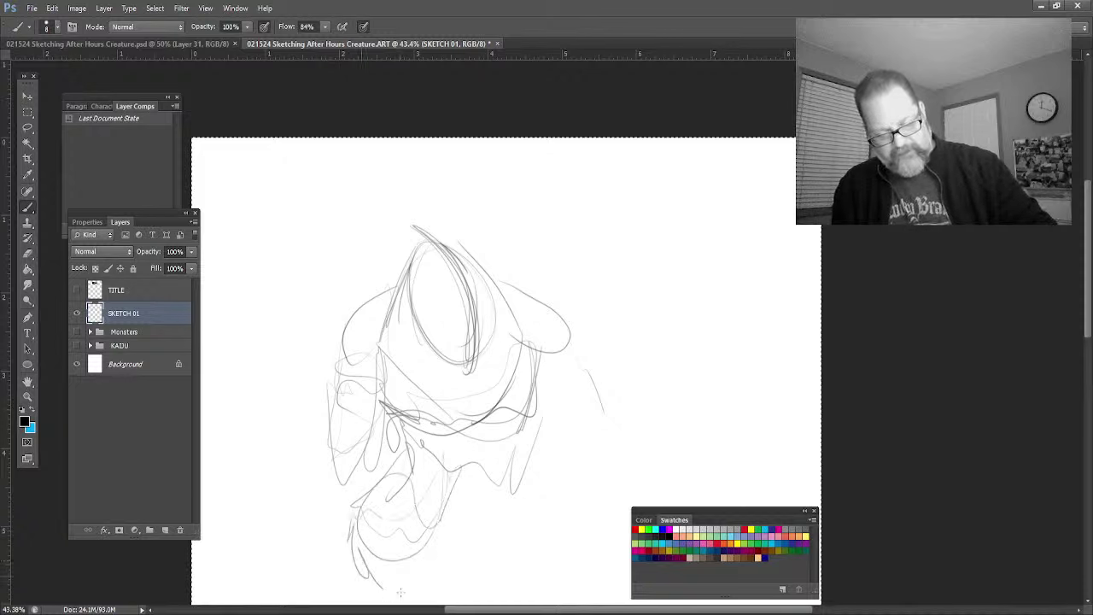
pyautogui.moveTo(433, 560); pyautogui.dragTo(387, 591)
# Step: Sketch the crotch contour and outline the large bent thigh of the creature's right-side leg
pyautogui.moveTo(457, 483)
pyautogui.mouseDown()
pyautogui.moveTo(502, 523)
pyautogui.moveTo(489, 496)
pyautogui.moveTo(518, 518)
pyautogui.mouseUp()
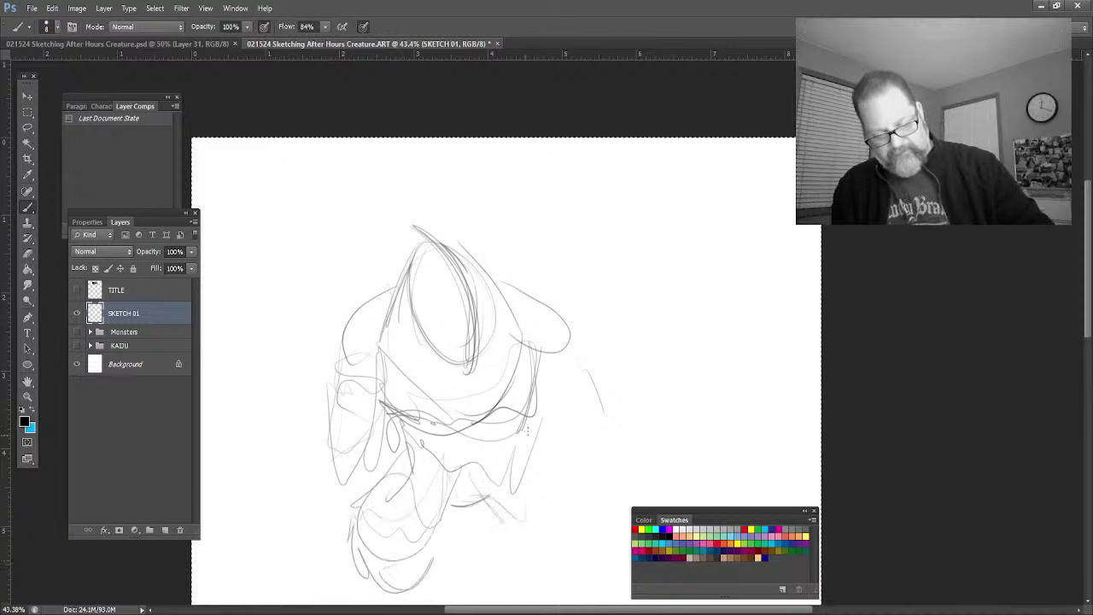
pyautogui.moveTo(527, 431)
pyautogui.mouseDown()
pyautogui.moveTo(594, 569)
pyautogui.moveTo(521, 588)
pyautogui.mouseUp()
pyautogui.moveTo(496, 544); pyautogui.dragTo(521, 572)
# Step: Rough in the forearms and rounded hand shapes on both sides of the body, extending the left-side arm outward
pyautogui.moveTo(577, 376); pyautogui.dragTo(631, 514)
pyautogui.moveTo(647, 466); pyautogui.dragTo(608, 508)
pyautogui.moveTo(350, 335); pyautogui.dragTo(329, 434)
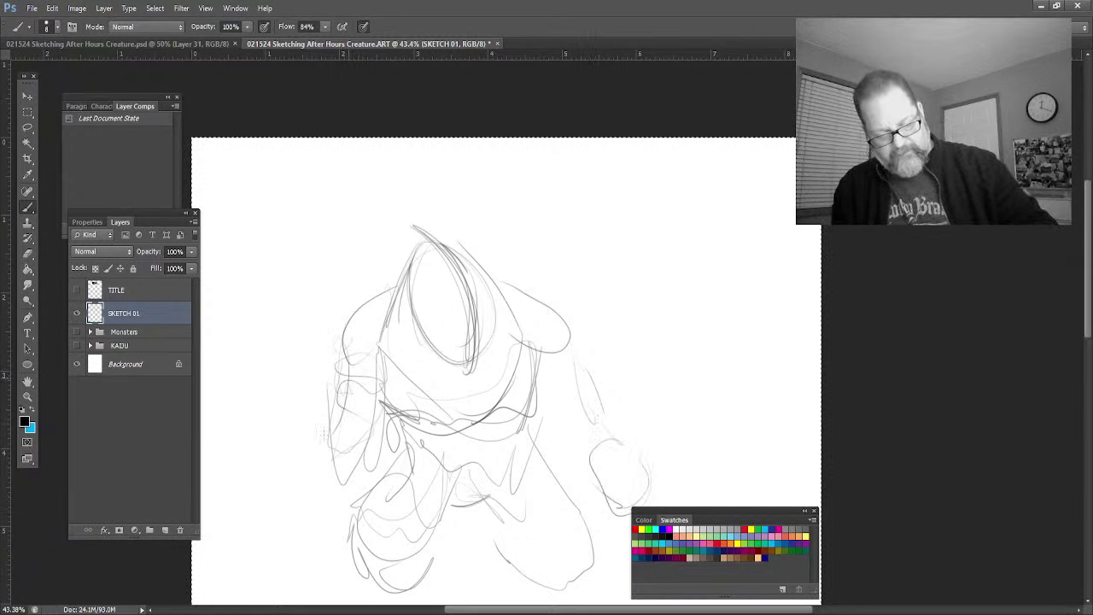
pyautogui.moveTo(359, 367)
pyautogui.mouseDown()
pyautogui.moveTo(287, 446)
pyautogui.moveTo(287, 494)
pyautogui.mouseUp()
pyautogui.moveTo(255, 524); pyautogui.dragTo(301, 537)
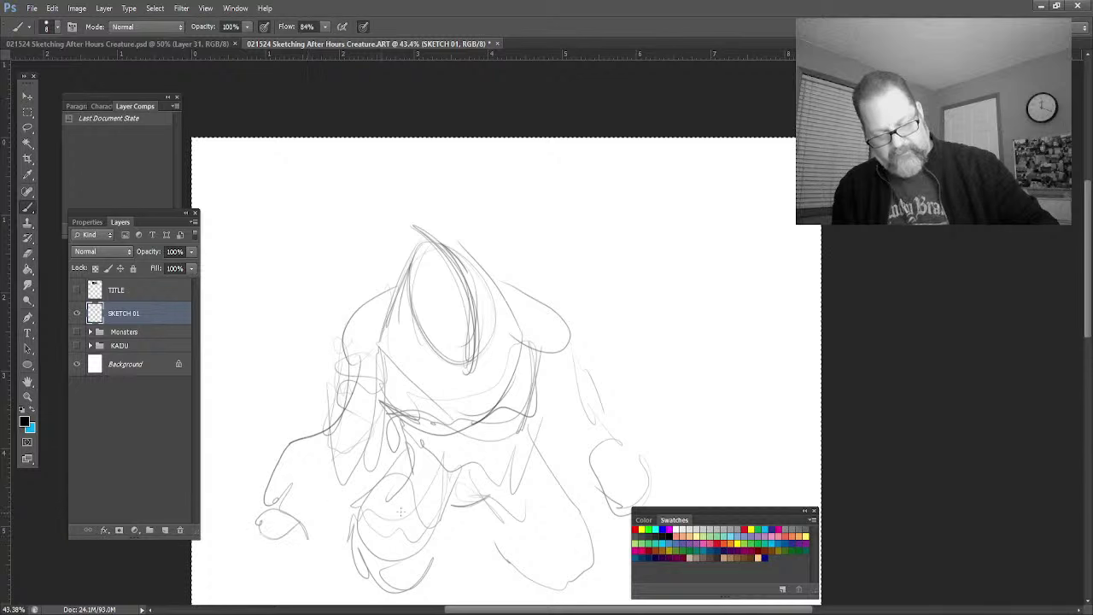
# Step: Add a contour beside the head and build up the right-side shoulder and arm down to the hand with curved strokes
pyautogui.moveTo(470, 260); pyautogui.dragTo(502, 359)
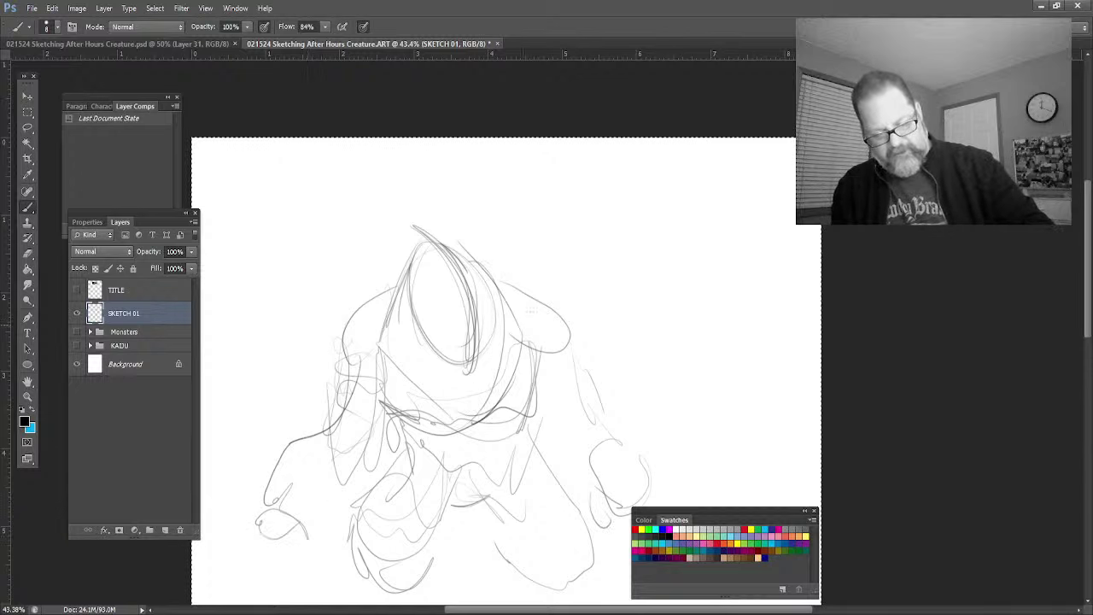
pyautogui.moveTo(540, 307); pyautogui.dragTo(520, 376)
pyautogui.moveTo(572, 329)
pyautogui.mouseDown()
pyautogui.moveTo(518, 372)
pyautogui.moveTo(522, 380)
pyautogui.mouseUp()
pyautogui.moveTo(559, 310); pyautogui.dragTo(598, 469)
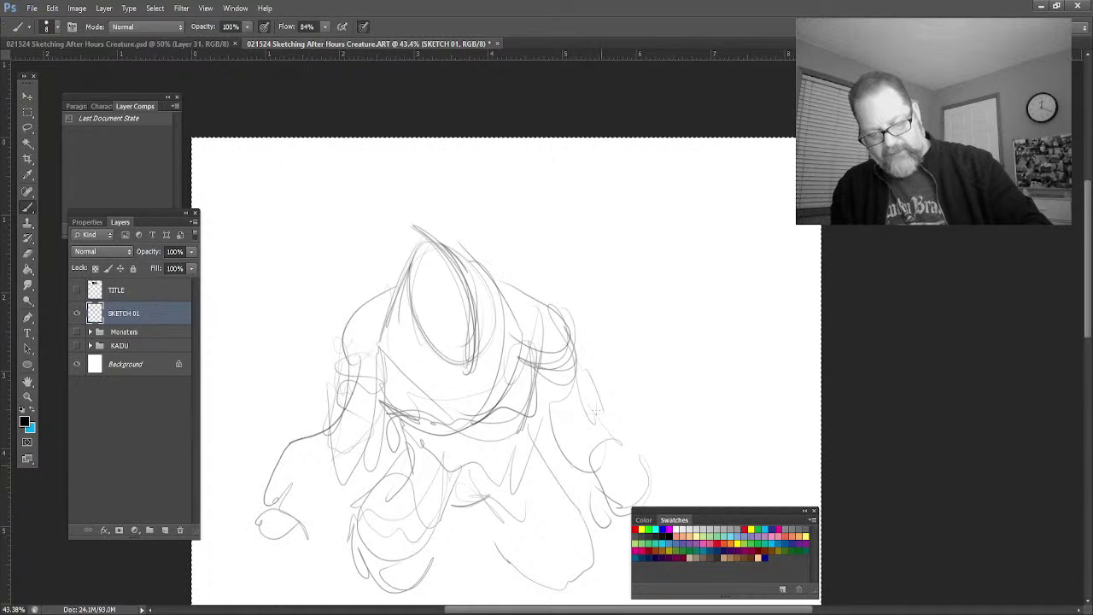
pyautogui.moveTo(547, 403)
pyautogui.mouseDown()
pyautogui.moveTo(597, 444)
pyautogui.moveTo(632, 564)
pyautogui.mouseUp()
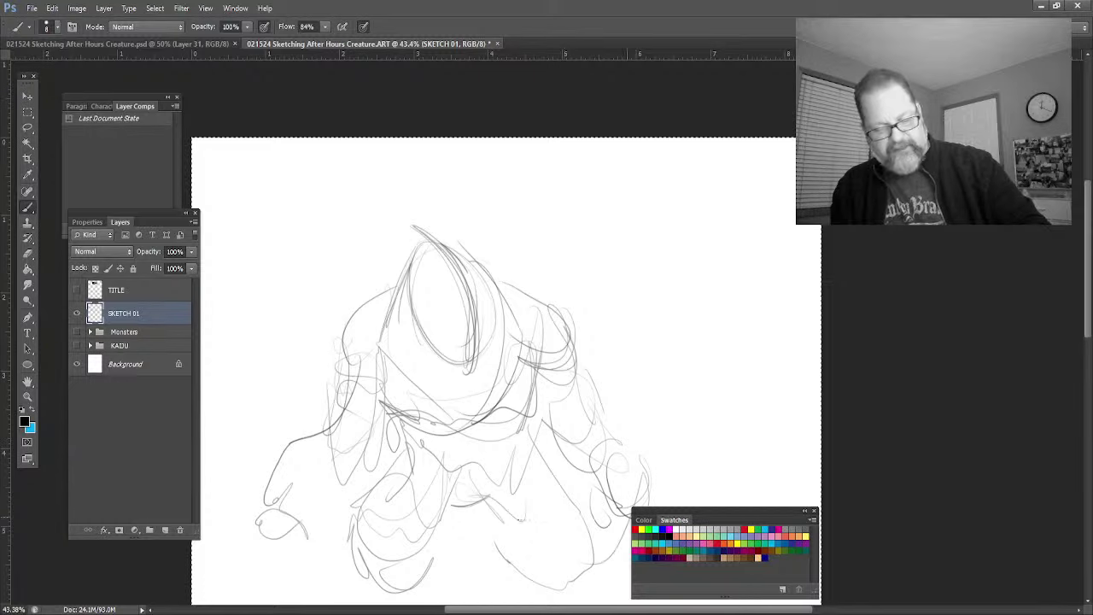
# Step: Sketch both lower legs below the knees, ending in a broad toed foot on each
pyautogui.click(28, 381)
pyautogui.moveTo(340, 437); pyautogui.dragTo(366, 293)
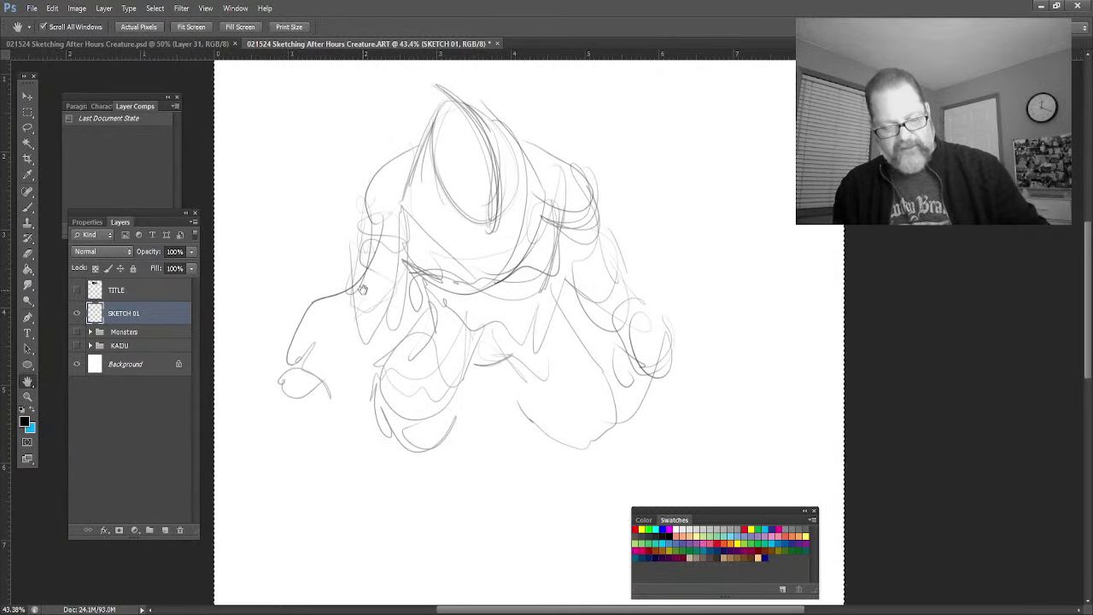
pyautogui.click(26, 211)
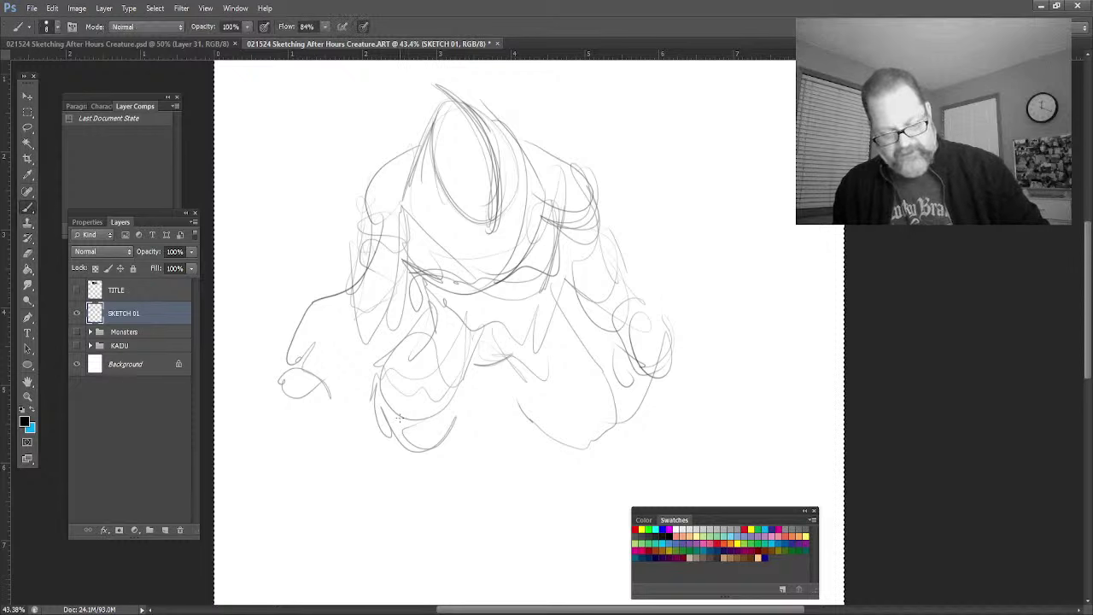
pyautogui.moveTo(390, 437)
pyautogui.mouseDown()
pyautogui.moveTo(431, 510)
pyautogui.moveTo(445, 450)
pyautogui.mouseUp()
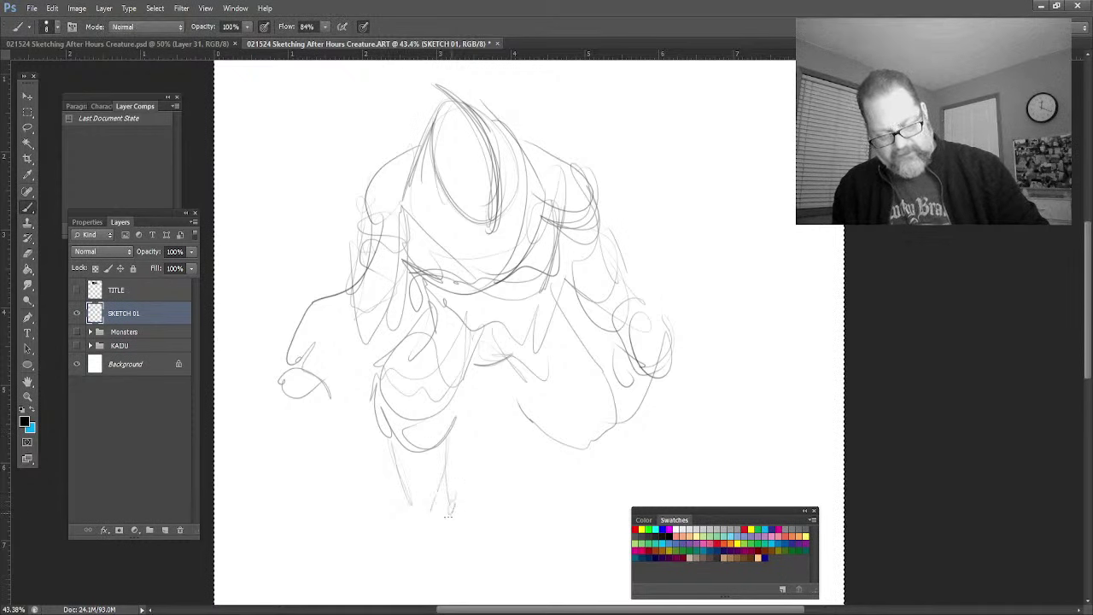
pyautogui.moveTo(452, 504); pyautogui.dragTo(446, 438)
pyautogui.moveTo(431, 480); pyautogui.dragTo(410, 503)
pyautogui.moveTo(444, 434); pyautogui.dragTo(394, 501)
pyautogui.moveTo(391, 446)
pyautogui.mouseDown()
pyautogui.moveTo(416, 511)
pyautogui.moveTo(409, 533)
pyautogui.moveTo(378, 544)
pyautogui.mouseUp()
pyautogui.moveTo(442, 499)
pyautogui.mouseDown()
pyautogui.moveTo(444, 551)
pyautogui.moveTo(376, 563)
pyautogui.mouseUp()
pyautogui.moveTo(512, 417)
pyautogui.mouseDown()
pyautogui.moveTo(541, 493)
pyautogui.moveTo(527, 419)
pyautogui.moveTo(520, 450)
pyautogui.moveTo(554, 454)
pyautogui.moveTo(532, 469)
pyautogui.moveTo(508, 431)
pyautogui.moveTo(510, 458)
pyautogui.moveTo(546, 478)
pyautogui.moveTo(541, 513)
pyautogui.moveTo(562, 508)
pyautogui.moveTo(556, 517)
pyautogui.moveTo(521, 502)
pyautogui.moveTo(552, 528)
pyautogui.mouseUp()
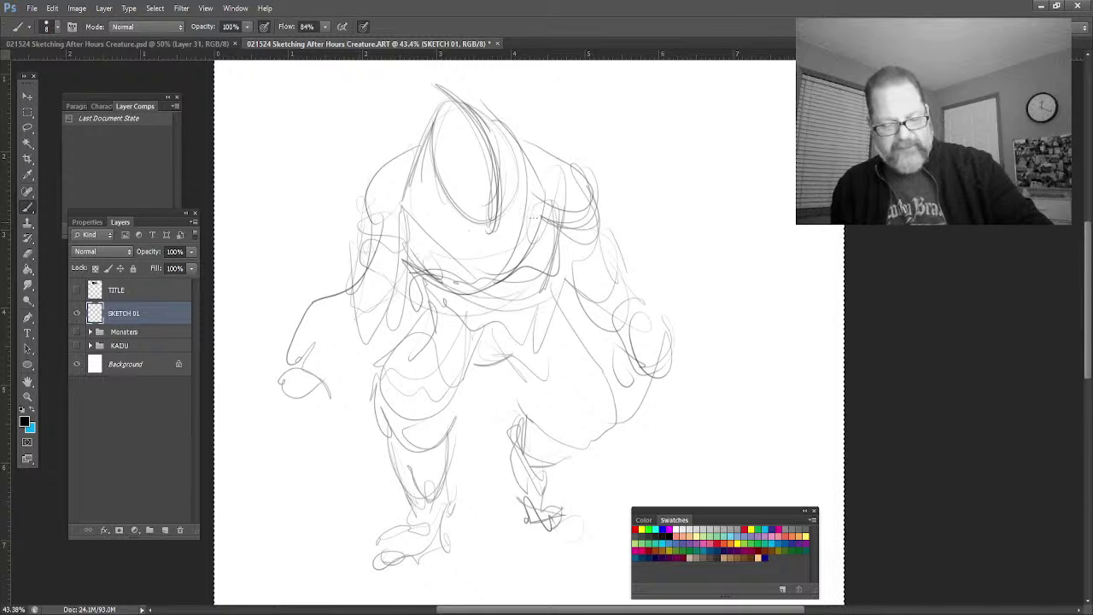
# Step: Draw a smaller rounded face inside the tall head oval and darken the jaw and chin strokes around it
pyautogui.moveTo(534, 218); pyautogui.dragTo(466, 270)
pyautogui.moveTo(444, 183); pyautogui.dragTo(504, 239)
pyautogui.moveTo(517, 187)
pyautogui.mouseDown()
pyautogui.moveTo(432, 181)
pyautogui.moveTo(434, 155)
pyautogui.mouseUp()
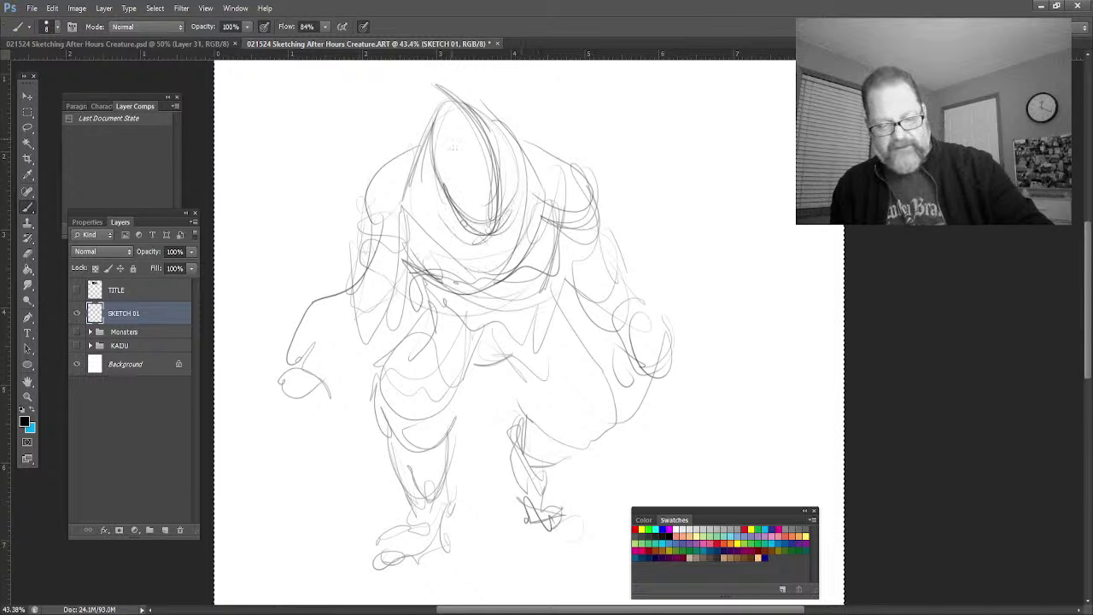
pyautogui.moveTo(495, 124); pyautogui.dragTo(491, 222)
pyautogui.moveTo(520, 147); pyautogui.dragTo(523, 214)
pyautogui.moveTo(525, 179)
pyautogui.mouseDown()
pyautogui.moveTo(489, 244)
pyautogui.moveTo(467, 236)
pyautogui.mouseUp()
pyautogui.moveTo(437, 183)
pyautogui.mouseDown()
pyautogui.moveTo(488, 237)
pyautogui.moveTo(458, 217)
pyautogui.mouseUp()
pyautogui.moveTo(492, 145)
pyautogui.mouseDown()
pyautogui.moveTo(472, 157)
pyautogui.moveTo(458, 220)
pyautogui.moveTo(446, 192)
pyautogui.mouseUp()
pyautogui.moveTo(446, 188)
pyautogui.mouseDown()
pyautogui.moveTo(517, 175)
pyautogui.moveTo(445, 149)
pyautogui.mouseUp()
pyautogui.moveTo(442, 166); pyautogui.dragTo(458, 226)
pyautogui.moveTo(427, 145); pyautogui.dragTo(458, 231)
# Step: Sketch curved contour strokes and small rounded bumps across the chest below the chin
pyautogui.moveTo(439, 223); pyautogui.dragTo(516, 289)
pyautogui.moveTo(395, 231)
pyautogui.mouseDown()
pyautogui.moveTo(461, 292)
pyautogui.moveTo(443, 263)
pyautogui.mouseUp()
pyautogui.moveTo(428, 243); pyautogui.dragTo(444, 265)
pyautogui.moveTo(499, 220); pyautogui.dragTo(499, 273)
pyautogui.moveTo(517, 220)
pyautogui.mouseDown()
pyautogui.moveTo(494, 276)
pyautogui.moveTo(504, 268)
pyautogui.mouseUp()
pyautogui.moveTo(564, 200)
pyautogui.mouseDown()
pyautogui.moveTo(544, 265)
pyautogui.moveTo(477, 289)
pyautogui.mouseUp()
pyautogui.moveTo(477, 285); pyautogui.dragTo(451, 304)
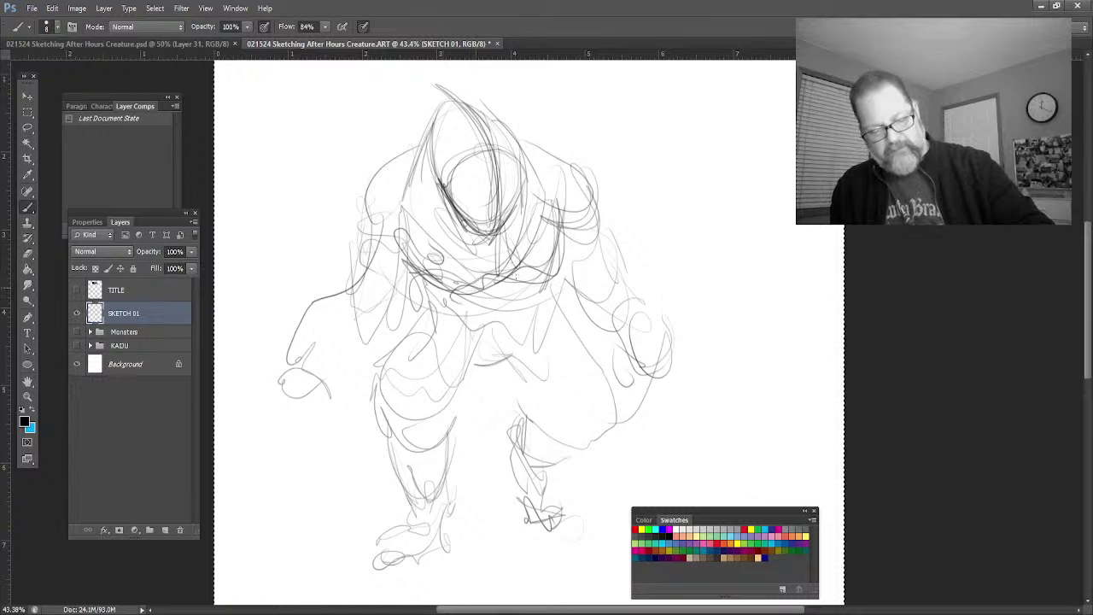
# Step: Add overlapping curved folds across the belly and angular strokes at the left-side hip
pyautogui.moveTo(516, 289)
pyautogui.mouseDown()
pyautogui.moveTo(511, 331)
pyautogui.moveTo(479, 333)
pyautogui.mouseUp()
pyautogui.moveTo(512, 304)
pyautogui.mouseDown()
pyautogui.moveTo(451, 305)
pyautogui.moveTo(533, 299)
pyautogui.mouseUp()
pyautogui.moveTo(530, 308)
pyautogui.mouseDown()
pyautogui.moveTo(472, 324)
pyautogui.moveTo(530, 346)
pyautogui.mouseUp()
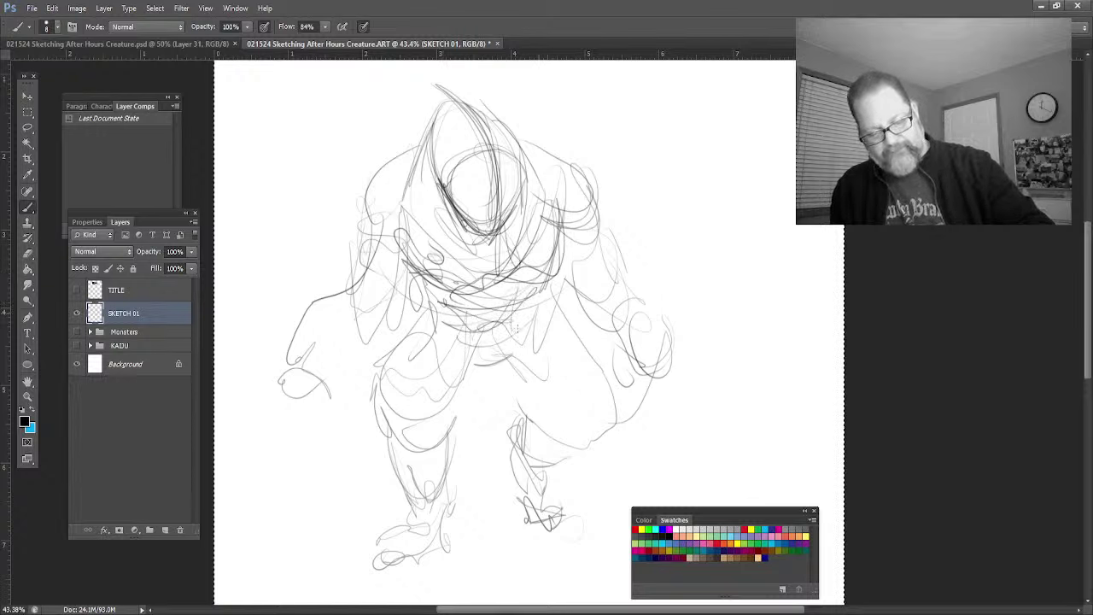
pyautogui.moveTo(551, 297); pyautogui.dragTo(509, 362)
pyautogui.moveTo(484, 323); pyautogui.dragTo(434, 362)
pyautogui.moveTo(395, 309); pyautogui.dragTo(455, 368)
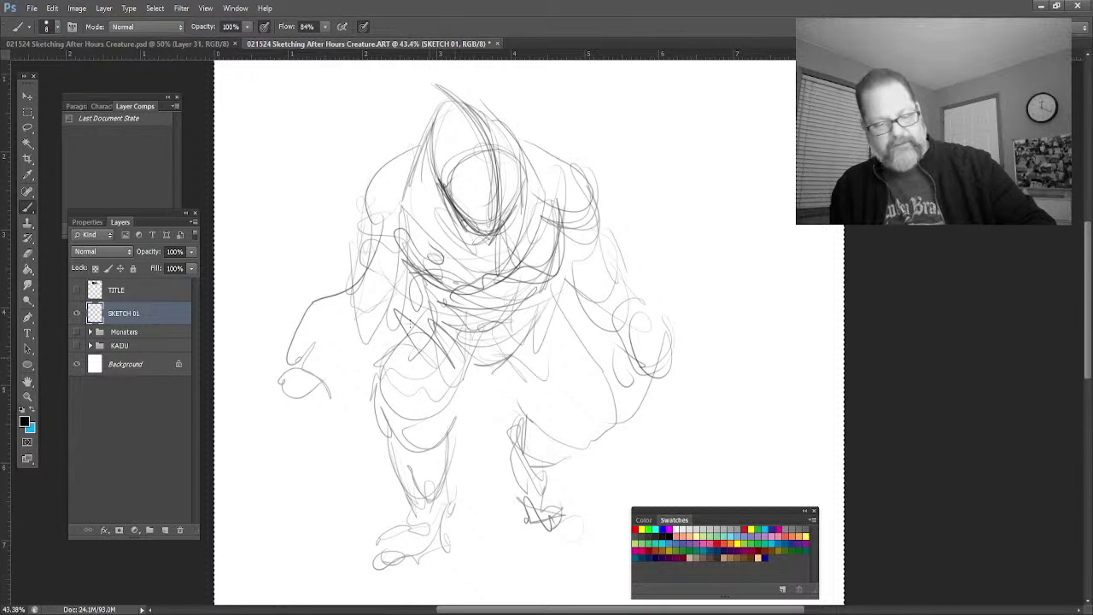
# Step: Reinforce the left-side thigh with rounded outlines and add contour strokes from the hip up the side of the torso
pyautogui.moveTo(401, 330); pyautogui.dragTo(381, 427)
pyautogui.moveTo(465, 389); pyautogui.dragTo(451, 408)
pyautogui.moveTo(435, 308); pyautogui.dragTo(386, 427)
pyautogui.moveTo(410, 291); pyautogui.dragTo(401, 409)
pyautogui.moveTo(417, 247); pyautogui.dragTo(419, 336)
# Step: Strengthen the outline of the left-side upper arm below the shoulder
pyautogui.moveTo(422, 234)
pyautogui.mouseDown()
pyautogui.moveTo(390, 282)
pyautogui.moveTo(343, 308)
pyautogui.mouseUp()
pyautogui.moveTo(364, 233)
pyautogui.mouseDown()
pyautogui.moveTo(394, 222)
pyautogui.moveTo(343, 264)
pyautogui.mouseUp()
pyautogui.moveTo(343, 265); pyautogui.dragTo(334, 300)
# Step: Add pointed spikes around the left-side shoulder and small horns along the top of the head
pyautogui.moveTo(427, 150)
pyautogui.mouseDown()
pyautogui.moveTo(376, 231)
pyautogui.moveTo(371, 219)
pyautogui.mouseUp()
pyautogui.moveTo(372, 157); pyautogui.dragTo(347, 215)
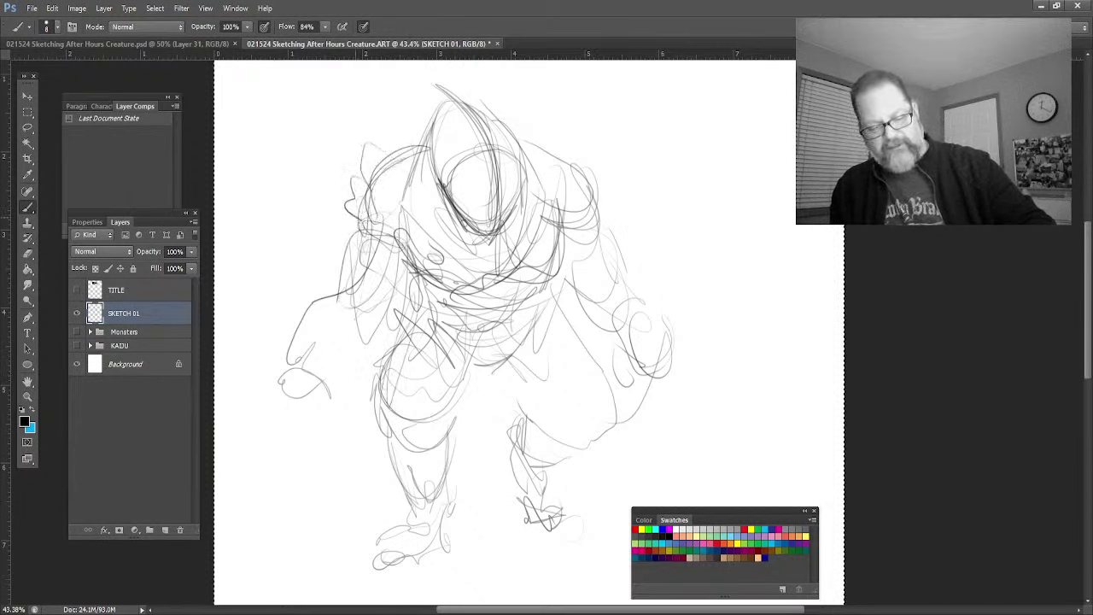
pyautogui.moveTo(426, 137); pyautogui.dragTo(400, 147)
pyautogui.moveTo(408, 83)
pyautogui.mouseDown()
pyautogui.moveTo(434, 111)
pyautogui.moveTo(467, 100)
pyautogui.moveTo(501, 111)
pyautogui.mouseUp()
# Step: Define the left-side forearm and sketch its hand with long clawed fingers and a thumb
pyautogui.moveTo(335, 269); pyautogui.dragTo(299, 337)
pyautogui.moveTo(318, 374); pyautogui.dragTo(280, 390)
pyautogui.moveTo(280, 389)
pyautogui.mouseDown()
pyautogui.moveTo(284, 405)
pyautogui.moveTo(344, 393)
pyautogui.moveTo(280, 427)
pyautogui.moveTo(340, 389)
pyautogui.moveTo(352, 422)
pyautogui.moveTo(283, 463)
pyautogui.moveTo(250, 453)
pyautogui.mouseUp()
pyautogui.moveTo(287, 417); pyautogui.dragTo(251, 454)
pyautogui.moveTo(275, 381); pyautogui.dragTo(327, 358)
pyautogui.moveTo(340, 306)
pyautogui.mouseDown()
pyautogui.moveTo(325, 337)
pyautogui.moveTo(369, 291)
pyautogui.moveTo(384, 176)
pyautogui.mouseUp()
# Step: Scribble in the right-side hand with pointed claws, then sketch a wavy ground line behind the feet
pyautogui.moveTo(662, 311)
pyautogui.mouseDown()
pyautogui.moveTo(632, 346)
pyautogui.moveTo(616, 333)
pyautogui.moveTo(685, 389)
pyautogui.moveTo(649, 410)
pyautogui.mouseUp()
pyautogui.moveTo(637, 340); pyautogui.dragTo(616, 397)
pyautogui.moveTo(631, 322)
pyautogui.mouseDown()
pyautogui.moveTo(608, 361)
pyautogui.moveTo(662, 348)
pyautogui.moveTo(689, 389)
pyautogui.mouseUp()
pyautogui.moveTo(671, 325); pyautogui.dragTo(690, 386)
pyautogui.moveTo(638, 338); pyautogui.dragTo(610, 371)
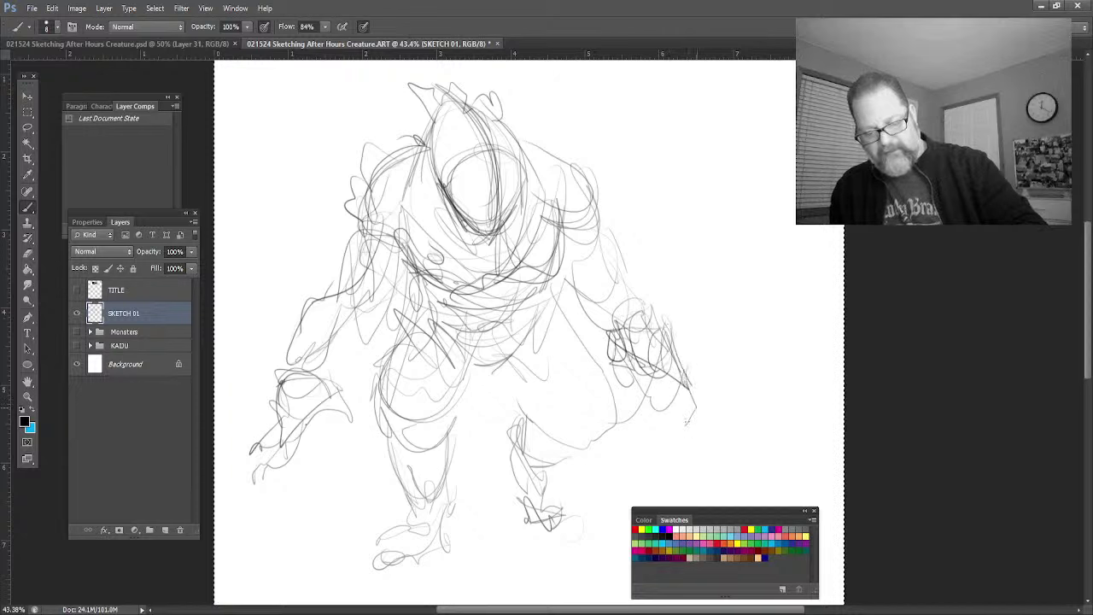
pyautogui.moveTo(686, 421)
pyautogui.mouseDown()
pyautogui.moveTo(663, 378)
pyautogui.moveTo(660, 412)
pyautogui.mouseUp()
pyautogui.moveTo(654, 371); pyautogui.dragTo(643, 403)
pyautogui.moveTo(641, 373); pyautogui.dragTo(603, 344)
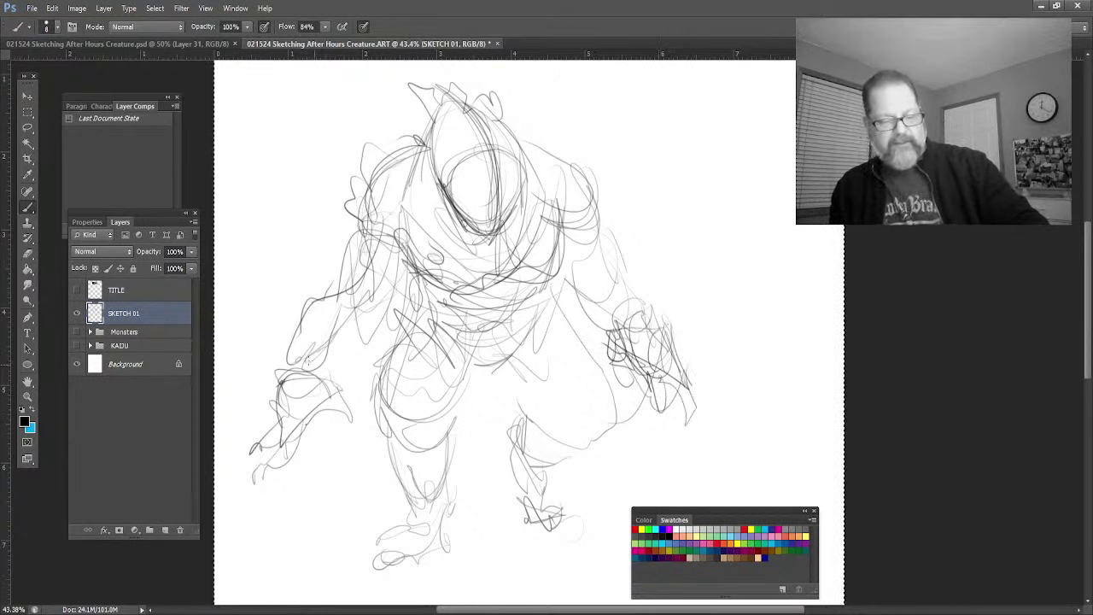
pyautogui.moveTo(523, 513)
pyautogui.mouseDown()
pyautogui.moveTo(273, 518)
pyautogui.moveTo(595, 510)
pyautogui.mouseUp()
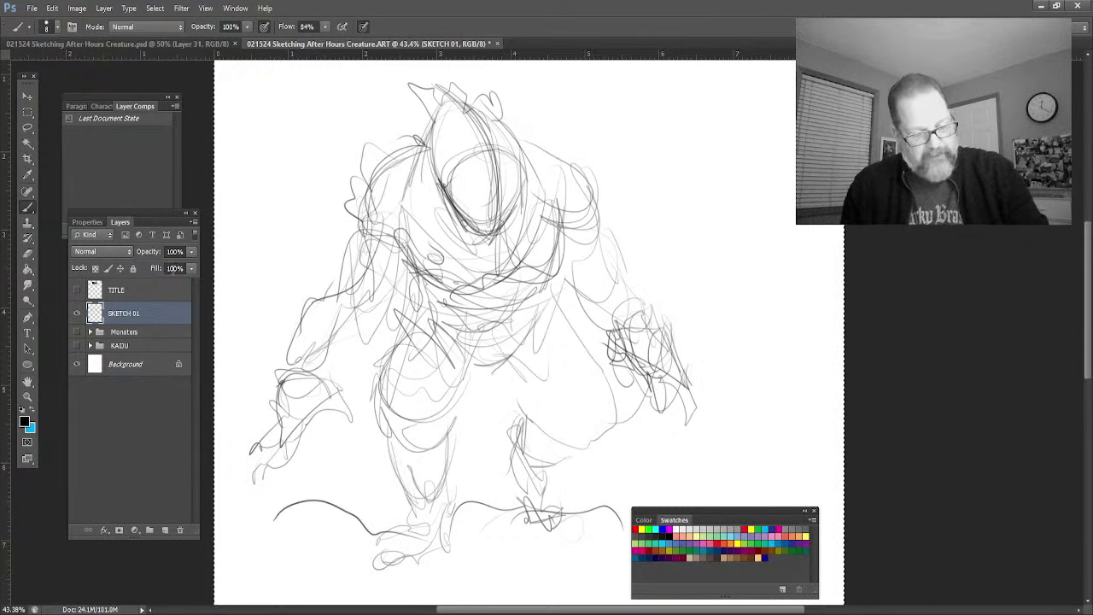
# Step: Fade the SKETCH 01 layer to 30% opacity and add a new layer above it for the refined drawing
pyautogui.moveTo(193, 255); pyautogui.dragTo(152, 276)
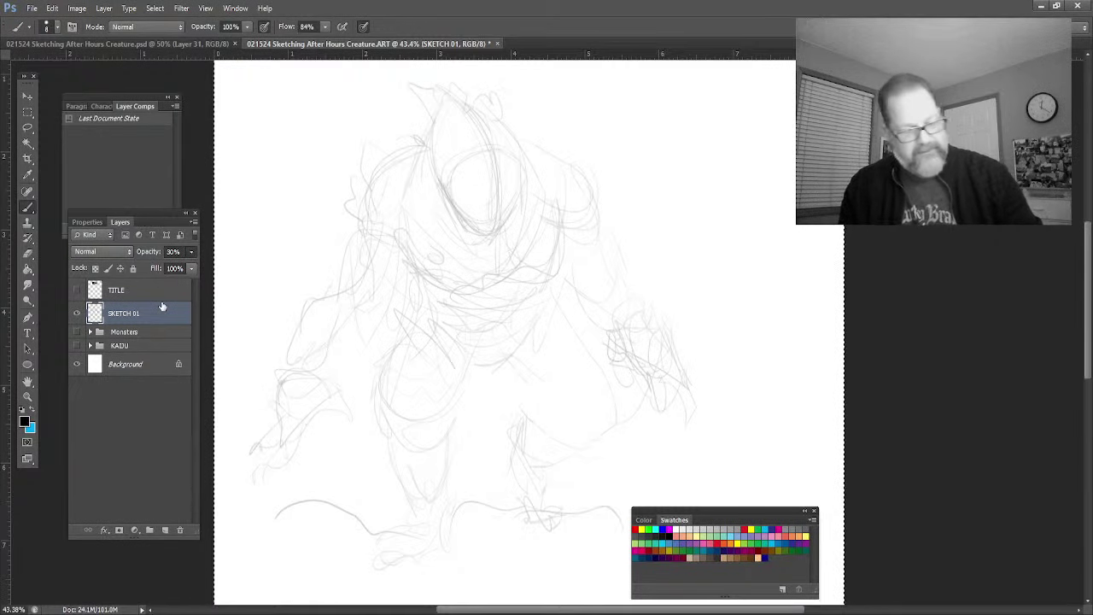
pyautogui.click(28, 398)
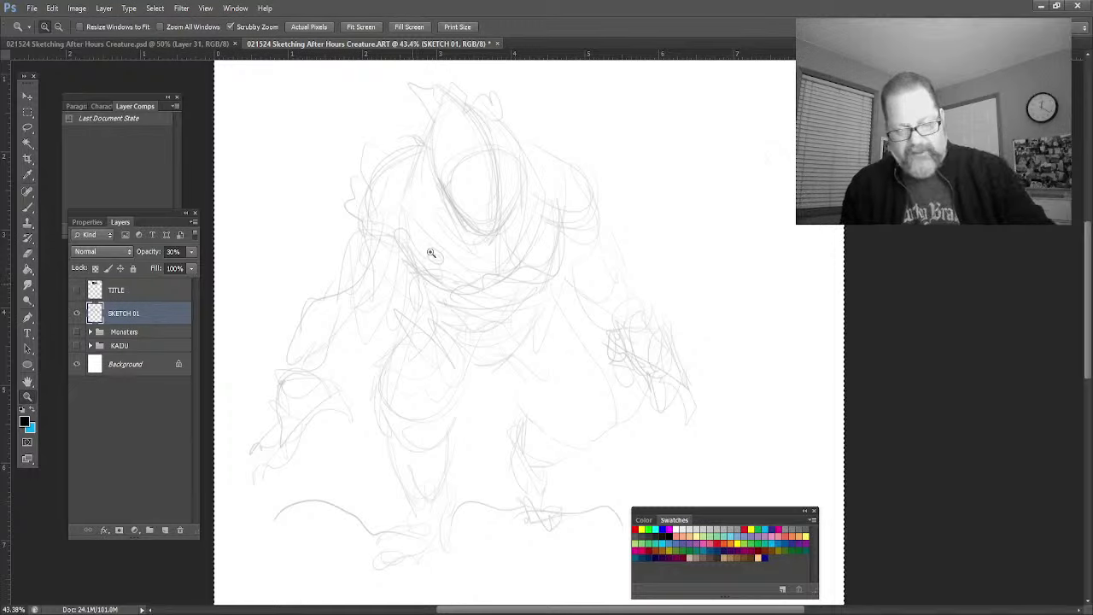
pyautogui.moveTo(454, 182); pyautogui.dragTo(507, 250)
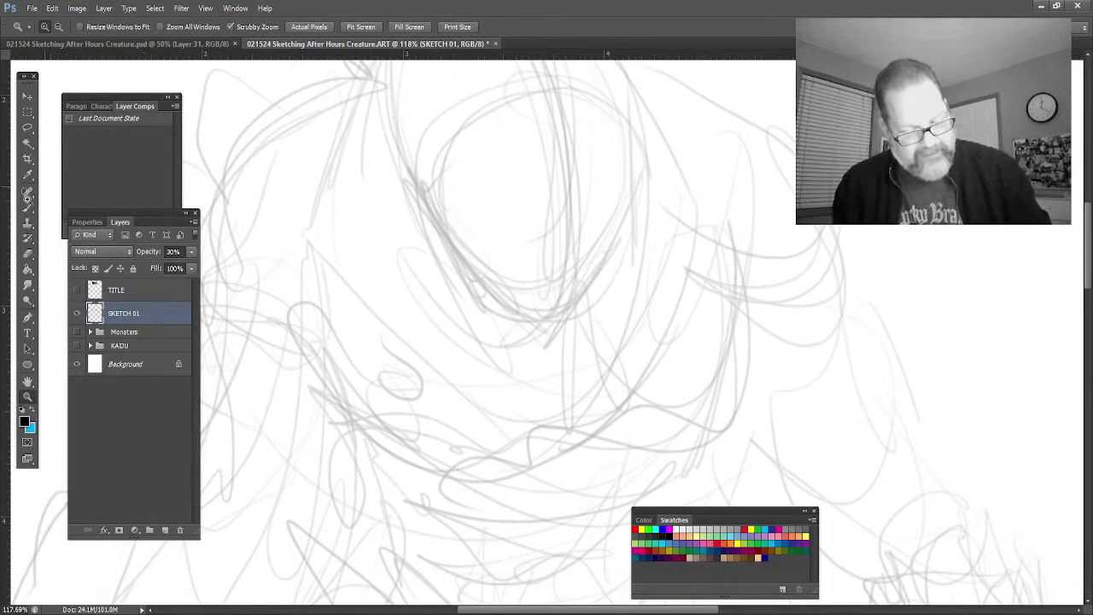
pyautogui.click(28, 208)
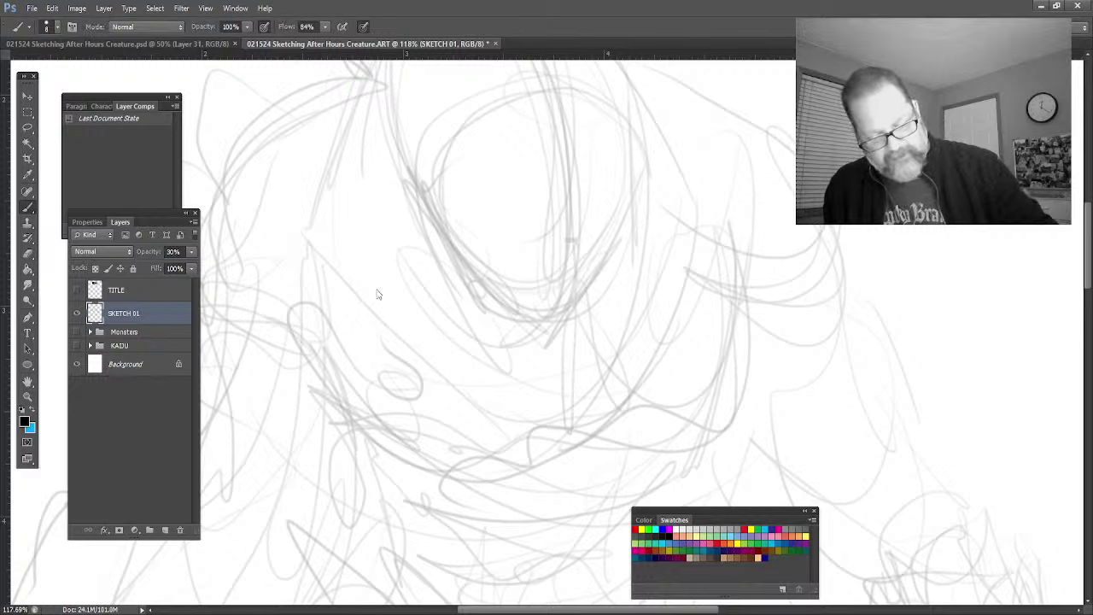
pyautogui.hotkey('ctrl', 'shift', 'alt', 'n')
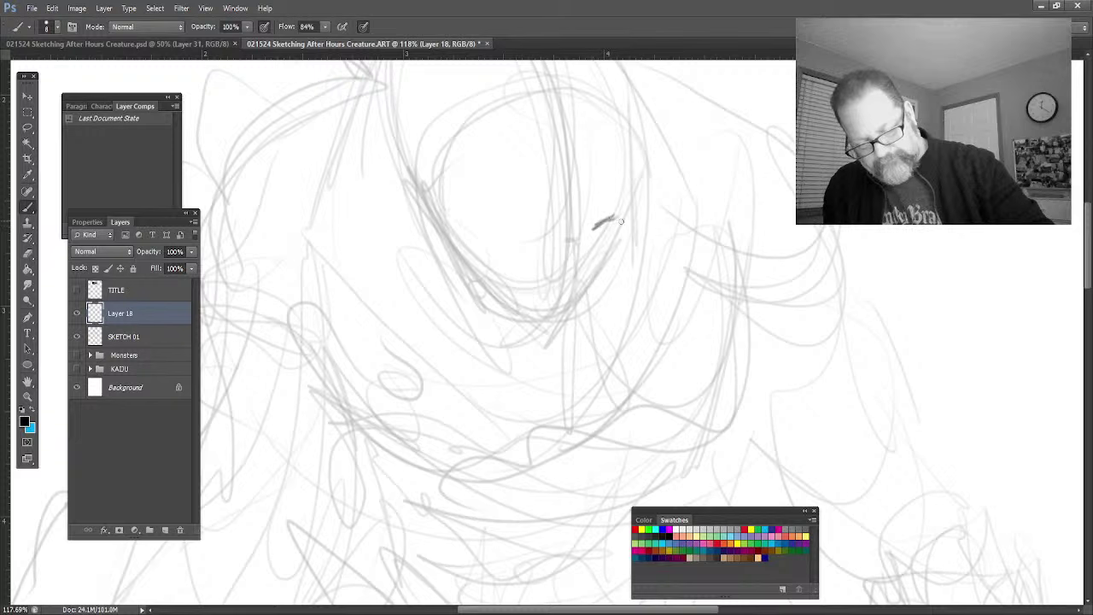
# Step: Draw the slanted eyes, the small nostrils and the angular cheekbones of the face on the new layer
pyautogui.moveTo(611, 236); pyautogui.dragTo(599, 239)
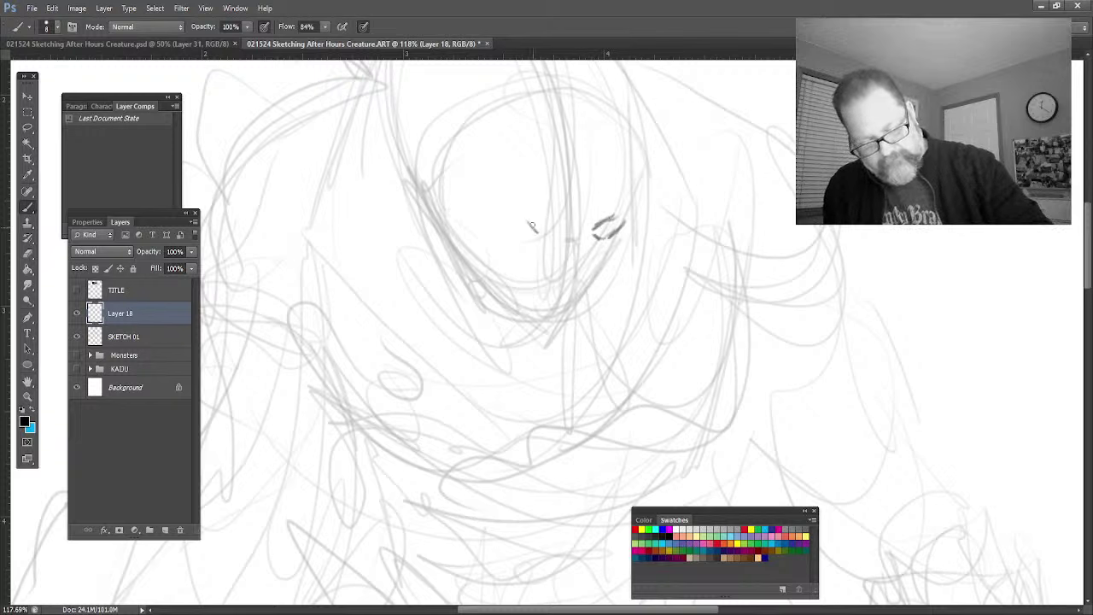
pyautogui.moveTo(531, 226)
pyautogui.mouseDown()
pyautogui.moveTo(497, 215)
pyautogui.moveTo(513, 219)
pyautogui.mouseUp()
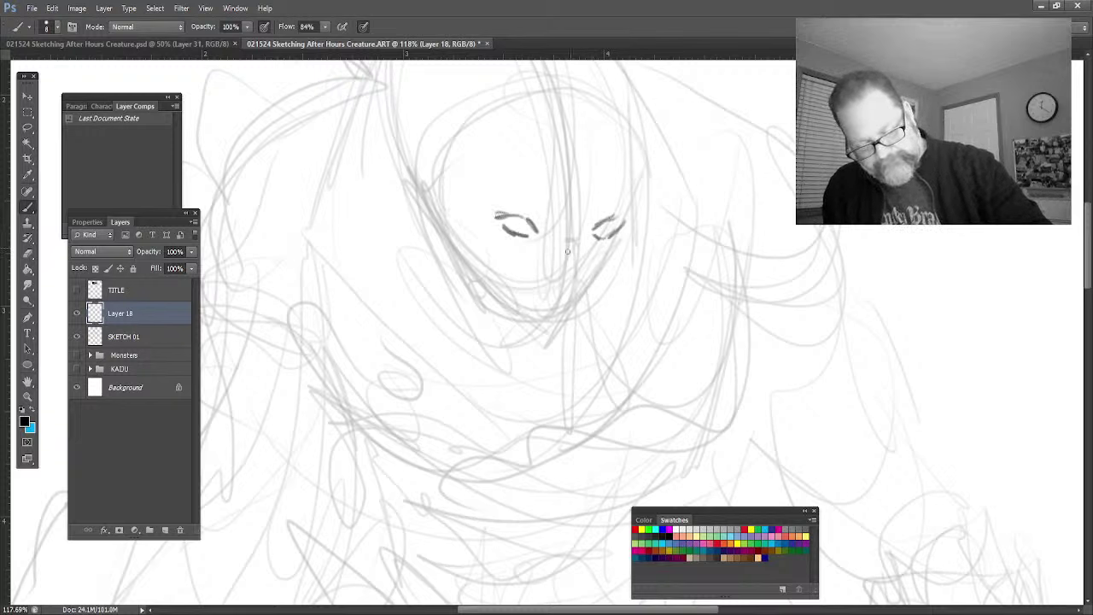
pyautogui.moveTo(570, 242); pyautogui.dragTo(568, 246)
pyautogui.moveTo(627, 223)
pyautogui.mouseDown()
pyautogui.moveTo(602, 255)
pyautogui.moveTo(579, 253)
pyautogui.mouseUp()
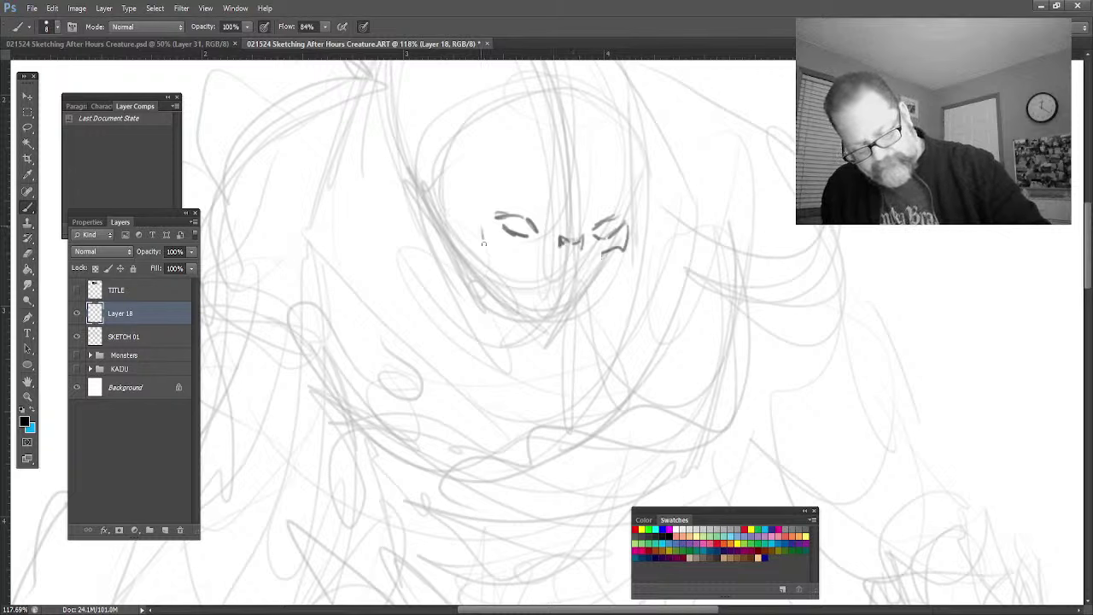
pyautogui.moveTo(484, 243); pyautogui.dragTo(513, 258)
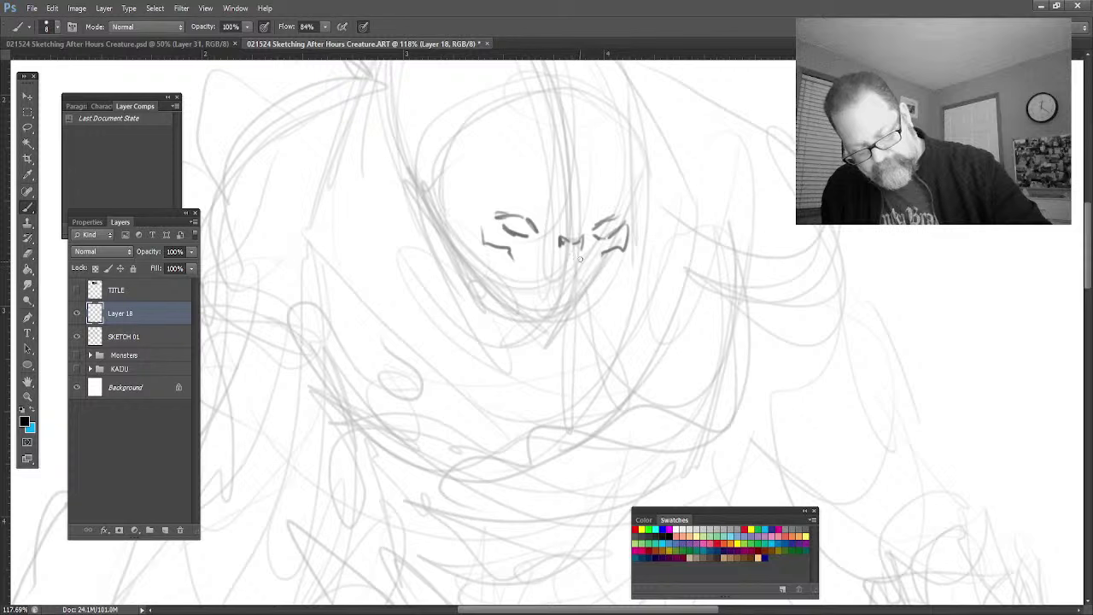
# Step: Draw a wide mouth filled with jagged teeth below the nose and outline its lower edge
pyautogui.moveTo(580, 258)
pyautogui.mouseDown()
pyautogui.moveTo(561, 256)
pyautogui.moveTo(605, 272)
pyautogui.moveTo(576, 278)
pyautogui.mouseUp()
pyautogui.moveTo(609, 259)
pyautogui.mouseDown()
pyautogui.moveTo(513, 272)
pyautogui.moveTo(540, 286)
pyautogui.mouseUp()
pyautogui.moveTo(547, 278)
pyautogui.mouseDown()
pyautogui.moveTo(549, 294)
pyautogui.moveTo(598, 295)
pyautogui.mouseUp()
pyautogui.moveTo(608, 270)
pyautogui.mouseDown()
pyautogui.moveTo(605, 295)
pyautogui.moveTo(611, 282)
pyautogui.mouseUp()
pyautogui.moveTo(613, 275)
pyautogui.mouseDown()
pyautogui.moveTo(598, 304)
pyautogui.moveTo(521, 307)
pyautogui.mouseUp()
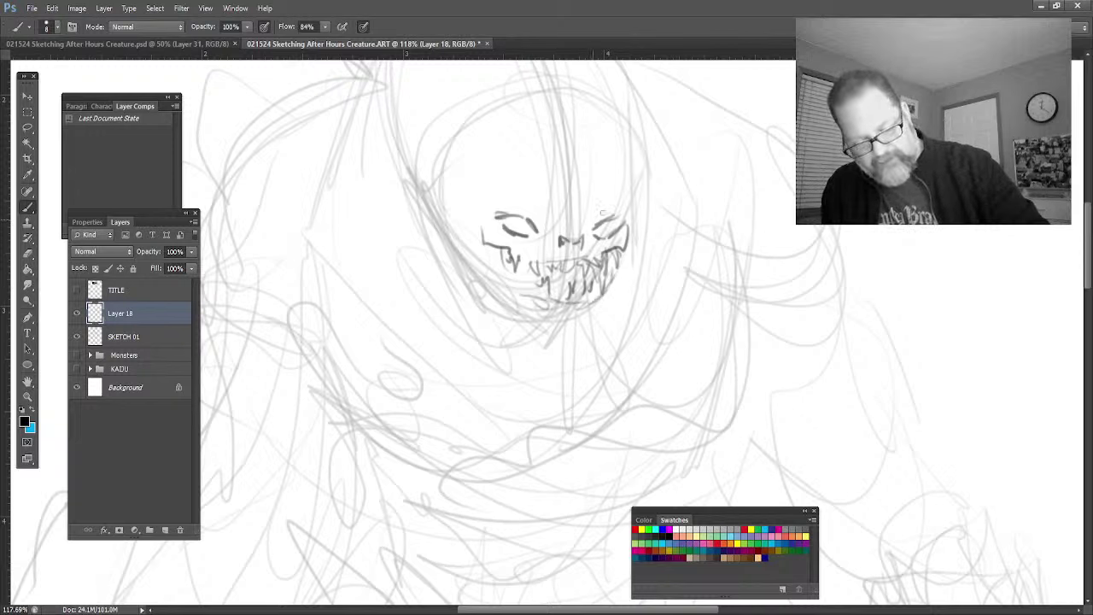
# Step: Draw angry slanted brows over both eyes and short wrinkle strokes across the bridge of the nose
pyautogui.moveTo(593, 208); pyautogui.dragTo(615, 200)
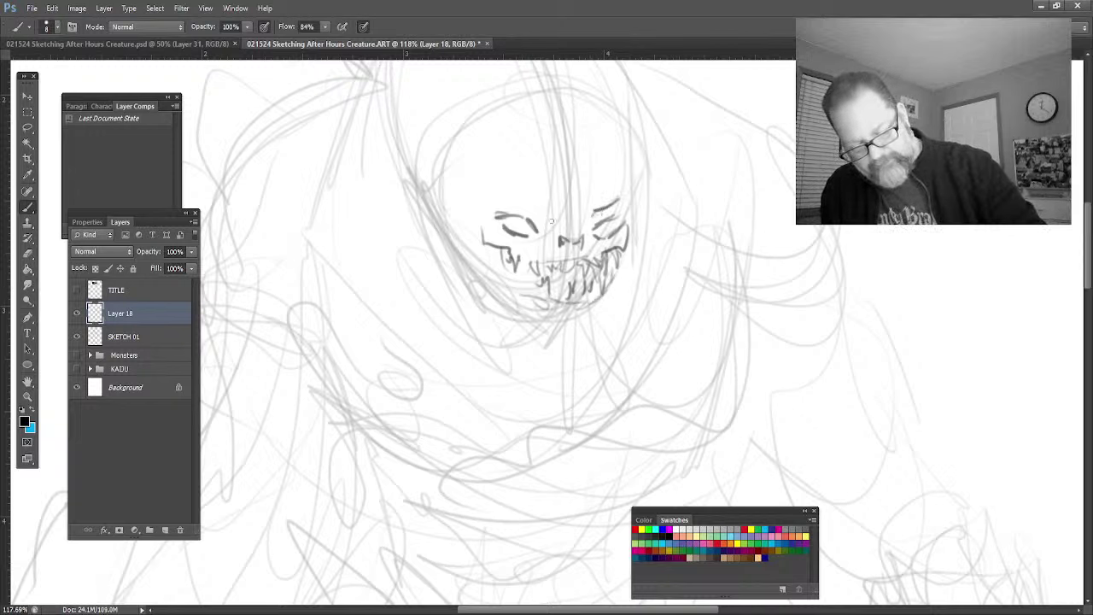
pyautogui.moveTo(580, 224); pyautogui.dragTo(562, 217)
pyautogui.moveTo(567, 215); pyautogui.dragTo(566, 204)
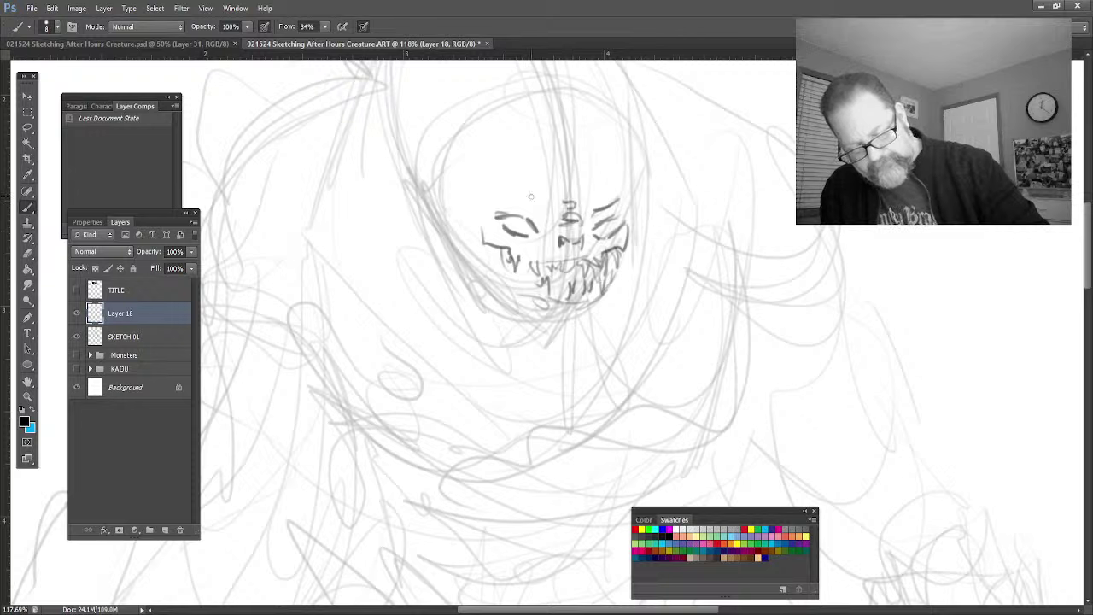
pyautogui.moveTo(495, 187); pyautogui.dragTo(543, 215)
pyautogui.moveTo(632, 198)
pyautogui.mouseDown()
pyautogui.moveTo(588, 214)
pyautogui.moveTo(636, 190)
pyautogui.moveTo(632, 220)
pyautogui.mouseUp()
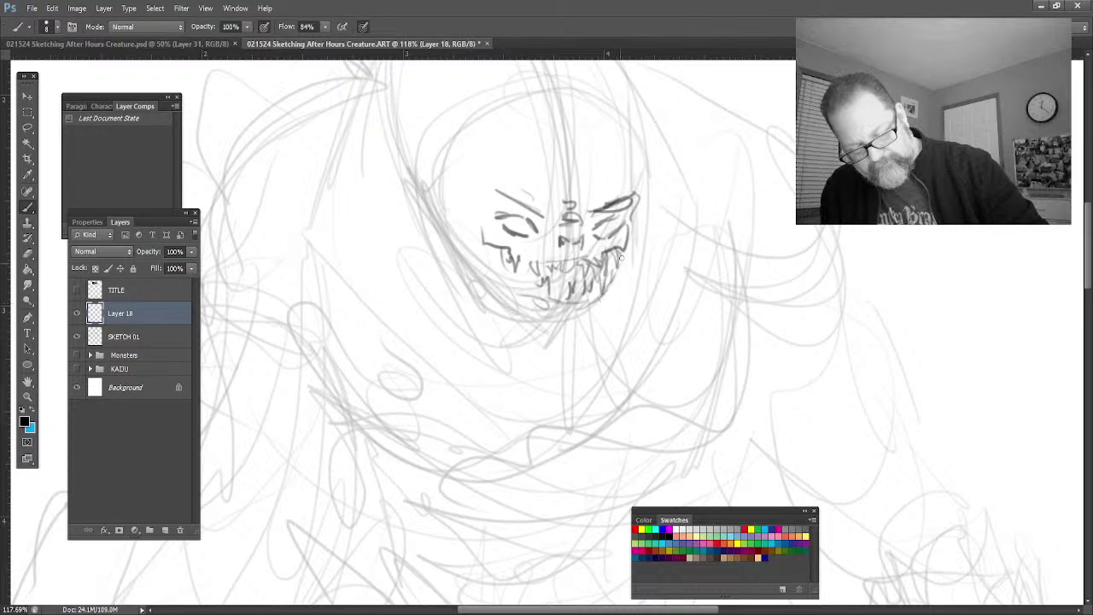
# Step: Outline the cheek, jaw and chin around the toothed mouth, with a small notch at the left-side jaw hinge
pyautogui.moveTo(475, 223)
pyautogui.mouseDown()
pyautogui.moveTo(489, 277)
pyautogui.moveTo(517, 301)
pyautogui.mouseUp()
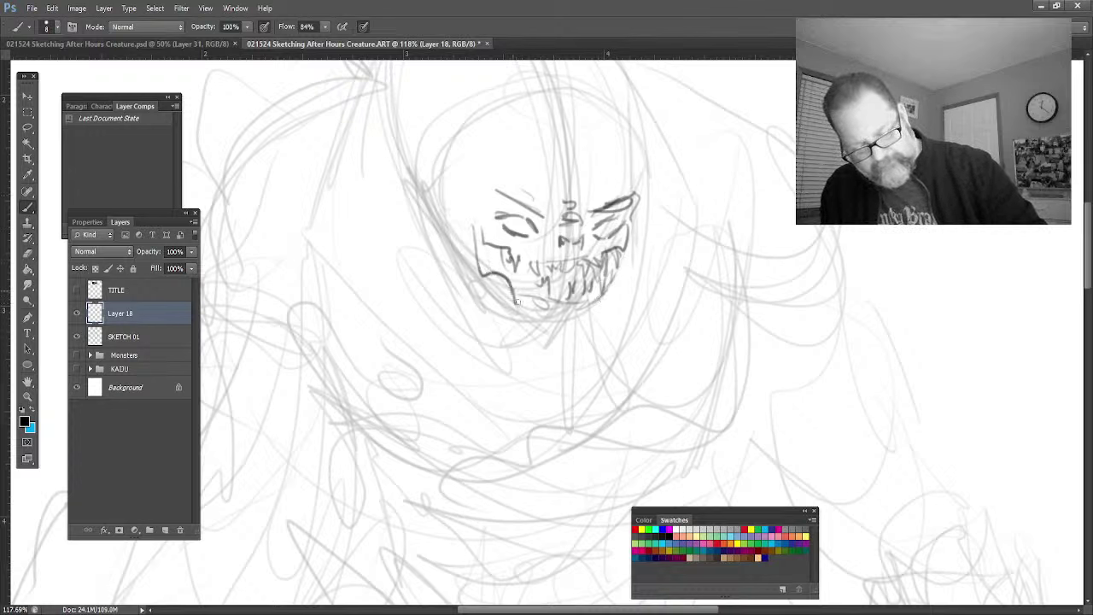
pyautogui.moveTo(583, 314); pyautogui.dragTo(553, 320)
pyautogui.moveTo(490, 251); pyautogui.dragTo(477, 278)
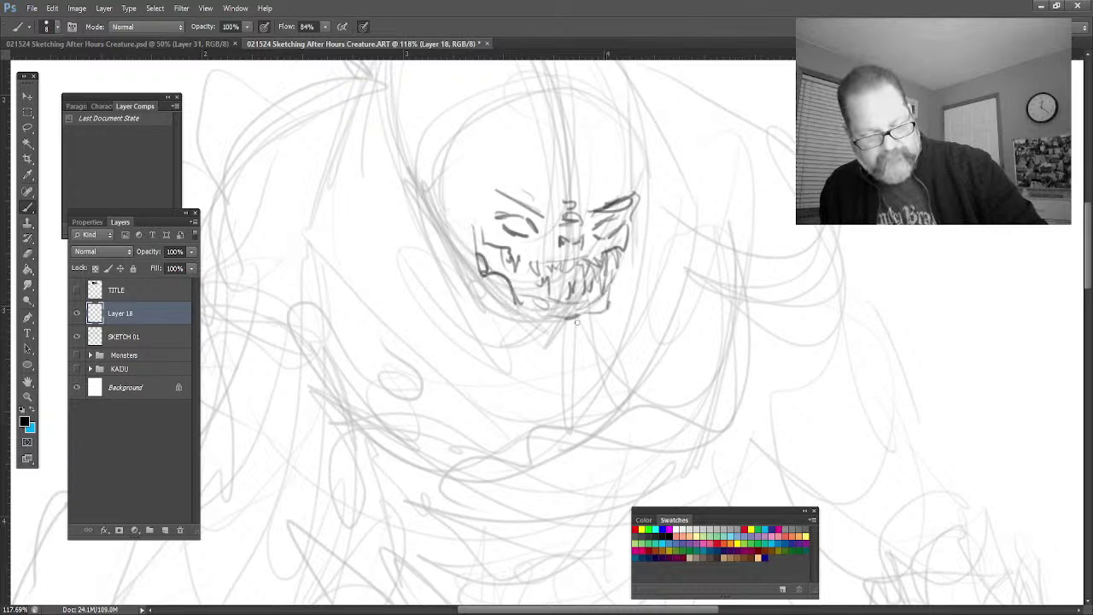
# Step: Outline the temple and domed top of the skull, and add an angular mark on the right-side forehead
pyautogui.moveTo(477, 224)
pyautogui.mouseDown()
pyautogui.moveTo(494, 290)
pyautogui.moveTo(466, 261)
pyautogui.moveTo(453, 158)
pyautogui.mouseUp()
pyautogui.moveTo(633, 147)
pyautogui.mouseDown()
pyautogui.moveTo(458, 121)
pyautogui.moveTo(453, 155)
pyautogui.mouseUp()
pyautogui.moveTo(601, 136)
pyautogui.mouseDown()
pyautogui.moveTo(614, 172)
pyautogui.moveTo(635, 188)
pyautogui.mouseUp()
pyautogui.moveTo(641, 143); pyautogui.dragTo(639, 176)
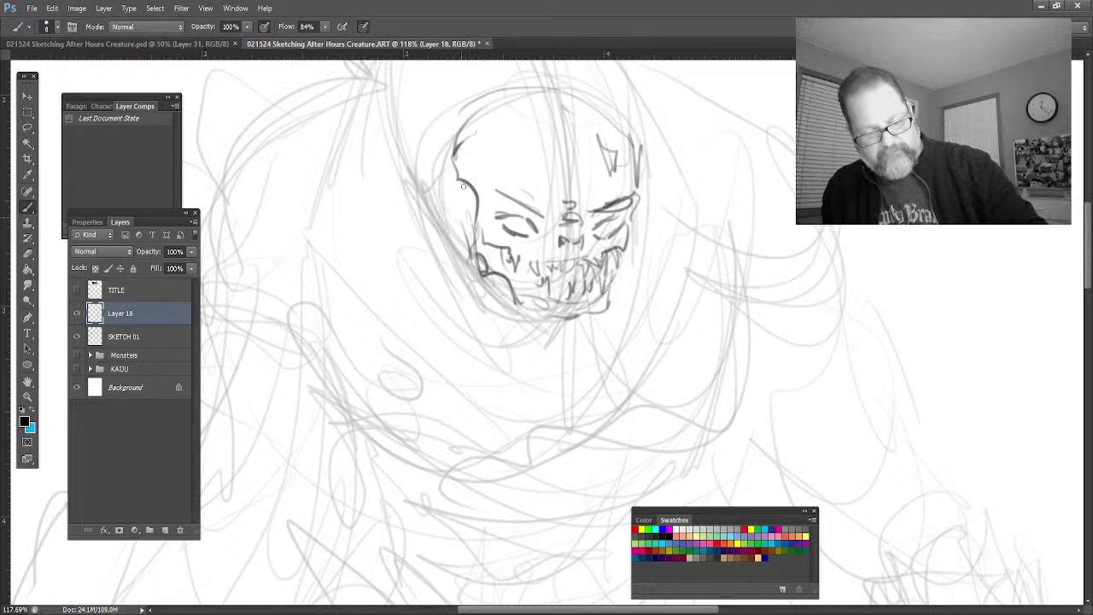
# Step: Draw the outer edge of the left-side ear and undo the heavy stray mark beside the right-side cheek
pyautogui.moveTo(646, 234); pyautogui.dragTo(625, 246)
pyautogui.moveTo(458, 167); pyautogui.dragTo(463, 231)
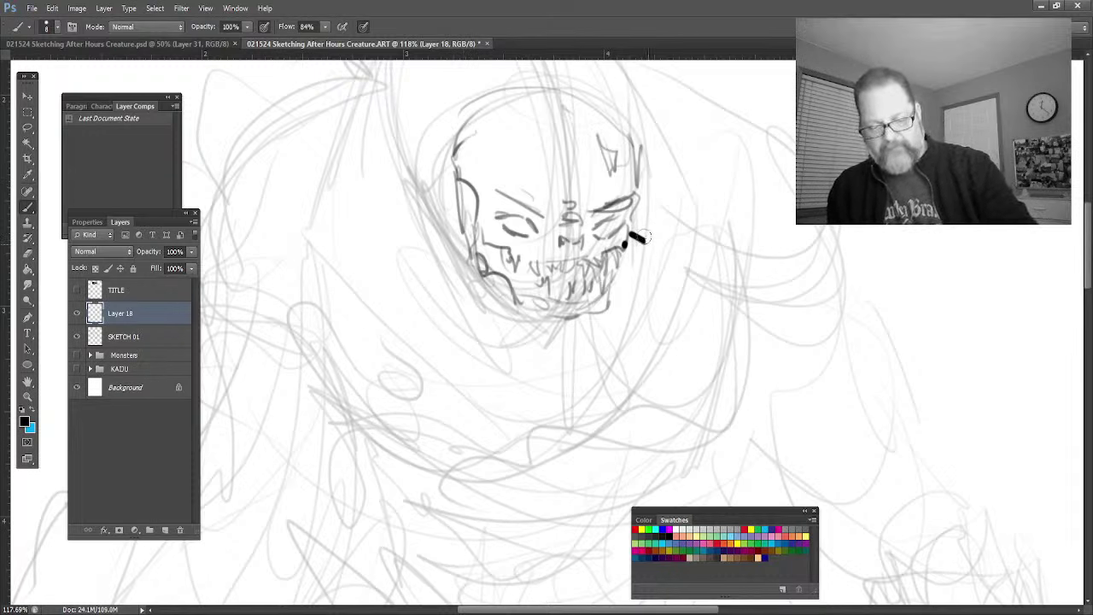
pyautogui.hotkey('ctrl', 'z')
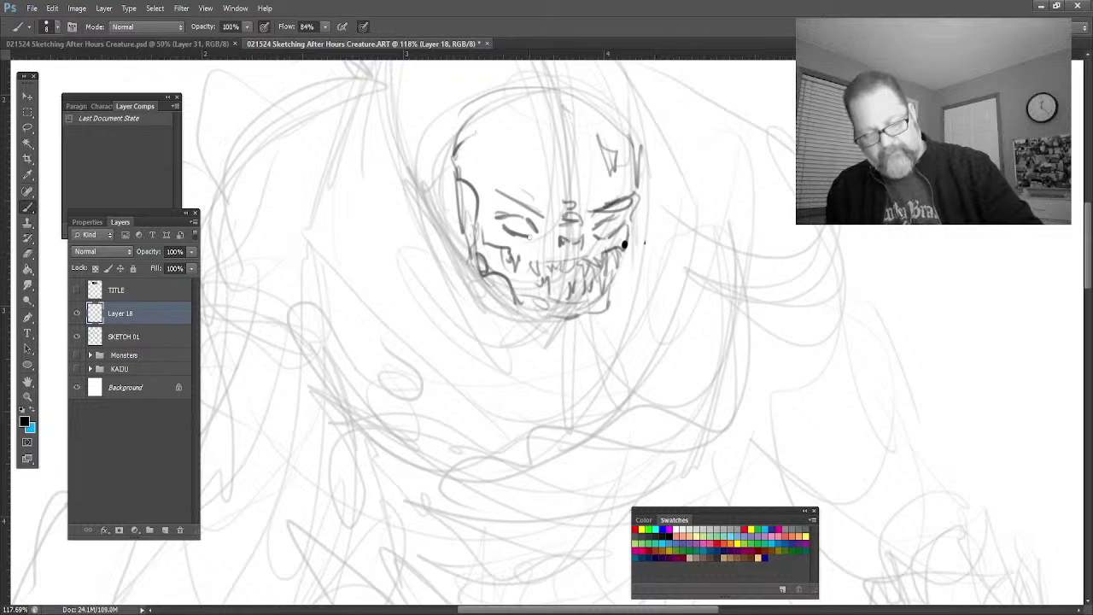
# Step: Darken the slanted brows and eyes with pupils, and fill the nostrils and the gaps between the teeth
pyautogui.moveTo(537, 213)
pyautogui.mouseDown()
pyautogui.moveTo(492, 202)
pyautogui.moveTo(551, 229)
pyautogui.moveTo(586, 217)
pyautogui.moveTo(605, 230)
pyautogui.mouseUp()
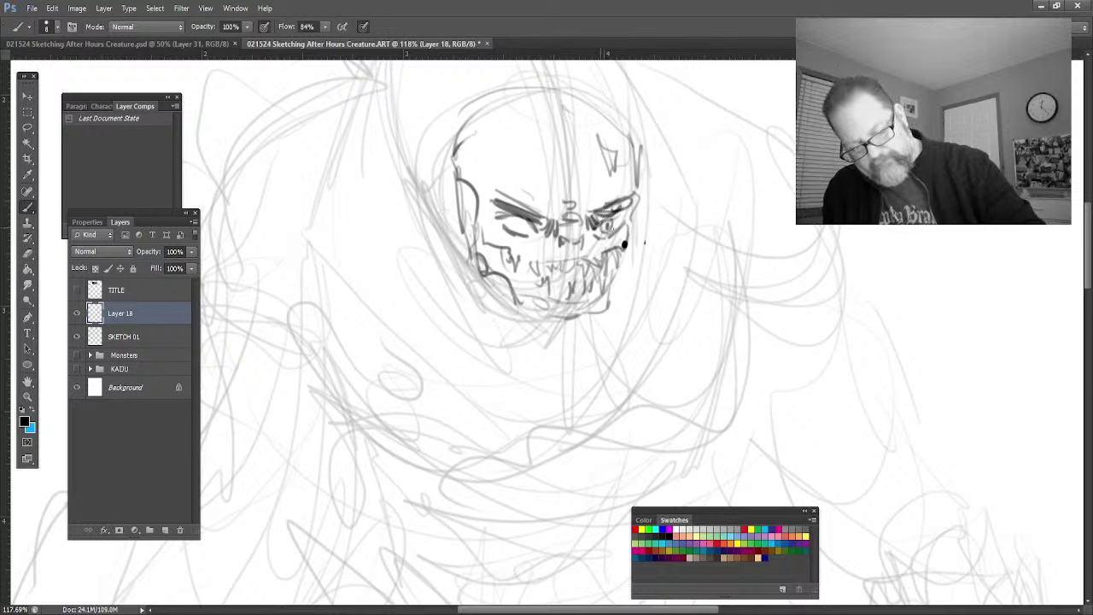
pyautogui.moveTo(521, 213); pyautogui.dragTo(525, 224)
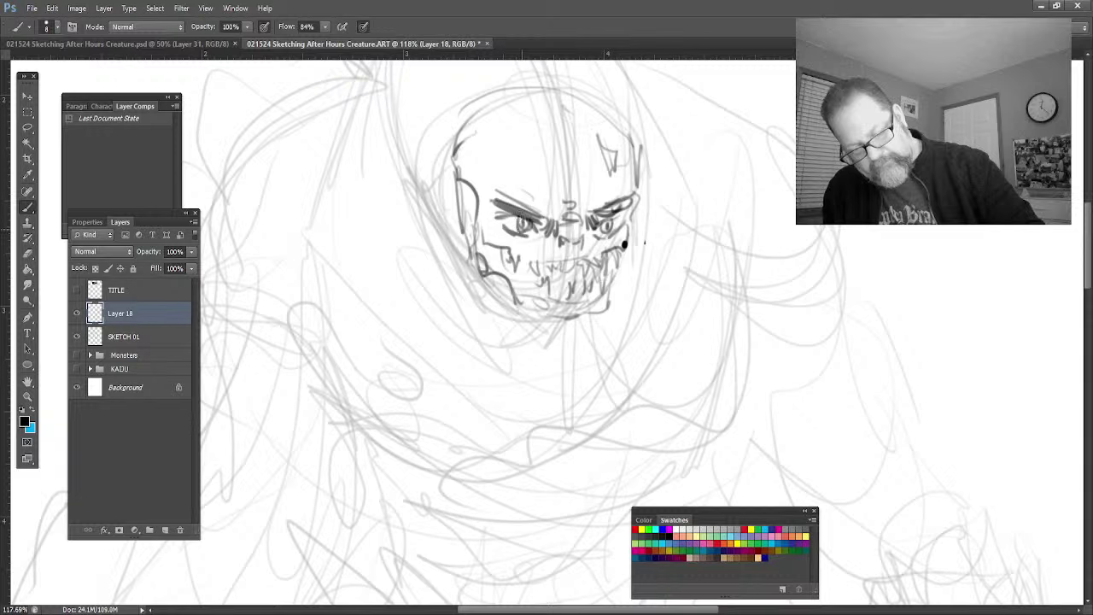
pyautogui.moveTo(531, 271)
pyautogui.mouseDown()
pyautogui.moveTo(544, 282)
pyautogui.moveTo(552, 267)
pyautogui.moveTo(557, 290)
pyautogui.moveTo(563, 267)
pyautogui.moveTo(571, 290)
pyautogui.moveTo(610, 260)
pyautogui.mouseUp()
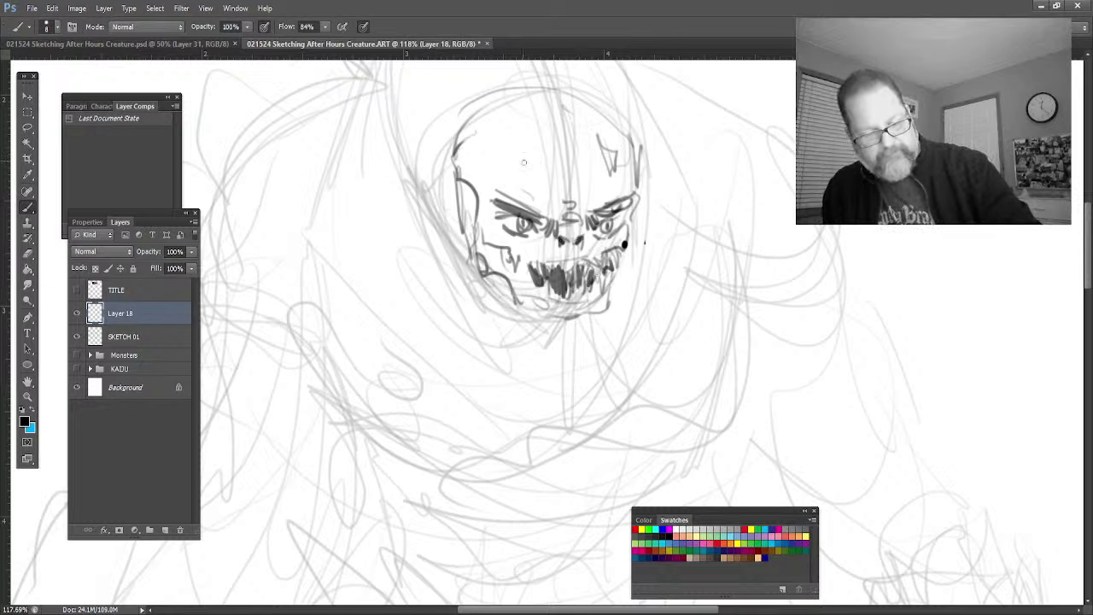
# Step: Reinforce the left-side temple, add a jagged hairline across the top of the forehead and sketch strokes under the jaw
pyautogui.moveTo(477, 223); pyautogui.dragTo(456, 162)
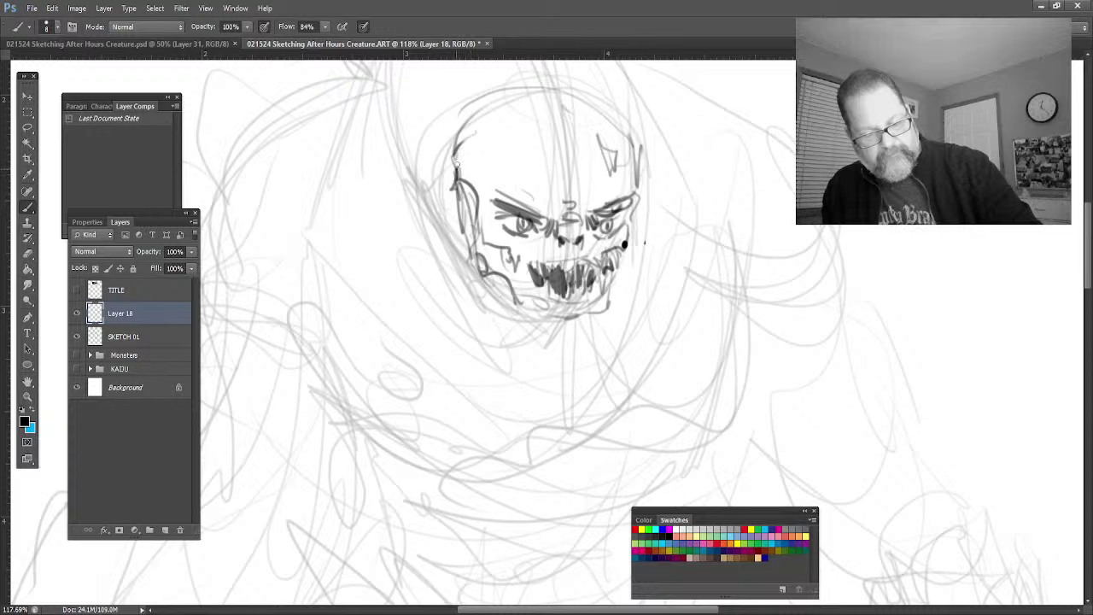
pyautogui.moveTo(516, 127)
pyautogui.mouseDown()
pyautogui.moveTo(564, 82)
pyautogui.moveTo(598, 94)
pyautogui.moveTo(530, 106)
pyautogui.moveTo(506, 88)
pyautogui.moveTo(462, 105)
pyautogui.mouseUp()
pyautogui.moveTo(581, 325)
pyautogui.mouseDown()
pyautogui.moveTo(564, 341)
pyautogui.moveTo(592, 318)
pyautogui.moveTo(537, 351)
pyautogui.moveTo(455, 247)
pyautogui.moveTo(492, 330)
pyautogui.moveTo(568, 382)
pyautogui.moveTo(470, 350)
pyautogui.moveTo(516, 398)
pyautogui.mouseUp()
pyautogui.moveTo(386, 424); pyautogui.dragTo(402, 442)
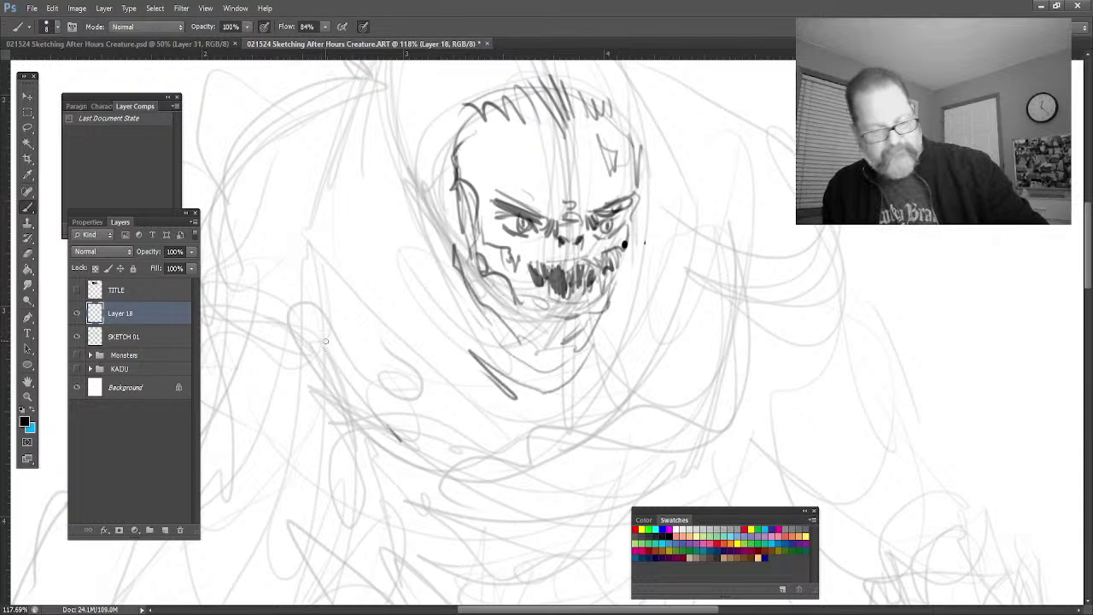
# Step: Outline both sides of the tall hair mass rising from the cheeks, with an ear and short tufts on the right side
pyautogui.press('z')
pyautogui.moveTo(385, 511)
pyautogui.mouseDown()
pyautogui.moveTo(332, 502)
pyautogui.moveTo(413, 462)
pyautogui.moveTo(446, 416)
pyautogui.mouseUp()
pyautogui.press('h')
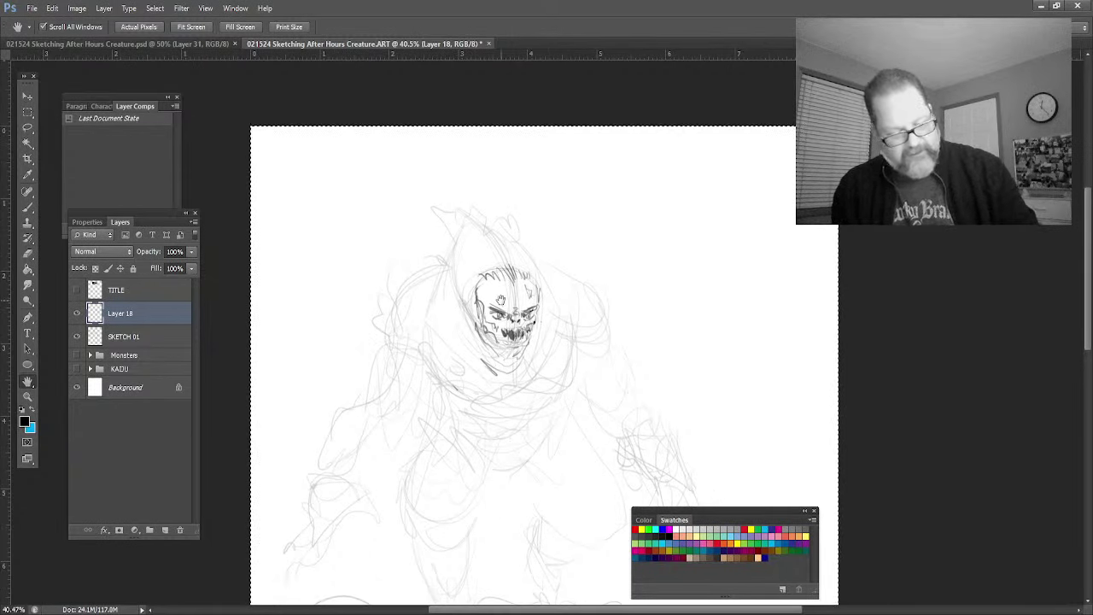
pyautogui.click(27, 397)
pyautogui.moveTo(513, 310); pyautogui.dragTo(552, 361)
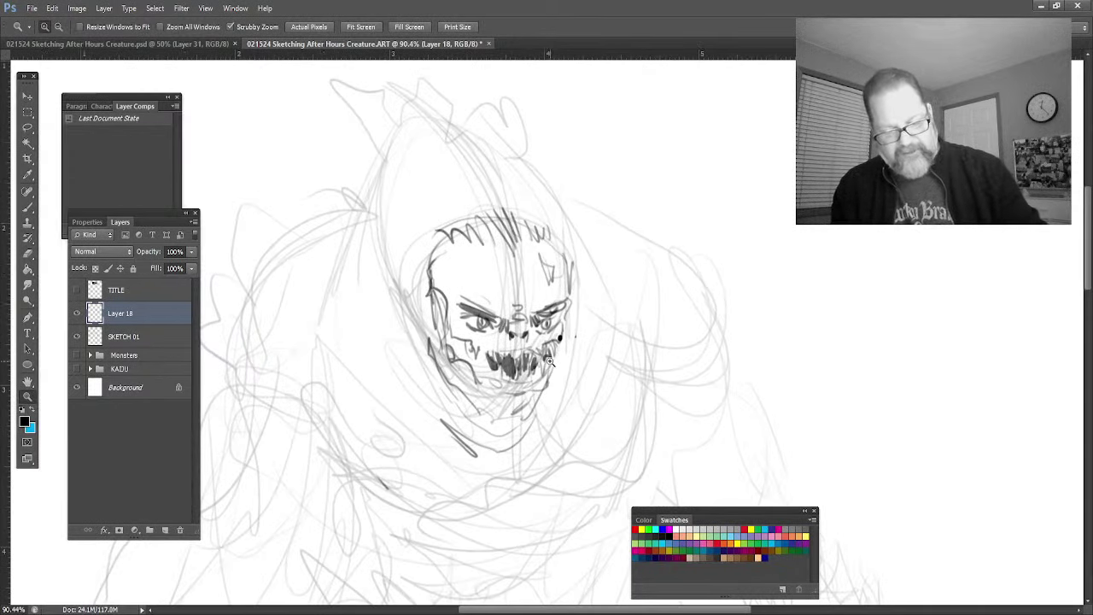
pyautogui.click(27, 208)
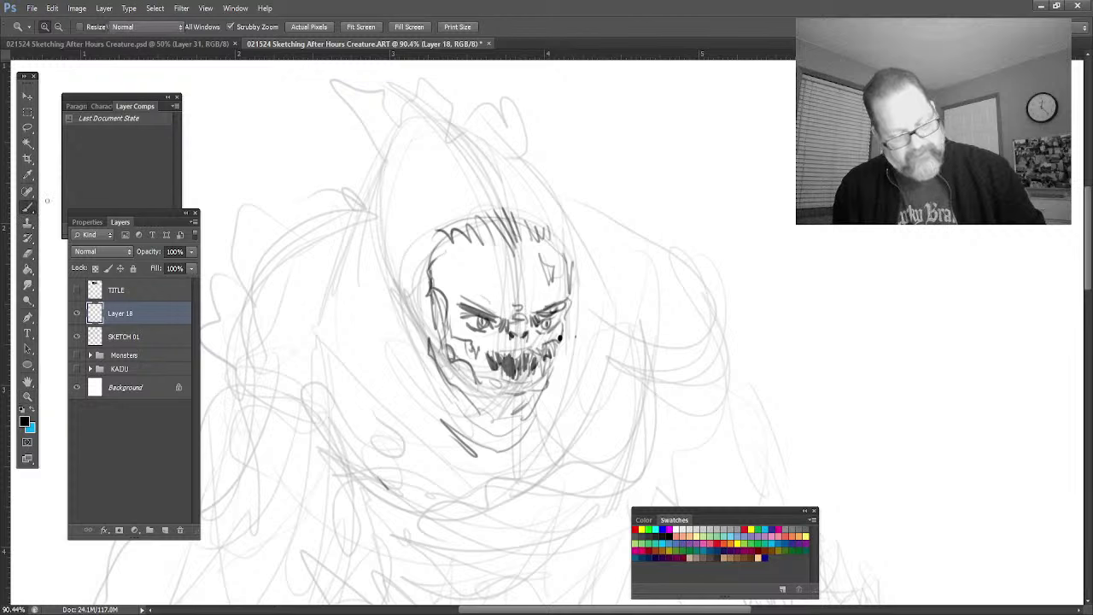
pyautogui.moveTo(428, 335)
pyautogui.mouseDown()
pyautogui.moveTo(376, 244)
pyautogui.moveTo(380, 219)
pyautogui.mouseUp()
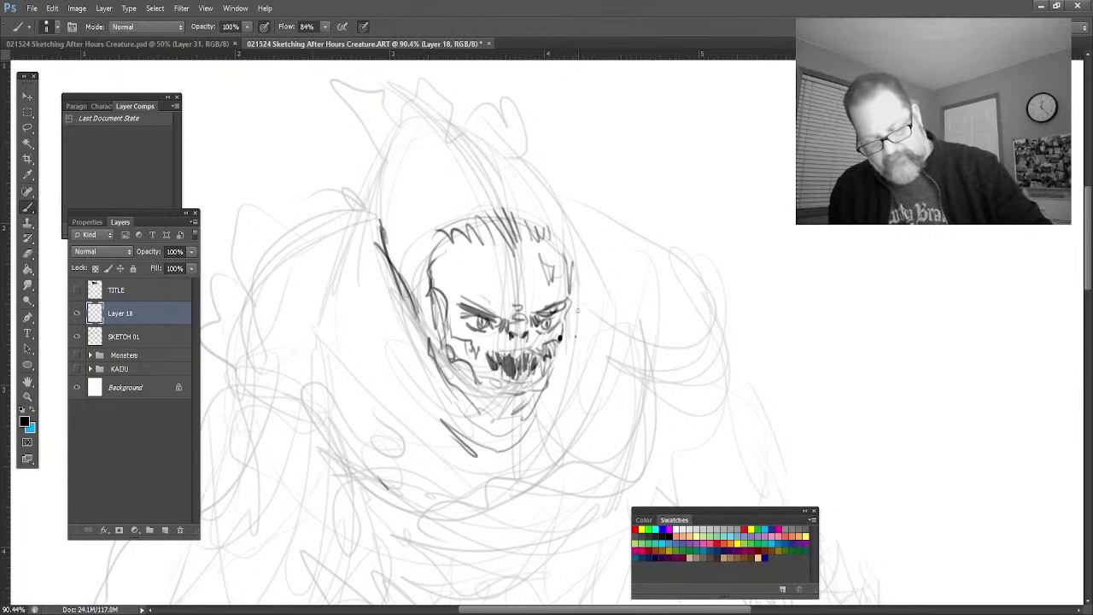
pyautogui.moveTo(577, 312)
pyautogui.mouseDown()
pyautogui.moveTo(569, 342)
pyautogui.moveTo(593, 311)
pyautogui.moveTo(603, 371)
pyautogui.moveTo(586, 359)
pyautogui.moveTo(593, 266)
pyautogui.moveTo(606, 270)
pyautogui.moveTo(564, 243)
pyautogui.moveTo(555, 181)
pyautogui.mouseUp()
pyautogui.moveTo(542, 158); pyautogui.dragTo(483, 91)
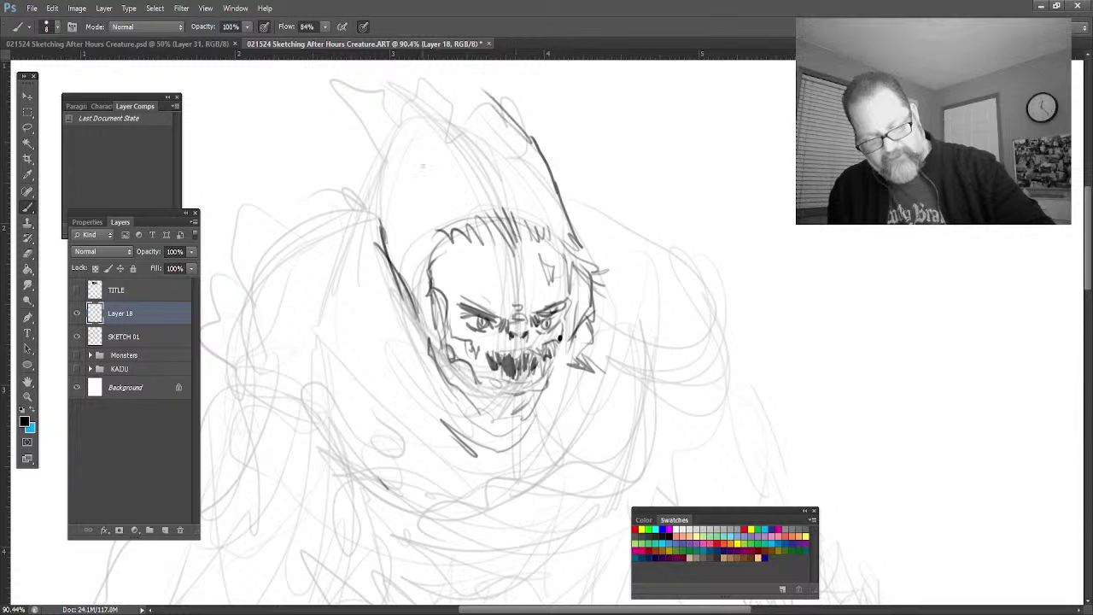
# Step: Sketch spiky sideburn tufts flaring outward from both sides of the face and jaw
pyautogui.moveTo(428, 363)
pyautogui.mouseDown()
pyautogui.moveTo(370, 342)
pyautogui.moveTo(366, 319)
pyautogui.mouseUp()
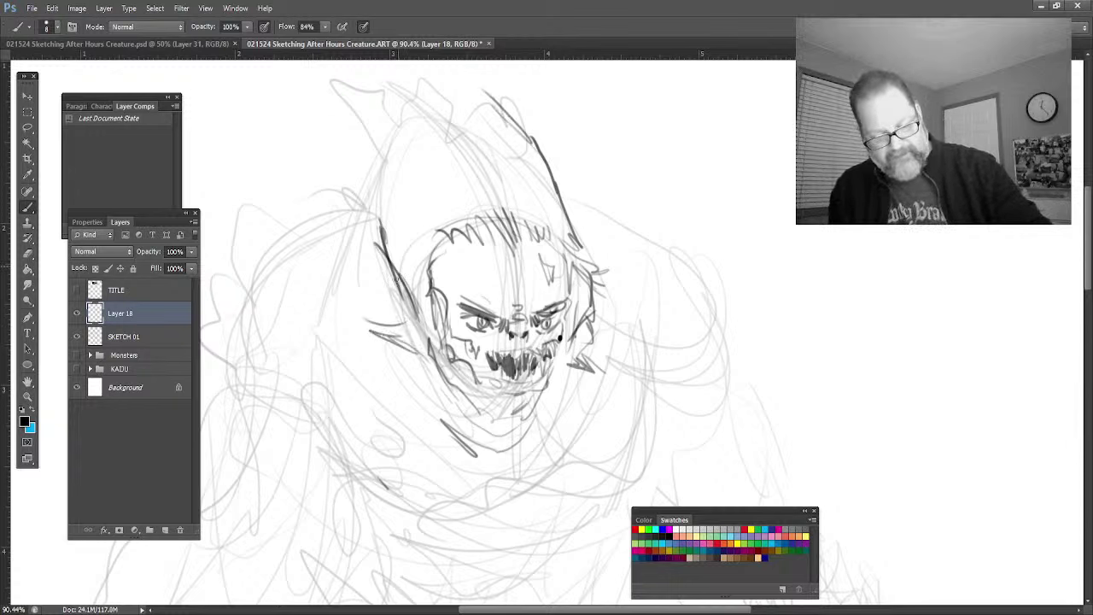
pyautogui.moveTo(395, 299)
pyautogui.mouseDown()
pyautogui.moveTo(377, 255)
pyautogui.moveTo(356, 310)
pyautogui.mouseUp()
pyautogui.moveTo(408, 358)
pyautogui.mouseDown()
pyautogui.moveTo(348, 330)
pyautogui.moveTo(443, 383)
pyautogui.mouseUp()
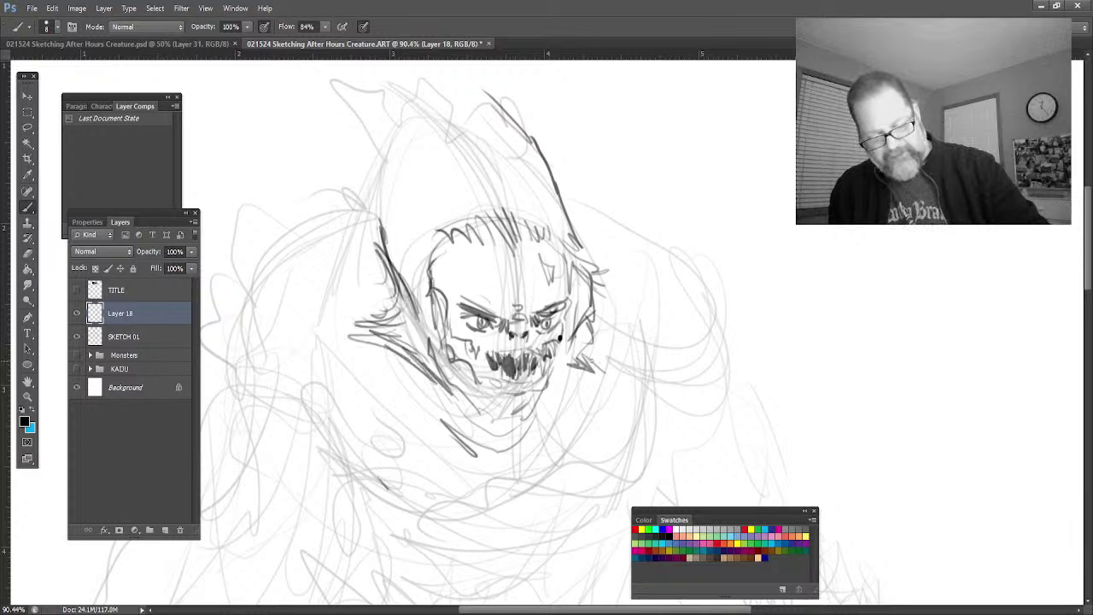
pyautogui.moveTo(598, 368)
pyautogui.mouseDown()
pyautogui.moveTo(546, 389)
pyautogui.moveTo(541, 404)
pyautogui.mouseUp()
pyautogui.moveTo(584, 338); pyautogui.dragTo(605, 270)
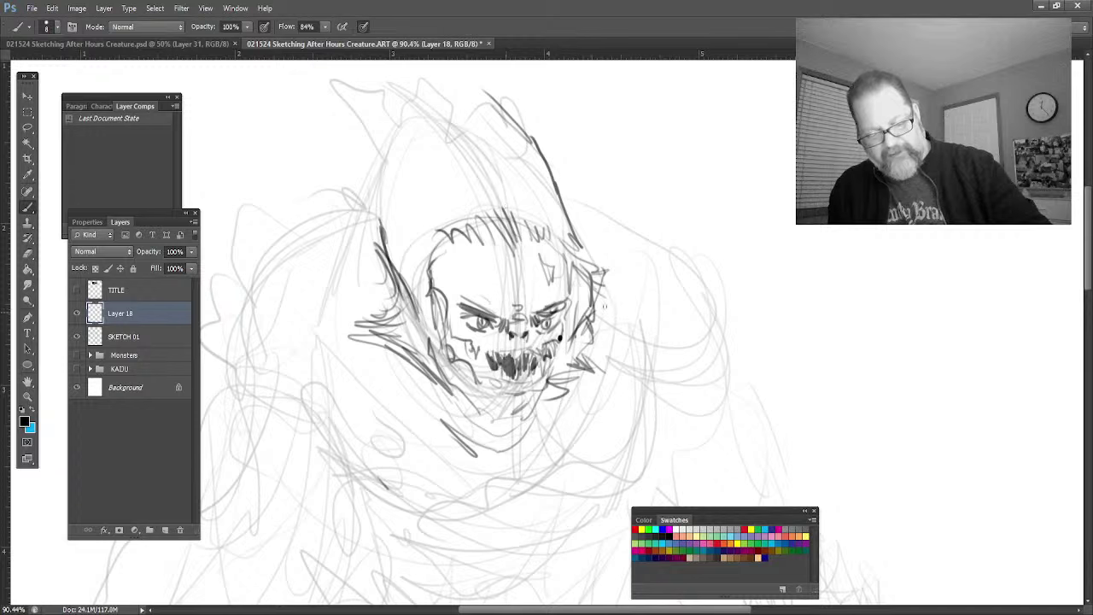
pyautogui.moveTo(605, 329)
pyautogui.mouseDown()
pyautogui.moveTo(595, 262)
pyautogui.moveTo(578, 258)
pyautogui.moveTo(649, 262)
pyautogui.moveTo(590, 352)
pyautogui.mouseUp()
pyautogui.moveTo(396, 340)
pyautogui.mouseDown()
pyautogui.moveTo(358, 296)
pyautogui.moveTo(352, 260)
pyautogui.mouseUp()
pyautogui.moveTo(381, 321); pyautogui.dragTo(321, 272)
# Step: Draw the tall left-side hair spike with long jagged strokes rising from the temple
pyautogui.moveTo(386, 239); pyautogui.dragTo(381, 99)
pyautogui.moveTo(381, 218)
pyautogui.mouseDown()
pyautogui.moveTo(346, 125)
pyautogui.moveTo(363, 155)
pyautogui.mouseUp()
pyautogui.moveTo(383, 121)
pyautogui.mouseDown()
pyautogui.moveTo(375, 175)
pyautogui.moveTo(369, 147)
pyautogui.mouseUp()
pyautogui.moveTo(384, 231); pyautogui.dragTo(362, 92)
pyautogui.moveTo(366, 137); pyautogui.dragTo(357, 65)
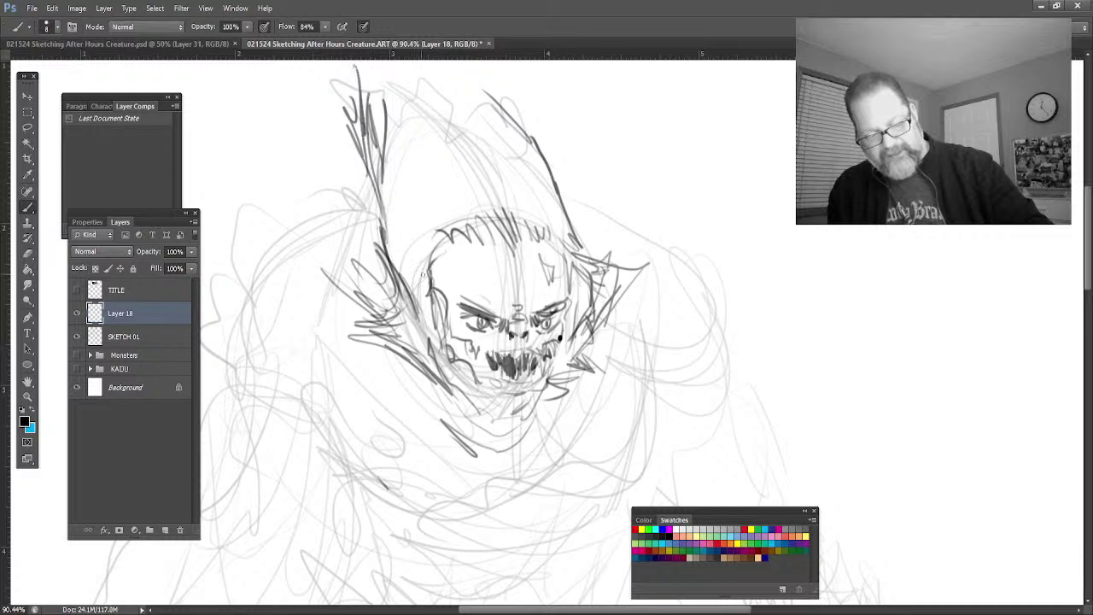
# Step: Sketch long hair strands sweeping upward from the hairline between the left-side and right-side outlines
pyautogui.moveTo(427, 301)
pyautogui.mouseDown()
pyautogui.moveTo(393, 158)
pyautogui.moveTo(392, 210)
pyautogui.moveTo(376, 116)
pyautogui.mouseUp()
pyautogui.moveTo(431, 324)
pyautogui.mouseDown()
pyautogui.moveTo(409, 275)
pyautogui.moveTo(426, 299)
pyautogui.mouseUp()
pyautogui.moveTo(453, 325)
pyautogui.mouseDown()
pyautogui.moveTo(398, 175)
pyautogui.moveTo(402, 122)
pyautogui.mouseUp()
pyautogui.moveTo(444, 256); pyautogui.dragTo(420, 140)
pyautogui.moveTo(468, 234); pyautogui.dragTo(449, 174)
pyautogui.moveTo(502, 241)
pyautogui.mouseDown()
pyautogui.moveTo(469, 173)
pyautogui.moveTo(475, 132)
pyautogui.mouseUp()
pyautogui.moveTo(534, 231)
pyautogui.mouseDown()
pyautogui.moveTo(485, 111)
pyautogui.moveTo(497, 120)
pyautogui.mouseUp()
pyautogui.moveTo(570, 230); pyautogui.dragTo(504, 122)
pyautogui.moveTo(582, 258); pyautogui.dragTo(512, 120)
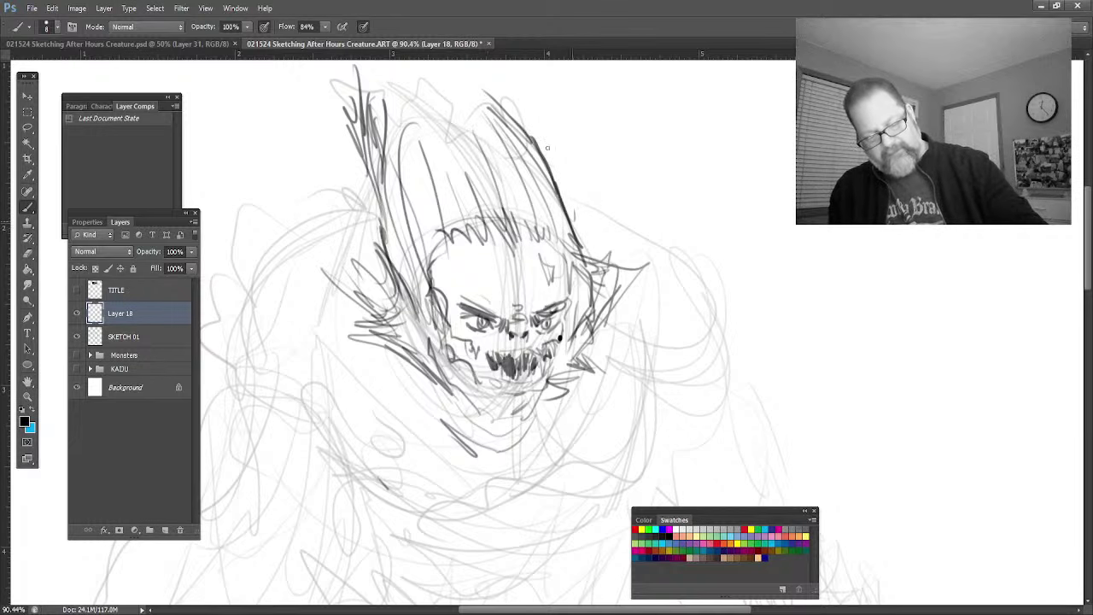
pyautogui.moveTo(574, 212); pyautogui.dragTo(538, 137)
# Step: Sketch a pointed chin beard with short hatching below the mouth and tapering outline strokes beneath it
pyautogui.moveTo(560, 407)
pyautogui.mouseDown()
pyautogui.moveTo(523, 485)
pyautogui.moveTo(447, 439)
pyautogui.mouseUp()
pyautogui.moveTo(458, 461); pyautogui.dragTo(416, 419)
pyautogui.moveTo(545, 430); pyautogui.dragTo(453, 476)
pyautogui.moveTo(507, 484)
pyautogui.mouseDown()
pyautogui.moveTo(426, 446)
pyautogui.moveTo(446, 446)
pyautogui.mouseUp()
pyautogui.moveTo(530, 410)
pyautogui.mouseDown()
pyautogui.moveTo(490, 439)
pyautogui.moveTo(514, 434)
pyautogui.moveTo(509, 422)
pyautogui.moveTo(521, 418)
pyautogui.mouseUp()
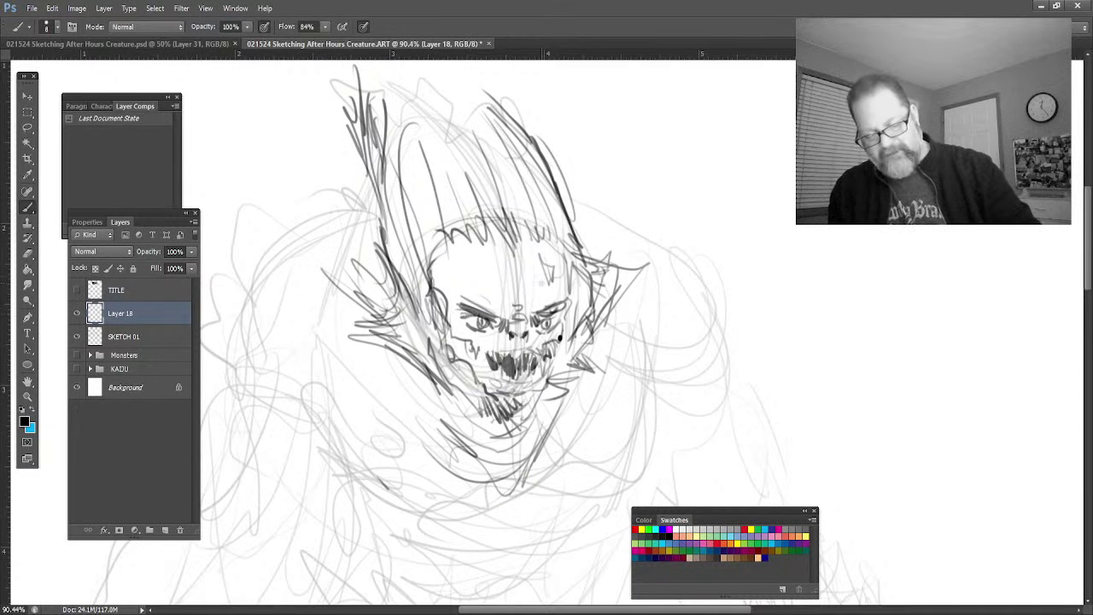
# Step: Shade the eye sockets dark and fill the beard along the left-side jaw with dense black strokes
pyautogui.moveTo(476, 331)
pyautogui.mouseDown()
pyautogui.moveTo(466, 321)
pyautogui.moveTo(485, 325)
pyautogui.mouseUp()
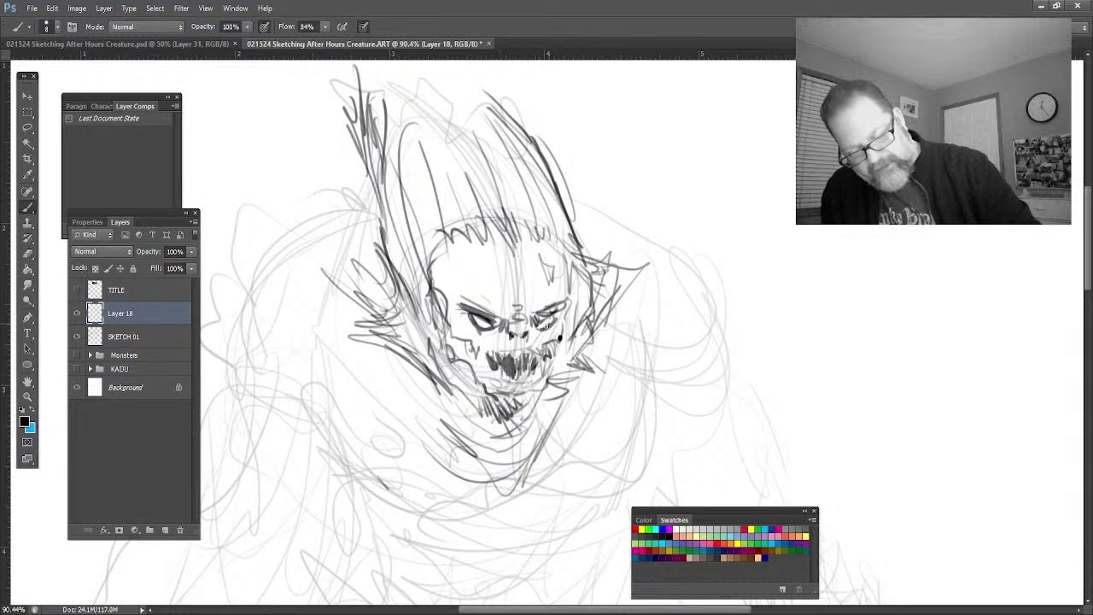
pyautogui.moveTo(480, 324); pyautogui.dragTo(554, 332)
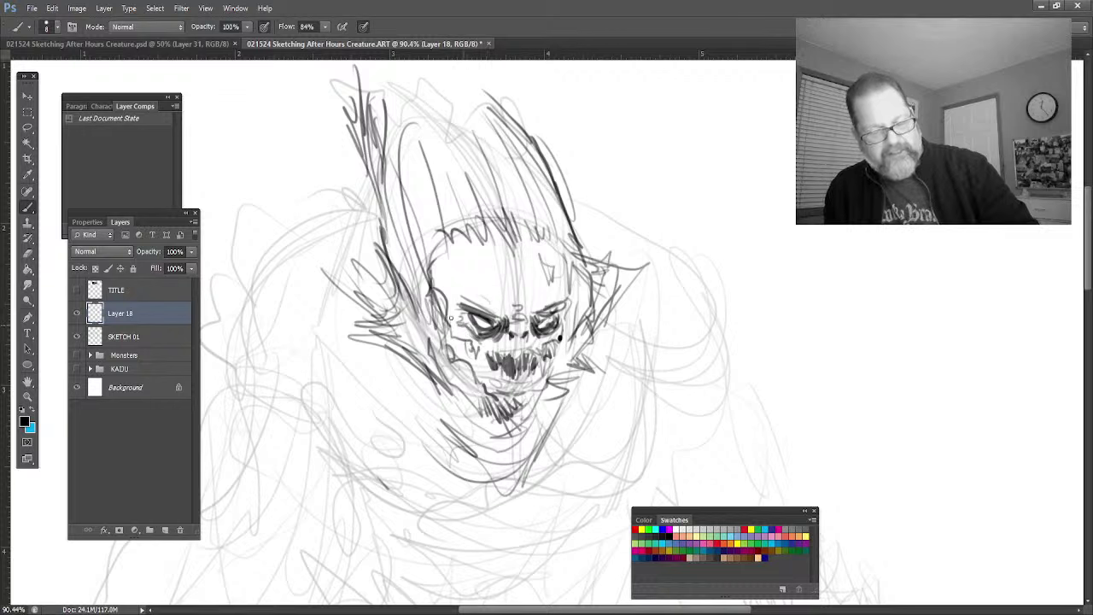
pyautogui.moveTo(463, 360)
pyautogui.mouseDown()
pyautogui.moveTo(472, 409)
pyautogui.moveTo(485, 417)
pyautogui.mouseUp()
pyautogui.moveTo(479, 379)
pyautogui.mouseDown()
pyautogui.moveTo(504, 427)
pyautogui.moveTo(516, 427)
pyautogui.mouseUp()
pyautogui.moveTo(453, 367); pyautogui.dragTo(465, 399)
pyautogui.moveTo(447, 363)
pyautogui.mouseDown()
pyautogui.moveTo(460, 398)
pyautogui.moveTo(460, 387)
pyautogui.mouseUp()
pyautogui.moveTo(432, 358); pyautogui.dragTo(451, 384)
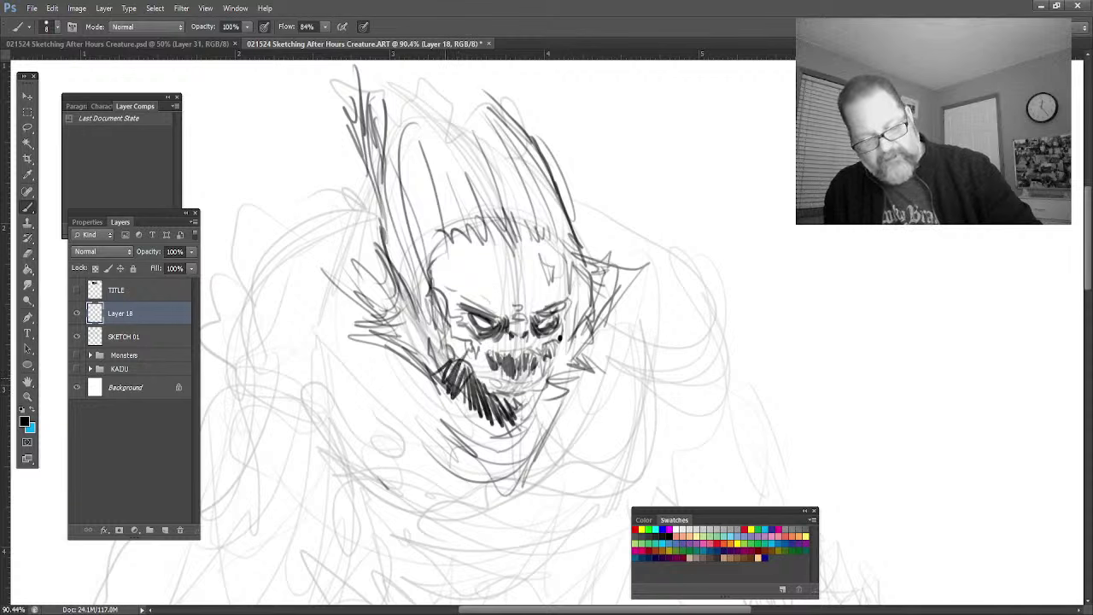
# Step: Draw dark moustache strokes running diagonally from beside the nose down to both corners of the jaw
pyautogui.moveTo(487, 346); pyautogui.dragTo(458, 373)
pyautogui.moveTo(483, 346); pyautogui.dragTo(463, 366)
pyautogui.moveTo(471, 351); pyautogui.dragTo(451, 369)
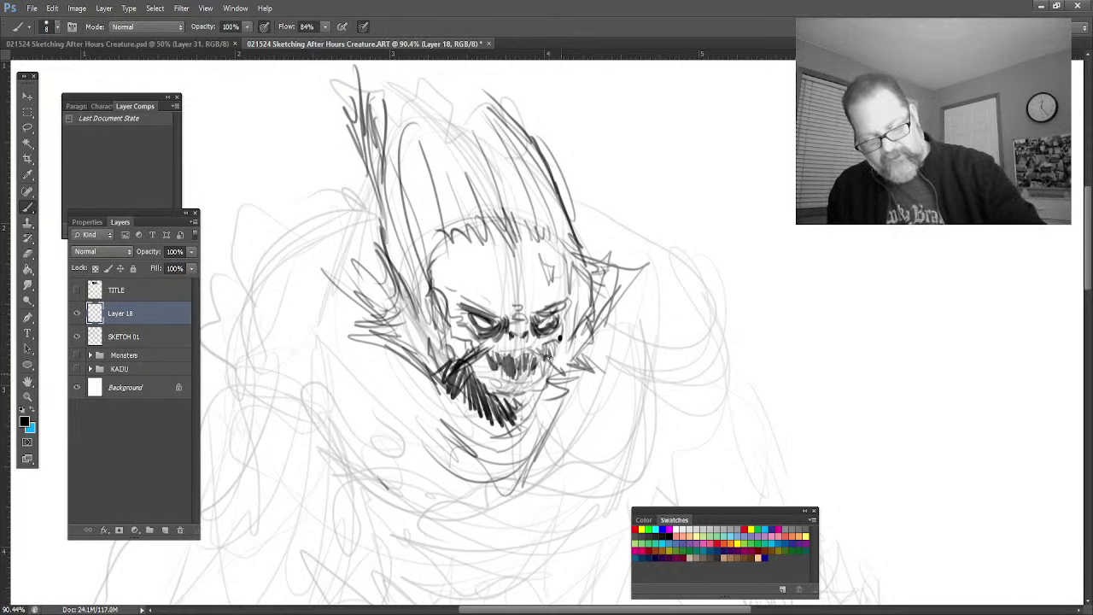
pyautogui.moveTo(566, 347); pyautogui.dragTo(543, 371)
# Step: Fill the chin and right-side jaw of the beard with dense dark strokes tapering to a point
pyautogui.moveTo(576, 354)
pyautogui.mouseDown()
pyautogui.moveTo(516, 427)
pyautogui.moveTo(524, 431)
pyautogui.mouseUp()
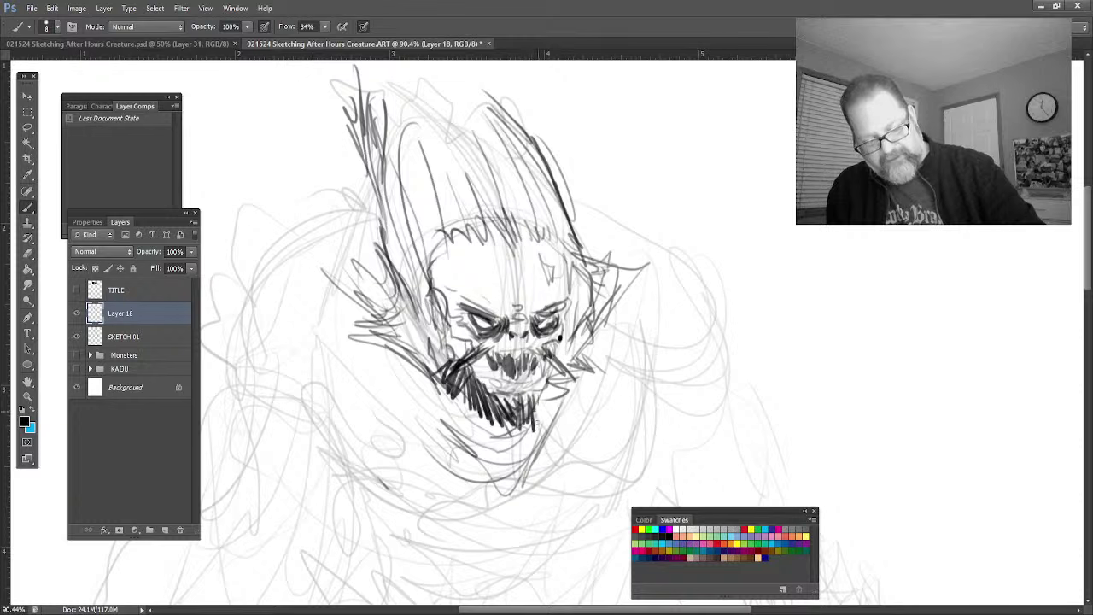
pyautogui.moveTo(543, 395); pyautogui.dragTo(538, 432)
pyautogui.moveTo(529, 410)
pyautogui.mouseDown()
pyautogui.moveTo(524, 430)
pyautogui.moveTo(500, 446)
pyautogui.mouseUp()
pyautogui.moveTo(516, 419); pyautogui.dragTo(495, 446)
pyautogui.moveTo(543, 409); pyautogui.dragTo(533, 439)
pyautogui.moveTo(554, 398); pyautogui.dragTo(545, 425)
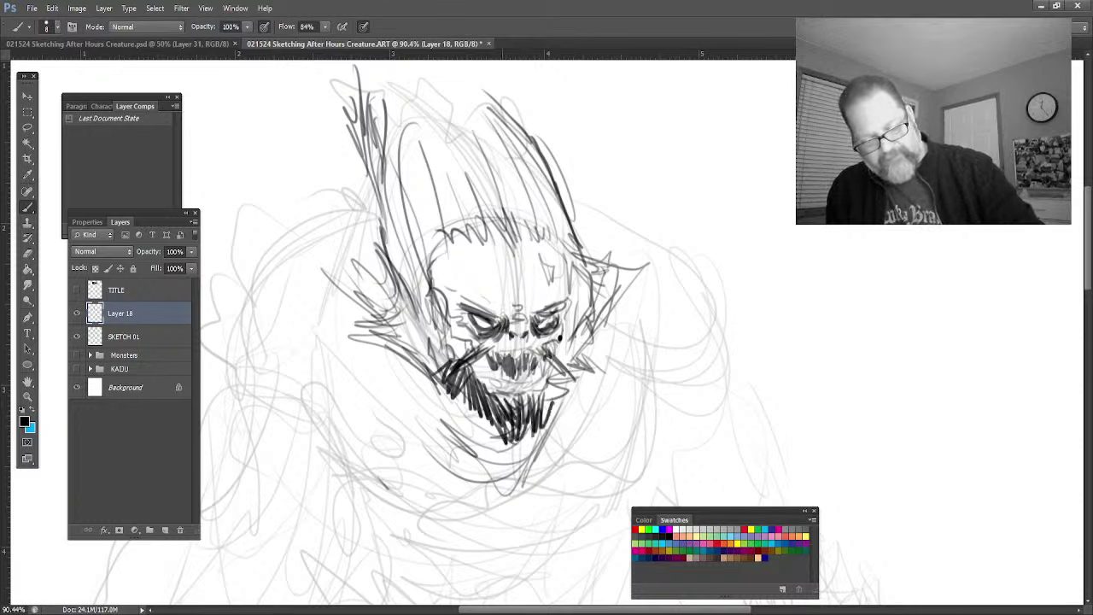
# Step: Extend the dark brows outward and fill the right-side sideburn with thick black strokes
pyautogui.moveTo(452, 311)
pyautogui.mouseDown()
pyautogui.moveTo(520, 305)
pyautogui.moveTo(563, 330)
pyautogui.moveTo(584, 297)
pyautogui.mouseUp()
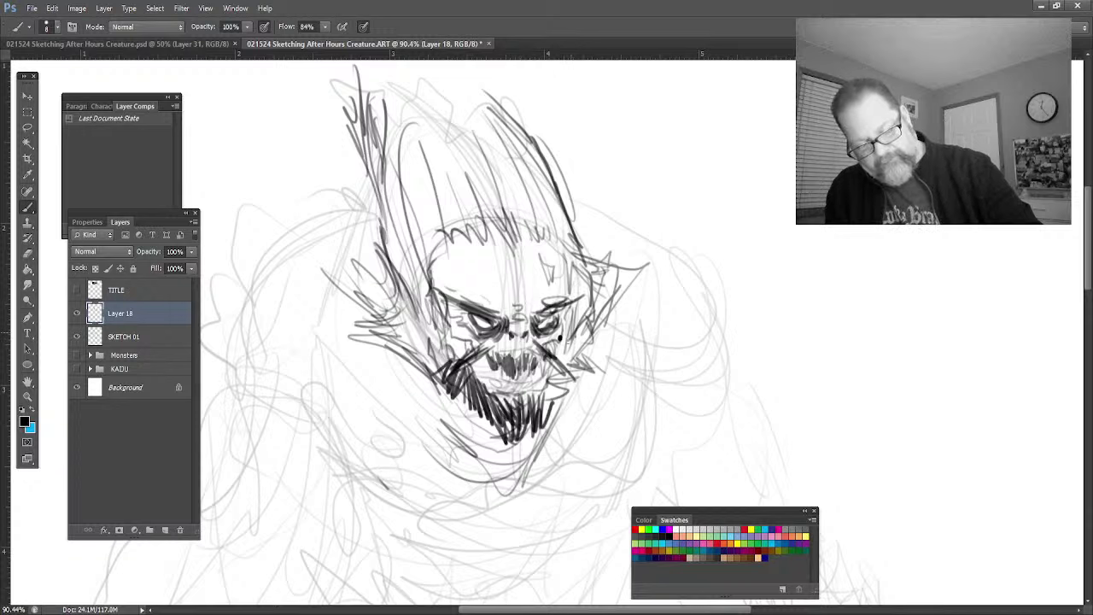
pyautogui.moveTo(560, 335)
pyautogui.mouseDown()
pyautogui.moveTo(570, 368)
pyautogui.moveTo(598, 369)
pyautogui.mouseUp()
pyautogui.moveTo(584, 317)
pyautogui.mouseDown()
pyautogui.moveTo(607, 343)
pyautogui.moveTo(620, 267)
pyautogui.mouseUp()
pyautogui.moveTo(569, 333)
pyautogui.mouseDown()
pyautogui.moveTo(601, 265)
pyautogui.moveTo(627, 249)
pyautogui.mouseUp()
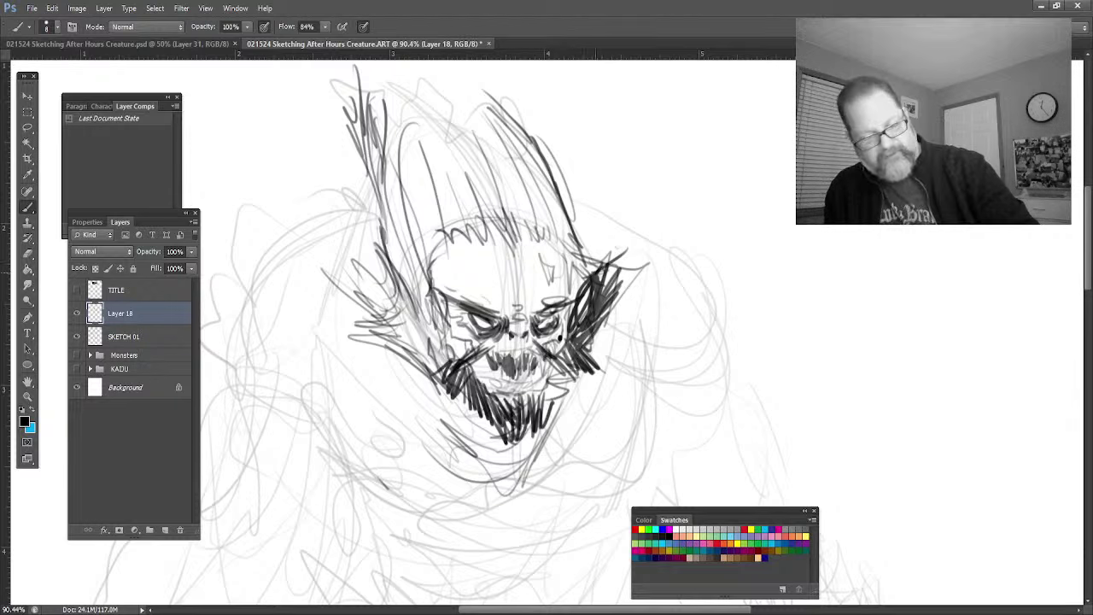
# Step: Fill the left-side sideburn with dense black strokes fanning outward from the jaw up to the temple
pyautogui.moveTo(420, 357)
pyautogui.mouseDown()
pyautogui.moveTo(383, 333)
pyautogui.moveTo(385, 318)
pyautogui.mouseUp()
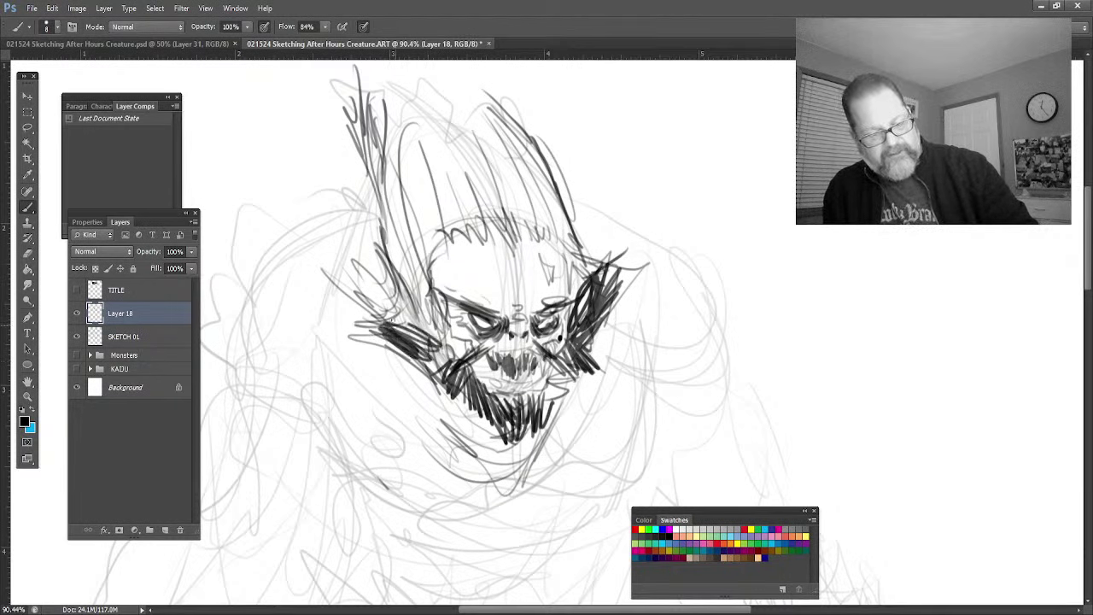
pyautogui.moveTo(444, 342); pyautogui.dragTo(393, 306)
pyautogui.moveTo(449, 374); pyautogui.dragTo(355, 302)
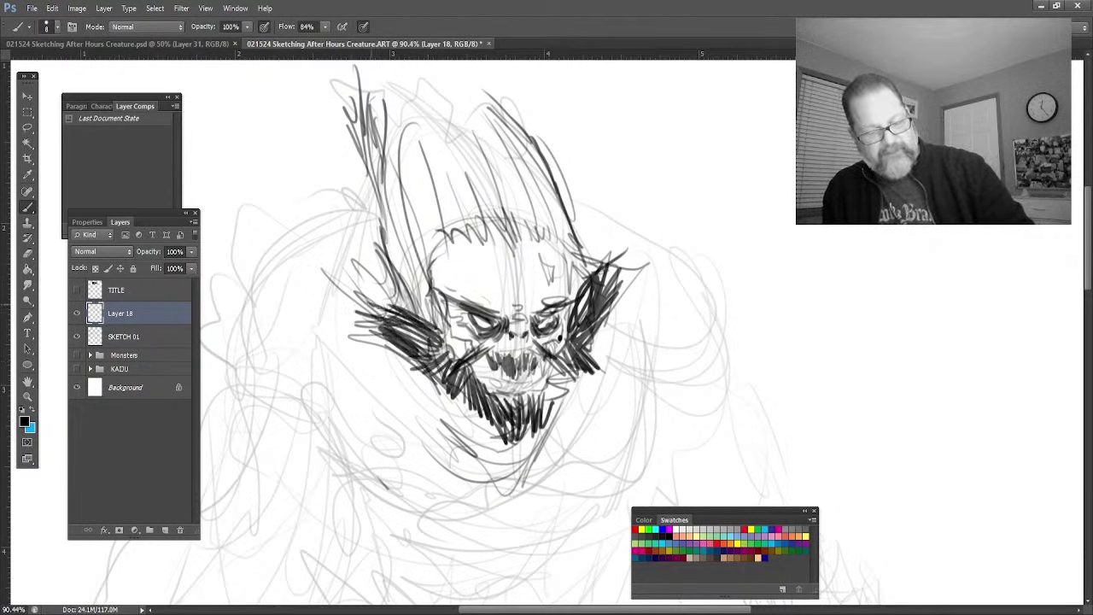
pyautogui.moveTo(425, 325); pyautogui.dragTo(346, 275)
pyautogui.moveTo(404, 350)
pyautogui.mouseDown()
pyautogui.moveTo(345, 291)
pyautogui.moveTo(340, 300)
pyautogui.mouseUp()
pyautogui.moveTo(437, 335)
pyautogui.mouseDown()
pyautogui.moveTo(376, 279)
pyautogui.moveTo(373, 260)
pyautogui.moveTo(390, 248)
pyautogui.mouseUp()
pyautogui.moveTo(448, 321); pyautogui.dragTo(388, 224)
# Step: Thicken the hair roots along the hairline with a central widow's peak, and draw wrinkle lines across the forehead
pyautogui.moveTo(427, 272); pyautogui.dragTo(409, 188)
pyautogui.moveTo(479, 253); pyautogui.dragTo(461, 179)
pyautogui.moveTo(512, 268)
pyautogui.mouseDown()
pyautogui.moveTo(494, 183)
pyautogui.moveTo(499, 194)
pyautogui.mouseUp()
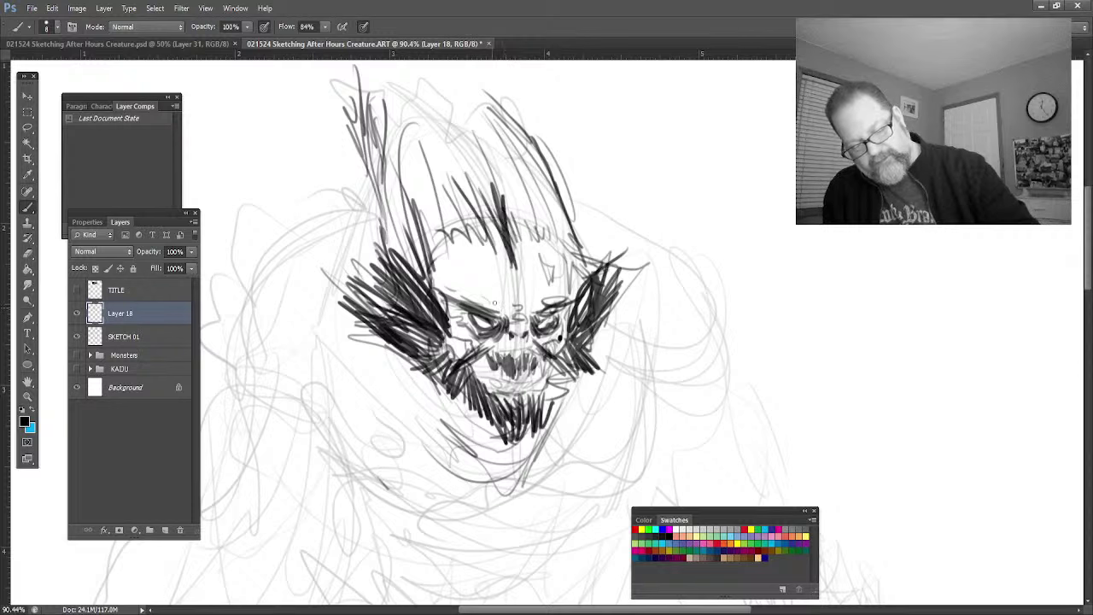
pyautogui.moveTo(518, 304); pyautogui.dragTo(468, 296)
pyautogui.moveTo(532, 285); pyautogui.dragTo(484, 279)
pyautogui.moveTo(523, 268)
pyautogui.mouseDown()
pyautogui.moveTo(502, 265)
pyautogui.moveTo(526, 193)
pyautogui.mouseUp()
# Step: Darken the mouth interior between the teeth across the full width of the mouth
pyautogui.moveTo(484, 369); pyautogui.dragTo(488, 353)
pyautogui.moveTo(497, 369); pyautogui.dragTo(492, 356)
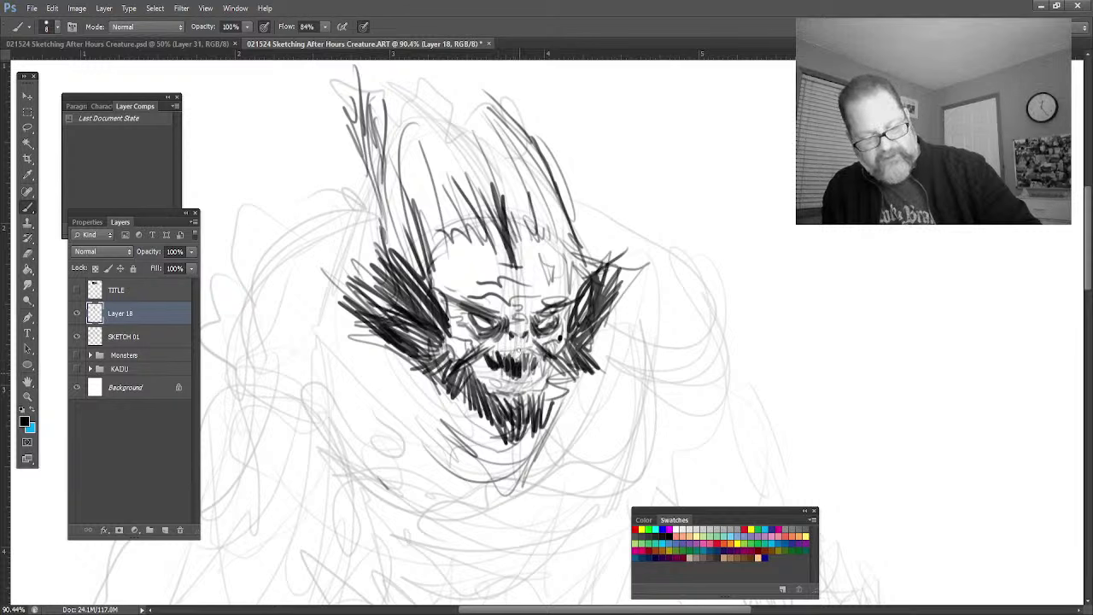
pyautogui.moveTo(525, 357); pyautogui.dragTo(528, 370)
pyautogui.moveTo(536, 357); pyautogui.dragTo(538, 374)
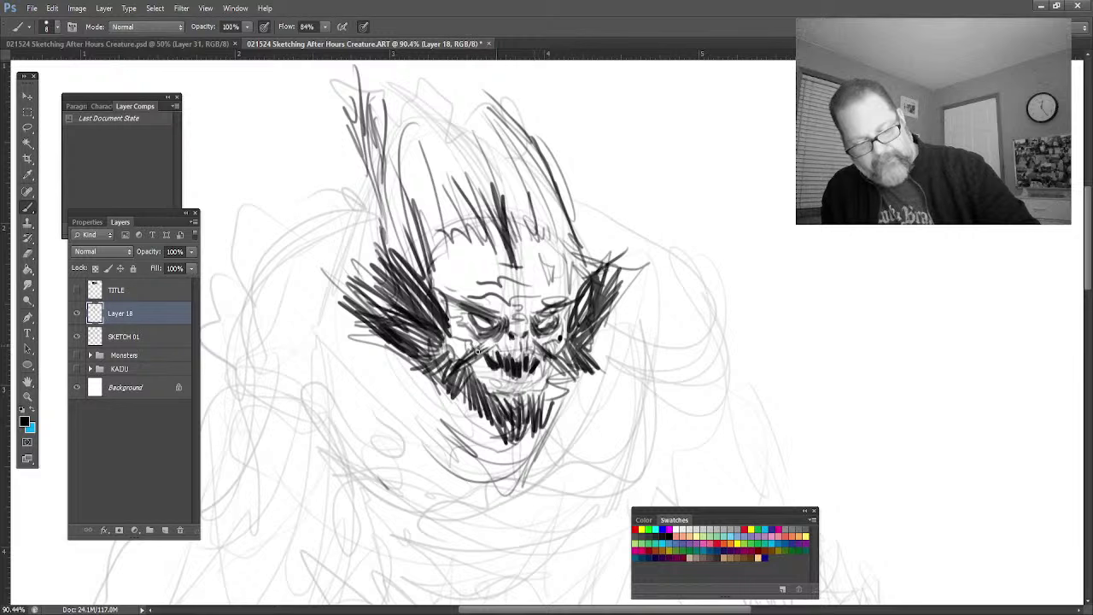
# Step: Fill the tall hair on both sides of the head with dense dark upward strokes down to the sideburns
pyautogui.moveTo(513, 243)
pyautogui.mouseDown()
pyautogui.moveTo(522, 152)
pyautogui.moveTo(538, 143)
pyautogui.mouseUp()
pyautogui.moveTo(553, 255); pyautogui.dragTo(547, 146)
pyautogui.moveTo(585, 271); pyautogui.dragTo(569, 197)
pyautogui.moveTo(453, 223); pyautogui.dragTo(442, 128)
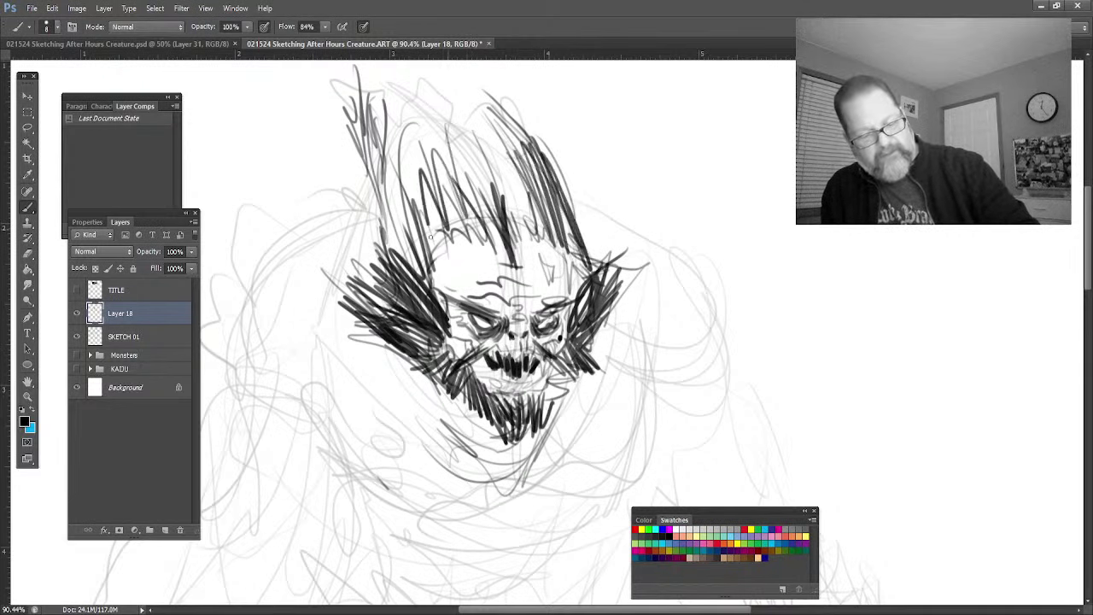
pyautogui.moveTo(420, 270); pyautogui.dragTo(409, 163)
pyautogui.moveTo(386, 275); pyautogui.dragTo(372, 130)
pyautogui.moveTo(425, 283); pyautogui.dragTo(400, 163)
pyautogui.moveTo(448, 265); pyautogui.dragTo(432, 187)
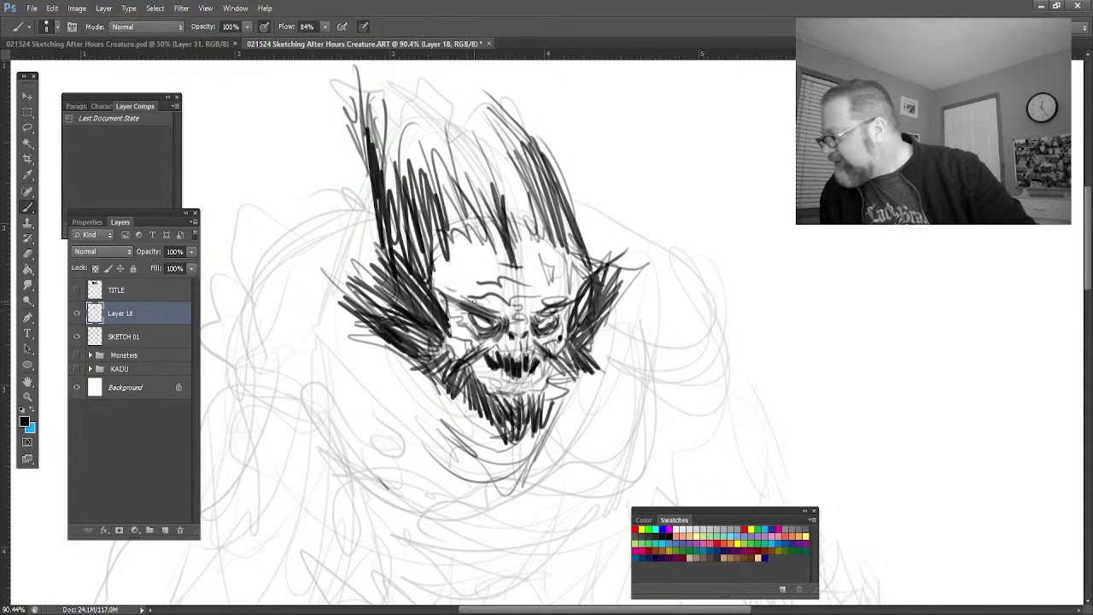
pyautogui.moveTo(588, 264); pyautogui.dragTo(560, 202)
pyautogui.moveTo(608, 299); pyautogui.dragTo(582, 248)
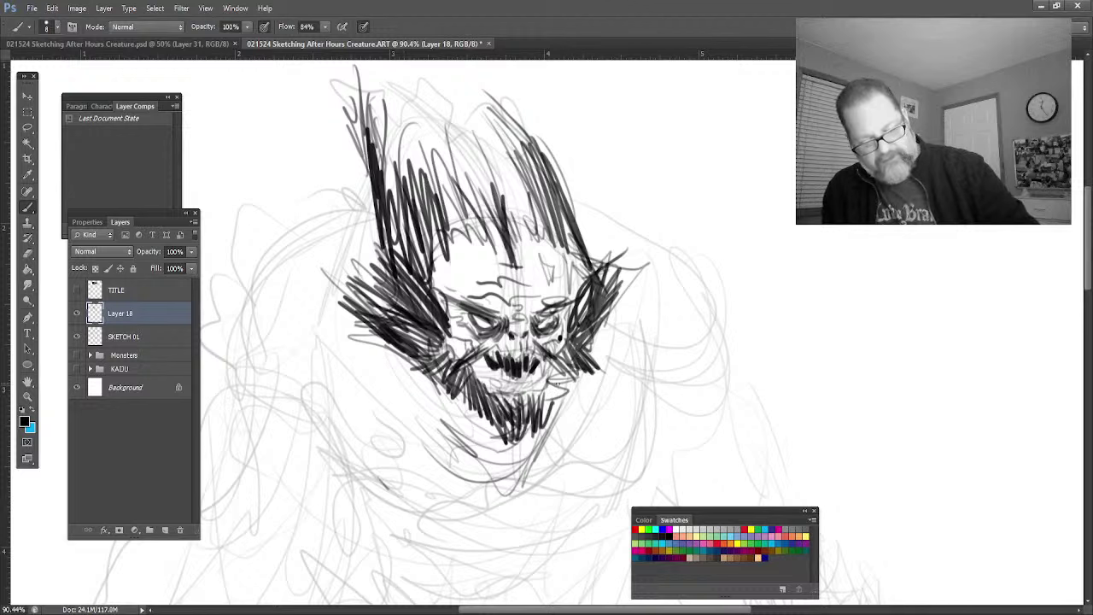
# Step: Outline the wide curved collar sweeping below the beard from shoulder to shoulder, with small ovals along it
pyautogui.moveTo(646, 347)
pyautogui.mouseDown()
pyautogui.moveTo(630, 507)
pyautogui.moveTo(398, 504)
pyautogui.moveTo(335, 451)
pyautogui.moveTo(312, 407)
pyautogui.mouseUp()
pyautogui.moveTo(314, 410)
pyautogui.mouseDown()
pyautogui.moveTo(358, 483)
pyautogui.moveTo(422, 517)
pyautogui.mouseUp()
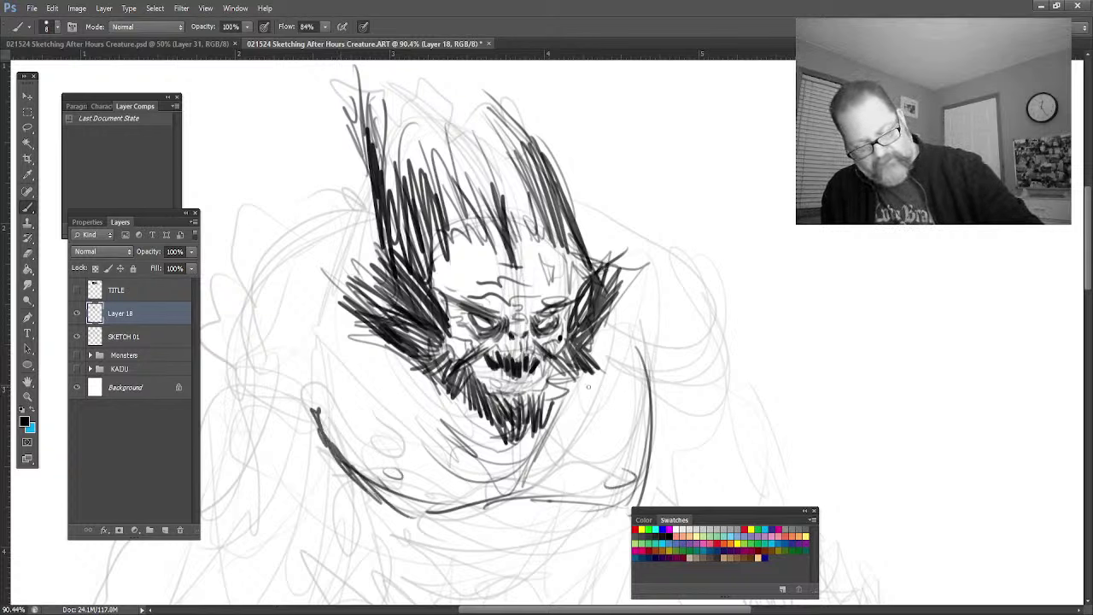
# Step: Hatch fur strokes over the chest on the right side and extend the beard to a point at the lower chest line
pyautogui.moveTo(608, 335); pyautogui.dragTo(598, 416)
pyautogui.moveTo(623, 352); pyautogui.dragTo(612, 422)
pyautogui.moveTo(642, 373); pyautogui.dragTo(628, 419)
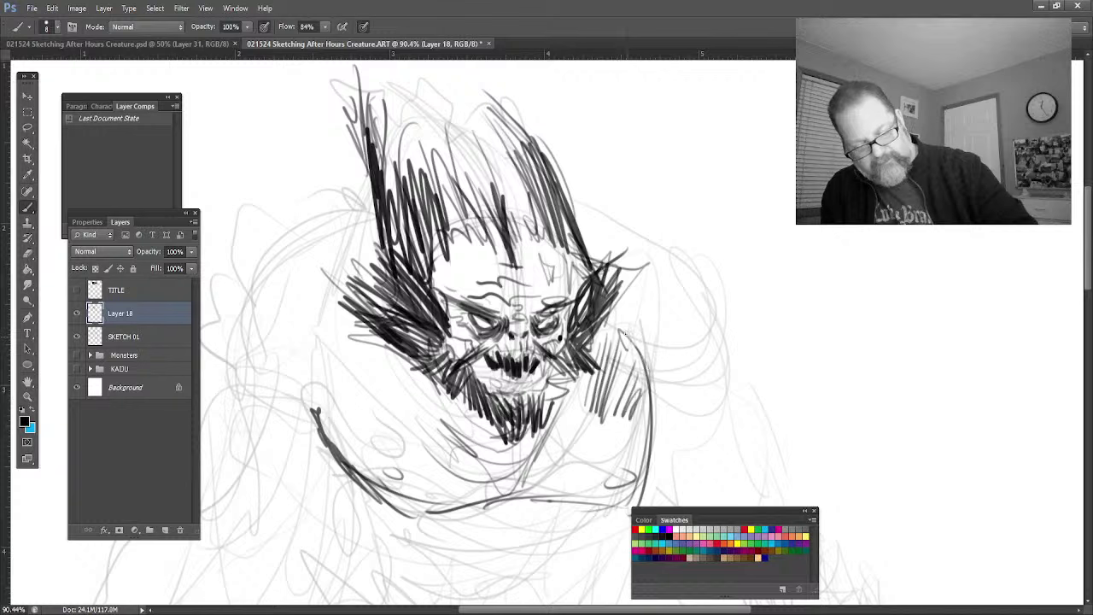
pyautogui.moveTo(504, 403); pyautogui.dragTo(491, 494)
pyautogui.moveTo(512, 424)
pyautogui.mouseDown()
pyautogui.moveTo(500, 505)
pyautogui.moveTo(521, 504)
pyautogui.mouseUp()
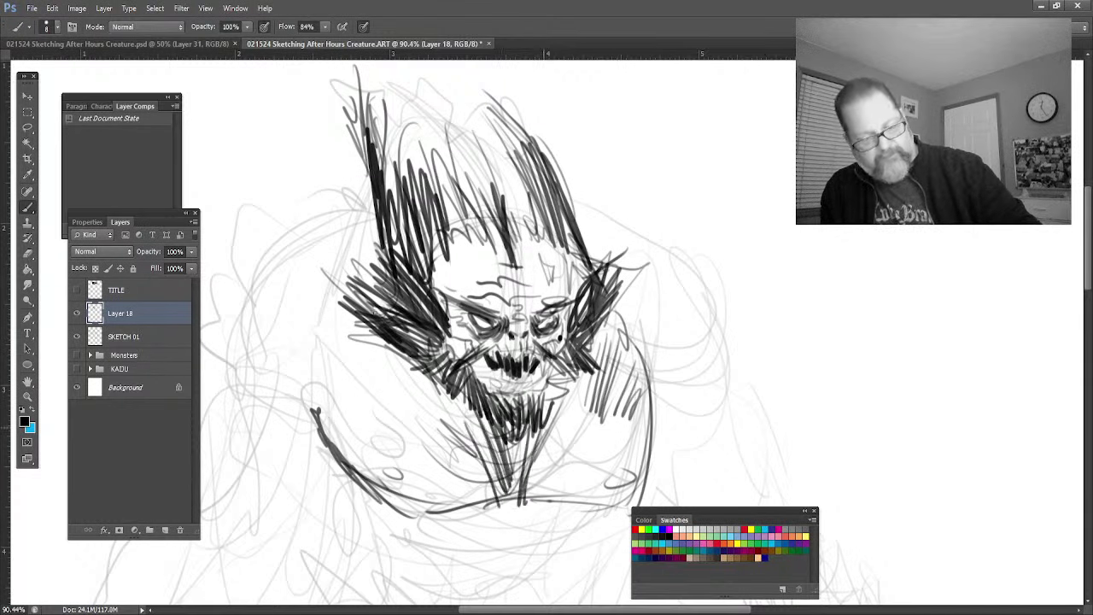
pyautogui.moveTo(538, 441); pyautogui.dragTo(533, 511)
# Step: Clear the stray thick lines across the left chest and hatch fur over the left shoulder edge and sideburn
pyautogui.moveTo(320, 340)
pyautogui.mouseDown()
pyautogui.moveTo(513, 475)
pyautogui.moveTo(402, 345)
pyautogui.mouseUp()
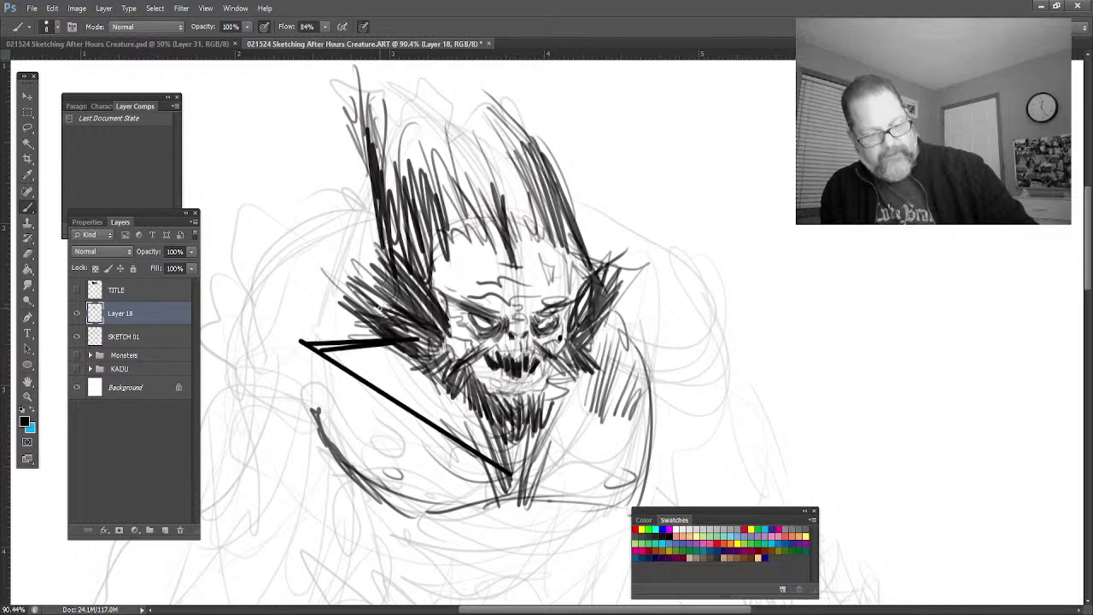
pyautogui.moveTo(312, 349)
pyautogui.mouseDown()
pyautogui.moveTo(517, 483)
pyautogui.moveTo(326, 346)
pyautogui.moveTo(402, 348)
pyautogui.moveTo(363, 327)
pyautogui.mouseUp()
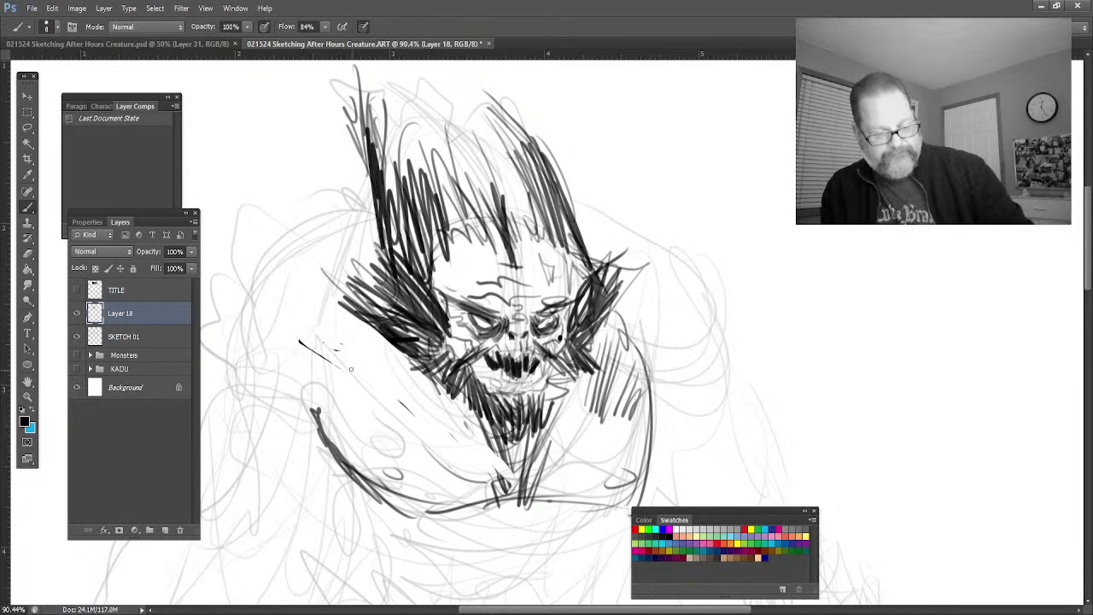
pyautogui.moveTo(356, 406)
pyautogui.mouseDown()
pyautogui.moveTo(337, 389)
pyautogui.moveTo(359, 342)
pyautogui.moveTo(325, 312)
pyautogui.moveTo(376, 359)
pyautogui.moveTo(316, 286)
pyautogui.moveTo(368, 248)
pyautogui.moveTo(342, 229)
pyautogui.mouseUp()
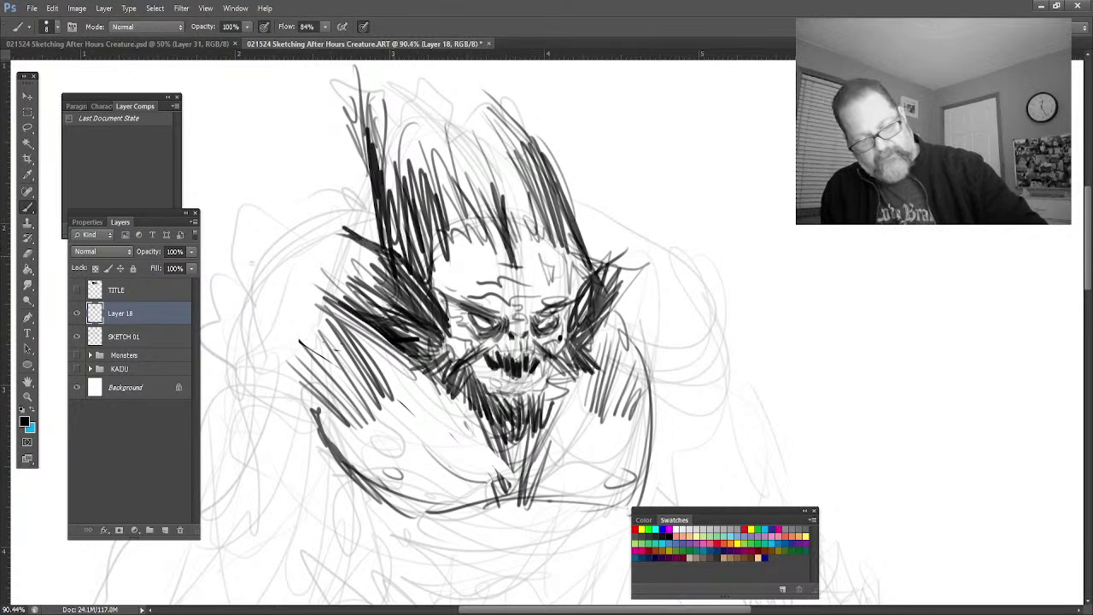
# Step: Outline the large rounded left shoulder from beside the hair down to the edge of the chest
pyautogui.click(27, 395)
pyautogui.moveTo(444, 498); pyautogui.dragTo(370, 498)
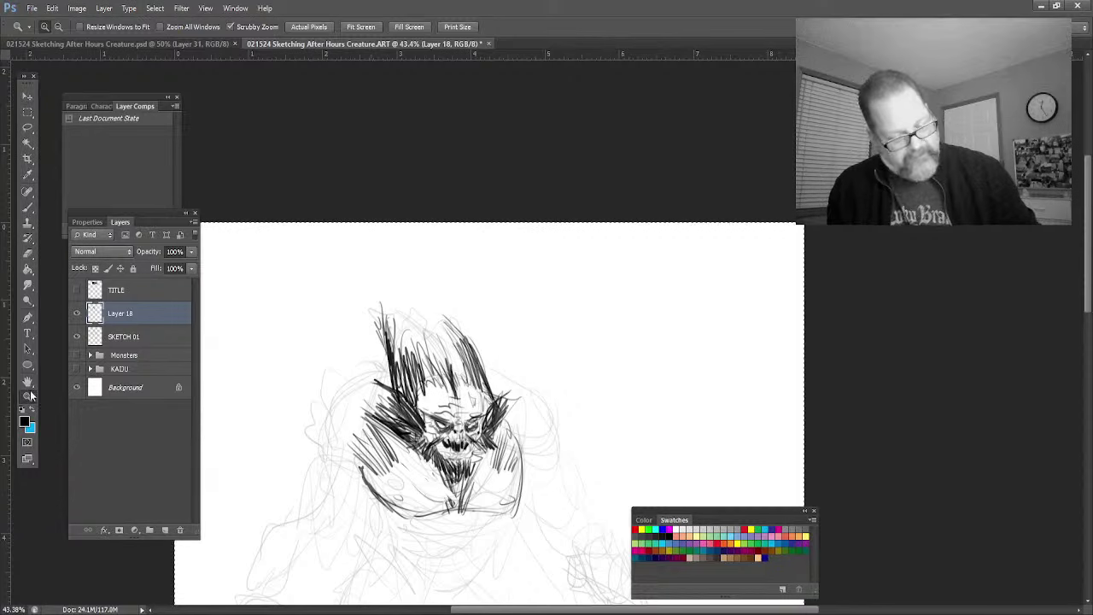
pyautogui.moveTo(337, 536); pyautogui.dragTo(370, 540)
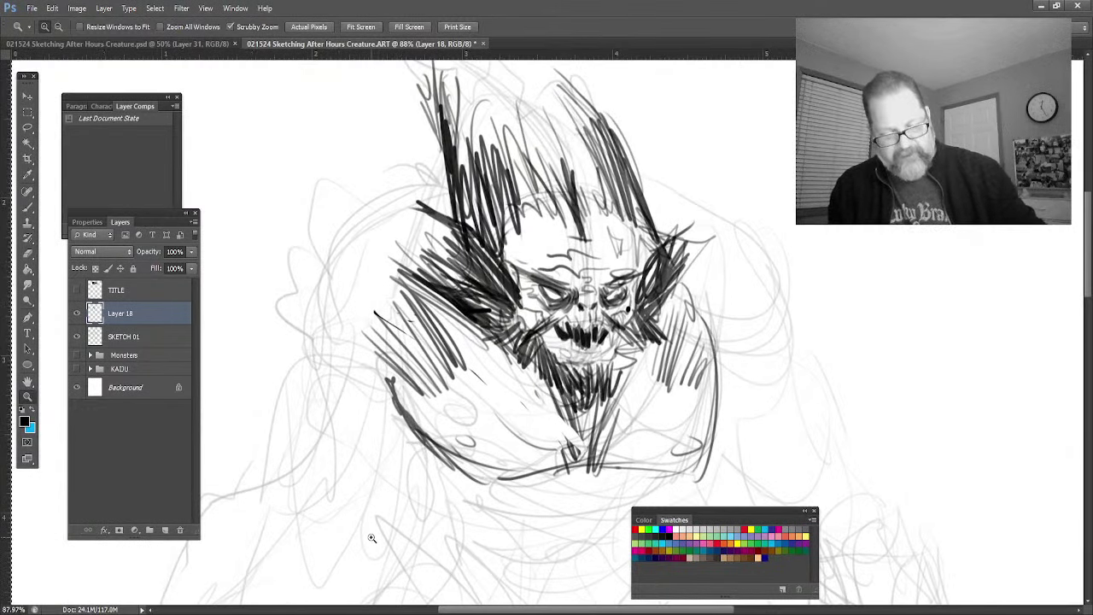
pyautogui.press('b')
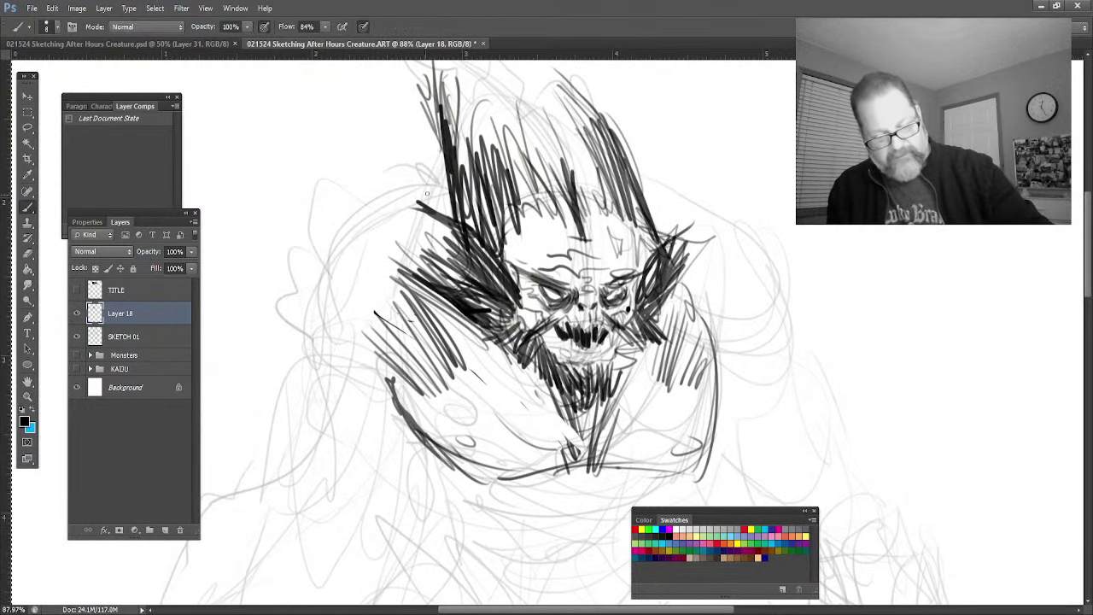
pyautogui.moveTo(450, 187)
pyautogui.mouseDown()
pyautogui.moveTo(361, 204)
pyautogui.moveTo(419, 212)
pyautogui.moveTo(387, 224)
pyautogui.moveTo(304, 323)
pyautogui.moveTo(398, 377)
pyautogui.moveTo(376, 389)
pyautogui.mouseUp()
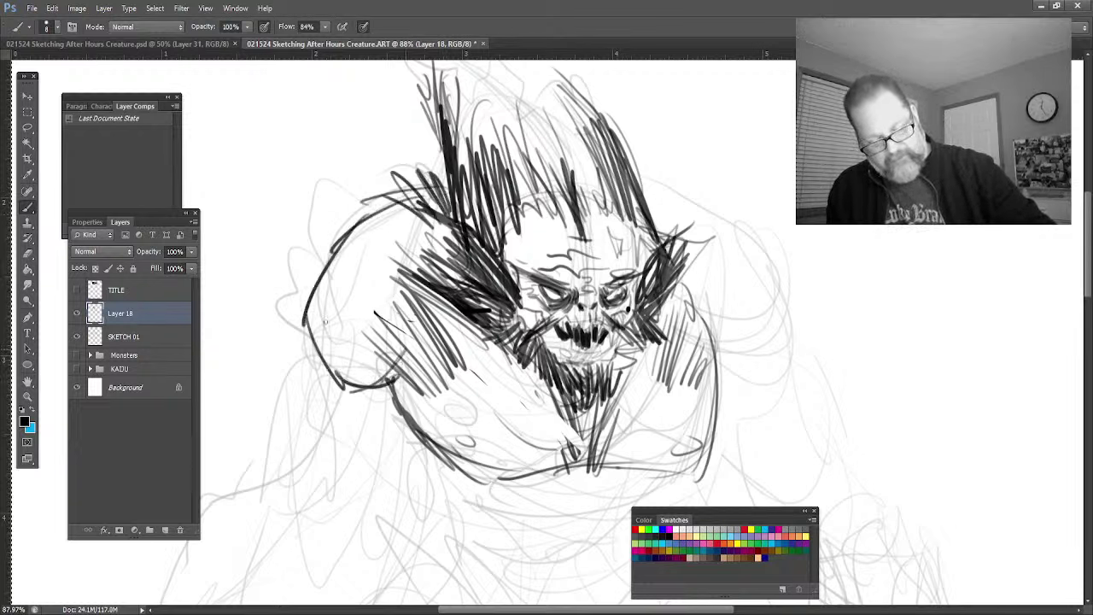
# Step: Fill the left shoulder with dark fur strokes and outline the opposite shoulder with jagged fur along its outer edge
pyautogui.moveTo(342, 278)
pyautogui.mouseDown()
pyautogui.moveTo(312, 358)
pyautogui.moveTo(324, 367)
pyautogui.mouseUp()
pyautogui.moveTo(368, 320)
pyautogui.mouseDown()
pyautogui.moveTo(350, 393)
pyautogui.moveTo(369, 397)
pyautogui.moveTo(341, 389)
pyautogui.mouseUp()
pyautogui.moveTo(352, 299); pyautogui.dragTo(328, 360)
pyautogui.moveTo(346, 275)
pyautogui.mouseDown()
pyautogui.moveTo(311, 318)
pyautogui.moveTo(384, 232)
pyautogui.moveTo(423, 226)
pyautogui.moveTo(395, 196)
pyautogui.moveTo(402, 252)
pyautogui.moveTo(342, 267)
pyautogui.mouseUp()
pyautogui.moveTo(350, 205); pyautogui.dragTo(386, 183)
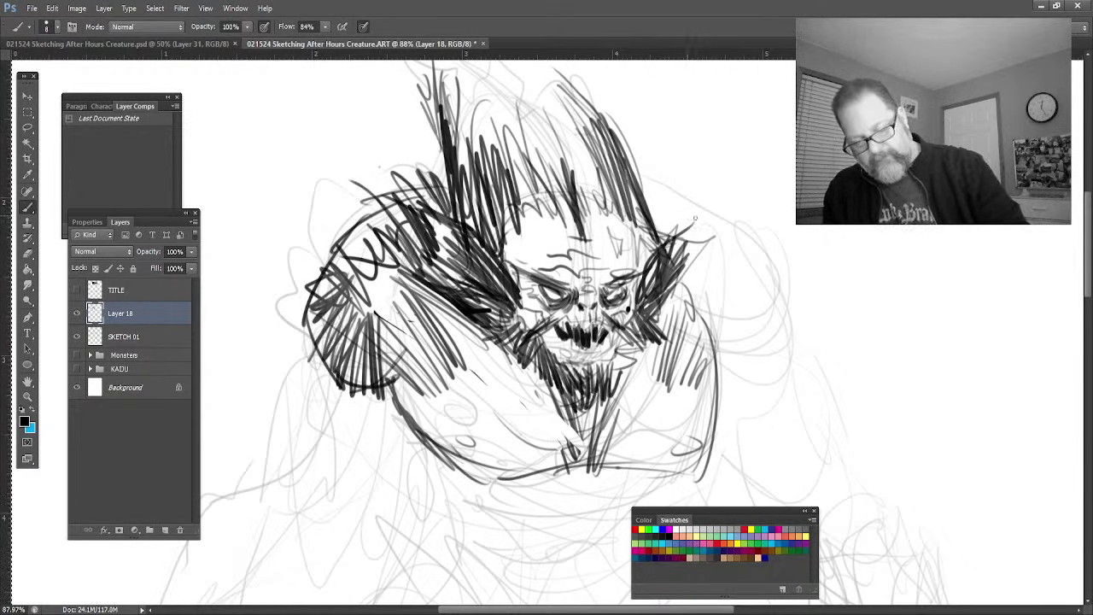
pyautogui.moveTo(687, 224)
pyautogui.mouseDown()
pyautogui.moveTo(822, 318)
pyautogui.moveTo(769, 383)
pyautogui.moveTo(782, 332)
pyautogui.moveTo(709, 290)
pyautogui.moveTo(735, 367)
pyautogui.moveTo(709, 358)
pyautogui.moveTo(773, 344)
pyautogui.moveTo(832, 290)
pyautogui.moveTo(632, 209)
pyautogui.mouseUp()
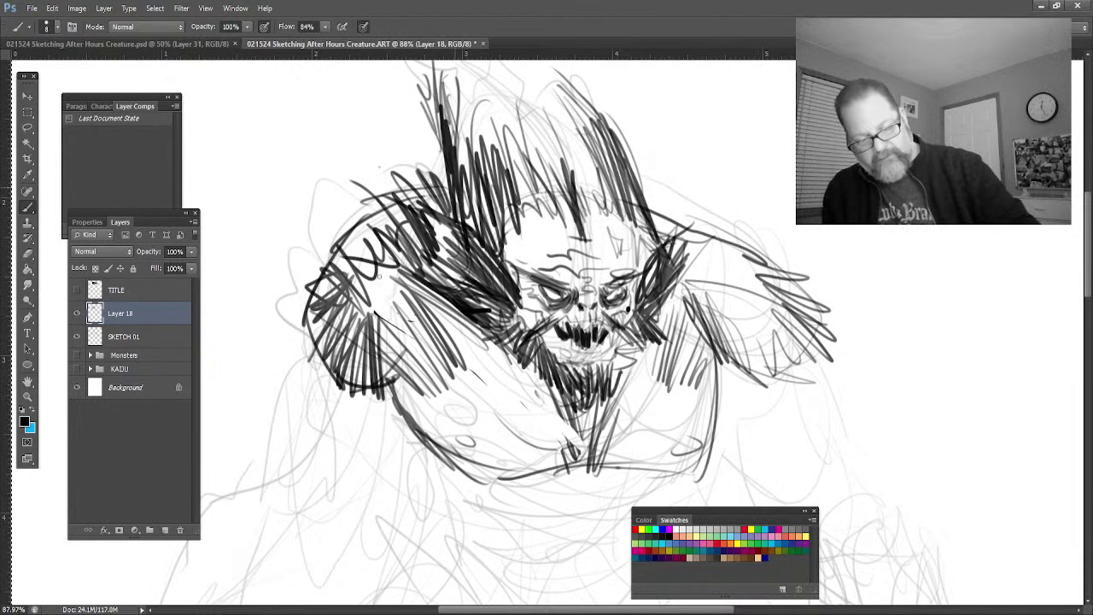
# Step: Draw the fold beneath the chest and darken the left flank with short contour strokes below the shoulder
pyautogui.moveTo(700, 442)
pyautogui.mouseDown()
pyautogui.moveTo(673, 455)
pyautogui.moveTo(679, 474)
pyautogui.moveTo(523, 504)
pyautogui.mouseUp()
pyautogui.moveTo(615, 483); pyautogui.dragTo(505, 527)
pyautogui.moveTo(395, 427)
pyautogui.mouseDown()
pyautogui.moveTo(446, 502)
pyautogui.moveTo(461, 550)
pyautogui.mouseUp()
pyautogui.moveTo(464, 458); pyautogui.dragTo(415, 495)
pyautogui.moveTo(413, 449); pyautogui.dragTo(448, 495)
pyautogui.moveTo(427, 492)
pyautogui.mouseDown()
pyautogui.moveTo(470, 523)
pyautogui.moveTo(412, 376)
pyautogui.mouseUp()
pyautogui.moveTo(417, 386); pyautogui.dragTo(392, 466)
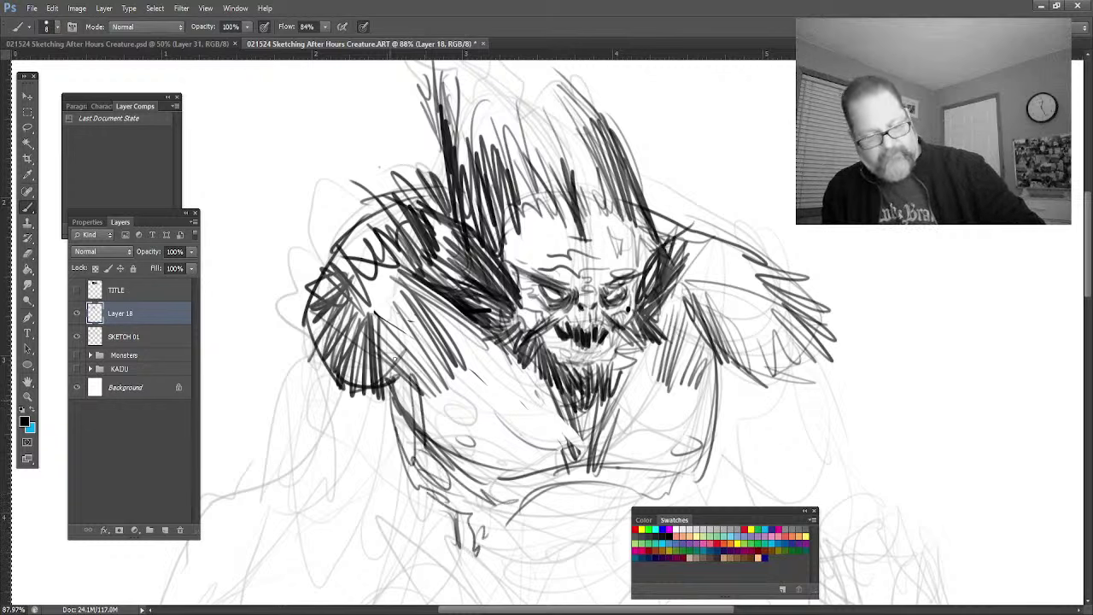
pyautogui.moveTo(395, 357); pyautogui.dragTo(391, 372)
pyautogui.moveTo(402, 414); pyautogui.dragTo(433, 518)
# Step: Outline both sides of the left upper arm from the shoulder down to the elbow
pyautogui.moveTo(316, 354); pyautogui.dragTo(297, 417)
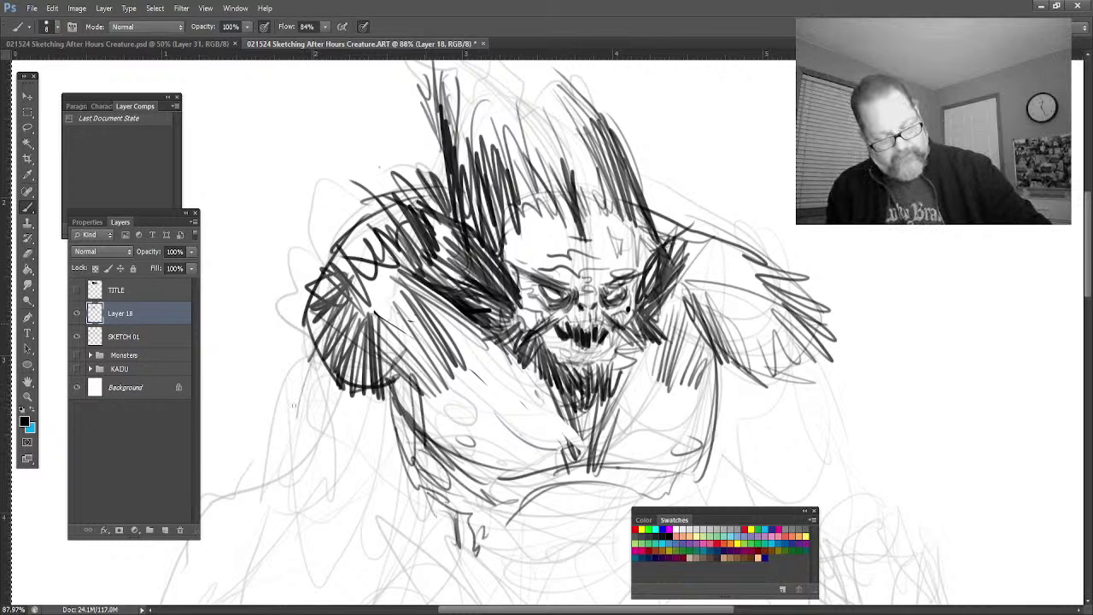
pyautogui.moveTo(313, 330); pyautogui.dragTo(280, 447)
pyautogui.moveTo(308, 350); pyautogui.dragTo(287, 461)
pyautogui.moveTo(394, 422); pyautogui.dragTo(352, 494)
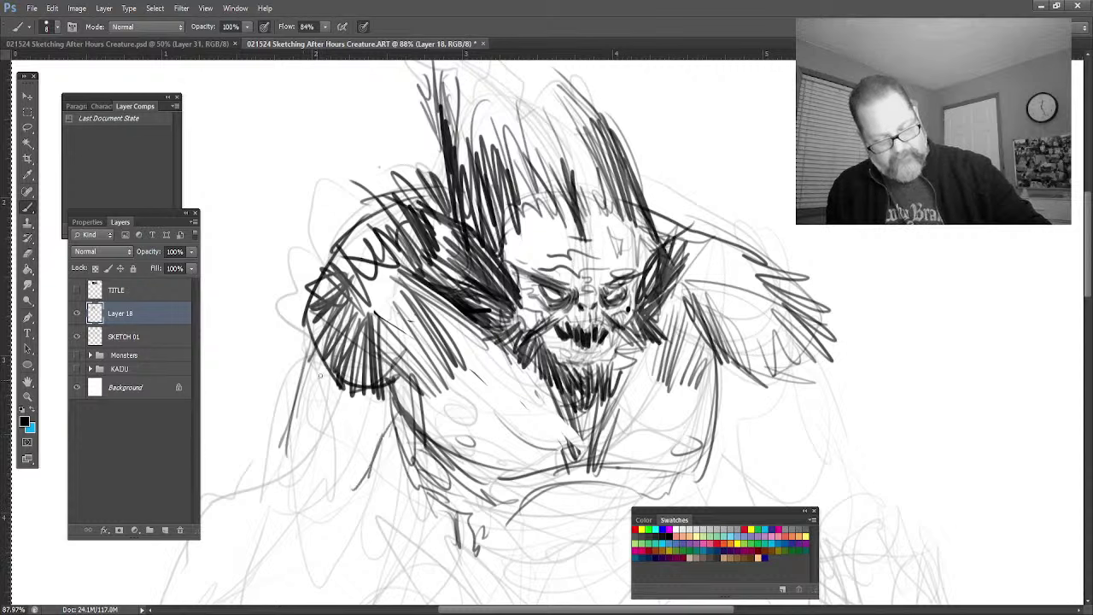
pyautogui.moveTo(313, 323)
pyautogui.mouseDown()
pyautogui.moveTo(282, 408)
pyautogui.moveTo(273, 491)
pyautogui.mouseUp()
pyautogui.moveTo(386, 434); pyautogui.dragTo(354, 516)
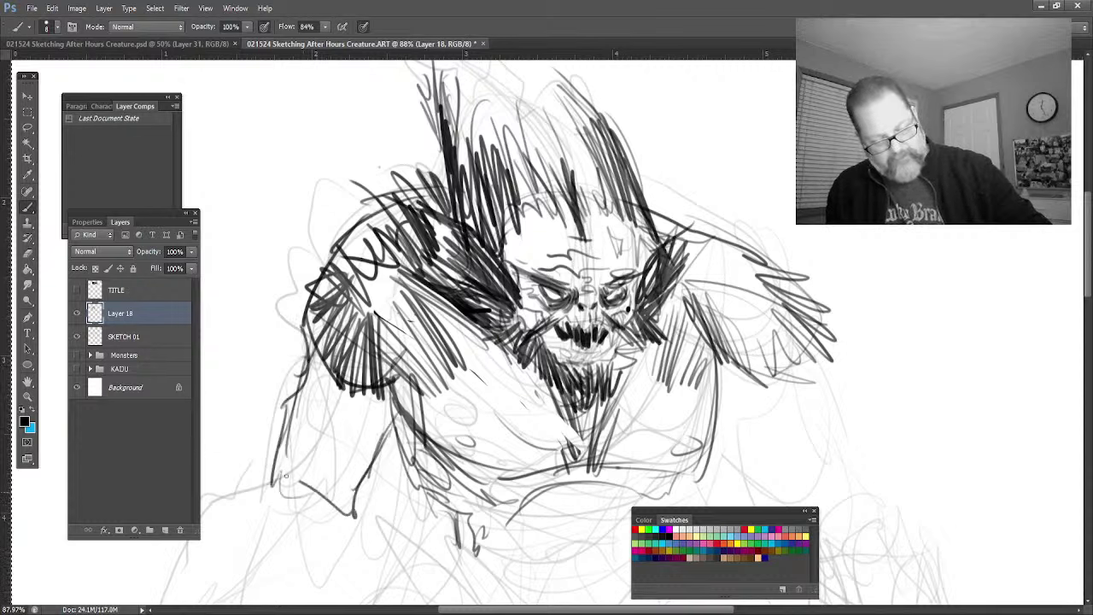
# Step: Close off the left upper arm at the elbow and shade it with crossing diagonal hatching under the shoulder
pyautogui.moveTo(282, 475); pyautogui.dragTo(358, 516)
pyautogui.moveTo(298, 439); pyautogui.dragTo(352, 490)
pyautogui.moveTo(309, 388); pyautogui.dragTo(362, 457)
pyautogui.moveTo(369, 376); pyautogui.dragTo(304, 461)
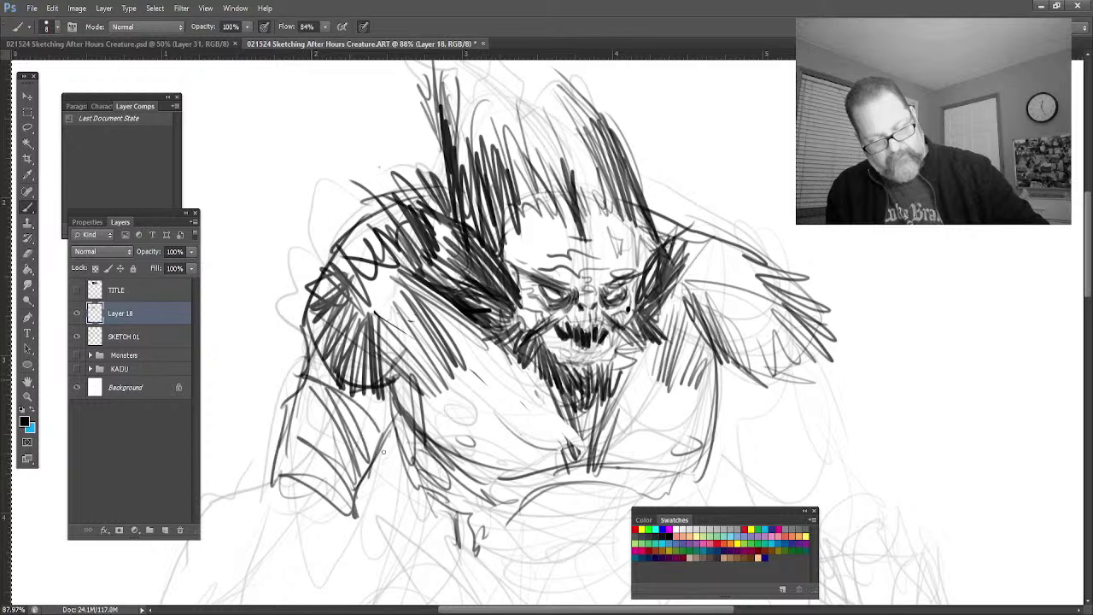
pyautogui.moveTo(386, 359); pyautogui.dragTo(329, 452)
pyautogui.moveTo(388, 390)
pyautogui.mouseDown()
pyautogui.moveTo(342, 490)
pyautogui.moveTo(357, 444)
pyautogui.mouseUp()
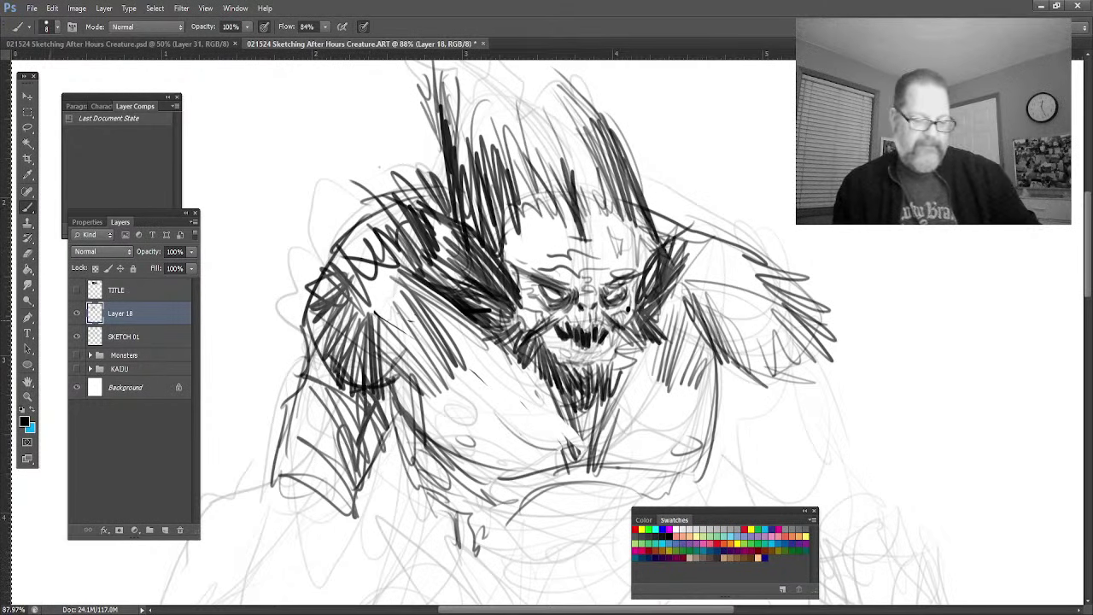
# Step: Mark both edges of the left wrist with short dark strokes over the rough sketch
pyautogui.click(28, 381)
pyautogui.moveTo(398, 520); pyautogui.dragTo(387, 408)
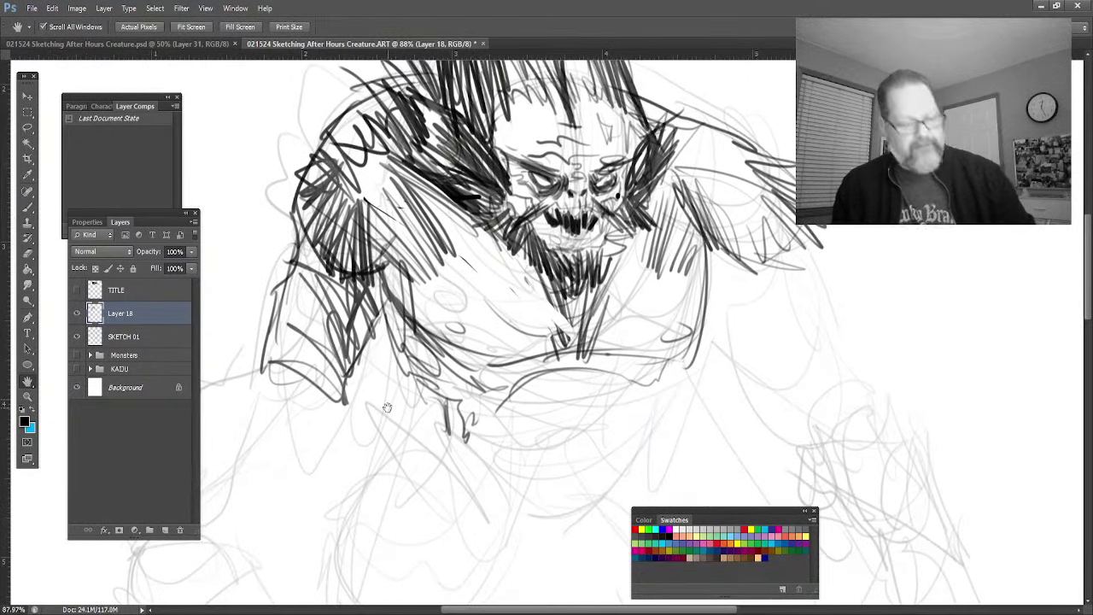
pyautogui.click(28, 396)
pyautogui.moveTo(359, 539); pyautogui.dragTo(341, 514)
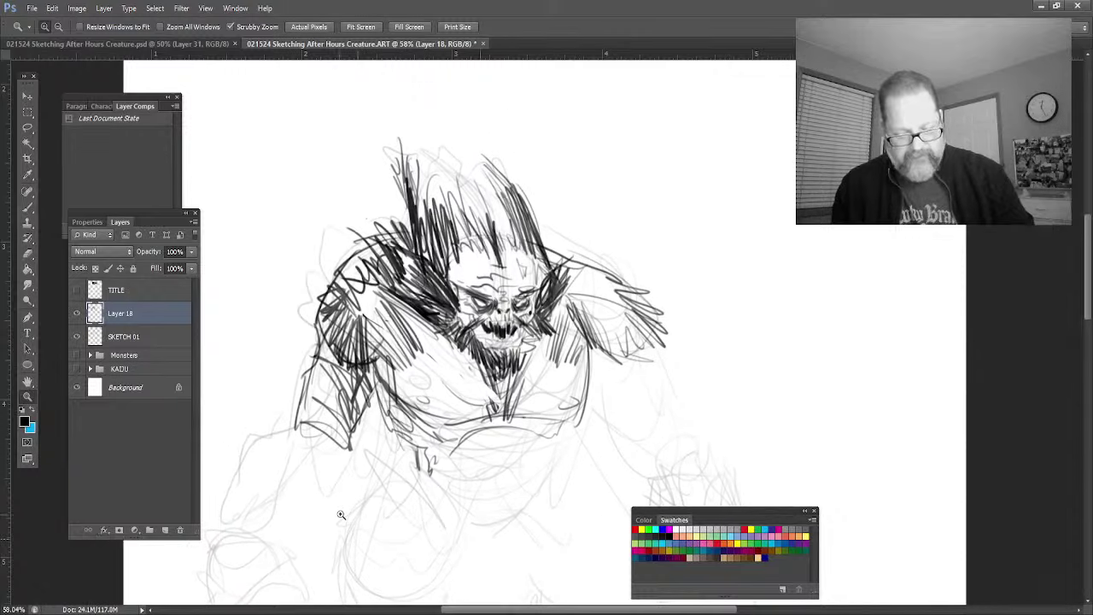
pyautogui.moveTo(268, 472); pyautogui.dragTo(250, 457)
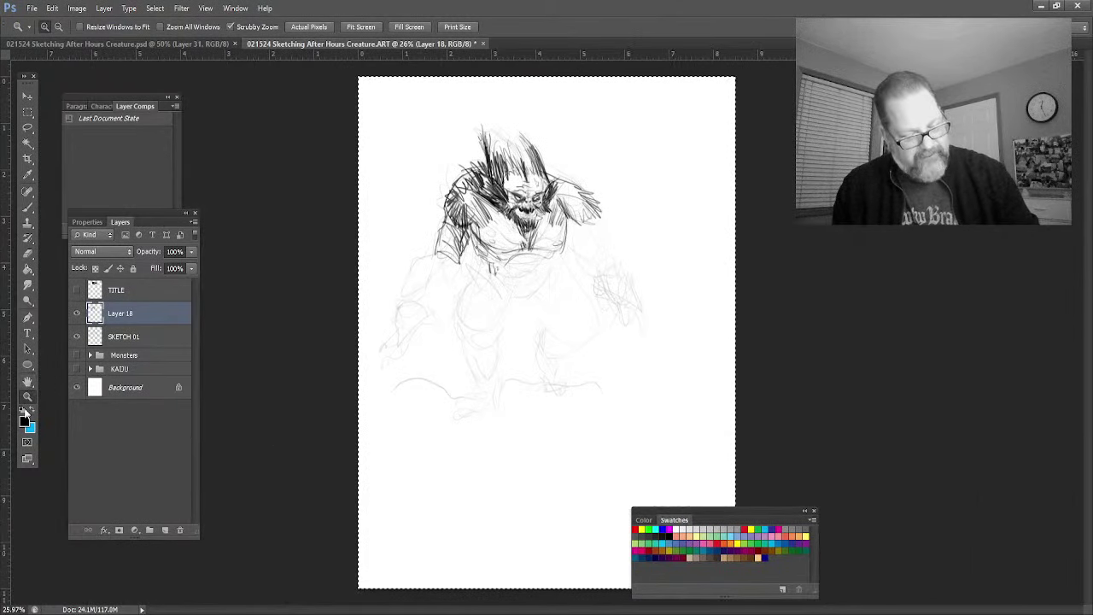
pyautogui.click(27, 381)
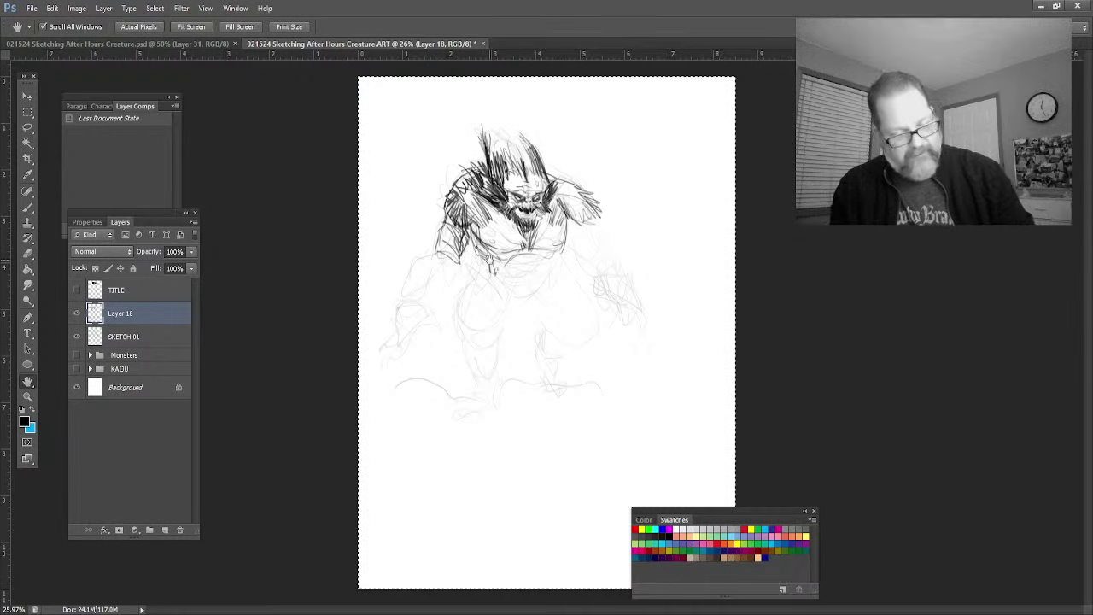
pyautogui.press('z')
pyautogui.moveTo(490, 260); pyautogui.dragTo(501, 268)
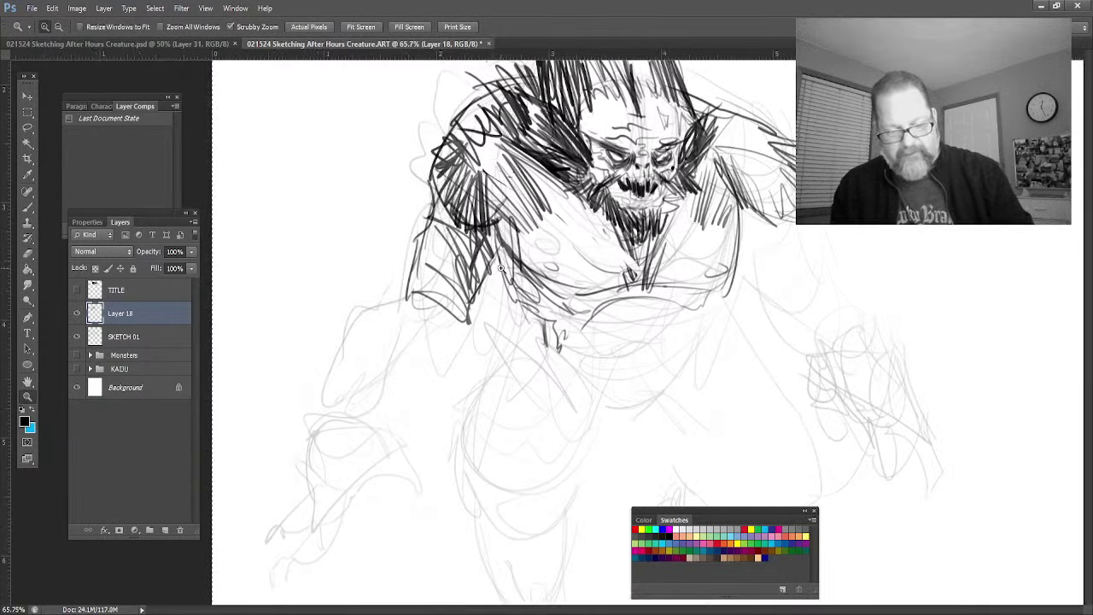
pyautogui.click(27, 208)
pyautogui.moveTo(319, 388); pyautogui.dragTo(321, 410)
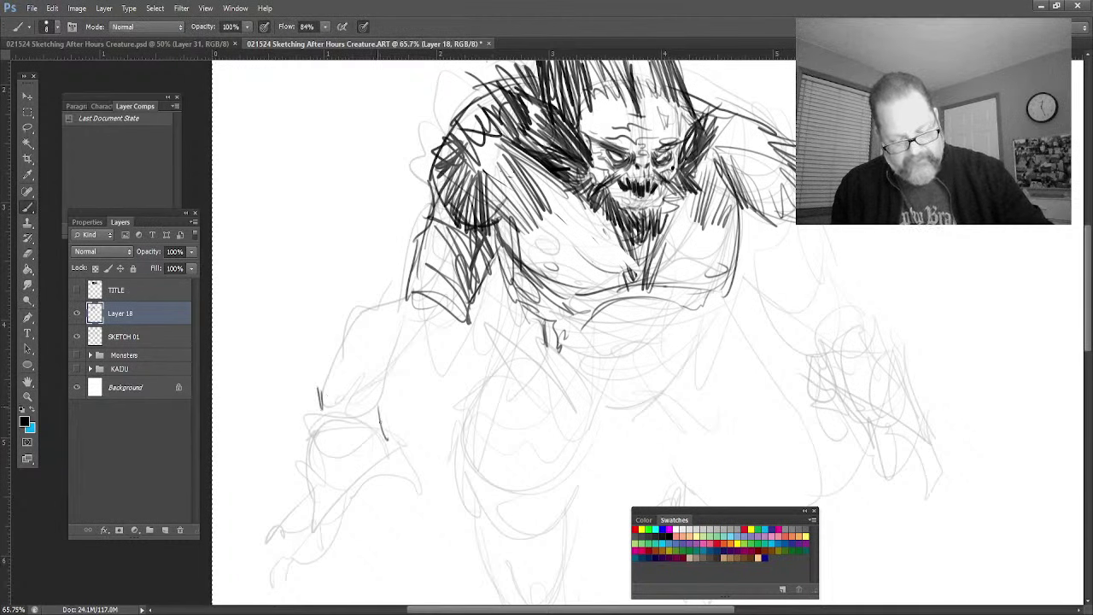
# Step: Draw the left hand with a curved clawed thumb, an arched palm edge and long fingers reaching downward
pyautogui.moveTo(409, 474)
pyautogui.mouseDown()
pyautogui.moveTo(360, 487)
pyautogui.moveTo(374, 484)
pyautogui.moveTo(367, 466)
pyautogui.moveTo(332, 460)
pyautogui.moveTo(364, 484)
pyautogui.moveTo(333, 545)
pyautogui.mouseUp()
pyautogui.moveTo(369, 480); pyautogui.dragTo(326, 552)
pyautogui.moveTo(355, 513); pyautogui.dragTo(329, 552)
pyautogui.moveTo(331, 491); pyautogui.dragTo(303, 542)
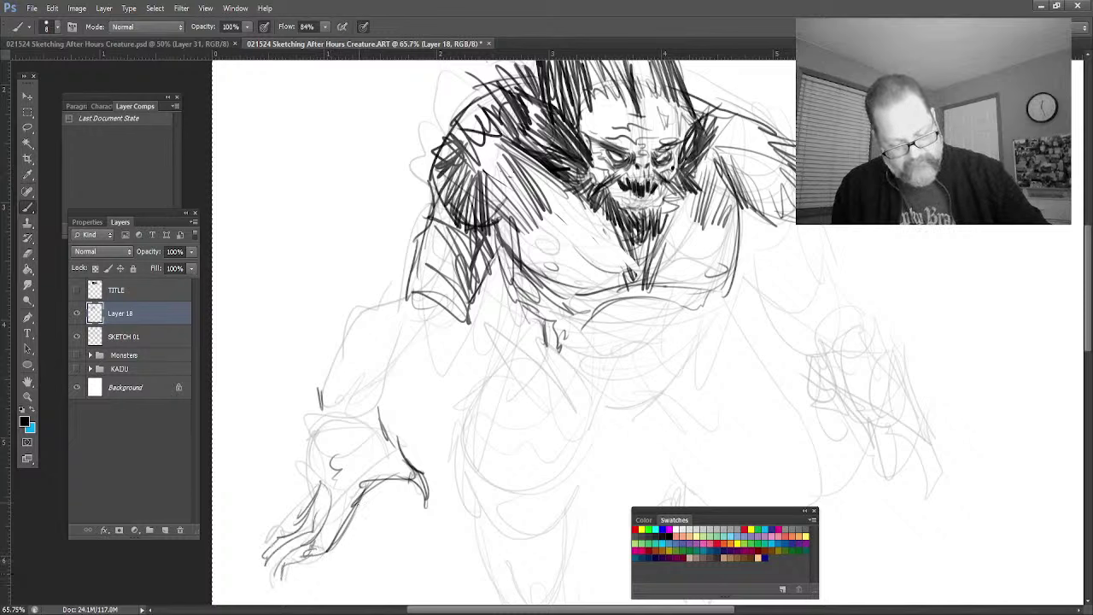
pyautogui.moveTo(362, 506); pyautogui.dragTo(366, 532)
pyautogui.moveTo(359, 489); pyautogui.dragTo(345, 530)
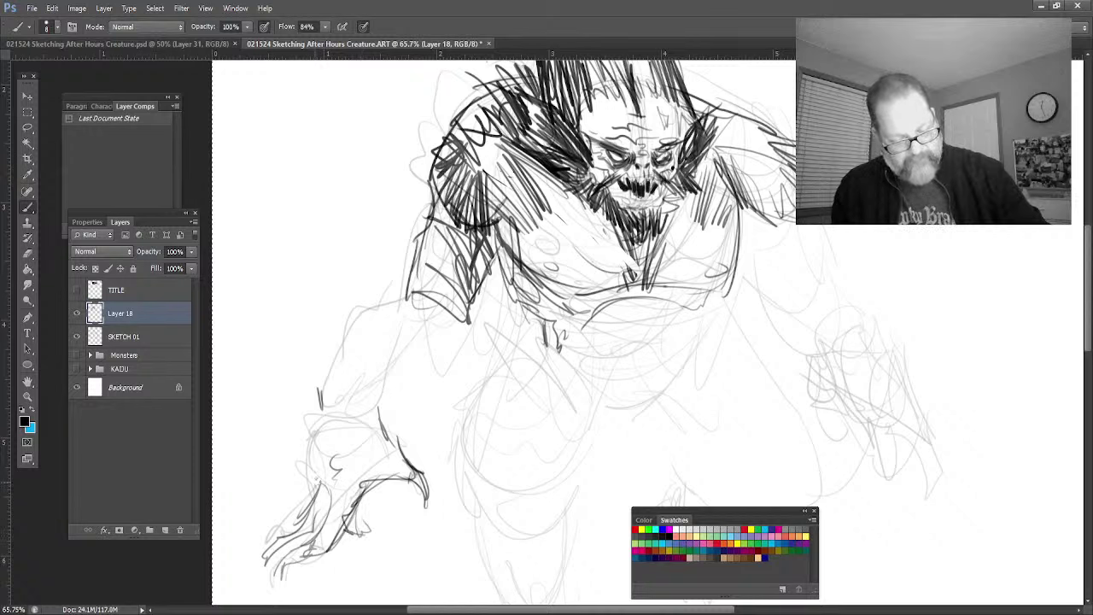
# Step: Outline the back of the left hand and the wrist, and draw the inner forearm edge up to the elbow
pyautogui.moveTo(321, 444)
pyautogui.mouseDown()
pyautogui.moveTo(376, 413)
pyautogui.moveTo(387, 435)
pyautogui.mouseUp()
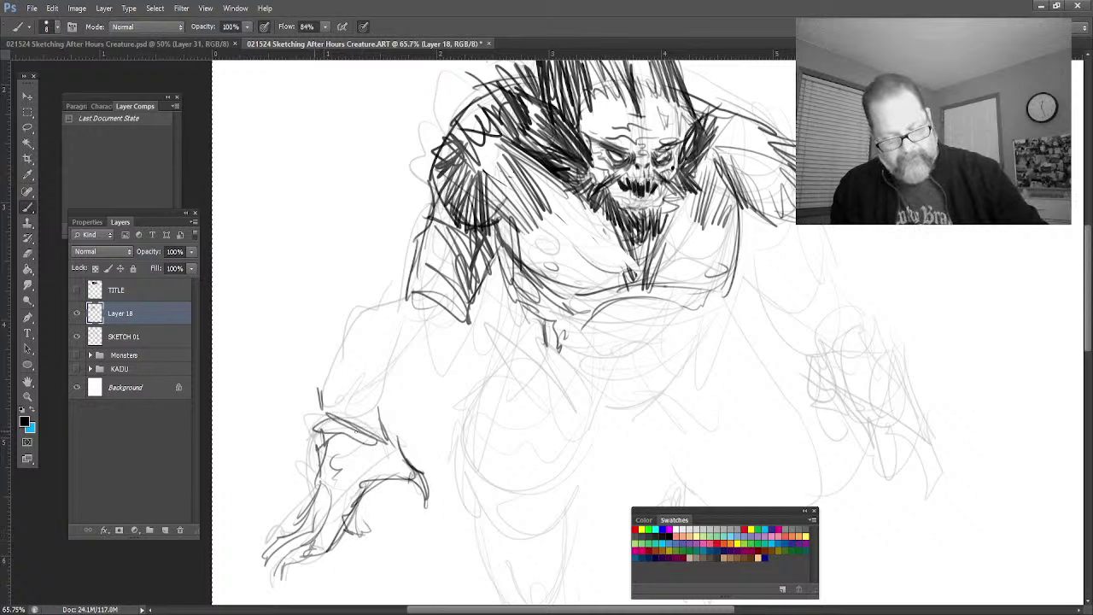
pyautogui.moveTo(323, 422)
pyautogui.mouseDown()
pyautogui.moveTo(381, 418)
pyautogui.moveTo(441, 339)
pyautogui.mouseUp()
pyautogui.moveTo(370, 424); pyautogui.dragTo(465, 320)
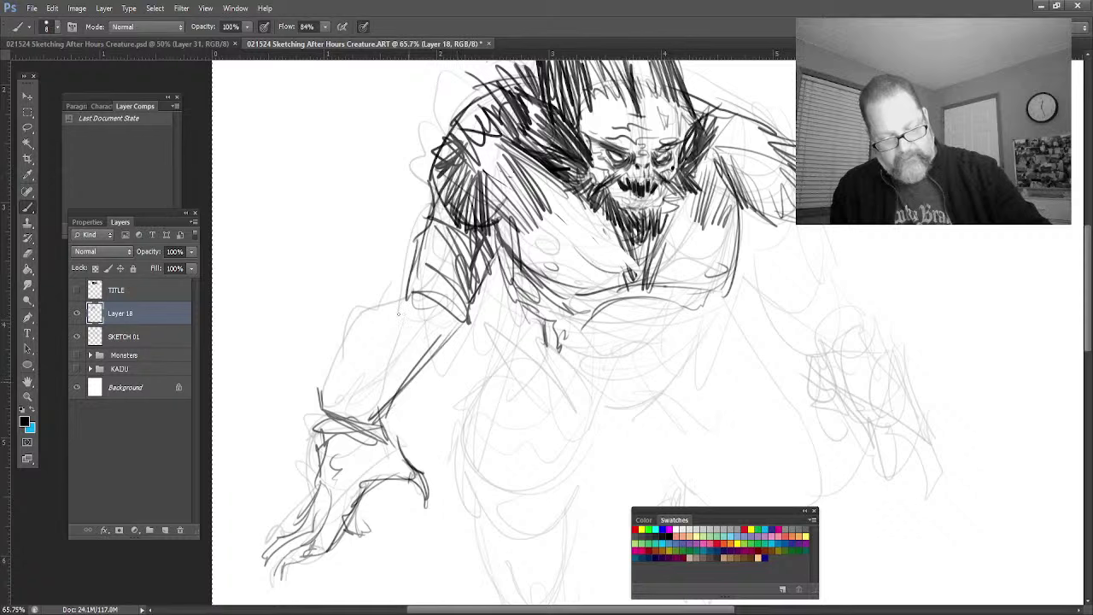
# Step: Cover the left wrist and forearm with dark fur strokes, with long spikes rising behind the elbow
pyautogui.moveTo(321, 411)
pyautogui.mouseDown()
pyautogui.moveTo(347, 345)
pyautogui.moveTo(310, 470)
pyautogui.moveTo(308, 415)
pyautogui.moveTo(327, 393)
pyautogui.moveTo(342, 350)
pyautogui.mouseUp()
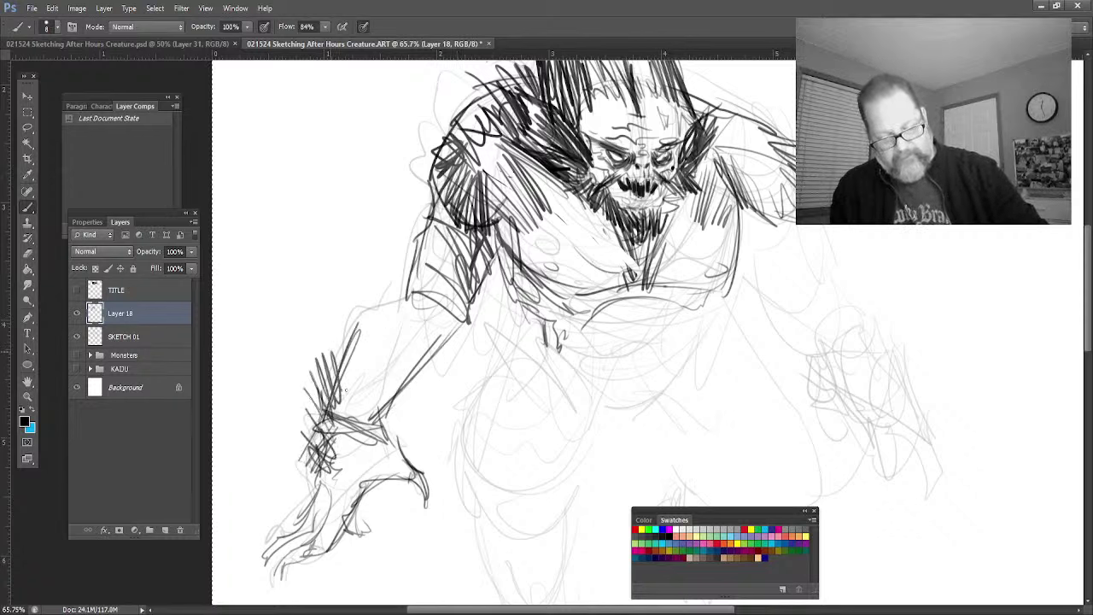
pyautogui.moveTo(342, 397)
pyautogui.mouseDown()
pyautogui.moveTo(345, 331)
pyautogui.moveTo(367, 296)
pyautogui.mouseUp()
pyautogui.moveTo(342, 372); pyautogui.dragTo(366, 288)
pyautogui.moveTo(353, 350); pyautogui.dragTo(384, 196)
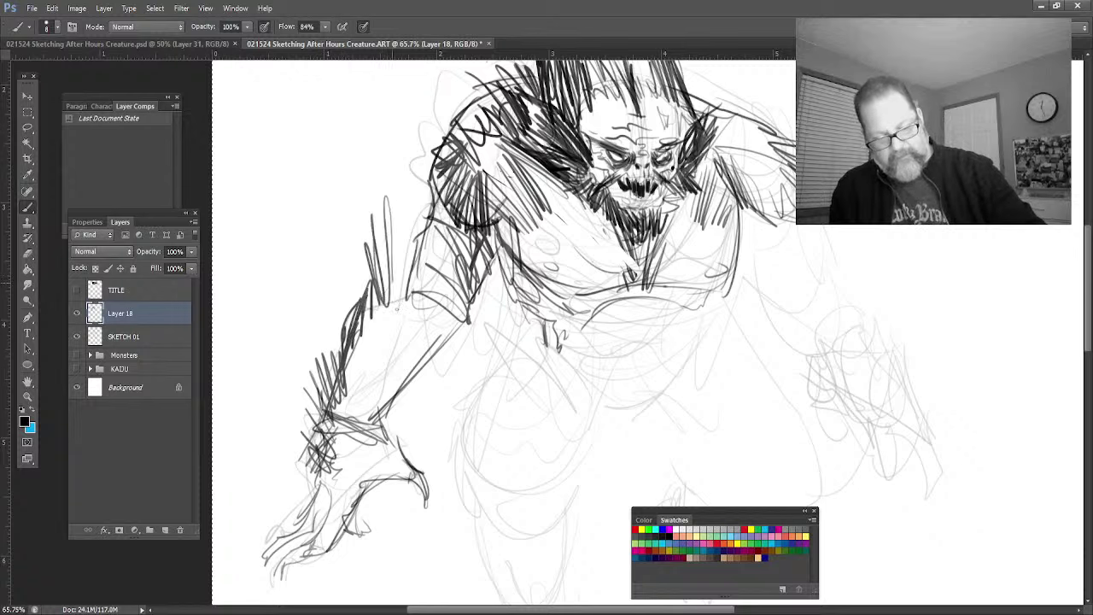
pyautogui.moveTo(398, 311); pyautogui.dragTo(401, 239)
pyautogui.moveTo(402, 367)
pyautogui.mouseDown()
pyautogui.moveTo(399, 316)
pyautogui.moveTo(391, 375)
pyautogui.moveTo(351, 384)
pyautogui.moveTo(403, 446)
pyautogui.moveTo(348, 475)
pyautogui.mouseUp()
# Step: Outline the rounded lower belly and shade it with curved contour lines across the abdomen and flank
pyautogui.moveTo(547, 278)
pyautogui.mouseDown()
pyautogui.moveTo(504, 346)
pyautogui.moveTo(607, 416)
pyautogui.moveTo(673, 403)
pyautogui.mouseUp()
pyautogui.moveTo(608, 331)
pyautogui.mouseDown()
pyautogui.moveTo(662, 326)
pyautogui.moveTo(649, 400)
pyautogui.mouseUp()
pyautogui.moveTo(562, 366)
pyautogui.mouseDown()
pyautogui.moveTo(607, 410)
pyautogui.moveTo(650, 417)
pyautogui.mouseUp()
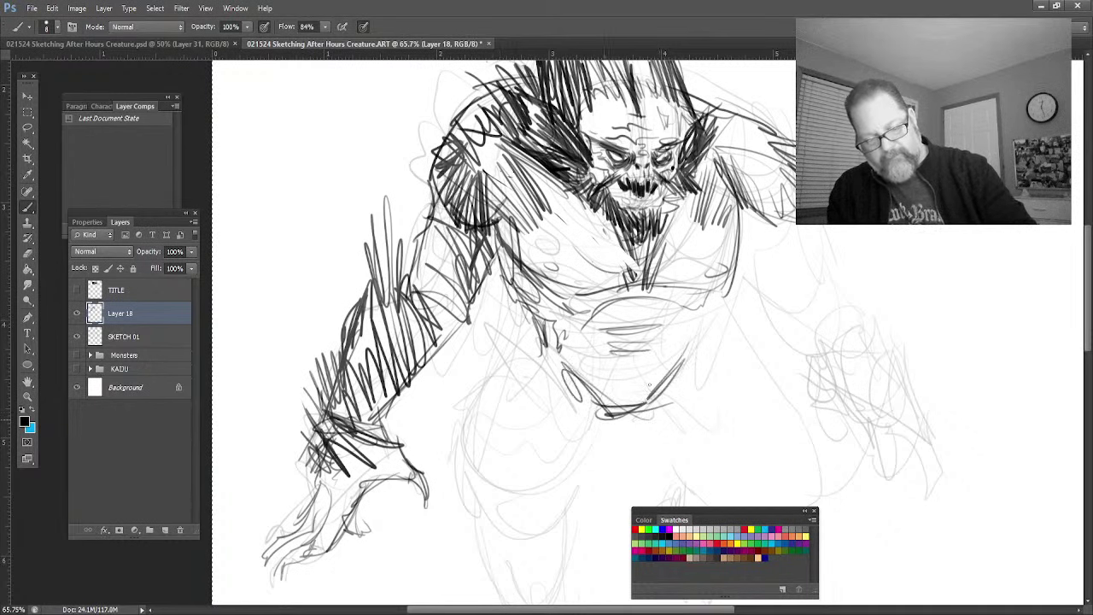
pyautogui.moveTo(588, 398)
pyautogui.mouseDown()
pyautogui.moveTo(666, 378)
pyautogui.moveTo(667, 366)
pyautogui.mouseUp()
pyautogui.moveTo(564, 372)
pyautogui.mouseDown()
pyautogui.moveTo(657, 321)
pyautogui.moveTo(547, 380)
pyautogui.mouseUp()
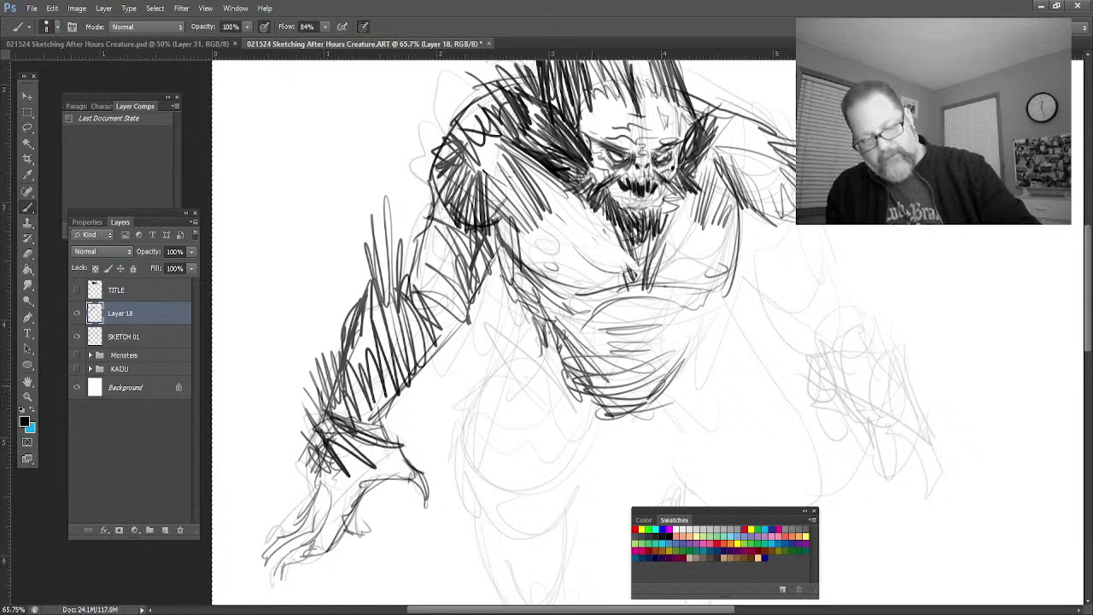
# Step: Outline the left thigh and knee, fill the inner thigh with diagonal hatching, and begin the shin line below
pyautogui.moveTo(564, 286); pyautogui.dragTo(516, 371)
pyautogui.moveTo(537, 329)
pyautogui.mouseDown()
pyautogui.moveTo(499, 388)
pyautogui.moveTo(495, 361)
pyautogui.mouseUp()
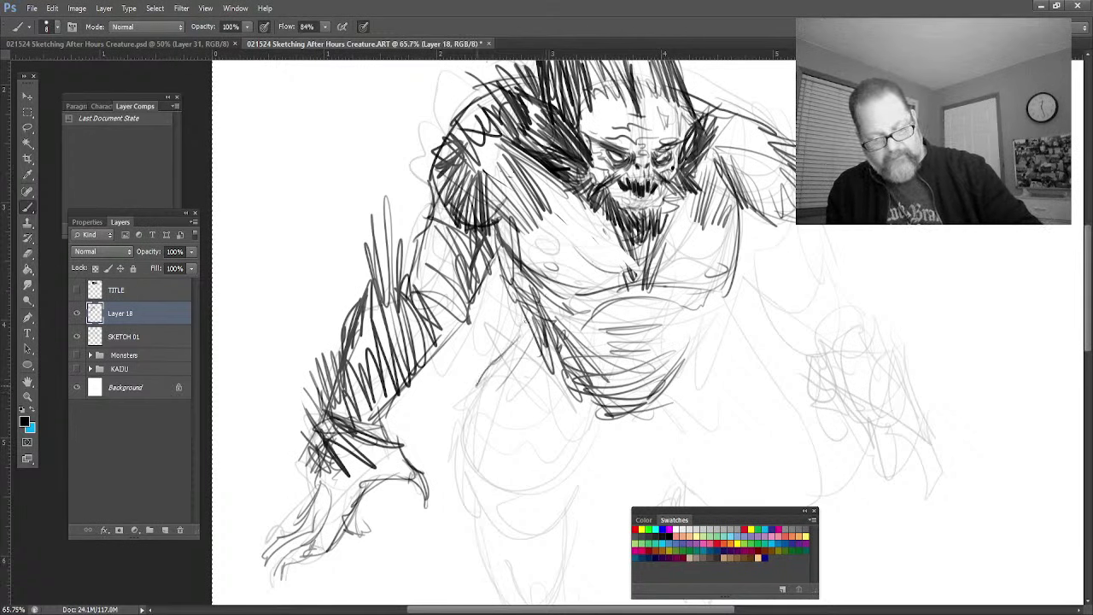
pyautogui.moveTo(532, 319)
pyautogui.mouseDown()
pyautogui.moveTo(516, 367)
pyautogui.moveTo(465, 432)
pyautogui.moveTo(478, 509)
pyautogui.moveTo(598, 428)
pyautogui.mouseUp()
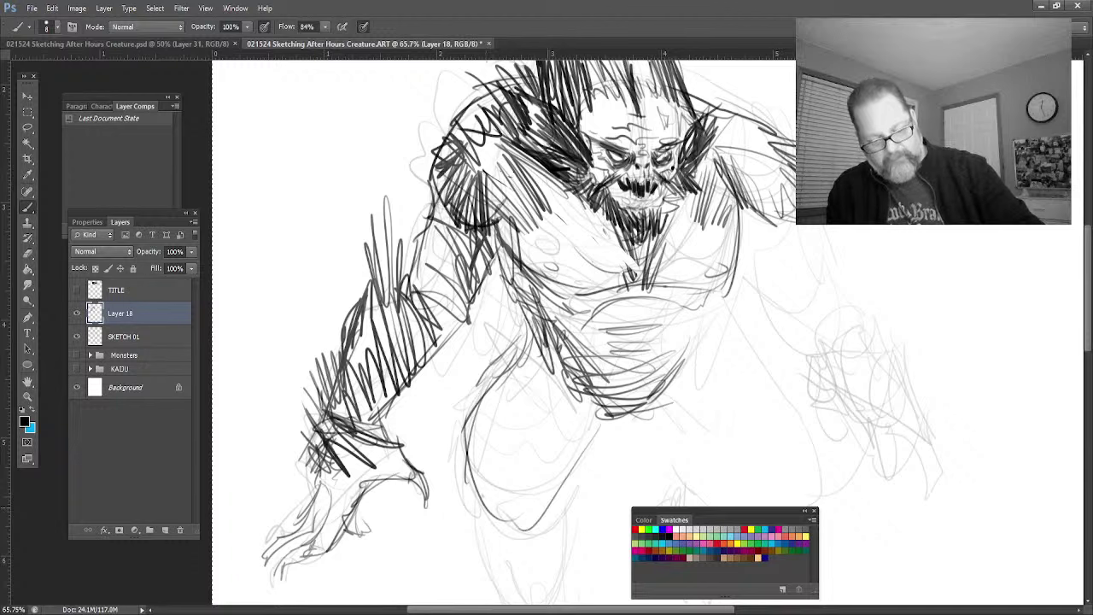
pyautogui.moveTo(491, 483)
pyautogui.mouseDown()
pyautogui.moveTo(530, 535)
pyautogui.moveTo(534, 523)
pyautogui.mouseUp()
pyautogui.moveTo(555, 449); pyautogui.dragTo(521, 545)
pyautogui.moveTo(516, 411)
pyautogui.mouseDown()
pyautogui.moveTo(547, 504)
pyautogui.moveTo(526, 359)
pyautogui.moveTo(564, 389)
pyautogui.moveTo(590, 443)
pyautogui.moveTo(551, 535)
pyautogui.mouseUp()
pyautogui.moveTo(469, 395); pyautogui.dragTo(504, 598)
# Step: Draw the right side of the waist and the outer and inner edges of the right thigh
pyautogui.moveTo(709, 309)
pyautogui.mouseDown()
pyautogui.moveTo(655, 420)
pyautogui.moveTo(702, 338)
pyautogui.moveTo(701, 352)
pyautogui.mouseUp()
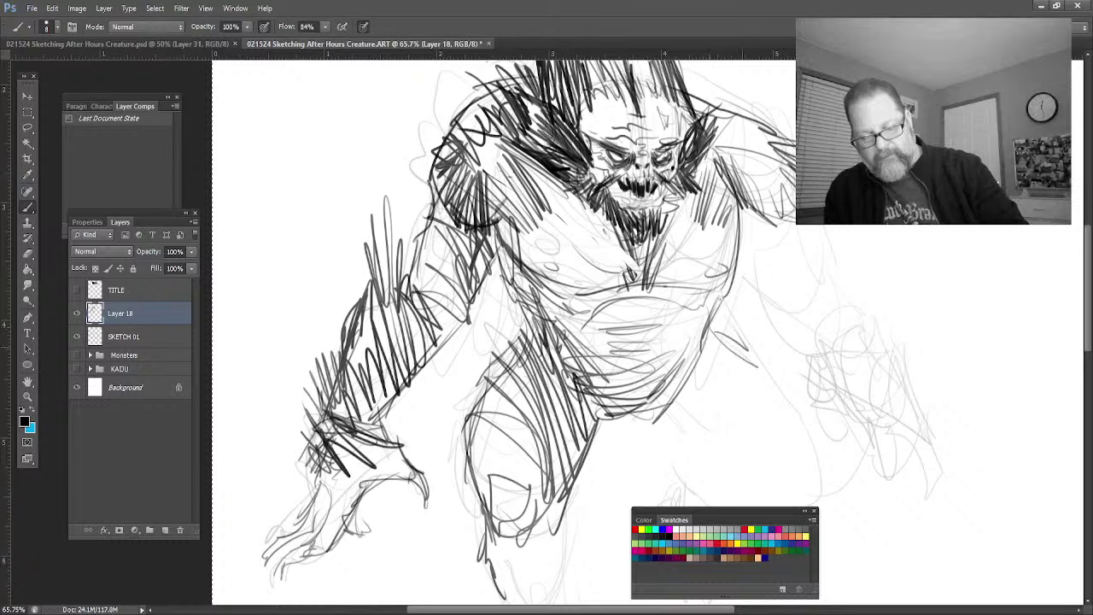
pyautogui.moveTo(716, 299)
pyautogui.mouseDown()
pyautogui.moveTo(781, 397)
pyautogui.moveTo(829, 501)
pyautogui.mouseUp()
pyautogui.moveTo(658, 426); pyautogui.dragTo(692, 493)
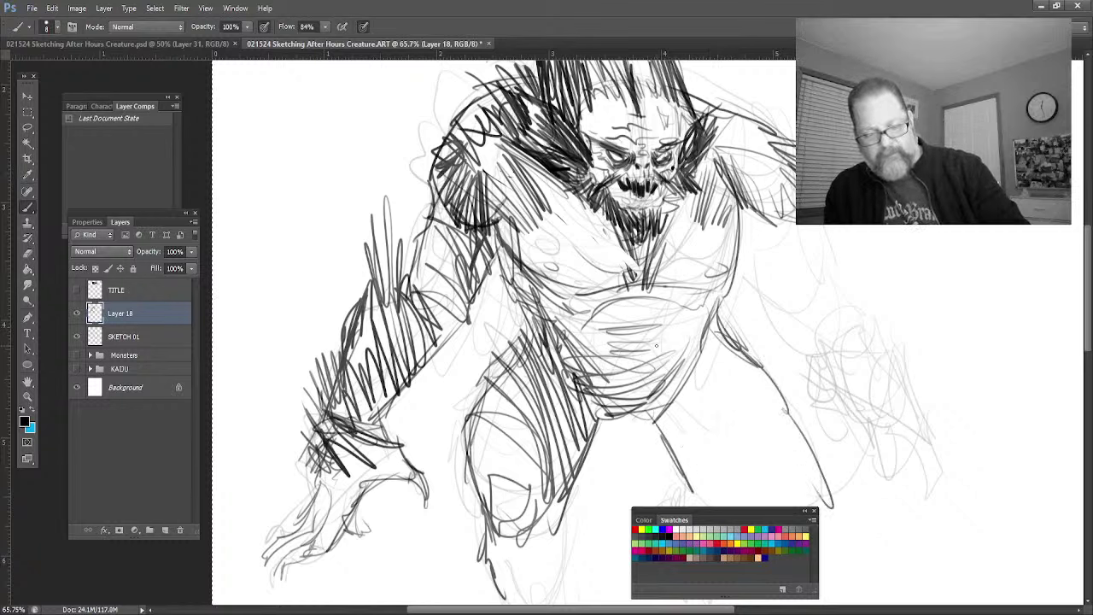
# Step: Fill the right inner thigh with long diagonal hatching and darken the adjoining lower edge of the belly
pyautogui.moveTo(654, 418); pyautogui.dragTo(689, 352)
pyautogui.moveTo(605, 414); pyautogui.dragTo(677, 378)
pyautogui.moveTo(663, 435)
pyautogui.mouseDown()
pyautogui.moveTo(682, 357)
pyautogui.moveTo(701, 334)
pyautogui.mouseUp()
pyautogui.moveTo(687, 463); pyautogui.dragTo(716, 342)
pyautogui.moveTo(703, 491); pyautogui.dragTo(736, 380)
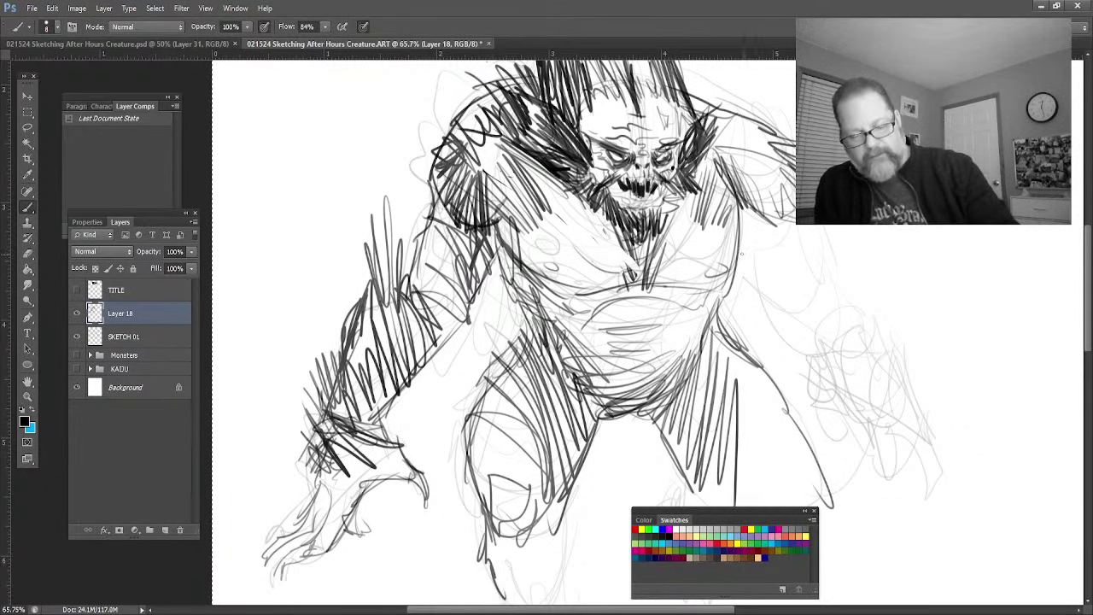
# Step: Outline the right upper arm and elbow, continuing the inner forearm line down to the thumb
pyautogui.moveTo(743, 323); pyautogui.dragTo(777, 261)
pyautogui.moveTo(777, 331); pyautogui.dragTo(822, 202)
pyautogui.moveTo(737, 313); pyautogui.dragTo(778, 240)
pyautogui.moveTo(779, 309); pyautogui.dragTo(818, 206)
pyautogui.moveTo(822, 304); pyautogui.dragTo(839, 226)
pyautogui.moveTo(832, 289)
pyautogui.mouseDown()
pyautogui.moveTo(835, 316)
pyautogui.moveTo(808, 346)
pyautogui.mouseUp()
pyautogui.moveTo(817, 338); pyautogui.dragTo(824, 362)
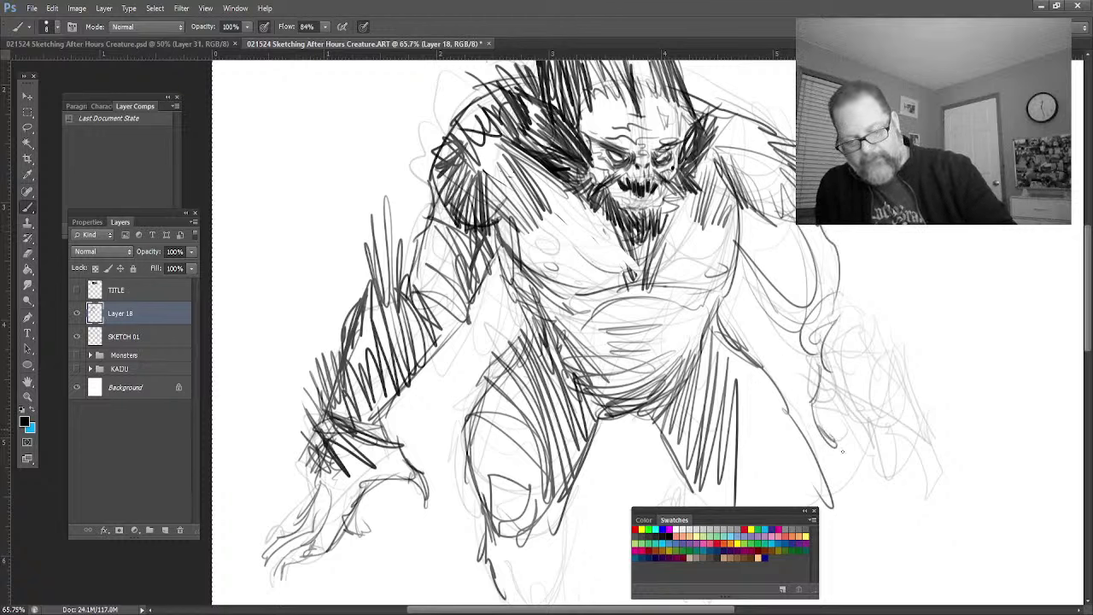
# Step: Draw the right hand's thumb, knuckles and fingers, and the outer edge of the forearm above it
pyautogui.moveTo(837, 375)
pyautogui.mouseDown()
pyautogui.moveTo(843, 419)
pyautogui.moveTo(852, 400)
pyautogui.mouseUp()
pyautogui.moveTo(847, 391); pyautogui.dragTo(871, 424)
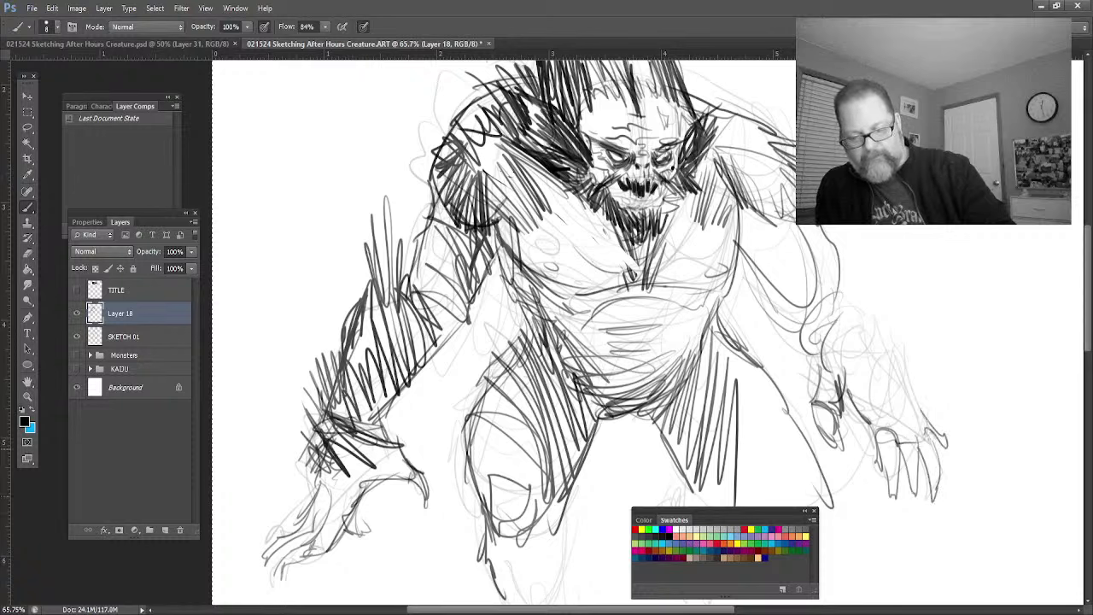
pyautogui.moveTo(916, 409); pyautogui.dragTo(935, 437)
pyautogui.moveTo(897, 352); pyautogui.dragTo(919, 408)
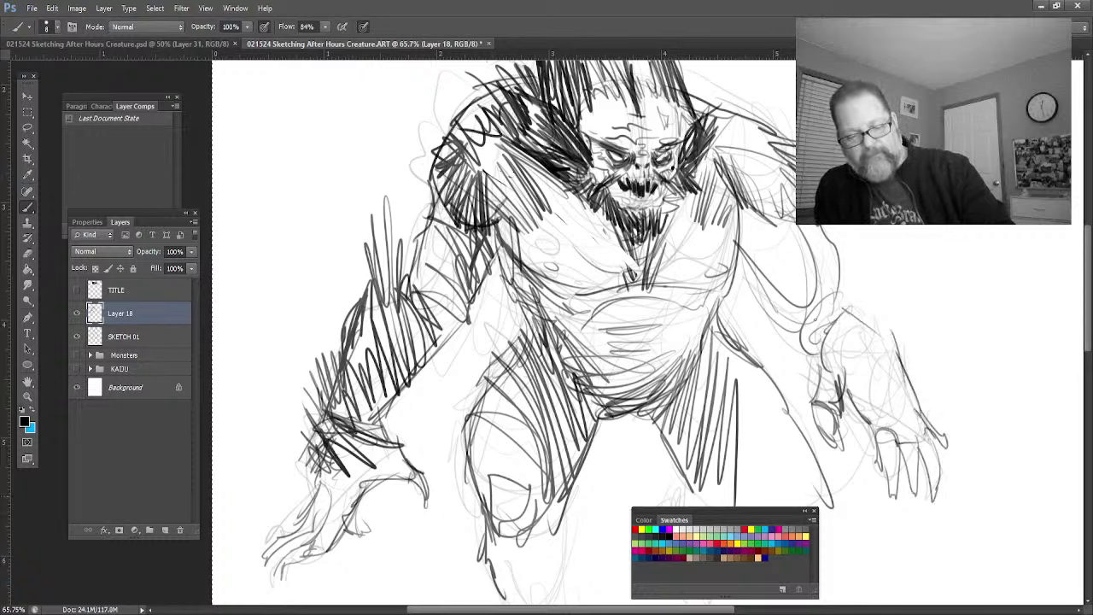
# Step: Define the right elbow, cover the forearm with dark hatched fur, and add long spikes above the elbow
pyautogui.moveTo(816, 306); pyautogui.dragTo(818, 355)
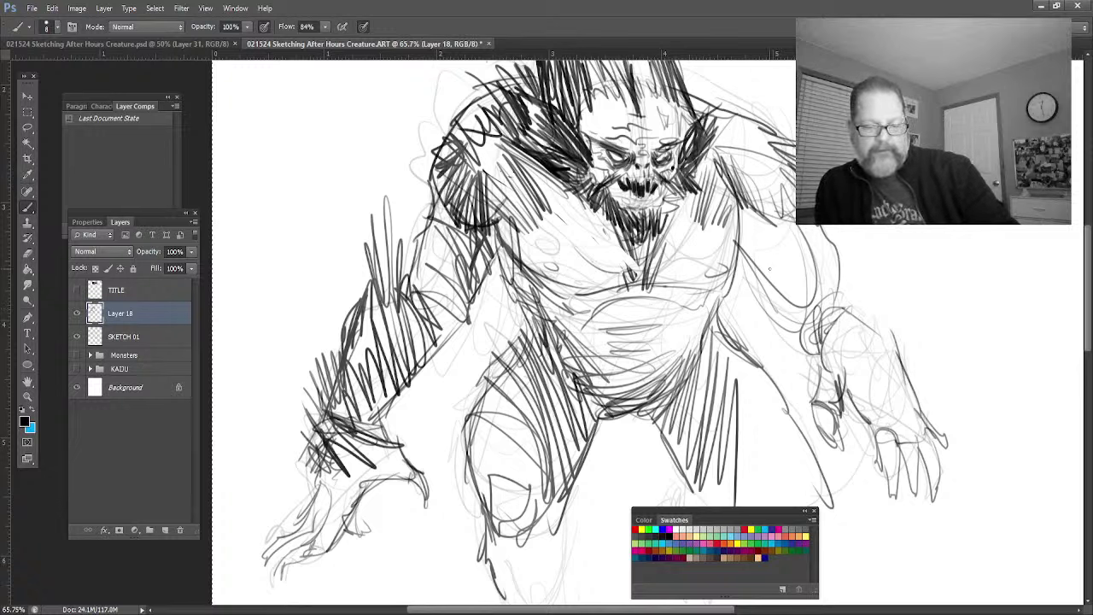
pyautogui.moveTo(866, 403)
pyautogui.mouseDown()
pyautogui.moveTo(902, 335)
pyautogui.moveTo(929, 437)
pyautogui.mouseUp()
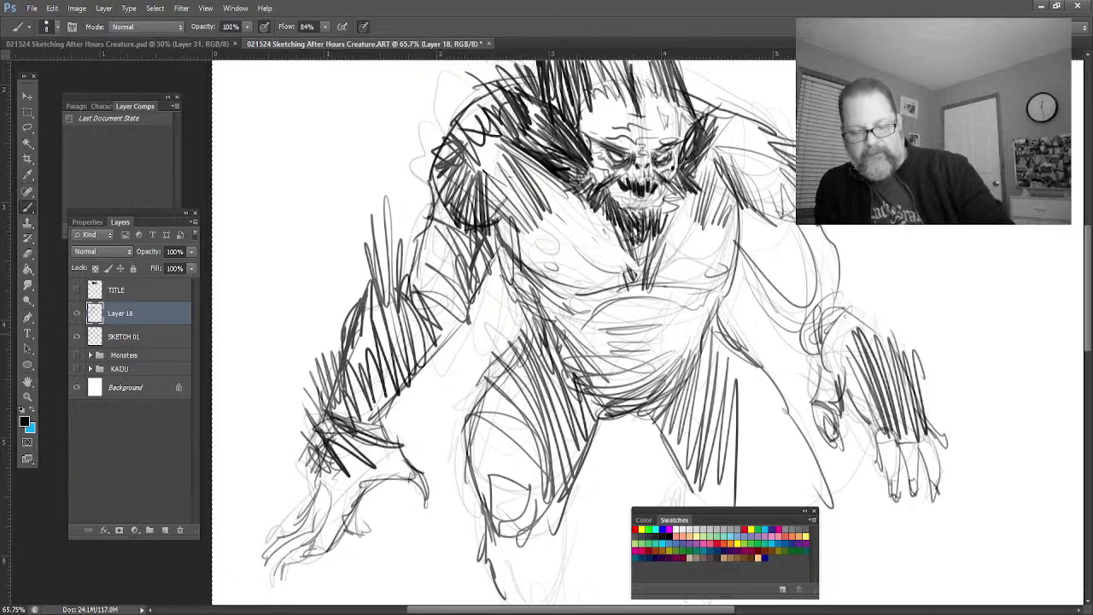
pyautogui.moveTo(844, 316)
pyautogui.mouseDown()
pyautogui.moveTo(842, 227)
pyautogui.moveTo(820, 301)
pyautogui.moveTo(845, 316)
pyautogui.moveTo(840, 349)
pyautogui.mouseUp()
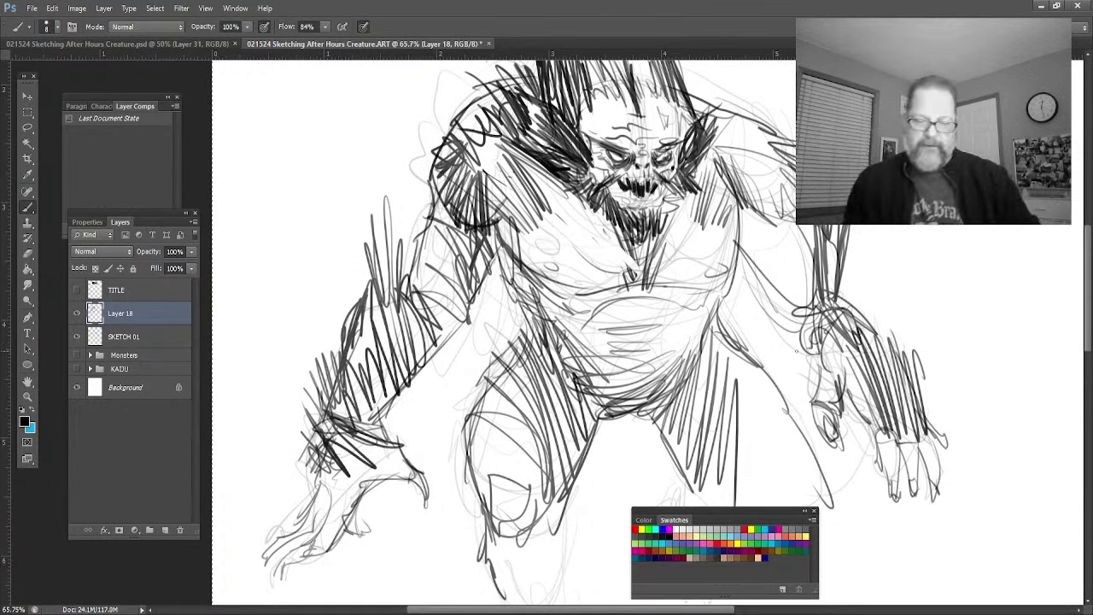
# Step: Extend the head crest upward with new side lines and an angular tip well above the rough sketch
pyautogui.press('space')
pyautogui.moveTo(517, 405)
pyautogui.mouseDown()
pyautogui.moveTo(476, 361)
pyautogui.moveTo(502, 343)
pyautogui.mouseUp()
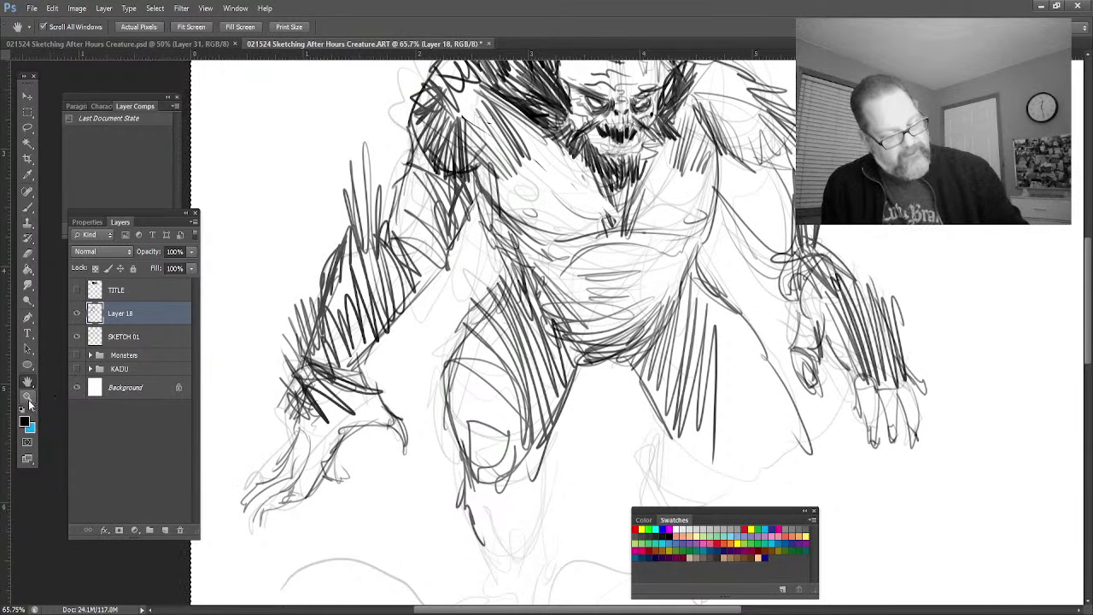
pyautogui.click(27, 396)
pyautogui.moveTo(401, 487); pyautogui.dragTo(368, 466)
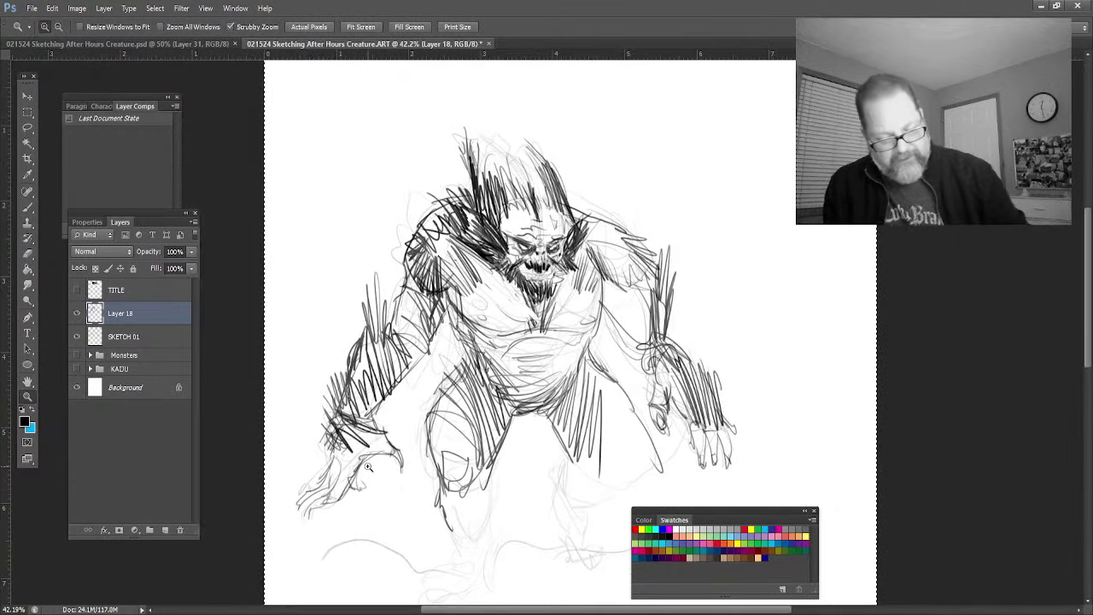
pyautogui.click(27, 214)
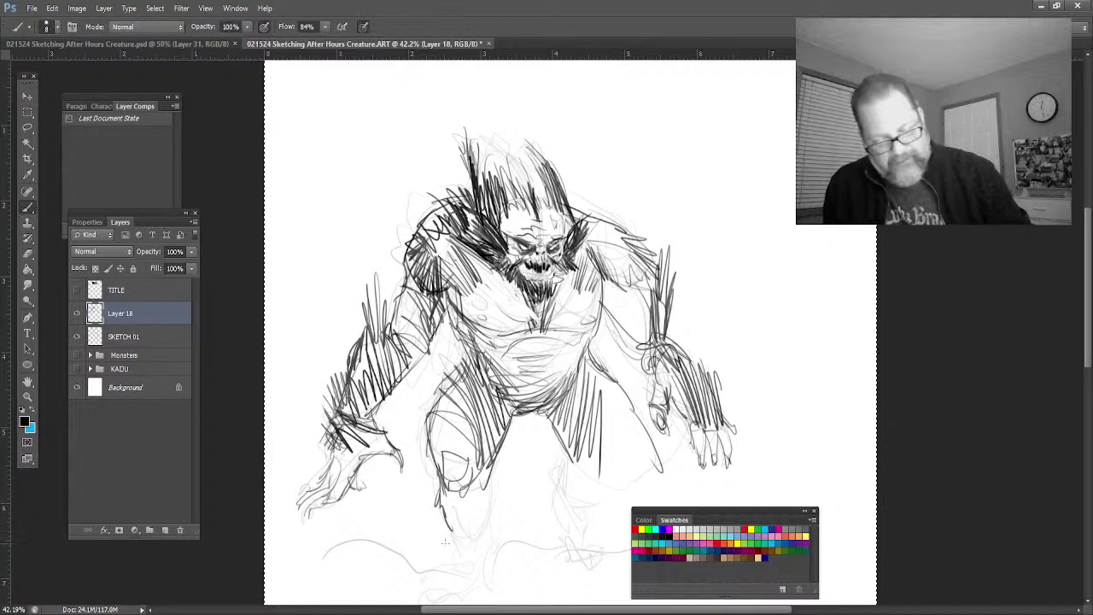
pyautogui.moveTo(472, 183); pyautogui.dragTo(479, 107)
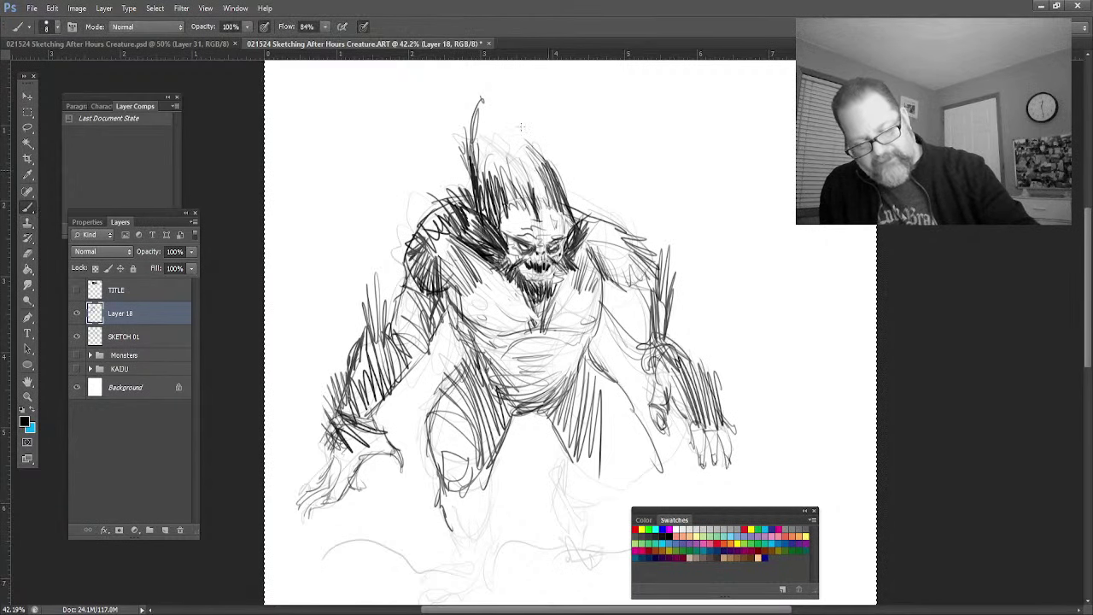
pyautogui.moveTo(543, 156); pyautogui.dragTo(504, 105)
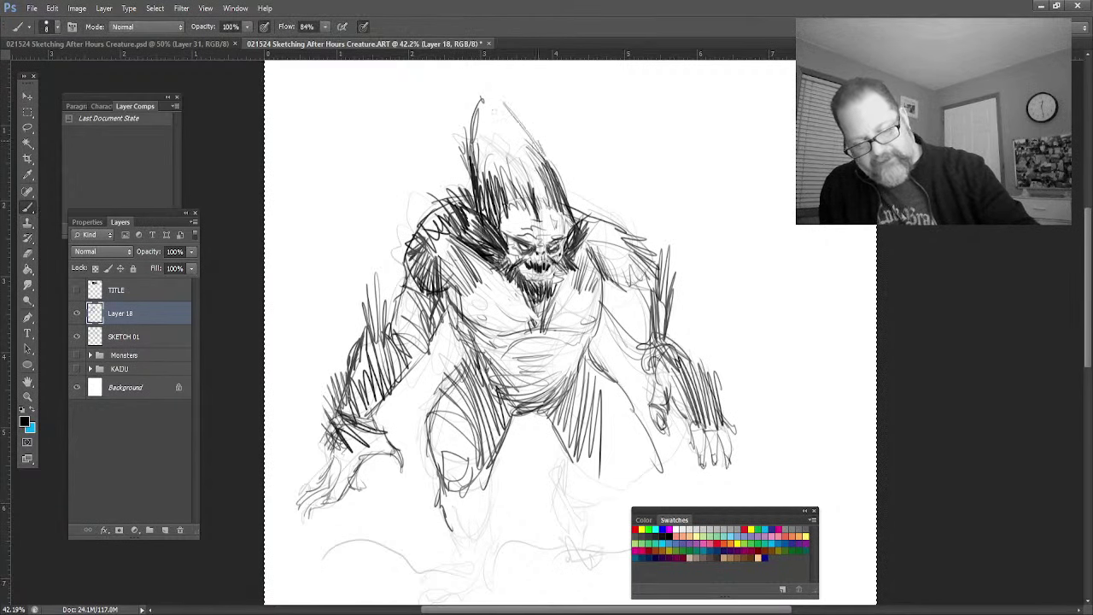
pyautogui.moveTo(538, 140); pyautogui.dragTo(512, 75)
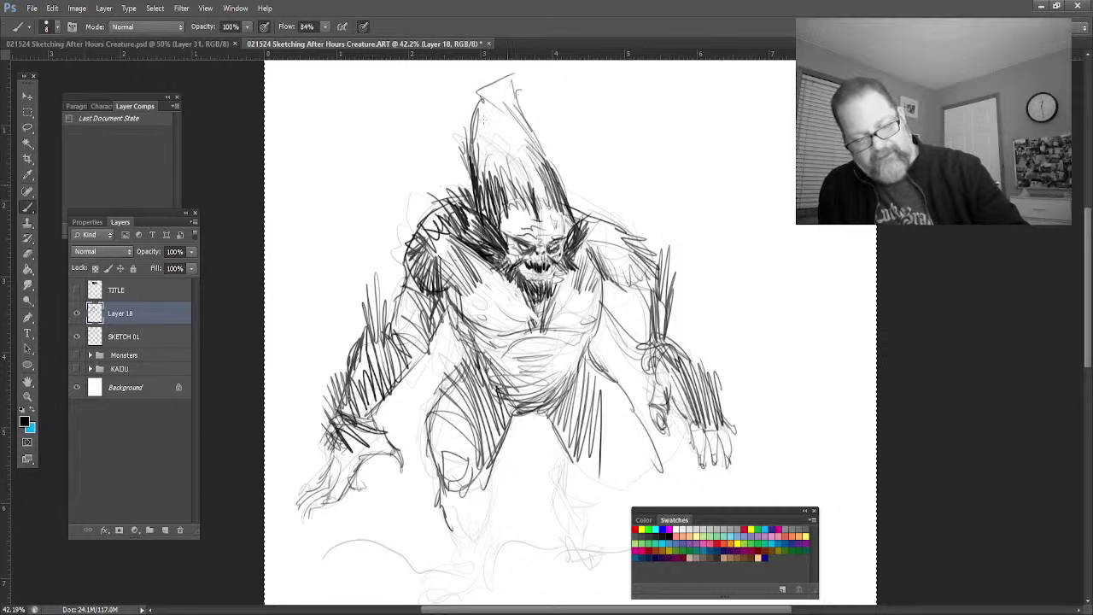
# Step: Fill the taller crest with long upward strokes and add a second angular peak on its left side
pyautogui.moveTo(475, 188); pyautogui.dragTo(505, 111)
pyautogui.moveTo(515, 190); pyautogui.dragTo(487, 95)
pyautogui.moveTo(538, 152); pyautogui.dragTo(461, 87)
pyautogui.moveTo(480, 213); pyautogui.dragTo(466, 90)
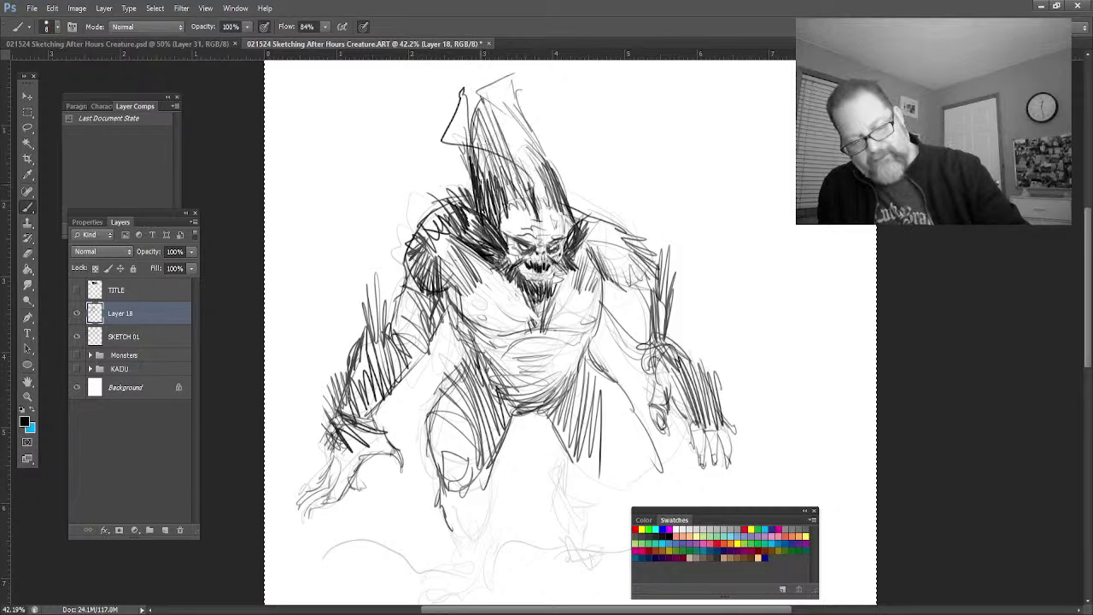
pyautogui.moveTo(483, 190); pyautogui.dragTo(527, 102)
pyautogui.moveTo(547, 195)
pyautogui.mouseDown()
pyautogui.moveTo(534, 97)
pyautogui.moveTo(547, 130)
pyautogui.mouseUp()
# Step: Thicken the dark fur beside the face and along the beard and collar down to the center of the chest
pyautogui.moveTo(586, 238); pyautogui.dragTo(571, 207)
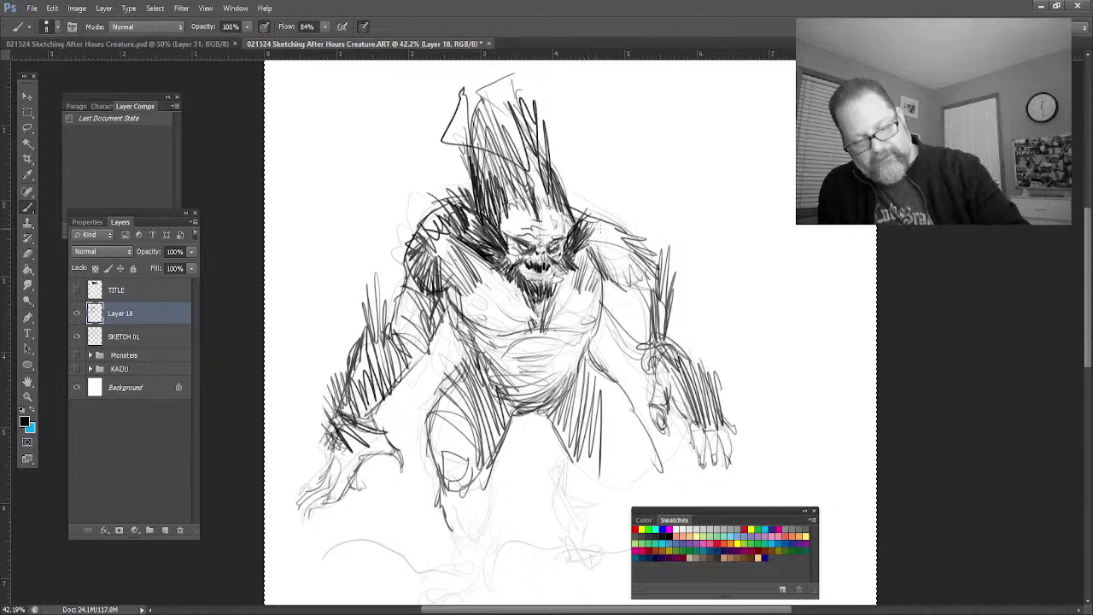
pyautogui.moveTo(497, 239); pyautogui.dragTo(460, 186)
pyautogui.moveTo(501, 220); pyautogui.dragTo(483, 174)
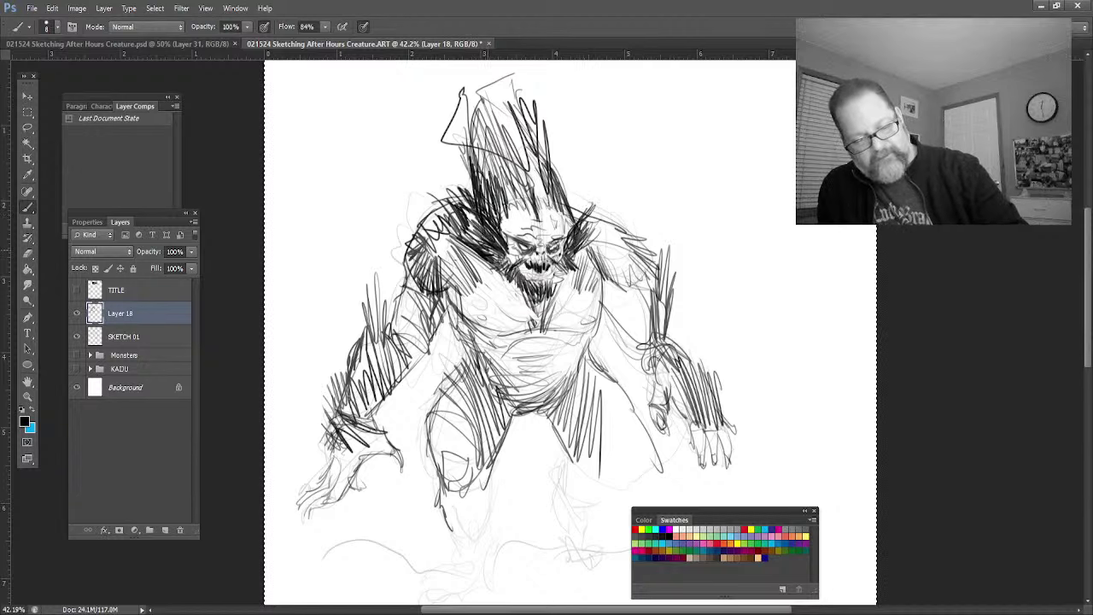
pyautogui.moveTo(501, 282); pyautogui.dragTo(495, 271)
pyautogui.moveTo(534, 322); pyautogui.dragTo(502, 266)
pyautogui.moveTo(523, 301); pyautogui.dragTo(453, 246)
pyautogui.moveTo(521, 298); pyautogui.dragTo(483, 267)
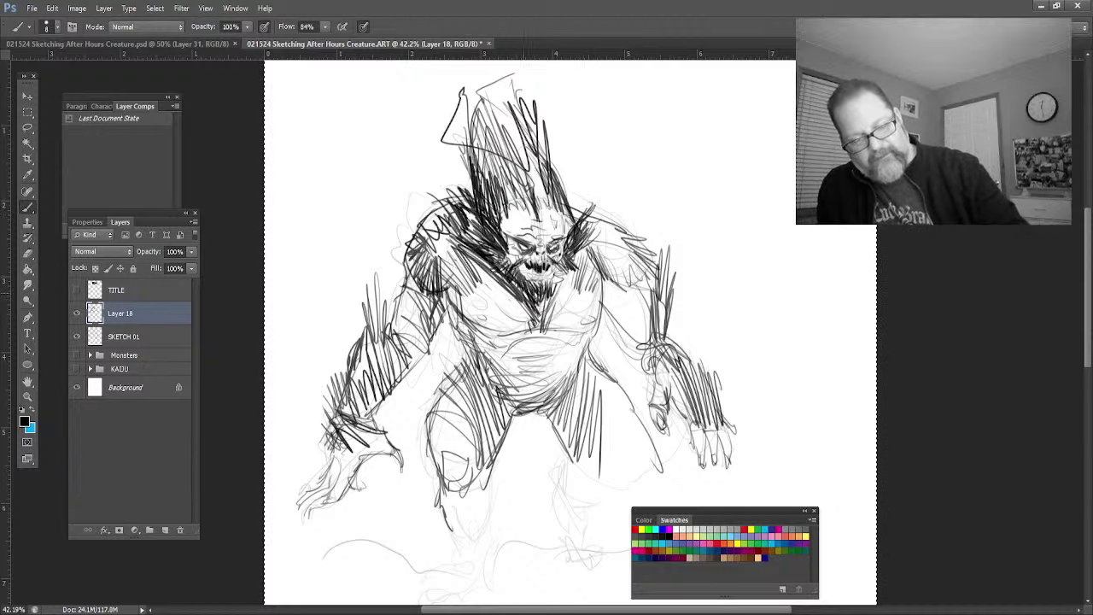
pyautogui.moveTo(676, 366); pyautogui.dragTo(660, 294)
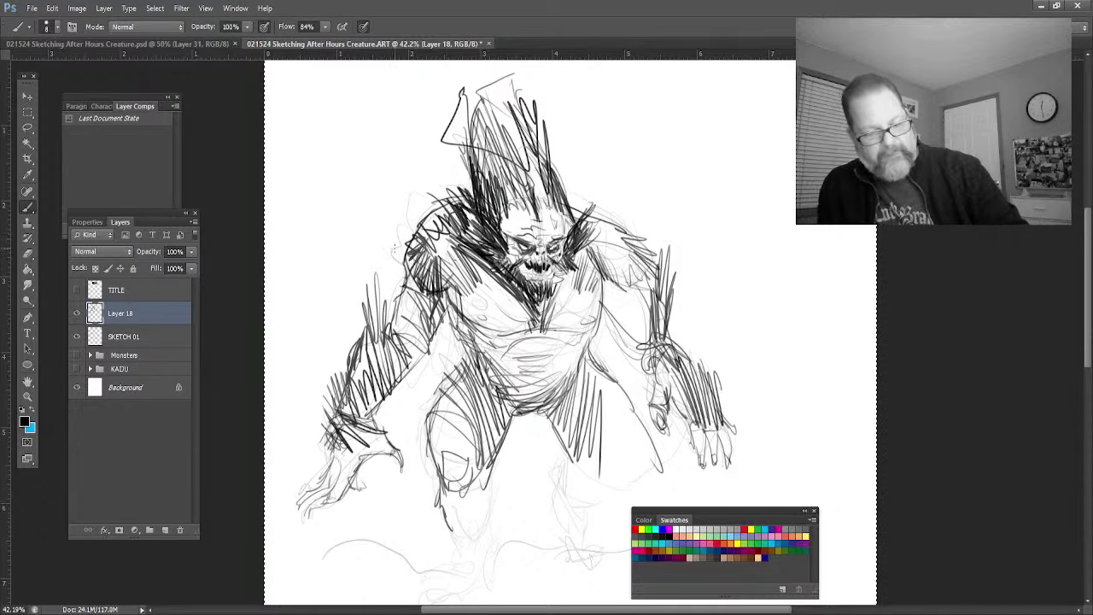
# Step: Lasso the right forearm and hand, move them down and outward to lengthen the arm, and nudge the linework layer slightly
pyautogui.click(28, 112)
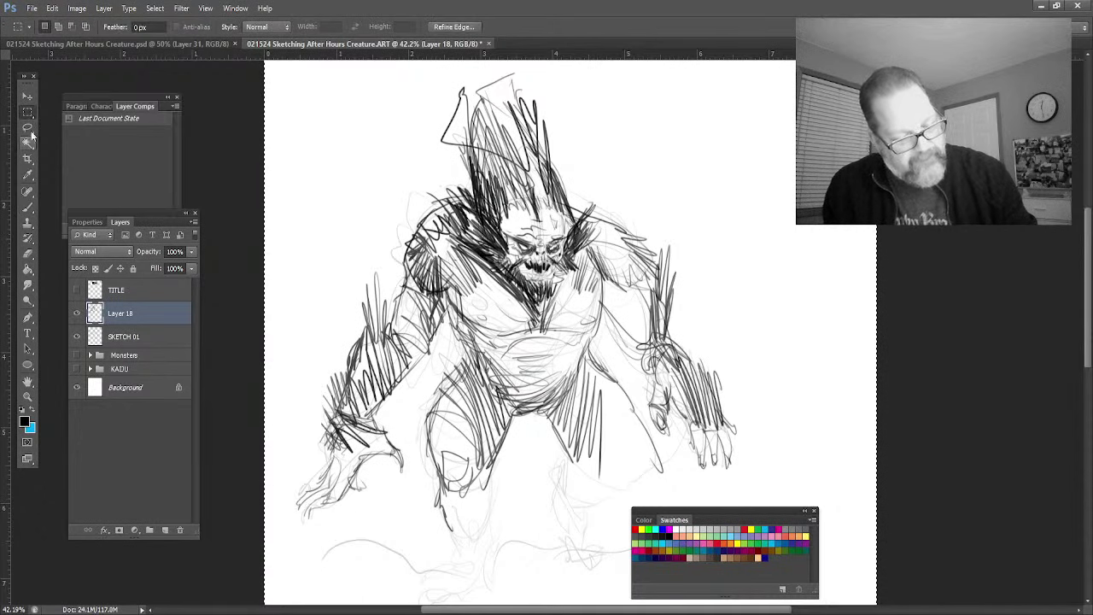
pyautogui.click(28, 129)
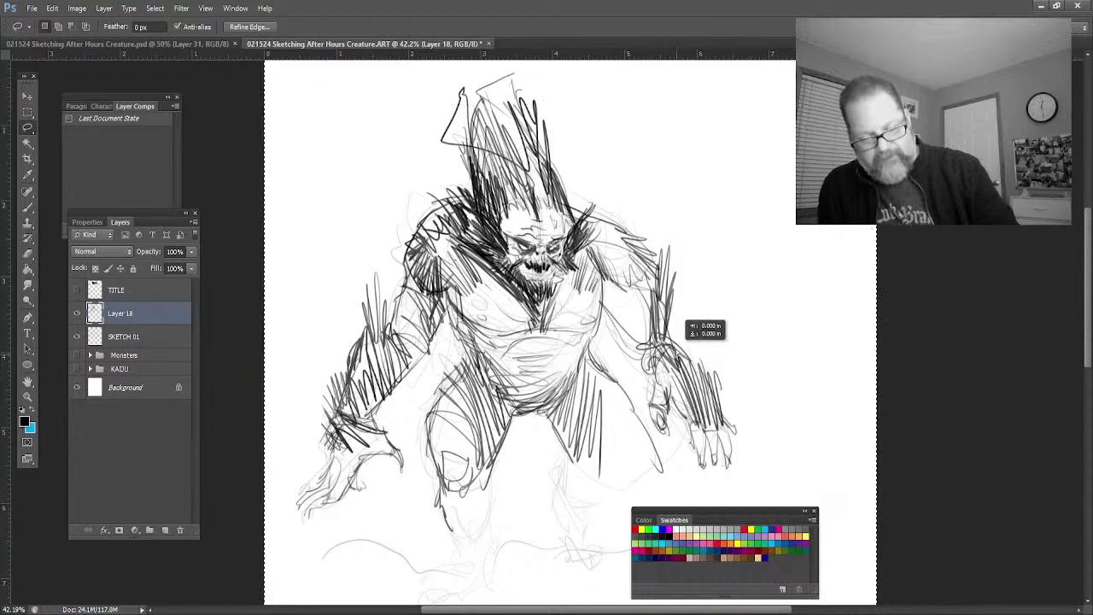
pyautogui.click(681, 346)
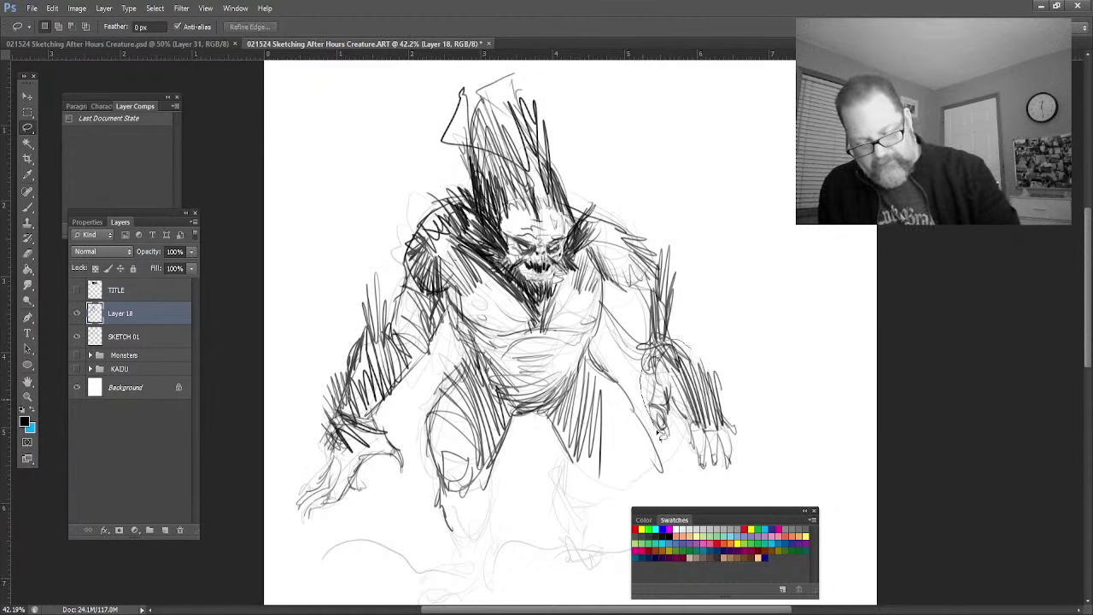
pyautogui.moveTo(658, 433)
pyautogui.mouseDown()
pyautogui.moveTo(704, 327)
pyautogui.moveTo(696, 335)
pyautogui.mouseUp()
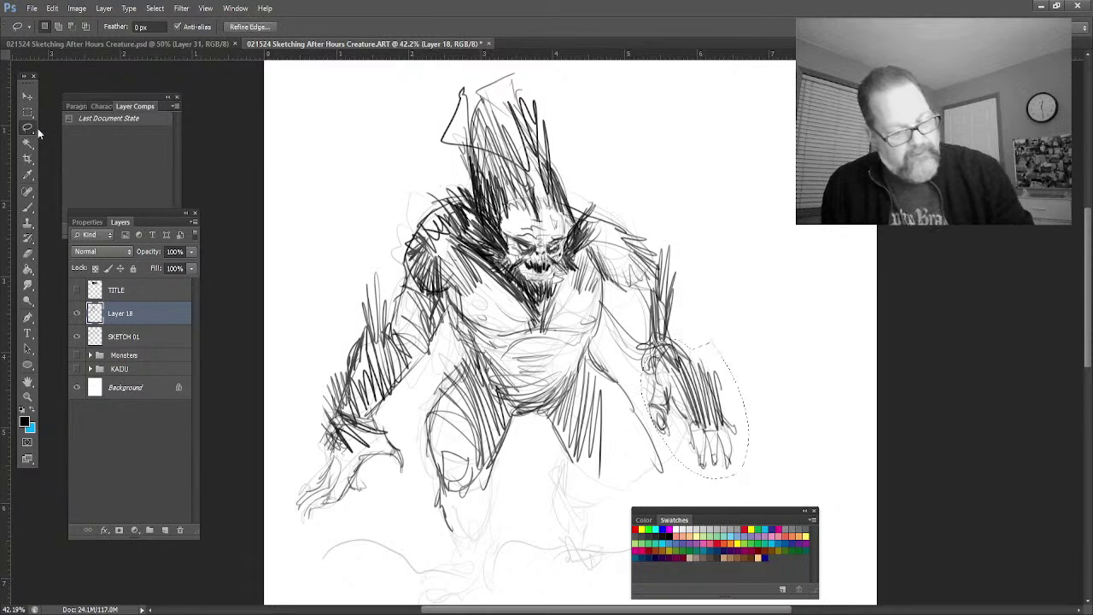
pyautogui.click(27, 96)
pyautogui.moveTo(683, 428)
pyautogui.mouseDown()
pyautogui.moveTo(720, 457)
pyautogui.moveTo(725, 467)
pyautogui.moveTo(709, 471)
pyautogui.mouseUp()
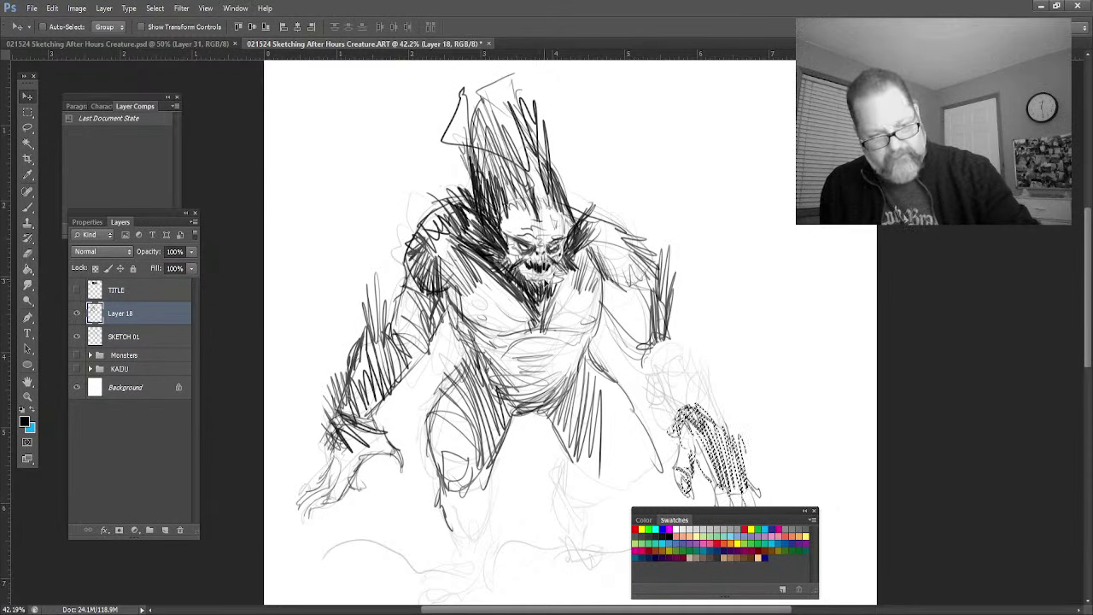
pyautogui.hotkey('ctrl', 'd')
pyautogui.moveTo(672, 415); pyautogui.dragTo(633, 345)
pyautogui.moveTo(439, 256)
pyautogui.mouseDown()
pyautogui.moveTo(448, 245)
pyautogui.moveTo(471, 289)
pyautogui.moveTo(471, 273)
pyautogui.moveTo(476, 304)
pyautogui.mouseUp()
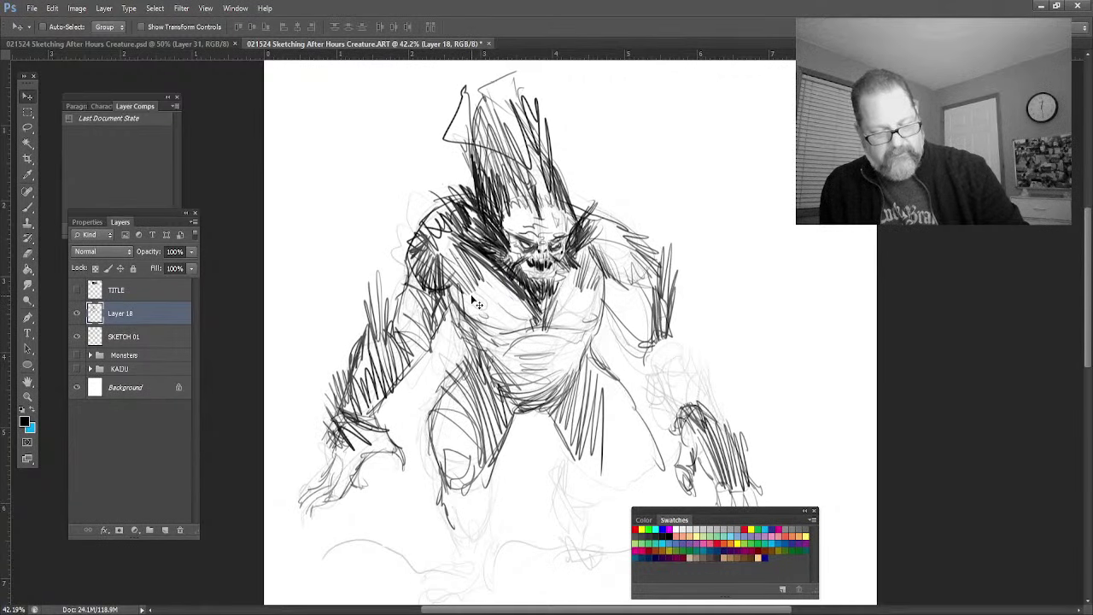
# Step: Redraw the right forearm to join the moved hand, filling it with long fur strokes up past the elbow
pyautogui.click(27, 206)
pyautogui.moveTo(624, 344)
pyautogui.mouseDown()
pyautogui.moveTo(668, 402)
pyautogui.moveTo(688, 350)
pyautogui.moveTo(726, 436)
pyautogui.moveTo(637, 366)
pyautogui.mouseUp()
pyautogui.moveTo(601, 282)
pyautogui.mouseDown()
pyautogui.moveTo(617, 334)
pyautogui.moveTo(676, 398)
pyautogui.mouseUp()
pyautogui.moveTo(680, 350)
pyautogui.mouseDown()
pyautogui.moveTo(699, 415)
pyautogui.moveTo(727, 431)
pyautogui.moveTo(666, 290)
pyautogui.moveTo(675, 256)
pyautogui.mouseUp()
pyautogui.moveTo(659, 220); pyautogui.dragTo(677, 337)
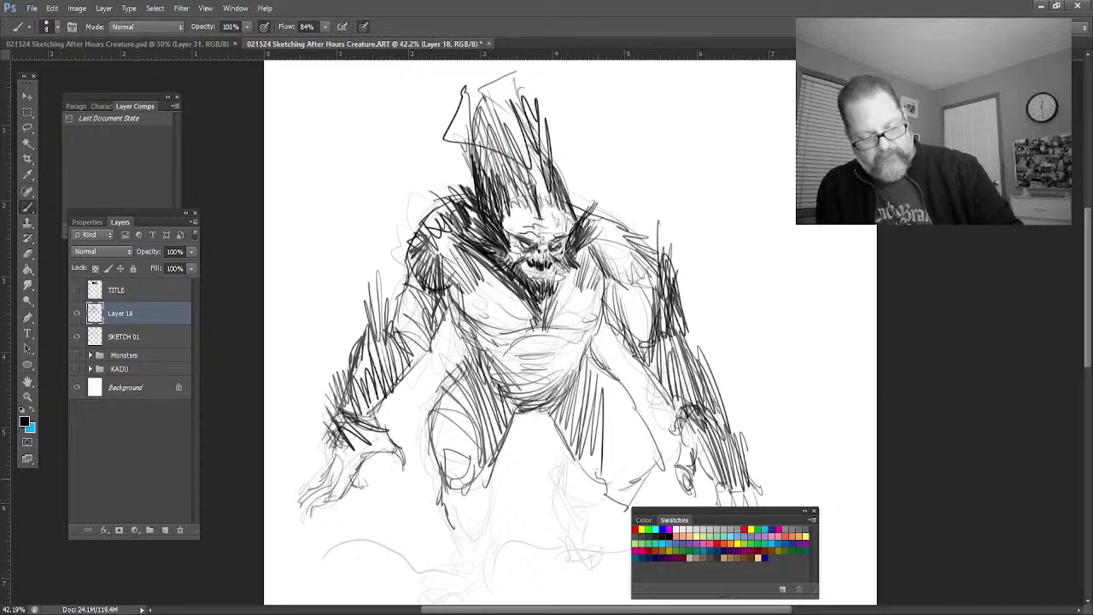
# Step: Outline the right knee, shin and foot, and complete the left lower leg and foot
pyautogui.moveTo(586, 455)
pyautogui.mouseDown()
pyautogui.moveTo(563, 484)
pyautogui.moveTo(589, 513)
pyautogui.mouseUp()
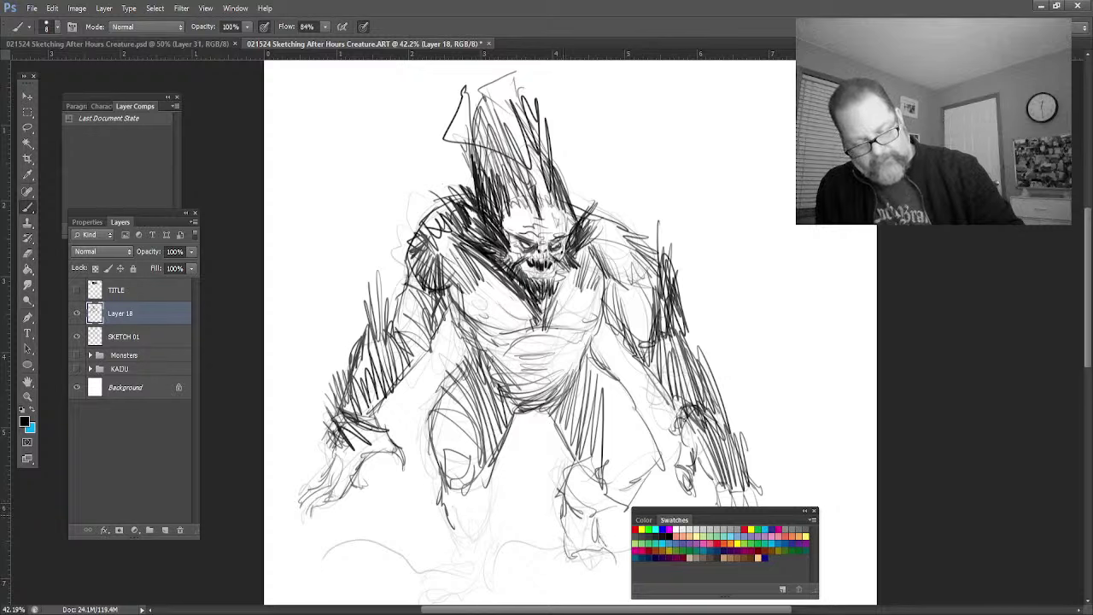
pyautogui.moveTo(563, 523); pyautogui.dragTo(584, 567)
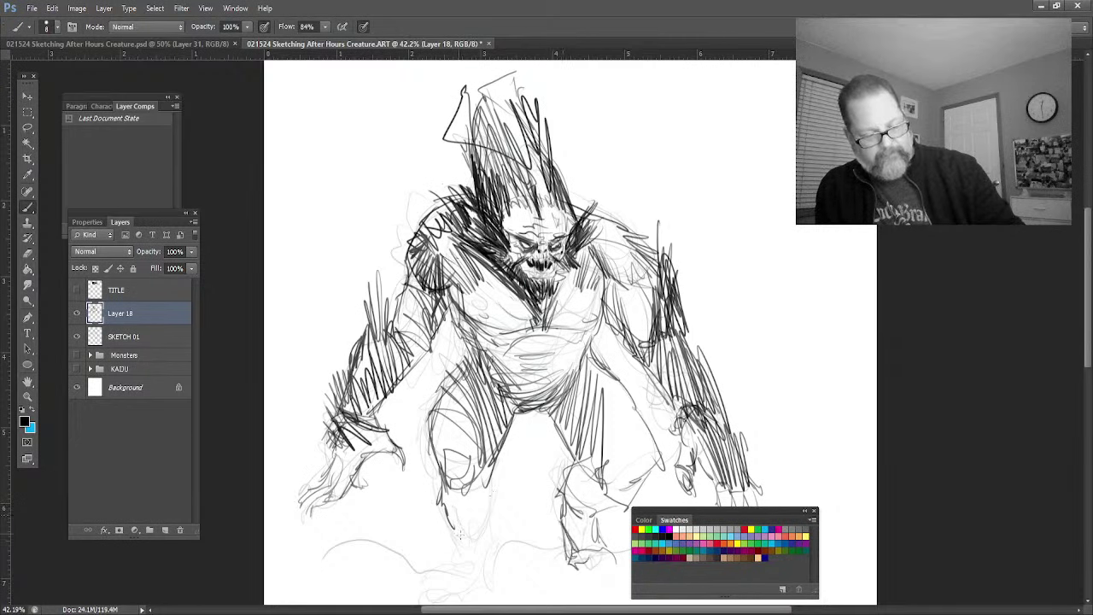
pyautogui.moveTo(483, 491)
pyautogui.mouseDown()
pyautogui.moveTo(458, 535)
pyautogui.moveTo(469, 590)
pyautogui.mouseUp()
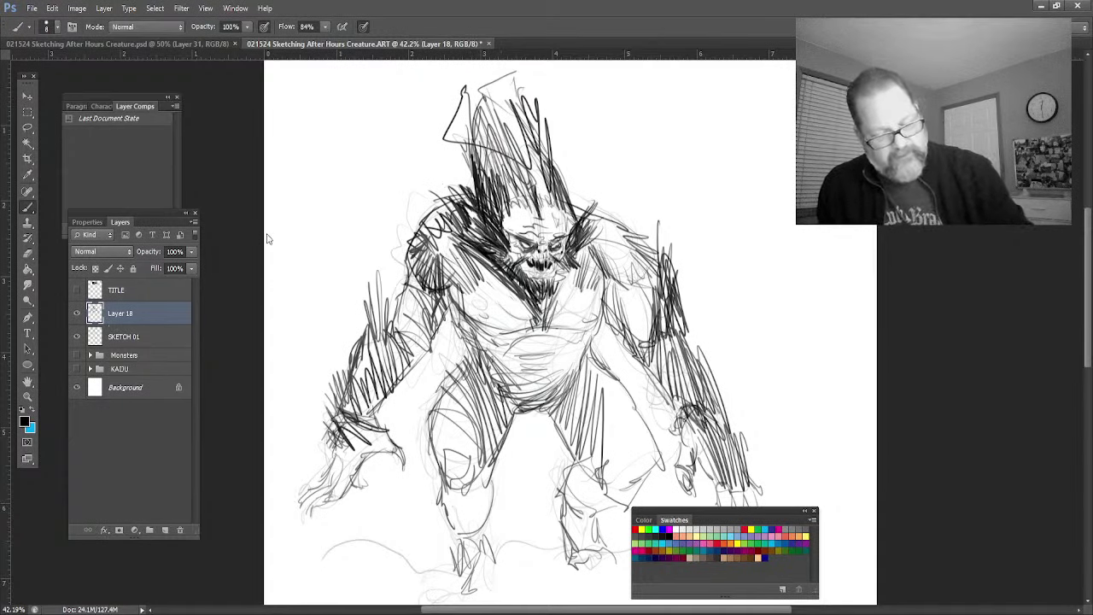
# Step: Create a new layer above Layer 18 and shade the left thigh, knee and shin with a size 31 brush
pyautogui.hotkey('ctrl', 'shift', 'alt', 'n')
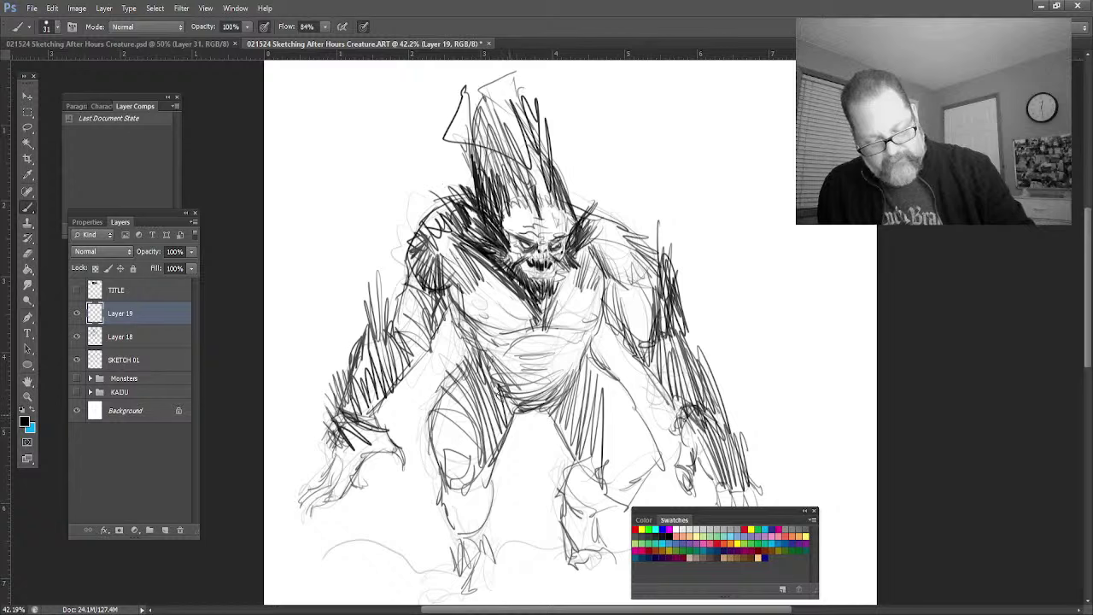
pyautogui.moveTo(511, 367); pyautogui.dragTo(470, 436)
pyautogui.moveTo(504, 397)
pyautogui.mouseDown()
pyautogui.moveTo(472, 446)
pyautogui.moveTo(478, 460)
pyautogui.mouseUp()
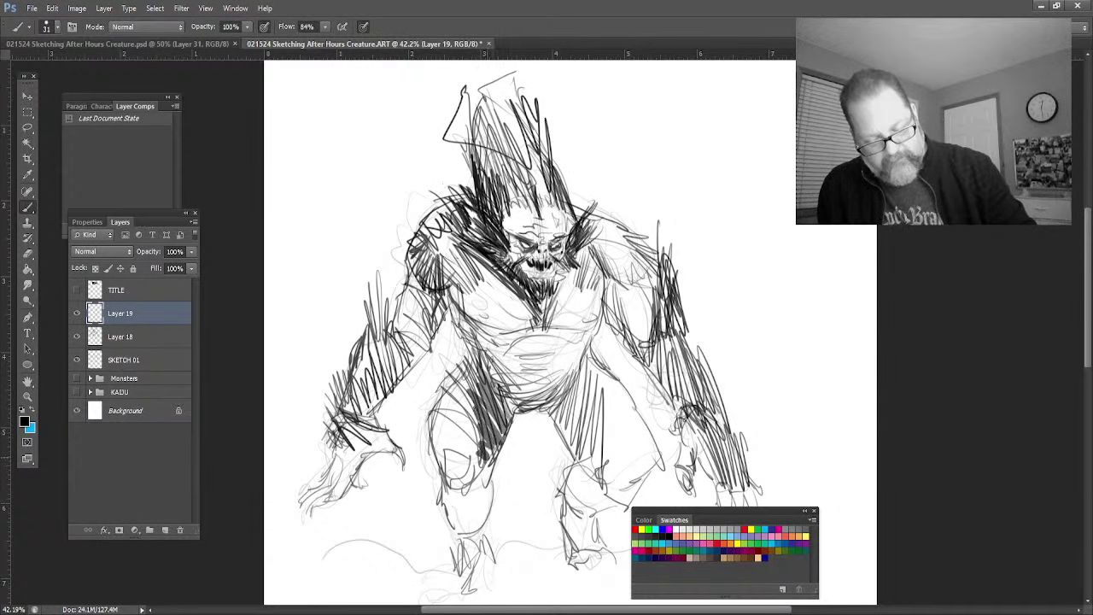
pyautogui.moveTo(482, 364)
pyautogui.mouseDown()
pyautogui.moveTo(453, 405)
pyautogui.moveTo(474, 485)
pyautogui.moveTo(441, 502)
pyautogui.moveTo(451, 504)
pyautogui.mouseUp()
pyautogui.moveTo(487, 514); pyautogui.dragTo(467, 538)
pyautogui.moveTo(490, 487); pyautogui.dragTo(480, 529)
pyautogui.moveTo(512, 417); pyautogui.dragTo(484, 518)
# Step: Add broad shadow strokes beneath the lower belly and under the center of the chest
pyautogui.moveTo(547, 392); pyautogui.dragTo(499, 407)
pyautogui.moveTo(547, 381); pyautogui.dragTo(488, 405)
pyautogui.moveTo(539, 328); pyautogui.dragTo(500, 340)
pyautogui.moveTo(544, 301); pyautogui.dragTo(512, 333)
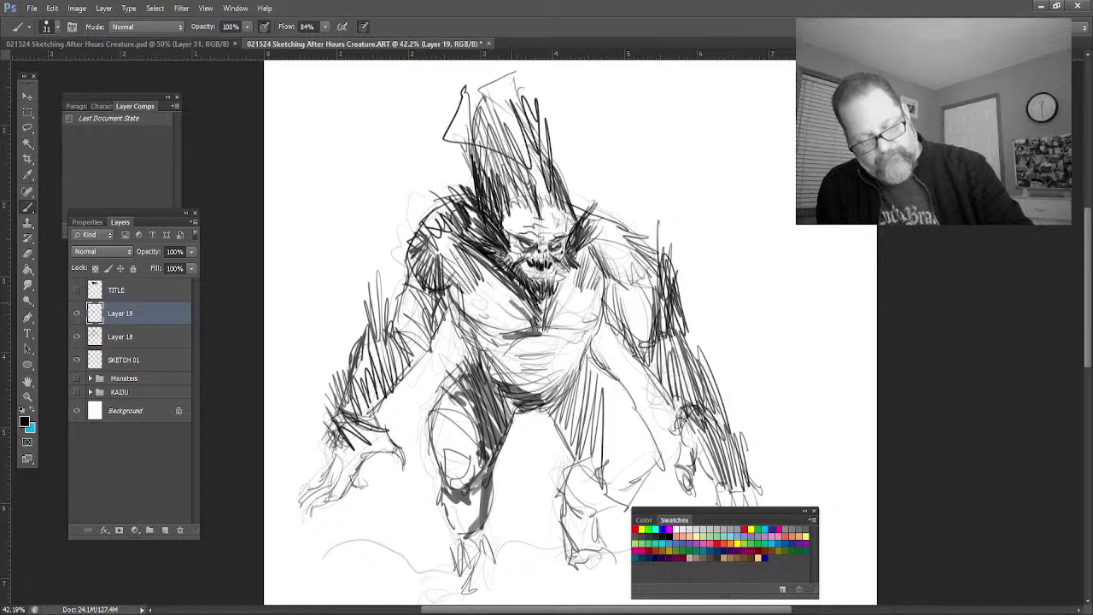
# Step: Shade the left side of the chest beside the beard and continue the shadow down the left flank
pyautogui.moveTo(547, 280)
pyautogui.mouseDown()
pyautogui.moveTo(497, 333)
pyautogui.moveTo(504, 313)
pyautogui.mouseUp()
pyautogui.moveTo(497, 248)
pyautogui.mouseDown()
pyautogui.moveTo(445, 304)
pyautogui.moveTo(448, 329)
pyautogui.moveTo(463, 331)
pyautogui.mouseUp()
pyautogui.moveTo(492, 317); pyautogui.dragTo(465, 352)
pyautogui.moveTo(496, 341); pyautogui.dragTo(474, 378)
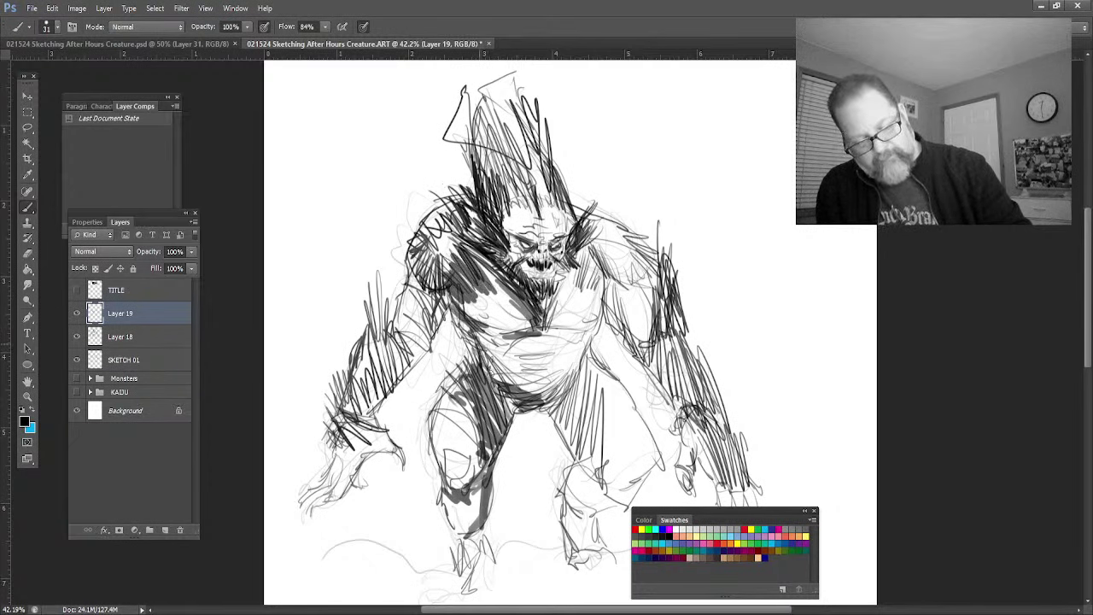
# Step: Shade the left arm with broad dark strokes from the armpit down the forearm to the wrist and hand
pyautogui.moveTo(449, 279); pyautogui.dragTo(395, 381)
pyautogui.moveTo(401, 340)
pyautogui.mouseDown()
pyautogui.moveTo(377, 403)
pyautogui.moveTo(345, 439)
pyautogui.mouseUp()
pyautogui.moveTo(362, 401); pyautogui.dragTo(347, 446)
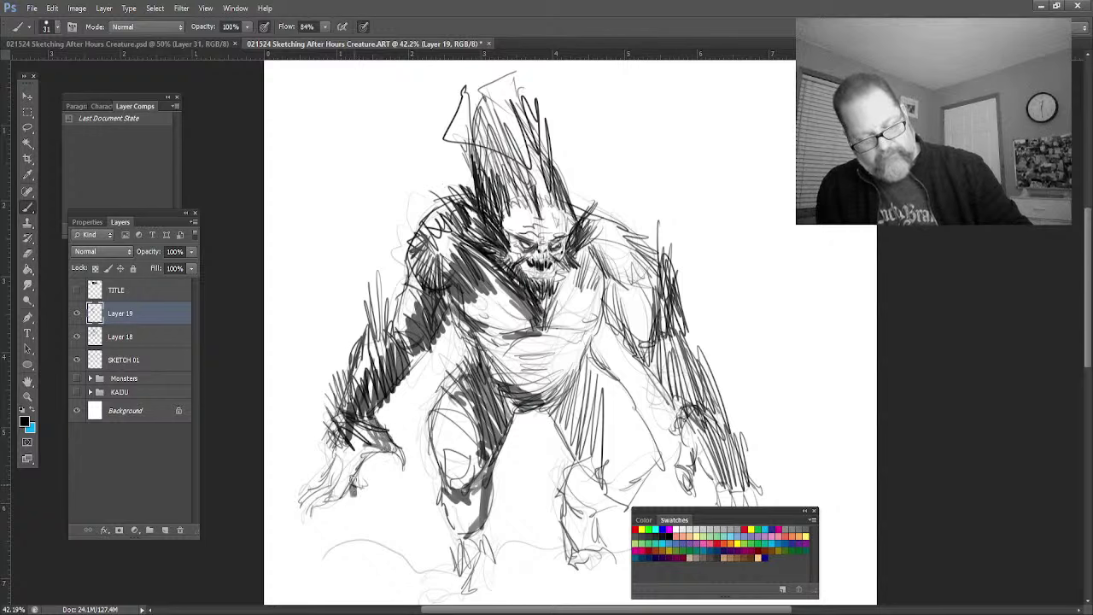
# Step: Darken the base of the crest above the forehead and add shadow strokes to the left shoulder
pyautogui.moveTo(491, 218)
pyautogui.mouseDown()
pyautogui.moveTo(494, 147)
pyautogui.moveTo(538, 201)
pyautogui.moveTo(547, 171)
pyautogui.moveTo(568, 214)
pyautogui.mouseUp()
pyautogui.moveTo(431, 232); pyautogui.dragTo(412, 270)
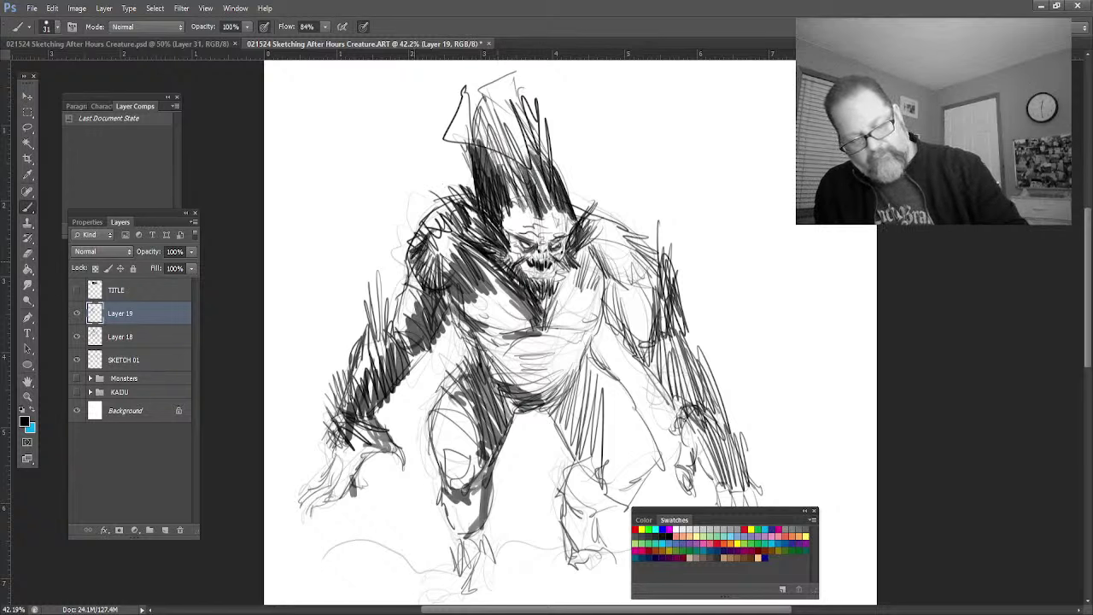
# Step: Shade the right side of the chest and lay broad shadow strokes down the right arm to the hand
pyautogui.moveTo(571, 248); pyautogui.dragTo(615, 334)
pyautogui.moveTo(606, 295)
pyautogui.mouseDown()
pyautogui.moveTo(656, 361)
pyautogui.moveTo(662, 346)
pyautogui.mouseUp()
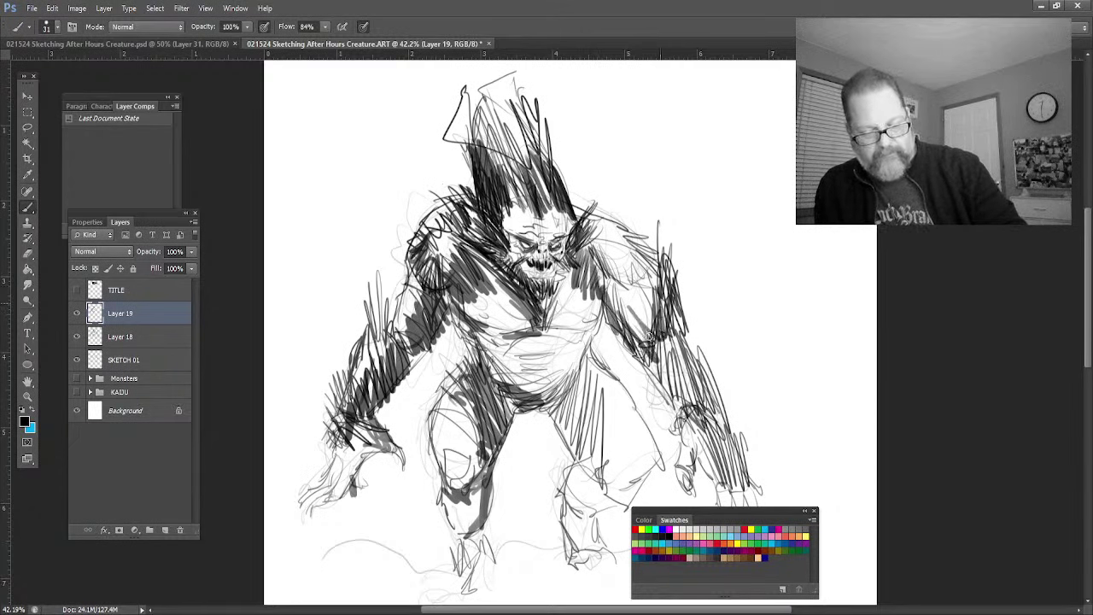
pyautogui.moveTo(654, 297)
pyautogui.mouseDown()
pyautogui.moveTo(673, 387)
pyautogui.moveTo(696, 406)
pyautogui.moveTo(662, 343)
pyautogui.mouseUp()
pyautogui.moveTo(609, 261)
pyautogui.mouseDown()
pyautogui.moveTo(640, 325)
pyautogui.moveTo(632, 284)
pyautogui.moveTo(642, 333)
pyautogui.mouseUp()
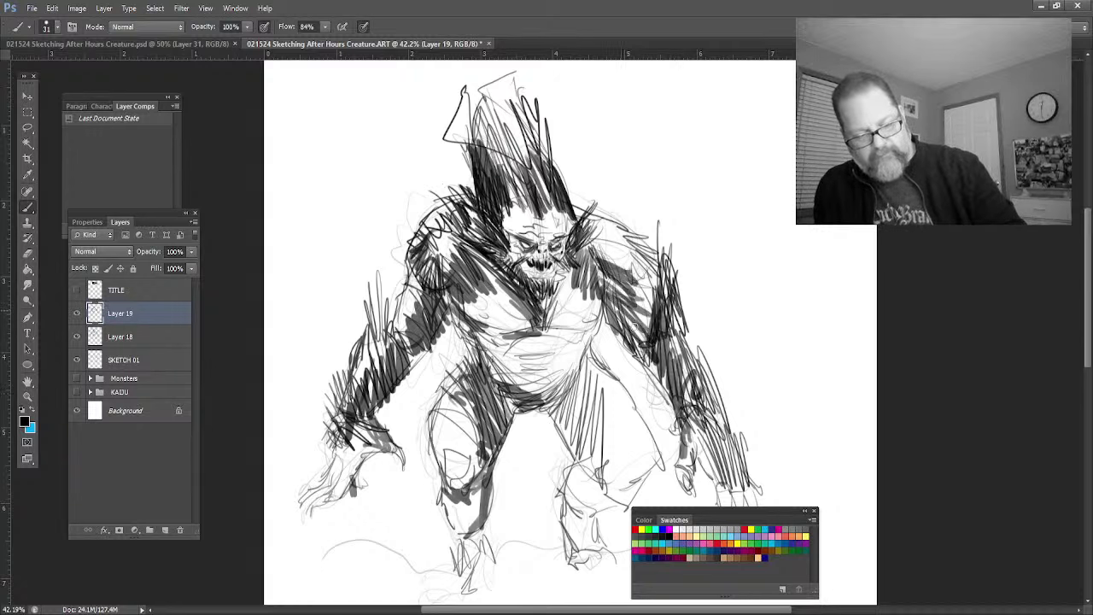
pyautogui.moveTo(615, 295); pyautogui.dragTo(636, 354)
# Step: Shade the right edge of the torso and fill the right thigh with broad dark strokes
pyautogui.moveTo(593, 268)
pyautogui.mouseDown()
pyautogui.moveTo(608, 301)
pyautogui.moveTo(584, 439)
pyautogui.mouseUp()
pyautogui.moveTo(580, 362)
pyautogui.mouseDown()
pyautogui.moveTo(598, 444)
pyautogui.moveTo(619, 463)
pyautogui.mouseUp()
pyautogui.moveTo(620, 388); pyautogui.dragTo(640, 480)
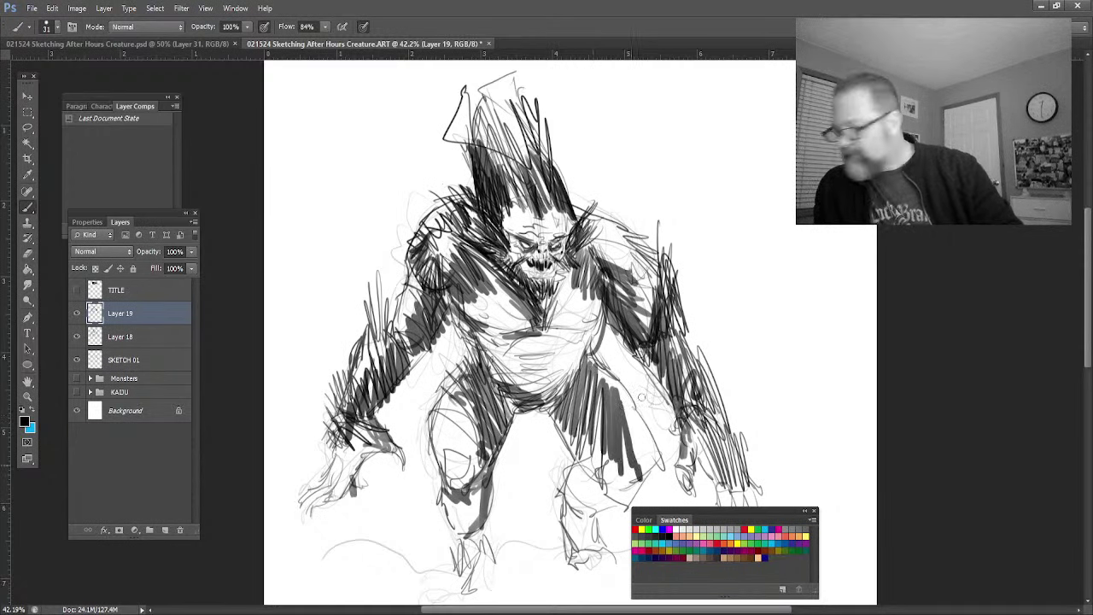
pyautogui.moveTo(601, 365); pyautogui.dragTo(655, 465)
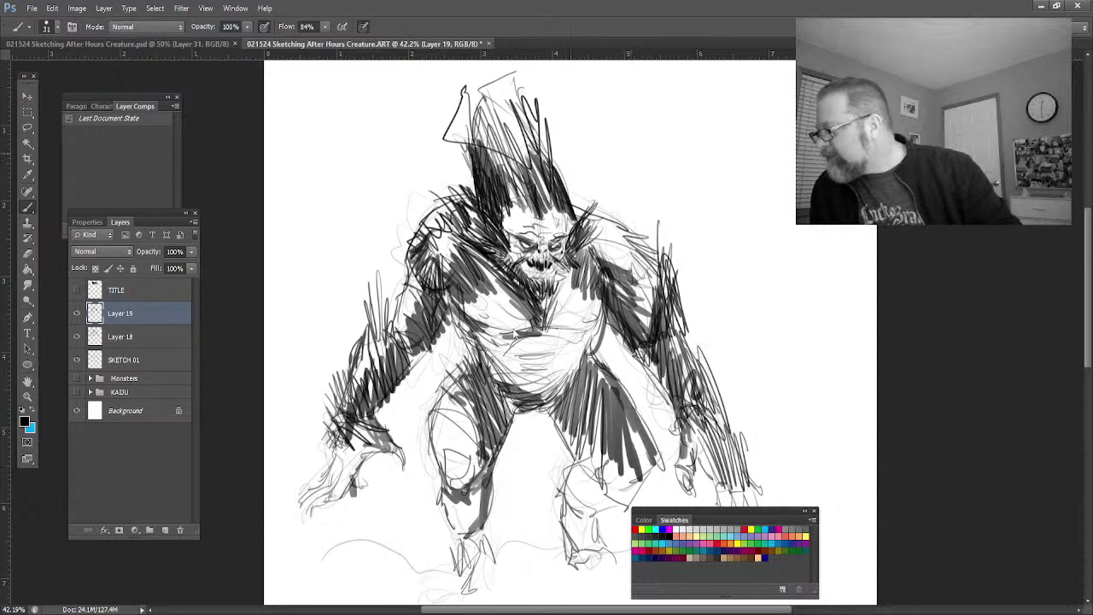
# Step: Continue the shadow down the right knee and shin to the foot, and shade the left foot
pyautogui.moveTo(555, 408); pyautogui.dragTo(585, 468)
pyautogui.moveTo(565, 427); pyautogui.dragTo(620, 513)
pyautogui.moveTo(607, 471)
pyautogui.mouseDown()
pyautogui.moveTo(598, 514)
pyautogui.moveTo(586, 504)
pyautogui.mouseUp()
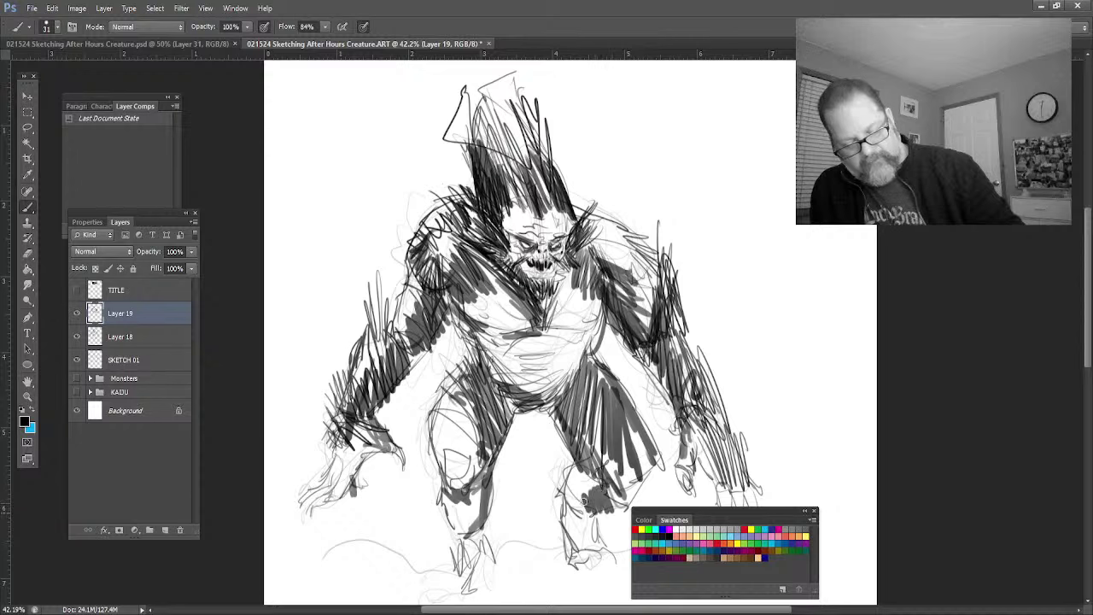
pyautogui.moveTo(623, 453); pyautogui.dragTo(610, 497)
pyautogui.moveTo(651, 437)
pyautogui.mouseDown()
pyautogui.moveTo(588, 550)
pyautogui.moveTo(567, 554)
pyautogui.mouseUp()
pyautogui.moveTo(582, 537); pyautogui.dragTo(569, 567)
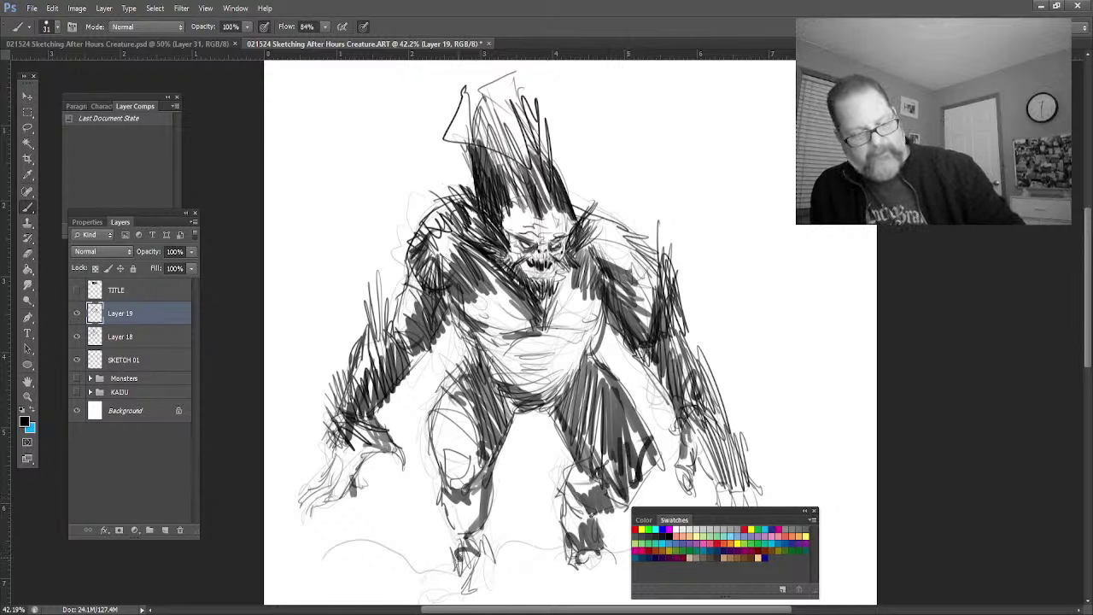
pyautogui.moveTo(461, 537); pyautogui.dragTo(446, 566)
pyautogui.moveTo(458, 540); pyautogui.dragTo(443, 569)
# Step: Fill out the tall crest with dark hair strokes from its tips down to the forehead
pyautogui.moveTo(516, 167); pyautogui.dragTo(507, 196)
pyautogui.moveTo(499, 125); pyautogui.dragTo(483, 181)
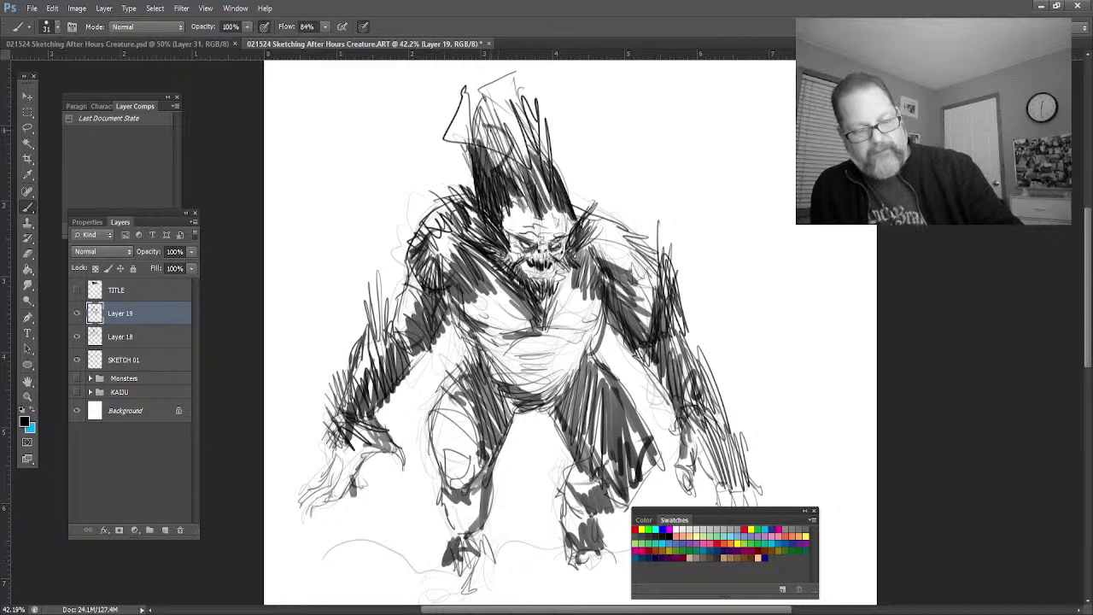
pyautogui.moveTo(485, 84); pyautogui.dragTo(475, 133)
pyautogui.moveTo(500, 104); pyautogui.dragTo(484, 171)
pyautogui.moveTo(444, 63); pyautogui.dragTo(474, 140)
pyautogui.moveTo(489, 84); pyautogui.dragTo(456, 149)
pyautogui.moveTo(521, 131); pyautogui.dragTo(496, 179)
pyautogui.moveTo(541, 148); pyautogui.dragTo(522, 179)
pyautogui.moveTo(538, 114); pyautogui.dragTo(518, 162)
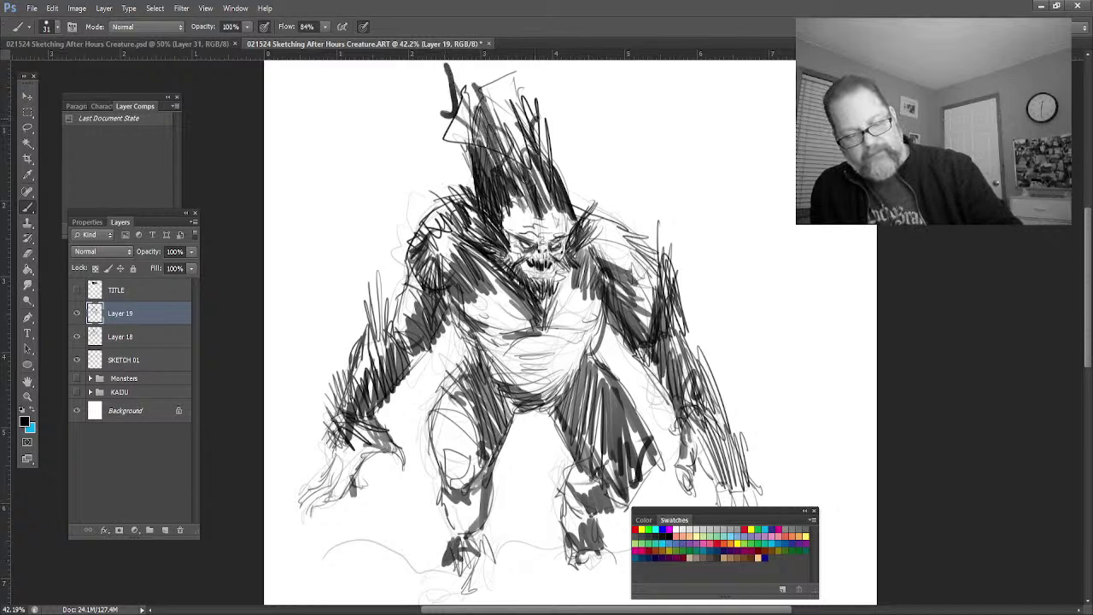
pyautogui.moveTo(543, 96); pyautogui.dragTo(517, 122)
pyautogui.moveTo(535, 89)
pyautogui.mouseDown()
pyautogui.moveTo(504, 121)
pyautogui.moveTo(507, 163)
pyautogui.mouseUp()
pyautogui.moveTo(532, 138)
pyautogui.mouseDown()
pyautogui.moveTo(494, 176)
pyautogui.moveTo(497, 196)
pyautogui.mouseUp()
pyautogui.moveTo(517, 186); pyautogui.dragTo(497, 217)
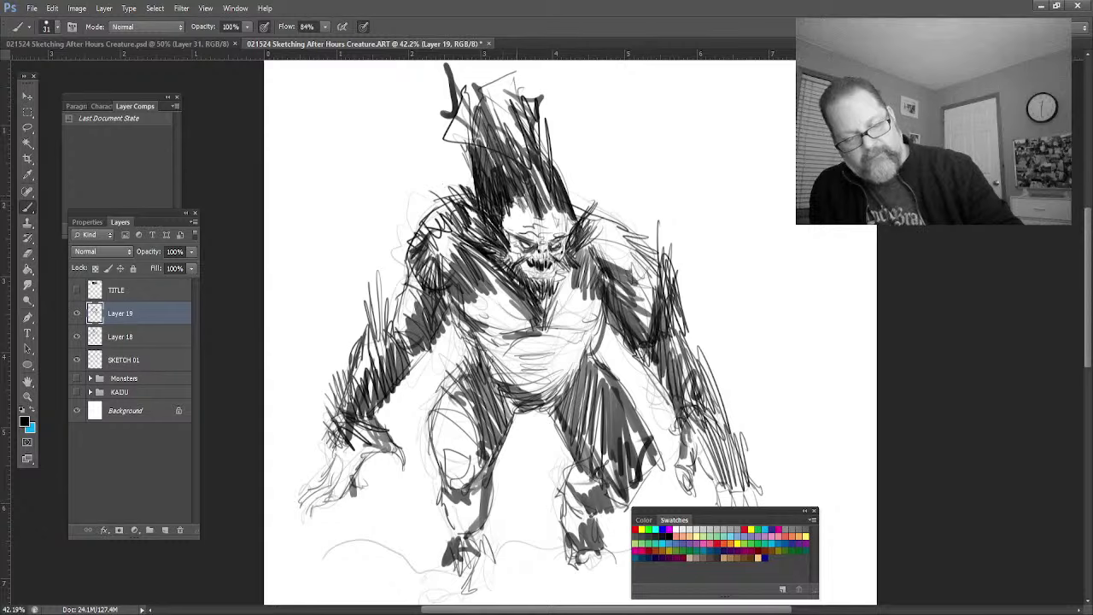
# Step: Shade the face with dark strokes in the eye sockets, on the nose bridge, in the beard and along the left side of the forehead
pyautogui.click(28, 395)
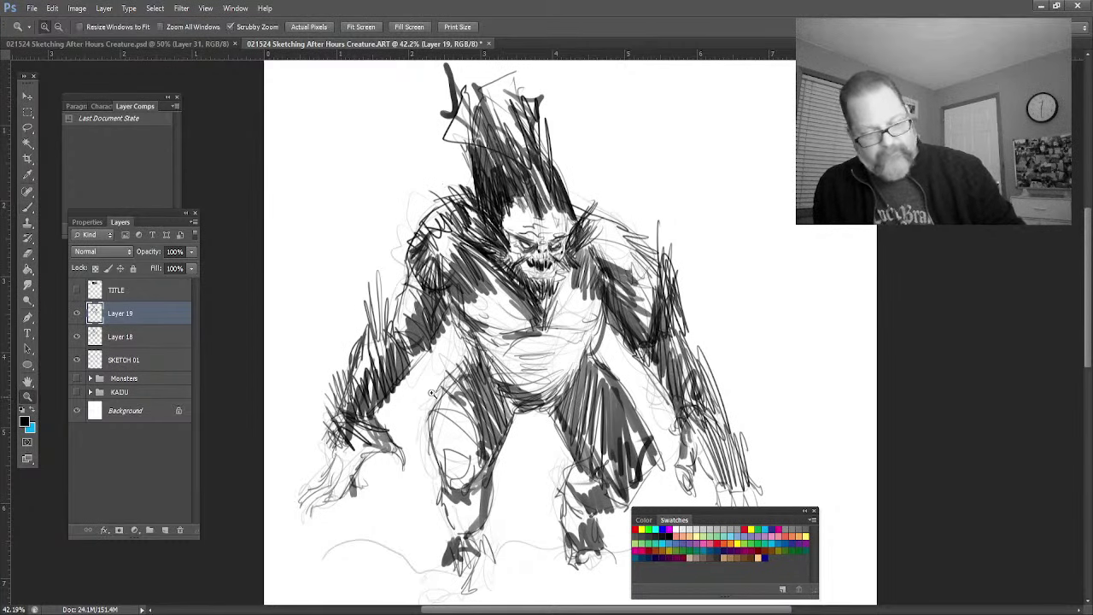
pyautogui.moveTo(485, 347); pyautogui.dragTo(545, 416)
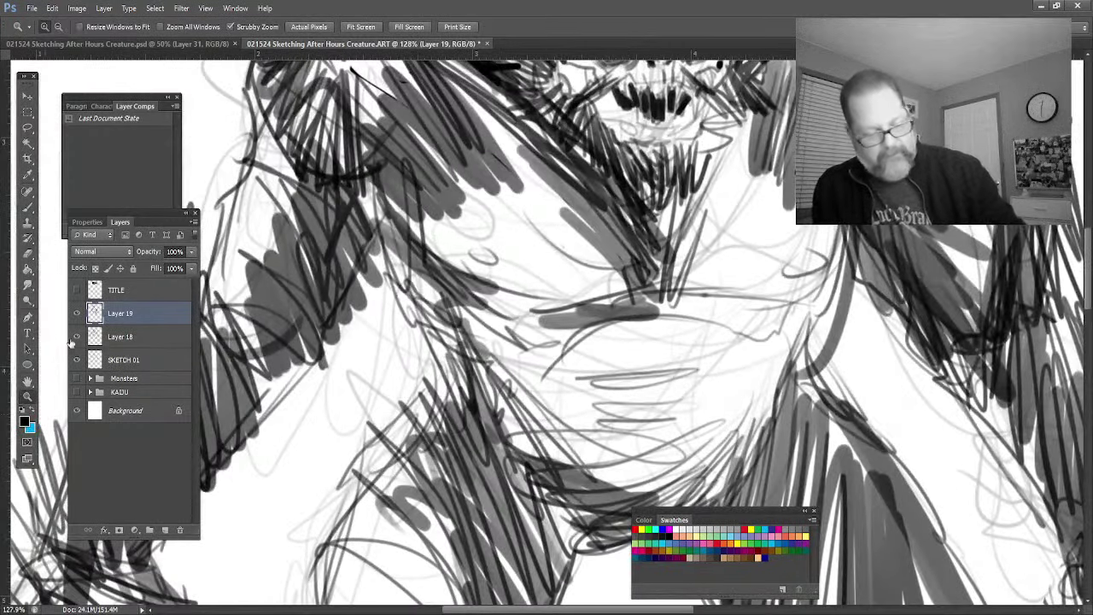
pyautogui.click(28, 384)
pyautogui.moveTo(677, 459); pyautogui.dragTo(646, 606)
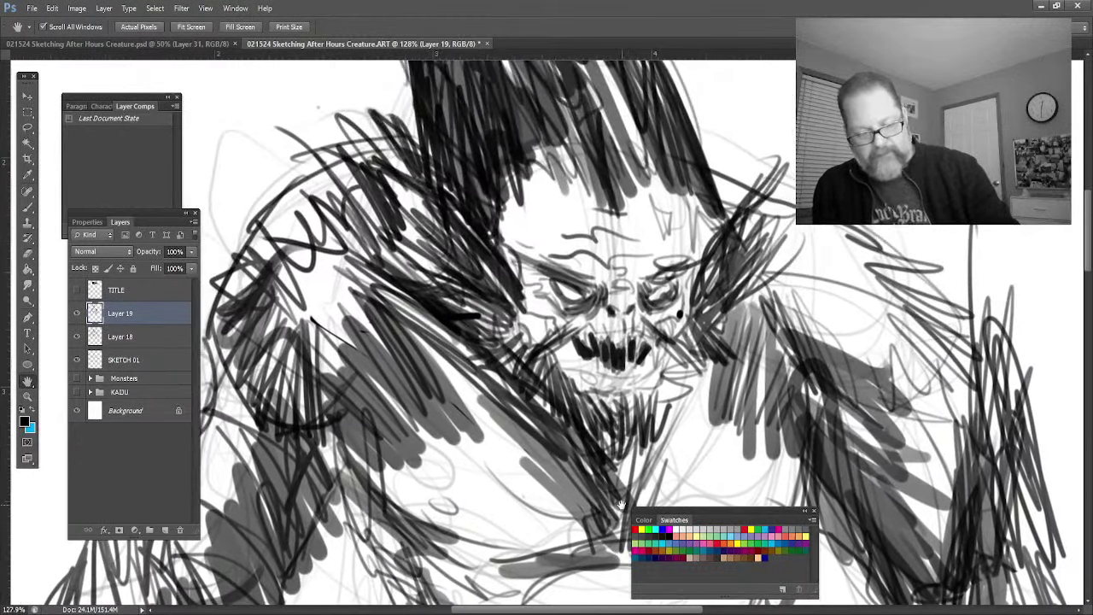
pyautogui.click(29, 208)
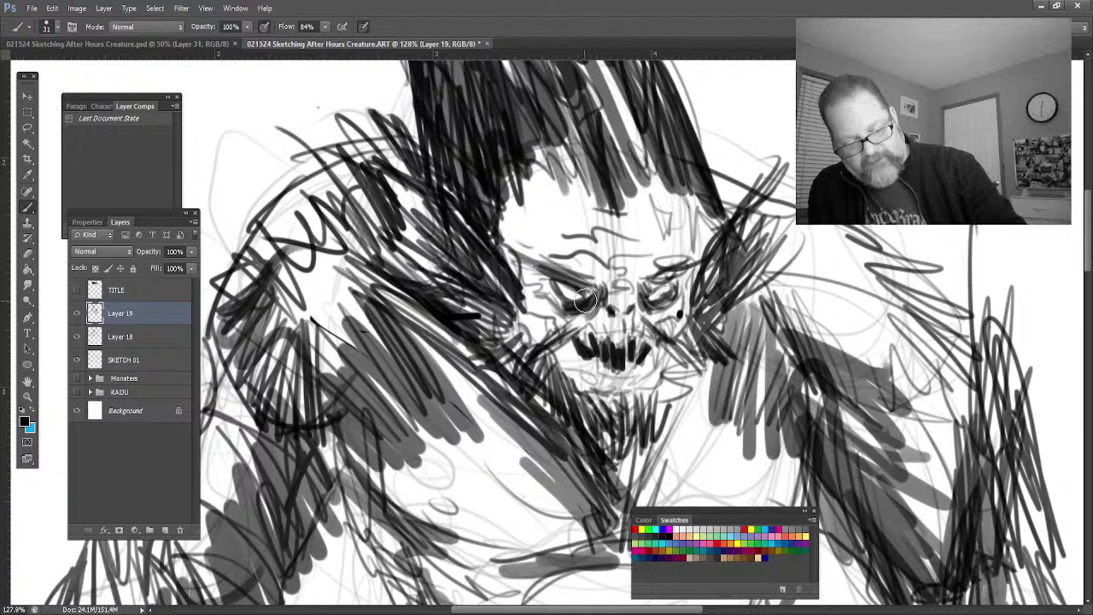
pyautogui.moveTo(571, 299)
pyautogui.mouseDown()
pyautogui.moveTo(547, 287)
pyautogui.moveTo(577, 295)
pyautogui.moveTo(553, 290)
pyautogui.moveTo(566, 303)
pyautogui.moveTo(589, 285)
pyautogui.moveTo(656, 290)
pyautogui.moveTo(674, 270)
pyautogui.mouseUp()
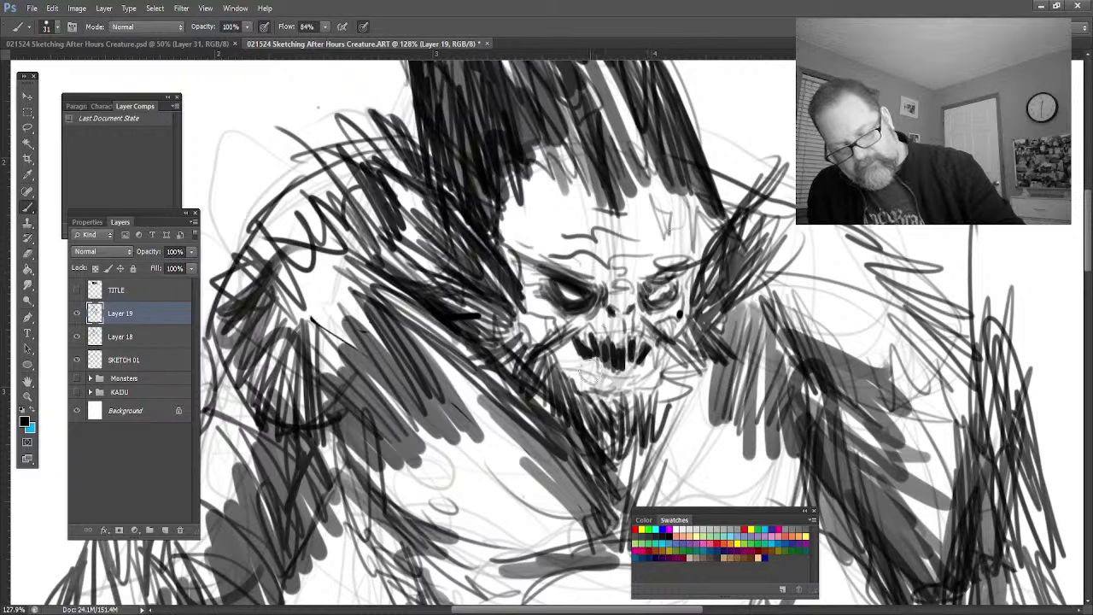
pyautogui.moveTo(620, 294); pyautogui.dragTo(616, 265)
pyautogui.moveTo(656, 295)
pyautogui.mouseDown()
pyautogui.moveTo(659, 311)
pyautogui.moveTo(675, 265)
pyautogui.moveTo(670, 277)
pyautogui.moveTo(658, 275)
pyautogui.mouseUp()
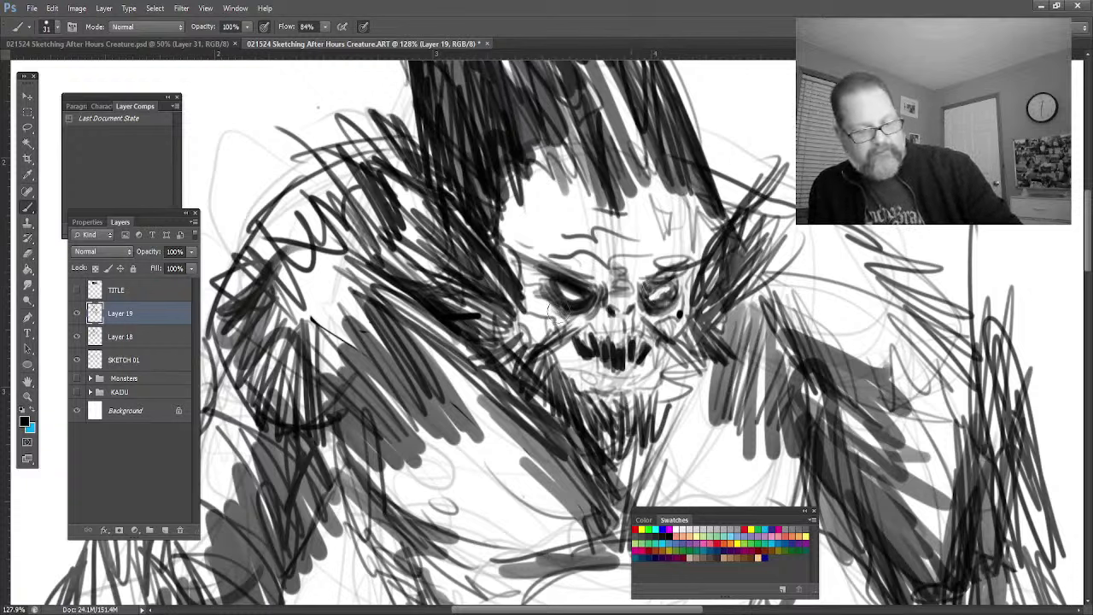
pyautogui.moveTo(608, 448)
pyautogui.mouseDown()
pyautogui.moveTo(684, 388)
pyautogui.moveTo(627, 504)
pyautogui.mouseUp()
pyautogui.moveTo(568, 205)
pyautogui.mouseDown()
pyautogui.moveTo(546, 171)
pyautogui.moveTo(539, 219)
pyautogui.moveTo(435, 282)
pyautogui.moveTo(410, 240)
pyautogui.moveTo(294, 212)
pyautogui.mouseUp()
# Step: Create a new layer directly above SKETCH 01, beneath the linework and shadow layers
pyautogui.click(26, 398)
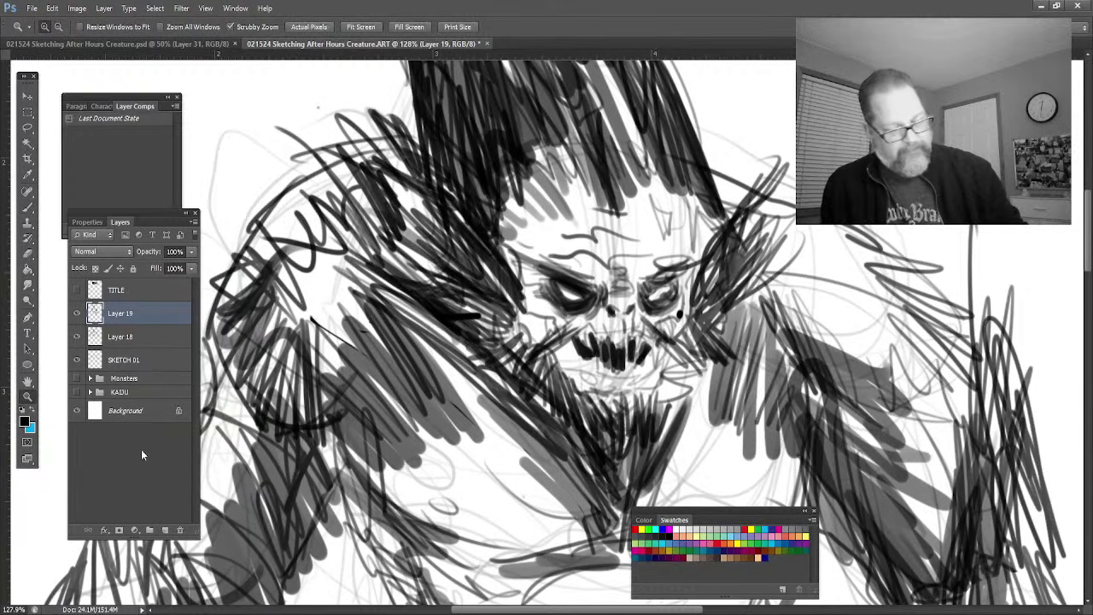
pyautogui.moveTo(344, 497); pyautogui.dragTo(272, 439)
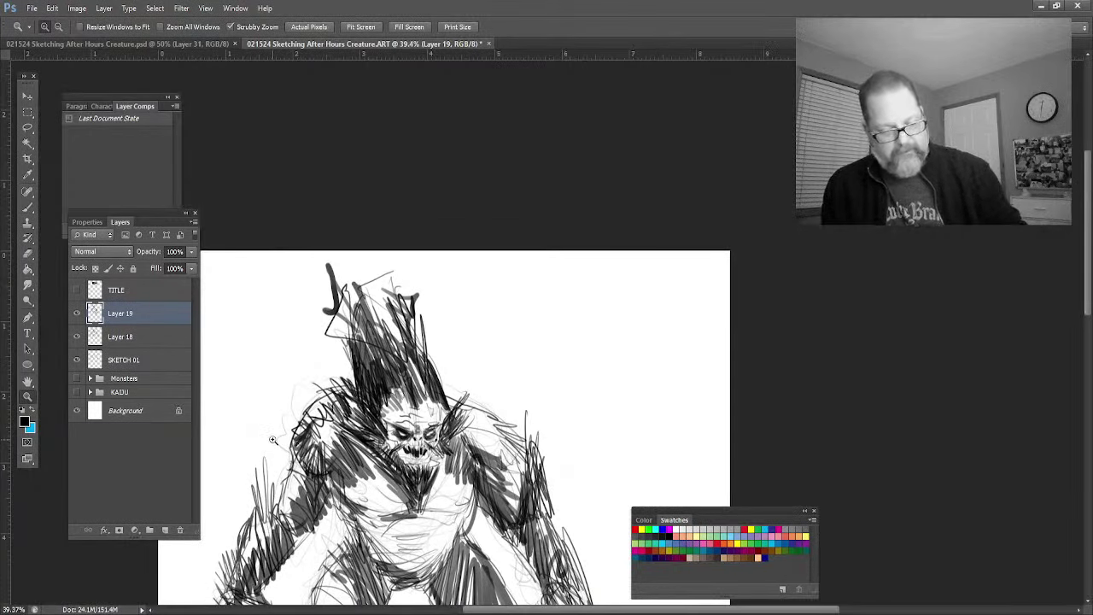
pyautogui.click(26, 383)
pyautogui.moveTo(378, 530); pyautogui.dragTo(479, 479)
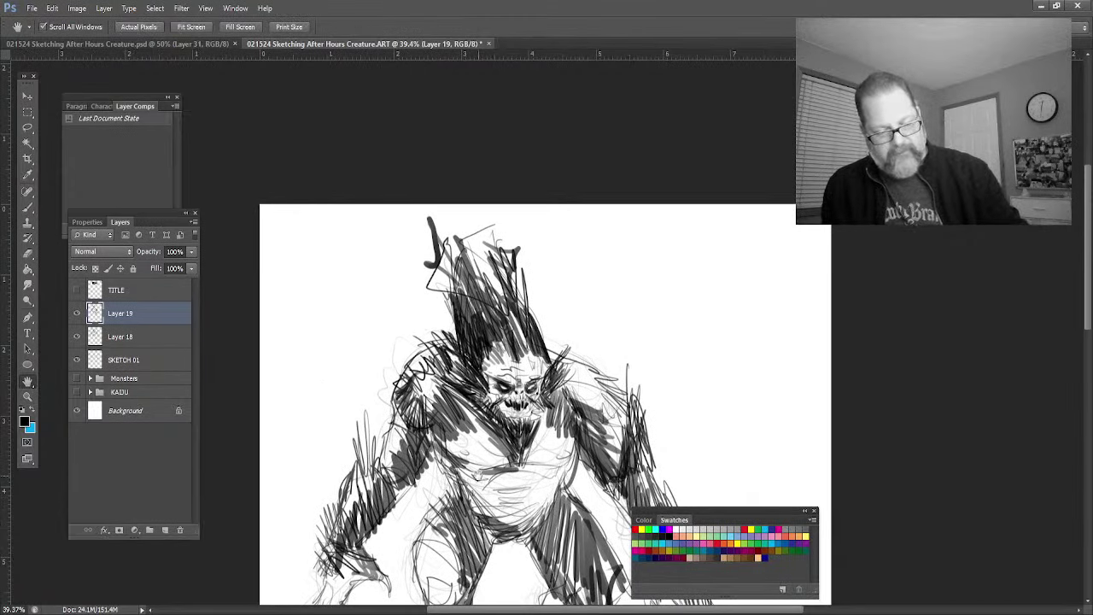
pyautogui.click(121, 364)
pyautogui.moveTo(192, 215); pyautogui.dragTo(190, 203)
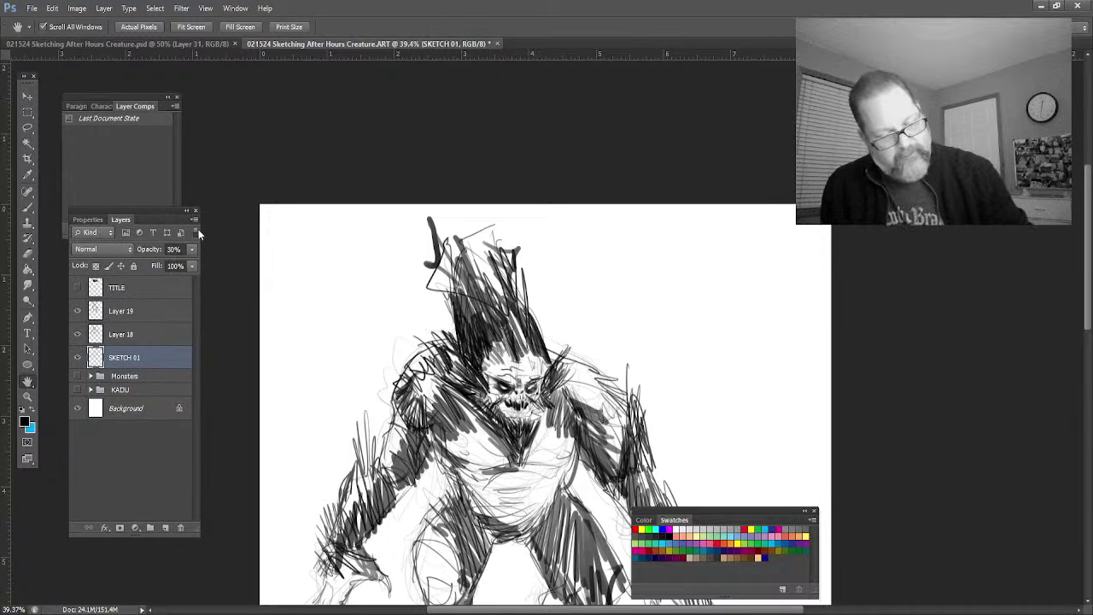
pyautogui.moveTo(194, 219)
pyautogui.mouseDown()
pyautogui.moveTo(195, 229)
pyautogui.moveTo(197, 220)
pyautogui.mouseUp()
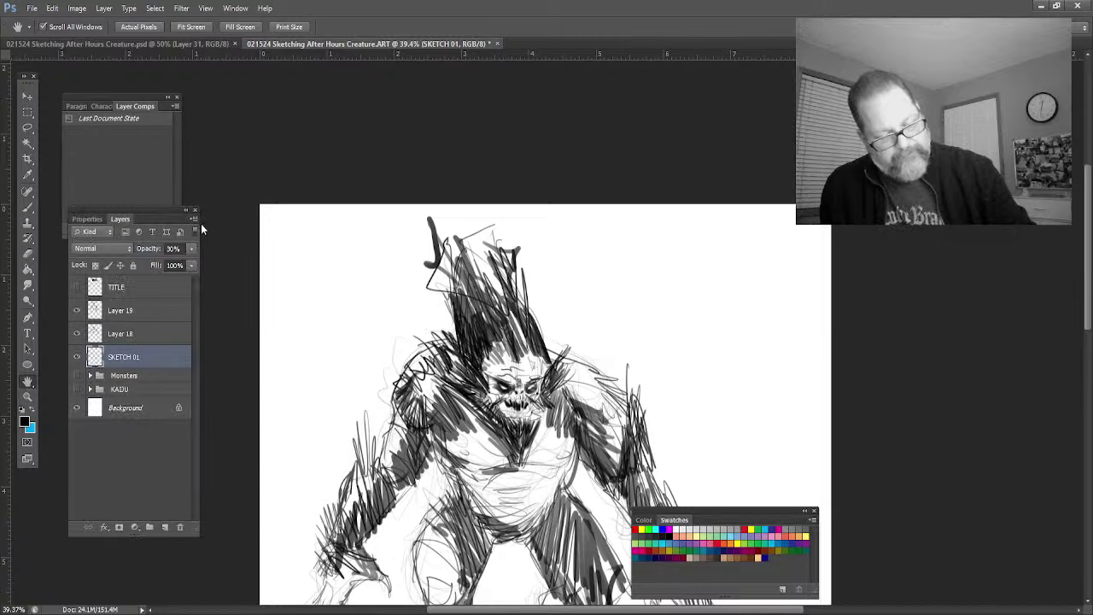
pyautogui.hotkey('ctrl', 'shift', 'alt', 'n')
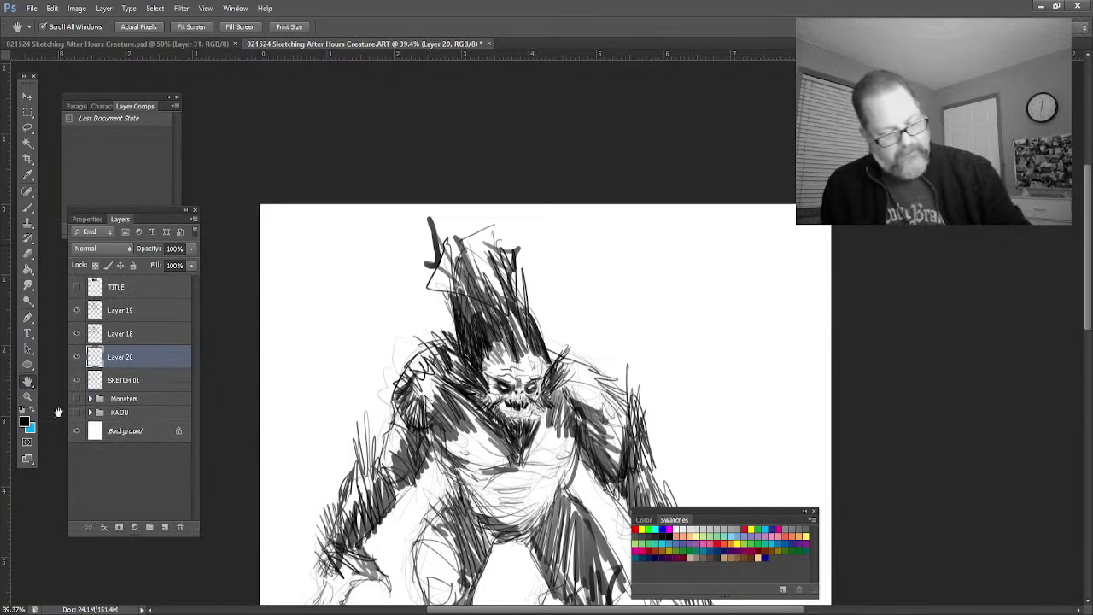
# Step: Try painting a broad grey backdrop behind the creature's left side on Layer 20 with a size 98 brush and a sampled dark grey
pyautogui.press('i')
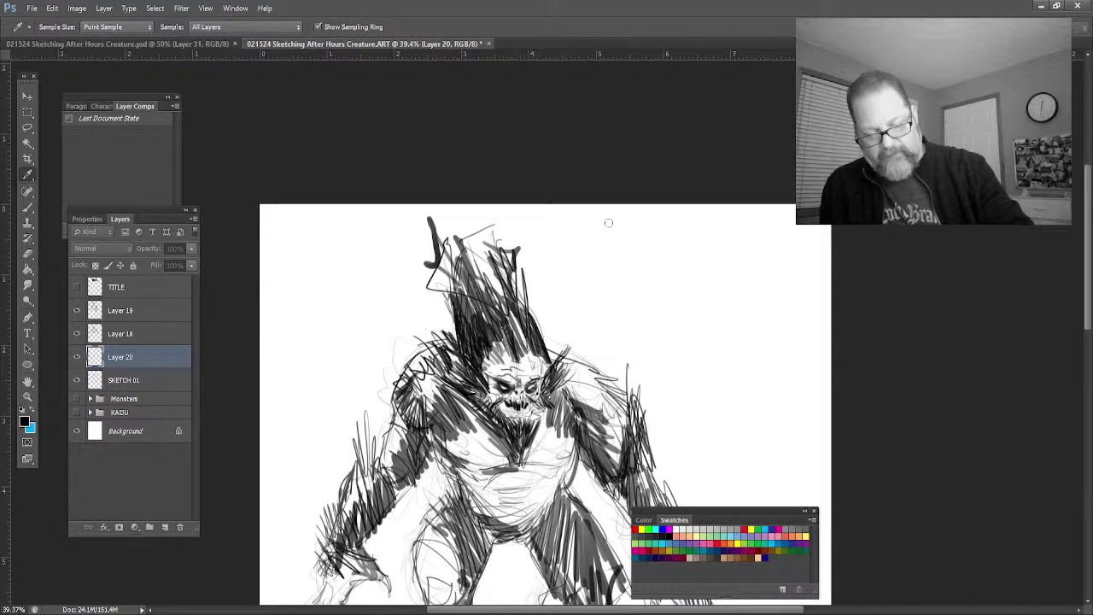
pyautogui.press('h')
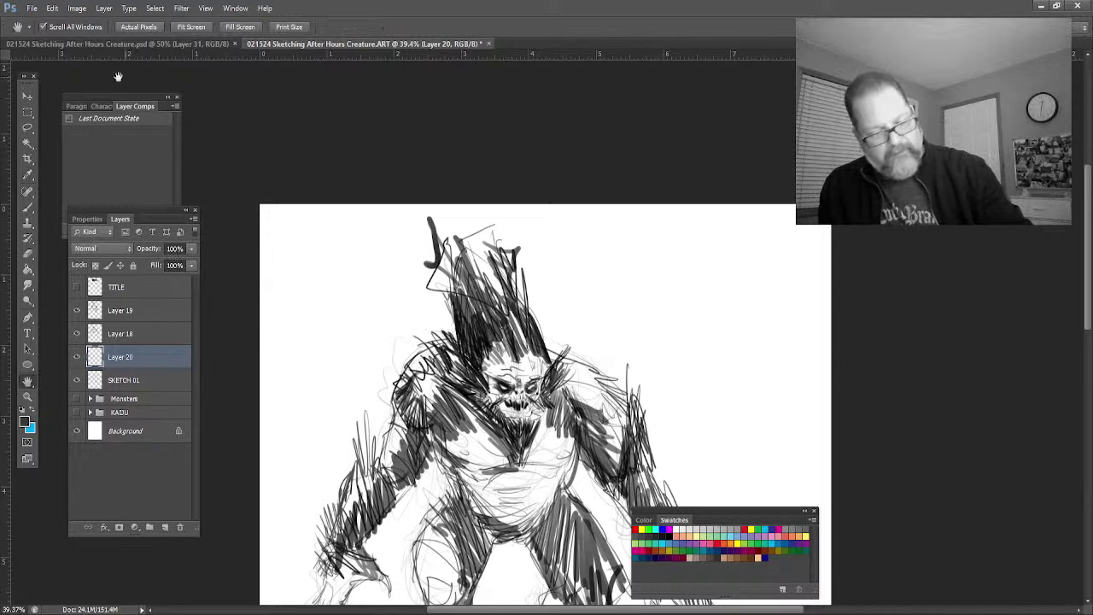
pyautogui.click(28, 207)
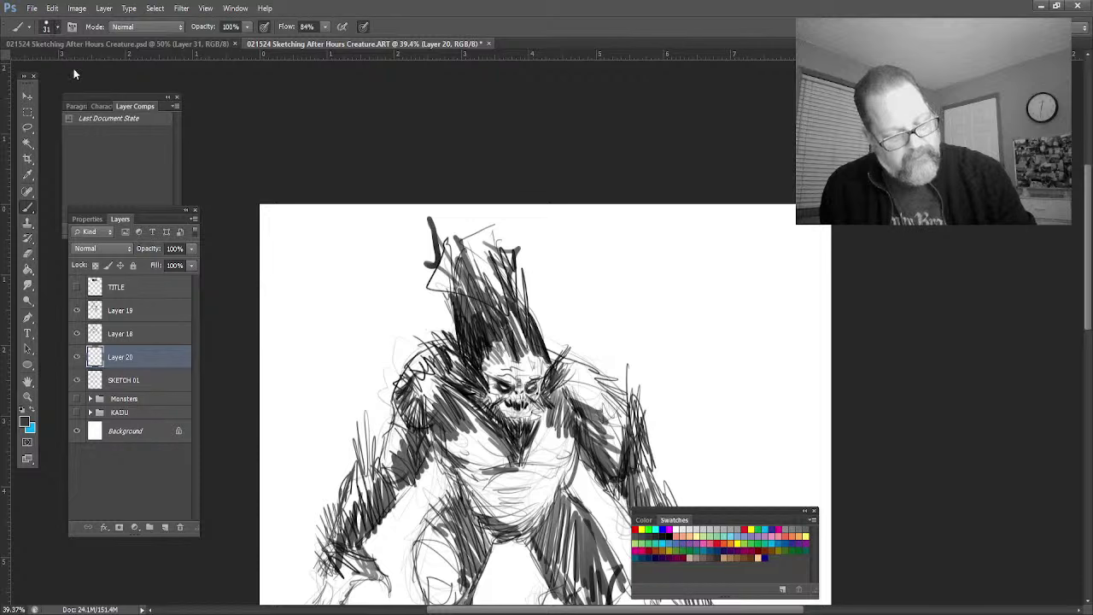
pyautogui.press(']')
pyautogui.press(']')
pyautogui.press(']')
pyautogui.press(']')
pyautogui.press(']')
pyautogui.press(']')
pyautogui.press(']')
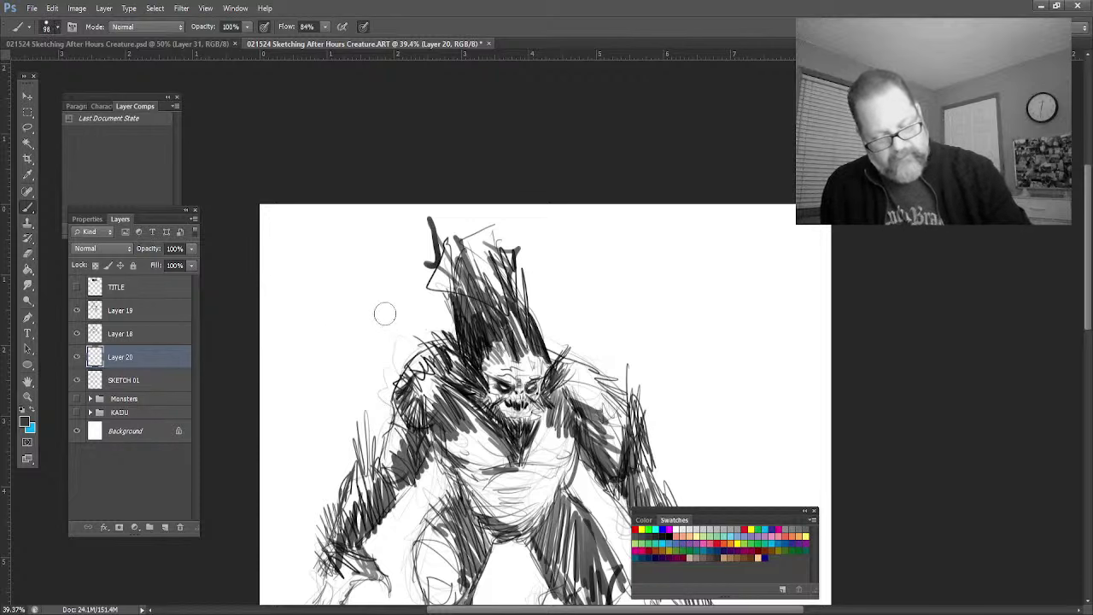
pyautogui.moveTo(385, 313)
pyautogui.mouseDown()
pyautogui.moveTo(400, 275)
pyautogui.moveTo(448, 292)
pyautogui.moveTo(452, 340)
pyautogui.moveTo(395, 389)
pyautogui.moveTo(391, 358)
pyautogui.moveTo(381, 419)
pyautogui.moveTo(376, 427)
pyautogui.moveTo(360, 410)
pyautogui.moveTo(346, 451)
pyautogui.moveTo(378, 401)
pyautogui.mouseUp()
pyautogui.moveTo(349, 444)
pyautogui.mouseDown()
pyautogui.moveTo(342, 485)
pyautogui.moveTo(330, 481)
pyautogui.moveTo(309, 524)
pyautogui.moveTo(313, 376)
pyautogui.moveTo(318, 368)
pyautogui.moveTo(331, 442)
pyautogui.moveTo(363, 377)
pyautogui.moveTo(374, 237)
pyautogui.moveTo(404, 305)
pyautogui.moveTo(422, 316)
pyautogui.moveTo(436, 215)
pyautogui.mouseUp()
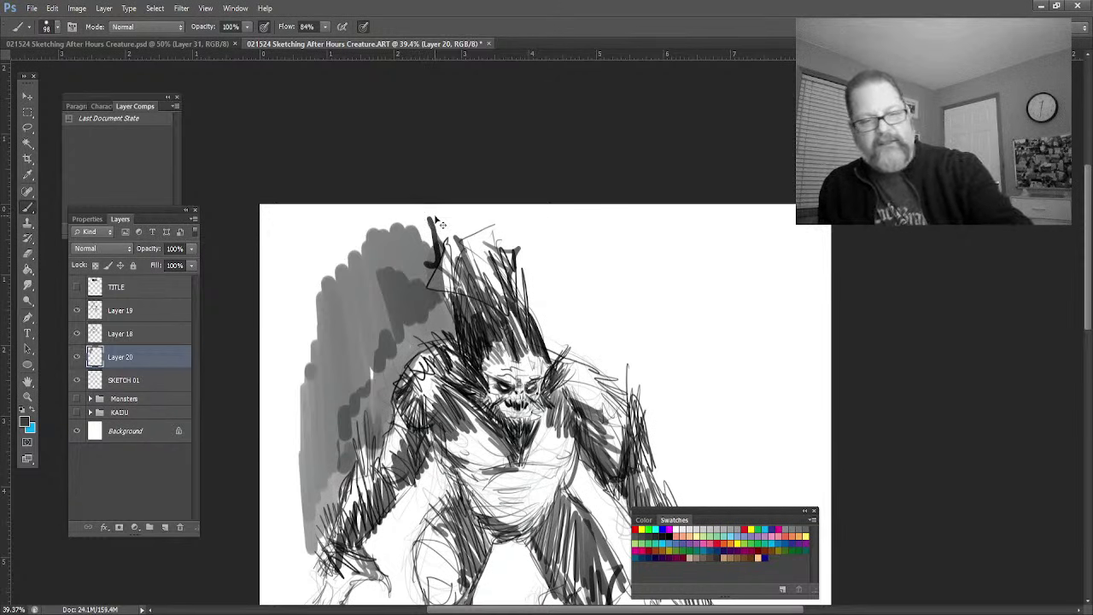
# Step: Clear the grey backdrop strokes from Layer 20 and remove the selection
pyautogui.hotkey('ctrl', 'a')
pyautogui.press('Delete')
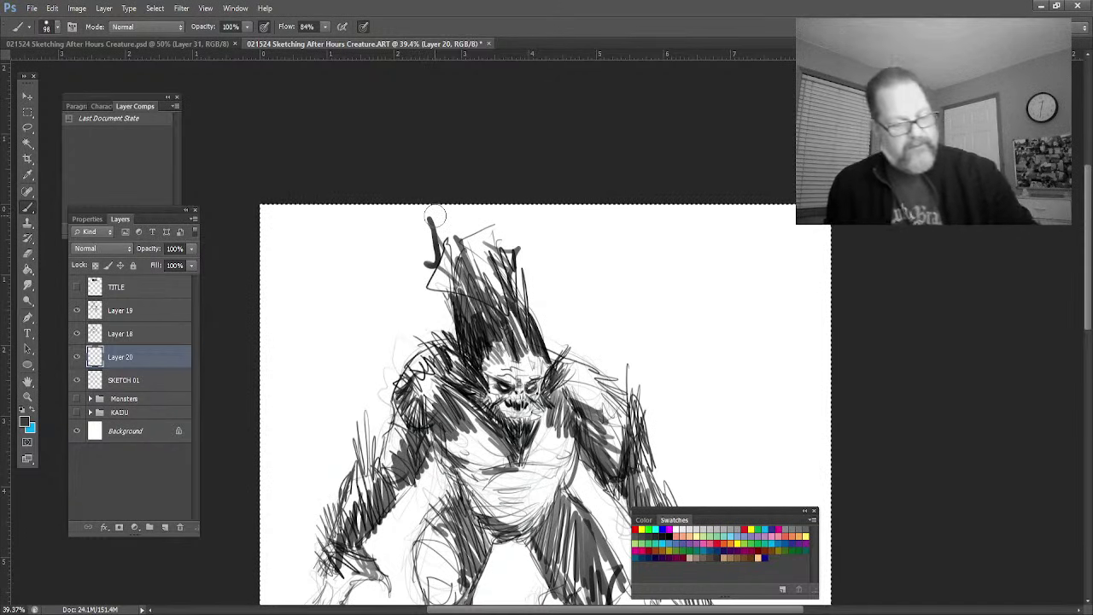
pyautogui.click(28, 113)
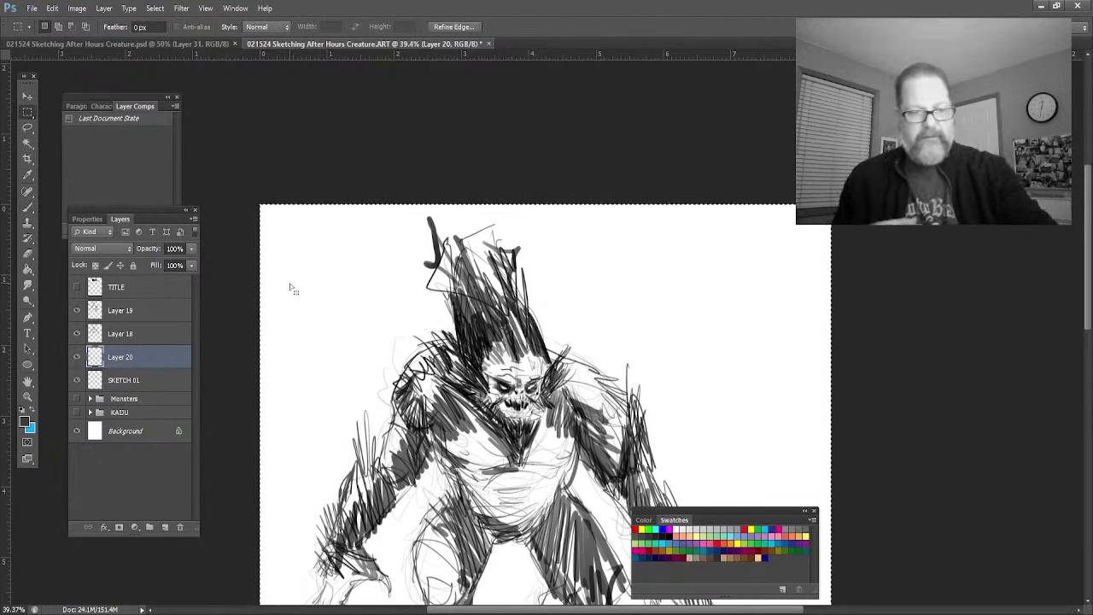
pyautogui.hotkey('ctrl', '-')
pyautogui.hotkey('ctrl', '-')
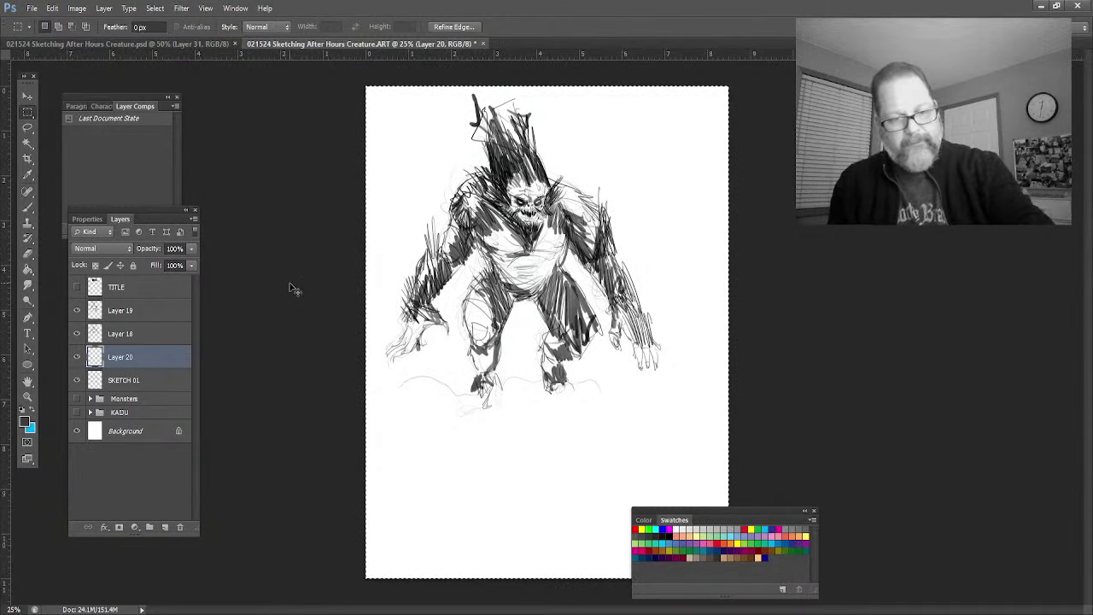
pyautogui.hotkey('ctrl', 'd')
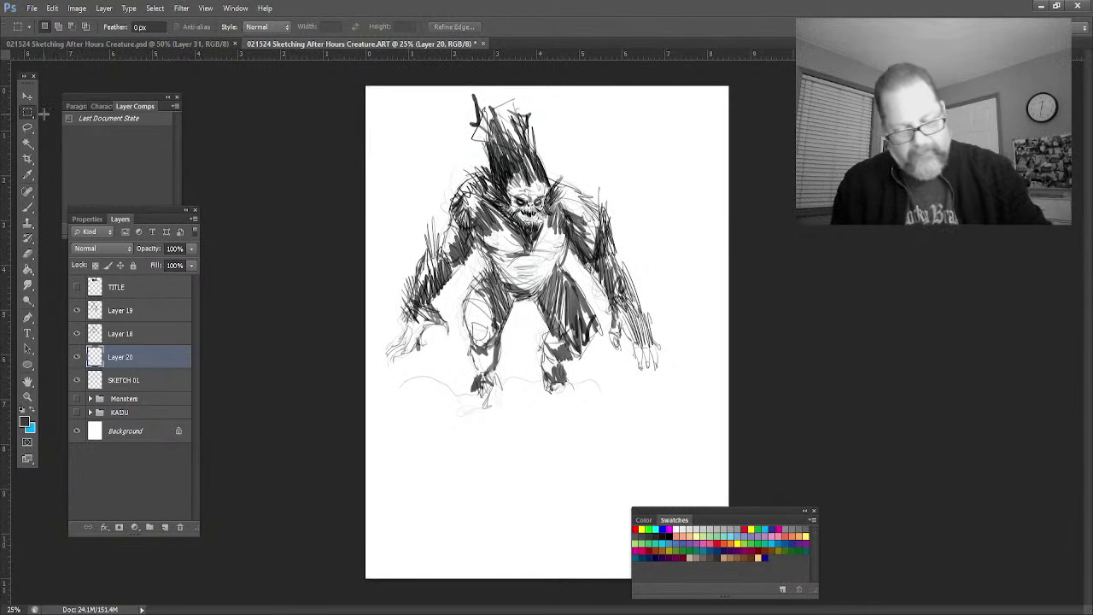
# Step: Fill a rectangular selection around the whole creature with black on Layer 20 and lower the layer's opacity to 52%
pyautogui.moveTo(380, 101); pyautogui.dragTo(681, 436)
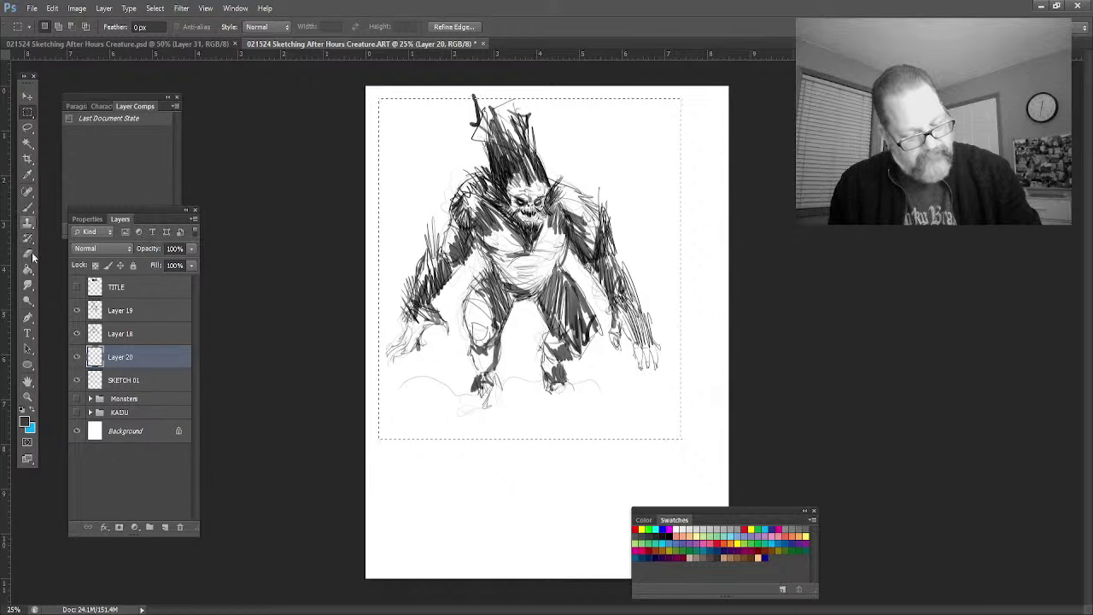
pyautogui.press('i')
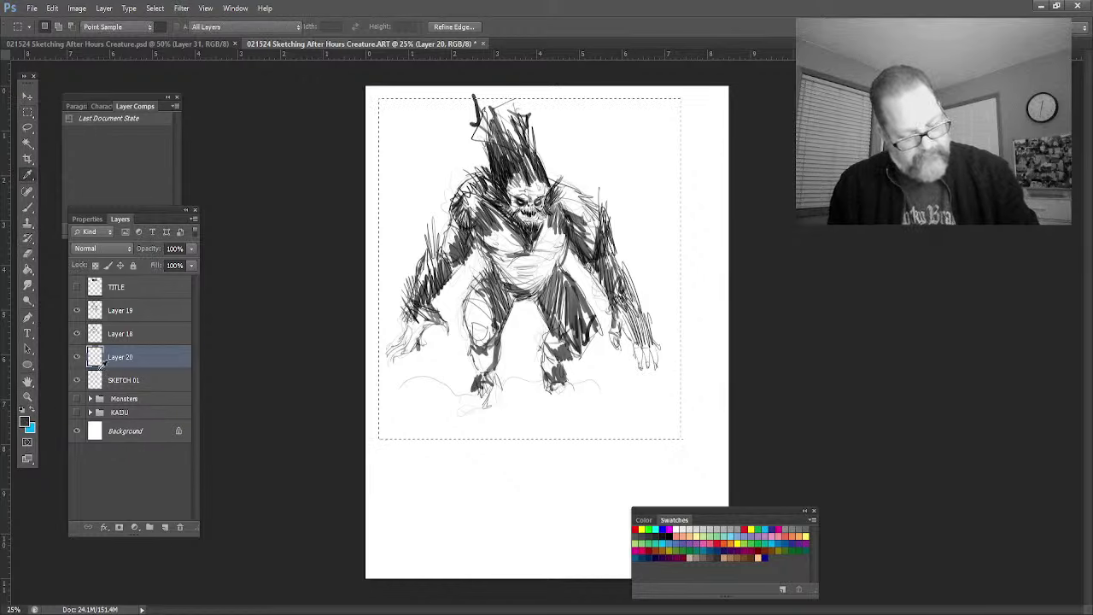
pyautogui.press('m')
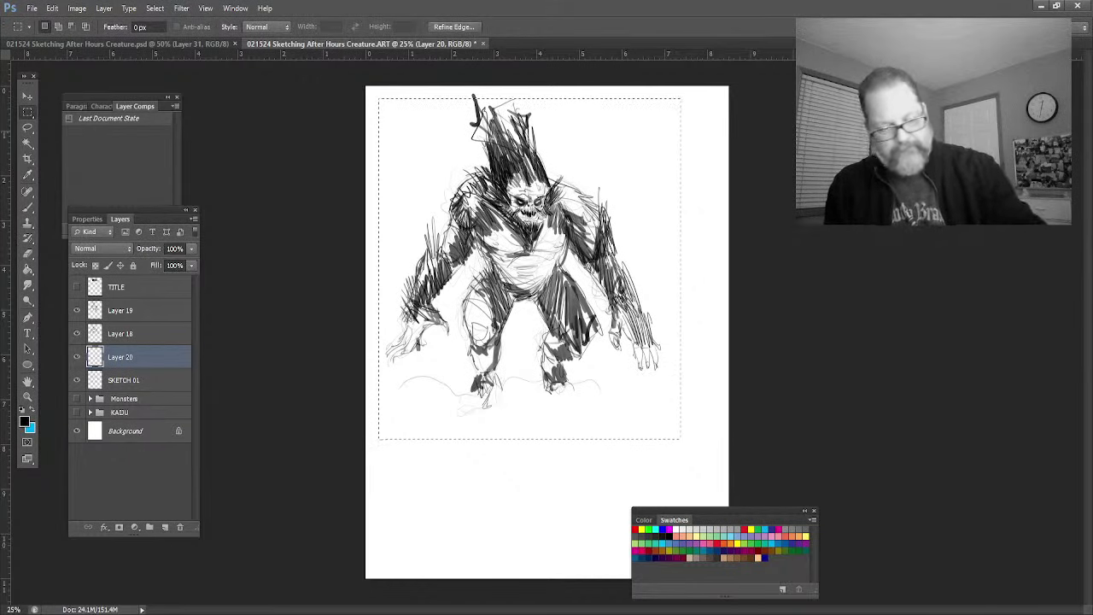
pyautogui.click(28, 269)
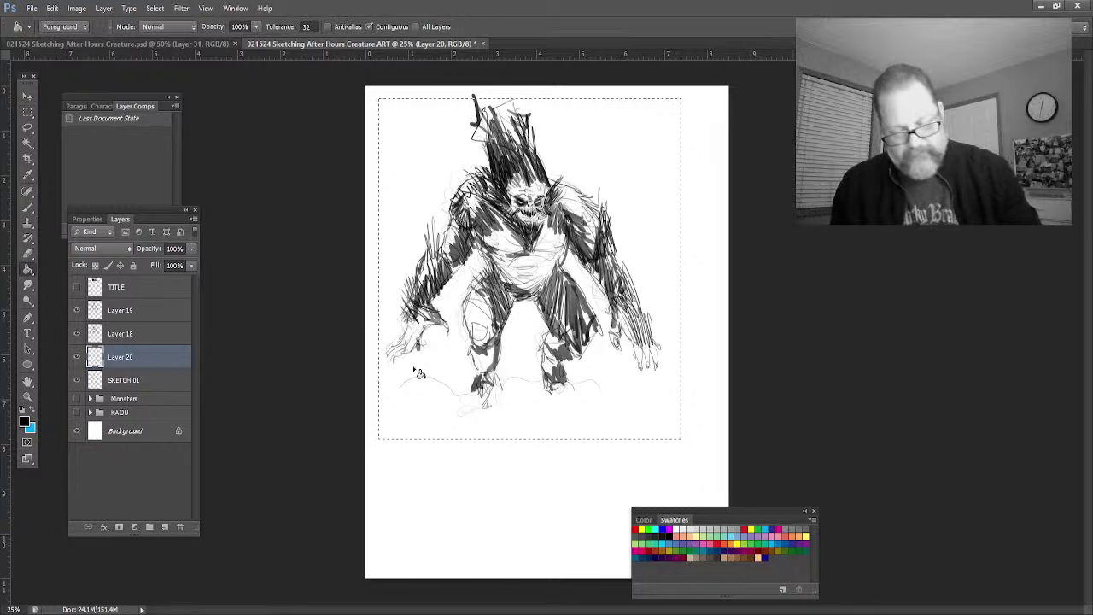
pyautogui.click(436, 380)
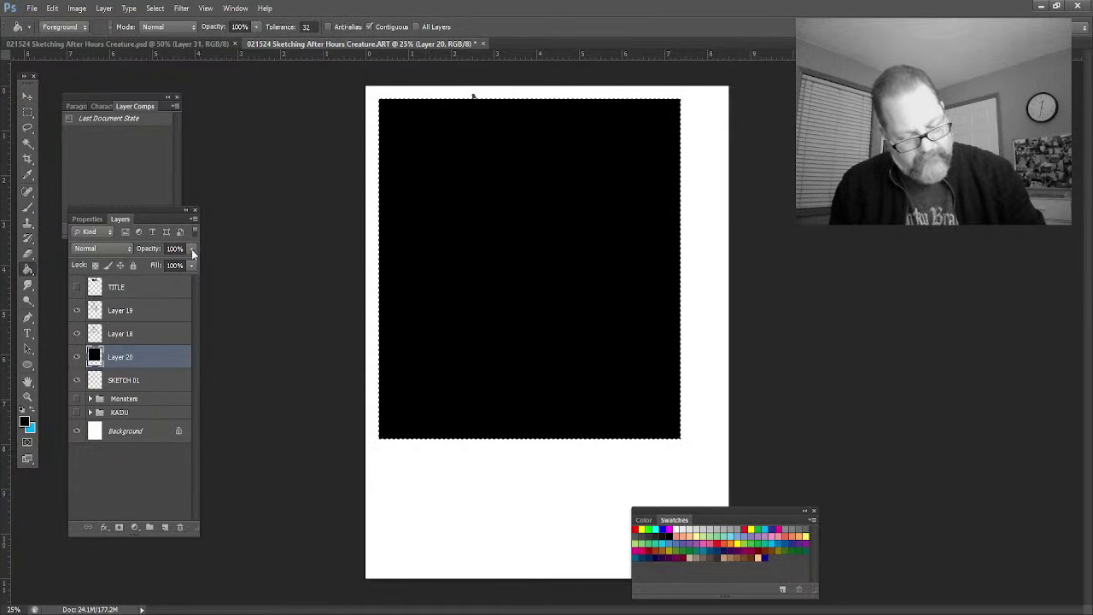
pyautogui.moveTo(168, 266); pyautogui.dragTo(158, 263)
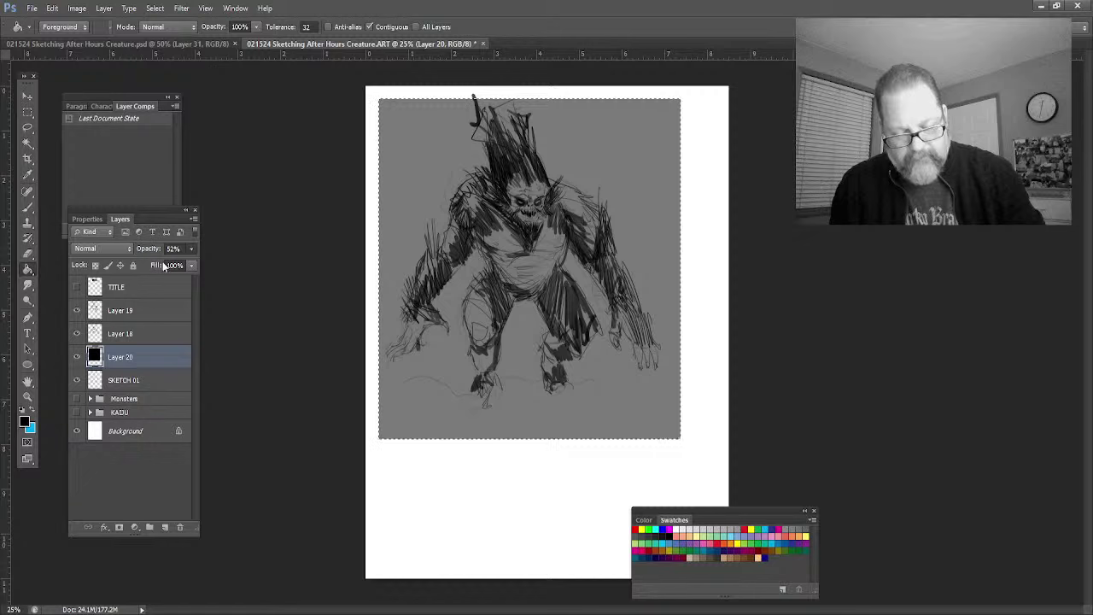
# Step: Erase the backdrop tone over the creature's face, the left side of the chest and the belly with brush strokes
pyautogui.click(27, 396)
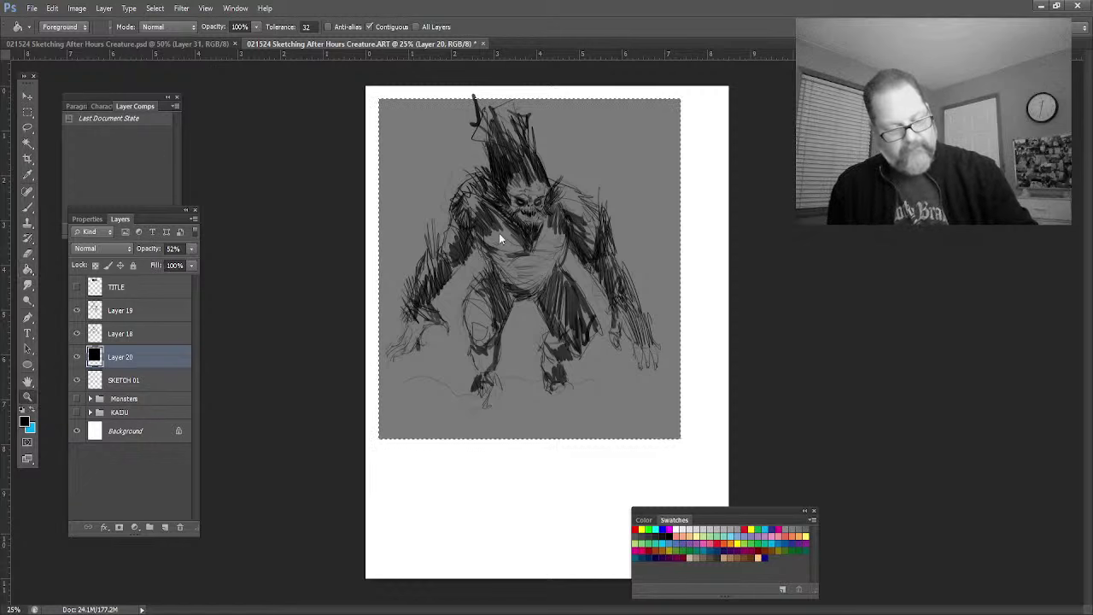
pyautogui.moveTo(516, 212); pyautogui.dragTo(583, 256)
pyautogui.click(27, 208)
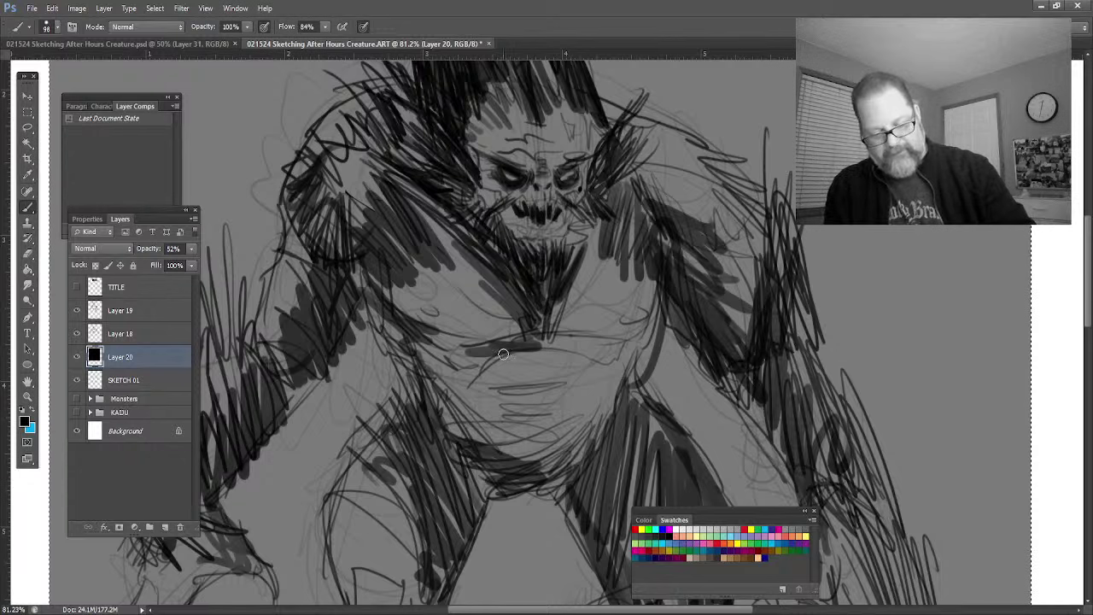
pyautogui.moveTo(469, 287)
pyautogui.mouseDown()
pyautogui.moveTo(502, 398)
pyautogui.moveTo(466, 289)
pyautogui.mouseUp()
pyautogui.moveTo(504, 400)
pyautogui.mouseDown()
pyautogui.moveTo(465, 269)
pyautogui.moveTo(529, 388)
pyautogui.moveTo(555, 274)
pyautogui.moveTo(547, 277)
pyautogui.mouseUp()
pyautogui.press(']')
pyautogui.press(']')
pyautogui.press(']')
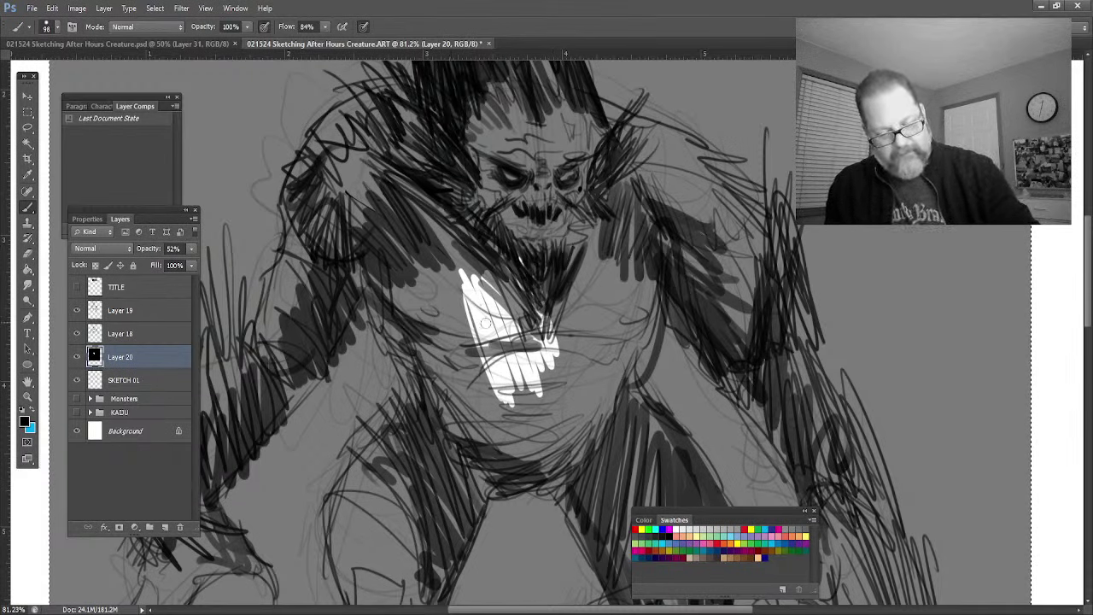
pyautogui.moveTo(468, 299)
pyautogui.mouseDown()
pyautogui.moveTo(492, 391)
pyautogui.moveTo(446, 402)
pyautogui.moveTo(478, 197)
pyautogui.moveTo(504, 325)
pyautogui.moveTo(470, 231)
pyautogui.mouseUp()
pyautogui.moveTo(513, 94)
pyautogui.mouseDown()
pyautogui.moveTo(496, 157)
pyautogui.moveTo(504, 214)
pyautogui.moveTo(516, 239)
pyautogui.moveTo(539, 245)
pyautogui.moveTo(551, 153)
pyautogui.moveTo(577, 248)
pyautogui.moveTo(590, 158)
pyautogui.moveTo(564, 227)
pyautogui.mouseUp()
pyautogui.moveTo(560, 150)
pyautogui.mouseDown()
pyautogui.moveTo(574, 153)
pyautogui.moveTo(608, 323)
pyautogui.moveTo(607, 303)
pyautogui.mouseUp()
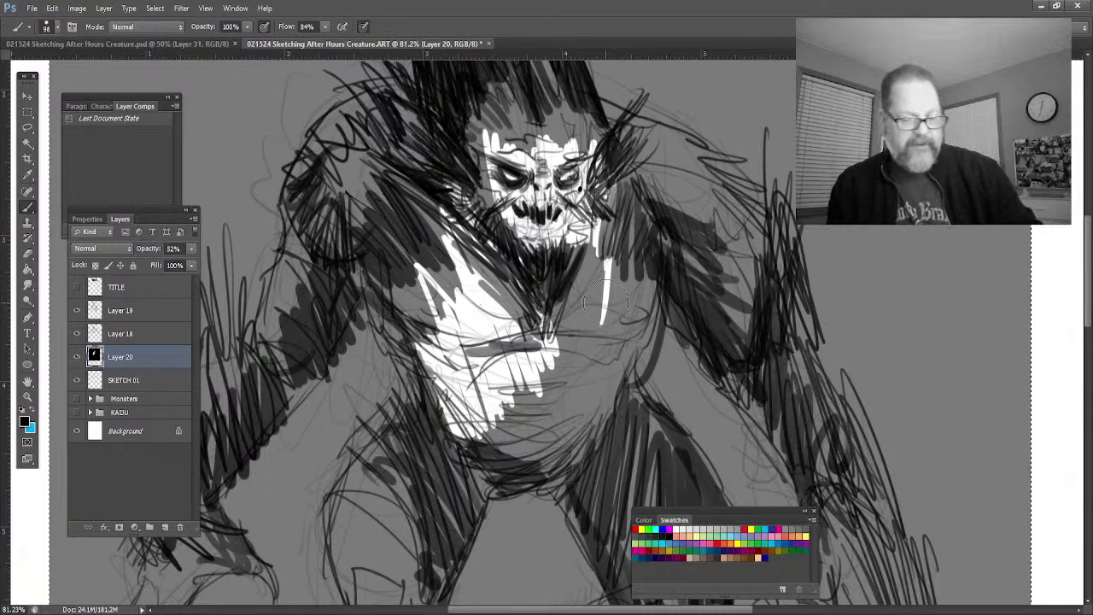
# Step: Outline the creature's torso, face and upper thighs with the Lasso, clear the backdrop tone inside, and remove the selection
pyautogui.click(29, 133)
pyautogui.moveTo(363, 116)
pyautogui.mouseDown()
pyautogui.moveTo(350, 102)
pyautogui.moveTo(330, 120)
pyautogui.mouseUp()
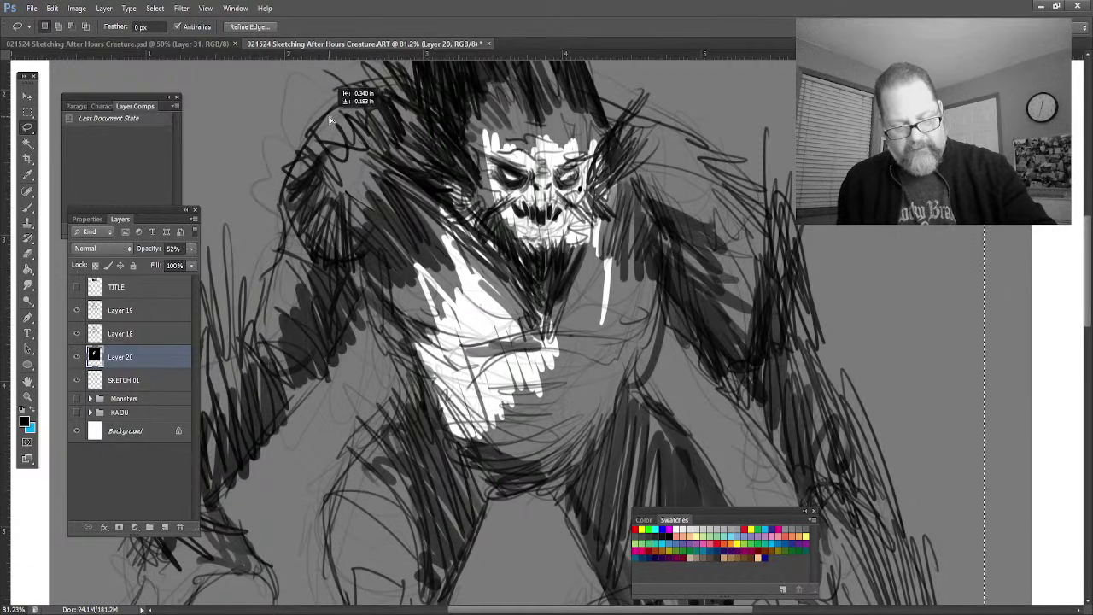
pyautogui.hotkey('ctrl', 'd')
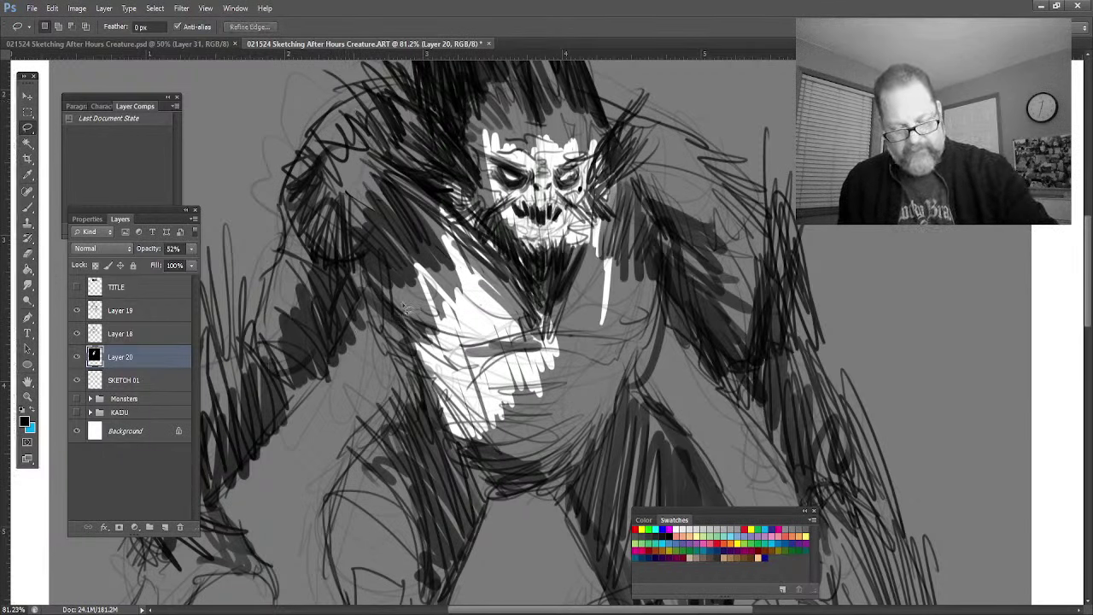
pyautogui.moveTo(363, 270); pyautogui.dragTo(394, 358)
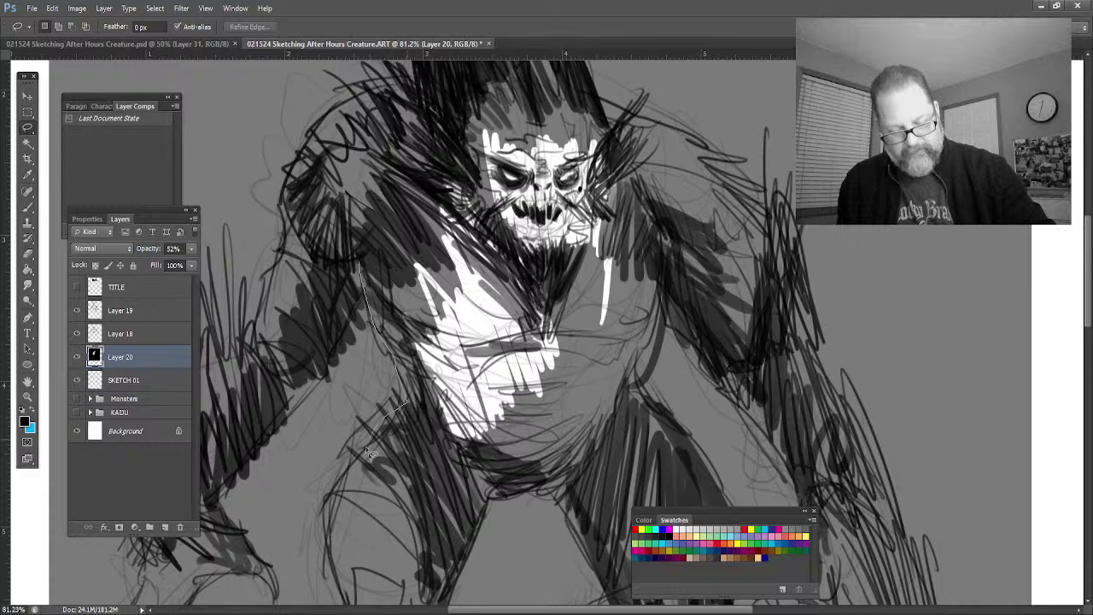
pyautogui.moveTo(453, 580)
pyautogui.mouseDown()
pyautogui.moveTo(504, 493)
pyautogui.moveTo(564, 504)
pyautogui.mouseUp()
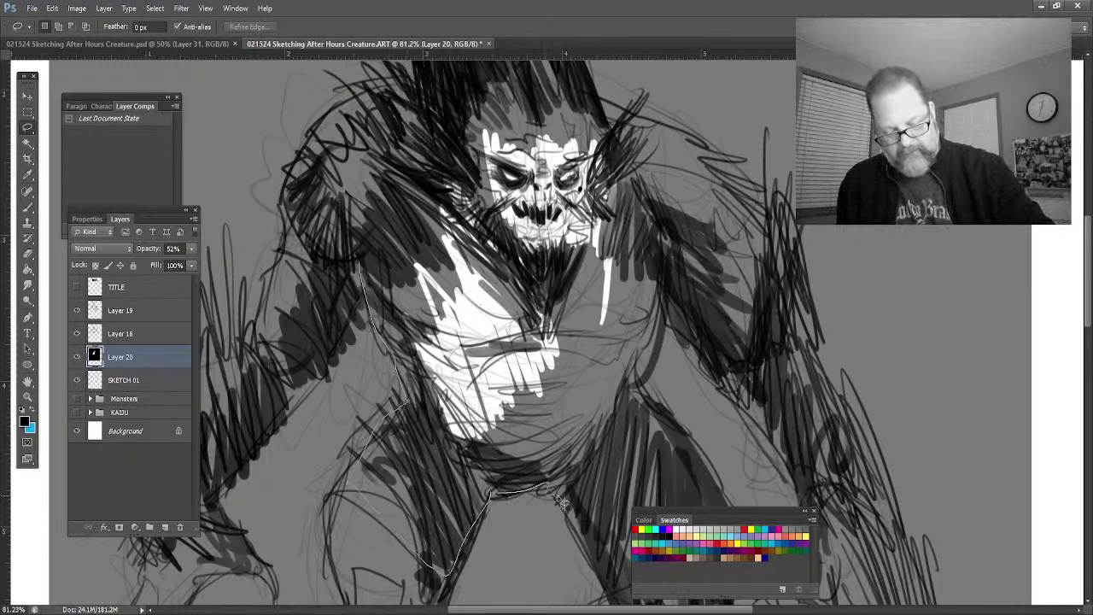
pyautogui.moveTo(639, 386)
pyautogui.mouseDown()
pyautogui.moveTo(668, 340)
pyautogui.moveTo(626, 164)
pyautogui.mouseUp()
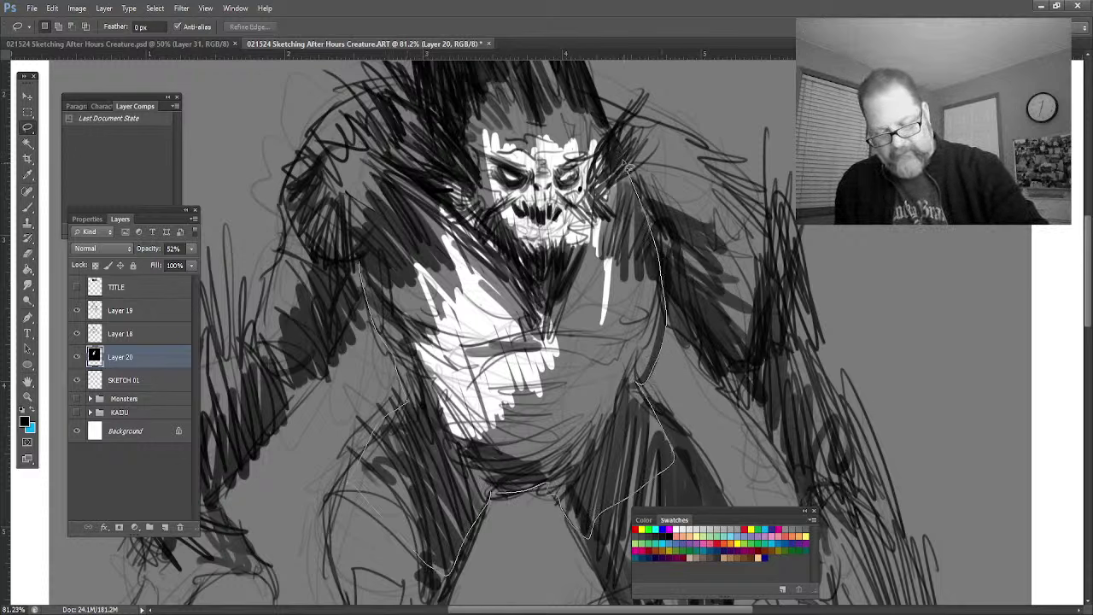
pyautogui.moveTo(459, 143); pyautogui.dragTo(432, 152)
pyautogui.hotkey('alt', 'BackSpace')
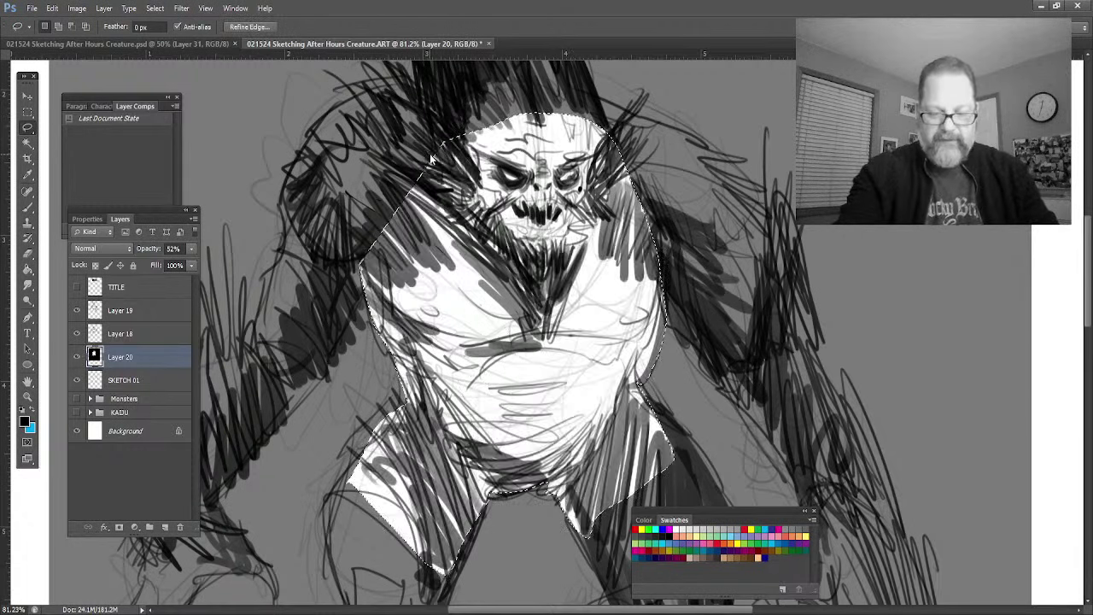
pyautogui.hotkey('ctrl', 'd')
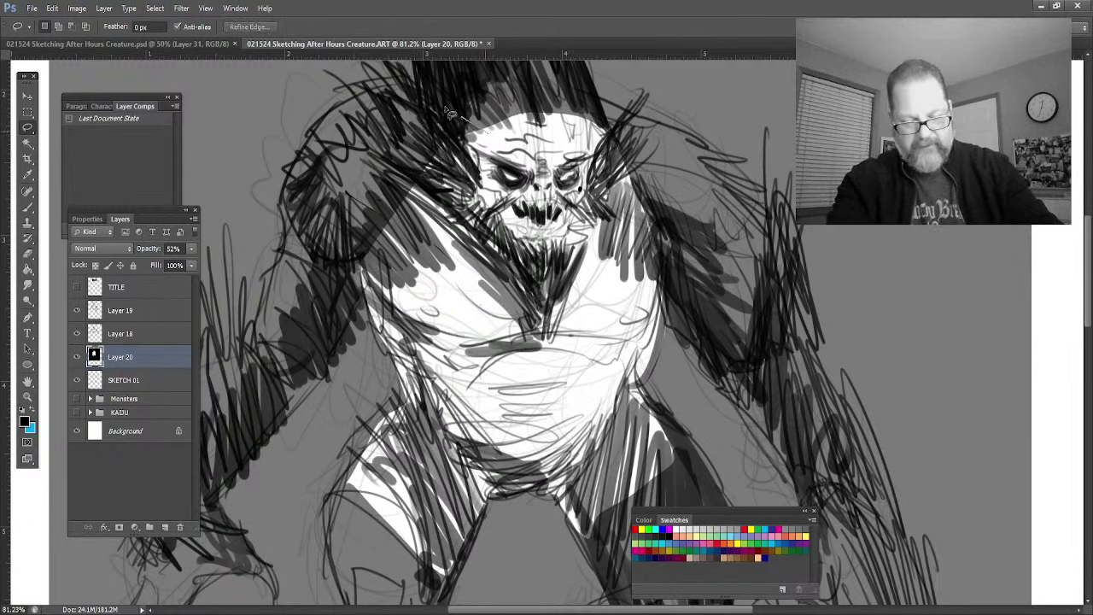
# Step: Clear the backdrop tone from the left shoulder, upper arm and spiked elbow area using successive Lasso selections
pyautogui.moveTo(448, 113); pyautogui.dragTo(349, 104)
pyautogui.moveTo(298, 195); pyautogui.dragTo(368, 267)
pyautogui.hotkey('alt', 'BackSpace')
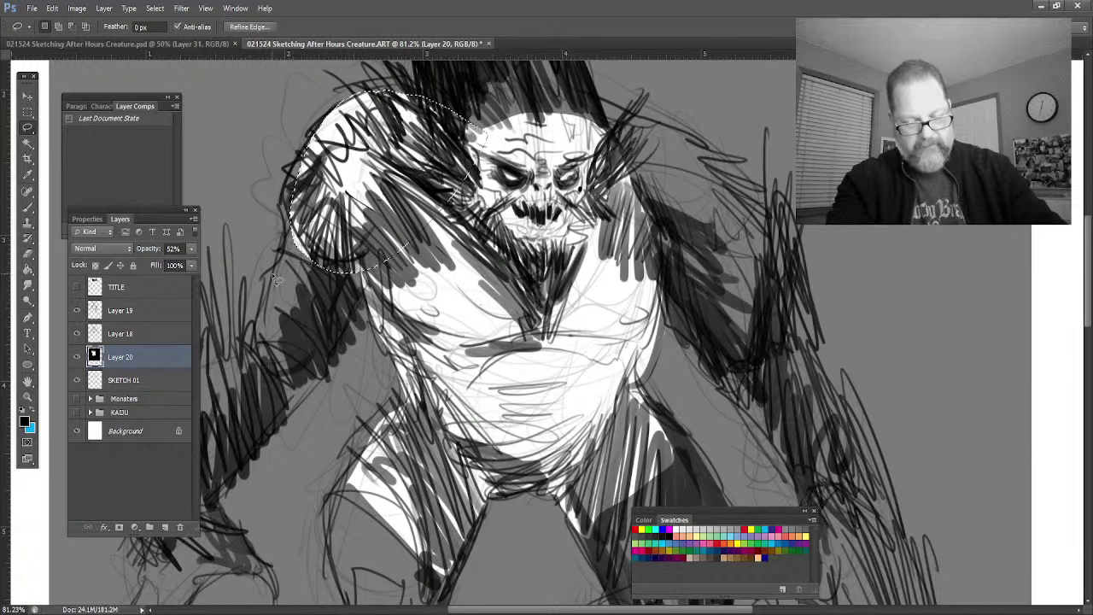
pyautogui.moveTo(261, 351)
pyautogui.mouseDown()
pyautogui.moveTo(352, 343)
pyautogui.moveTo(366, 255)
pyautogui.moveTo(352, 214)
pyautogui.mouseUp()
pyautogui.hotkey('alt', 'BackSpace')
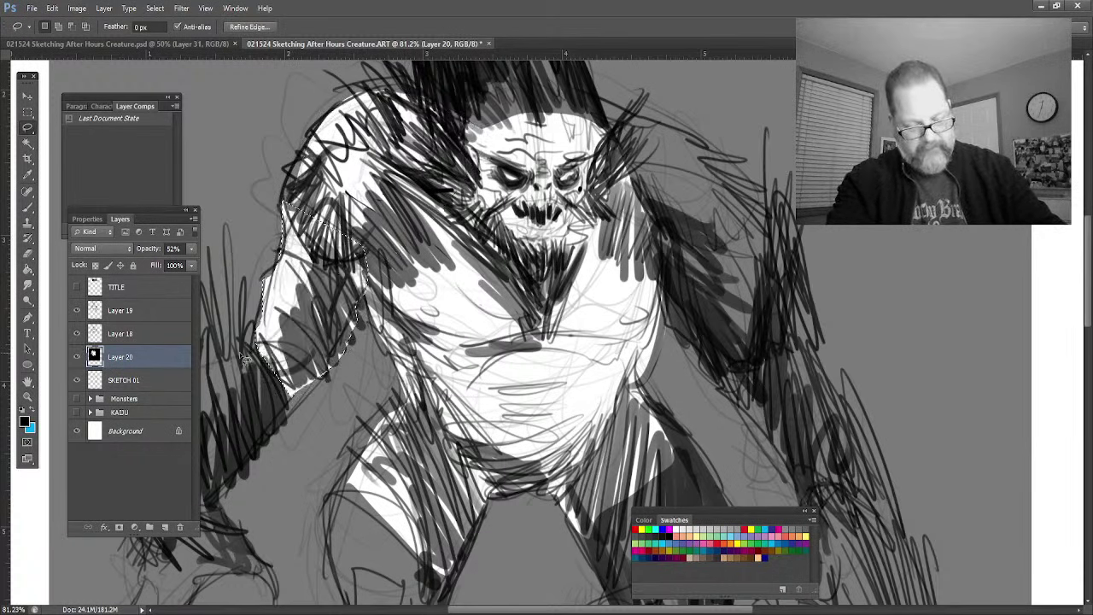
pyautogui.moveTo(247, 359)
pyautogui.mouseDown()
pyautogui.moveTo(236, 272)
pyautogui.moveTo(226, 312)
pyautogui.moveTo(240, 464)
pyautogui.mouseUp()
pyautogui.moveTo(293, 410); pyautogui.dragTo(324, 361)
pyautogui.hotkey('alt', 'BackSpace')
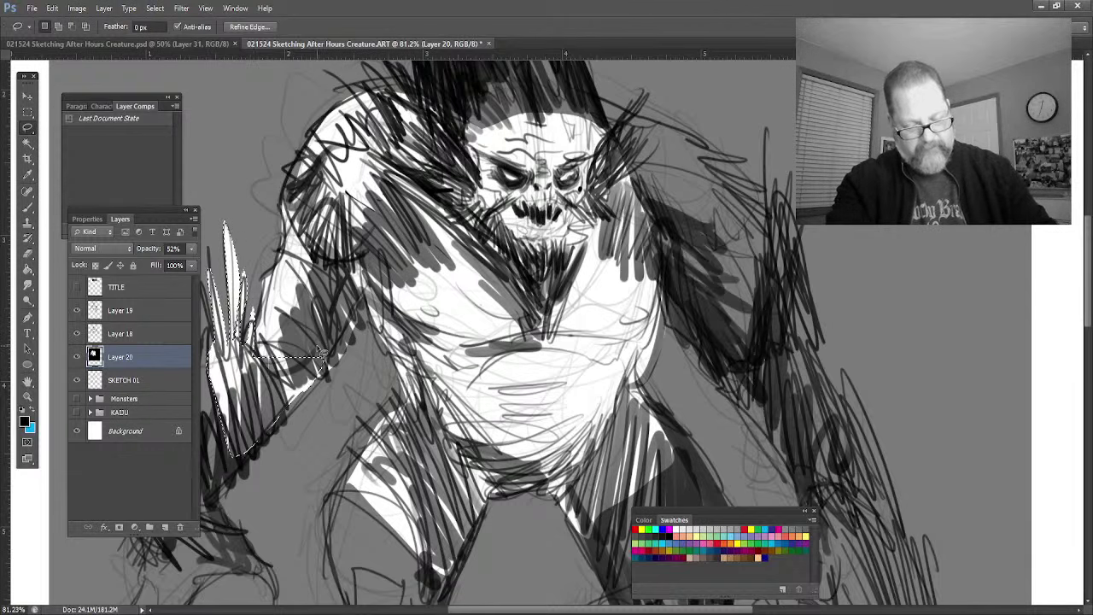
# Step: Clear the backdrop tone from the creature's tall hair and the right ear with Lasso selections, then deselect
pyautogui.click(27, 396)
pyautogui.moveTo(260, 256)
pyautogui.mouseDown()
pyautogui.moveTo(214, 385)
pyautogui.moveTo(378, 509)
pyautogui.moveTo(428, 505)
pyautogui.mouseUp()
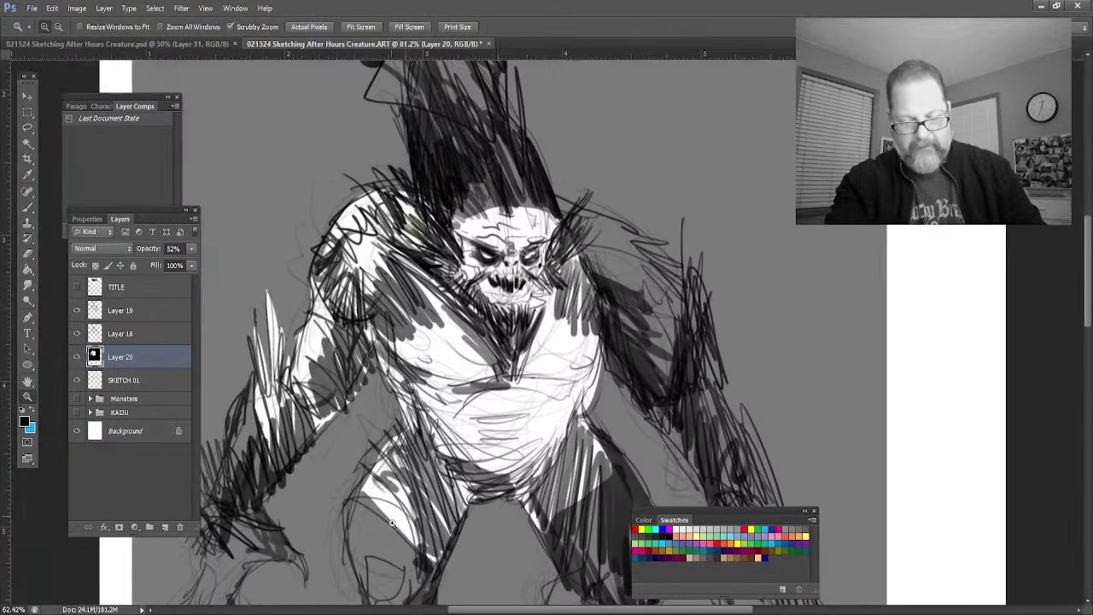
pyautogui.click(28, 128)
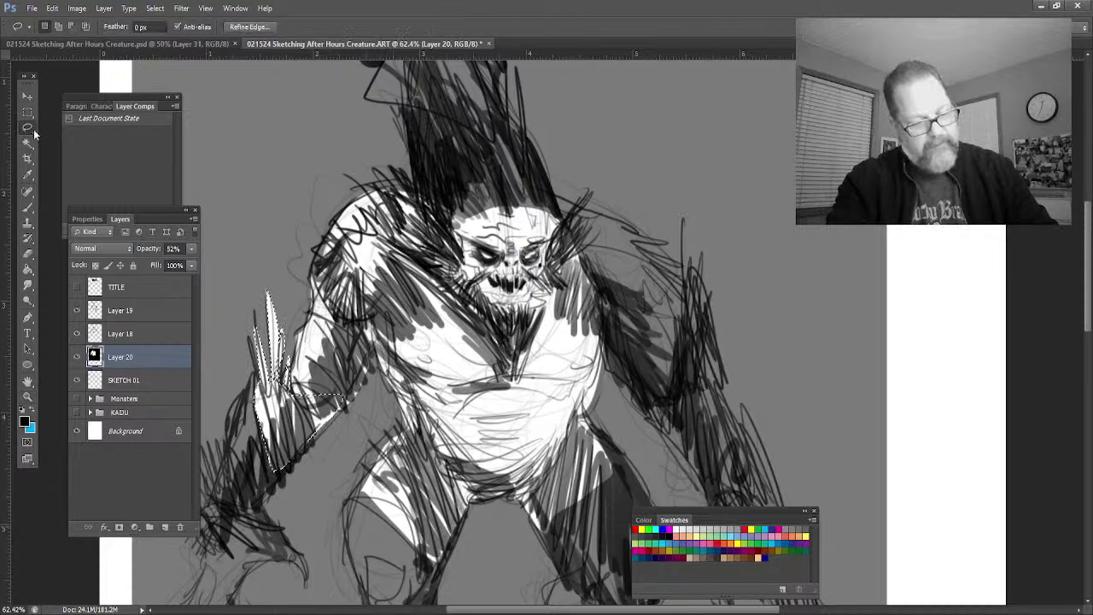
pyautogui.moveTo(408, 183)
pyautogui.mouseDown()
pyautogui.moveTo(398, 82)
pyautogui.moveTo(415, 58)
pyautogui.moveTo(492, 124)
pyautogui.moveTo(505, 61)
pyautogui.moveTo(538, 155)
pyautogui.moveTo(568, 217)
pyautogui.moveTo(585, 203)
pyautogui.moveTo(596, 252)
pyautogui.moveTo(513, 375)
pyautogui.moveTo(406, 192)
pyautogui.mouseUp()
pyautogui.moveTo(560, 220)
pyautogui.mouseDown()
pyautogui.moveTo(581, 205)
pyautogui.moveTo(598, 250)
pyautogui.mouseUp()
pyautogui.hotkey('ctrl', 'd')
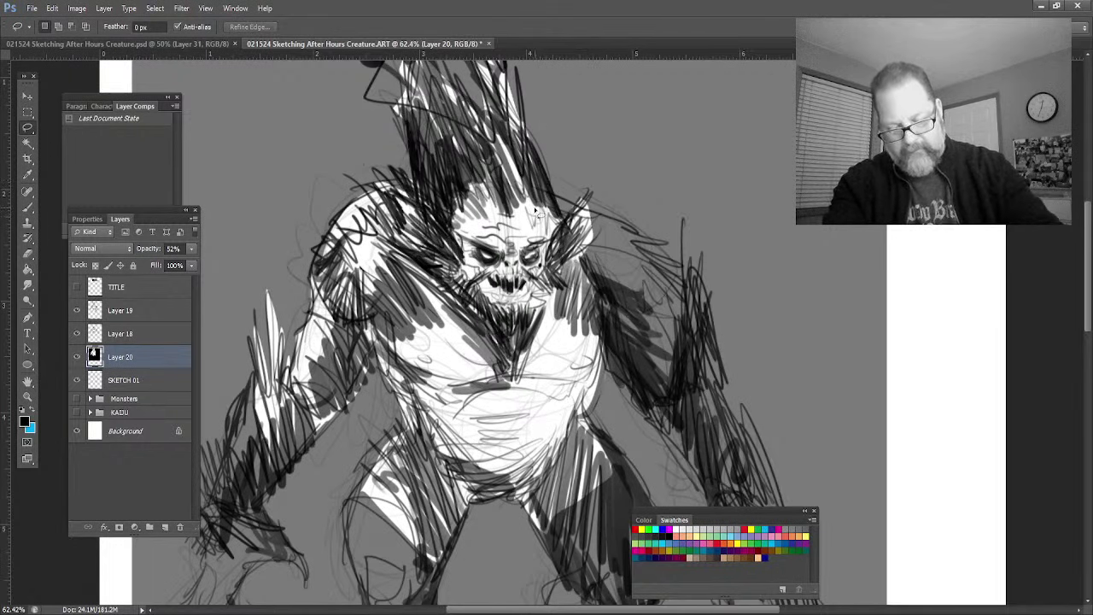
# Step: Lasso the right shoulder and arm, including the elbow spikes, down to the forearm and clear the backdrop tone inside
pyautogui.moveTo(538, 193)
pyautogui.mouseDown()
pyautogui.moveTo(629, 229)
pyautogui.moveTo(683, 276)
pyautogui.moveTo(683, 224)
pyautogui.moveTo(726, 346)
pyautogui.moveTo(729, 397)
pyautogui.moveTo(772, 481)
pyautogui.moveTo(734, 505)
pyautogui.moveTo(711, 497)
pyautogui.moveTo(641, 414)
pyautogui.mouseUp()
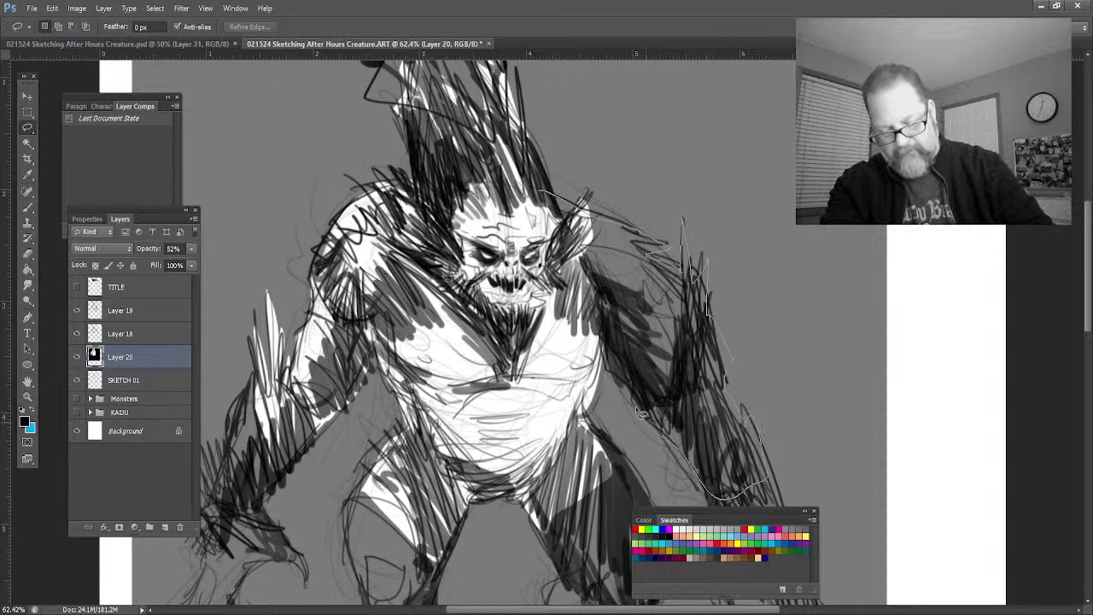
pyautogui.moveTo(563, 305); pyautogui.dragTo(534, 193)
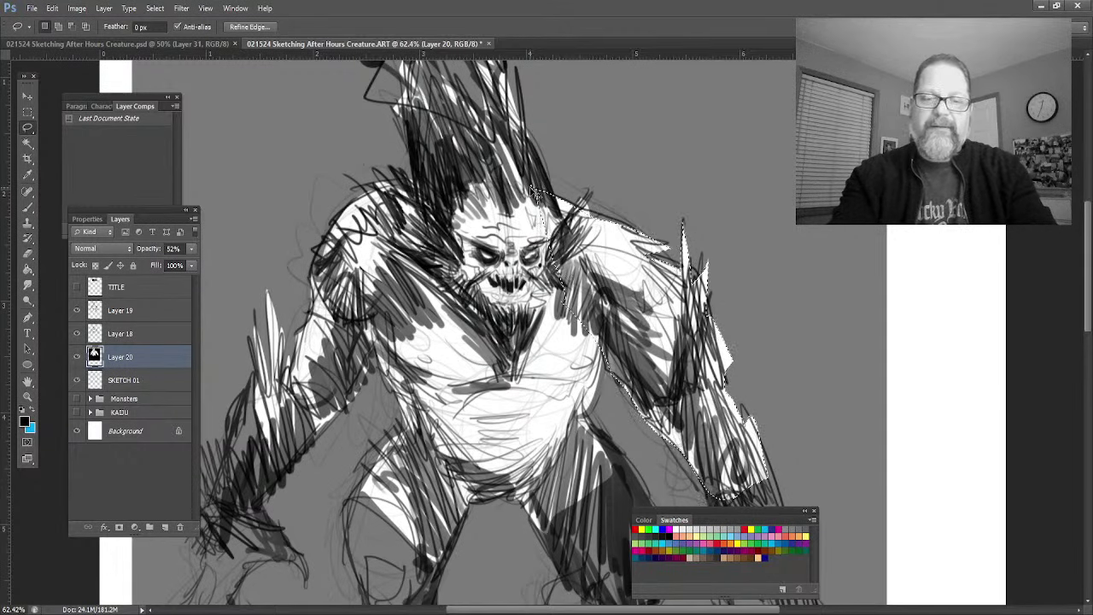
pyautogui.hotkey('ctrl', '-')
pyautogui.hotkey('ctrl', '-')
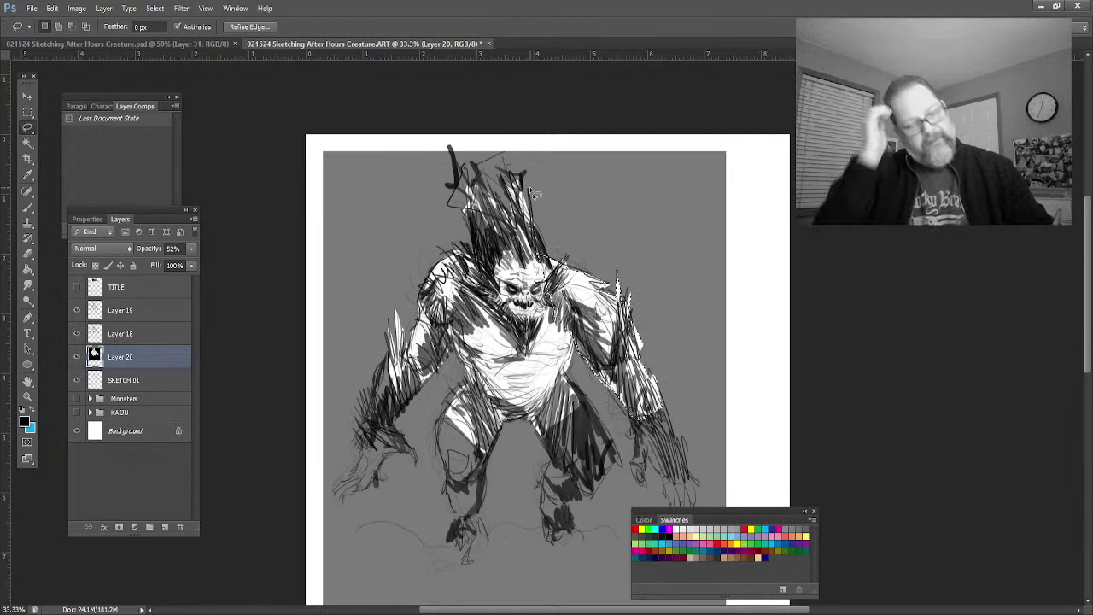
# Step: Outline the left forearm and clawed hand with the Lasso and clear the backdrop tone inside
pyautogui.click(27, 395)
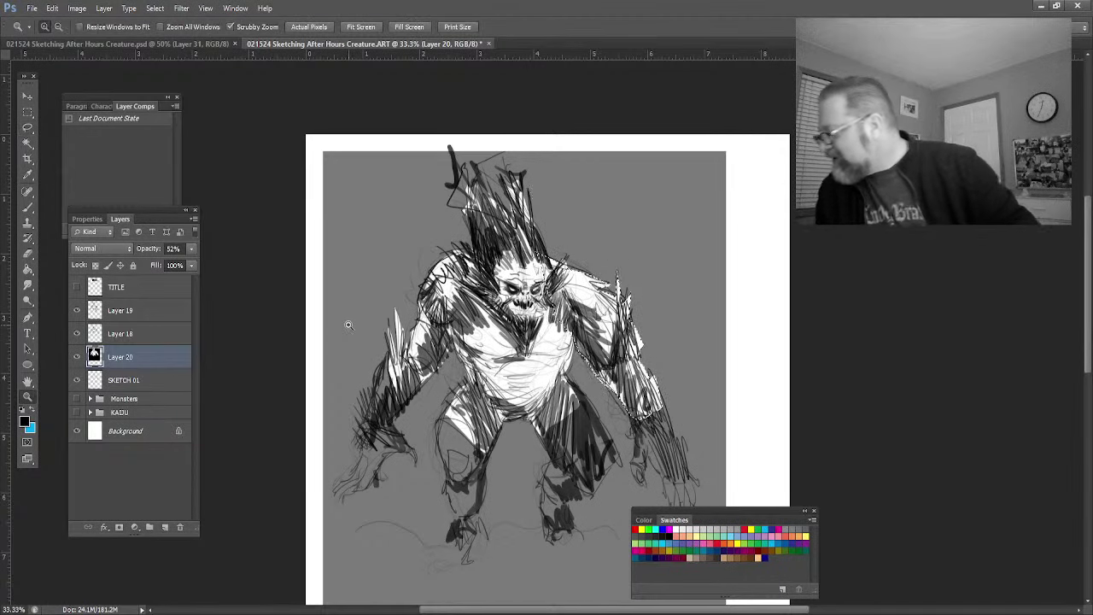
pyautogui.moveTo(448, 482); pyautogui.dragTo(486, 508)
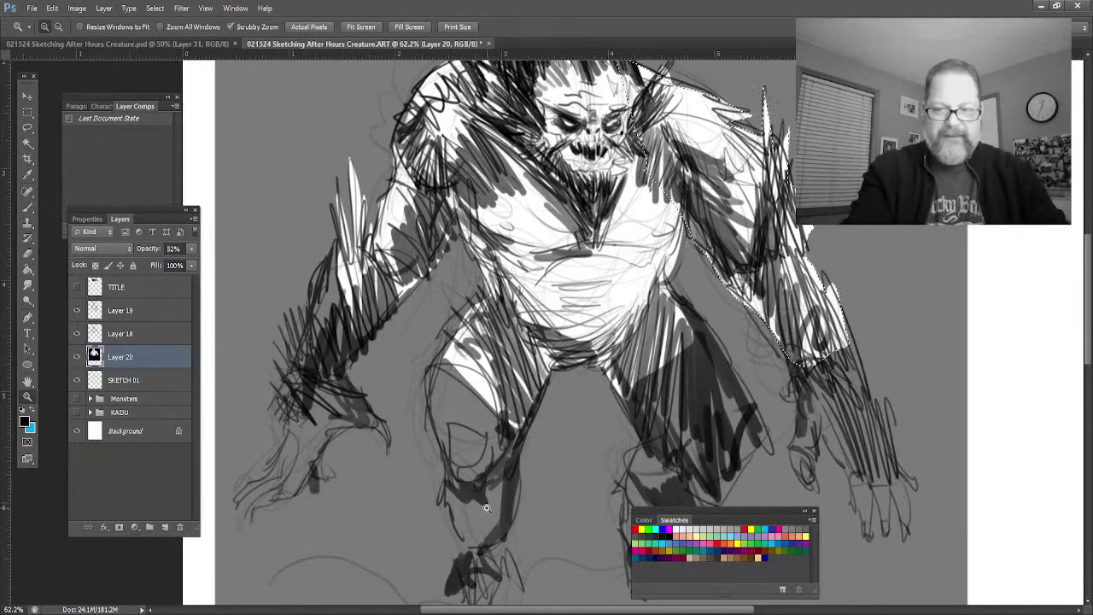
pyautogui.click(27, 126)
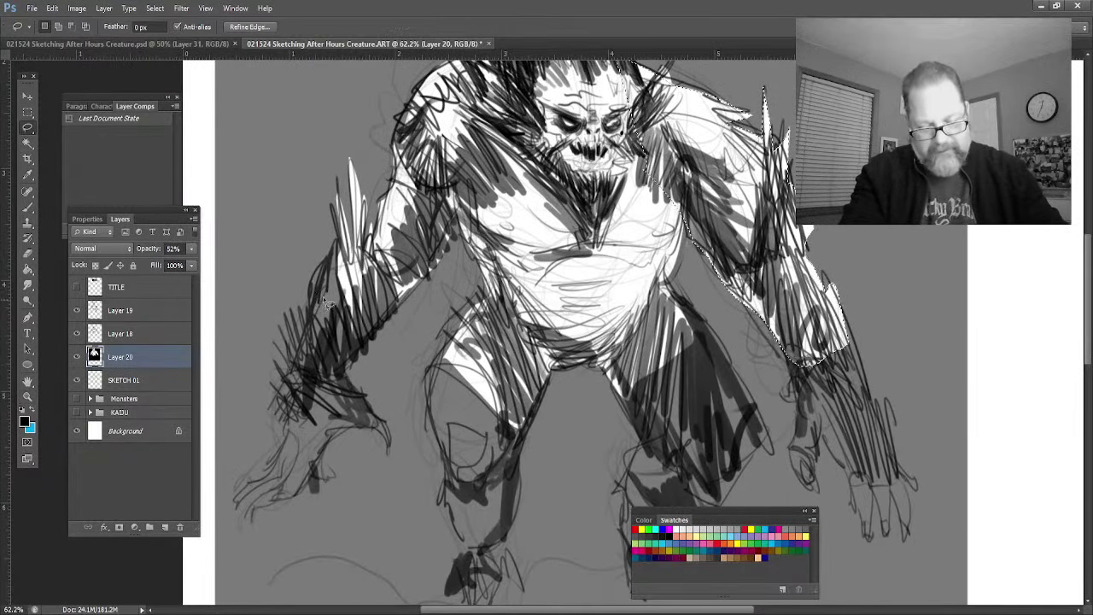
pyautogui.moveTo(342, 252)
pyautogui.mouseDown()
pyautogui.moveTo(280, 389)
pyautogui.moveTo(277, 454)
pyautogui.moveTo(244, 489)
pyautogui.moveTo(289, 481)
pyautogui.moveTo(295, 460)
pyautogui.moveTo(248, 509)
pyautogui.moveTo(260, 514)
pyautogui.moveTo(331, 484)
pyautogui.moveTo(321, 455)
pyautogui.moveTo(354, 435)
pyautogui.moveTo(389, 444)
pyautogui.moveTo(352, 368)
pyautogui.moveTo(386, 319)
pyautogui.moveTo(374, 272)
pyautogui.mouseUp()
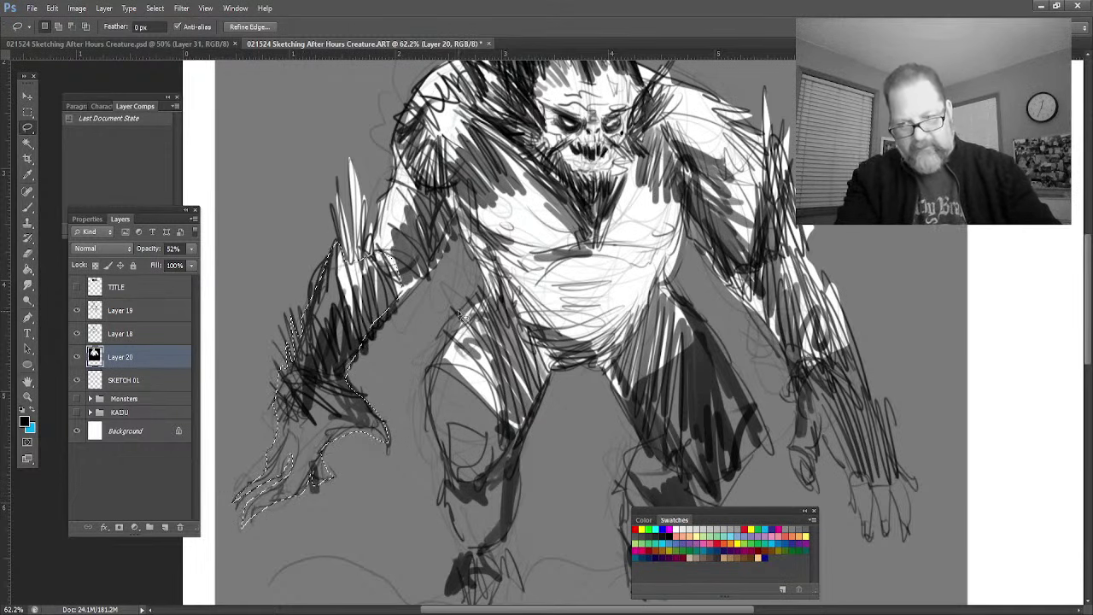
pyautogui.hotkey('ctrl', 'BackSpace')
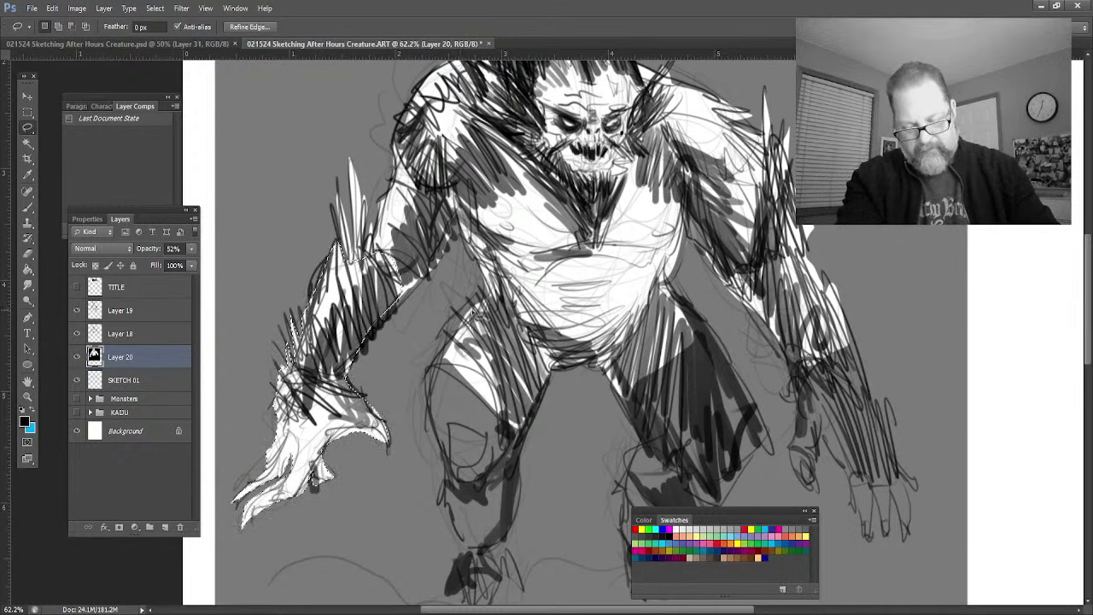
# Step: Clear the backdrop tone from the left thigh, knee, shin and foot with successive Lasso selections
pyautogui.moveTo(477, 291)
pyautogui.mouseDown()
pyautogui.moveTo(436, 451)
pyautogui.moveTo(511, 472)
pyautogui.moveTo(547, 324)
pyautogui.moveTo(478, 294)
pyautogui.mouseUp()
pyautogui.hotkey('ctrl', 'BackSpace')
pyautogui.moveTo(478, 547)
pyautogui.mouseDown()
pyautogui.moveTo(547, 367)
pyautogui.moveTo(478, 537)
pyautogui.mouseUp()
pyautogui.click(480, 545)
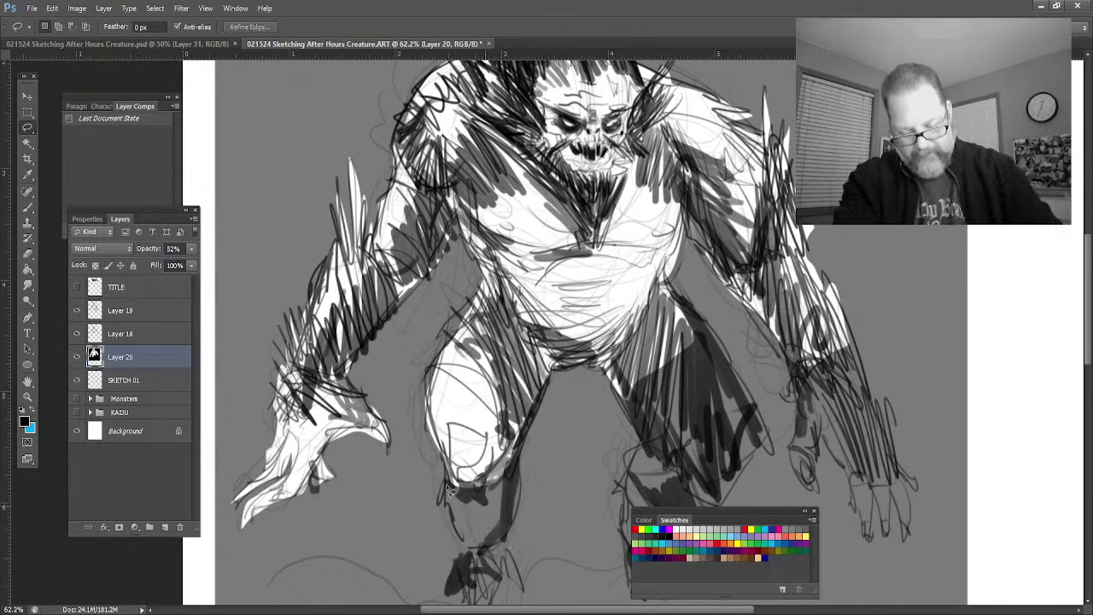
pyautogui.moveTo(495, 543)
pyautogui.mouseDown()
pyautogui.moveTo(516, 483)
pyautogui.moveTo(465, 547)
pyautogui.moveTo(471, 608)
pyautogui.moveTo(517, 559)
pyautogui.moveTo(469, 546)
pyautogui.mouseUp()
pyautogui.hotkey('ctrl', 'BackSpace')
pyautogui.hotkey('ctrl', 'BackSpace')
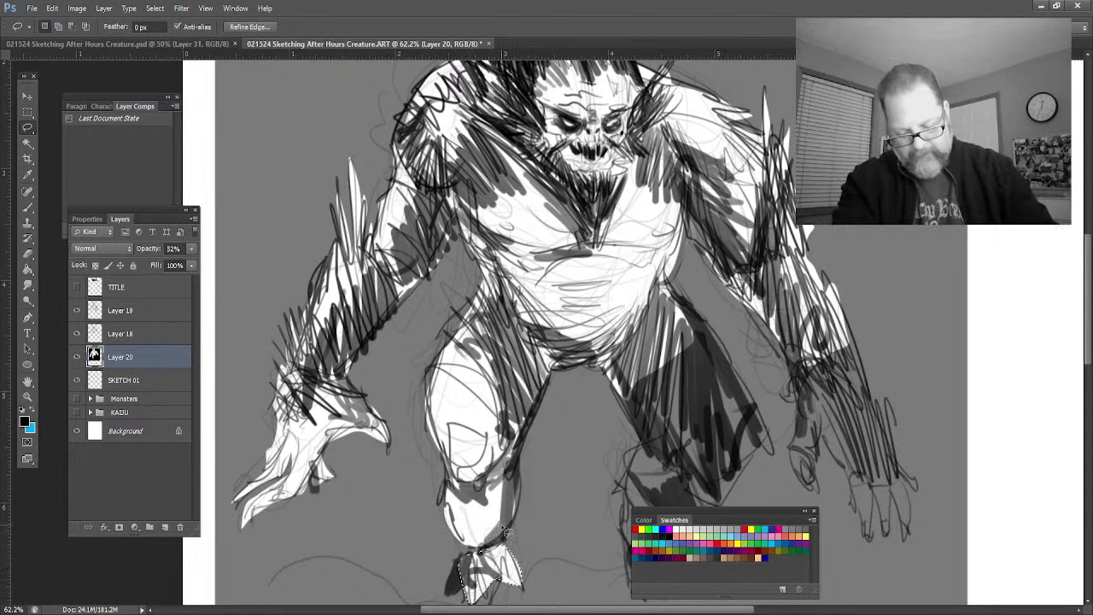
# Step: Clear the backdrop tone from the right thigh and knee with successive Lasso selections
pyautogui.moveTo(603, 365)
pyautogui.mouseDown()
pyautogui.moveTo(672, 483)
pyautogui.moveTo(761, 448)
pyautogui.moveTo(640, 317)
pyautogui.mouseUp()
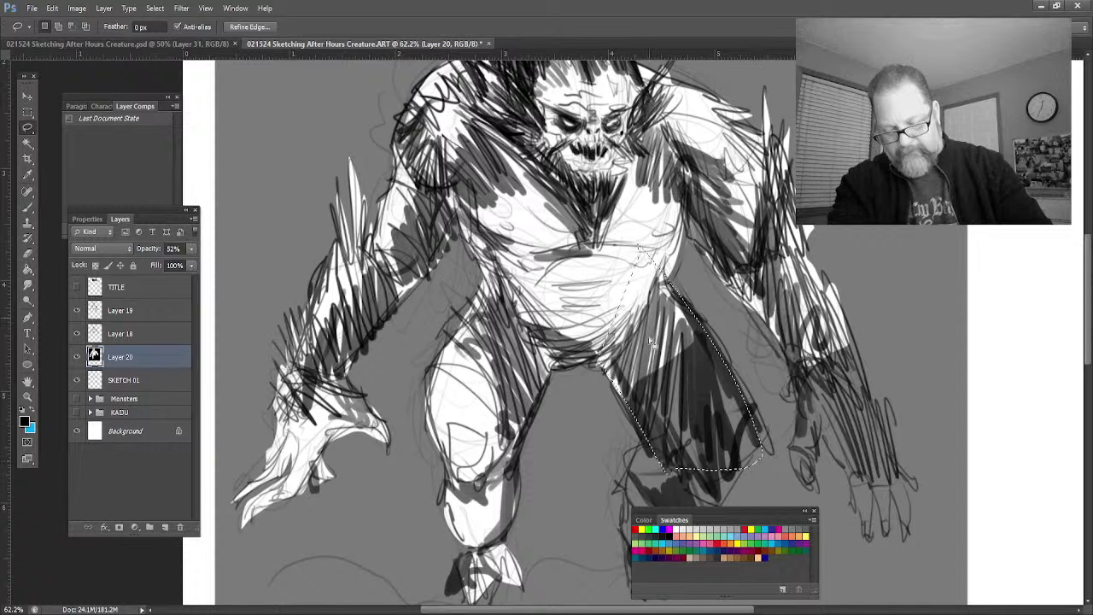
pyautogui.hotkey('ctrl', 'BackSpace')
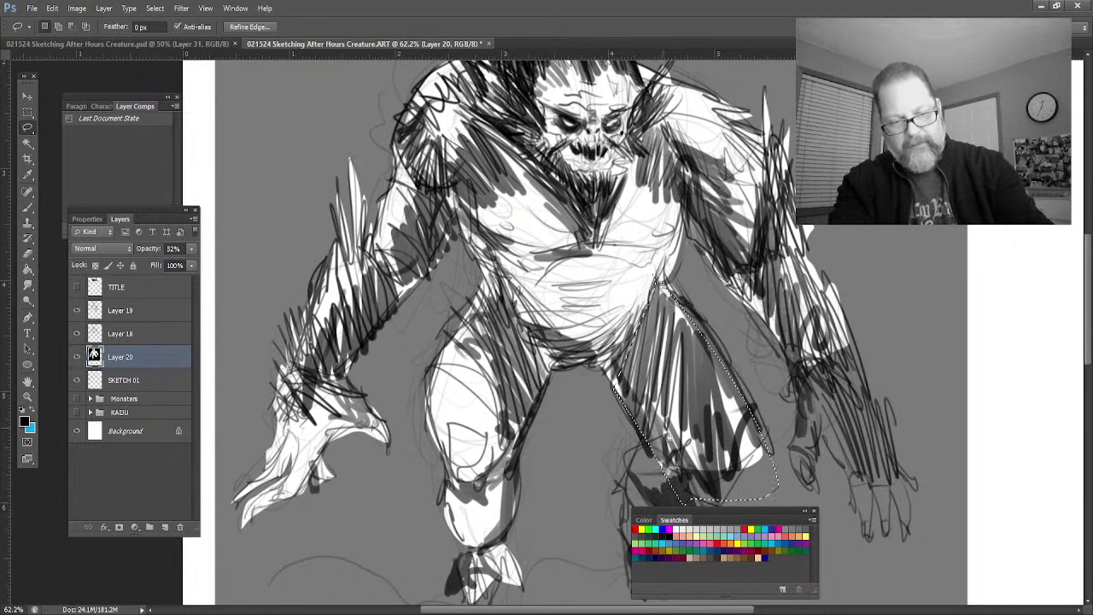
pyautogui.hotkey('ctrl', 'd')
pyautogui.moveTo(647, 451)
pyautogui.mouseDown()
pyautogui.moveTo(628, 471)
pyautogui.moveTo(682, 523)
pyautogui.moveTo(772, 447)
pyautogui.moveTo(722, 386)
pyautogui.mouseUp()
pyautogui.hotkey('ctrl', 'BackSpace')
pyautogui.hotkey('ctrl', 'd')
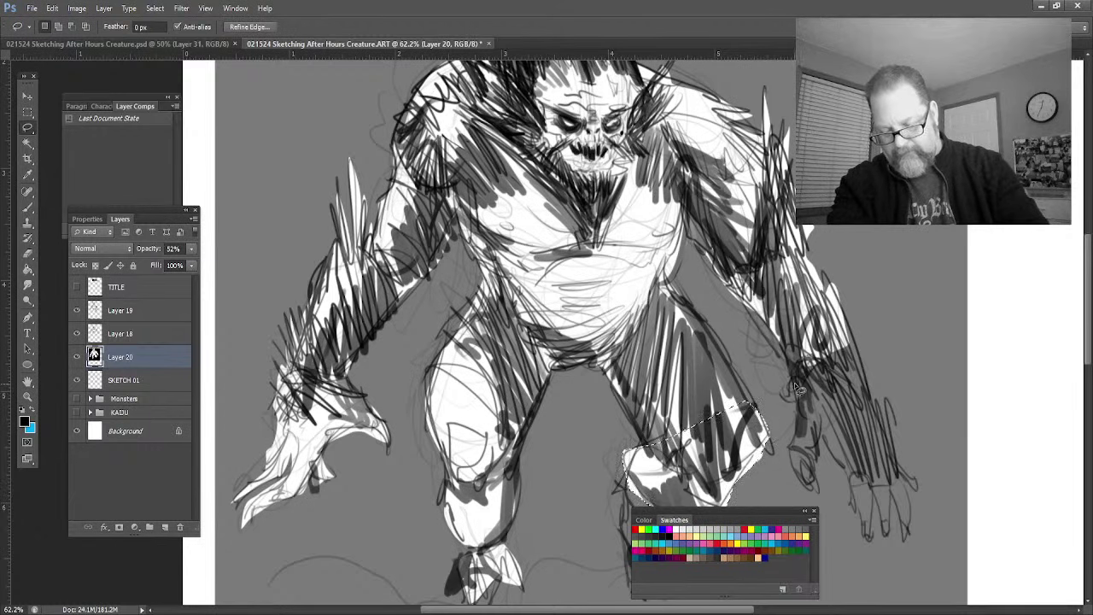
# Step: Lasso the right forearm and hand down to the fingertips and clear the backdrop tone inside
pyautogui.moveTo(797, 363)
pyautogui.mouseDown()
pyautogui.moveTo(796, 458)
pyautogui.moveTo(821, 451)
pyautogui.moveTo(876, 538)
pyautogui.moveTo(912, 480)
pyautogui.moveTo(816, 272)
pyautogui.mouseUp()
pyautogui.hotkey('ctrl', 'BackSpace')
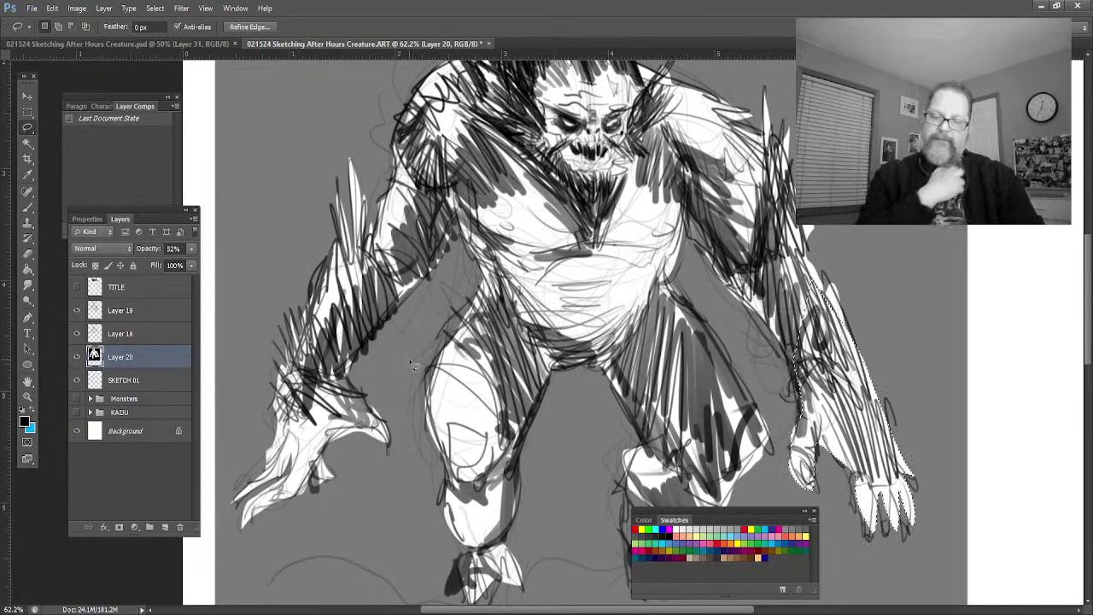
pyautogui.click(28, 397)
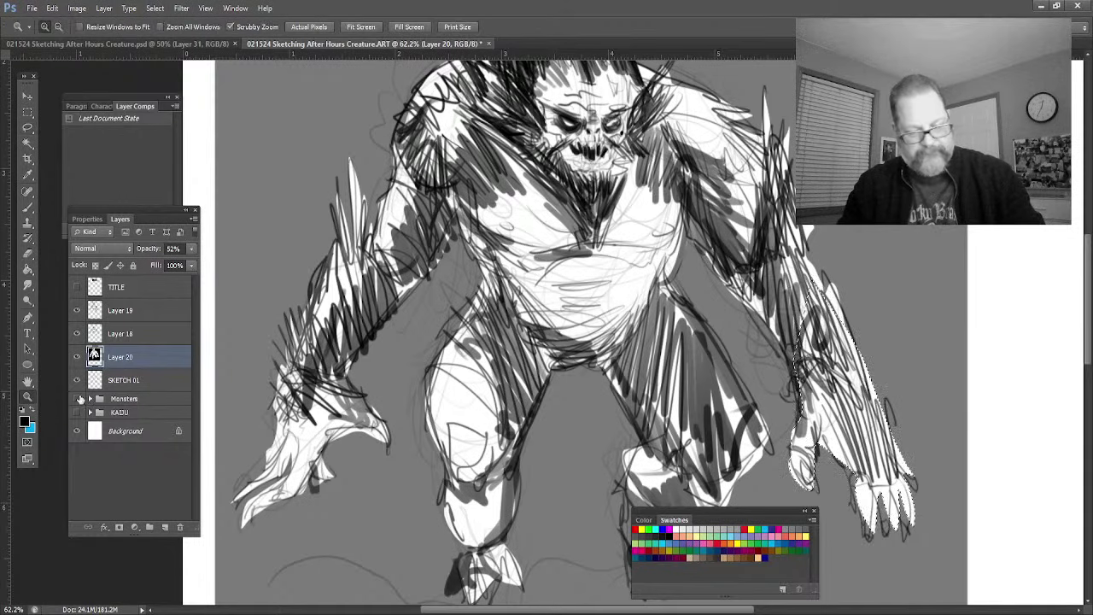
pyautogui.moveTo(376, 453)
pyautogui.mouseDown()
pyautogui.moveTo(299, 453)
pyautogui.moveTo(363, 451)
pyautogui.mouseUp()
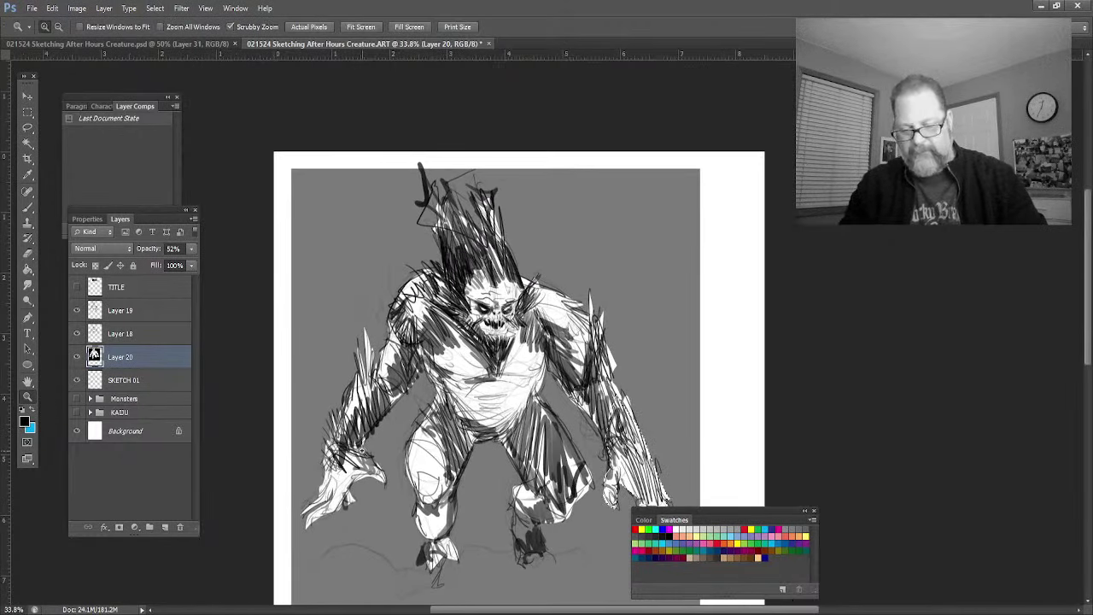
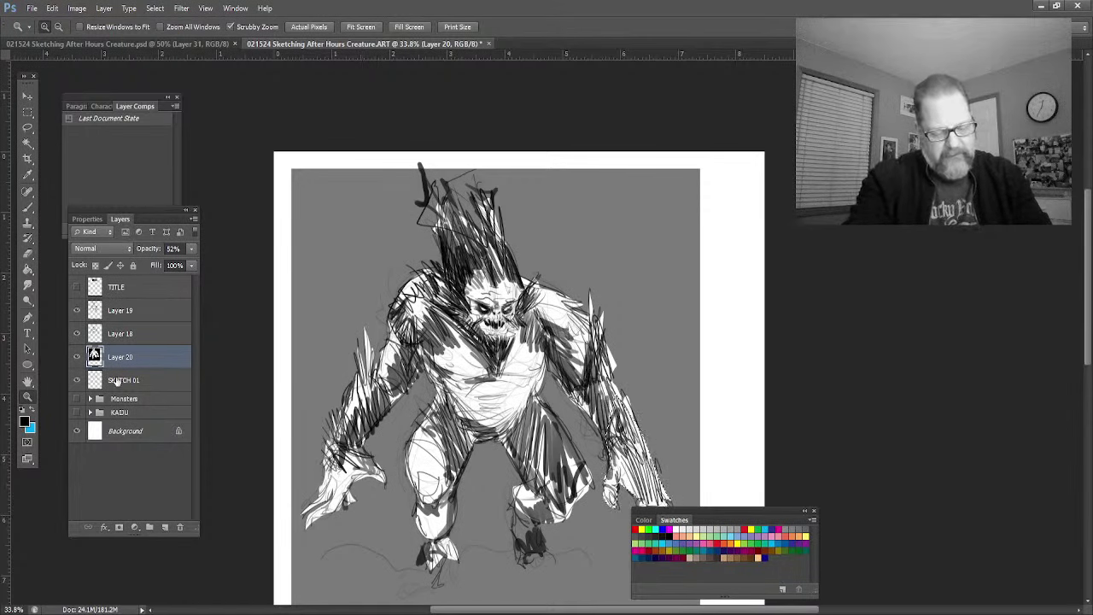
# Step: Select SKETCH 01, Layer 20, Layer 18 and Layer 19 together and lower their opacity to 18%
pyautogui.click(114, 384)
pyautogui.keyDown('ctrl'); pyautogui.click(118, 359); pyautogui.keyUp('ctrl')
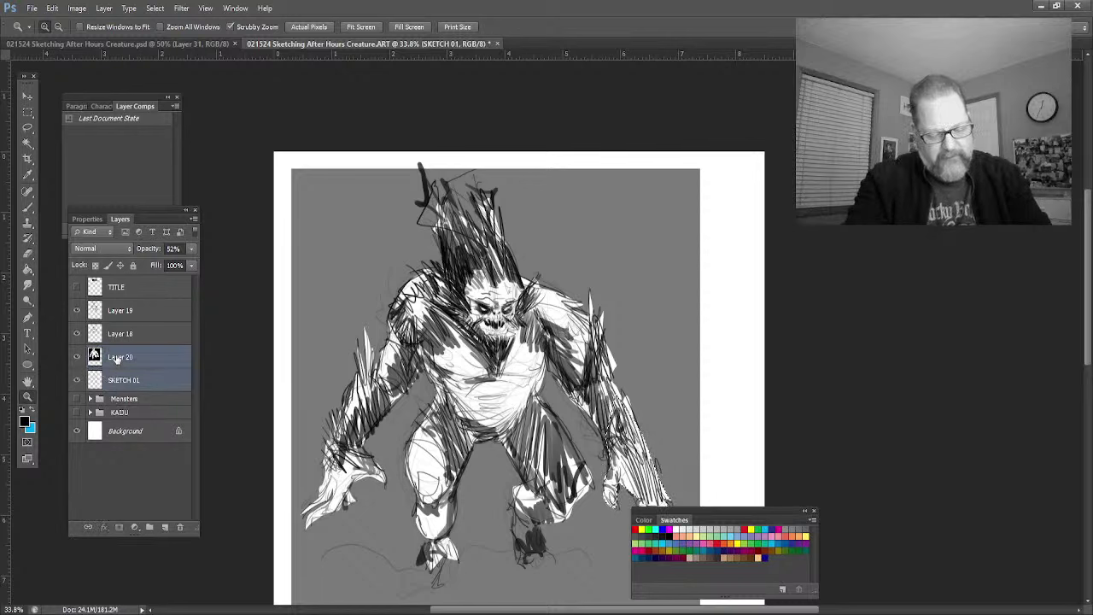
pyautogui.keyDown('ctrl'); pyautogui.click(112, 333); pyautogui.keyUp('ctrl')
pyautogui.keyDown('ctrl'); pyautogui.click(109, 311); pyautogui.keyUp('ctrl')
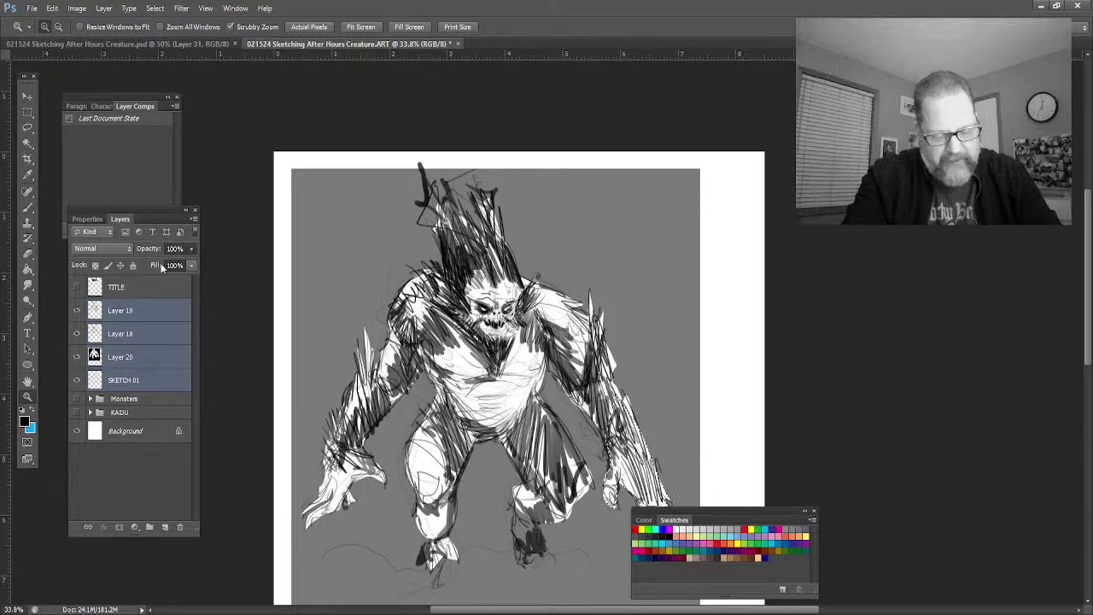
pyautogui.press('4')
pyautogui.press('5')
pyautogui.press('2')
pyautogui.press('5')
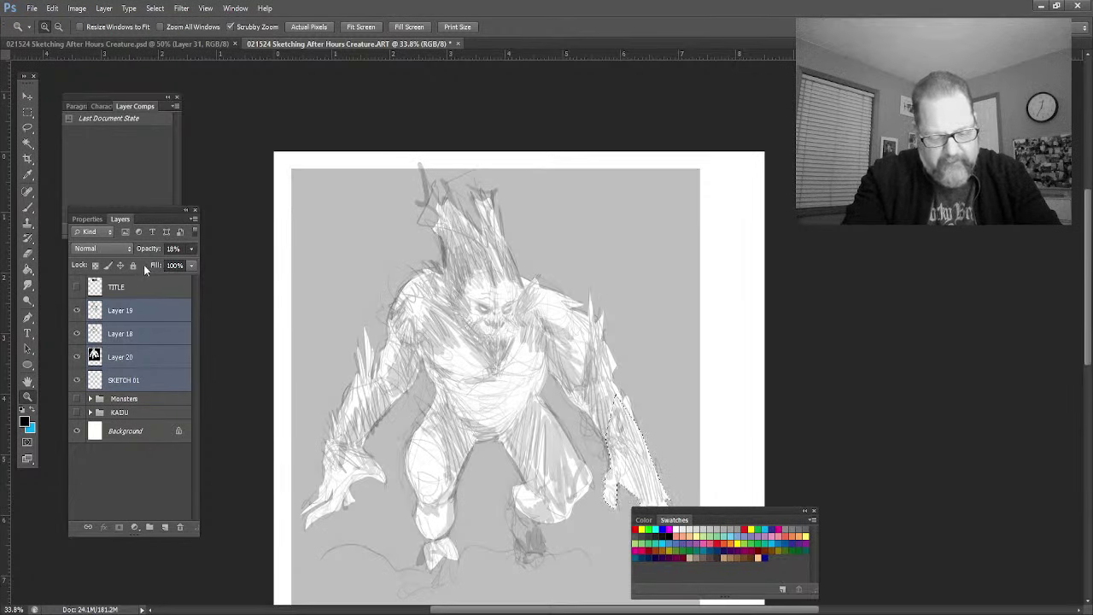
pyautogui.press('1')
pyautogui.press('8')
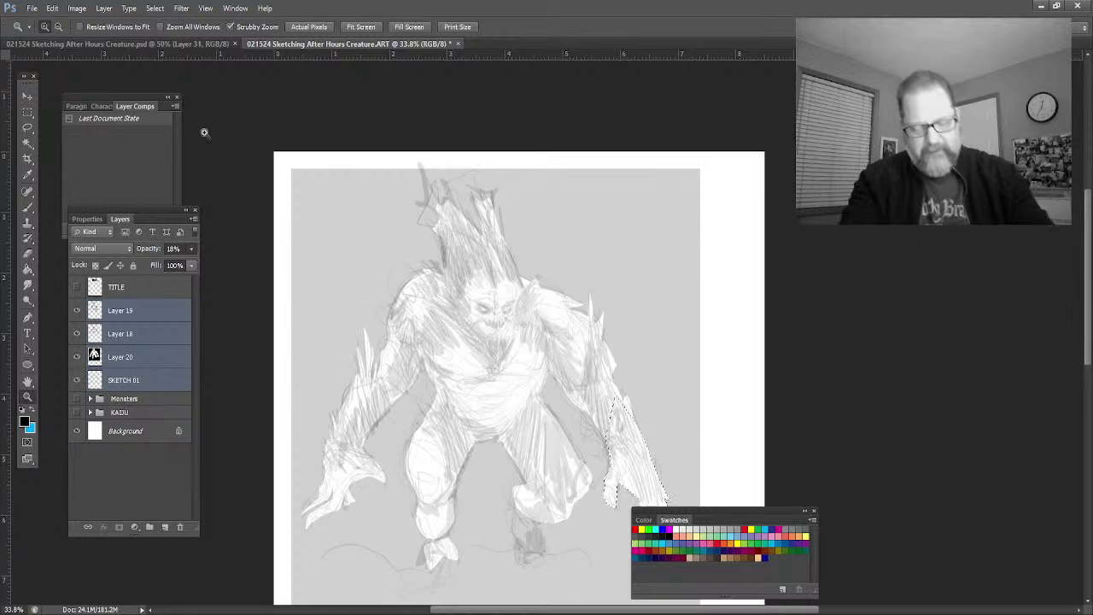
# Step: Add a new layer above Layer 19 and set the Brush size to 12 for inking over the faded sketch
pyautogui.click(134, 312)
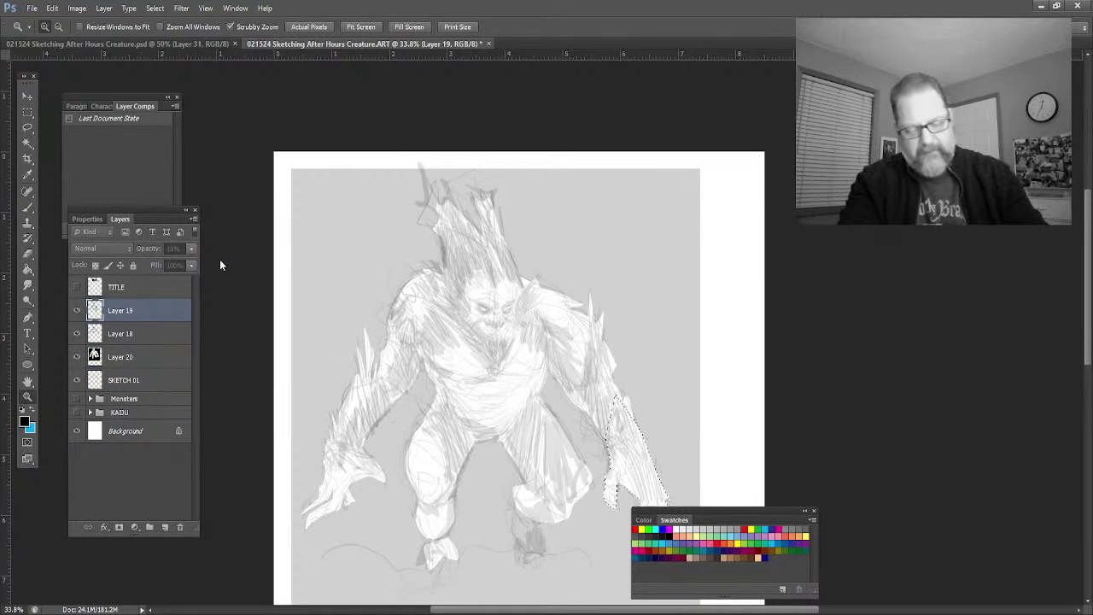
pyautogui.hotkey('ctrl', 'shift', 'alt', 'n')
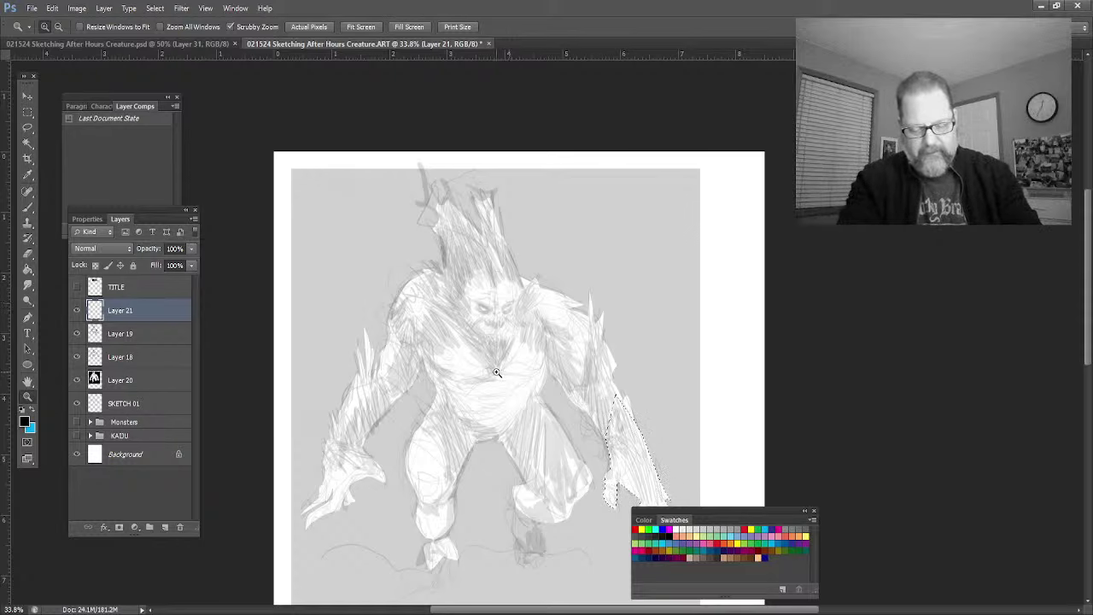
pyautogui.moveTo(496, 372); pyautogui.dragTo(539, 394)
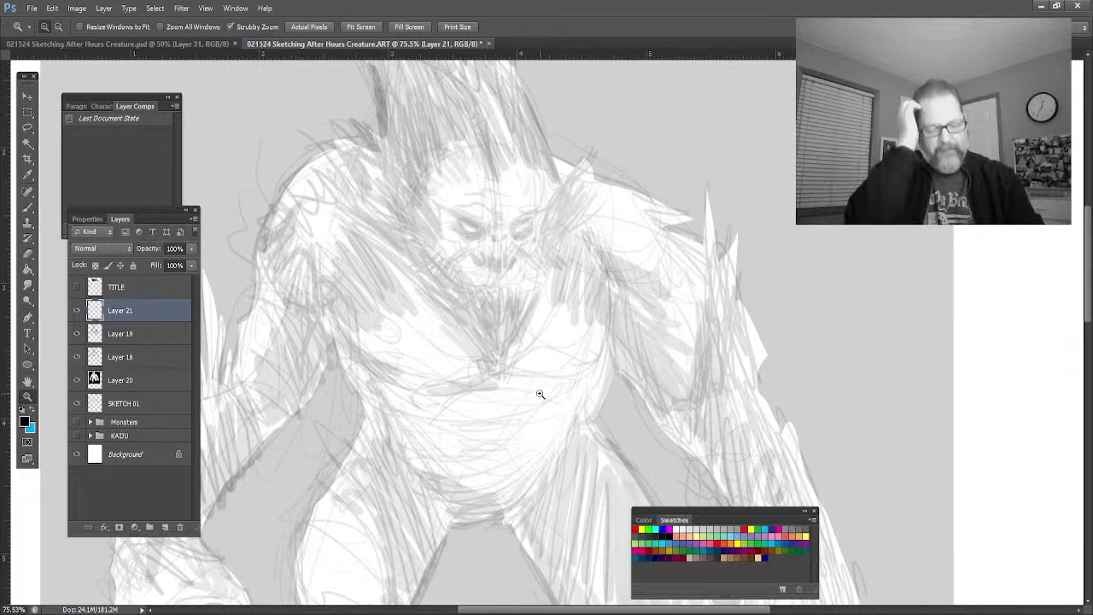
pyautogui.click(28, 207)
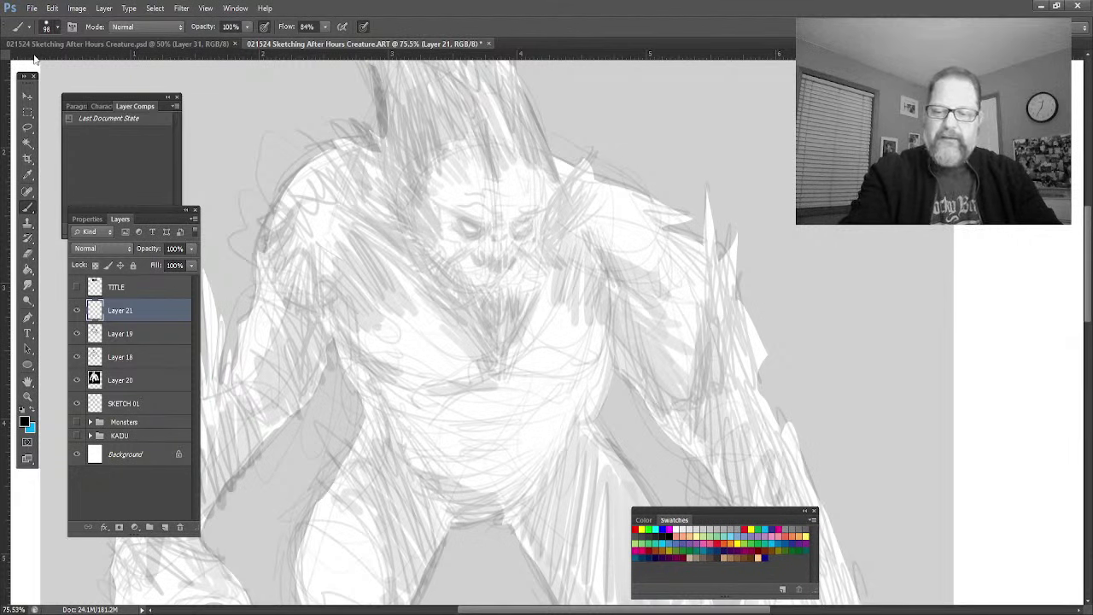
pyautogui.press('[')
pyautogui.press('[')
pyautogui.press('[')
pyautogui.press('[')
pyautogui.press('[')
pyautogui.press('[')
pyautogui.press('[')
pyautogui.press('[')
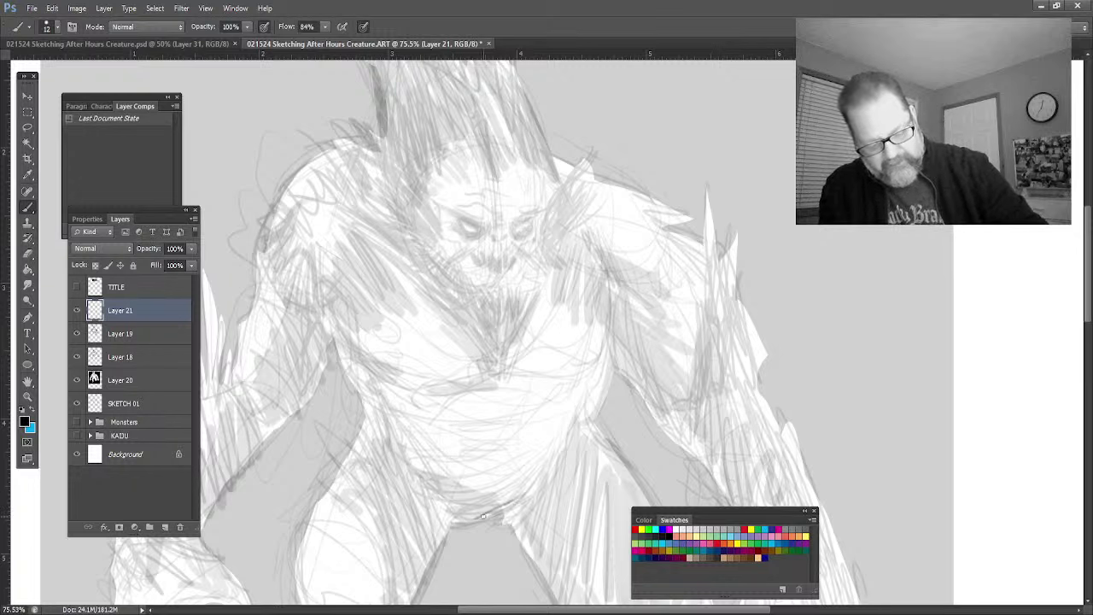
# Step: Ink the bottom of the belly, the waist and the upper contours of both thighs with the Brush
pyautogui.moveTo(483, 516)
pyautogui.mouseDown()
pyautogui.moveTo(512, 512)
pyautogui.moveTo(540, 484)
pyautogui.mouseUp()
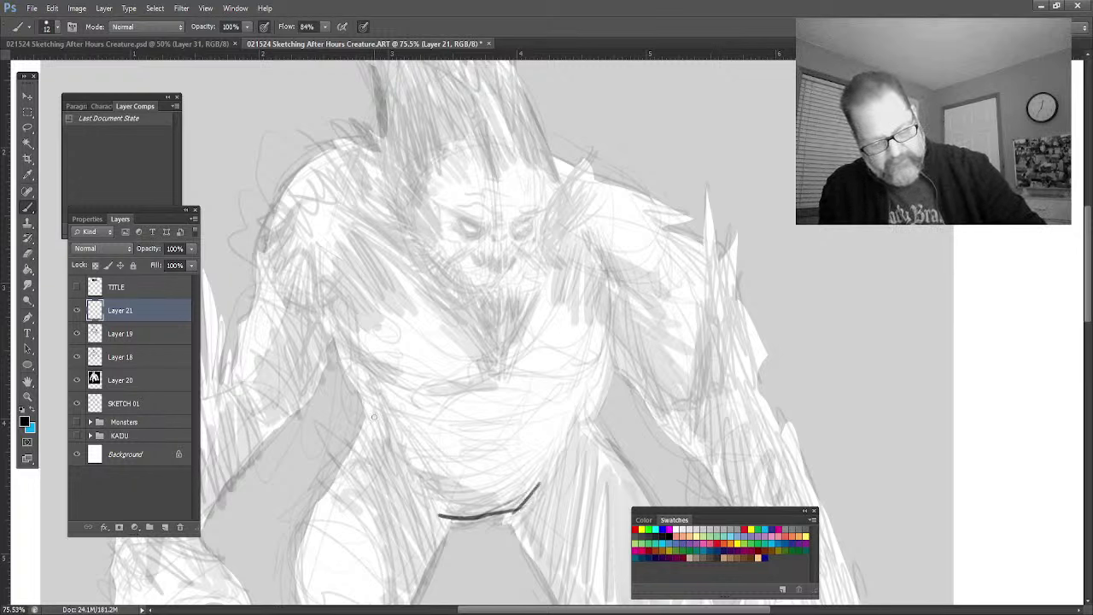
pyautogui.moveTo(365, 428); pyautogui.dragTo(309, 536)
pyautogui.moveTo(450, 527)
pyautogui.mouseDown()
pyautogui.moveTo(409, 594)
pyautogui.moveTo(446, 530)
pyautogui.mouseUp()
pyautogui.moveTo(512, 514); pyautogui.dragTo(554, 591)
pyautogui.moveTo(594, 415)
pyautogui.mouseDown()
pyautogui.moveTo(636, 492)
pyautogui.moveTo(570, 454)
pyautogui.mouseUp()
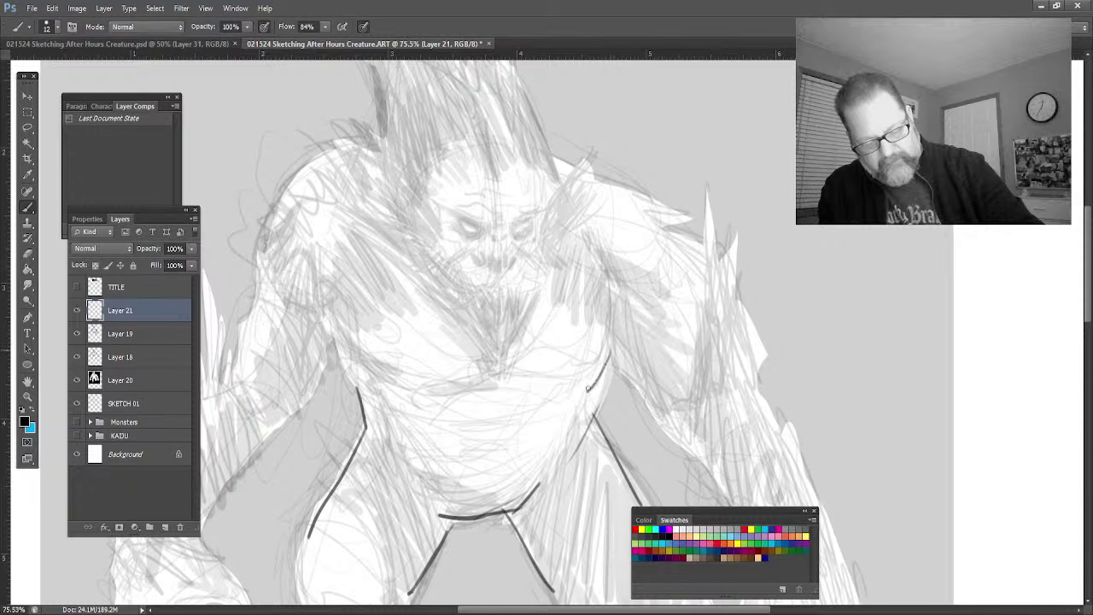
# Step: Ink the side of the torso, the lower edges of both pectorals and the two nipples
pyautogui.moveTo(588, 388)
pyautogui.mouseDown()
pyautogui.moveTo(418, 393)
pyautogui.moveTo(346, 342)
pyautogui.mouseUp()
pyautogui.moveTo(393, 359); pyautogui.dragTo(413, 367)
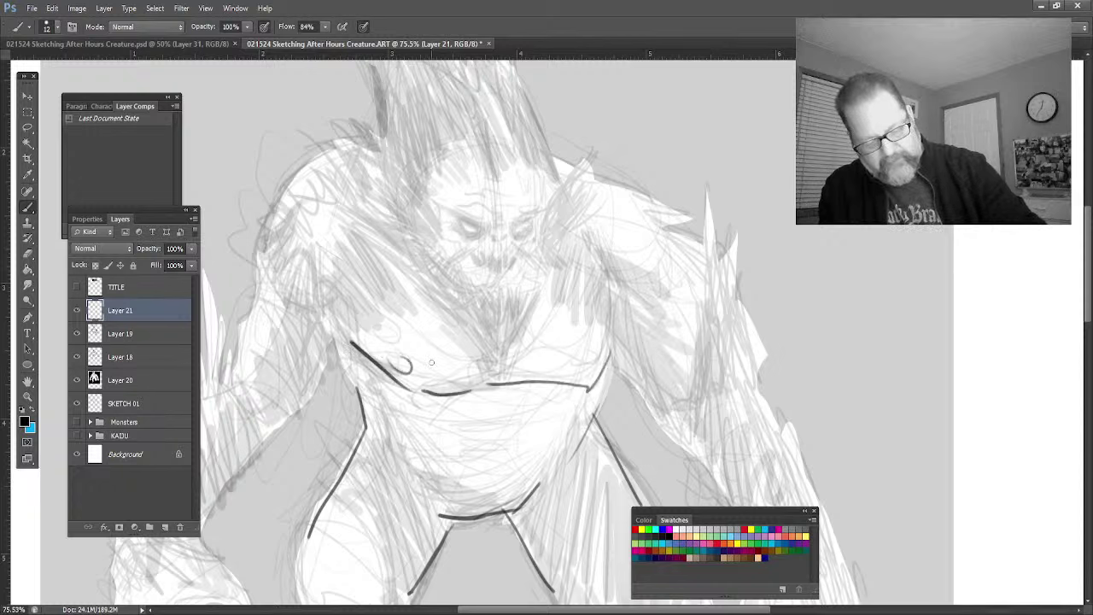
pyautogui.moveTo(561, 370); pyautogui.dragTo(595, 363)
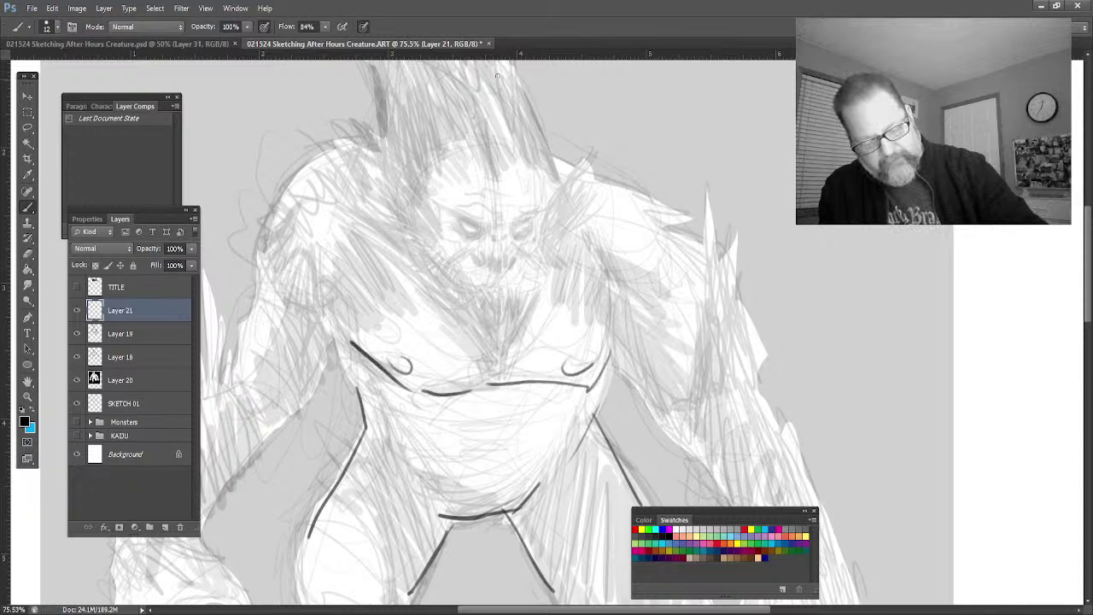
# Step: Ink the right armpit, the shoulder slope and both contours of the right arm down past the elbow
pyautogui.moveTo(611, 357)
pyautogui.mouseDown()
pyautogui.moveTo(620, 289)
pyautogui.moveTo(679, 304)
pyautogui.mouseUp()
pyautogui.moveTo(590, 175)
pyautogui.mouseDown()
pyautogui.moveTo(713, 241)
pyautogui.moveTo(793, 444)
pyautogui.mouseUp()
pyautogui.moveTo(621, 356)
pyautogui.mouseDown()
pyautogui.moveTo(682, 448)
pyautogui.moveTo(729, 462)
pyautogui.moveTo(748, 439)
pyautogui.mouseUp()
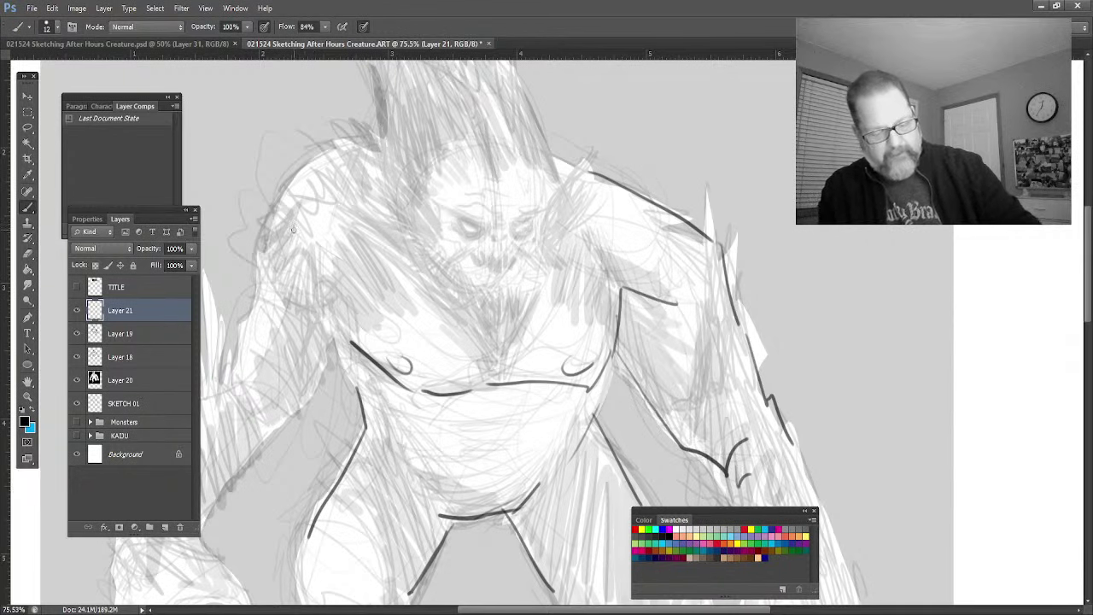
# Step: Ink the left shoulder, the contours of the left upper arm and the rib muscles below the armpit
pyautogui.moveTo(328, 144)
pyautogui.mouseDown()
pyautogui.moveTo(247, 255)
pyautogui.moveTo(254, 280)
pyautogui.moveTo(308, 306)
pyautogui.moveTo(345, 292)
pyautogui.mouseUp()
pyautogui.moveTo(257, 284); pyautogui.dragTo(241, 361)
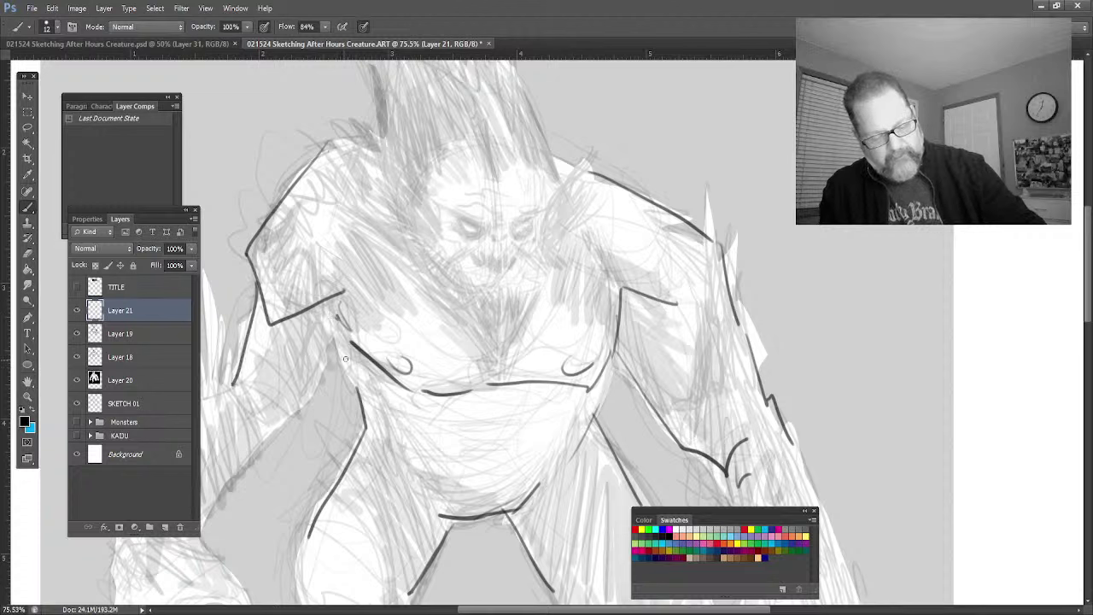
pyautogui.moveTo(350, 343)
pyautogui.mouseDown()
pyautogui.moveTo(305, 419)
pyautogui.moveTo(268, 416)
pyautogui.mouseUp()
pyautogui.moveTo(357, 364); pyautogui.dragTo(371, 388)
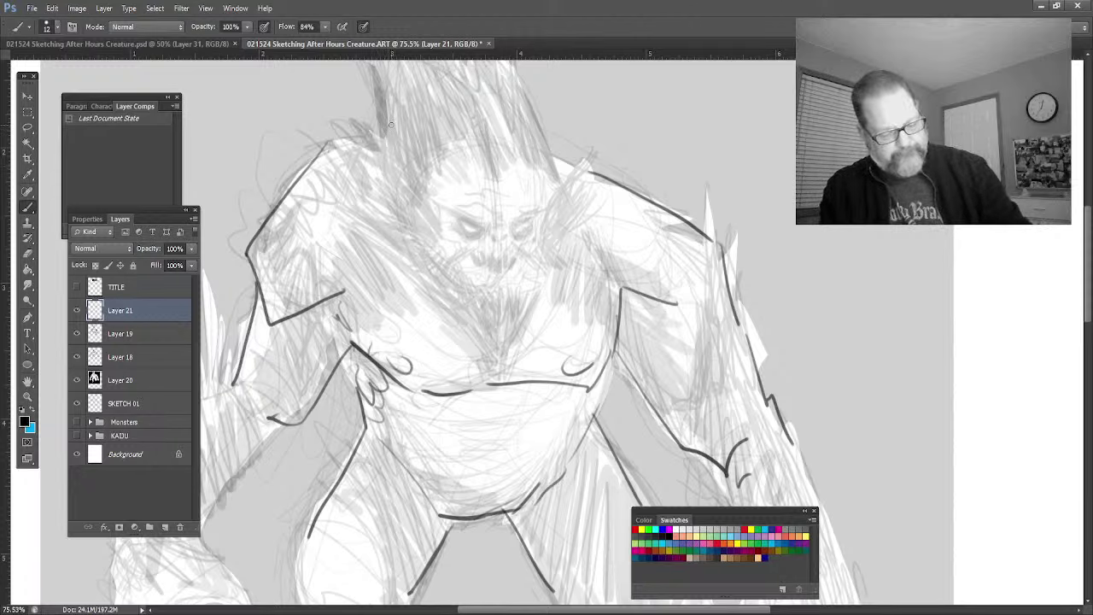
# Step: Ink the left elbow spikes, both edges of the left forearm and the clawed left hand
pyautogui.press('space')
pyautogui.moveTo(372, 480)
pyautogui.mouseDown()
pyautogui.moveTo(334, 414)
pyautogui.moveTo(380, 359)
pyautogui.mouseUp()
pyautogui.click(26, 396)
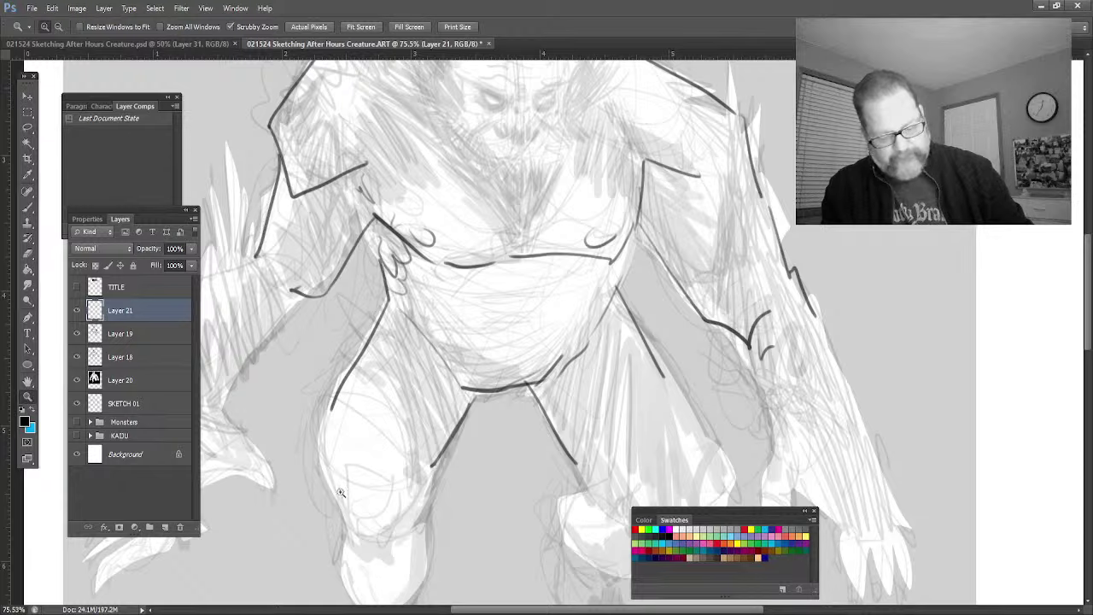
pyautogui.moveTo(340, 493); pyautogui.dragTo(325, 476)
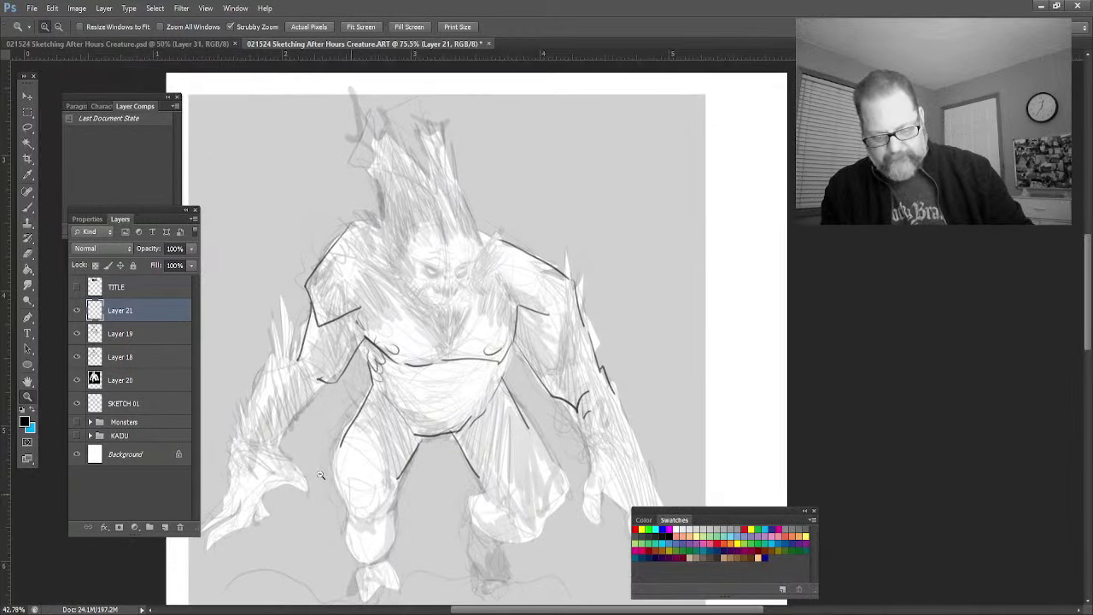
pyautogui.click(29, 195)
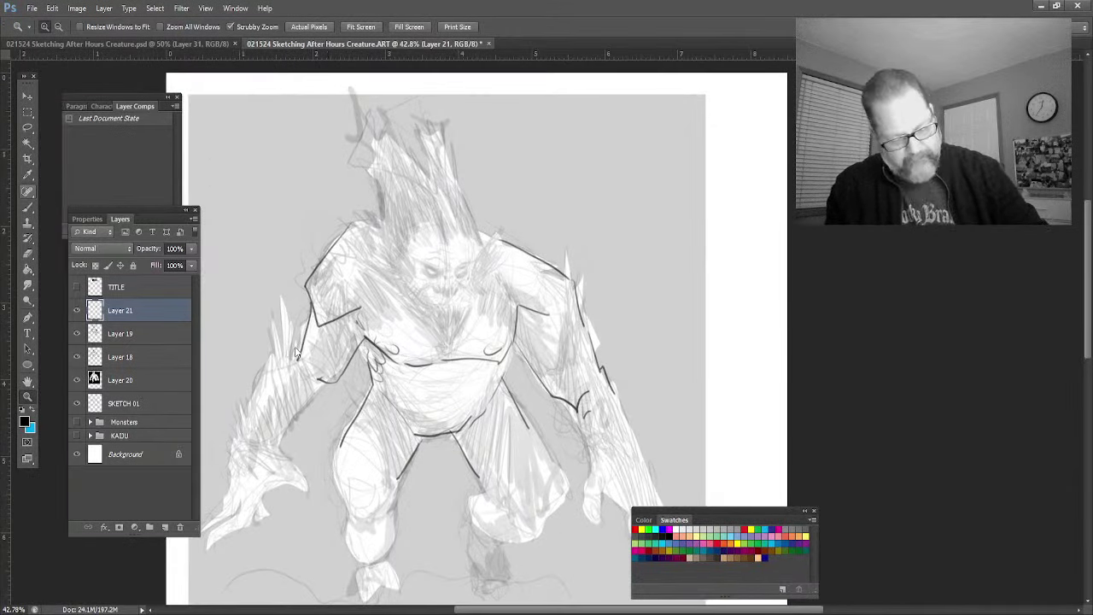
pyautogui.press('b')
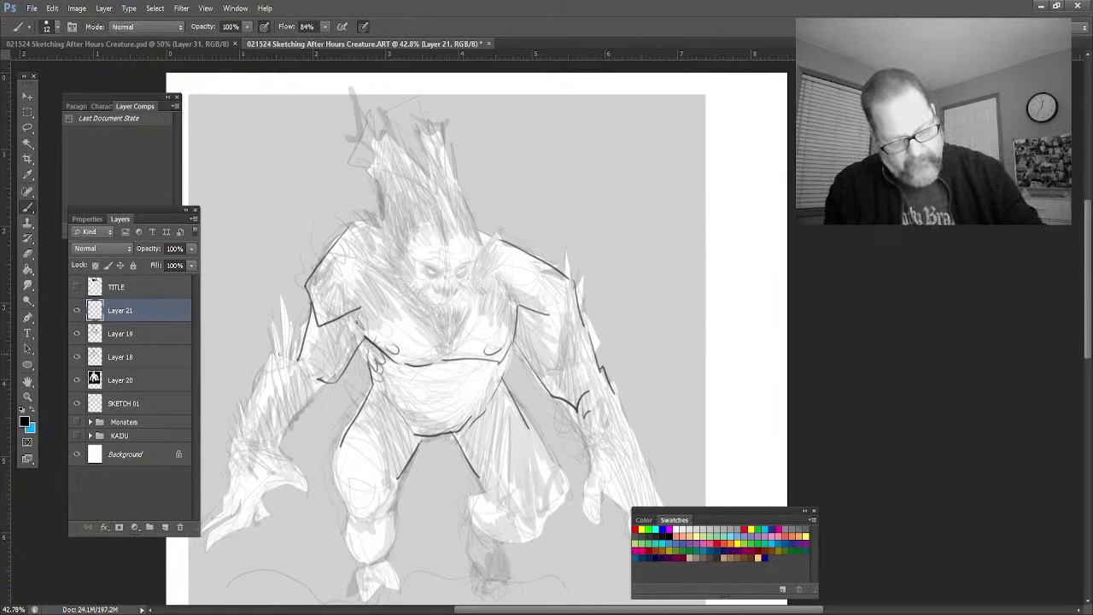
pyautogui.moveTo(275, 293)
pyautogui.mouseDown()
pyautogui.moveTo(270, 362)
pyautogui.moveTo(232, 460)
pyautogui.mouseUp()
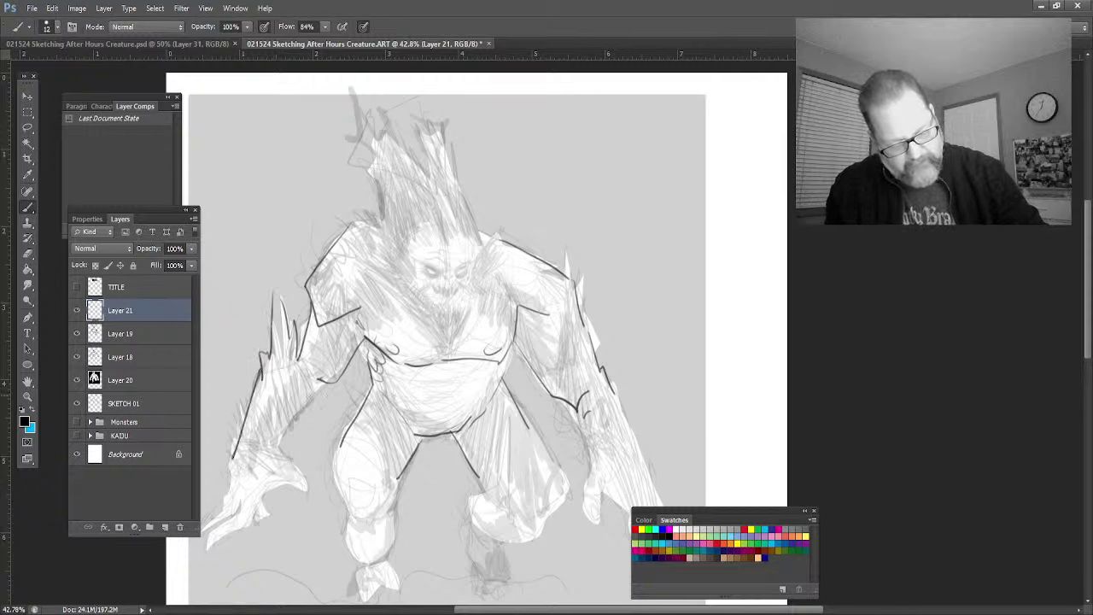
pyautogui.moveTo(321, 383)
pyautogui.mouseDown()
pyautogui.moveTo(271, 446)
pyautogui.moveTo(250, 510)
pyautogui.mouseUp()
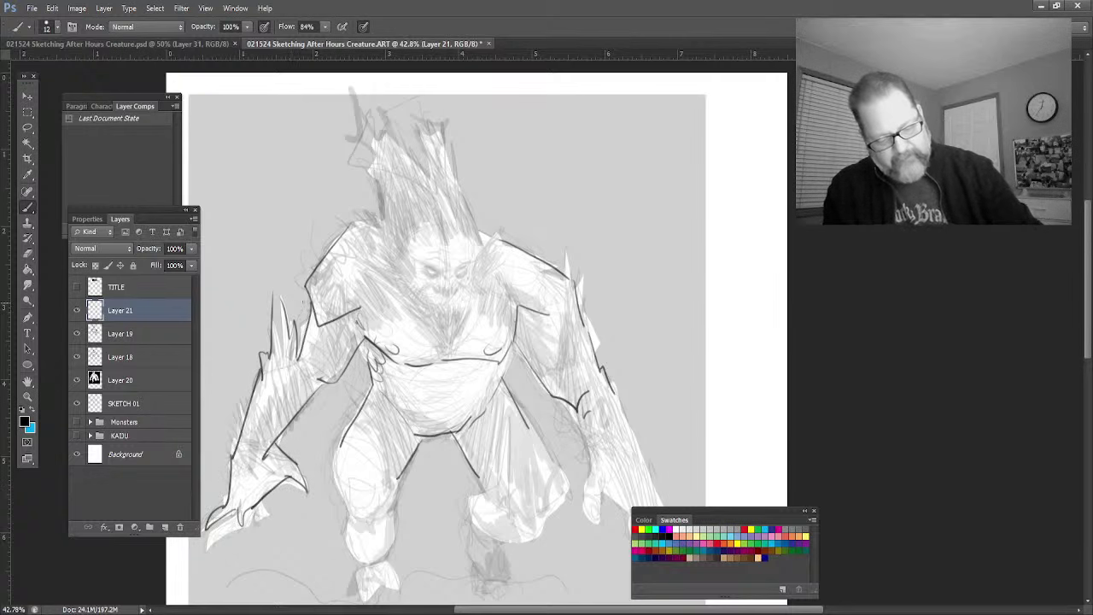
# Step: Ink the left thigh, knee, shin and foot, and extend the right thigh's inner contour to the knee
pyautogui.moveTo(342, 430); pyautogui.dragTo(337, 484)
pyautogui.moveTo(367, 518)
pyautogui.mouseDown()
pyautogui.moveTo(350, 511)
pyautogui.moveTo(345, 524)
pyautogui.moveTo(380, 591)
pyautogui.moveTo(405, 465)
pyautogui.mouseUp()
pyautogui.moveTo(461, 438); pyautogui.dragTo(516, 524)
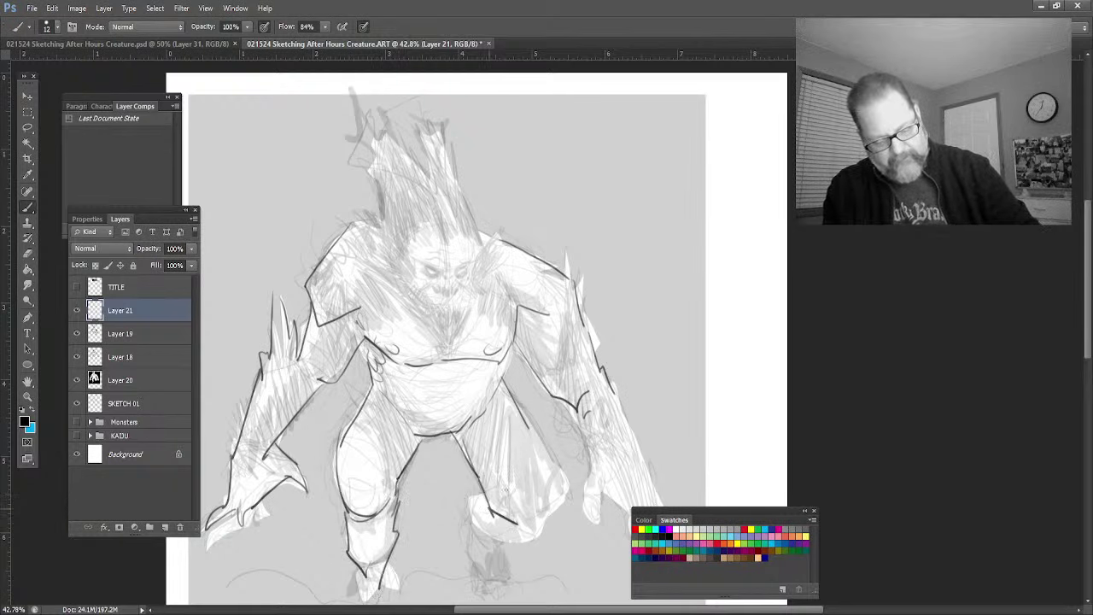
# Step: Ink the right thigh's outer contour, the bent knee, the receding shin and the right foot
pyautogui.moveTo(540, 446); pyautogui.dragTo(539, 541)
pyautogui.moveTo(492, 492)
pyautogui.mouseDown()
pyautogui.moveTo(470, 498)
pyautogui.moveTo(484, 529)
pyautogui.mouseUp()
pyautogui.moveTo(484, 535); pyautogui.dragTo(529, 544)
pyautogui.moveTo(487, 514)
pyautogui.mouseDown()
pyautogui.moveTo(466, 536)
pyautogui.moveTo(475, 584)
pyautogui.mouseUp()
pyautogui.moveTo(503, 547); pyautogui.dragTo(525, 591)
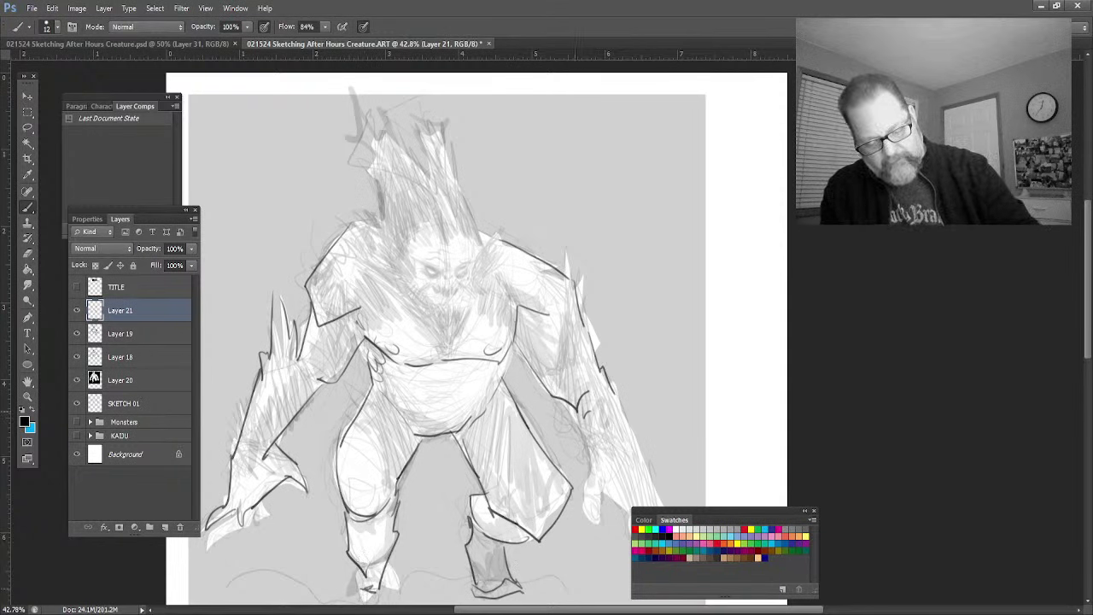
# Step: Ink the right forearm's inner and outer edges, the thumb and a pointed spike on the right upper arm
pyautogui.moveTo(578, 409); pyautogui.dragTo(598, 523)
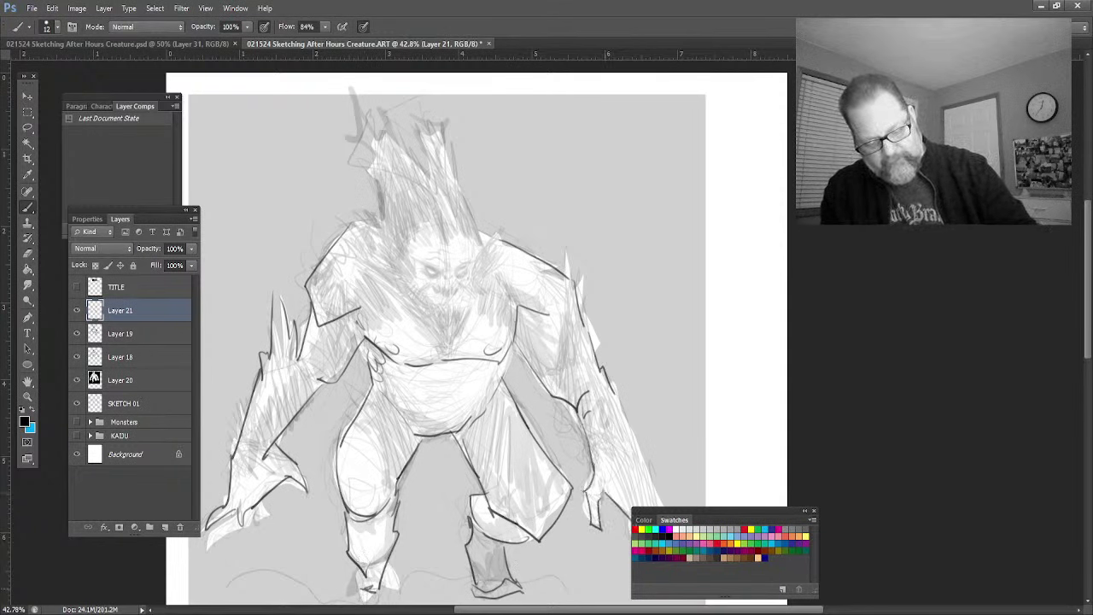
pyautogui.moveTo(616, 393); pyautogui.dragTo(658, 485)
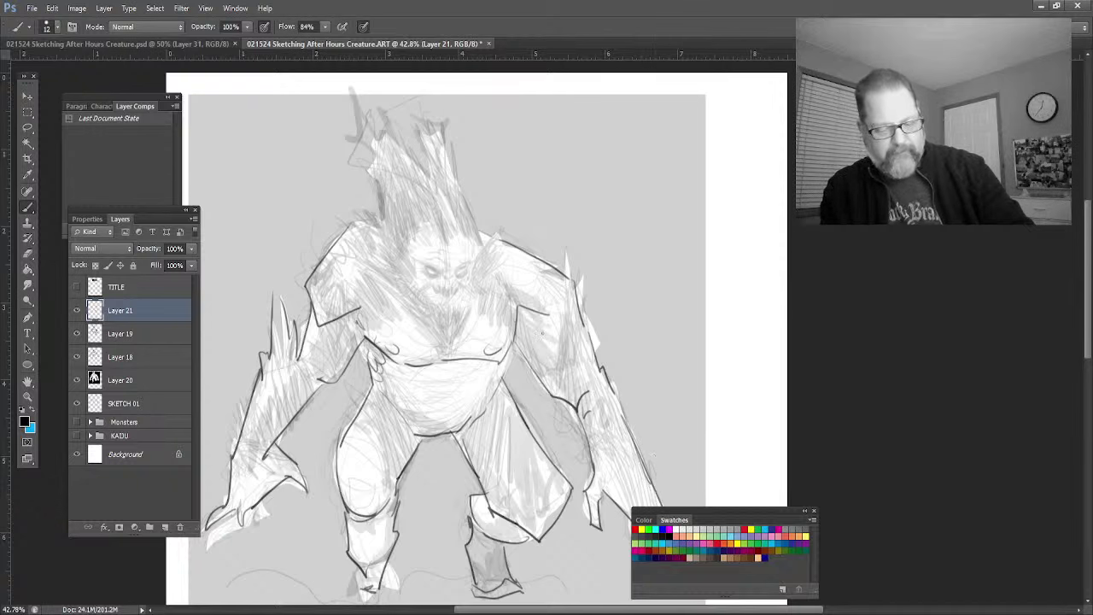
pyautogui.moveTo(594, 360); pyautogui.dragTo(555, 247)
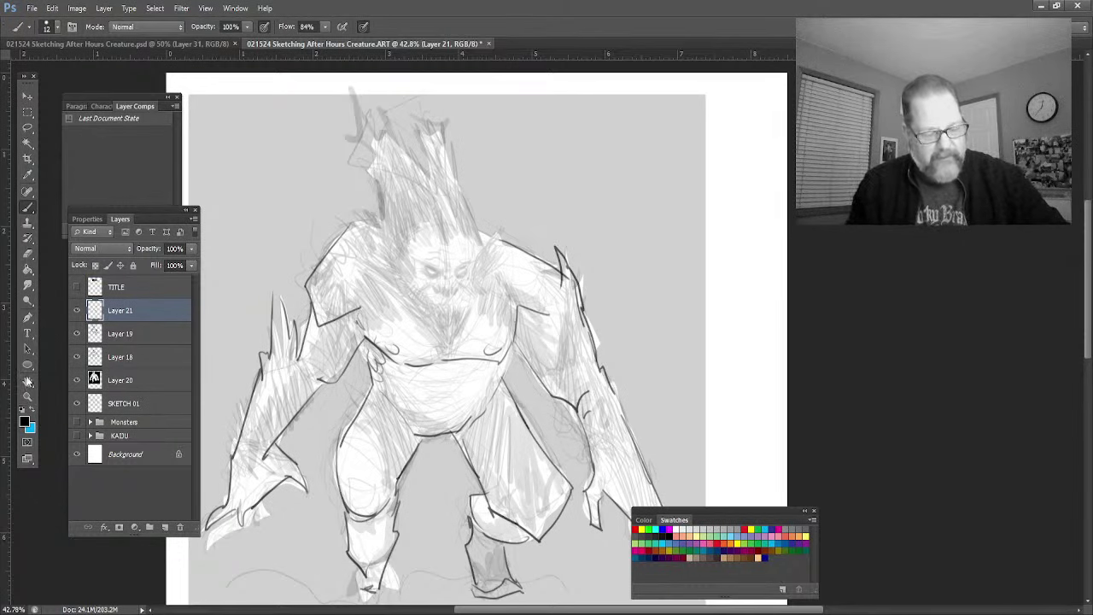
pyautogui.click(27, 397)
pyautogui.moveTo(442, 252); pyautogui.dragTo(495, 284)
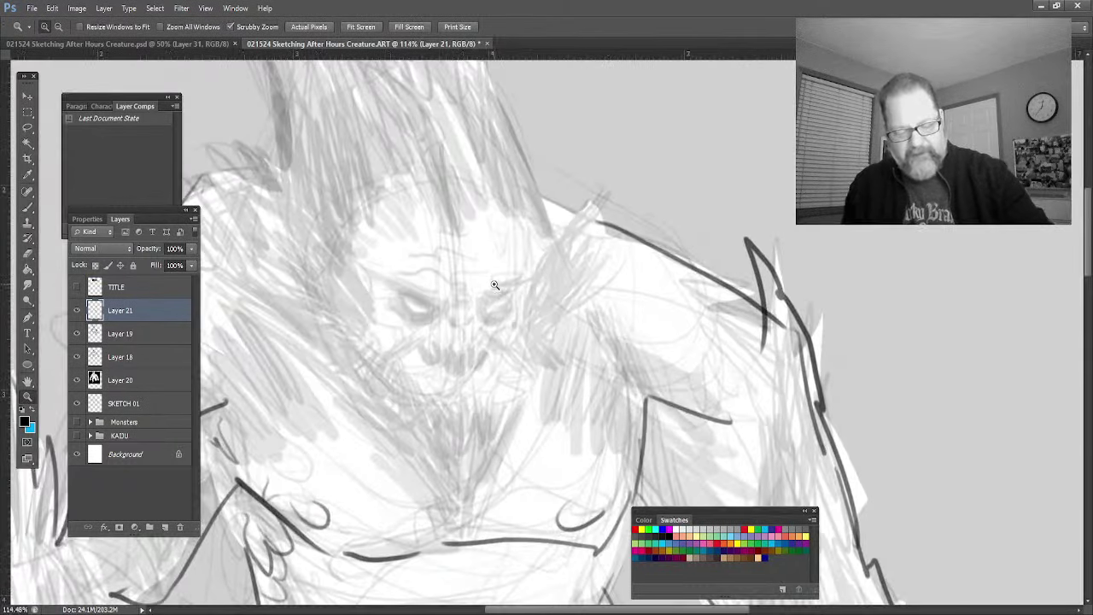
# Step: Ink the creature's narrow eyes, nostrils, brow creases, upper-lip wrinkles and the right cheekbone with the Brush tool
pyautogui.click(28, 208)
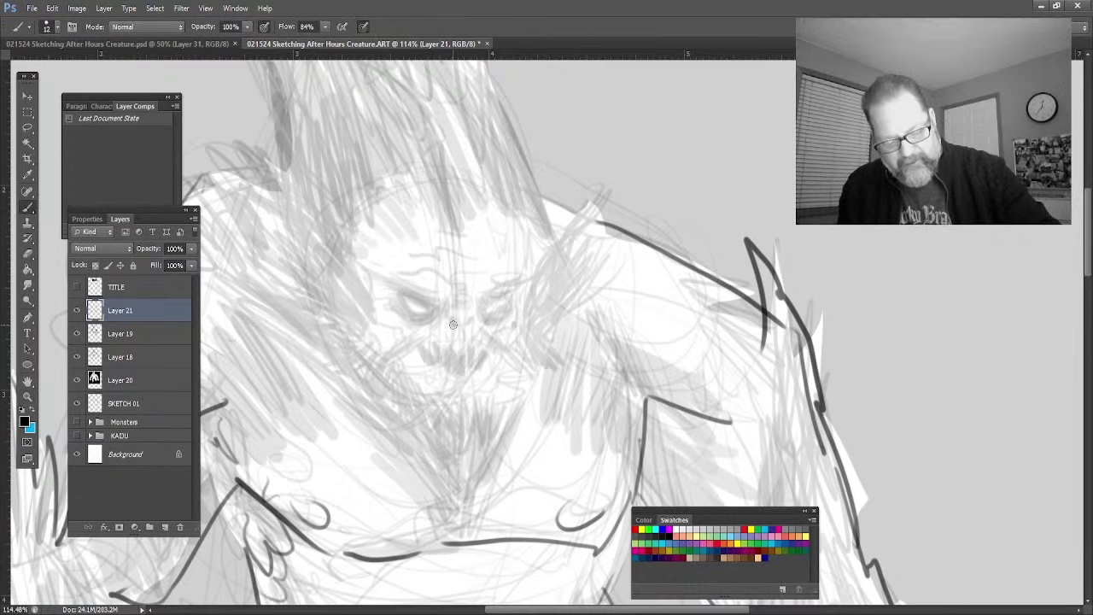
pyautogui.moveTo(453, 325)
pyautogui.mouseDown()
pyautogui.moveTo(479, 341)
pyautogui.moveTo(522, 327)
pyautogui.moveTo(517, 287)
pyautogui.moveTo(483, 309)
pyautogui.moveTo(510, 298)
pyautogui.moveTo(481, 313)
pyautogui.moveTo(496, 320)
pyautogui.moveTo(505, 312)
pyautogui.moveTo(406, 299)
pyautogui.moveTo(435, 309)
pyautogui.moveTo(417, 326)
pyautogui.moveTo(398, 299)
pyautogui.moveTo(455, 308)
pyautogui.moveTo(453, 292)
pyautogui.moveTo(480, 282)
pyautogui.mouseUp()
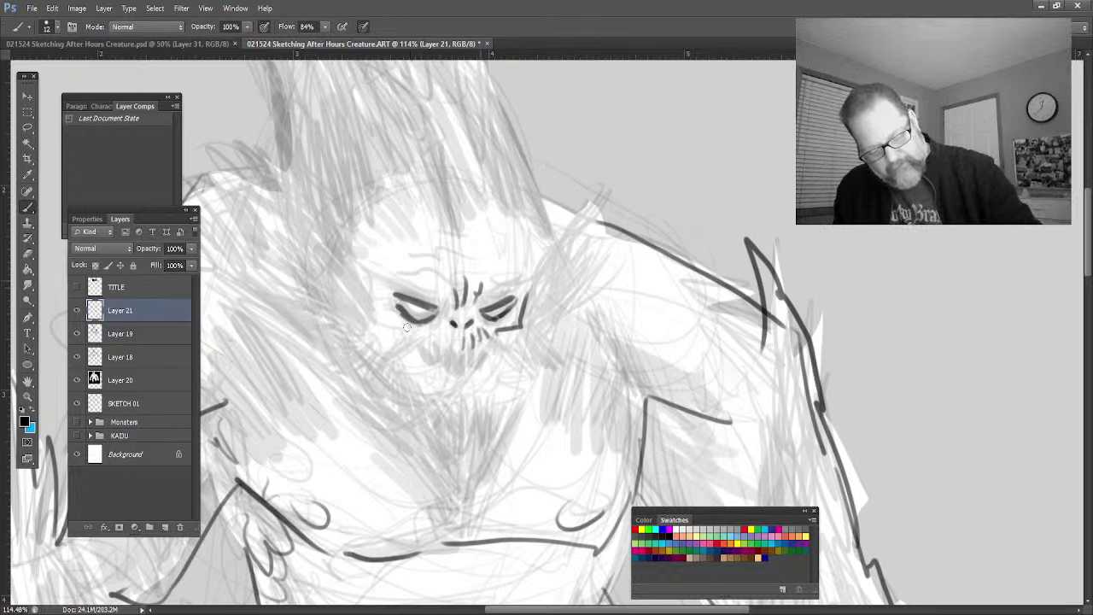
pyautogui.moveTo(447, 285); pyautogui.dragTo(458, 307)
pyautogui.click(426, 345)
pyautogui.moveTo(426, 346); pyautogui.dragTo(446, 335)
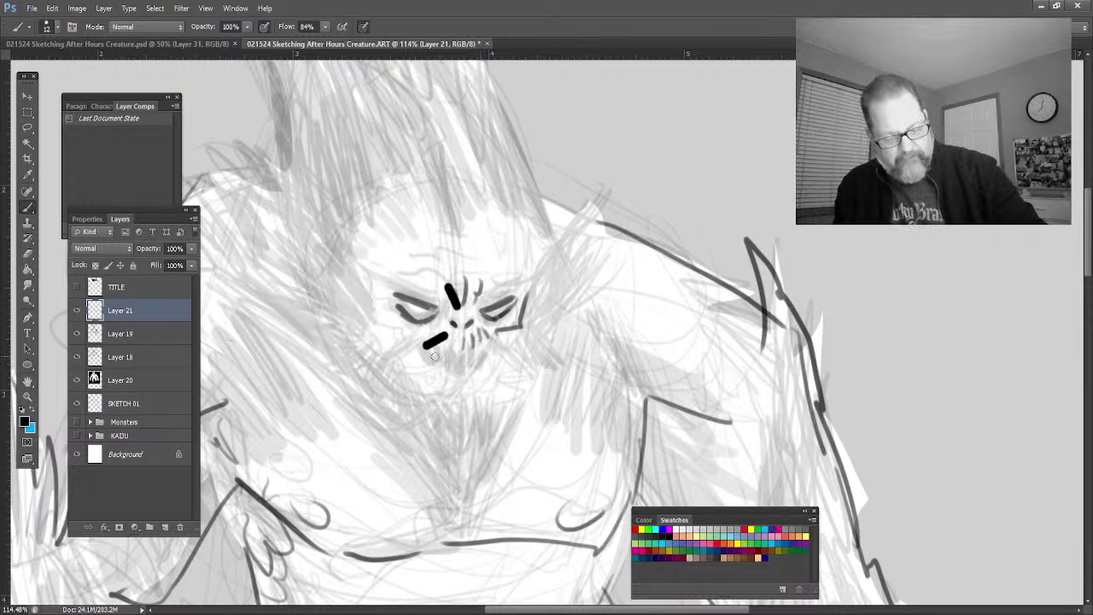
# Step: Ink a row of thick dark teeth across the mouth and thicken the angry brow lines above both eyes
pyautogui.moveTo(444, 287)
pyautogui.mouseDown()
pyautogui.moveTo(456, 307)
pyautogui.moveTo(452, 290)
pyautogui.moveTo(443, 339)
pyautogui.moveTo(424, 347)
pyautogui.moveTo(429, 366)
pyautogui.moveTo(472, 374)
pyautogui.mouseUp()
pyautogui.moveTo(478, 336)
pyautogui.mouseDown()
pyautogui.moveTo(483, 369)
pyautogui.moveTo(500, 359)
pyautogui.mouseUp()
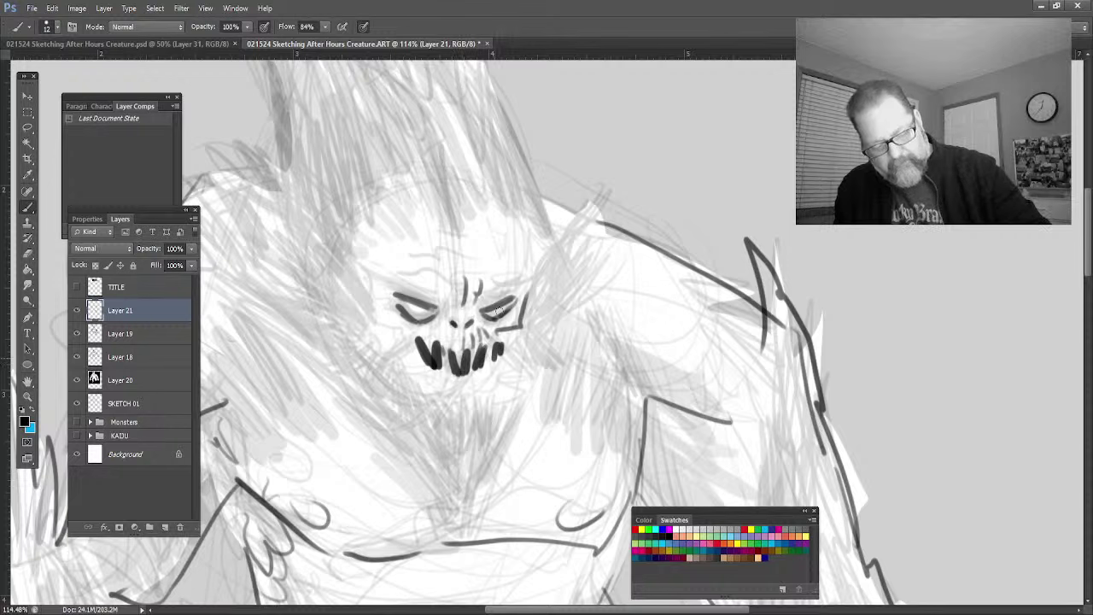
pyautogui.moveTo(432, 310)
pyautogui.mouseDown()
pyautogui.moveTo(399, 297)
pyautogui.moveTo(431, 311)
pyautogui.mouseUp()
pyautogui.moveTo(499, 295)
pyautogui.mouseDown()
pyautogui.moveTo(480, 313)
pyautogui.moveTo(501, 318)
pyautogui.moveTo(482, 324)
pyautogui.moveTo(430, 319)
pyautogui.moveTo(426, 304)
pyautogui.mouseUp()
# Step: Ink the forehead hair strokes, the hair's lower right edge and the pointed spikes beside the right of the face
pyautogui.moveTo(458, 171)
pyautogui.mouseDown()
pyautogui.moveTo(478, 229)
pyautogui.moveTo(493, 212)
pyautogui.mouseUp()
pyautogui.moveTo(487, 171); pyautogui.dragTo(514, 220)
pyautogui.moveTo(503, 109)
pyautogui.mouseDown()
pyautogui.moveTo(554, 243)
pyautogui.moveTo(613, 188)
pyautogui.moveTo(610, 279)
pyautogui.moveTo(535, 363)
pyautogui.moveTo(568, 385)
pyautogui.mouseUp()
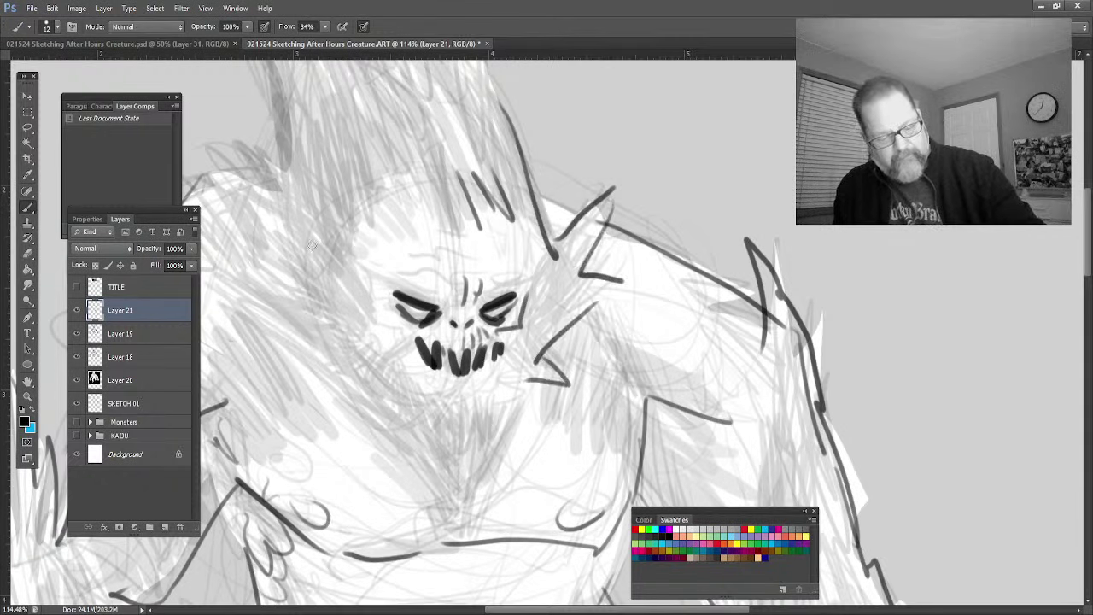
# Step: Ink the left ear spikes, the jawline running into a pointed beard, and the cheek lines beside the mouth
pyautogui.moveTo(321, 256)
pyautogui.mouseDown()
pyautogui.moveTo(250, 271)
pyautogui.moveTo(340, 340)
pyautogui.moveTo(468, 534)
pyautogui.moveTo(528, 358)
pyautogui.mouseUp()
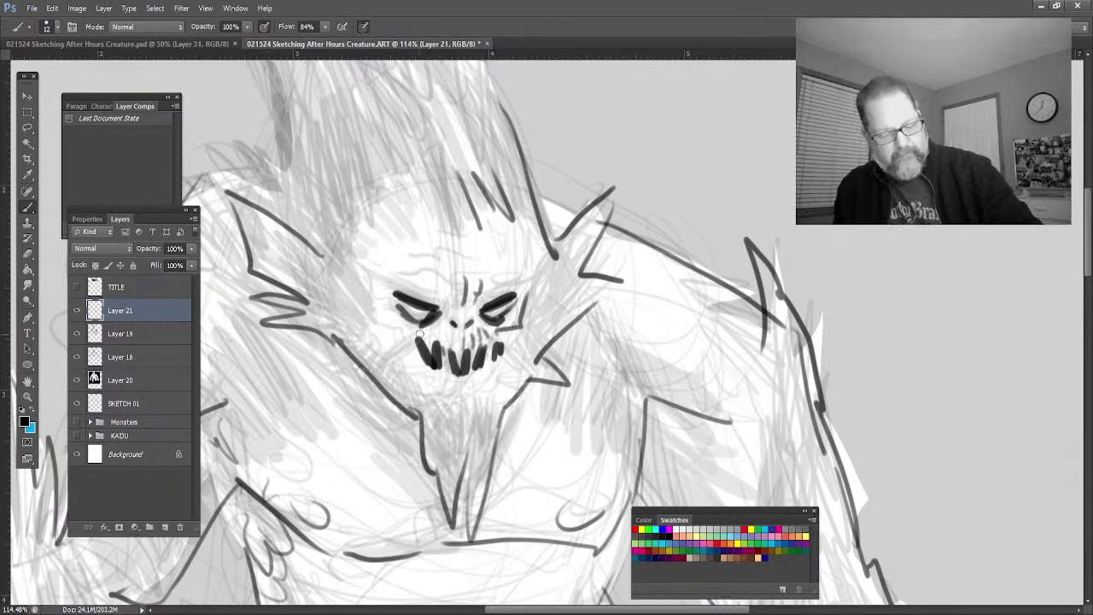
pyautogui.moveTo(420, 331); pyautogui.dragTo(369, 381)
pyautogui.moveTo(497, 329)
pyautogui.mouseDown()
pyautogui.moveTo(566, 381)
pyautogui.moveTo(509, 338)
pyautogui.mouseUp()
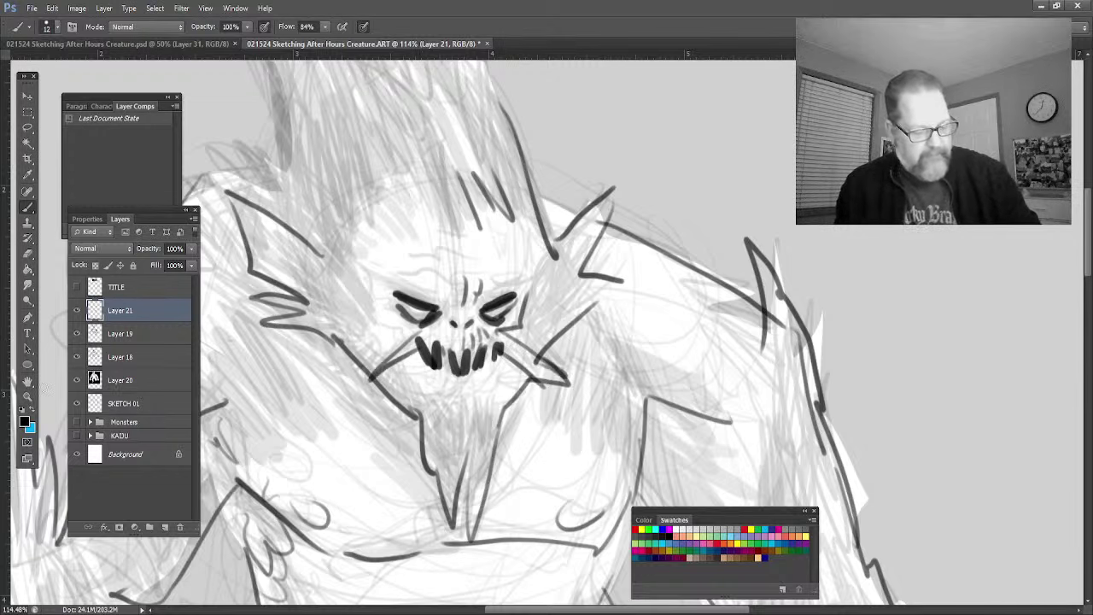
# Step: Ink the tall mane's left edge up to its tip, plus the jagged inner spikes and right edge
pyautogui.click(27, 395)
pyautogui.moveTo(286, 403); pyautogui.dragTo(266, 363)
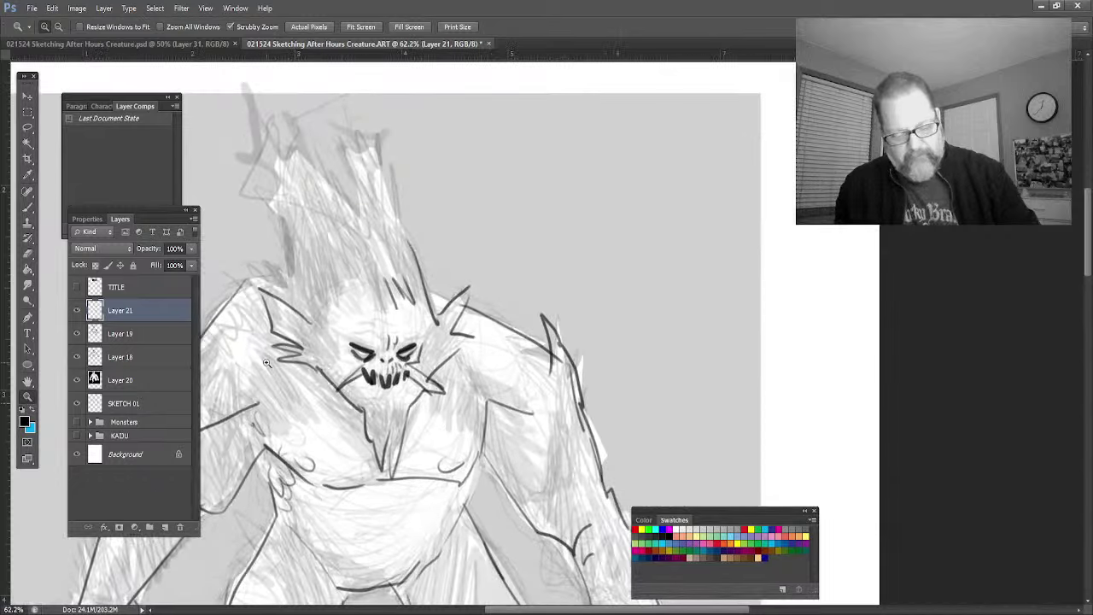
pyautogui.click(27, 208)
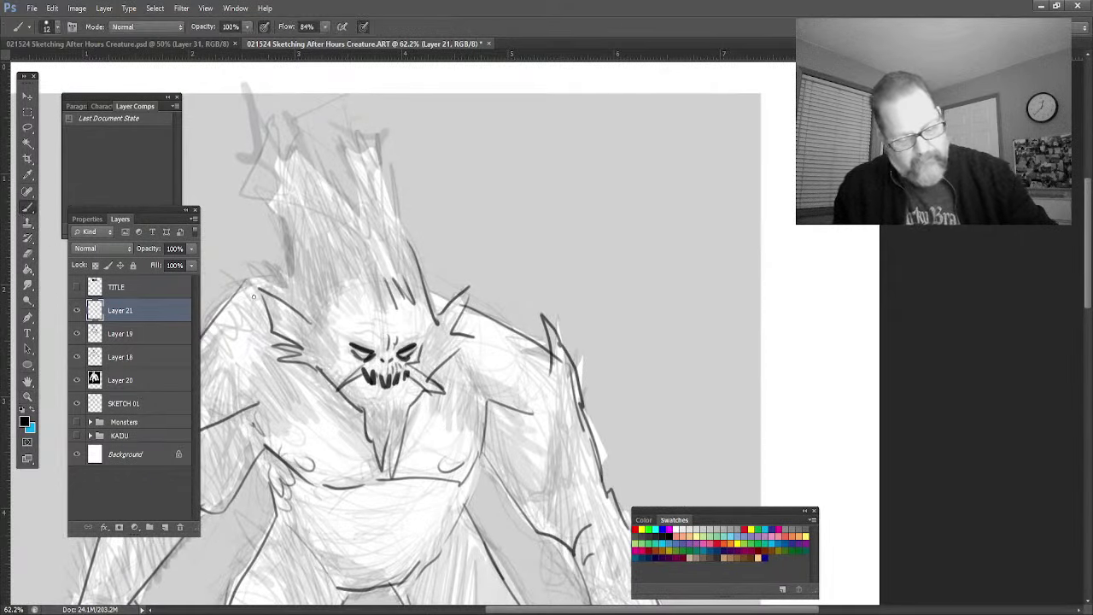
pyautogui.moveTo(294, 308)
pyautogui.mouseDown()
pyautogui.moveTo(277, 205)
pyautogui.moveTo(236, 102)
pyautogui.mouseUp()
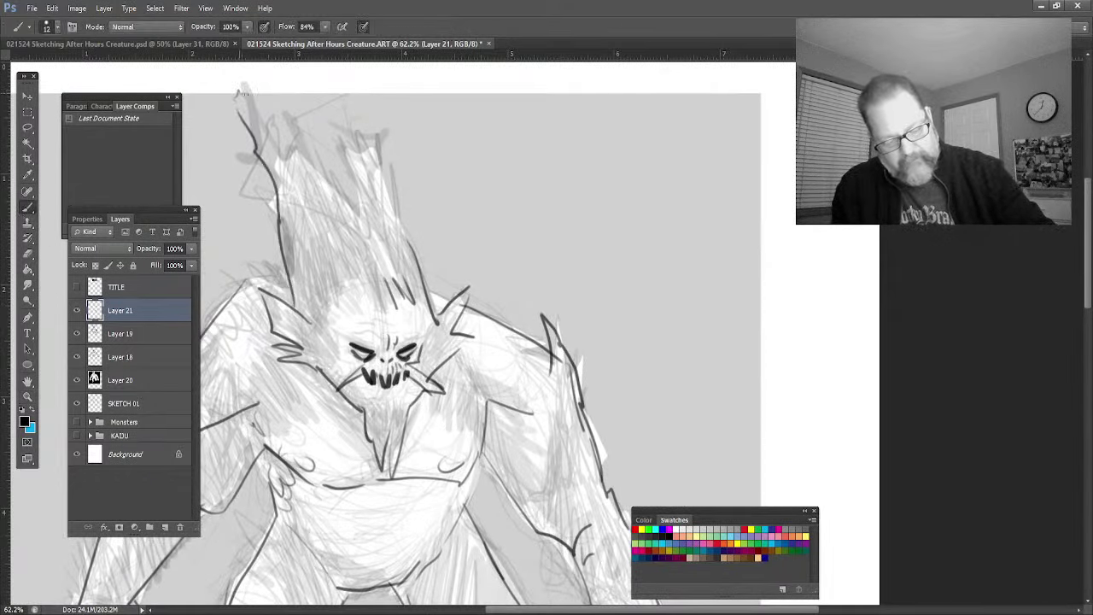
pyautogui.moveTo(307, 102); pyautogui.dragTo(388, 260)
pyautogui.moveTo(359, 128)
pyautogui.mouseDown()
pyautogui.moveTo(390, 265)
pyautogui.moveTo(397, 231)
pyautogui.moveTo(430, 282)
pyautogui.mouseUp()
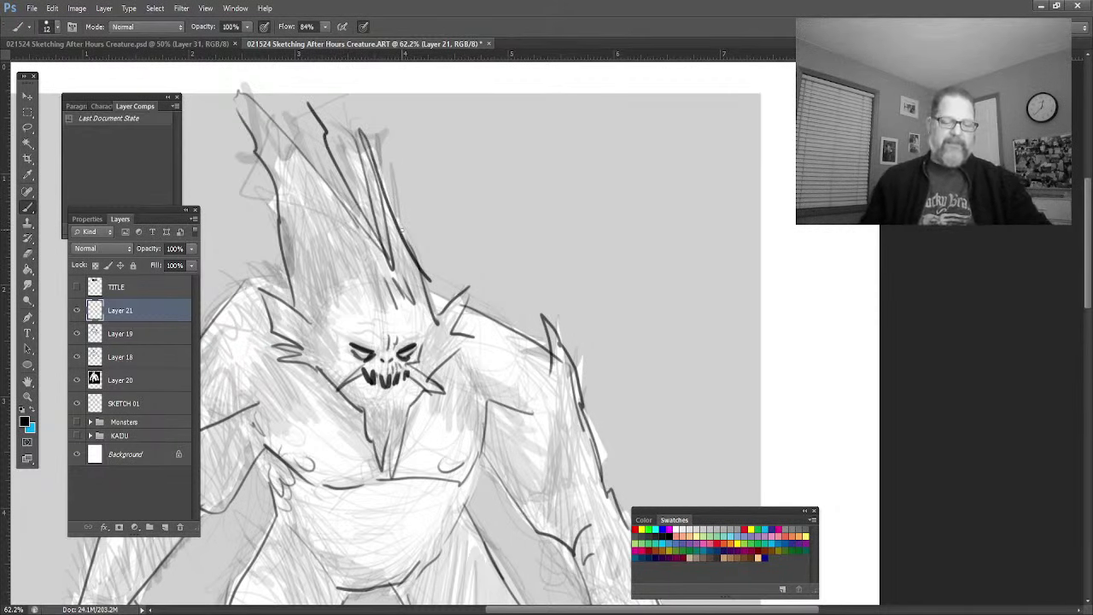
# Step: Hide the sketch and backdrop layers beneath Layer 21 to show only the inked line drawing
pyautogui.hotkey('ctrl', '-')
pyautogui.hotkey('ctrl', '-')
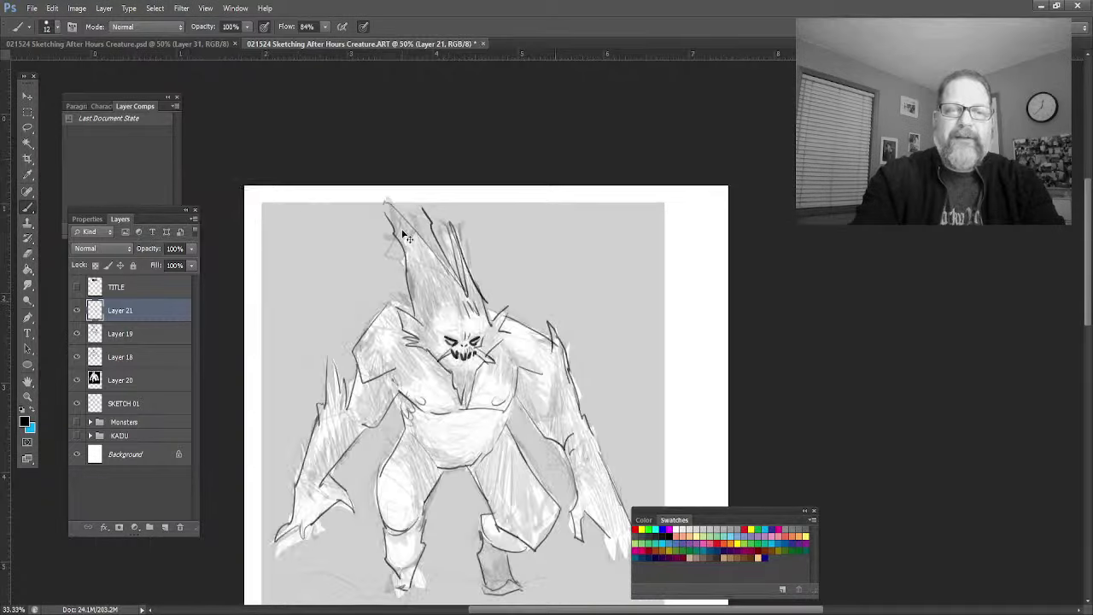
pyautogui.hotkey('ctrl', '+')
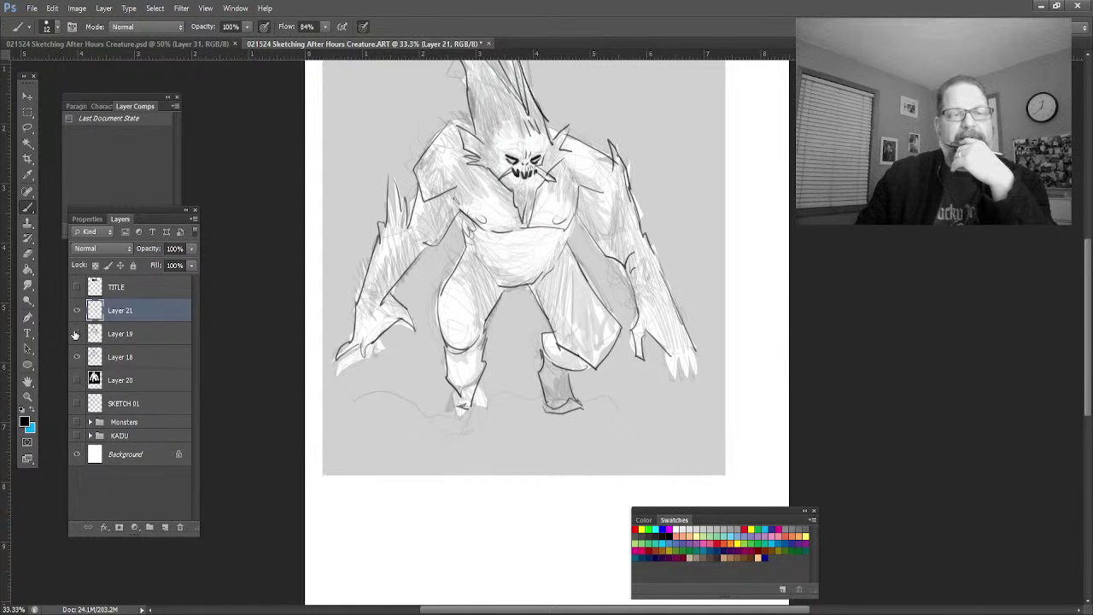
pyautogui.click(76, 358)
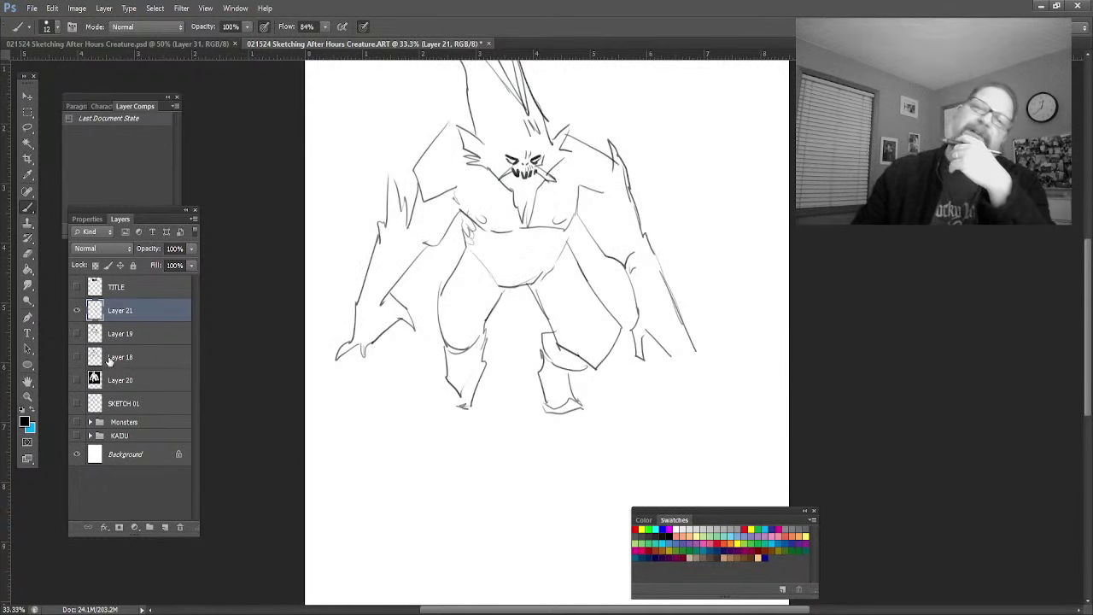
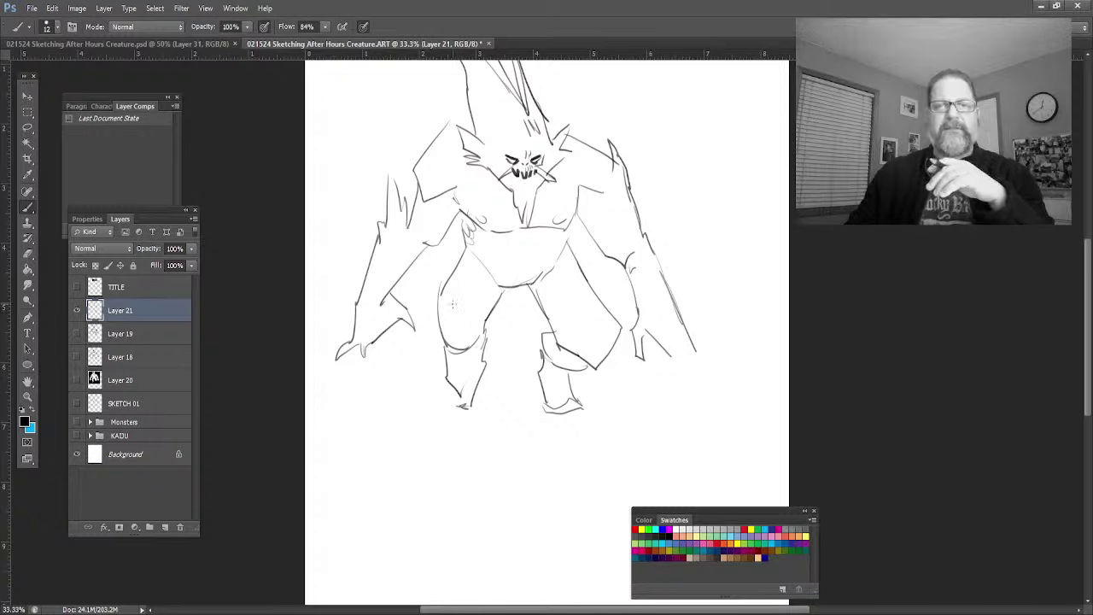
# Step: Hide the line drawing and group Layer 21 through SKETCH 01 into a group named Creature 001
pyautogui.click(77, 312)
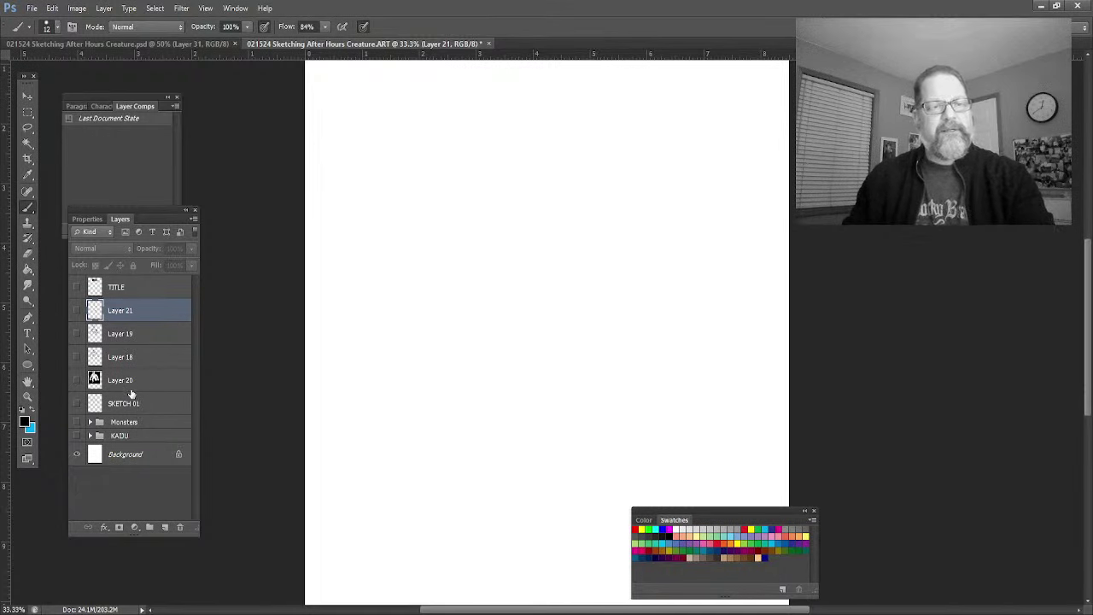
pyautogui.keyDown('shift'); pyautogui.click(133, 405); pyautogui.keyUp('shift')
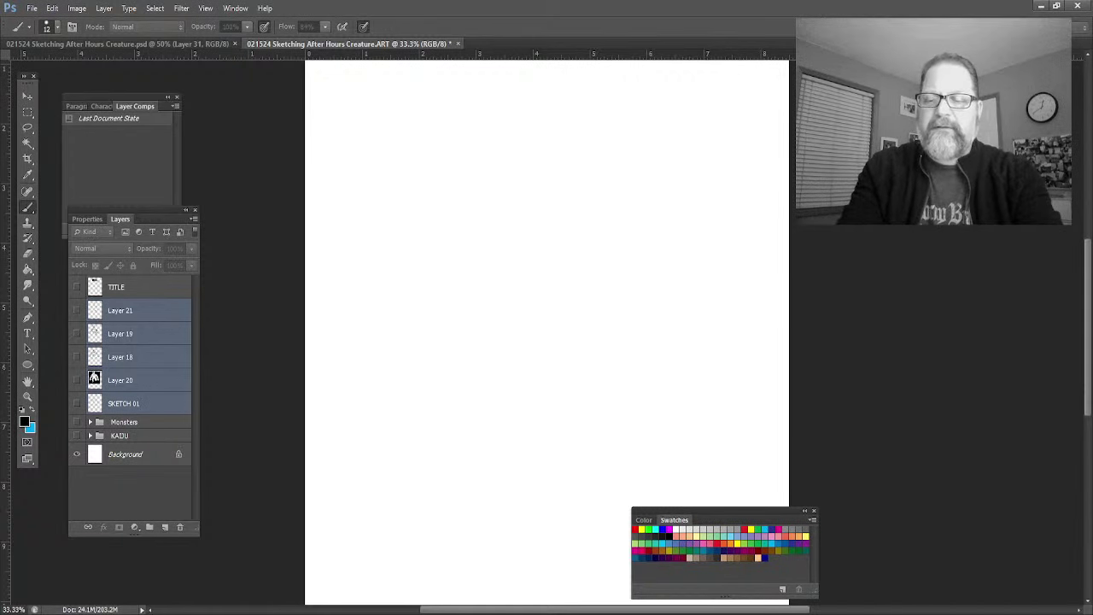
pyautogui.press('Return')
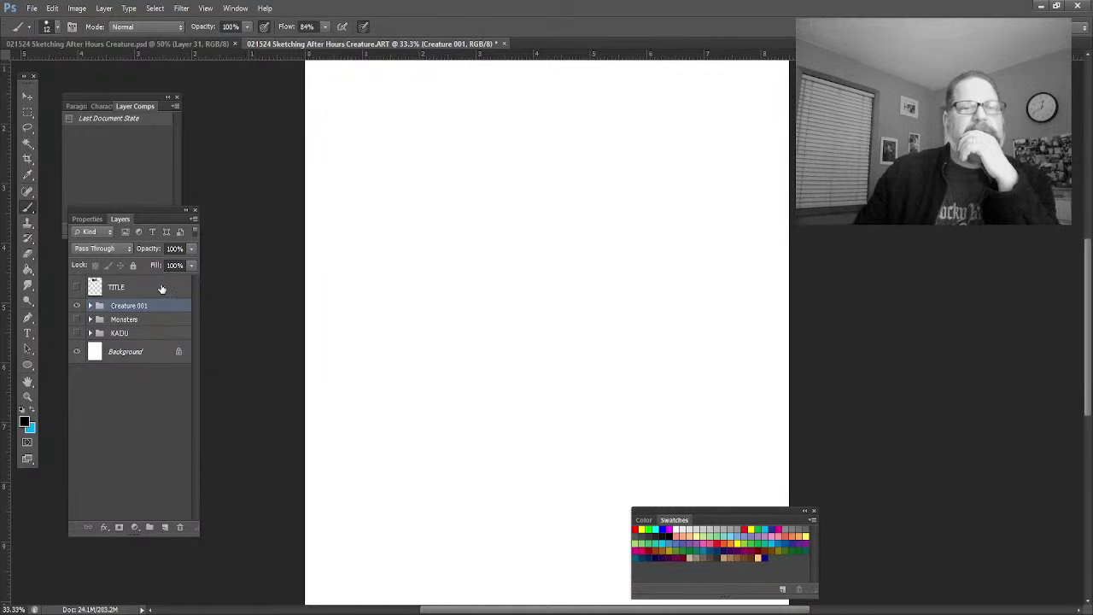
# Step: Add a new empty layer and place it between the TITLE layer and the Creature 001 group
pyautogui.click(161, 289)
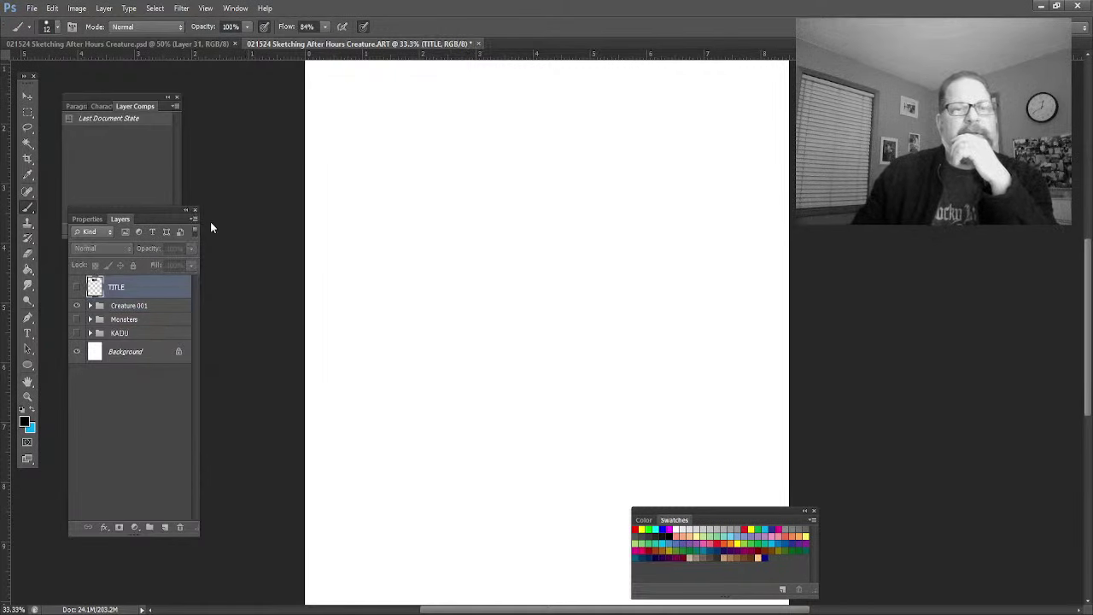
pyautogui.hotkey('ctrl', 'shift', 'alt', 'n')
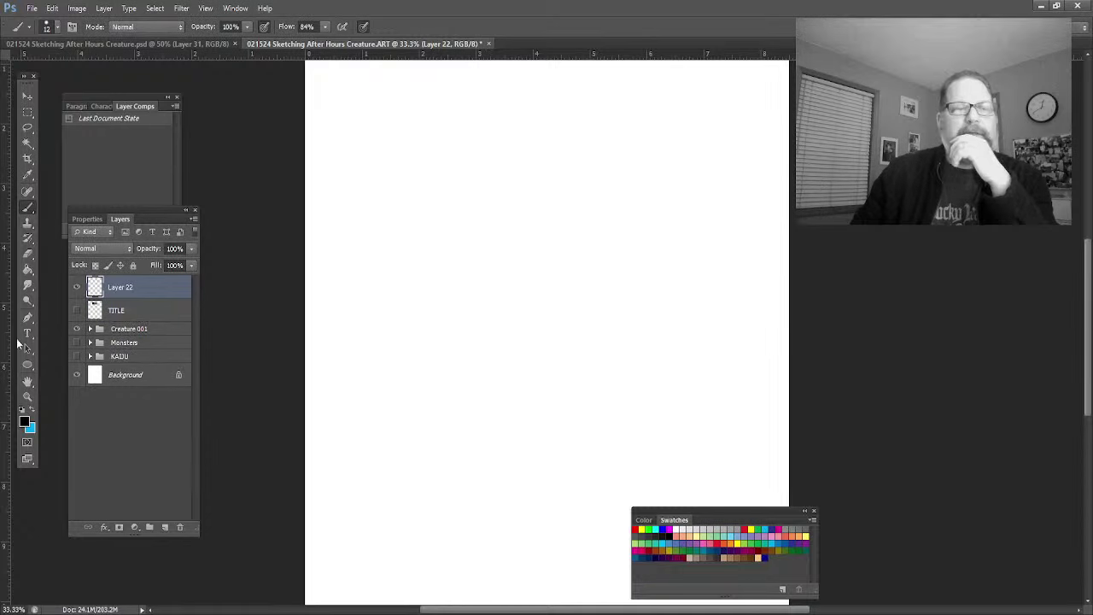
pyautogui.moveTo(125, 293); pyautogui.dragTo(127, 318)
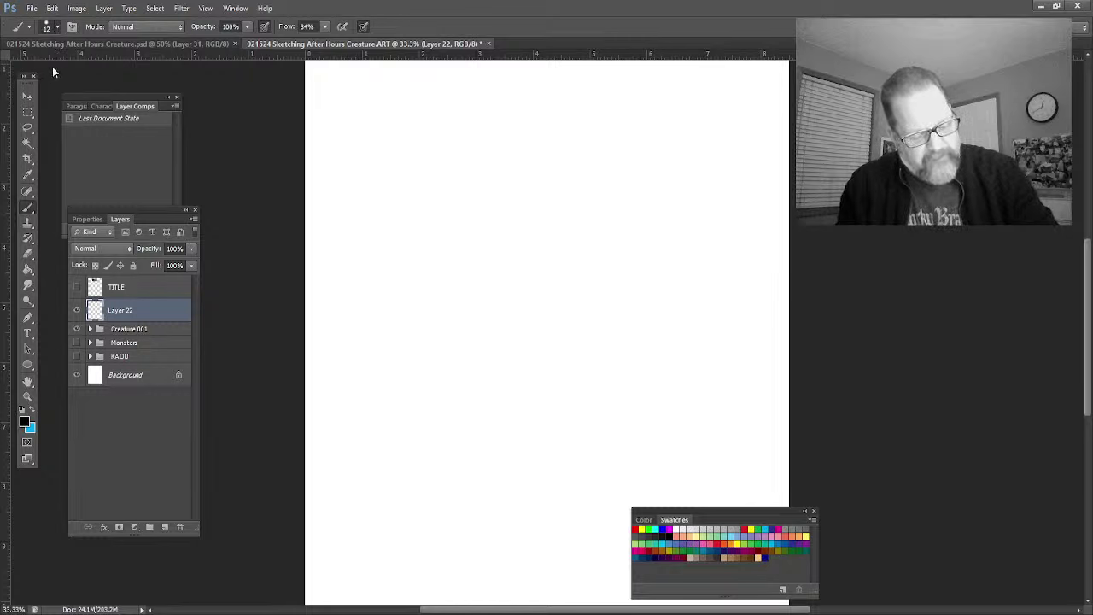
# Step: Enlarge the brush to 64 and paint a dark oval head with long tentacles trailing below it
pyautogui.press(']')
pyautogui.press(']')
pyautogui.press(']')
pyautogui.press(']')
pyautogui.press(']')
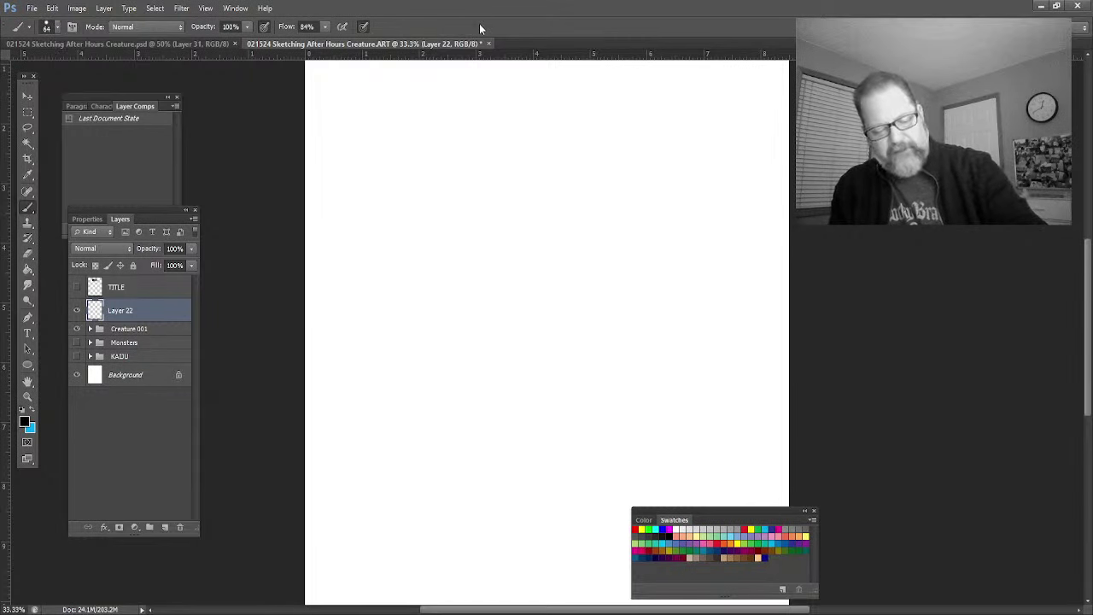
pyautogui.click(27, 396)
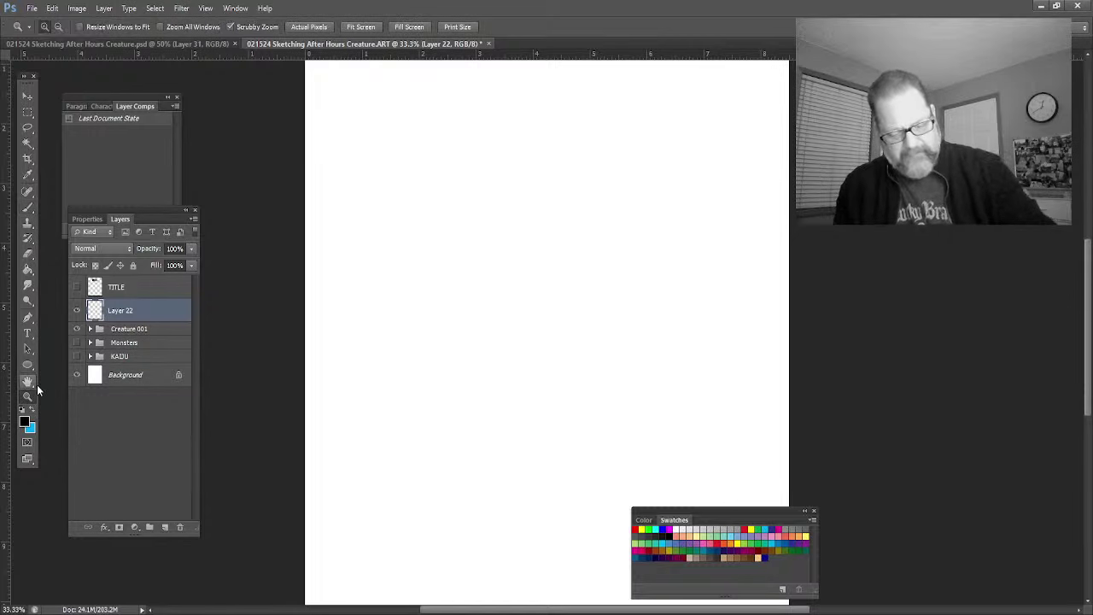
pyautogui.moveTo(555, 187); pyautogui.dragTo(579, 217)
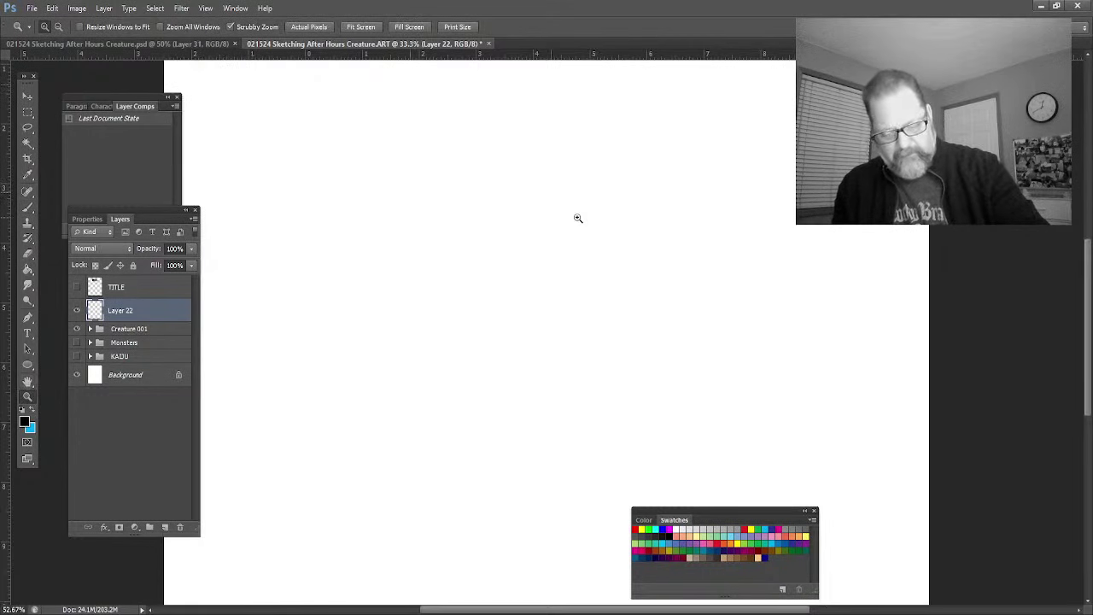
pyautogui.click(28, 209)
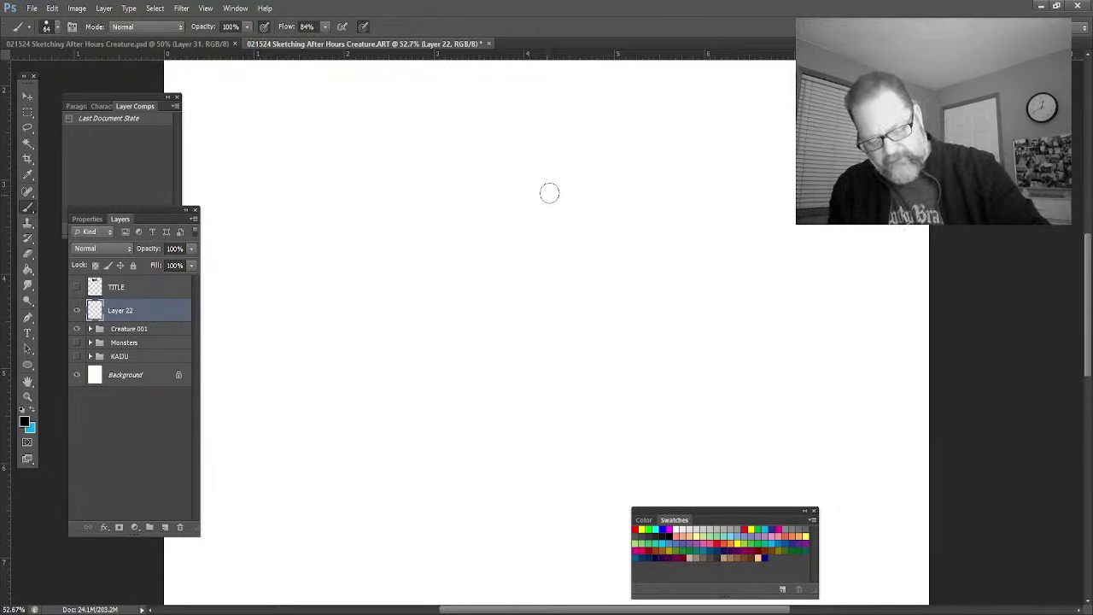
pyautogui.moveTo(561, 178)
pyautogui.mouseDown()
pyautogui.moveTo(541, 158)
pyautogui.moveTo(508, 199)
pyautogui.moveTo(520, 187)
pyautogui.moveTo(527, 210)
pyautogui.moveTo(557, 182)
pyautogui.moveTo(553, 240)
pyautogui.moveTo(542, 235)
pyautogui.moveTo(554, 178)
pyautogui.moveTo(526, 209)
pyautogui.moveTo(522, 171)
pyautogui.moveTo(543, 252)
pyautogui.moveTo(572, 280)
pyautogui.moveTo(630, 284)
pyautogui.moveTo(652, 349)
pyautogui.moveTo(658, 323)
pyautogui.moveTo(626, 273)
pyautogui.moveTo(587, 282)
pyautogui.moveTo(552, 249)
pyautogui.moveTo(612, 280)
pyautogui.moveTo(651, 328)
pyautogui.moveTo(611, 278)
pyautogui.moveTo(551, 262)
pyautogui.mouseUp()
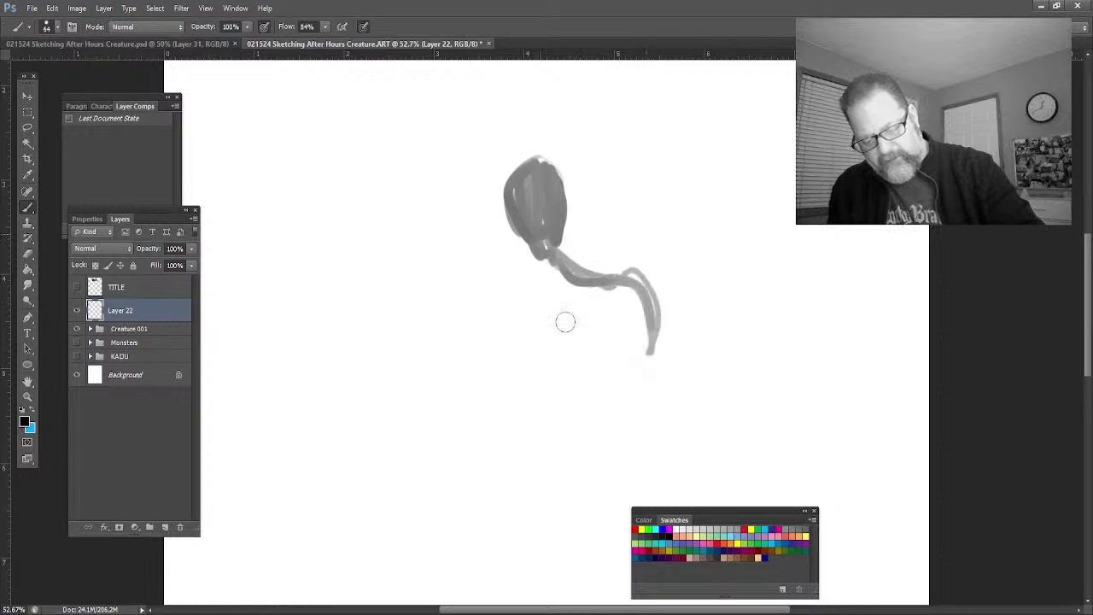
pyautogui.moveTo(560, 169)
pyautogui.mouseDown()
pyautogui.moveTo(574, 256)
pyautogui.moveTo(565, 357)
pyautogui.moveTo(588, 305)
pyautogui.moveTo(603, 469)
pyautogui.moveTo(587, 320)
pyautogui.moveTo(538, 205)
pyautogui.moveTo(589, 337)
pyautogui.moveTo(552, 334)
pyautogui.moveTo(557, 398)
pyautogui.moveTo(528, 256)
pyautogui.moveTo(507, 224)
pyautogui.moveTo(522, 272)
pyautogui.moveTo(569, 234)
pyautogui.moveTo(594, 273)
pyautogui.moveTo(623, 379)
pyautogui.moveTo(588, 414)
pyautogui.moveTo(570, 374)
pyautogui.mouseUp()
pyautogui.moveTo(518, 248)
pyautogui.mouseDown()
pyautogui.moveTo(524, 359)
pyautogui.moveTo(514, 407)
pyautogui.moveTo(538, 487)
pyautogui.moveTo(544, 475)
pyautogui.moveTo(518, 376)
pyautogui.moveTo(529, 276)
pyautogui.moveTo(512, 229)
pyautogui.moveTo(496, 385)
pyautogui.moveTo(513, 327)
pyautogui.moveTo(509, 181)
pyautogui.moveTo(547, 244)
pyautogui.moveTo(565, 177)
pyautogui.moveTo(528, 154)
pyautogui.moveTo(515, 165)
pyautogui.moveTo(551, 188)
pyautogui.moveTo(504, 181)
pyautogui.moveTo(516, 162)
pyautogui.moveTo(500, 218)
pyautogui.mouseUp()
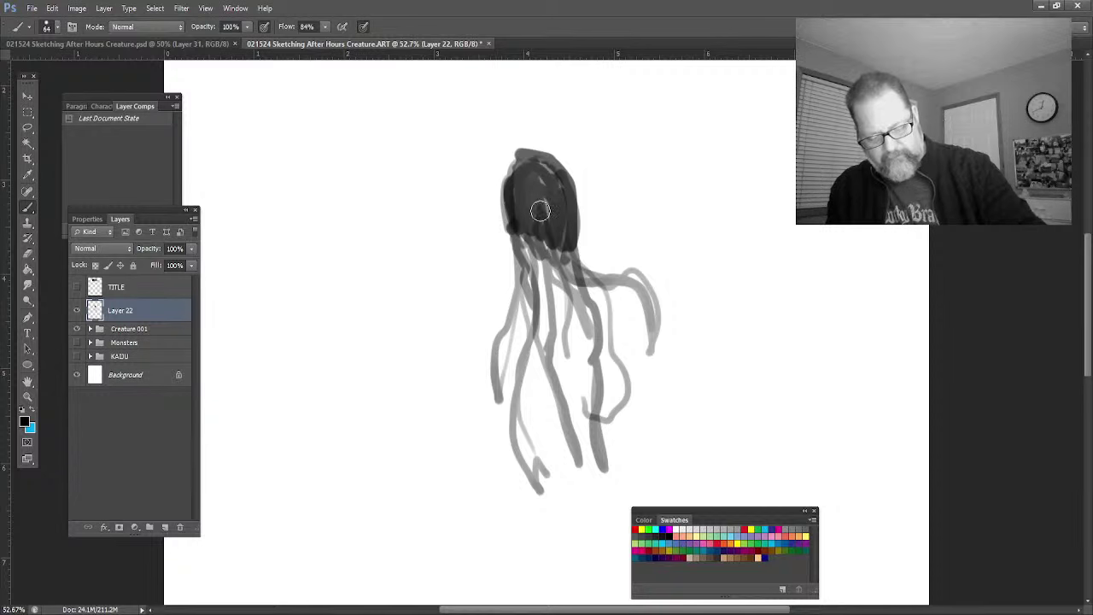
# Step: Block in the new creature's slanted shoulder line, shaded chest and torso, and two outstretched arms
pyautogui.moveTo(639, 193)
pyautogui.mouseDown()
pyautogui.moveTo(494, 246)
pyautogui.moveTo(376, 277)
pyautogui.mouseUp()
pyautogui.moveTo(614, 197)
pyautogui.mouseDown()
pyautogui.moveTo(645, 206)
pyautogui.moveTo(643, 239)
pyautogui.moveTo(626, 210)
pyautogui.moveTo(627, 224)
pyautogui.moveTo(611, 216)
pyautogui.moveTo(598, 230)
pyautogui.moveTo(616, 225)
pyautogui.moveTo(615, 255)
pyautogui.moveTo(625, 242)
pyautogui.moveTo(602, 263)
pyautogui.moveTo(593, 232)
pyautogui.moveTo(619, 258)
pyautogui.moveTo(605, 303)
pyautogui.moveTo(618, 316)
pyautogui.moveTo(589, 389)
pyautogui.mouseUp()
pyautogui.moveTo(504, 424)
pyautogui.mouseDown()
pyautogui.moveTo(468, 411)
pyautogui.moveTo(415, 226)
pyautogui.moveTo(508, 235)
pyautogui.moveTo(479, 299)
pyautogui.moveTo(435, 256)
pyautogui.moveTo(418, 273)
pyautogui.moveTo(446, 380)
pyautogui.moveTo(478, 402)
pyautogui.moveTo(508, 324)
pyautogui.moveTo(505, 350)
pyautogui.mouseUp()
pyautogui.moveTo(411, 267)
pyautogui.mouseDown()
pyautogui.moveTo(378, 315)
pyautogui.moveTo(306, 364)
pyautogui.moveTo(297, 395)
pyautogui.moveTo(423, 254)
pyautogui.moveTo(371, 333)
pyautogui.moveTo(435, 278)
pyautogui.mouseUp()
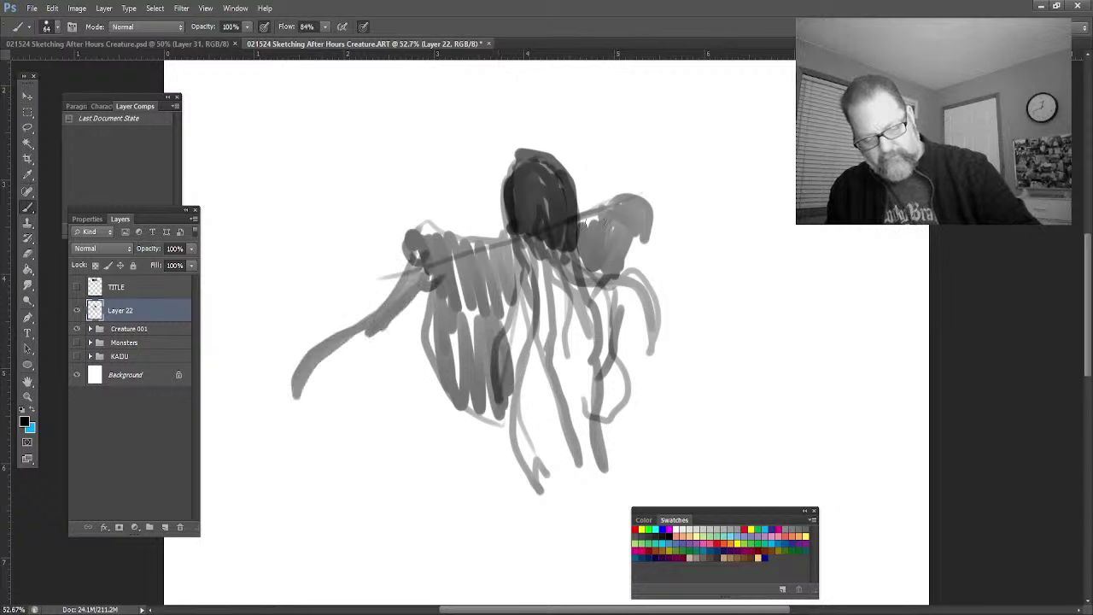
pyautogui.moveTo(645, 236); pyautogui.dragTo(682, 312)
pyautogui.moveTo(636, 229)
pyautogui.mouseDown()
pyautogui.moveTo(734, 370)
pyautogui.moveTo(657, 244)
pyautogui.moveTo(752, 391)
pyautogui.moveTo(637, 215)
pyautogui.mouseUp()
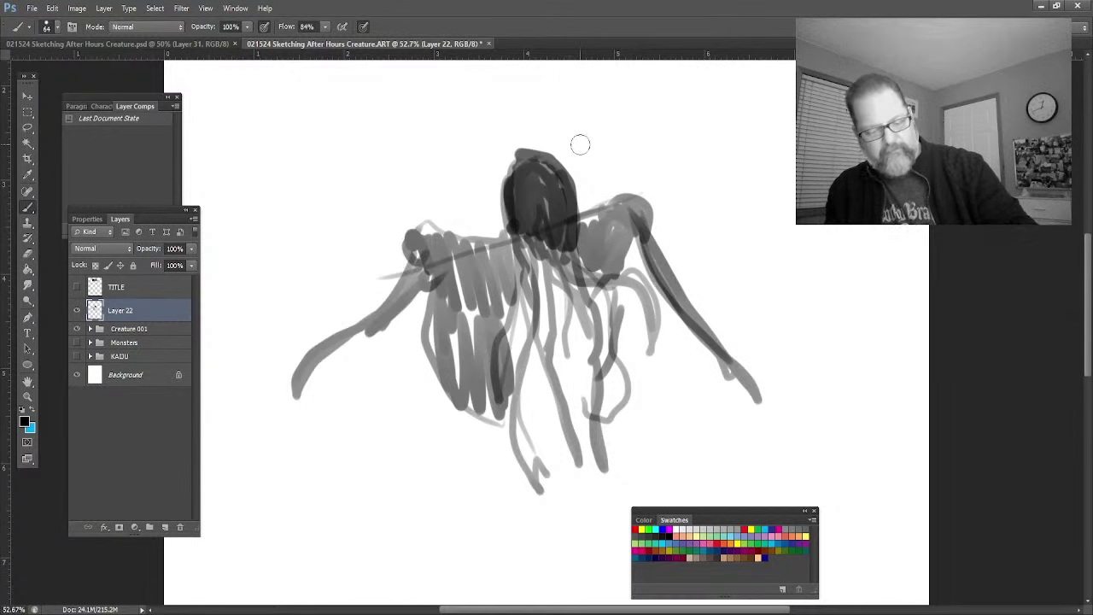
# Step: Move the tentacled creature sketch up toward the upper part of the page and return to the Brush tool
pyautogui.click(28, 394)
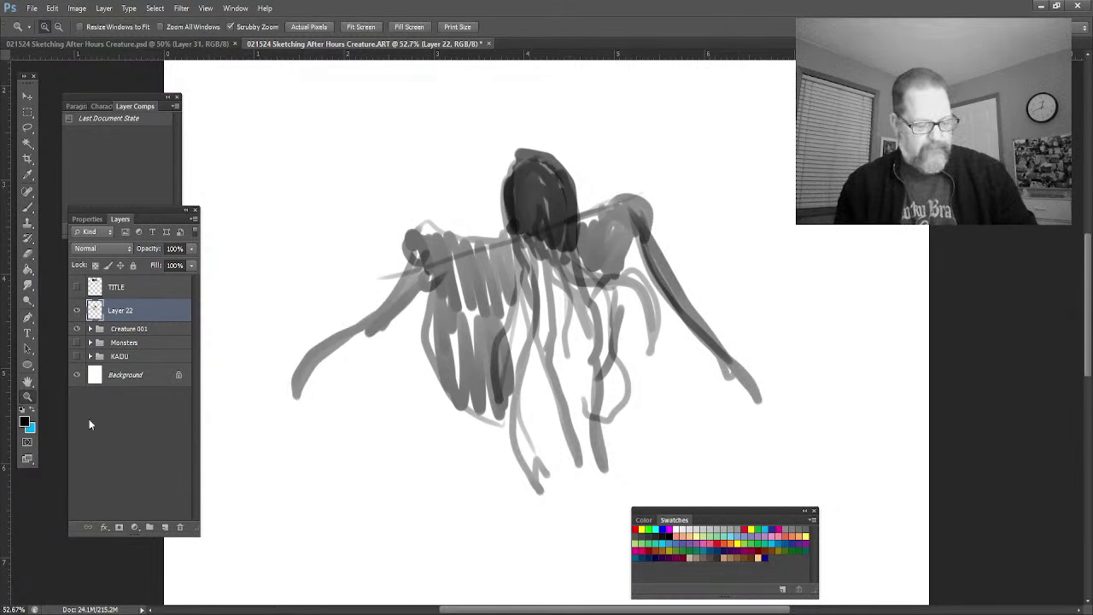
pyautogui.keyDown('alt'); pyautogui.click(339, 462); pyautogui.keyUp('alt')
pyautogui.click(26, 98)
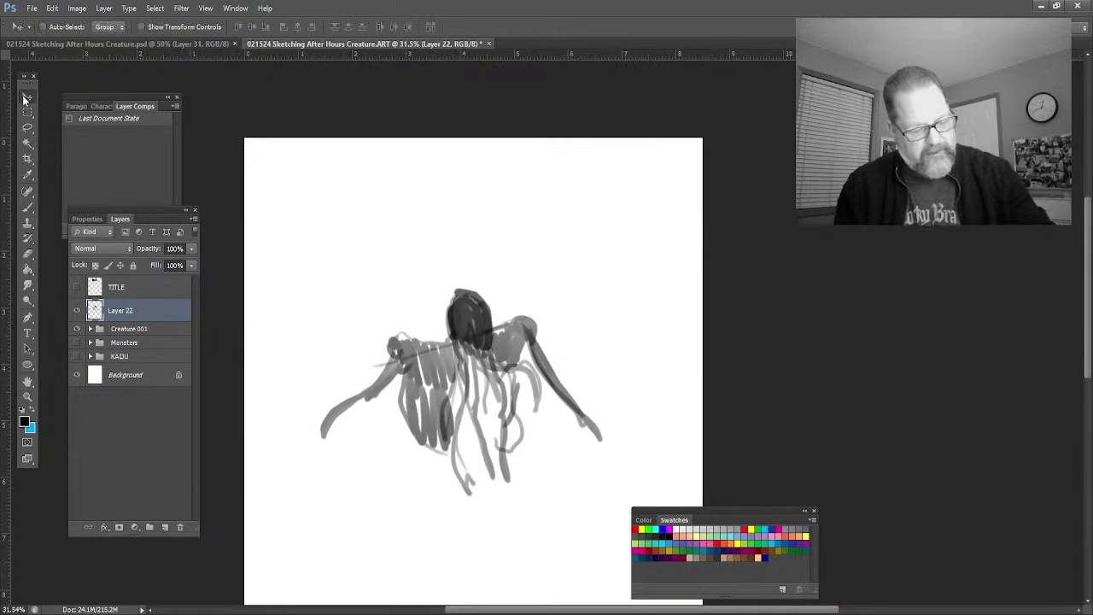
pyautogui.moveTo(451, 377)
pyautogui.mouseDown()
pyautogui.moveTo(457, 272)
pyautogui.moveTo(462, 280)
pyautogui.moveTo(383, 281)
pyautogui.mouseUp()
pyautogui.click(28, 208)
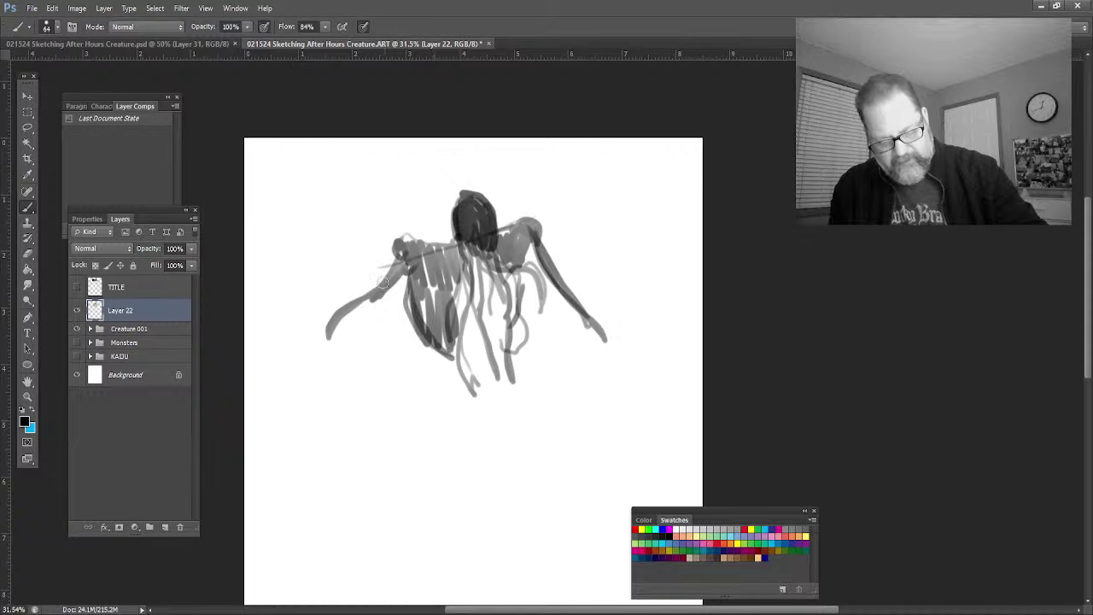
# Step: Paint the creature's long forearms, continuing both arms down from the elbows with a clawed hand on the left one
pyautogui.moveTo(337, 334)
pyautogui.mouseDown()
pyautogui.moveTo(382, 412)
pyautogui.moveTo(372, 393)
pyautogui.moveTo(376, 424)
pyautogui.moveTo(374, 398)
pyautogui.moveTo(342, 362)
pyautogui.moveTo(305, 414)
pyautogui.moveTo(296, 476)
pyautogui.moveTo(360, 312)
pyautogui.moveTo(393, 261)
pyautogui.moveTo(349, 304)
pyautogui.moveTo(339, 376)
pyautogui.moveTo(295, 472)
pyautogui.mouseUp()
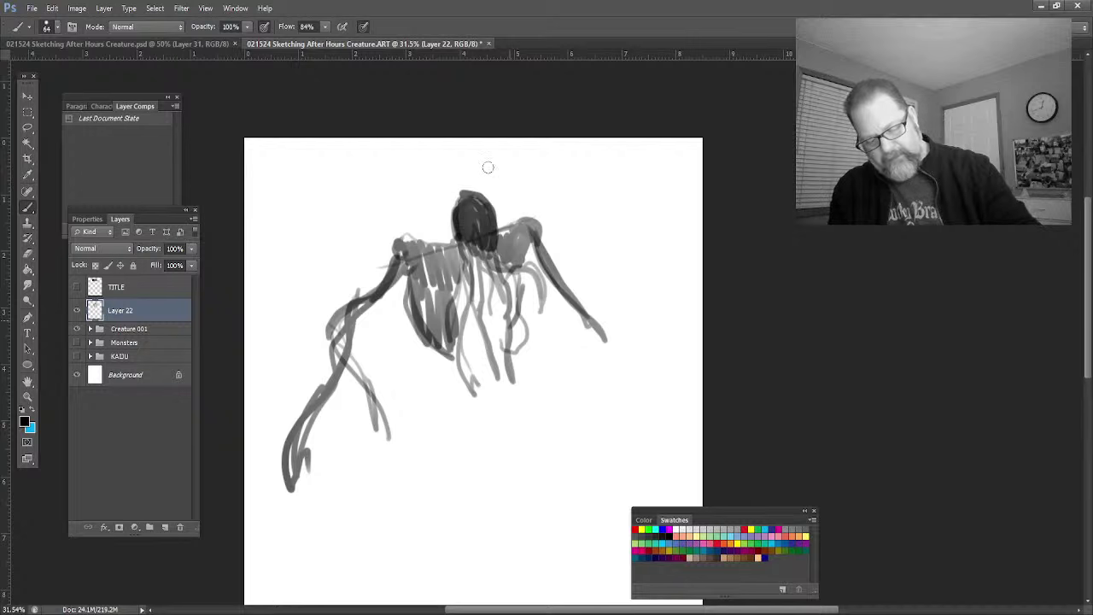
pyautogui.moveTo(536, 244)
pyautogui.mouseDown()
pyautogui.moveTo(623, 357)
pyautogui.moveTo(662, 465)
pyautogui.mouseUp()
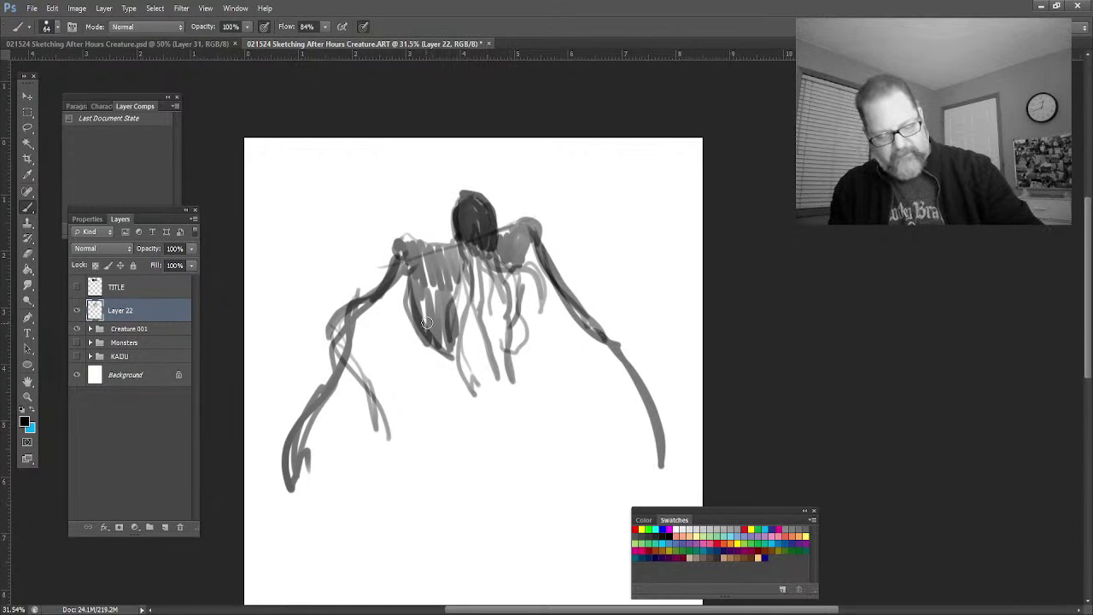
# Step: Outline the creature's tapering torso down to the waist and add curved spikes rising from both shoulders
pyautogui.moveTo(427, 325)
pyautogui.mouseDown()
pyautogui.moveTo(472, 392)
pyautogui.moveTo(500, 397)
pyautogui.moveTo(527, 374)
pyautogui.moveTo(513, 404)
pyautogui.moveTo(537, 369)
pyautogui.mouseUp()
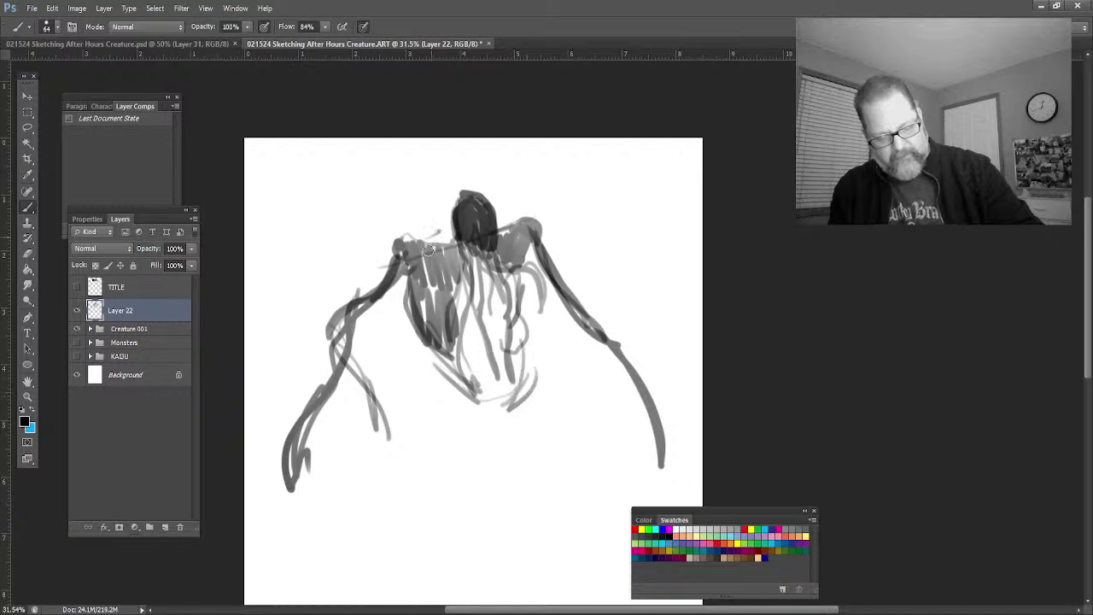
pyautogui.moveTo(428, 249); pyautogui.dragTo(487, 422)
pyautogui.moveTo(410, 265)
pyautogui.mouseDown()
pyautogui.moveTo(540, 413)
pyautogui.moveTo(534, 205)
pyautogui.moveTo(540, 224)
pyautogui.moveTo(427, 250)
pyautogui.moveTo(389, 226)
pyautogui.moveTo(417, 253)
pyautogui.moveTo(336, 163)
pyautogui.moveTo(424, 270)
pyautogui.mouseUp()
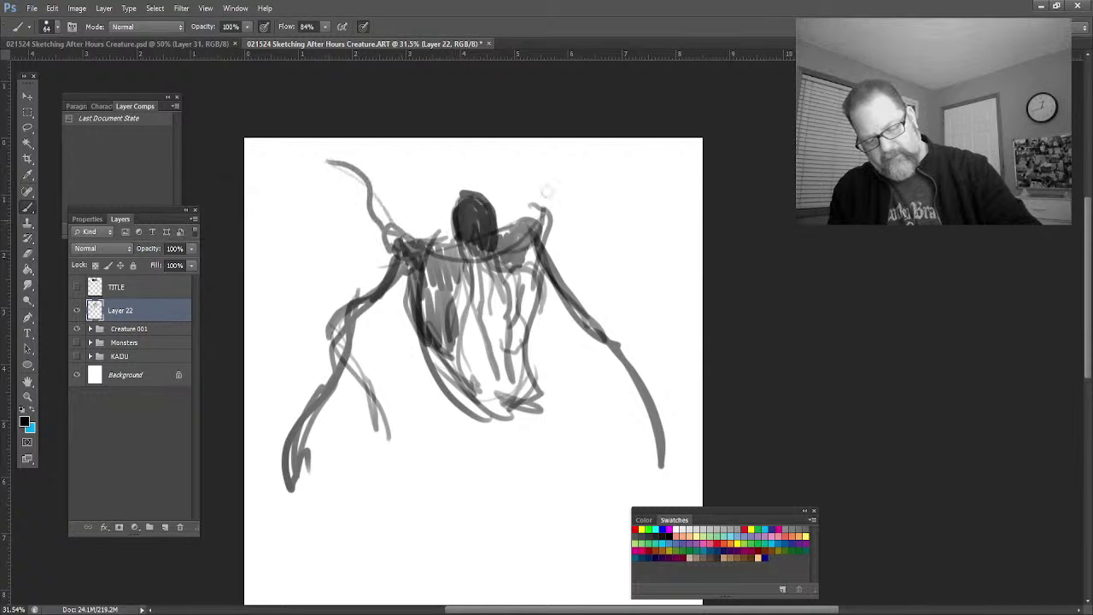
pyautogui.moveTo(546, 191)
pyautogui.mouseDown()
pyautogui.moveTo(539, 239)
pyautogui.moveTo(497, 246)
pyautogui.mouseUp()
# Step: Darken the head and sketch both legs in loose strokes below the waist
pyautogui.moveTo(458, 209)
pyautogui.mouseDown()
pyautogui.moveTo(458, 242)
pyautogui.moveTo(494, 227)
pyautogui.moveTo(468, 203)
pyautogui.moveTo(456, 377)
pyautogui.moveTo(430, 334)
pyautogui.moveTo(468, 420)
pyautogui.moveTo(461, 462)
pyautogui.mouseUp()
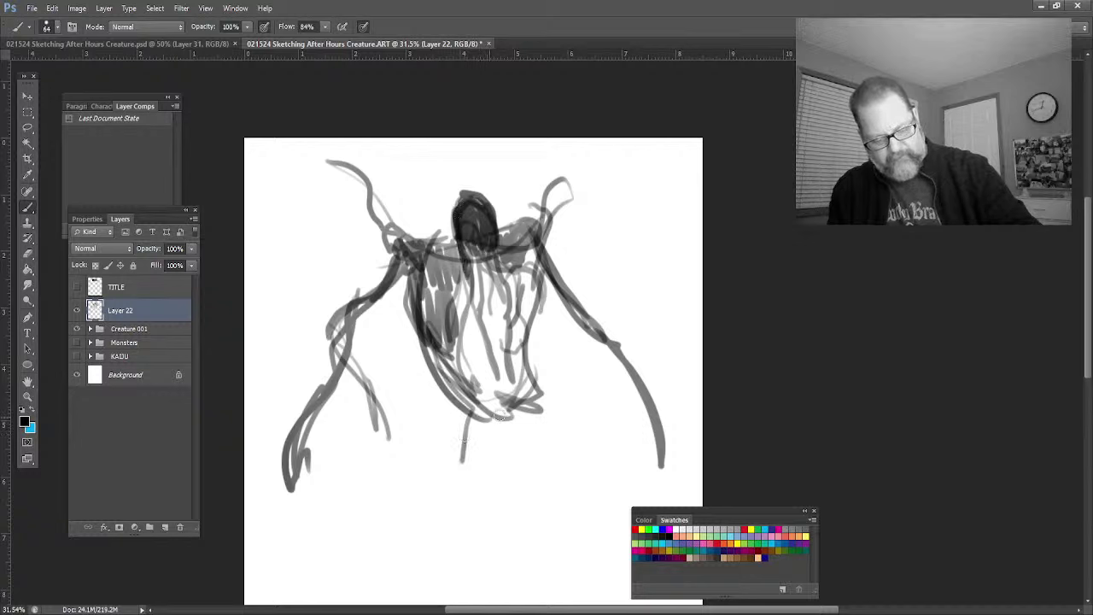
pyautogui.moveTo(530, 407)
pyautogui.mouseDown()
pyautogui.moveTo(489, 450)
pyautogui.moveTo(518, 399)
pyautogui.moveTo(537, 405)
pyautogui.moveTo(487, 444)
pyautogui.moveTo(464, 442)
pyautogui.moveTo(455, 394)
pyautogui.moveTo(432, 460)
pyautogui.mouseUp()
pyautogui.moveTo(464, 408)
pyautogui.mouseDown()
pyautogui.moveTo(401, 505)
pyautogui.moveTo(373, 573)
pyautogui.mouseUp()
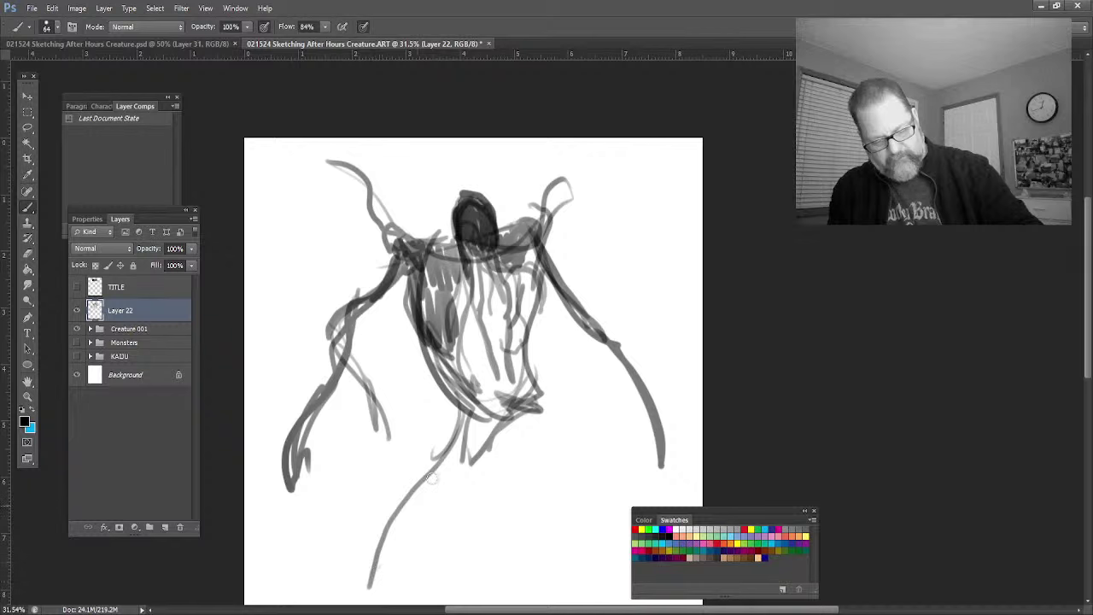
pyautogui.moveTo(451, 444)
pyautogui.mouseDown()
pyautogui.moveTo(392, 559)
pyautogui.moveTo(438, 481)
pyautogui.moveTo(510, 392)
pyautogui.moveTo(534, 397)
pyautogui.moveTo(519, 491)
pyautogui.mouseUp()
pyautogui.moveTo(535, 400); pyautogui.dragTo(498, 551)
pyautogui.moveTo(522, 445)
pyautogui.mouseDown()
pyautogui.moveTo(513, 545)
pyautogui.moveTo(545, 591)
pyautogui.mouseUp()
pyautogui.moveTo(518, 522); pyautogui.dragTo(547, 596)
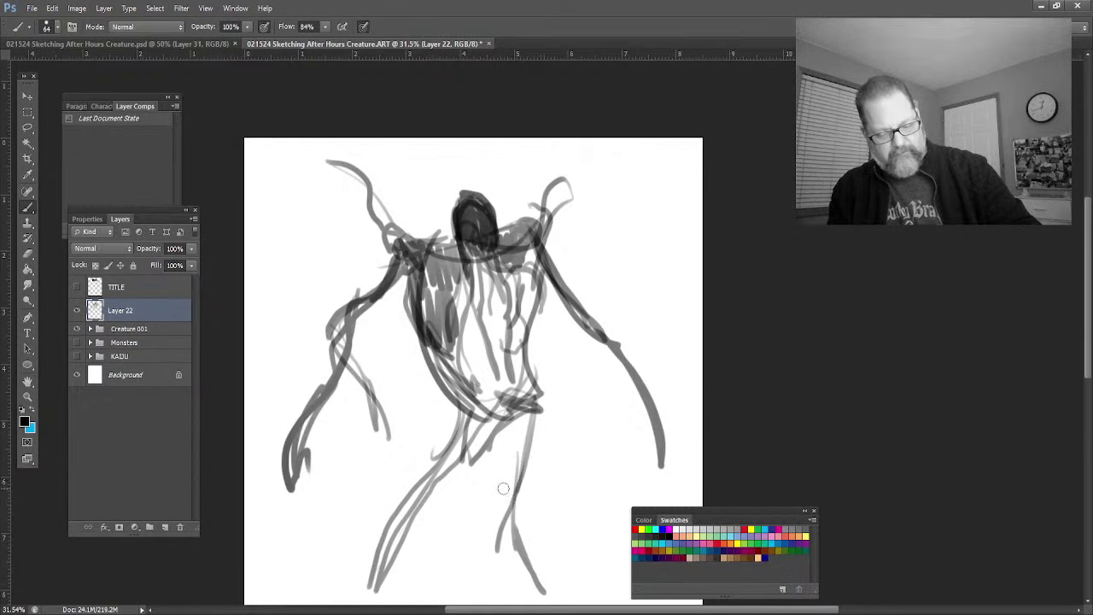
pyautogui.moveTo(521, 405)
pyautogui.mouseDown()
pyautogui.moveTo(500, 475)
pyautogui.moveTo(515, 477)
pyautogui.moveTo(484, 529)
pyautogui.mouseUp()
pyautogui.moveTo(484, 530); pyautogui.dragTo(429, 505)
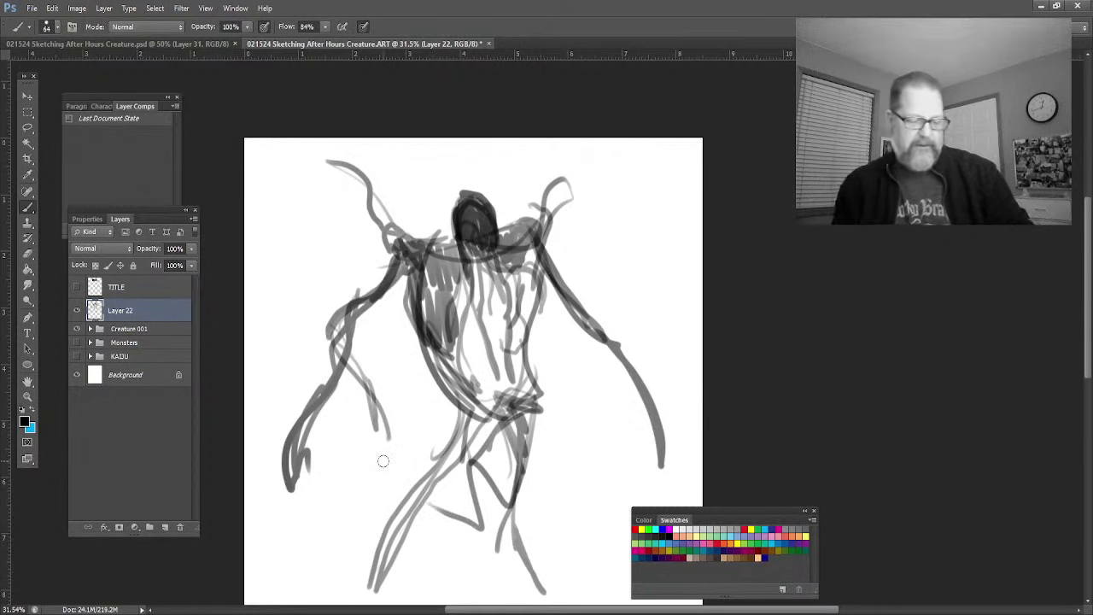
# Step: Shade the torso's left side with dense dark strokes and block in the pelvis
pyautogui.click(27, 396)
pyautogui.moveTo(374, 480); pyautogui.dragTo(361, 443)
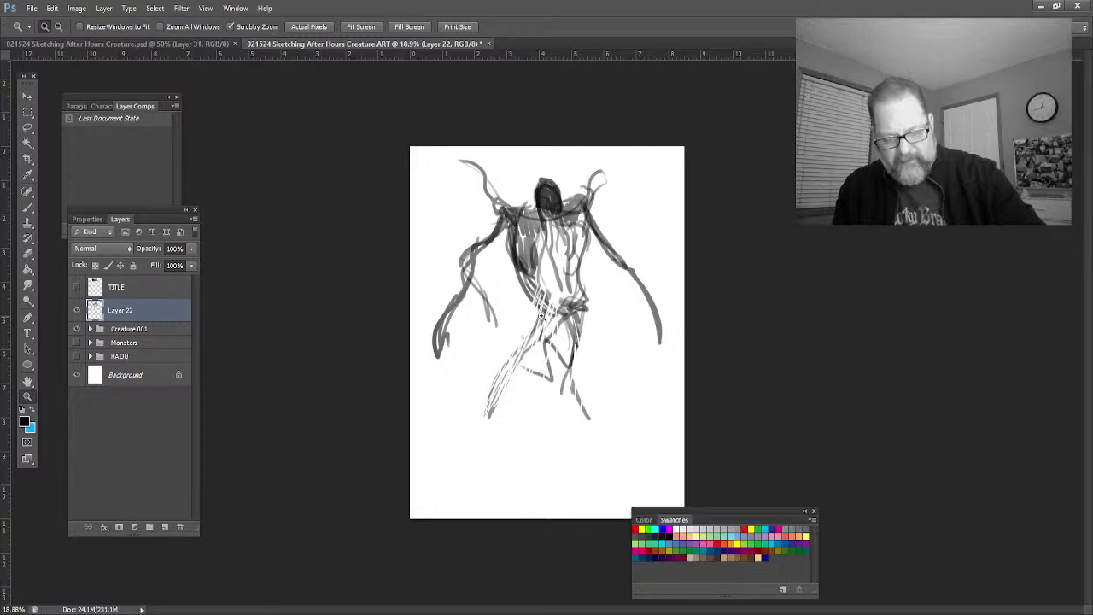
pyautogui.moveTo(525, 259); pyautogui.dragTo(499, 258)
pyautogui.moveTo(573, 242); pyautogui.dragTo(608, 248)
pyautogui.click(27, 208)
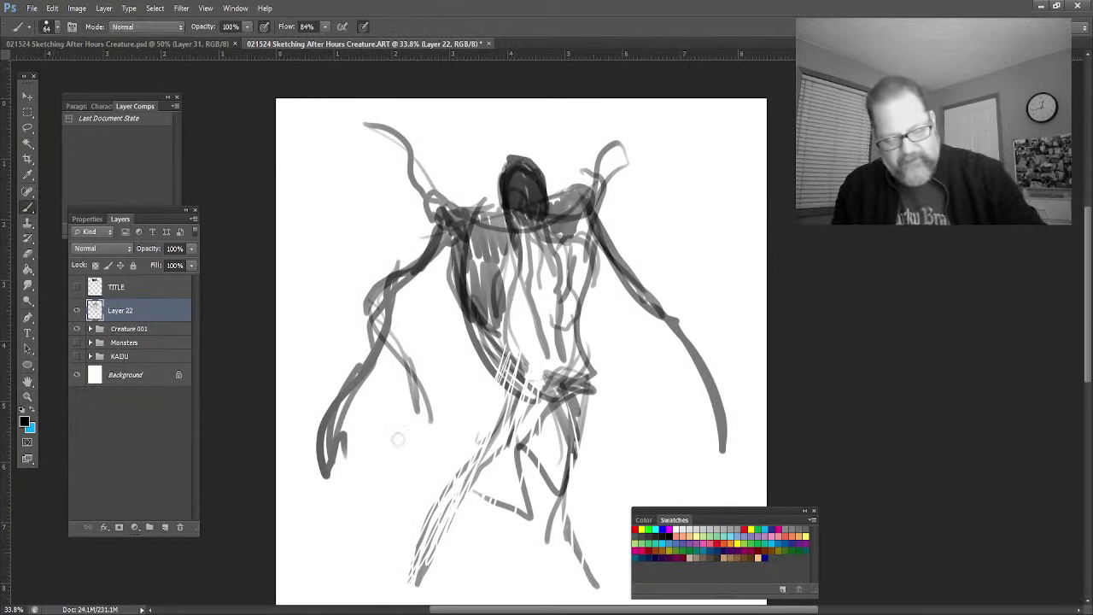
pyautogui.moveTo(461, 266); pyautogui.dragTo(526, 398)
pyautogui.moveTo(446, 229)
pyautogui.mouseDown()
pyautogui.moveTo(521, 391)
pyautogui.moveTo(537, 352)
pyautogui.mouseUp()
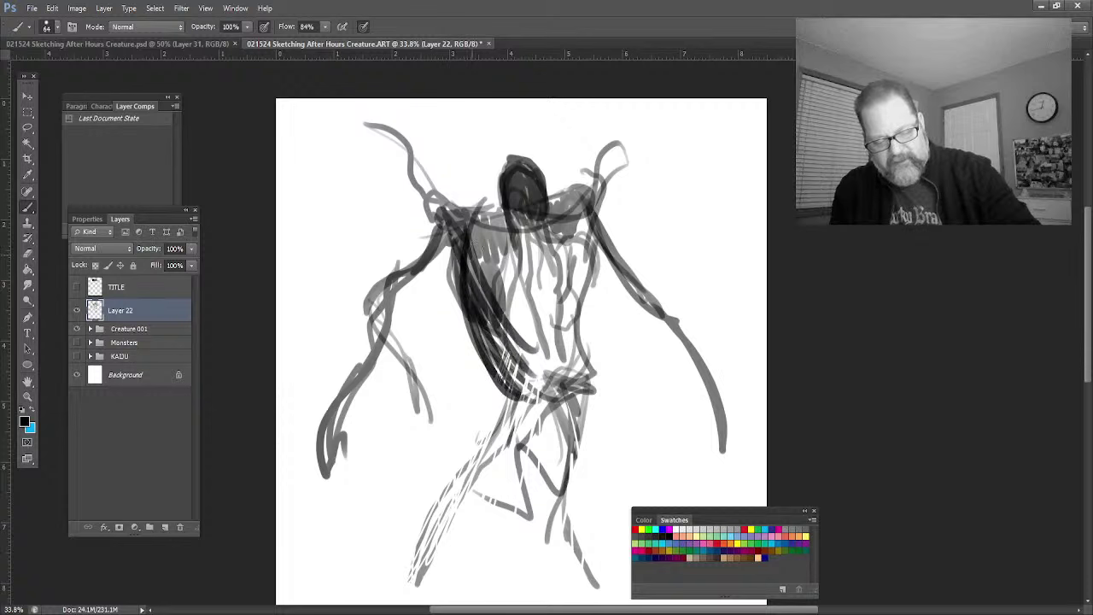
pyautogui.moveTo(468, 216)
pyautogui.mouseDown()
pyautogui.moveTo(528, 316)
pyautogui.moveTo(530, 390)
pyautogui.mouseUp()
pyautogui.moveTo(489, 340); pyautogui.dragTo(509, 426)
pyautogui.moveTo(580, 395)
pyautogui.mouseDown()
pyautogui.moveTo(585, 445)
pyautogui.moveTo(514, 444)
pyautogui.moveTo(518, 398)
pyautogui.moveTo(540, 417)
pyautogui.moveTo(574, 365)
pyautogui.mouseUp()
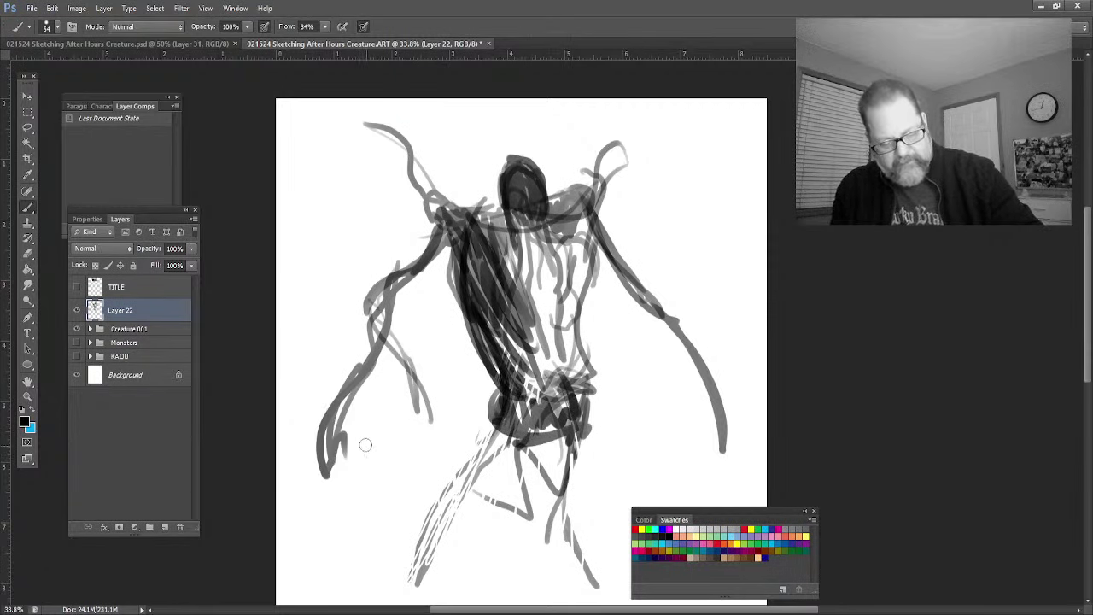
# Step: Paint long curved claws on the left hand and thicken the left arm up to the shoulder
pyautogui.moveTo(348, 443)
pyautogui.mouseDown()
pyautogui.moveTo(405, 437)
pyautogui.moveTo(421, 492)
pyautogui.mouseUp()
pyautogui.moveTo(381, 451)
pyautogui.mouseDown()
pyautogui.moveTo(340, 446)
pyautogui.moveTo(301, 574)
pyautogui.moveTo(342, 455)
pyautogui.mouseUp()
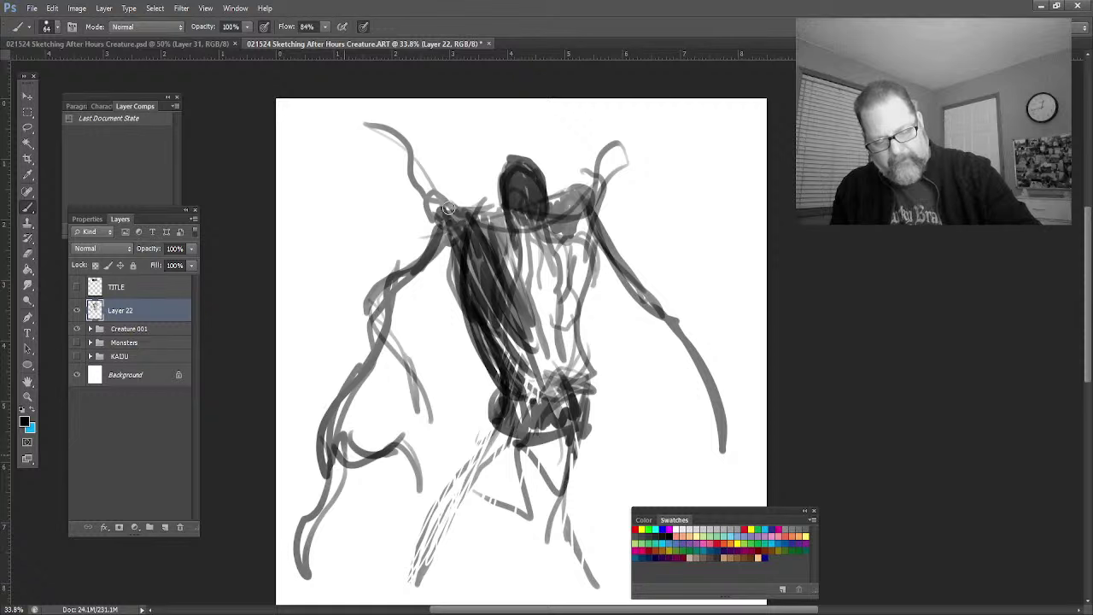
pyautogui.moveTo(352, 512)
pyautogui.mouseDown()
pyautogui.moveTo(450, 206)
pyautogui.moveTo(431, 224)
pyautogui.moveTo(456, 230)
pyautogui.mouseUp()
# Step: Fill in the right shoulder joint and paint the head darker with a taller, pointed crown
pyautogui.moveTo(566, 200); pyautogui.dragTo(589, 209)
pyautogui.moveTo(536, 170)
pyautogui.mouseDown()
pyautogui.moveTo(504, 158)
pyautogui.moveTo(510, 217)
pyautogui.mouseUp()
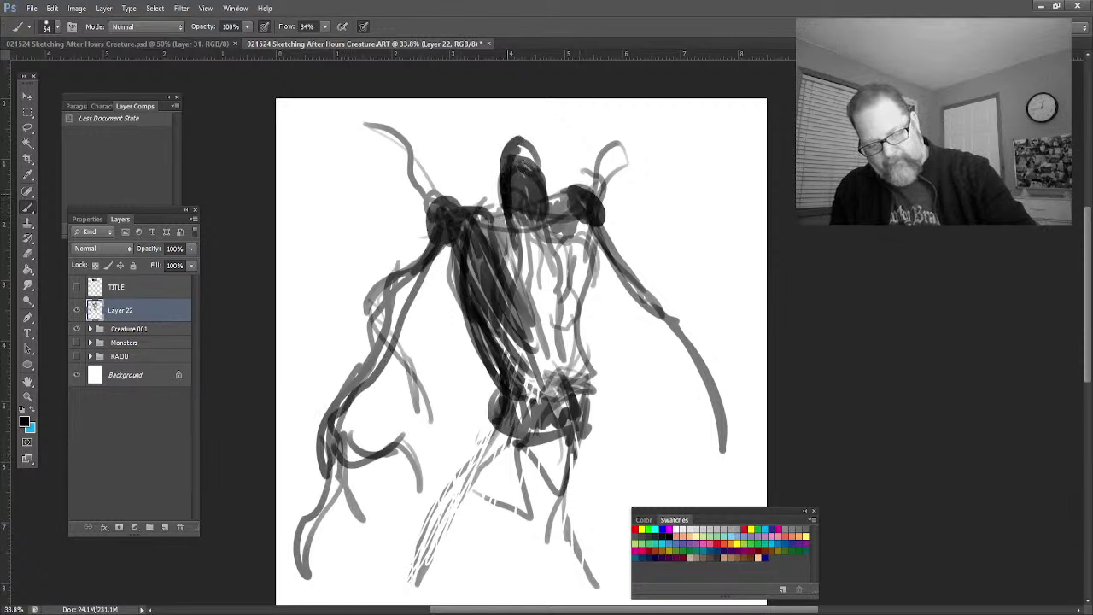
pyautogui.moveTo(523, 147); pyautogui.dragTo(537, 249)
# Step: Thicken the right arm down to a curved claw, and darken the lower torso, pelvis and left leg
pyautogui.moveTo(598, 227)
pyautogui.mouseDown()
pyautogui.moveTo(681, 348)
pyautogui.moveTo(719, 463)
pyautogui.mouseUp()
pyautogui.moveTo(690, 369)
pyautogui.mouseDown()
pyautogui.moveTo(685, 417)
pyautogui.moveTo(708, 399)
pyautogui.moveTo(675, 486)
pyautogui.moveTo(665, 483)
pyautogui.moveTo(637, 520)
pyautogui.moveTo(667, 485)
pyautogui.moveTo(703, 387)
pyautogui.mouseUp()
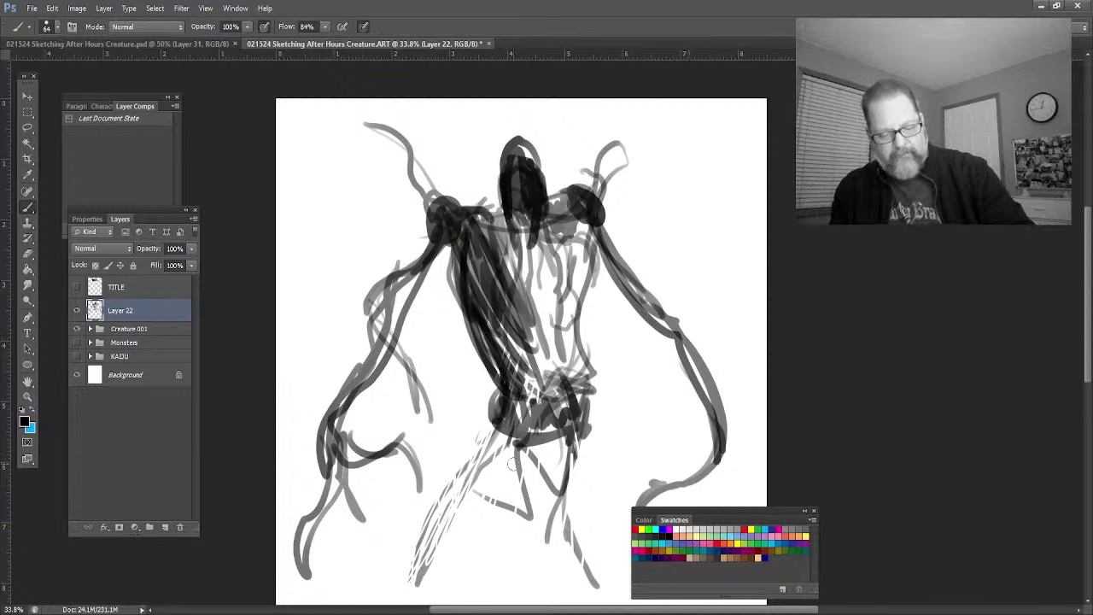
pyautogui.moveTo(511, 463)
pyautogui.mouseDown()
pyautogui.moveTo(532, 415)
pyautogui.moveTo(564, 471)
pyautogui.moveTo(585, 426)
pyautogui.moveTo(539, 459)
pyautogui.moveTo(504, 409)
pyautogui.moveTo(505, 378)
pyautogui.moveTo(534, 417)
pyautogui.moveTo(557, 410)
pyautogui.moveTo(504, 385)
pyautogui.moveTo(419, 590)
pyautogui.mouseUp()
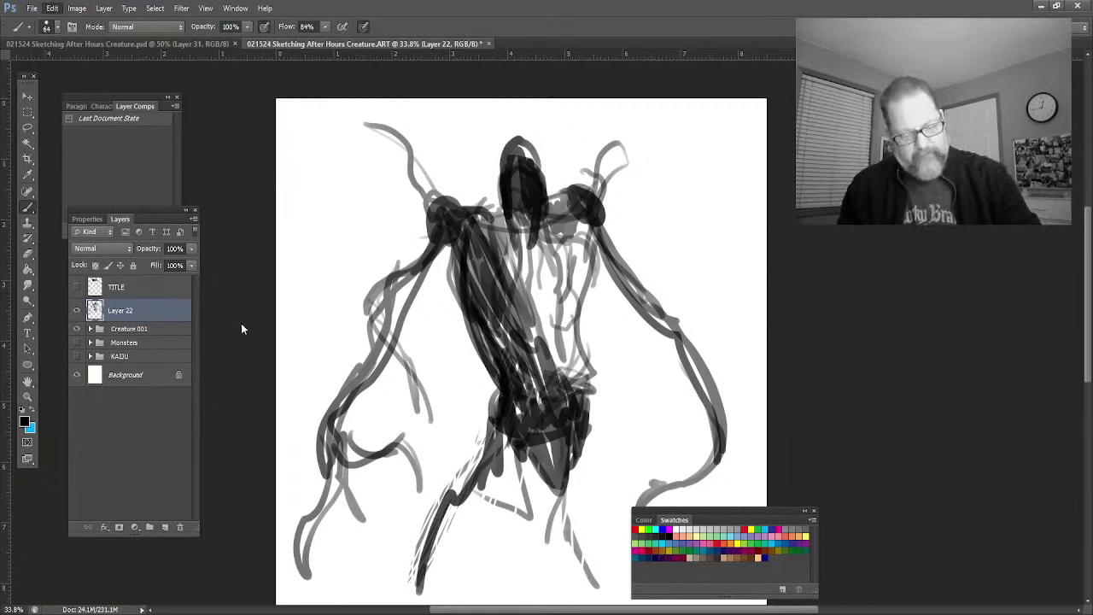
# Step: Scale the Layer 22 sketch to about 62% width and 81% height and place it near the canvas's upper edge
pyautogui.hotkey('ctrl', 't')
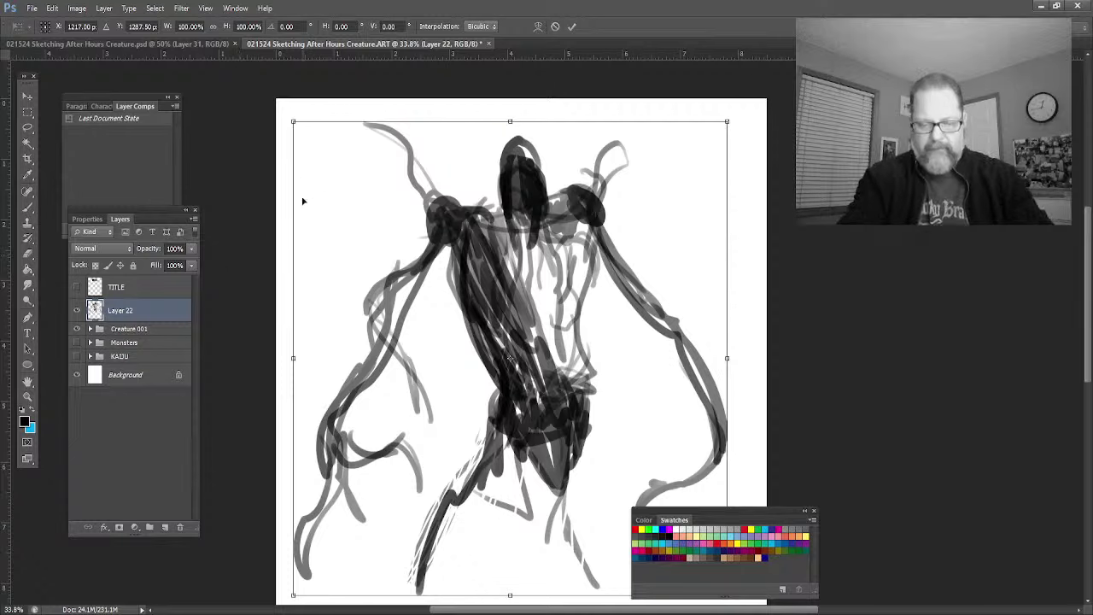
pyautogui.moveTo(293, 121)
pyautogui.mouseDown()
pyautogui.moveTo(349, 139)
pyautogui.moveTo(419, 197)
pyautogui.mouseUp()
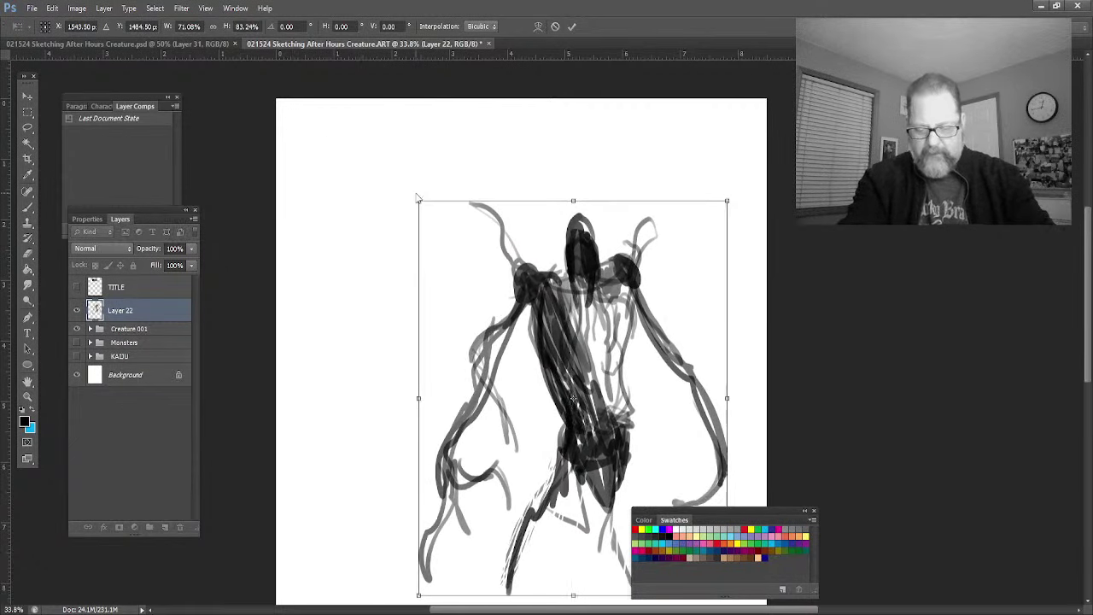
pyautogui.moveTo(567, 389); pyautogui.dragTo(493, 299)
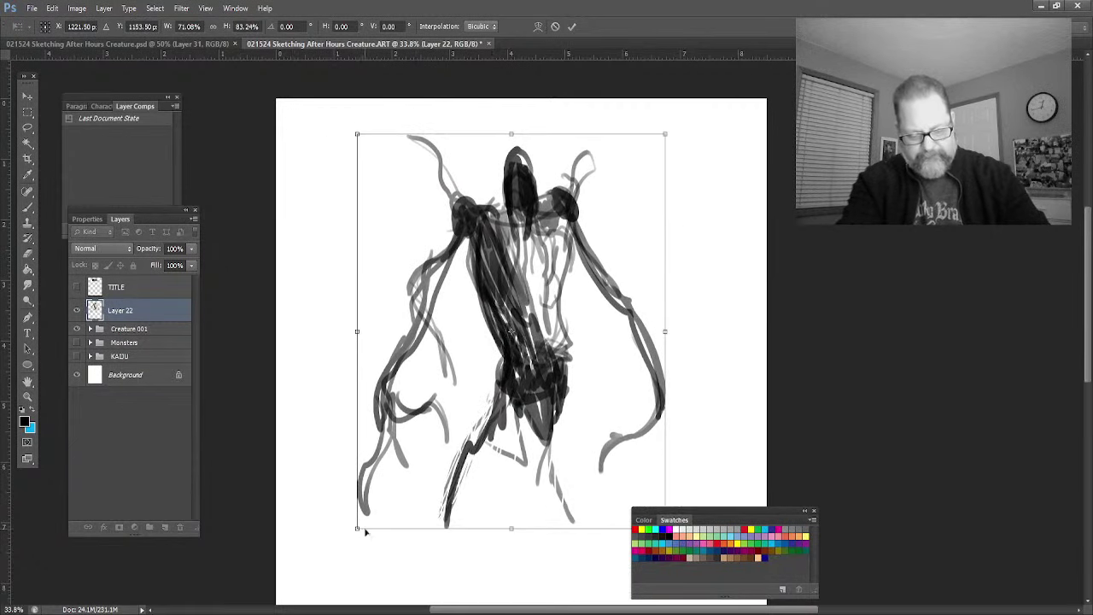
pyautogui.moveTo(357, 528); pyautogui.dragTo(396, 518)
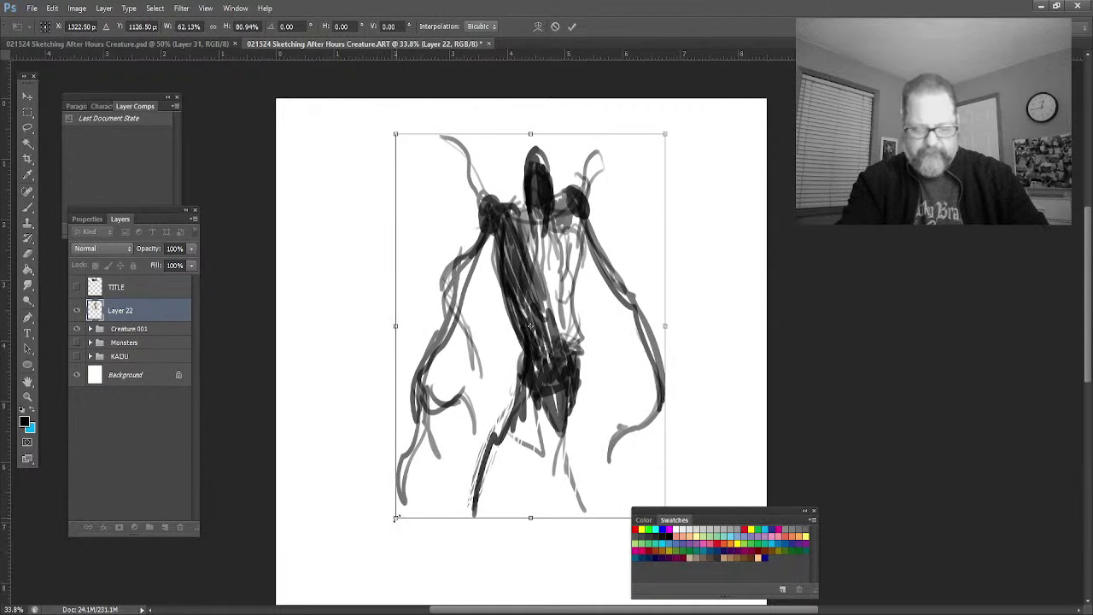
pyautogui.moveTo(533, 337)
pyautogui.mouseDown()
pyautogui.moveTo(508, 347)
pyautogui.moveTo(512, 308)
pyautogui.mouseUp()
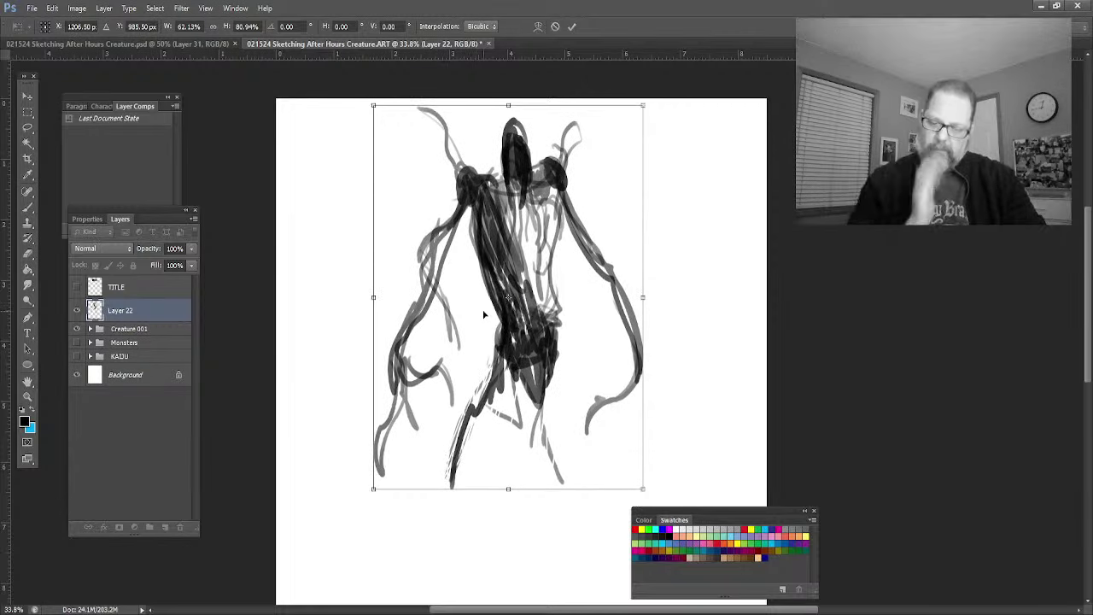
pyautogui.click(573, 29)
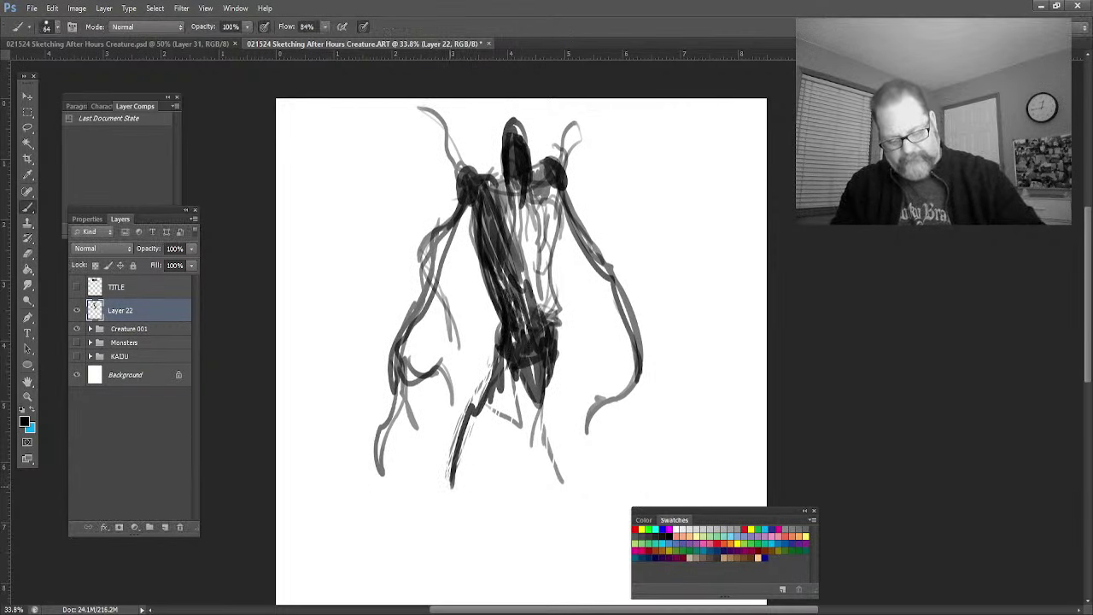
# Step: Lasso the pelvis and legs, including the leftover leg tip, and delete them from the sketch
pyautogui.moveTo(450, 462); pyautogui.dragTo(469, 495)
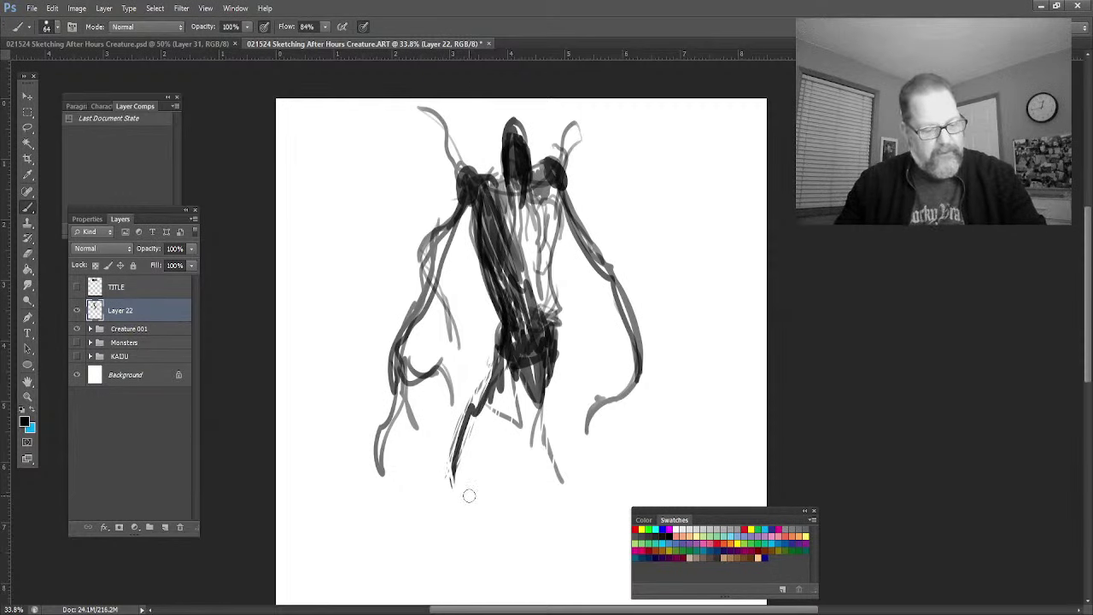
pyautogui.click(28, 127)
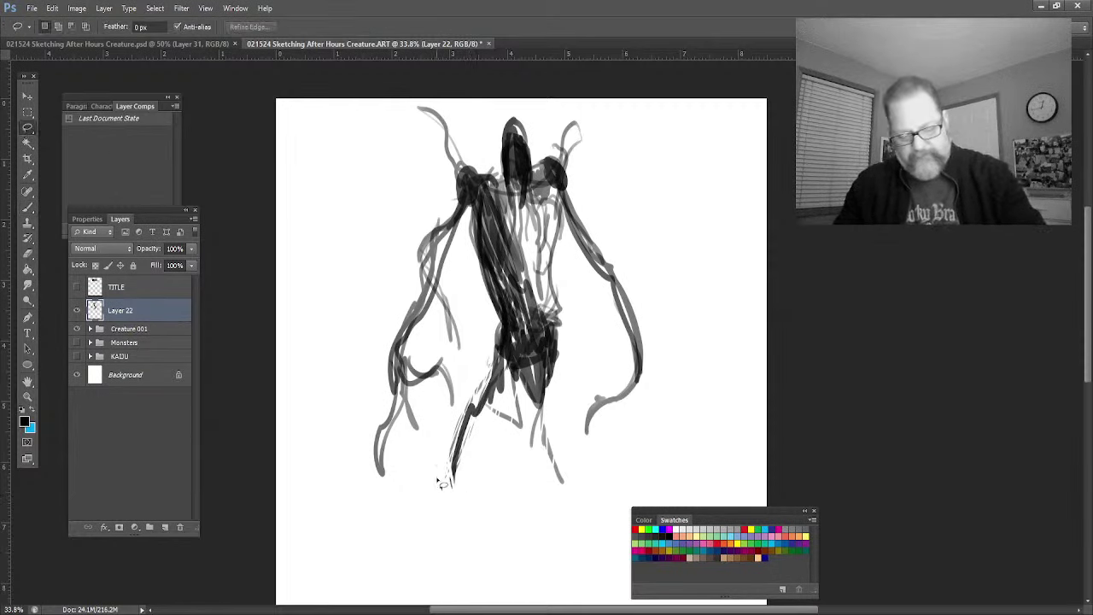
pyautogui.moveTo(429, 489)
pyautogui.mouseDown()
pyautogui.moveTo(490, 325)
pyautogui.moveTo(549, 320)
pyautogui.moveTo(569, 413)
pyautogui.moveTo(494, 504)
pyautogui.mouseUp()
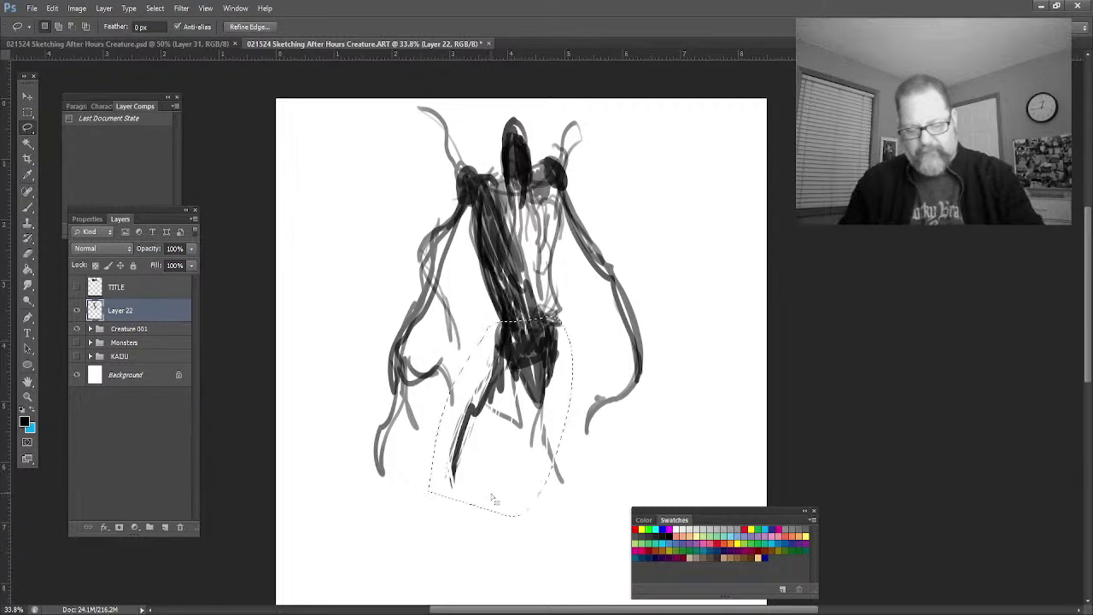
pyautogui.press('Delete')
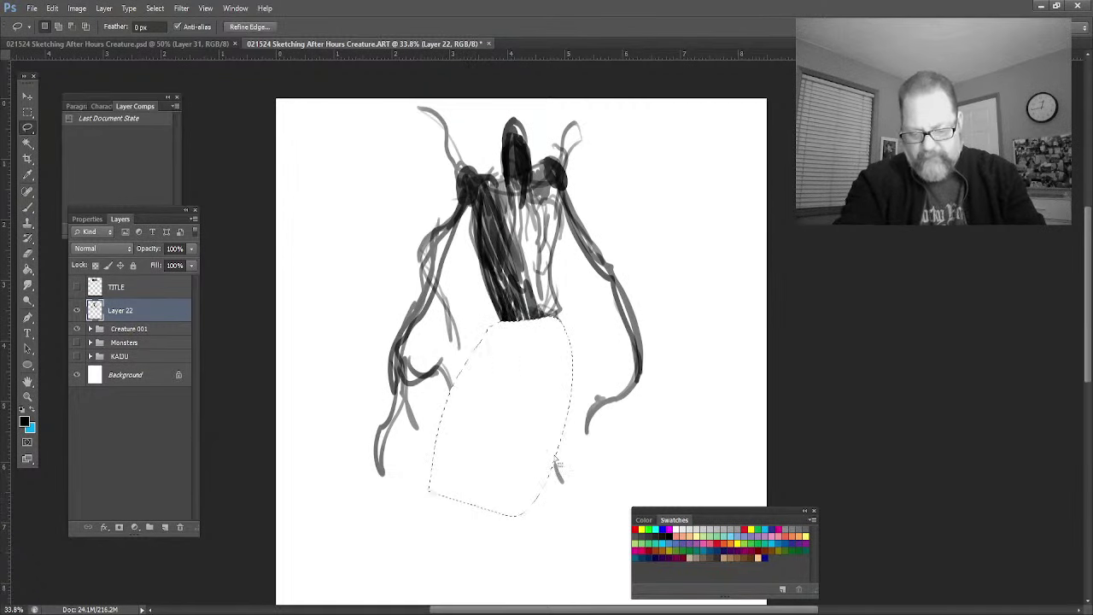
pyautogui.moveTo(563, 448)
pyautogui.mouseDown()
pyautogui.moveTo(559, 511)
pyautogui.moveTo(566, 478)
pyautogui.mouseUp()
pyautogui.press('Delete')
pyautogui.hotkey('ctrl', 'd')
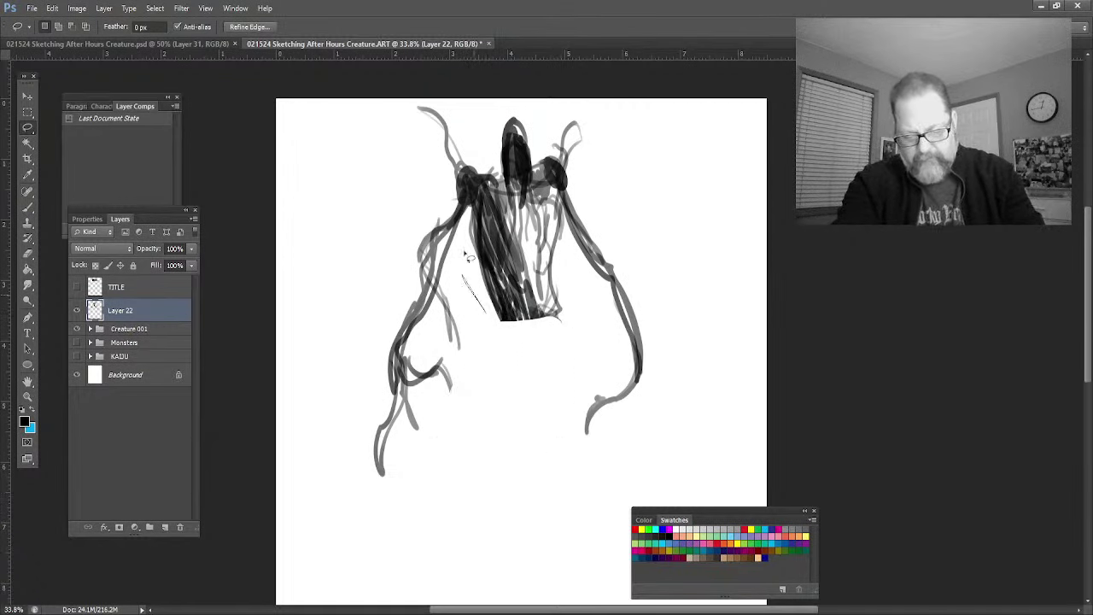
# Step: Cut away both sides of the lower torso with lasso selections to make the waist narrower
pyautogui.moveTo(473, 213)
pyautogui.mouseDown()
pyautogui.moveTo(503, 275)
pyautogui.moveTo(504, 337)
pyautogui.moveTo(478, 257)
pyautogui.moveTo(485, 325)
pyautogui.mouseUp()
pyautogui.press('Delete')
pyautogui.hotkey('ctrl', 'd')
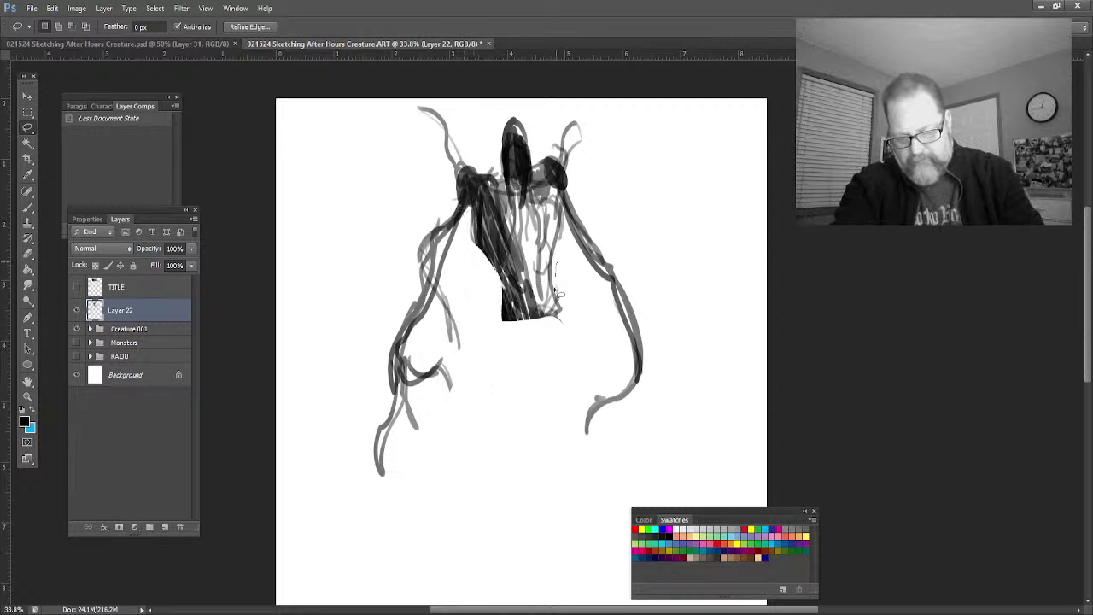
pyautogui.moveTo(559, 334); pyautogui.dragTo(537, 266)
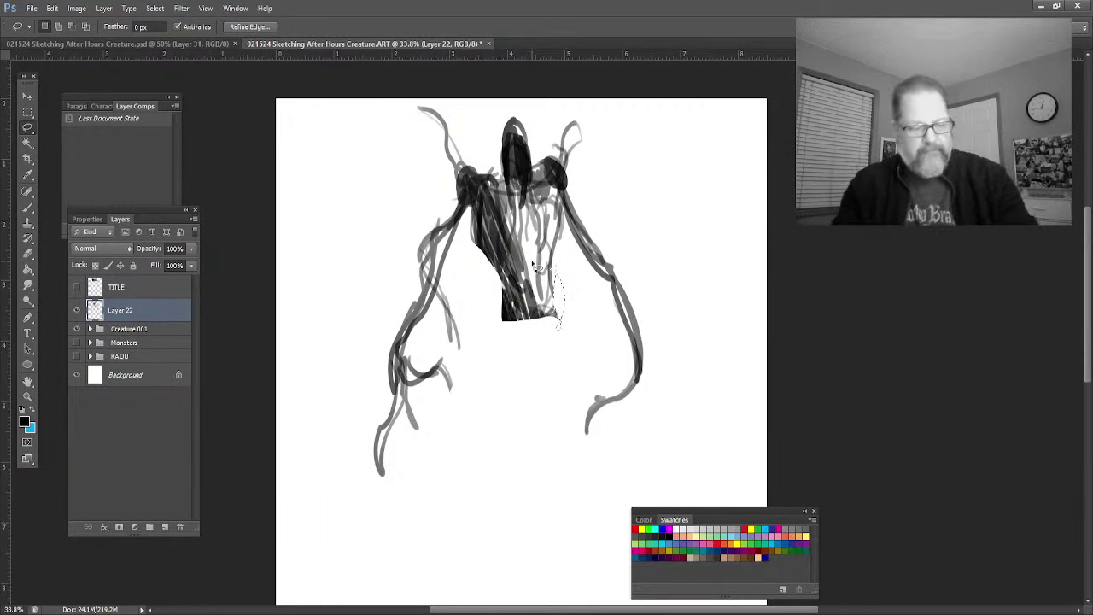
pyautogui.hotkey('ctrl', 'd')
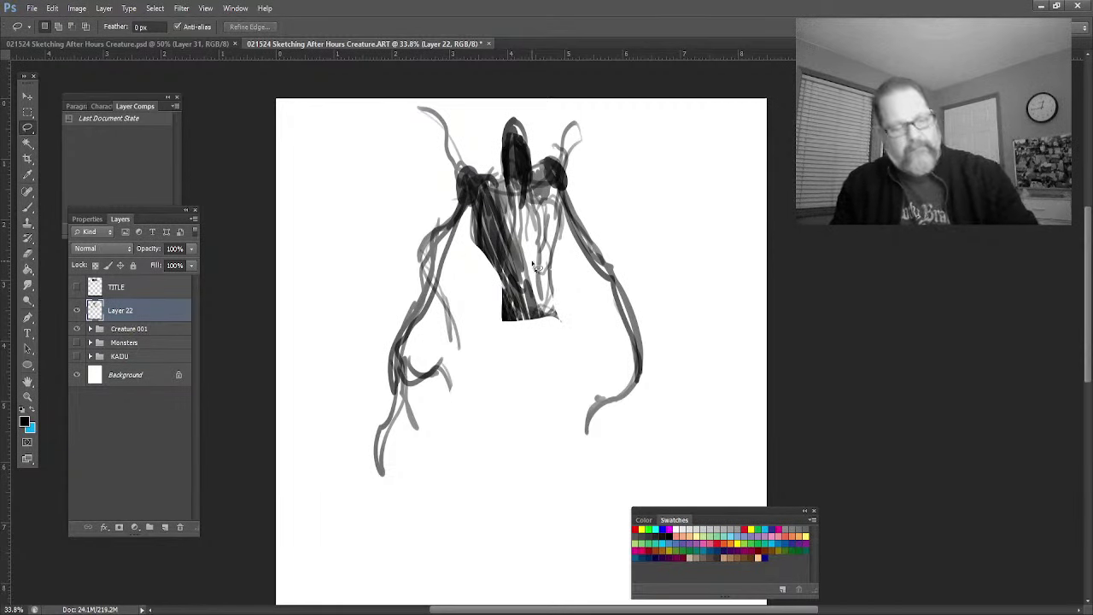
# Step: Brush a new V-shaped pelvis below the waist with hip shapes extending up both sides
pyautogui.click(27, 208)
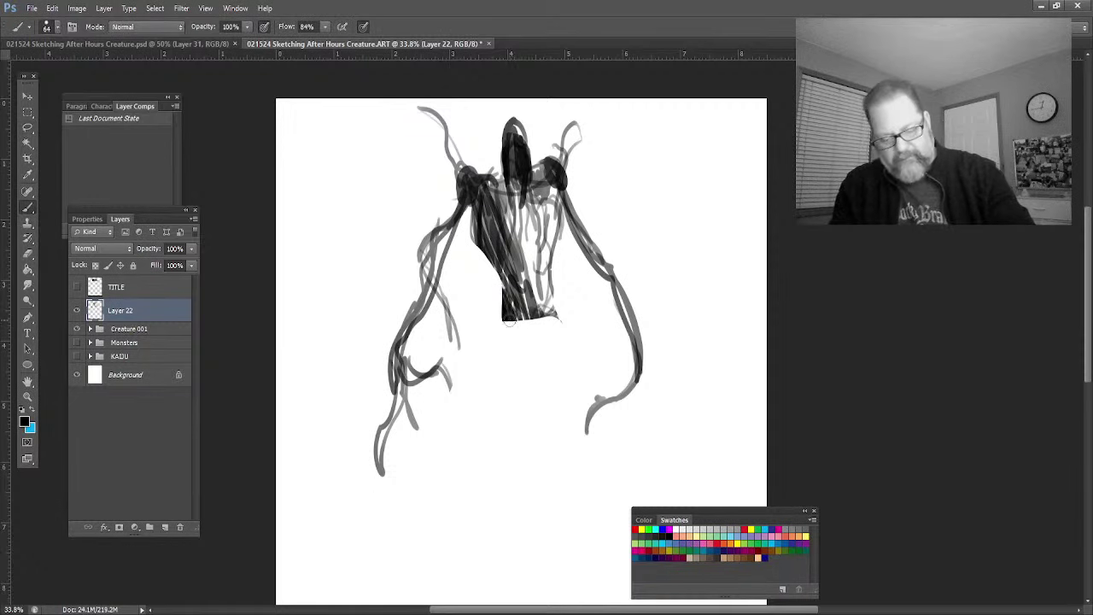
pyautogui.moveTo(509, 321)
pyautogui.mouseDown()
pyautogui.moveTo(535, 347)
pyautogui.moveTo(560, 313)
pyautogui.mouseUp()
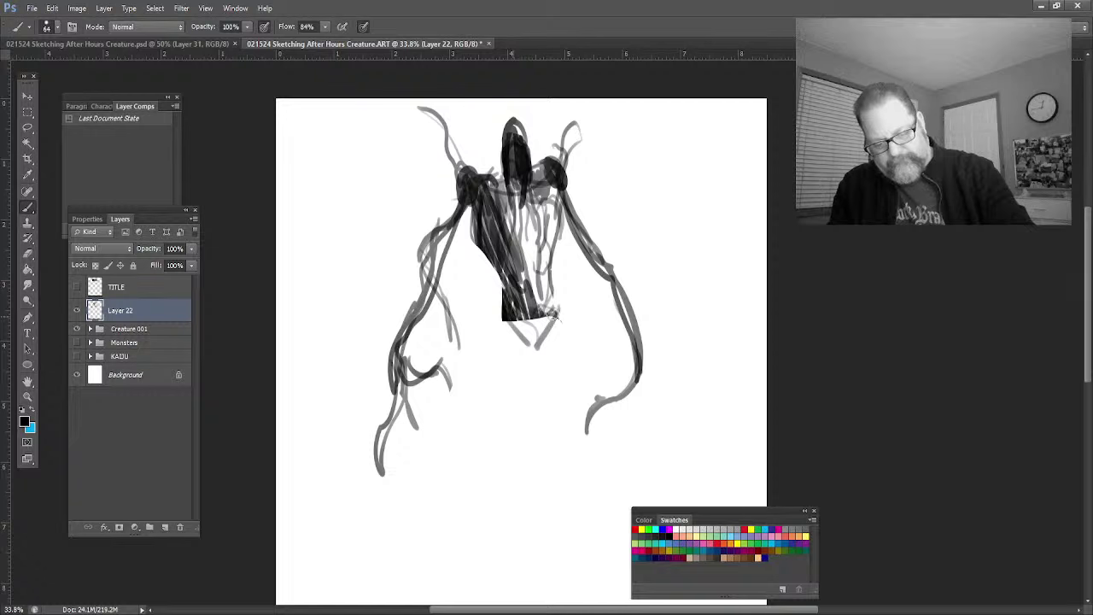
pyautogui.moveTo(551, 311)
pyautogui.mouseDown()
pyautogui.moveTo(515, 335)
pyautogui.moveTo(484, 282)
pyautogui.moveTo(482, 323)
pyautogui.mouseUp()
pyautogui.moveTo(475, 272)
pyautogui.mouseDown()
pyautogui.moveTo(490, 334)
pyautogui.moveTo(521, 342)
pyautogui.moveTo(500, 317)
pyautogui.moveTo(566, 335)
pyautogui.mouseUp()
# Step: Outline two long, straighter legs running down from the new hips toward the canvas's lower part
pyautogui.moveTo(571, 244)
pyautogui.mouseDown()
pyautogui.moveTo(564, 351)
pyautogui.moveTo(579, 439)
pyautogui.mouseUp()
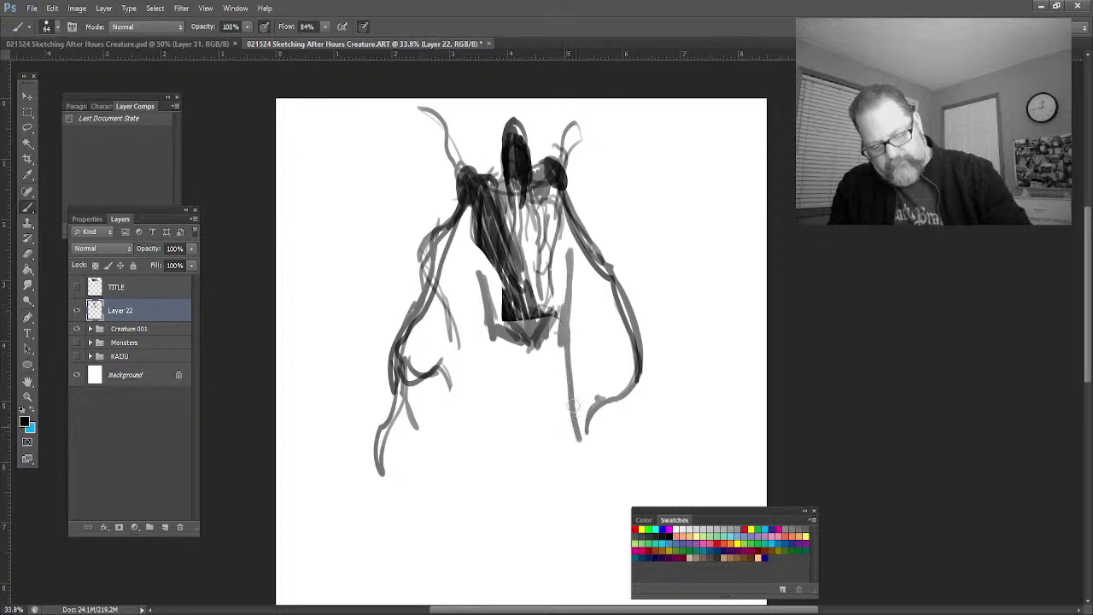
pyautogui.moveTo(557, 317)
pyautogui.mouseDown()
pyautogui.moveTo(588, 505)
pyautogui.moveTo(590, 598)
pyautogui.mouseUp()
pyautogui.moveTo(554, 400)
pyautogui.mouseDown()
pyautogui.moveTo(587, 526)
pyautogui.moveTo(538, 308)
pyautogui.moveTo(492, 445)
pyautogui.moveTo(490, 570)
pyautogui.mouseUp()
pyautogui.moveTo(494, 504); pyautogui.dragTo(493, 543)
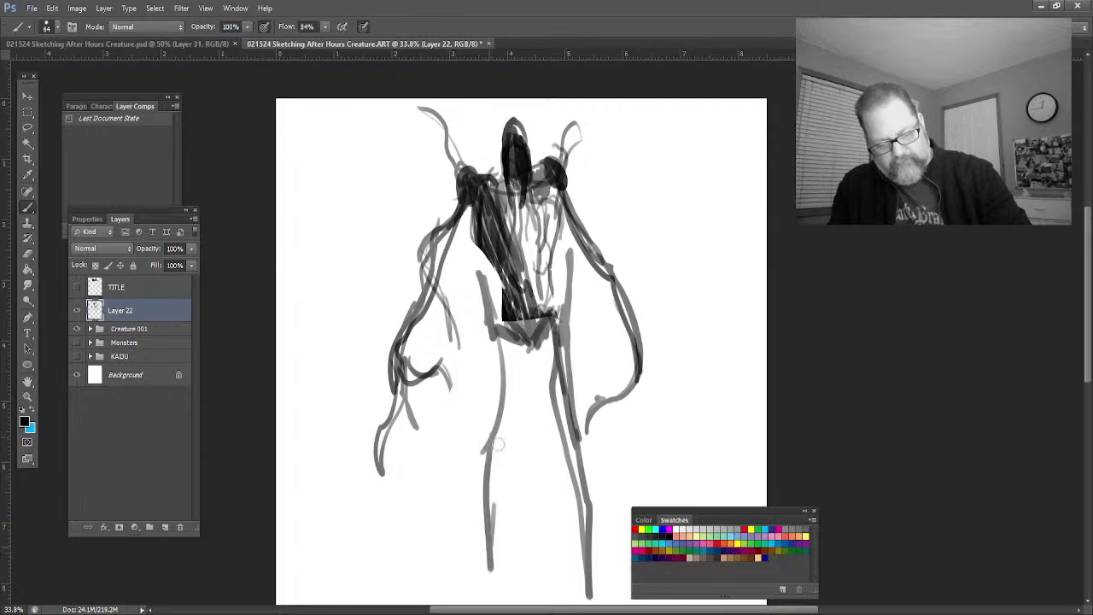
pyautogui.moveTo(496, 432); pyautogui.dragTo(494, 591)
# Step: Thicken the thighs and shins of both legs with overlapping strokes
pyautogui.moveTo(509, 358); pyautogui.dragTo(489, 521)
pyautogui.moveTo(511, 328); pyautogui.dragTo(498, 469)
pyautogui.moveTo(504, 351)
pyautogui.mouseDown()
pyautogui.moveTo(508, 392)
pyautogui.moveTo(492, 434)
pyautogui.mouseUp()
pyautogui.moveTo(496, 479); pyautogui.dragTo(497, 522)
pyautogui.moveTo(531, 335)
pyautogui.mouseDown()
pyautogui.moveTo(586, 516)
pyautogui.moveTo(554, 335)
pyautogui.moveTo(584, 505)
pyautogui.mouseUp()
pyautogui.moveTo(562, 326); pyautogui.dragTo(588, 545)
pyautogui.moveTo(571, 453)
pyautogui.mouseDown()
pyautogui.moveTo(567, 531)
pyautogui.moveTo(586, 574)
pyautogui.mouseUp()
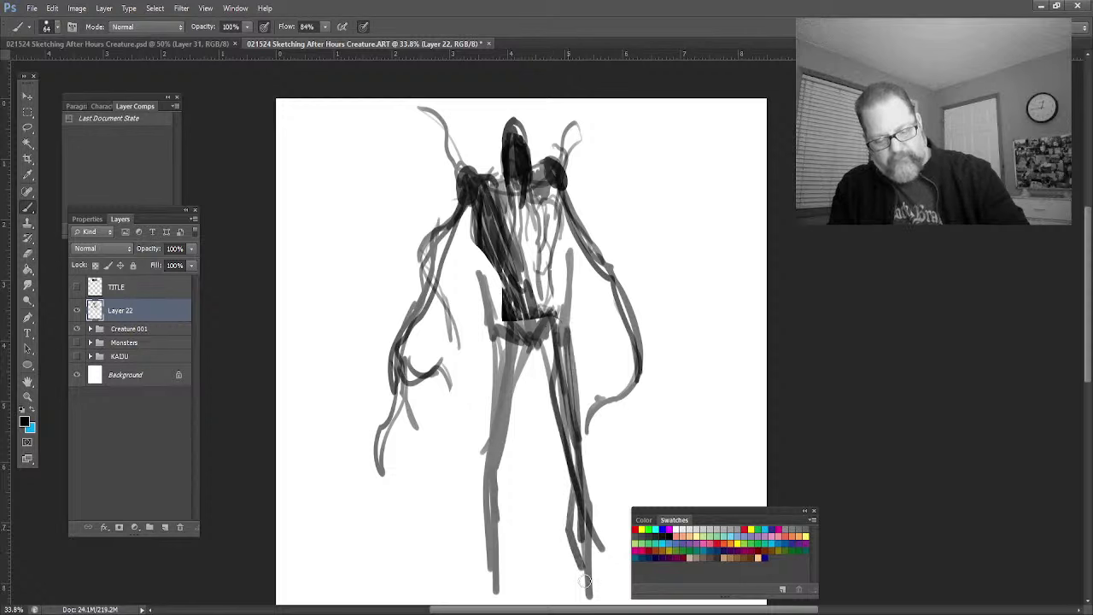
# Step: Extend both lower legs toward the canvas's bottom edge and darken the thighs and hip sides with more brush strokes
pyautogui.moveTo(583, 491); pyautogui.dragTo(589, 599)
pyautogui.moveTo(516, 482)
pyautogui.mouseDown()
pyautogui.moveTo(491, 603)
pyautogui.moveTo(517, 267)
pyautogui.mouseUp()
pyautogui.moveTo(549, 342)
pyautogui.mouseDown()
pyautogui.moveTo(564, 224)
pyautogui.moveTo(560, 321)
pyautogui.mouseUp()
pyautogui.moveTo(553, 279)
pyautogui.mouseDown()
pyautogui.moveTo(567, 333)
pyautogui.moveTo(572, 311)
pyautogui.mouseUp()
# Step: Brush broad, tall spikes up from both shoulders and bulk out the arms, adding long clawed fingers to the right-side hand
pyautogui.moveTo(439, 116)
pyautogui.mouseDown()
pyautogui.moveTo(461, 190)
pyautogui.moveTo(451, 206)
pyautogui.mouseUp()
pyautogui.moveTo(579, 105)
pyautogui.mouseDown()
pyautogui.moveTo(560, 190)
pyautogui.moveTo(571, 186)
pyautogui.moveTo(571, 215)
pyautogui.mouseUp()
pyautogui.moveTo(449, 200); pyautogui.dragTo(422, 294)
pyautogui.moveTo(439, 218)
pyautogui.mouseDown()
pyautogui.moveTo(458, 251)
pyautogui.moveTo(431, 275)
pyautogui.moveTo(396, 378)
pyautogui.mouseUp()
pyautogui.moveTo(427, 264); pyautogui.dragTo(472, 171)
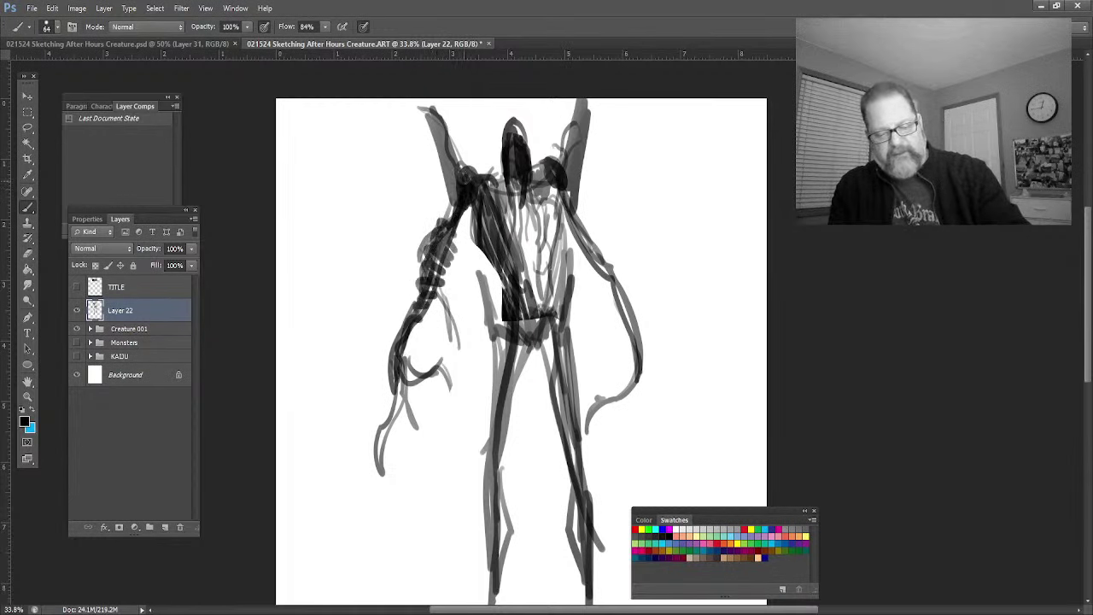
pyautogui.moveTo(551, 229)
pyautogui.mouseDown()
pyautogui.moveTo(482, 230)
pyautogui.moveTo(519, 239)
pyautogui.moveTo(552, 217)
pyautogui.moveTo(522, 246)
pyautogui.moveTo(516, 277)
pyautogui.moveTo(555, 292)
pyautogui.moveTo(508, 273)
pyautogui.moveTo(530, 343)
pyautogui.moveTo(531, 326)
pyautogui.moveTo(506, 363)
pyautogui.moveTo(507, 392)
pyautogui.moveTo(519, 349)
pyautogui.moveTo(508, 340)
pyautogui.moveTo(506, 471)
pyautogui.moveTo(547, 336)
pyautogui.moveTo(572, 404)
pyautogui.moveTo(547, 330)
pyautogui.moveTo(584, 271)
pyautogui.moveTo(601, 269)
pyautogui.moveTo(613, 292)
pyautogui.moveTo(630, 340)
pyautogui.moveTo(620, 369)
pyautogui.moveTo(633, 403)
pyautogui.moveTo(636, 378)
pyautogui.moveTo(661, 481)
pyautogui.moveTo(663, 436)
pyautogui.moveTo(694, 457)
pyautogui.moveTo(653, 390)
pyautogui.mouseUp()
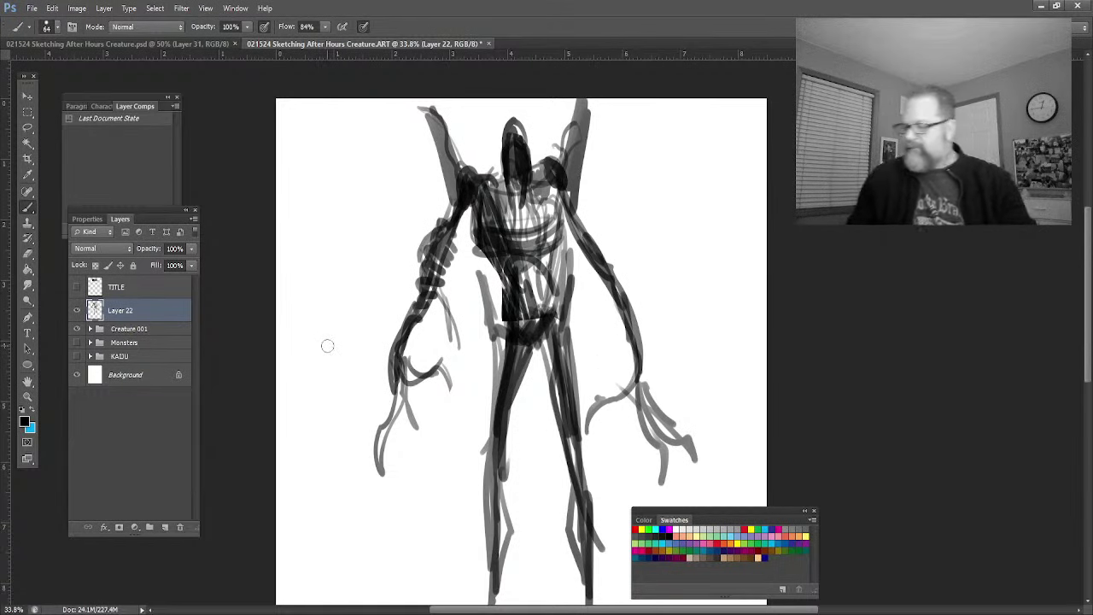
# Step: Lengthen both legs well below the shins so the feet reach near the bottom of the page
pyautogui.click(27, 381)
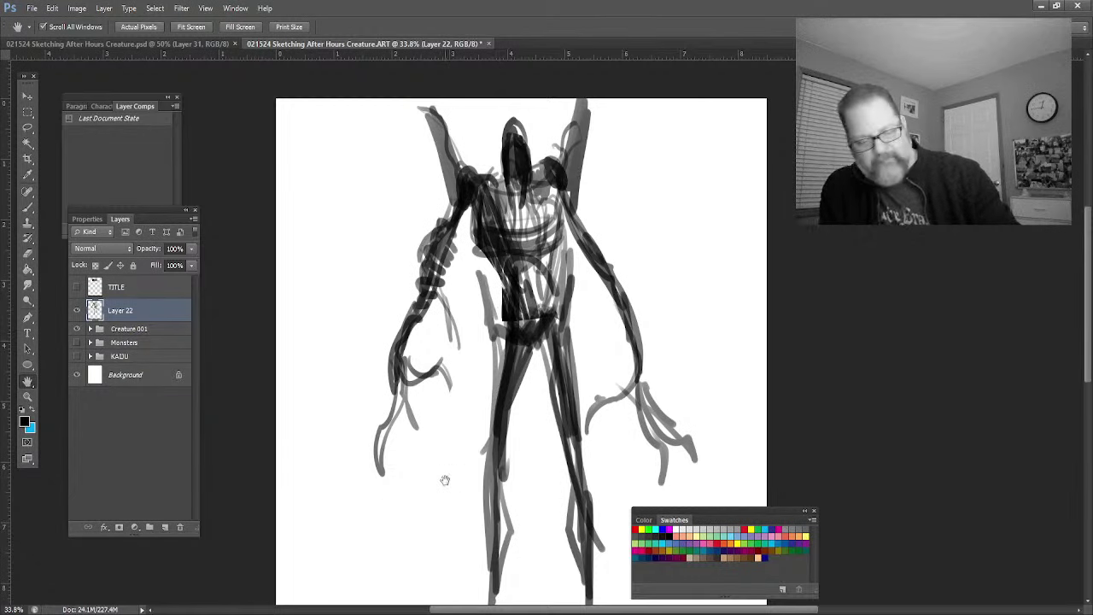
pyautogui.click(28, 397)
pyautogui.moveTo(402, 500); pyautogui.dragTo(365, 434)
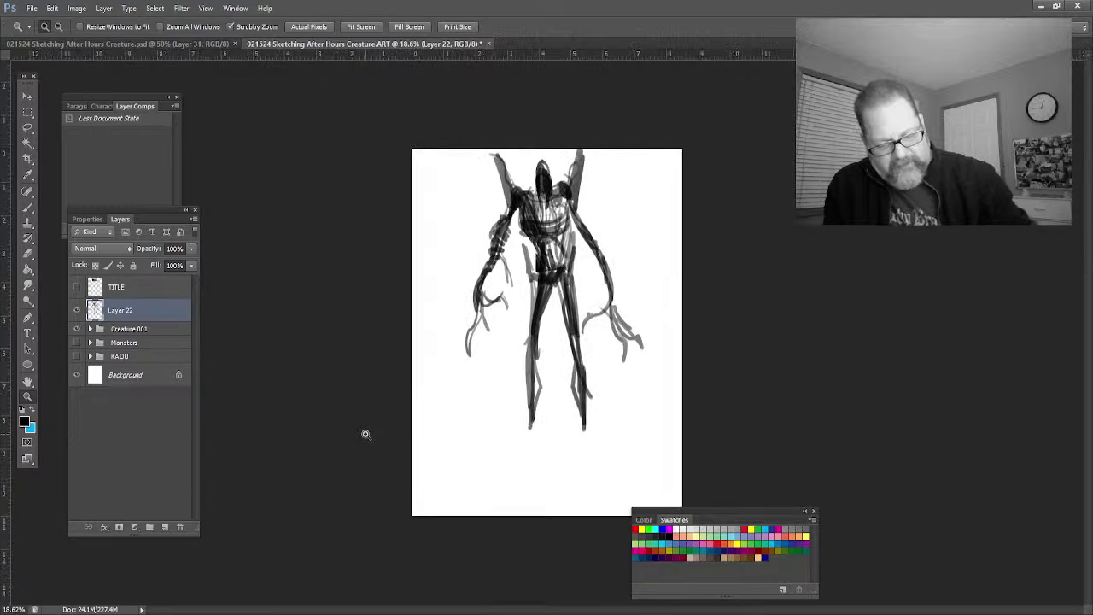
pyautogui.click(28, 208)
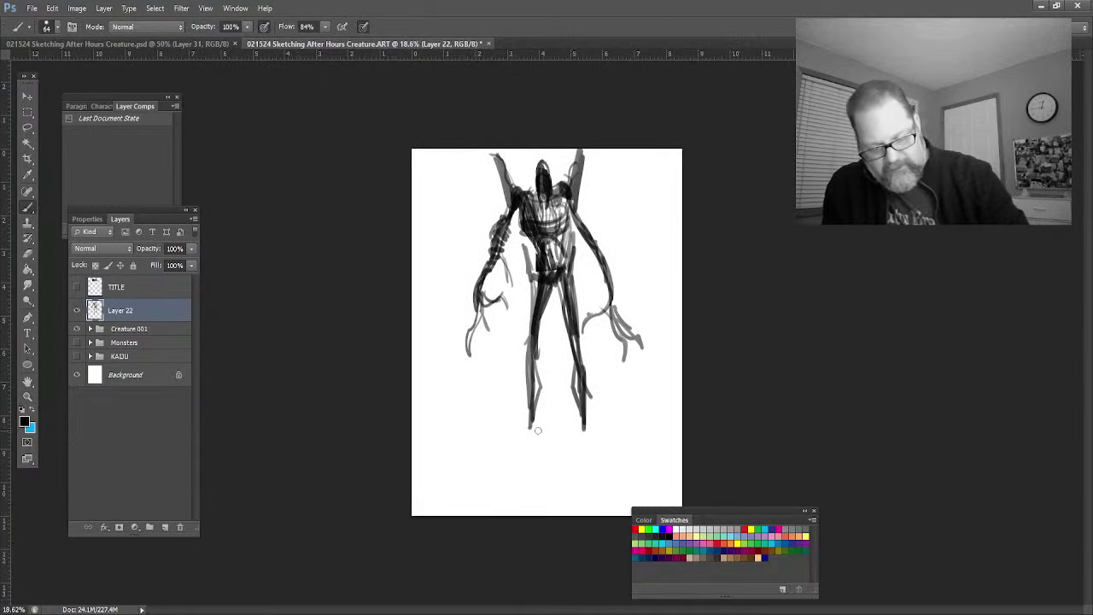
pyautogui.moveTo(539, 278); pyautogui.dragTo(531, 453)
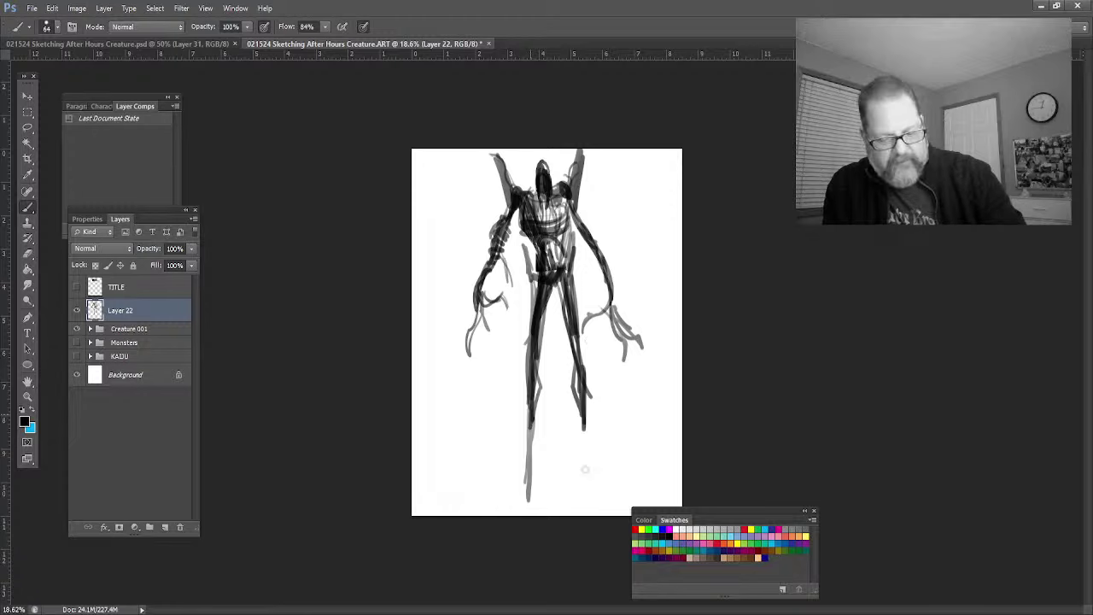
pyautogui.moveTo(578, 400)
pyautogui.mouseDown()
pyautogui.moveTo(583, 485)
pyautogui.moveTo(579, 347)
pyautogui.mouseUp()
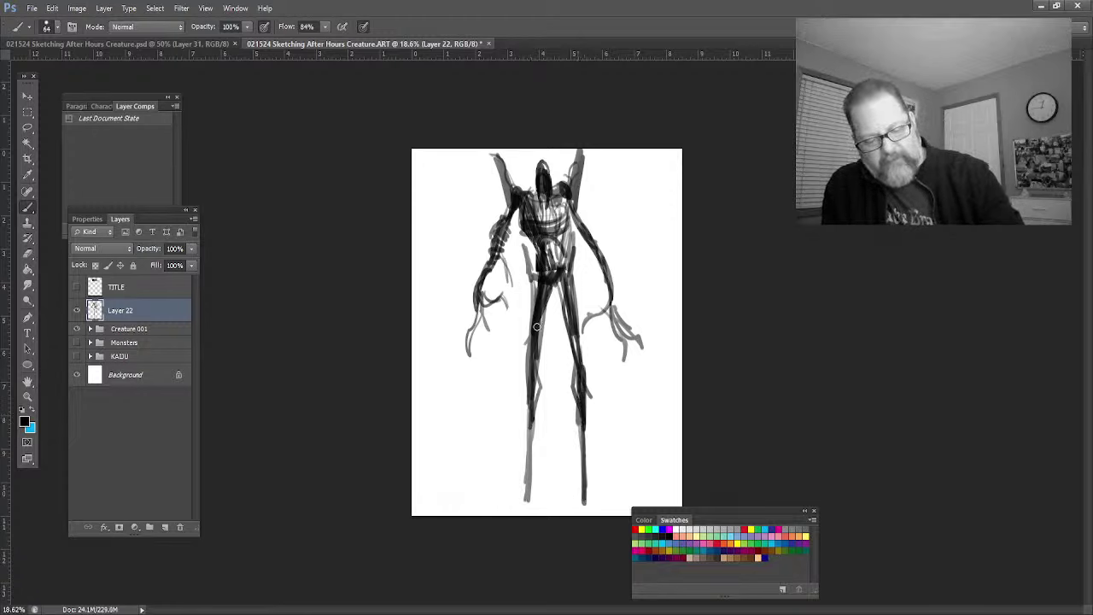
# Step: Fill in the torso and separate the shoulders, ribcage, pelvis and knees with white contour strokes
pyautogui.moveTo(555, 270)
pyautogui.mouseDown()
pyautogui.moveTo(539, 295)
pyautogui.moveTo(551, 226)
pyautogui.moveTo(532, 201)
pyautogui.moveTo(533, 248)
pyautogui.moveTo(521, 214)
pyautogui.moveTo(564, 248)
pyautogui.moveTo(558, 282)
pyautogui.moveTo(546, 192)
pyautogui.mouseUp()
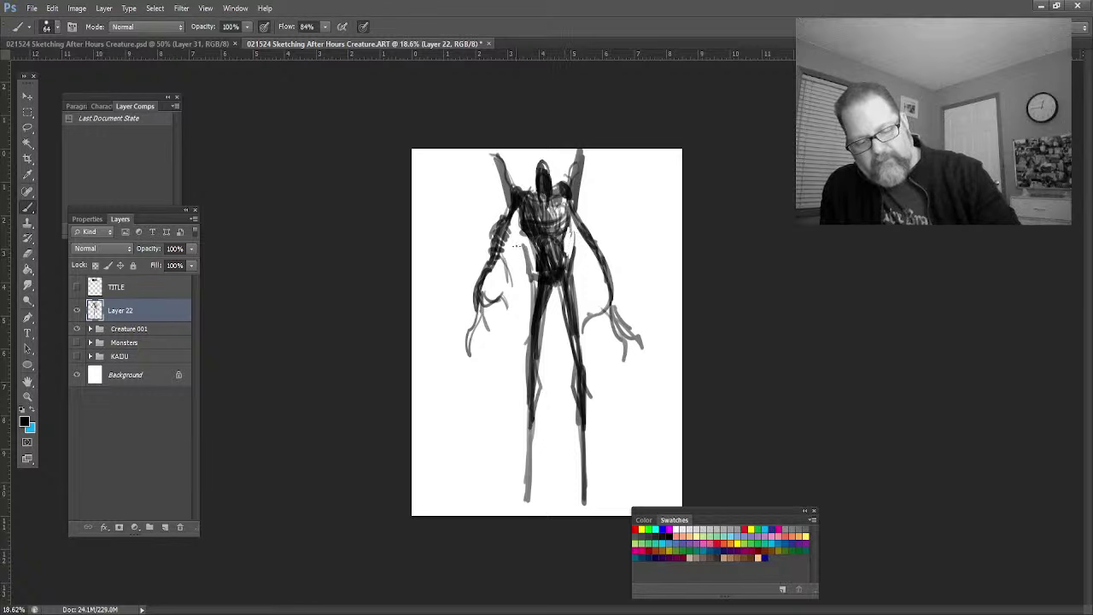
pyautogui.moveTo(567, 232); pyautogui.dragTo(536, 257)
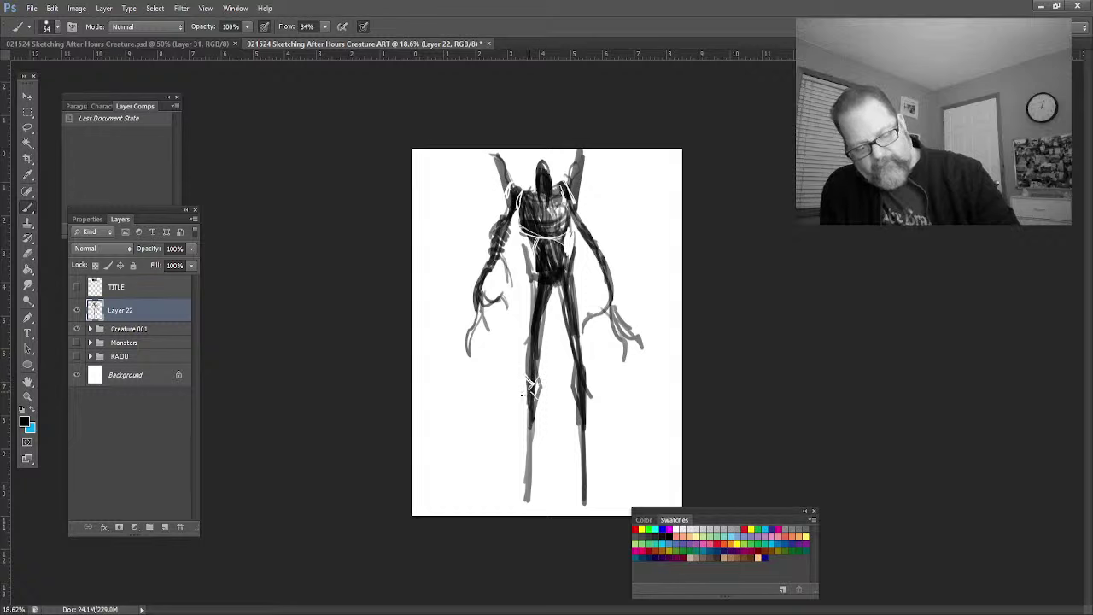
pyautogui.moveTo(577, 373); pyautogui.dragTo(581, 400)
pyautogui.moveTo(557, 257); pyautogui.dragTo(564, 285)
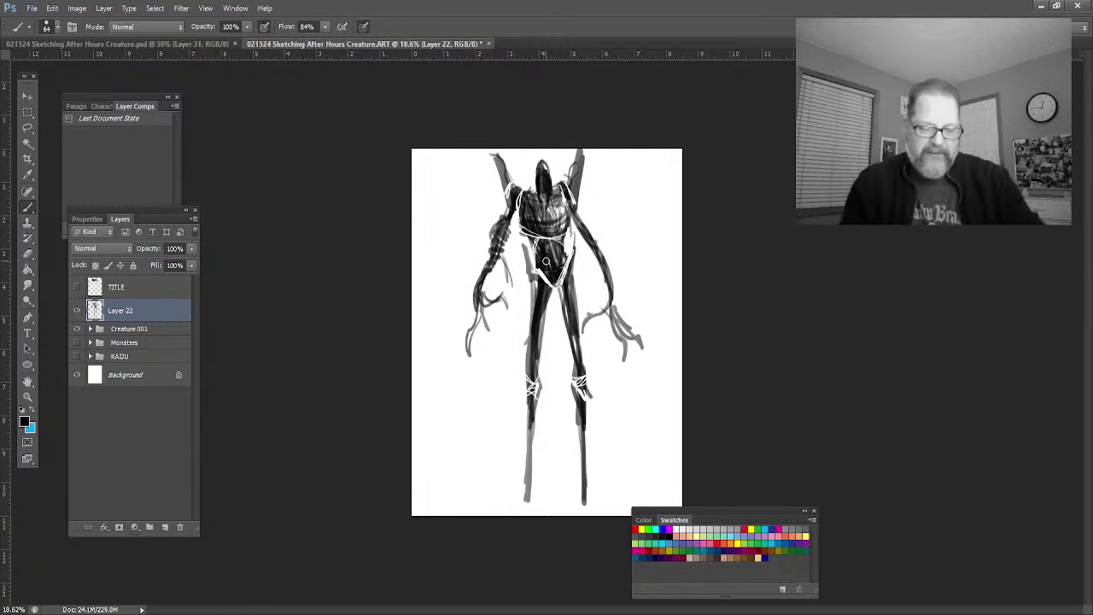
# Step: Lower the opacity of Layer 22 to 46% and add a new layer above it for line work
pyautogui.click(31, 397)
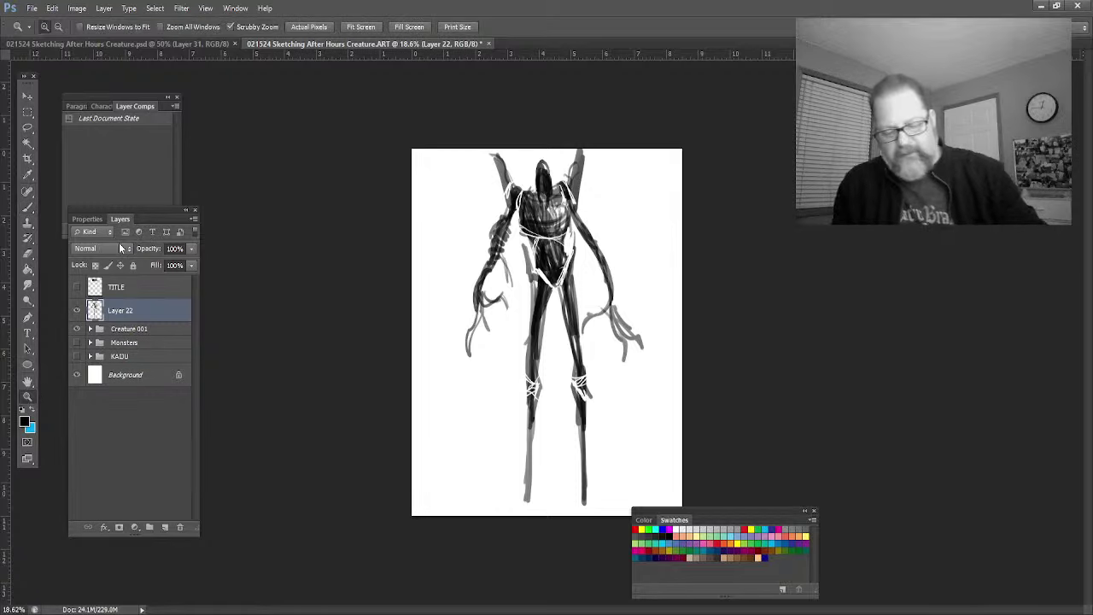
pyautogui.moveTo(549, 225); pyautogui.dragTo(612, 252)
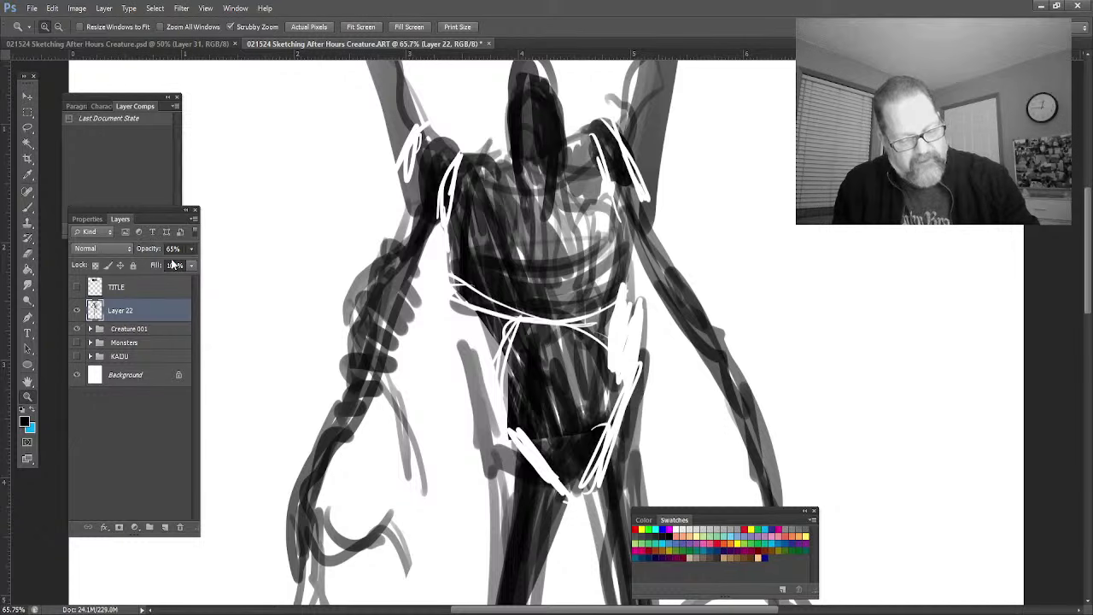
pyautogui.press('6')
pyautogui.press('5')
pyautogui.press('4')
pyautogui.press('6')
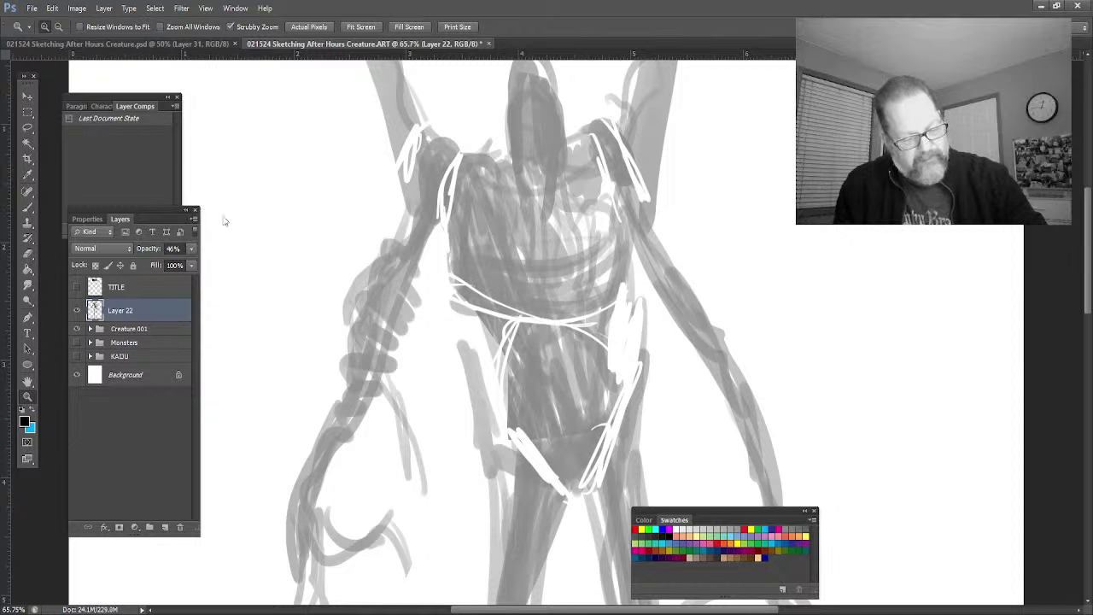
pyautogui.hotkey('ctrl', 'shift', 'alt', 'n')
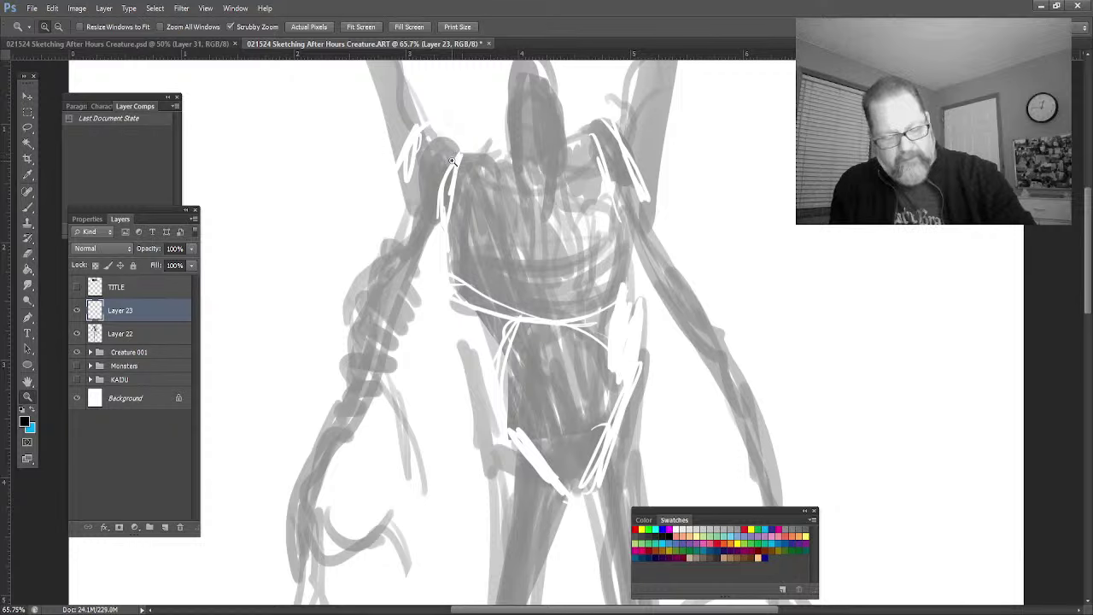
# Step: Draw two thin slanted lines forming a V low on the face with a size 8 brush, undoing the extra thick stroke
pyautogui.click(27, 381)
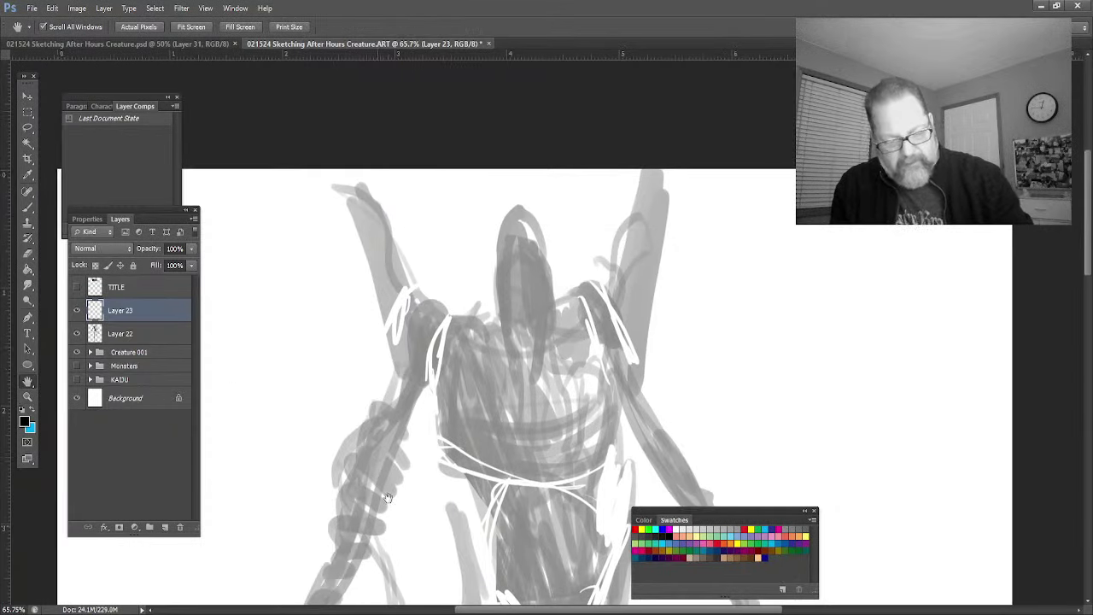
pyautogui.click(28, 397)
pyautogui.moveTo(525, 333); pyautogui.dragTo(548, 333)
pyautogui.click(27, 211)
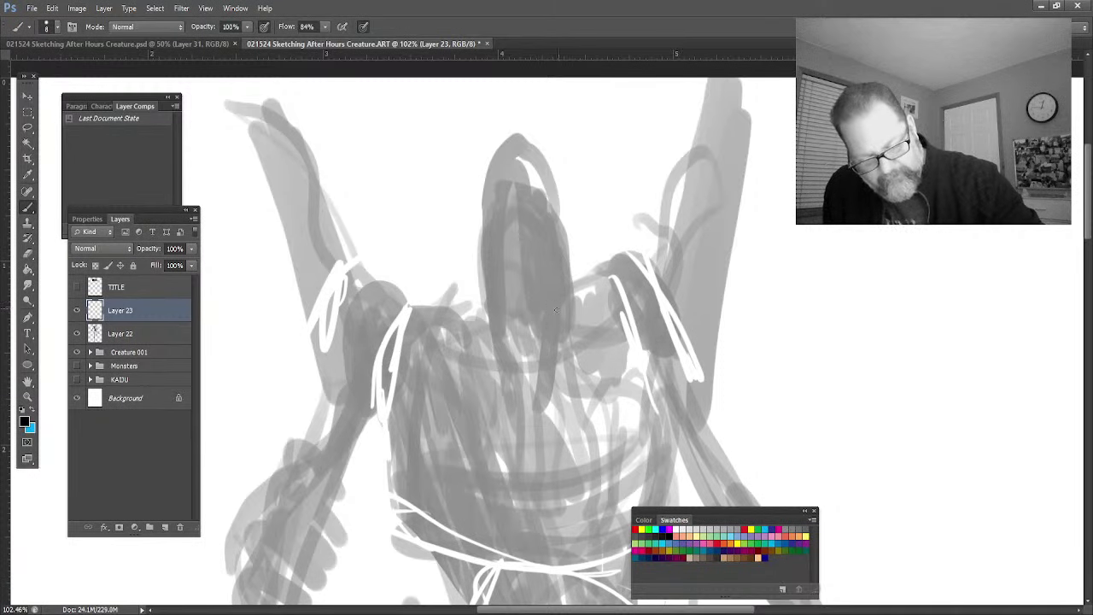
pyautogui.moveTo(560, 308); pyautogui.dragTo(537, 324)
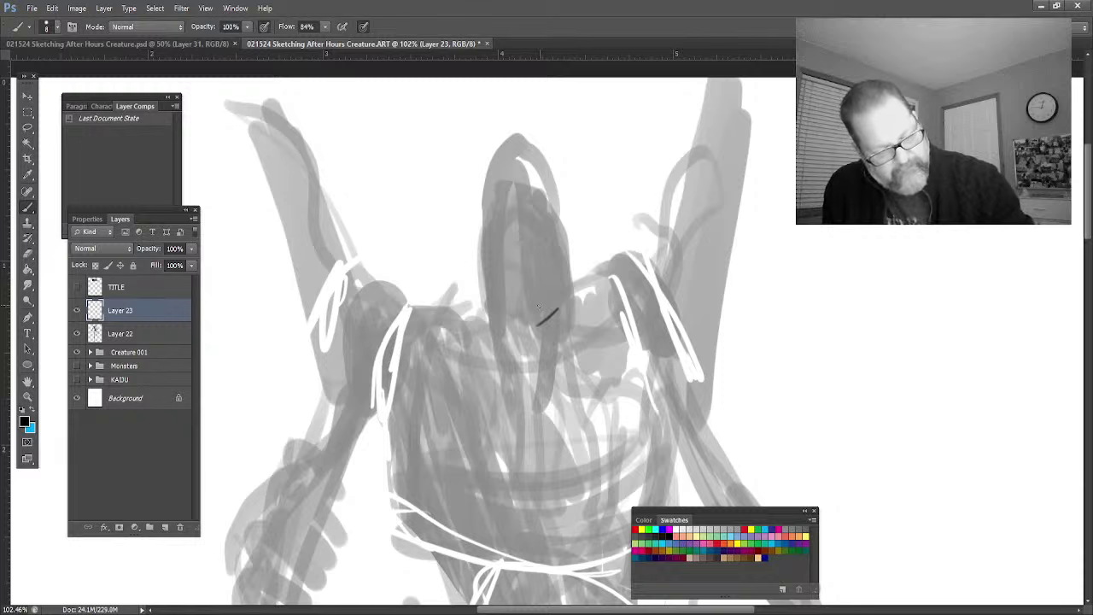
pyautogui.moveTo(509, 307); pyautogui.dragTo(531, 326)
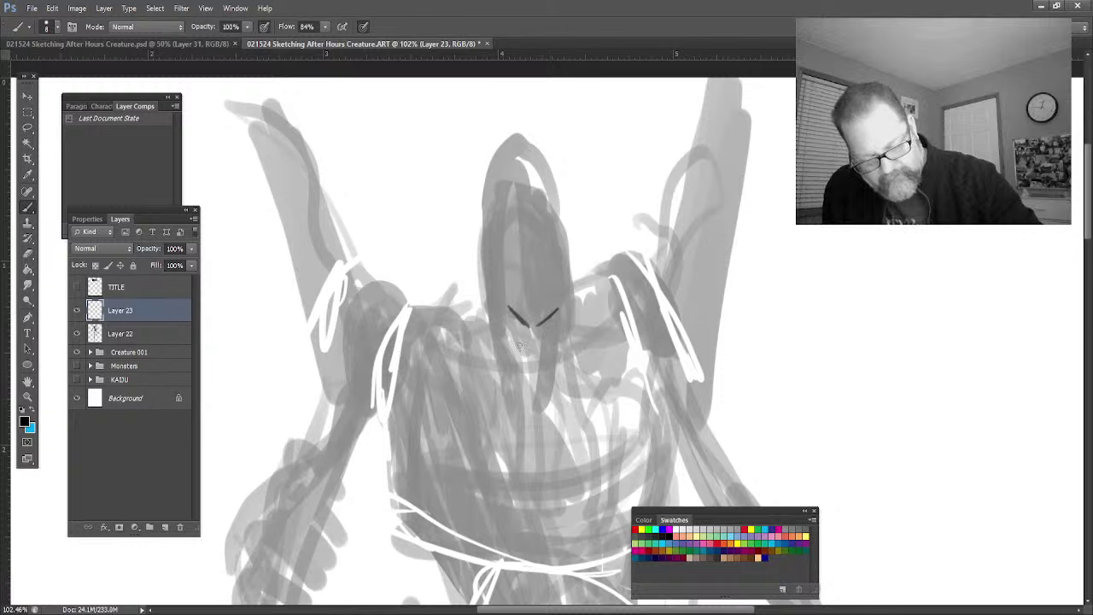
pyautogui.moveTo(557, 316); pyautogui.dragTo(549, 334)
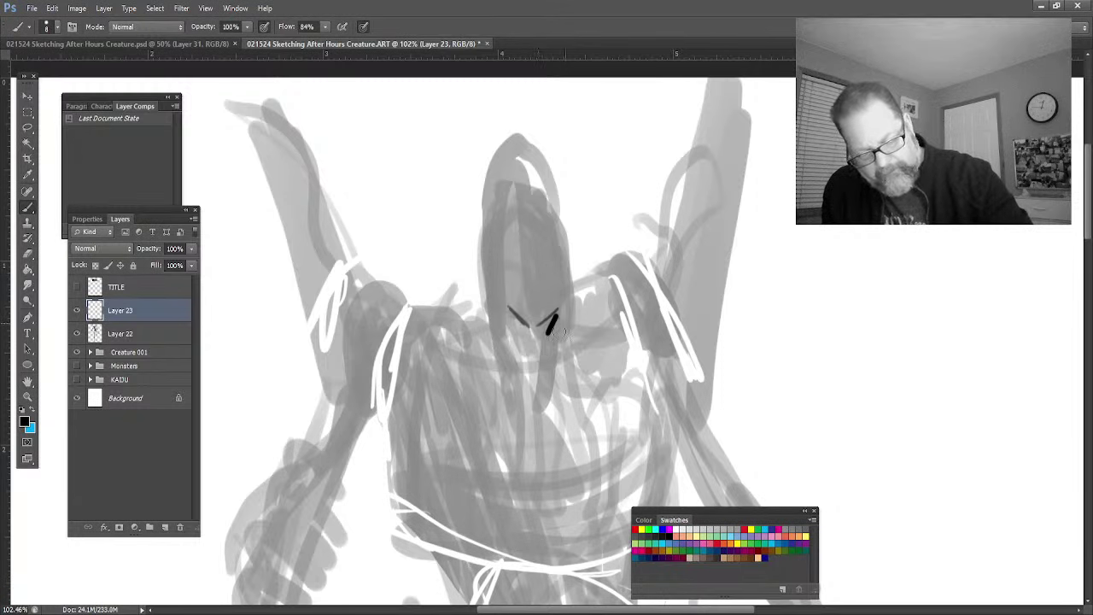
pyautogui.hotkey('ctrl', 'z')
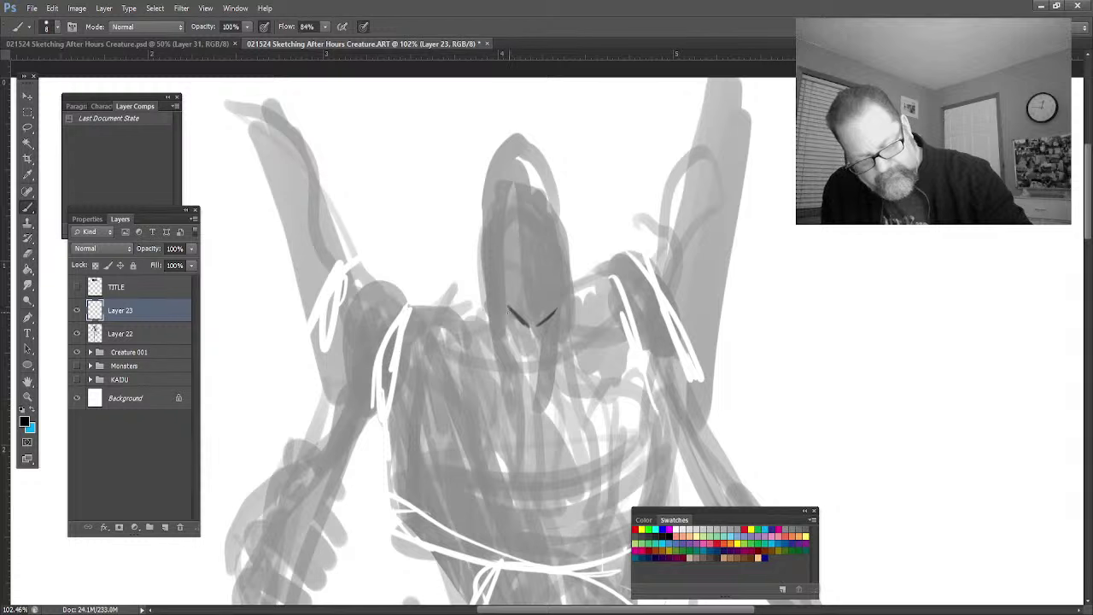
# Step: Draw curling tentacles from beneath the V, sweeping across the left chest, up past the shoulder and straight down
pyautogui.moveTo(507, 332)
pyautogui.mouseDown()
pyautogui.moveTo(509, 337)
pyautogui.moveTo(415, 425)
pyautogui.moveTo(396, 454)
pyautogui.moveTo(394, 489)
pyautogui.moveTo(463, 509)
pyautogui.moveTo(431, 517)
pyautogui.moveTo(415, 499)
pyautogui.moveTo(424, 443)
pyautogui.moveTo(507, 350)
pyautogui.moveTo(514, 321)
pyautogui.moveTo(502, 384)
pyautogui.mouseUp()
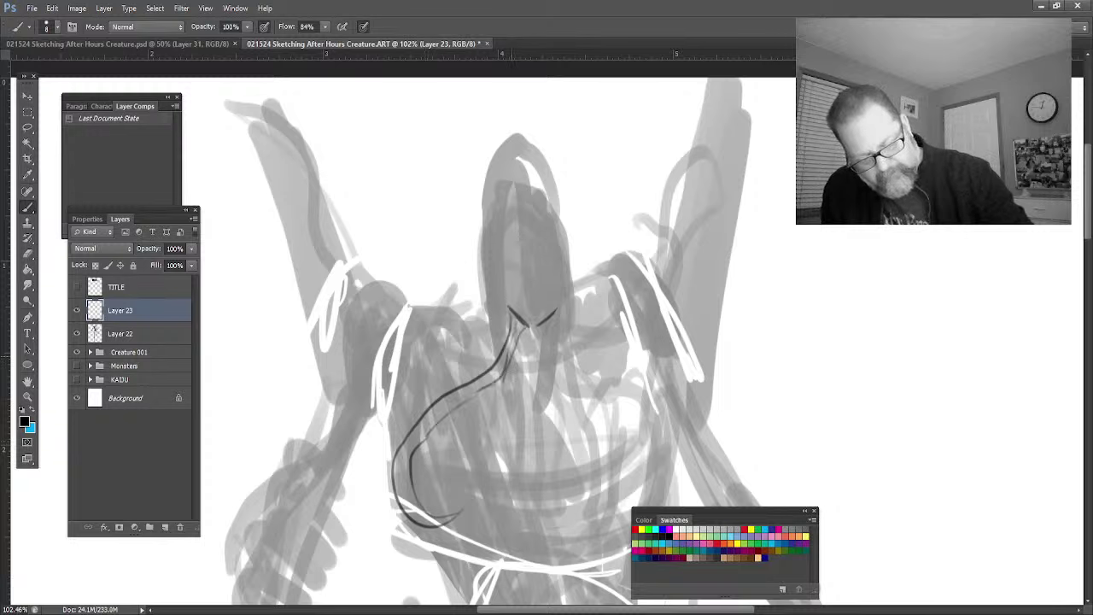
pyautogui.moveTo(527, 329)
pyautogui.mouseDown()
pyautogui.moveTo(526, 440)
pyautogui.moveTo(498, 468)
pyautogui.moveTo(513, 463)
pyautogui.moveTo(507, 480)
pyautogui.moveTo(539, 515)
pyautogui.moveTo(517, 519)
pyautogui.moveTo(539, 527)
pyautogui.moveTo(547, 504)
pyautogui.moveTo(518, 475)
pyautogui.mouseUp()
pyautogui.moveTo(536, 427)
pyautogui.mouseDown()
pyautogui.moveTo(534, 337)
pyautogui.moveTo(495, 357)
pyautogui.moveTo(442, 287)
pyautogui.moveTo(437, 251)
pyautogui.moveTo(457, 271)
pyautogui.moveTo(428, 279)
pyautogui.moveTo(481, 402)
pyautogui.mouseUp()
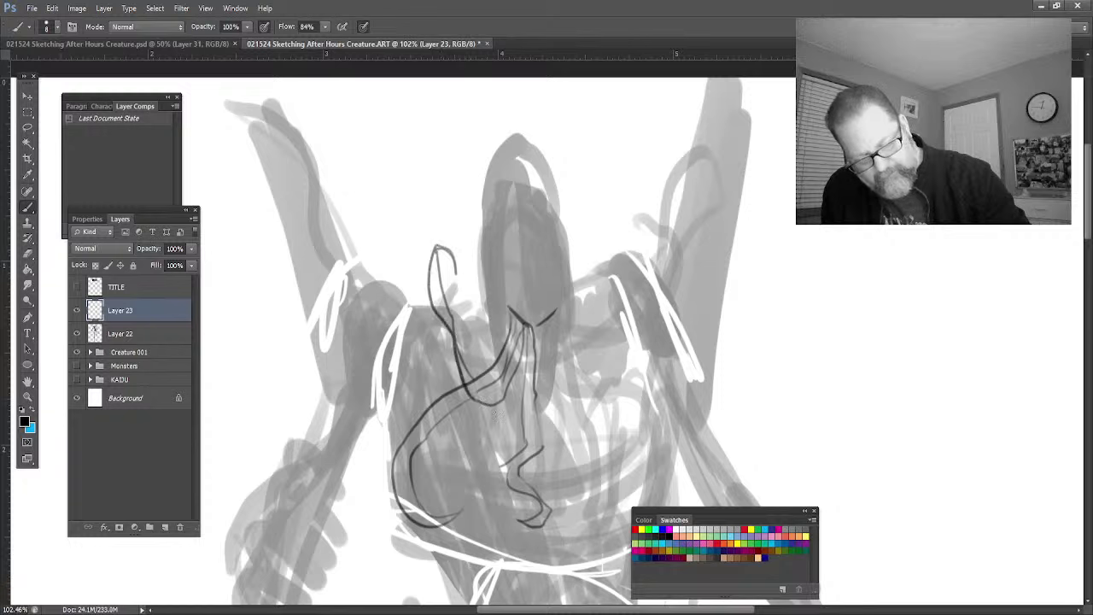
# Step: Draw matching tentacles reaching right and down from the face, and darken the mouth area where they begin
pyautogui.moveTo(549, 319)
pyautogui.mouseDown()
pyautogui.moveTo(619, 399)
pyautogui.moveTo(689, 385)
pyautogui.moveTo(762, 408)
pyautogui.moveTo(780, 466)
pyautogui.moveTo(770, 472)
pyautogui.moveTo(760, 416)
pyautogui.moveTo(581, 385)
pyautogui.moveTo(609, 395)
pyautogui.moveTo(555, 363)
pyautogui.moveTo(541, 325)
pyautogui.moveTo(559, 369)
pyautogui.mouseUp()
pyautogui.moveTo(538, 323)
pyautogui.mouseDown()
pyautogui.moveTo(566, 431)
pyautogui.moveTo(611, 531)
pyautogui.moveTo(572, 449)
pyautogui.moveTo(552, 335)
pyautogui.moveTo(589, 346)
pyautogui.moveTo(611, 462)
pyautogui.mouseUp()
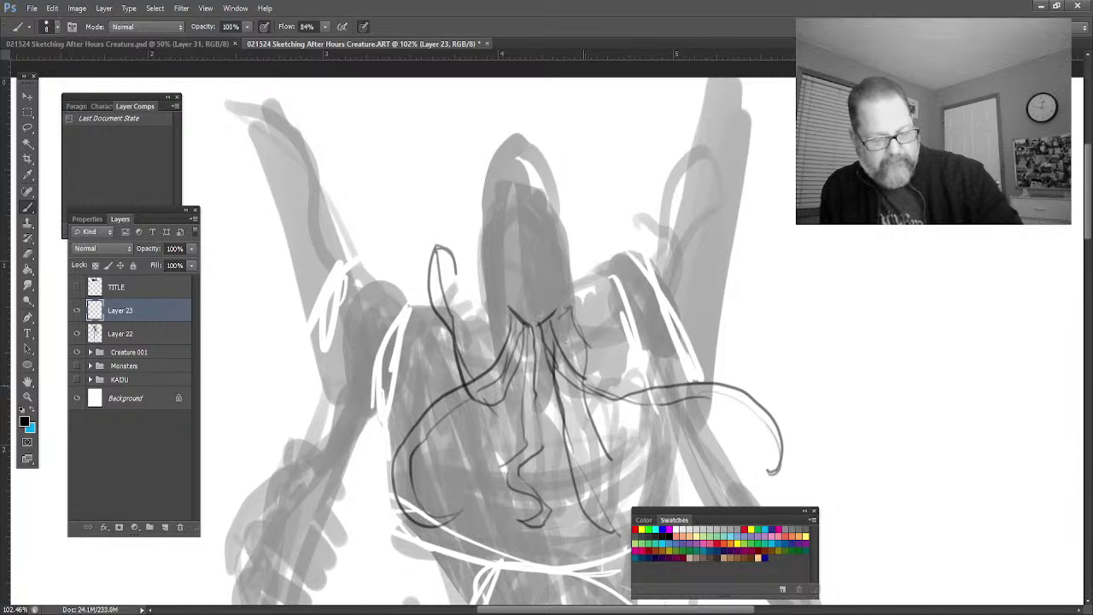
pyautogui.moveTo(598, 462)
pyautogui.mouseDown()
pyautogui.moveTo(642, 431)
pyautogui.moveTo(635, 415)
pyautogui.mouseUp()
pyautogui.moveTo(556, 314)
pyautogui.mouseDown()
pyautogui.moveTo(589, 376)
pyautogui.moveTo(612, 475)
pyautogui.mouseUp()
pyautogui.moveTo(560, 309)
pyautogui.mouseDown()
pyautogui.moveTo(576, 351)
pyautogui.moveTo(579, 331)
pyautogui.moveTo(524, 332)
pyautogui.moveTo(528, 347)
pyautogui.moveTo(550, 336)
pyautogui.moveTo(551, 320)
pyautogui.moveTo(559, 339)
pyautogui.moveTo(562, 312)
pyautogui.moveTo(530, 335)
pyautogui.mouseUp()
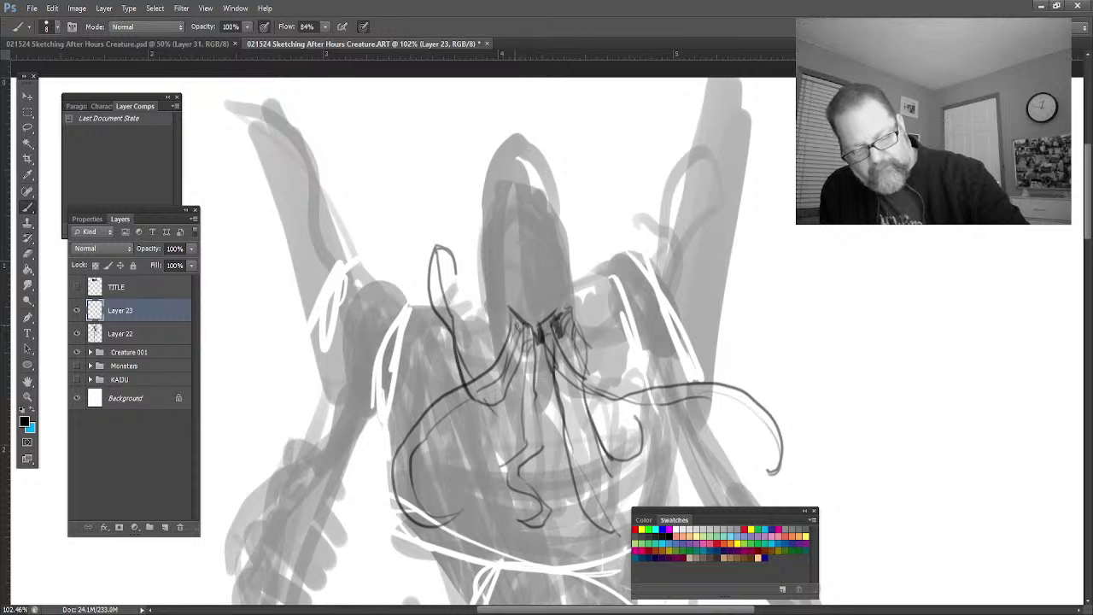
# Step: Outline the tall pointed head and add a central ridge line from its tip and slanted eyes above the V
pyautogui.moveTo(574, 303)
pyautogui.mouseDown()
pyautogui.moveTo(560, 206)
pyautogui.moveTo(525, 180)
pyautogui.moveTo(545, 159)
pyautogui.moveTo(494, 155)
pyautogui.moveTo(480, 201)
pyautogui.moveTo(490, 298)
pyautogui.mouseUp()
pyautogui.moveTo(527, 182)
pyautogui.mouseDown()
pyautogui.moveTo(539, 163)
pyautogui.moveTo(536, 184)
pyautogui.mouseUp()
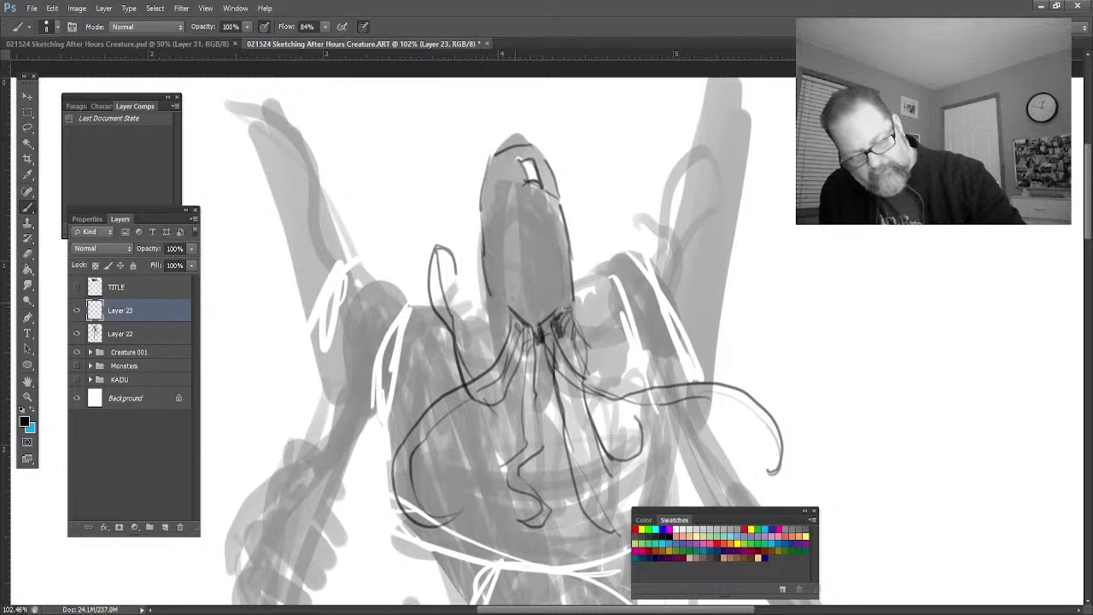
pyautogui.moveTo(500, 291)
pyautogui.mouseDown()
pyautogui.moveTo(559, 296)
pyautogui.moveTo(556, 278)
pyautogui.moveTo(535, 306)
pyautogui.moveTo(524, 248)
pyautogui.moveTo(527, 298)
pyautogui.moveTo(515, 136)
pyautogui.mouseUp()
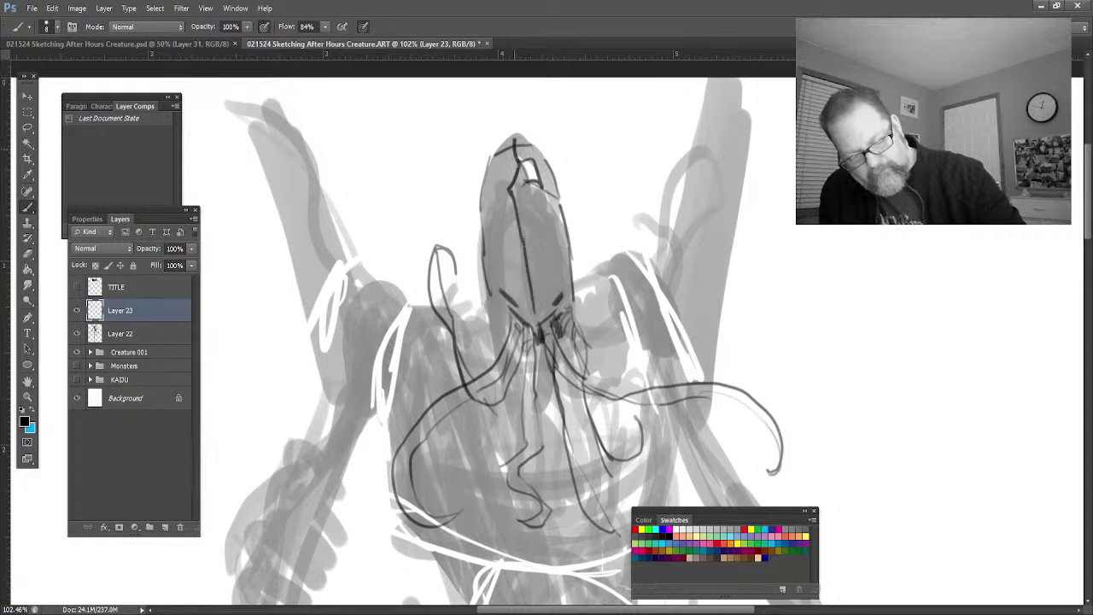
# Step: Sketch small hooked, gill-like shapes on both sides of the lower face and shade the cheeks beside the tentacles
pyautogui.moveTo(537, 321)
pyautogui.mouseDown()
pyautogui.moveTo(532, 295)
pyautogui.moveTo(578, 297)
pyautogui.moveTo(584, 328)
pyautogui.mouseUp()
pyautogui.moveTo(475, 294); pyautogui.dragTo(490, 326)
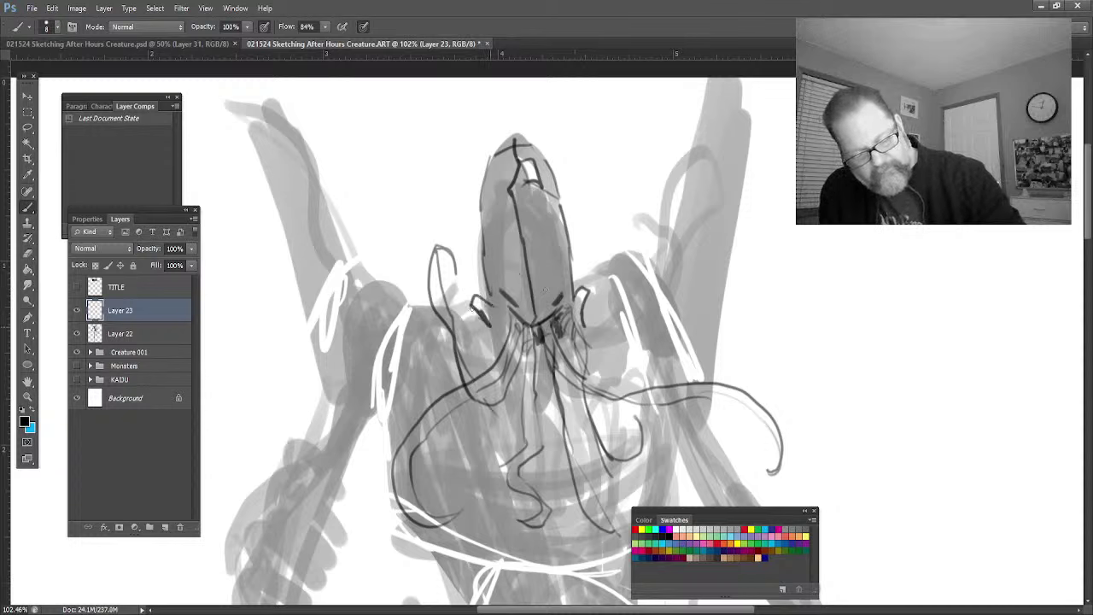
pyautogui.moveTo(578, 292)
pyautogui.mouseDown()
pyautogui.moveTo(597, 273)
pyautogui.moveTo(613, 292)
pyautogui.mouseUp()
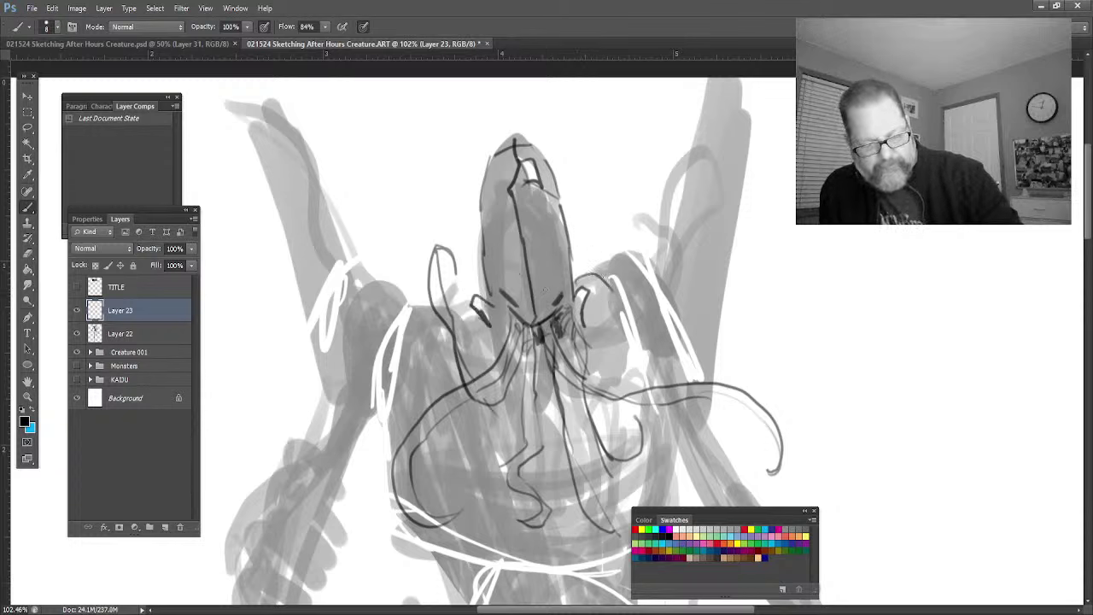
pyautogui.moveTo(482, 315)
pyautogui.mouseDown()
pyautogui.moveTo(501, 340)
pyautogui.moveTo(483, 325)
pyautogui.moveTo(495, 297)
pyautogui.moveTo(475, 271)
pyautogui.mouseUp()
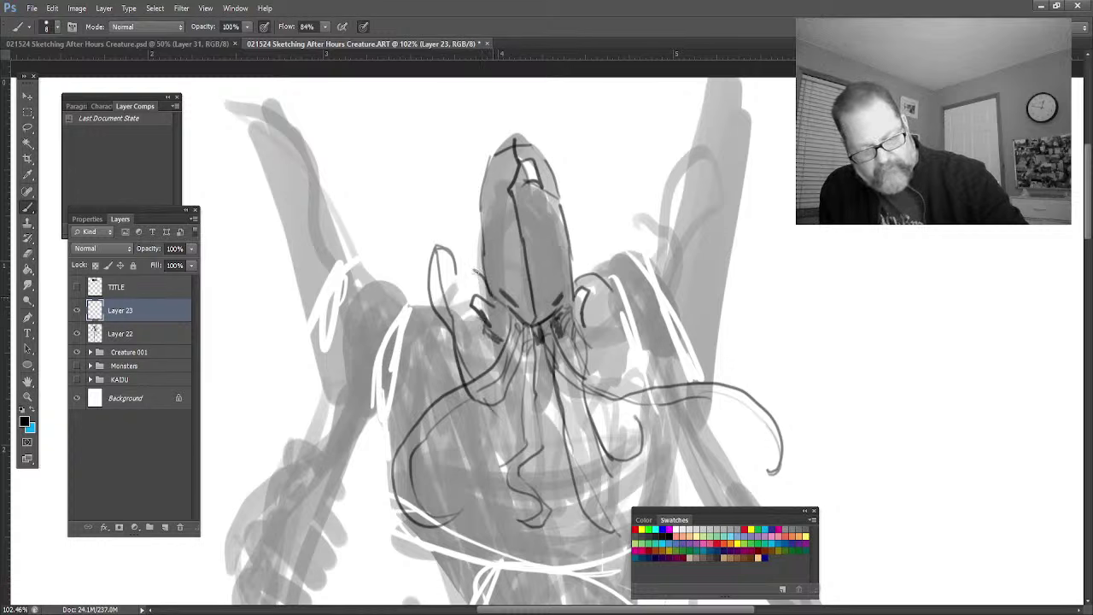
pyautogui.moveTo(561, 313); pyautogui.dragTo(567, 264)
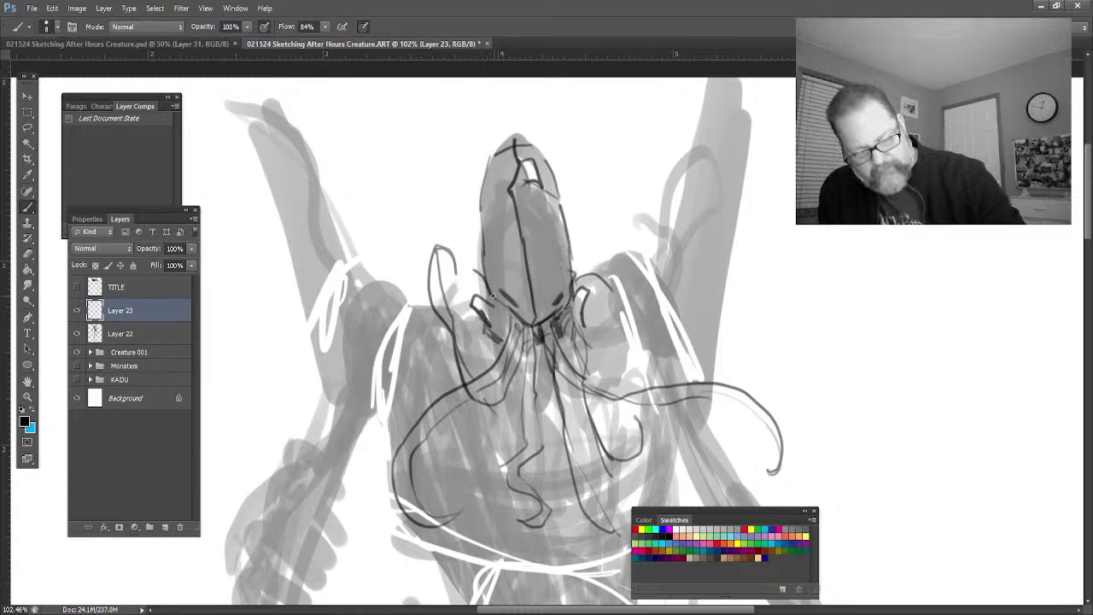
pyautogui.moveTo(493, 297)
pyautogui.mouseDown()
pyautogui.moveTo(504, 343)
pyautogui.moveTo(512, 332)
pyautogui.mouseUp()
pyautogui.moveTo(578, 302); pyautogui.dragTo(578, 319)
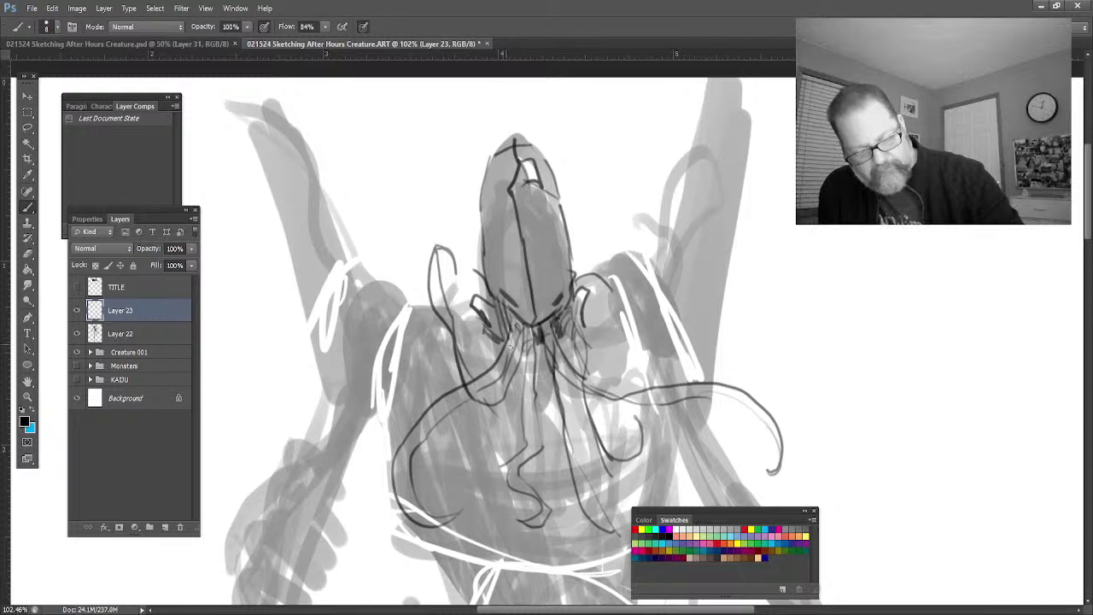
# Step: Draw jagged pointed fins along both sides of the head and add short rib lines inside them
pyautogui.moveTo(487, 297)
pyautogui.mouseDown()
pyautogui.moveTo(464, 253)
pyautogui.moveTo(465, 241)
pyautogui.moveTo(482, 253)
pyautogui.moveTo(466, 209)
pyautogui.moveTo(444, 181)
pyautogui.moveTo(447, 131)
pyautogui.moveTo(488, 140)
pyautogui.mouseUp()
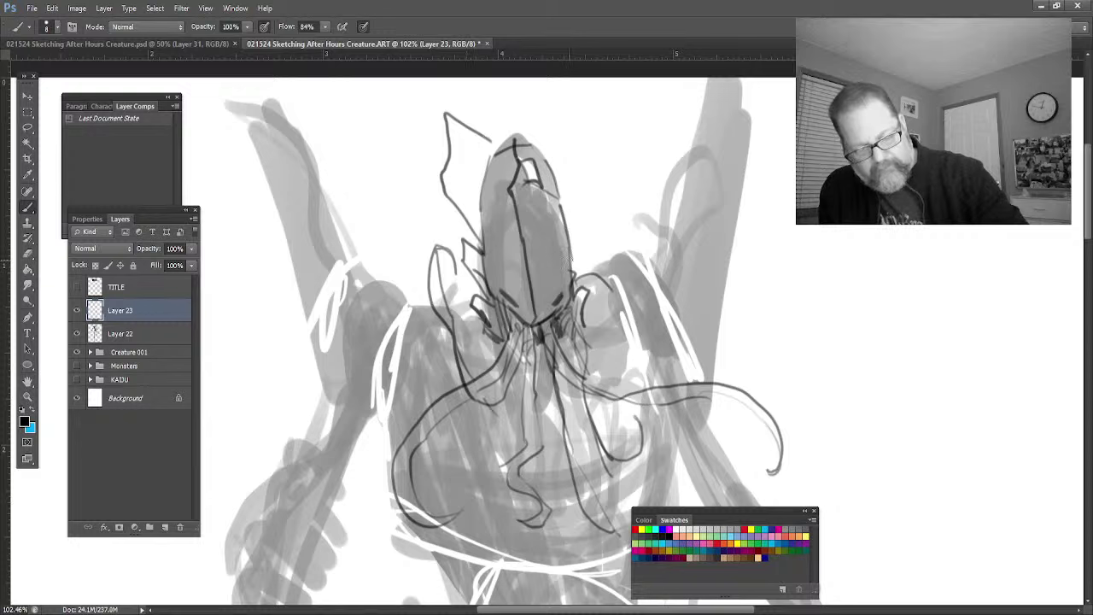
pyautogui.moveTo(571, 261)
pyautogui.mouseDown()
pyautogui.moveTo(585, 201)
pyautogui.moveTo(573, 183)
pyautogui.moveTo(574, 135)
pyautogui.moveTo(544, 80)
pyautogui.moveTo(499, 135)
pyautogui.mouseUp()
pyautogui.moveTo(563, 164); pyautogui.dragTo(567, 203)
pyautogui.moveTo(572, 137)
pyautogui.mouseDown()
pyautogui.moveTo(570, 204)
pyautogui.moveTo(550, 174)
pyautogui.mouseUp()
pyautogui.moveTo(549, 119)
pyautogui.mouseDown()
pyautogui.moveTo(476, 158)
pyautogui.moveTo(470, 189)
pyautogui.mouseUp()
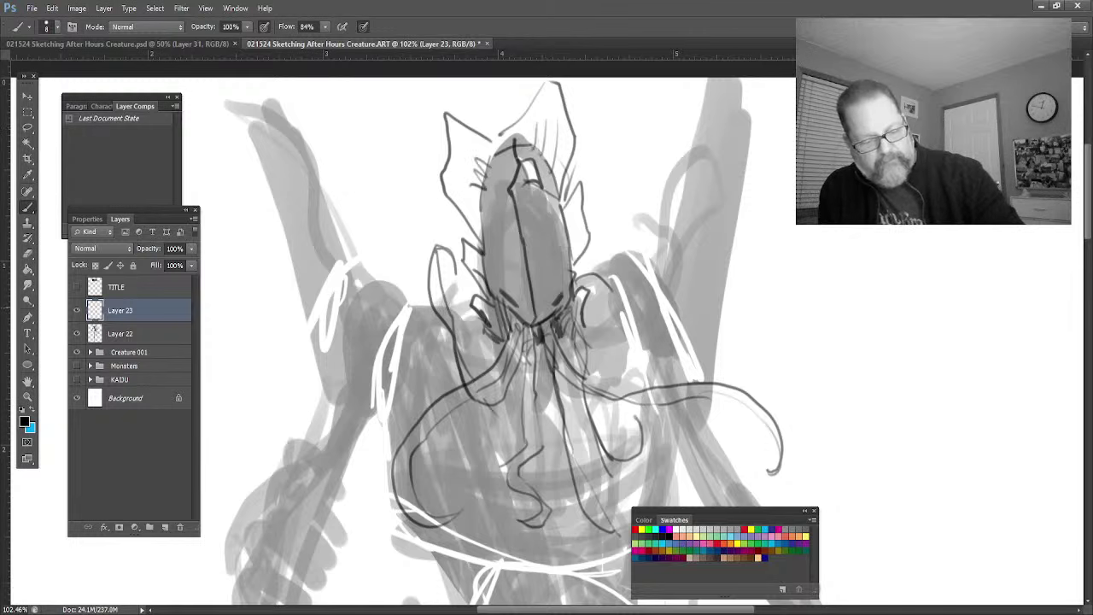
# Step: Draw the ribbed plate on the left side of the chest and the rounded left shoulder joint beside it
pyautogui.moveTo(451, 308)
pyautogui.mouseDown()
pyautogui.moveTo(415, 330)
pyautogui.moveTo(432, 309)
pyautogui.moveTo(406, 309)
pyautogui.moveTo(404, 412)
pyautogui.moveTo(425, 308)
pyautogui.moveTo(438, 361)
pyautogui.moveTo(461, 378)
pyautogui.mouseUp()
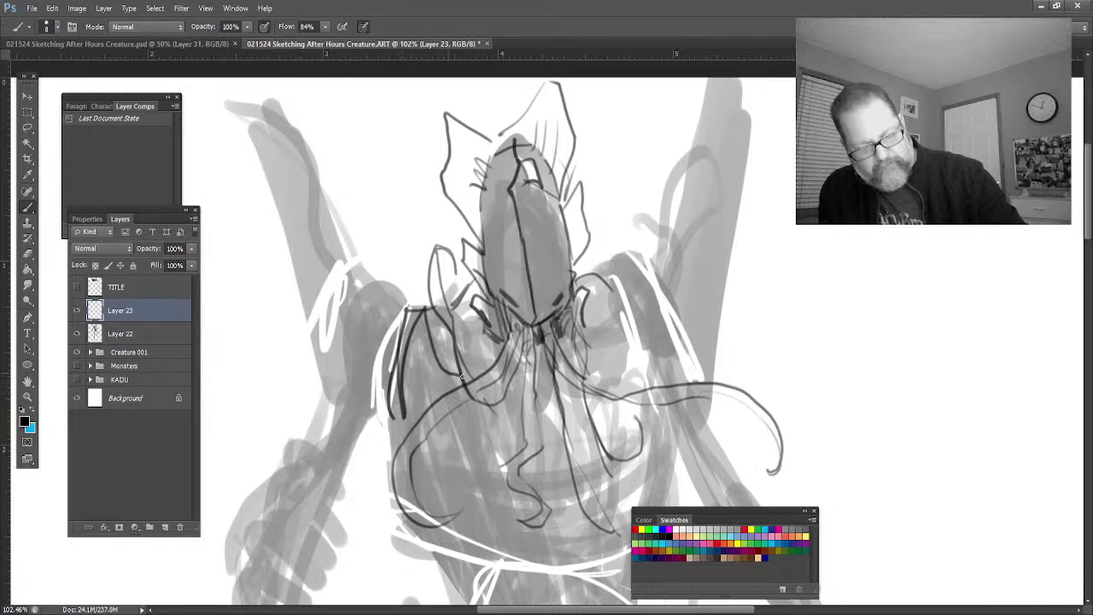
pyautogui.moveTo(450, 330)
pyautogui.mouseDown()
pyautogui.moveTo(409, 367)
pyautogui.moveTo(407, 391)
pyautogui.mouseUp()
pyautogui.moveTo(439, 391)
pyautogui.mouseDown()
pyautogui.moveTo(415, 412)
pyautogui.moveTo(396, 407)
pyautogui.mouseUp()
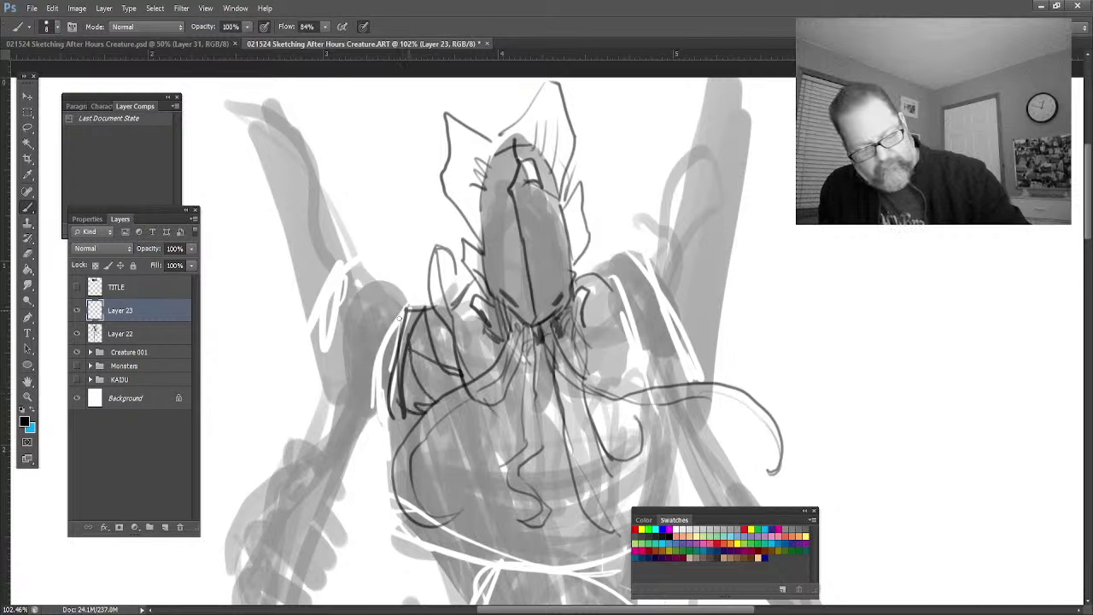
pyautogui.moveTo(400, 311)
pyautogui.mouseDown()
pyautogui.moveTo(382, 406)
pyautogui.moveTo(378, 343)
pyautogui.moveTo(405, 300)
pyautogui.moveTo(357, 283)
pyautogui.moveTo(392, 322)
pyautogui.moveTo(389, 293)
pyautogui.moveTo(357, 287)
pyautogui.moveTo(342, 263)
pyautogui.moveTo(321, 308)
pyautogui.mouseUp()
pyautogui.moveTo(335, 296); pyautogui.dragTo(329, 329)
# Step: Outline the tall jagged spike rising from the left shoulder and add cross lines inside it
pyautogui.moveTo(359, 253); pyautogui.dragTo(351, 259)
pyautogui.moveTo(353, 256); pyautogui.dragTo(320, 174)
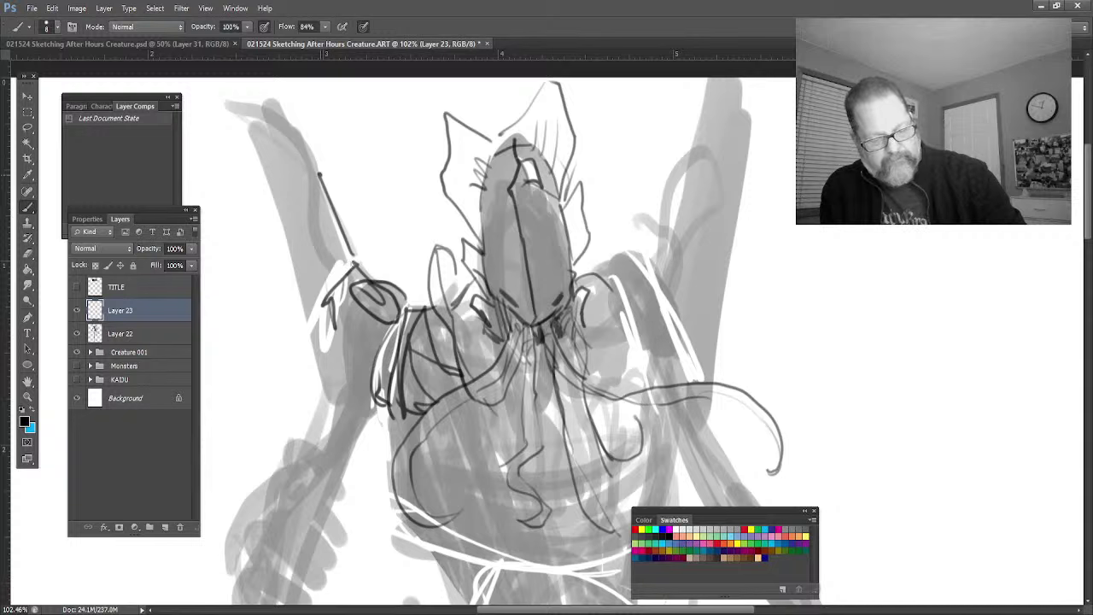
pyautogui.moveTo(319, 175); pyautogui.dragTo(251, 96)
pyautogui.moveTo(304, 332)
pyautogui.mouseDown()
pyautogui.moveTo(267, 295)
pyautogui.moveTo(307, 266)
pyautogui.moveTo(250, 201)
pyautogui.moveTo(286, 167)
pyautogui.moveTo(214, 91)
pyautogui.moveTo(258, 108)
pyautogui.moveTo(267, 183)
pyautogui.moveTo(297, 154)
pyautogui.moveTo(248, 137)
pyautogui.moveTo(335, 196)
pyautogui.mouseUp()
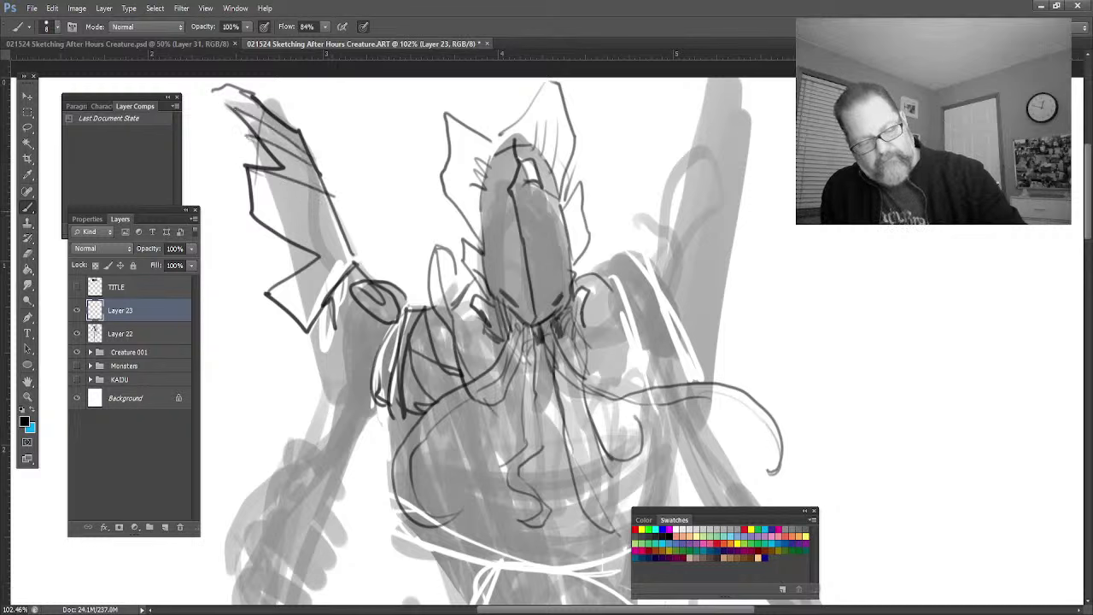
pyautogui.moveTo(252, 212)
pyautogui.mouseDown()
pyautogui.moveTo(318, 253)
pyautogui.moveTo(319, 202)
pyautogui.moveTo(343, 297)
pyautogui.mouseUp()
pyautogui.moveTo(286, 216)
pyautogui.mouseDown()
pyautogui.moveTo(329, 304)
pyautogui.moveTo(310, 340)
pyautogui.mouseUp()
# Step: Outline the left upper arm below the shoulder joint, ending in an angular plate at its lower edge
pyautogui.moveTo(333, 304)
pyautogui.mouseDown()
pyautogui.moveTo(310, 357)
pyautogui.moveTo(337, 408)
pyautogui.mouseUp()
pyautogui.moveTo(332, 400); pyautogui.dragTo(369, 417)
pyautogui.moveTo(320, 378); pyautogui.dragTo(373, 422)
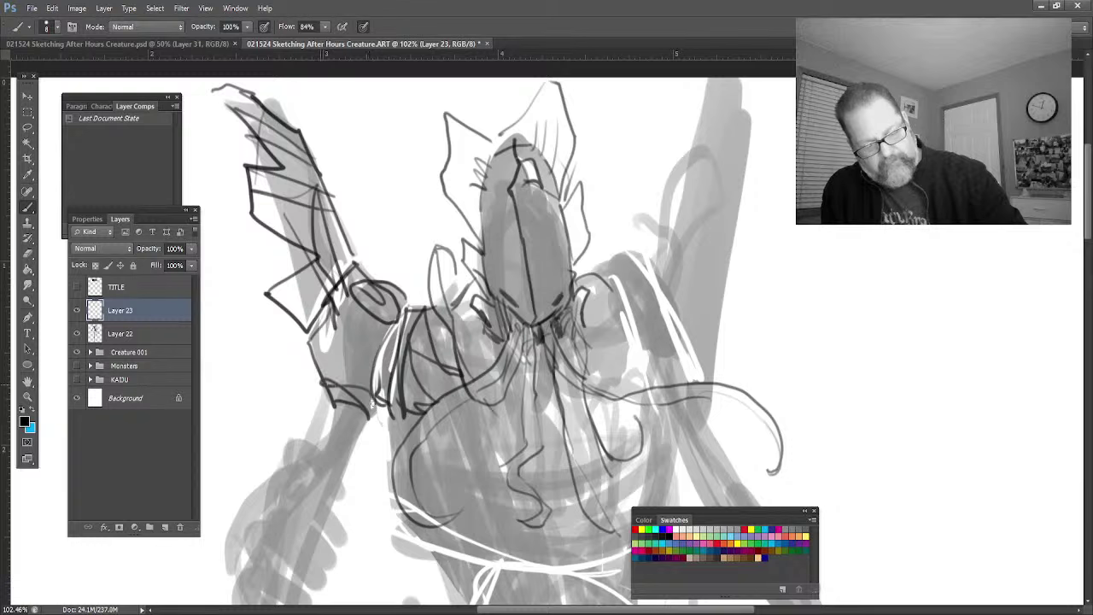
pyautogui.moveTo(316, 337); pyautogui.dragTo(376, 405)
pyautogui.moveTo(341, 295)
pyautogui.mouseDown()
pyautogui.moveTo(316, 346)
pyautogui.moveTo(381, 319)
pyautogui.mouseUp()
pyautogui.moveTo(381, 316); pyautogui.dragTo(361, 443)
# Step: Draw the banded segment with a hooked cuff further down the left arm, and line in the chest's left side
pyautogui.moveTo(326, 400); pyautogui.dragTo(305, 473)
pyautogui.moveTo(359, 425); pyautogui.dragTo(342, 494)
pyautogui.moveTo(342, 450); pyautogui.dragTo(302, 468)
pyautogui.moveTo(322, 460); pyautogui.dragTo(304, 491)
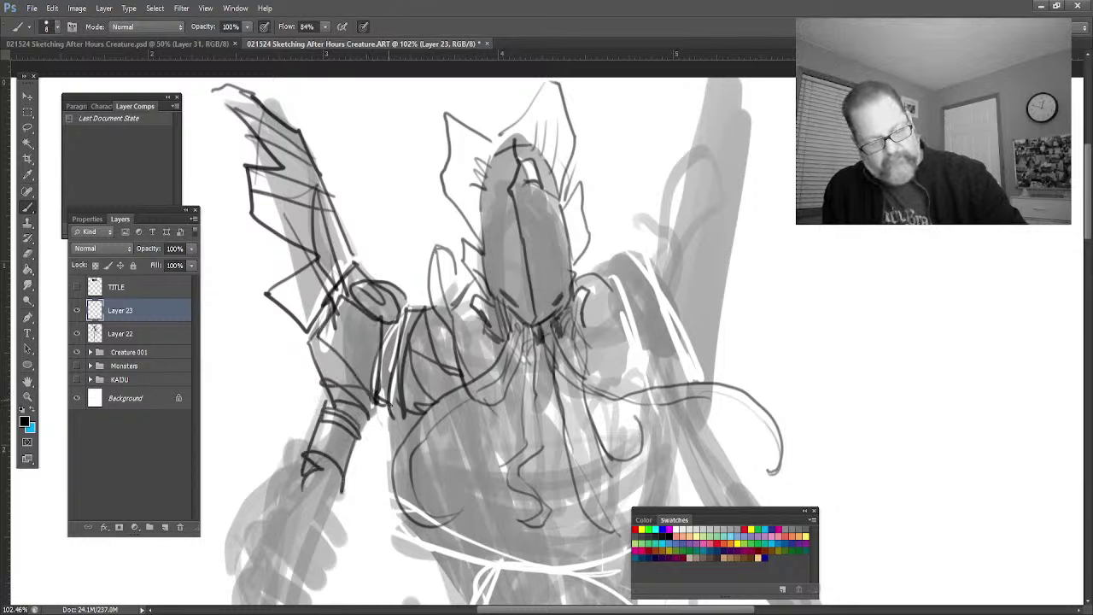
pyautogui.moveTo(398, 400); pyautogui.dragTo(391, 491)
pyautogui.moveTo(392, 390); pyautogui.dragTo(381, 448)
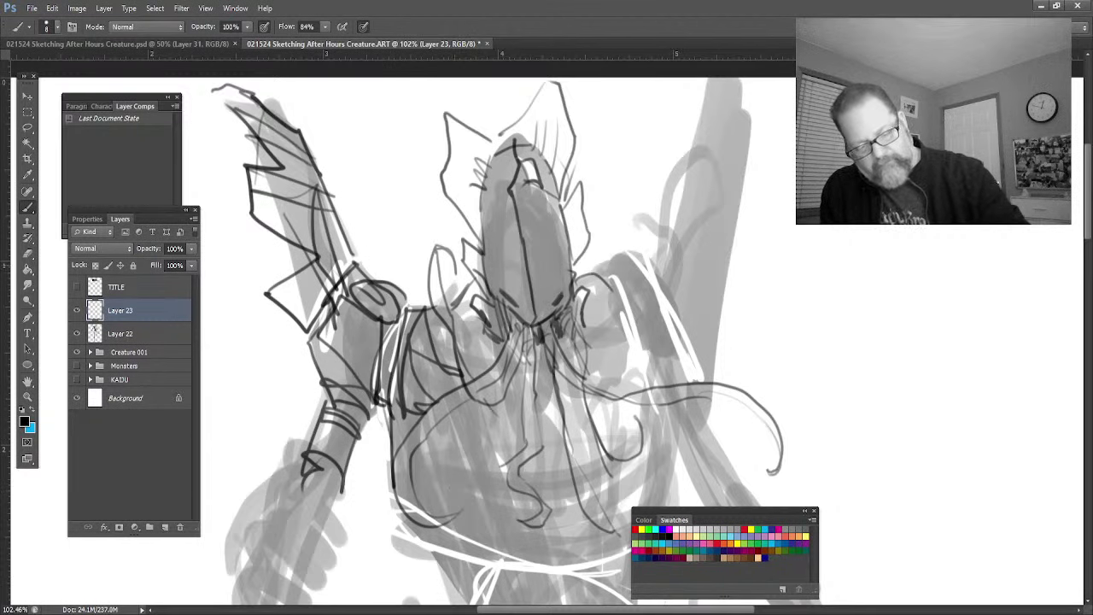
# Step: Add short spiky lines to the right head fin and outline the rounded right shoulder joint
pyautogui.moveTo(568, 212)
pyautogui.mouseDown()
pyautogui.moveTo(581, 262)
pyautogui.moveTo(636, 336)
pyautogui.mouseUp()
pyautogui.moveTo(598, 275); pyautogui.dragTo(639, 339)
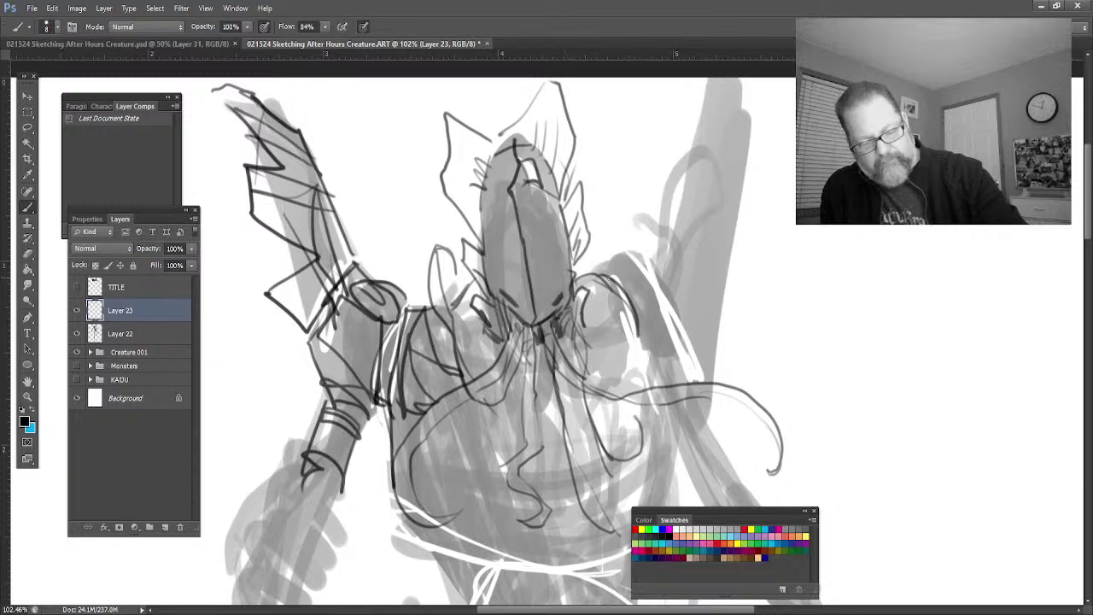
pyautogui.moveTo(605, 275)
pyautogui.mouseDown()
pyautogui.moveTo(675, 302)
pyautogui.moveTo(627, 253)
pyautogui.moveTo(602, 275)
pyautogui.moveTo(649, 262)
pyautogui.moveTo(668, 298)
pyautogui.mouseUp()
pyautogui.moveTo(637, 258); pyautogui.dragTo(676, 297)
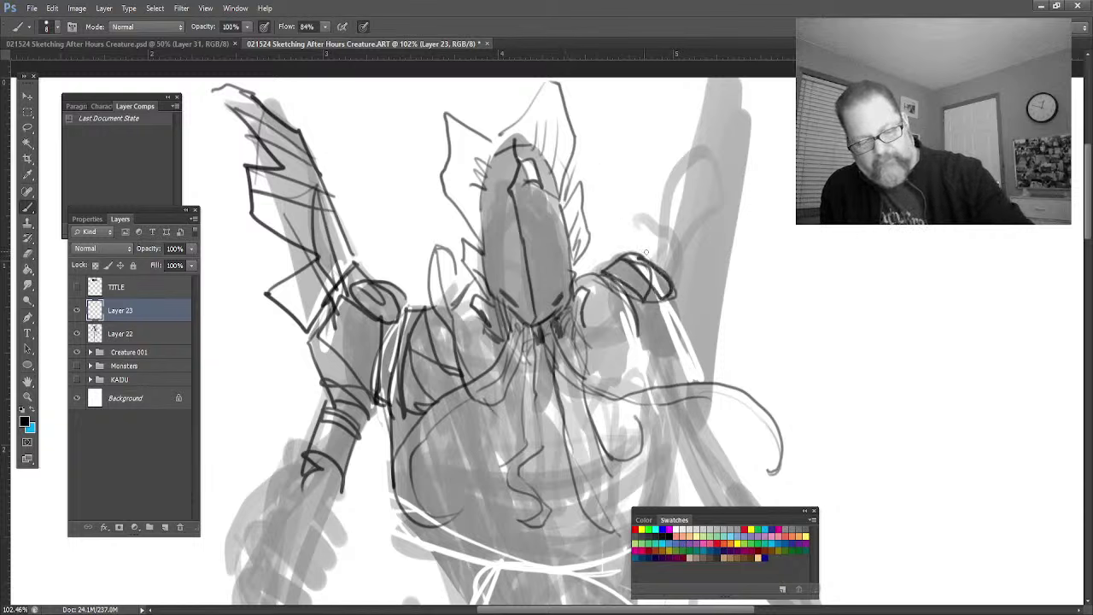
# Step: Outline the tall spike rising from the right shoulder, with a stepped, jagged outer edge
pyautogui.moveTo(646, 252); pyautogui.dragTo(708, 98)
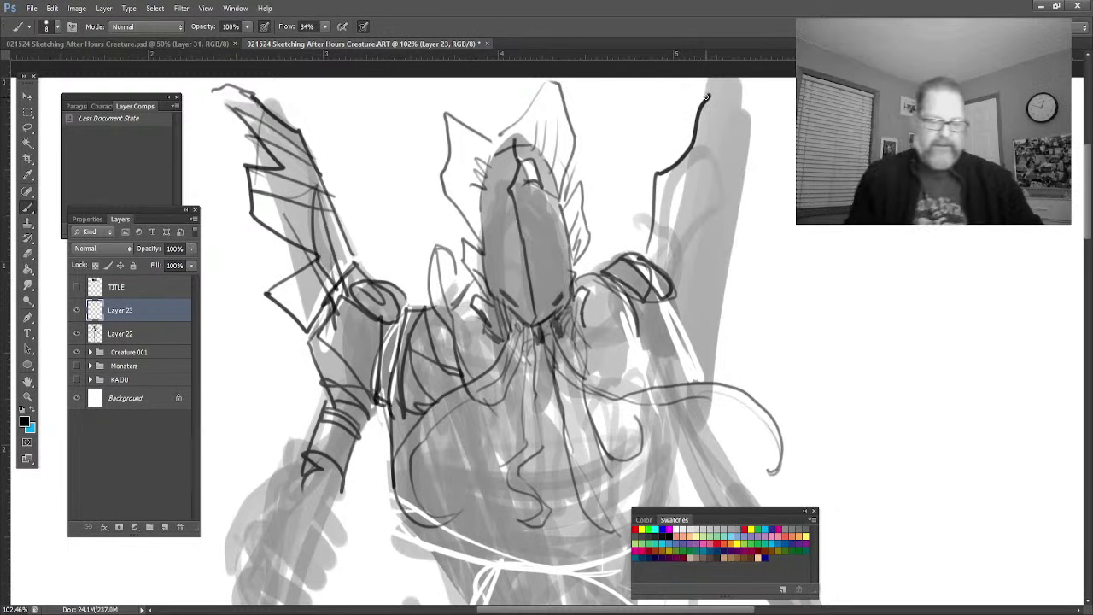
pyautogui.click(27, 398)
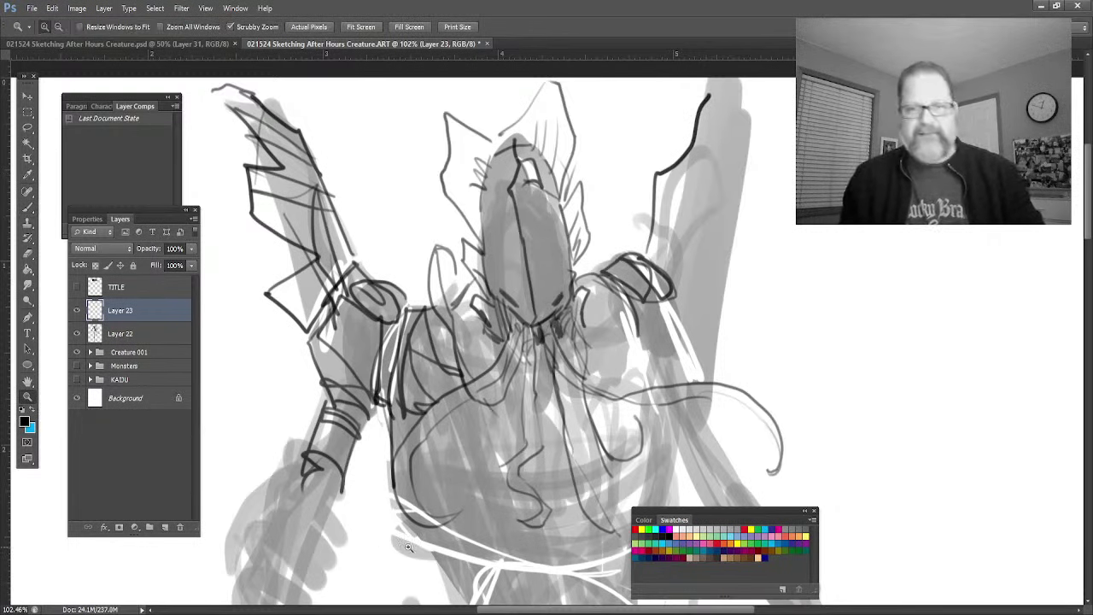
pyautogui.moveTo(461, 507); pyautogui.dragTo(446, 523)
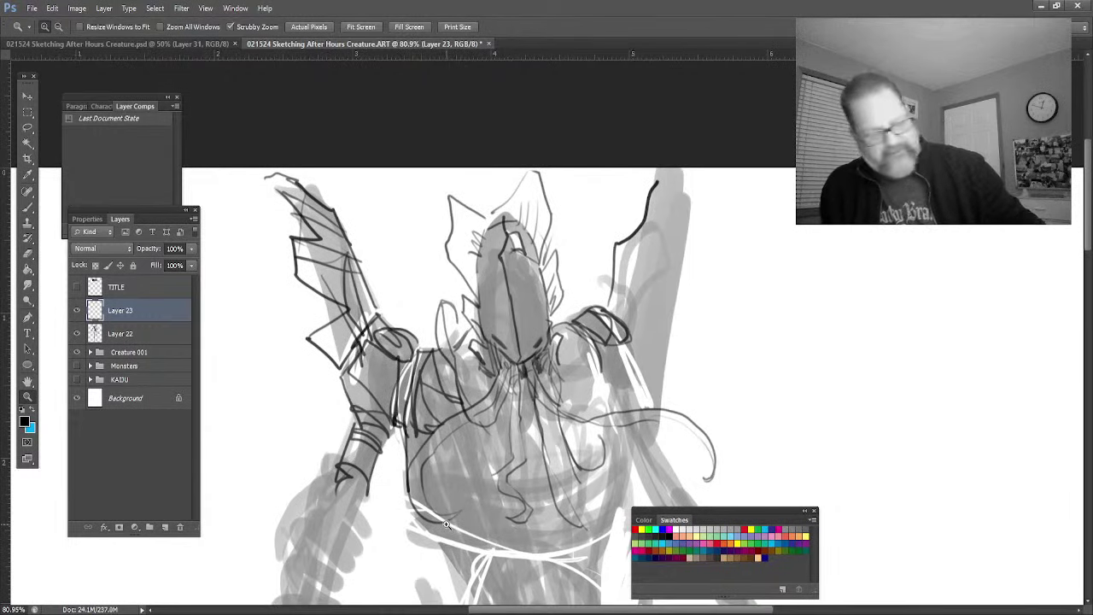
pyautogui.click(27, 207)
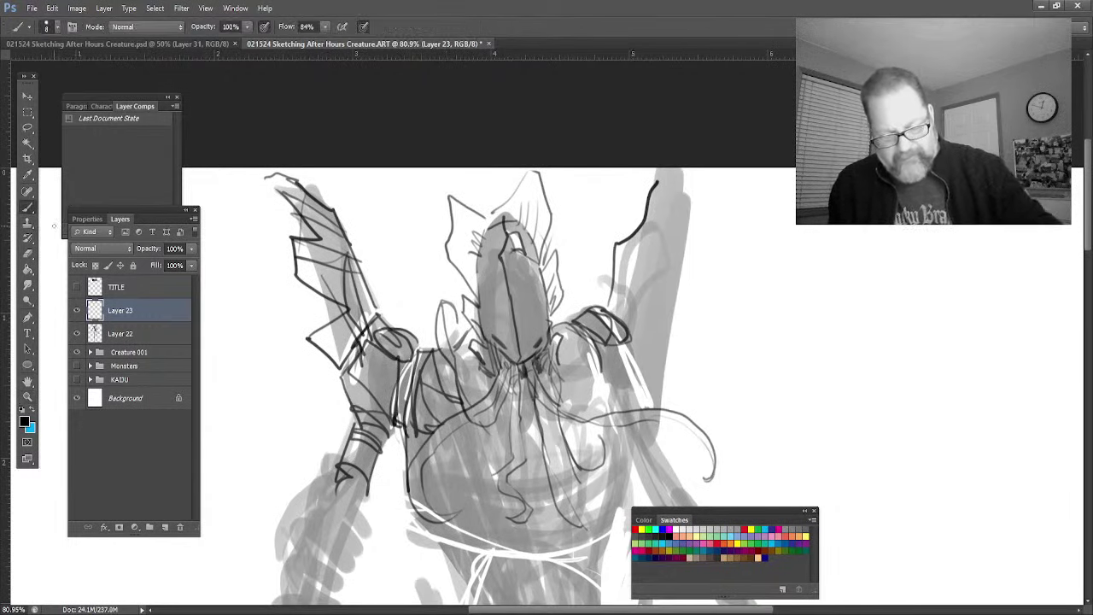
pyautogui.moveTo(655, 183)
pyautogui.mouseDown()
pyautogui.moveTo(685, 172)
pyautogui.moveTo(675, 251)
pyautogui.moveTo(694, 306)
pyautogui.moveTo(654, 347)
pyautogui.moveTo(677, 374)
pyautogui.moveTo(672, 405)
pyautogui.moveTo(658, 408)
pyautogui.mouseUp()
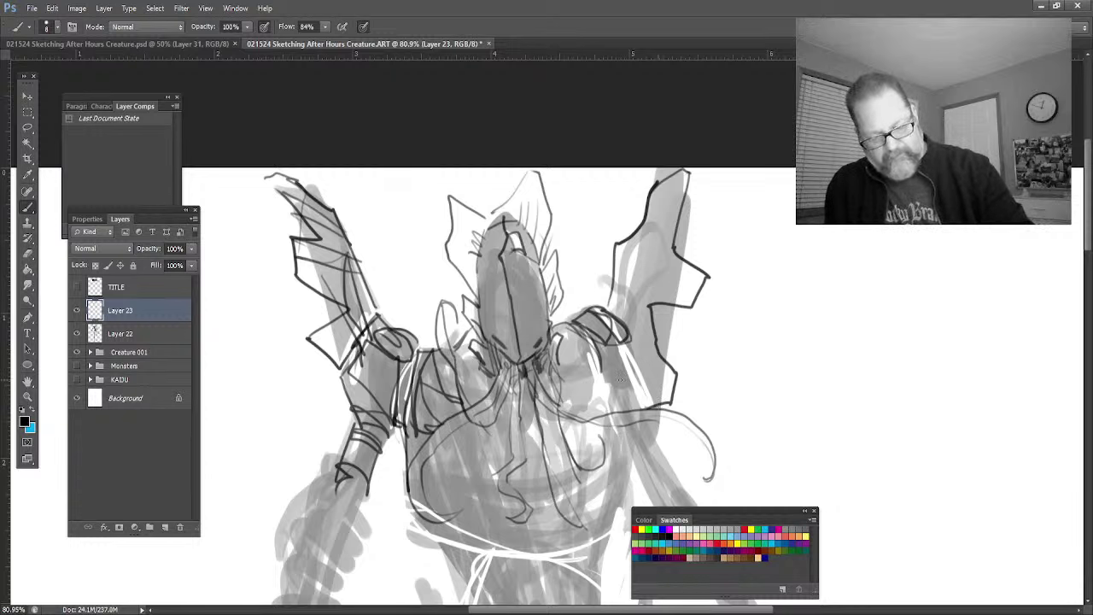
# Step: Draw a long angular plate over the right upper arm and add panel lines inside the right shoulder spike
pyautogui.moveTo(630, 347)
pyautogui.mouseDown()
pyautogui.moveTo(596, 358)
pyautogui.moveTo(593, 376)
pyautogui.moveTo(633, 476)
pyautogui.moveTo(645, 479)
pyautogui.moveTo(609, 381)
pyautogui.moveTo(649, 445)
pyautogui.moveTo(603, 332)
pyautogui.mouseUp()
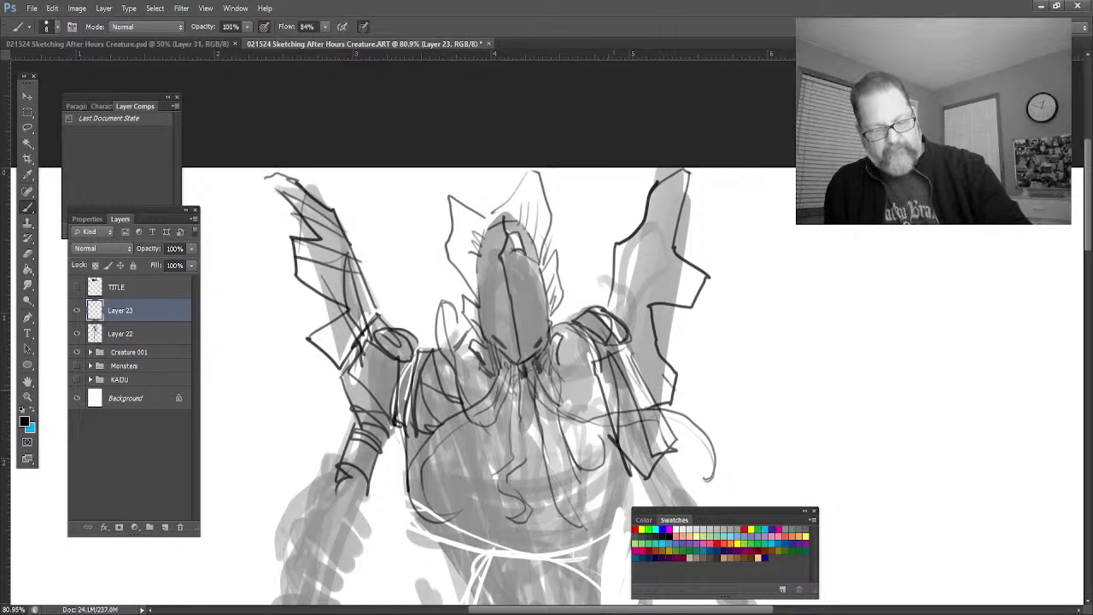
pyautogui.moveTo(656, 373)
pyautogui.mouseDown()
pyautogui.moveTo(614, 287)
pyautogui.moveTo(700, 272)
pyautogui.moveTo(617, 250)
pyautogui.mouseUp()
pyautogui.moveTo(681, 171)
pyautogui.mouseDown()
pyautogui.moveTo(664, 264)
pyautogui.moveTo(686, 270)
pyautogui.mouseUp()
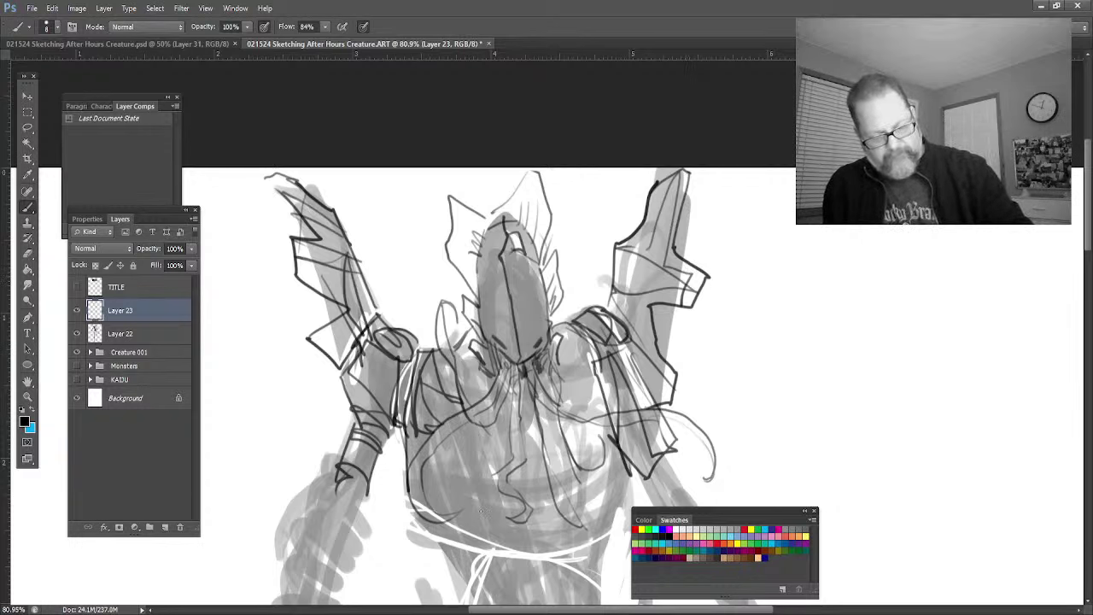
# Step: Outline the chest's lower edge and lower left contour, and darken the slanted eyes and head lines
pyautogui.moveTo(631, 482)
pyautogui.mouseDown()
pyautogui.moveTo(608, 547)
pyautogui.moveTo(530, 542)
pyautogui.moveTo(486, 561)
pyautogui.moveTo(435, 543)
pyautogui.mouseUp()
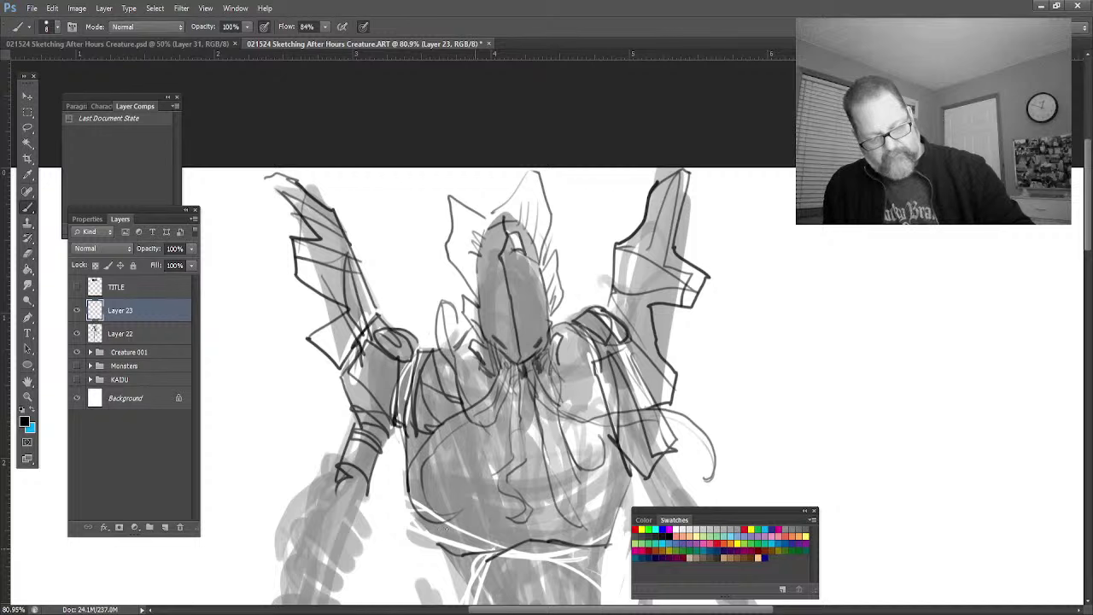
pyautogui.moveTo(462, 444); pyautogui.dragTo(398, 564)
pyautogui.moveTo(427, 490); pyautogui.dragTo(408, 517)
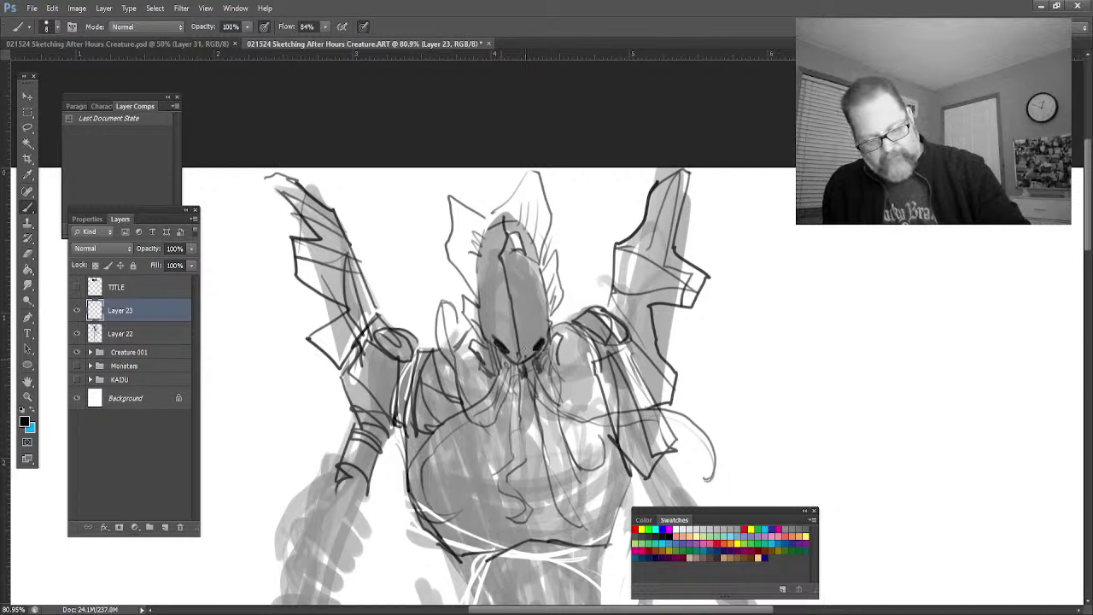
pyautogui.moveTo(516, 343)
pyautogui.mouseDown()
pyautogui.moveTo(511, 359)
pyautogui.moveTo(494, 338)
pyautogui.moveTo(538, 286)
pyautogui.moveTo(529, 259)
pyautogui.mouseUp()
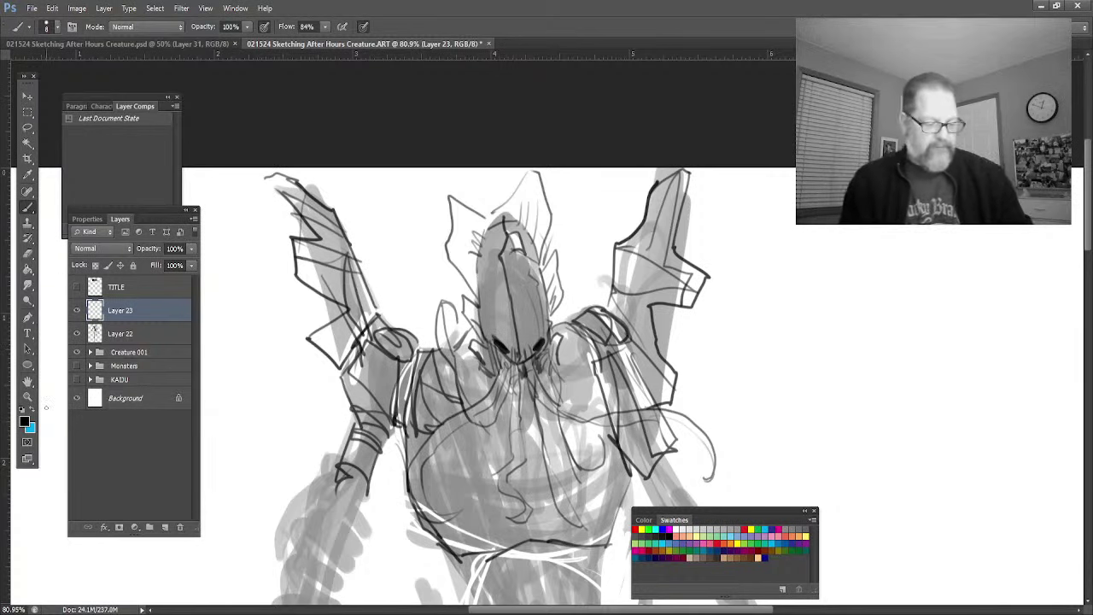
# Step: Examine the whole creature from shoulder spikes to feet to judge the line work against the overall figure
pyautogui.click(27, 395)
pyautogui.moveTo(427, 481); pyautogui.dragTo(407, 441)
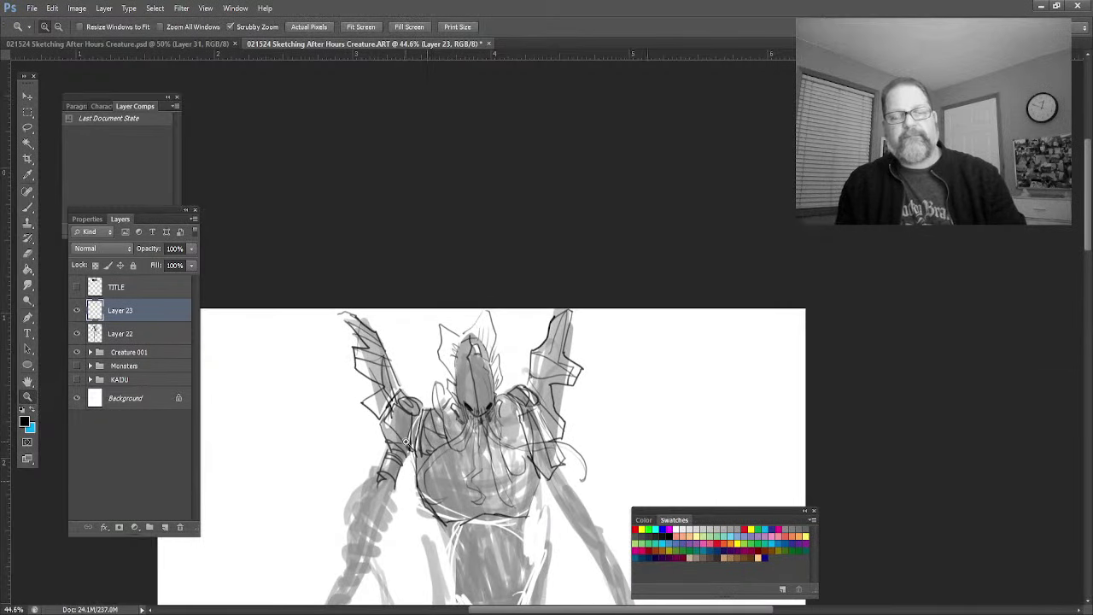
pyautogui.click(29, 383)
pyautogui.moveTo(289, 498); pyautogui.dragTo(314, 328)
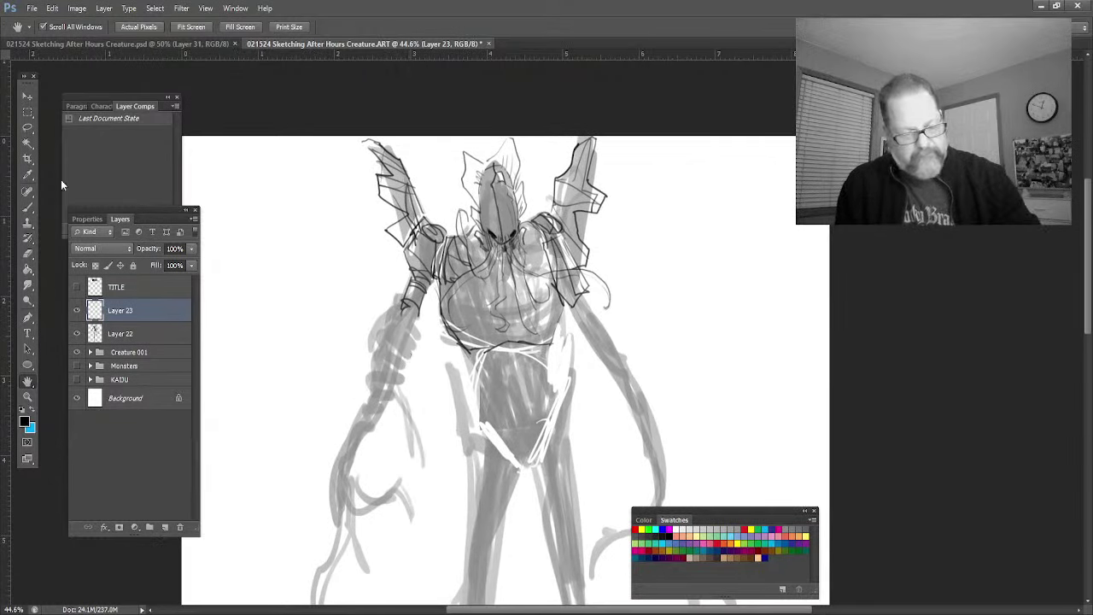
pyautogui.click(28, 396)
pyautogui.moveTo(507, 283); pyautogui.dragTo(581, 282)
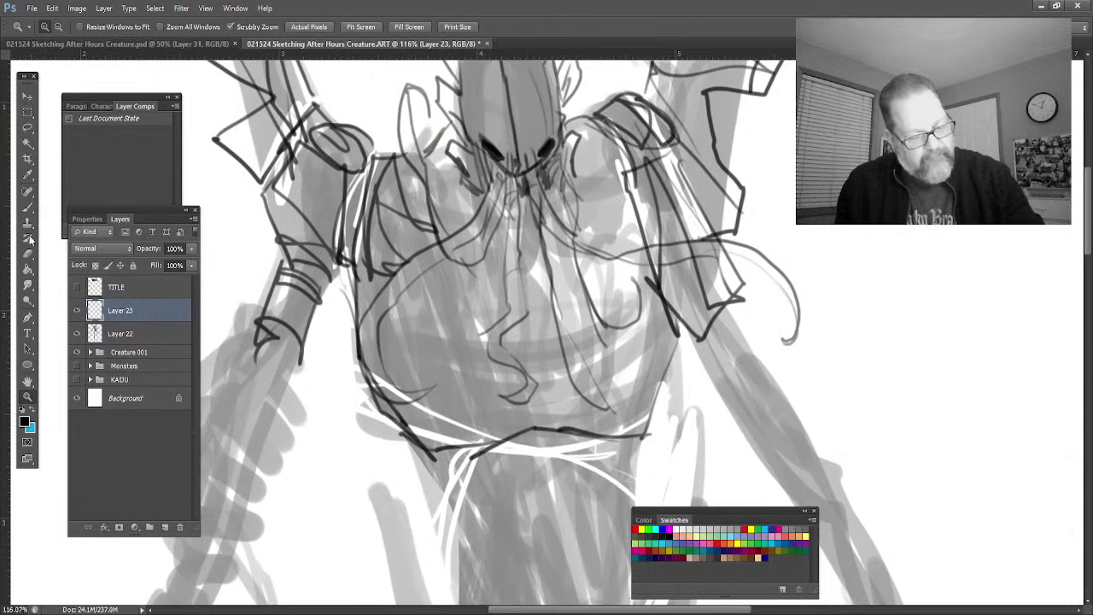
pyautogui.keyDown('alt'); pyautogui.click(575, 447); pyautogui.keyUp('alt')
pyautogui.moveTo(575, 447); pyautogui.dragTo(504, 447)
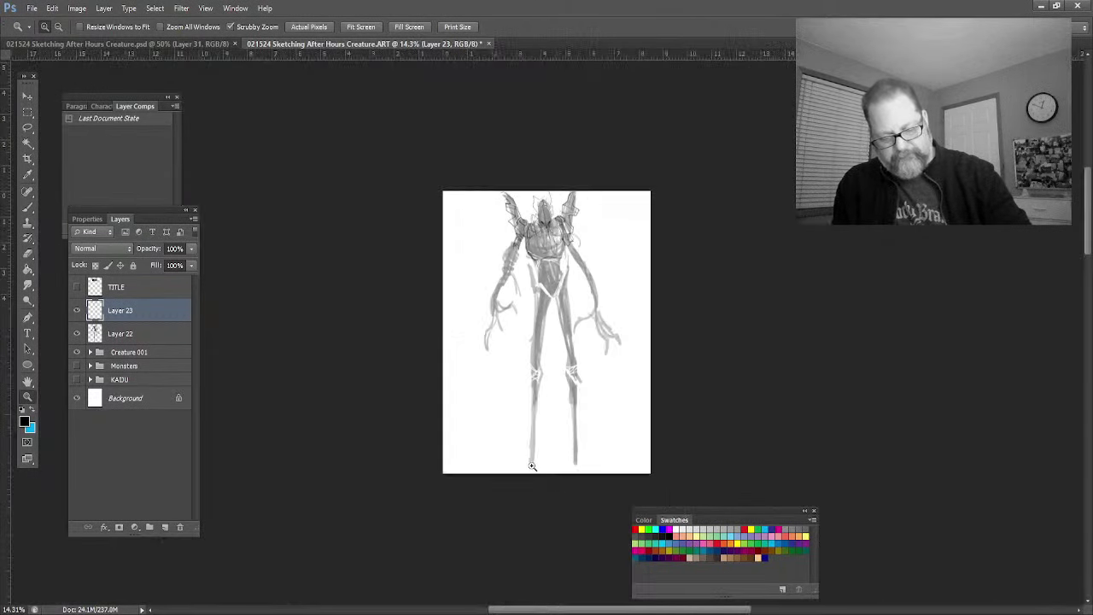
# Step: Draw an arched band under the chest with downward points on both sides of the waist, and double its curved lines
pyautogui.moveTo(598, 362); pyautogui.dragTo(619, 363)
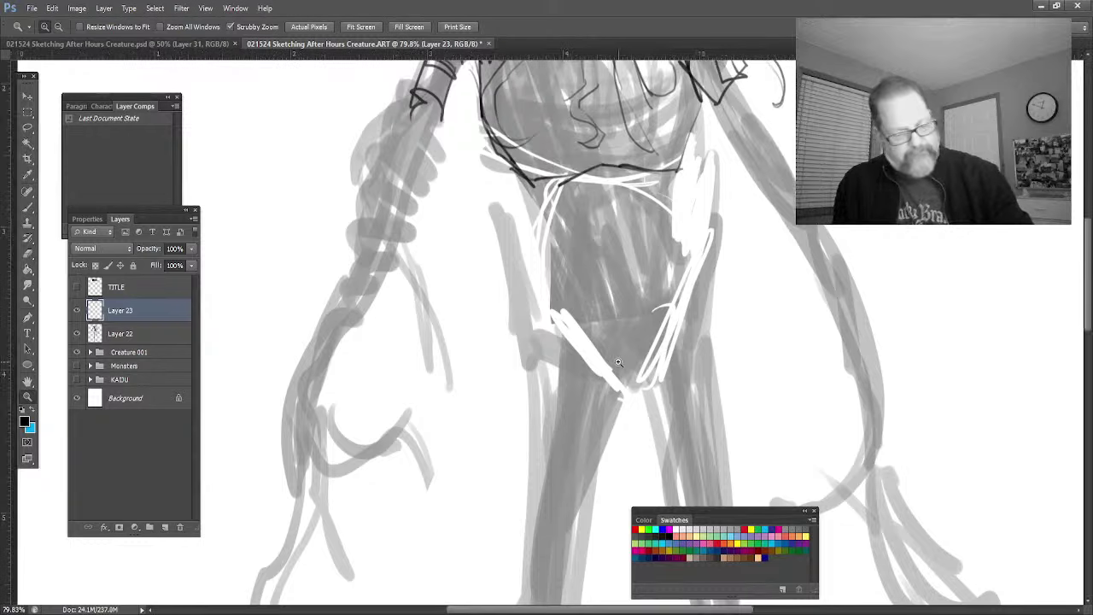
pyautogui.press('h')
pyautogui.moveTo(573, 320); pyautogui.dragTo(500, 515)
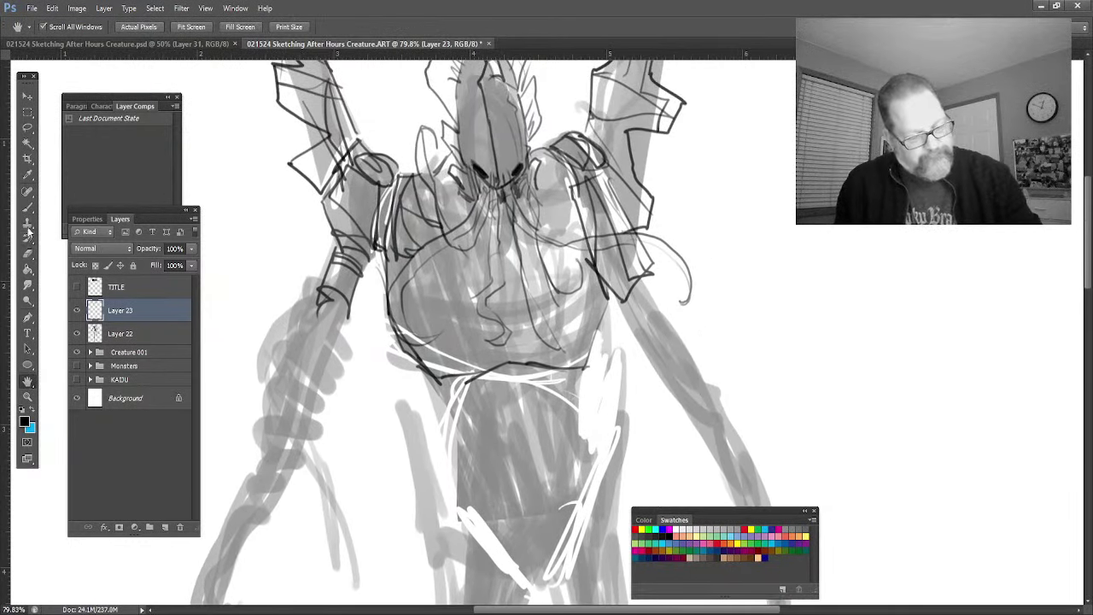
pyautogui.press('b')
pyautogui.moveTo(570, 391)
pyautogui.mouseDown()
pyautogui.moveTo(494, 398)
pyautogui.moveTo(474, 417)
pyautogui.mouseUp()
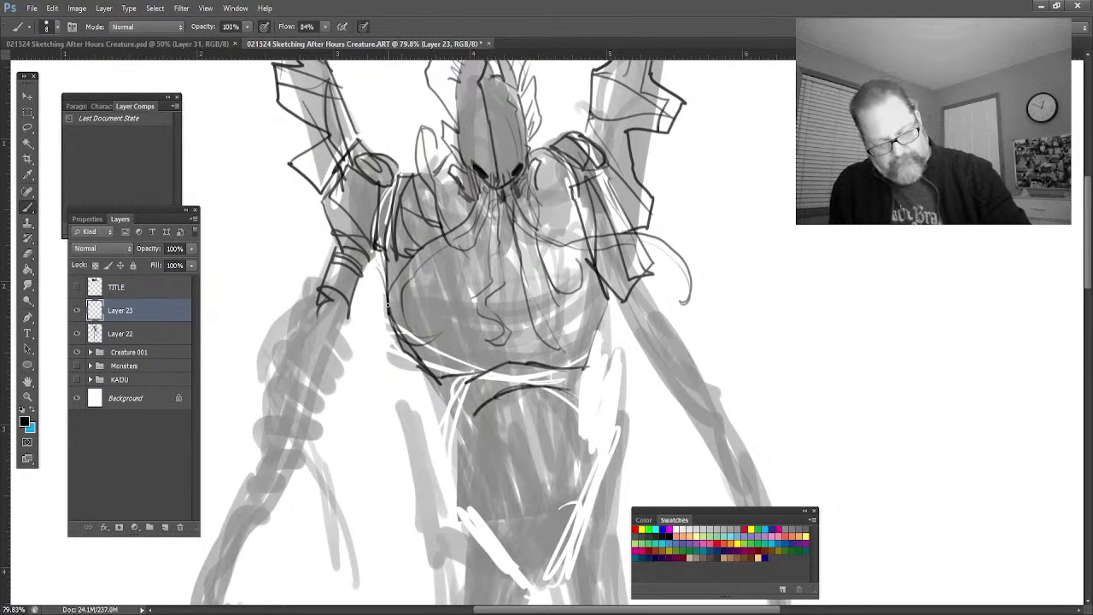
pyautogui.moveTo(395, 318); pyautogui.dragTo(422, 358)
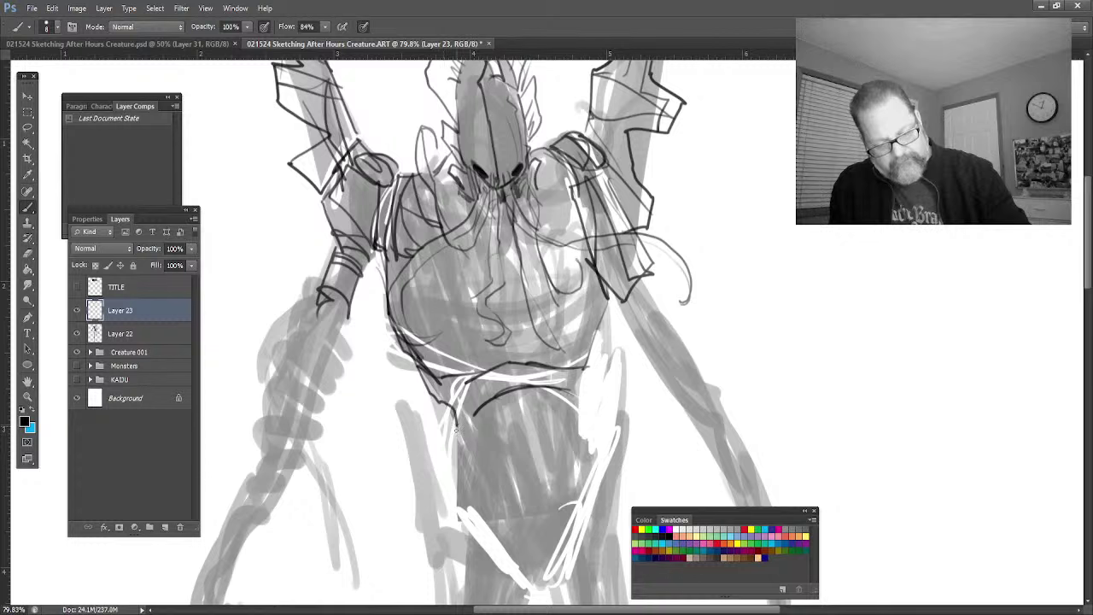
pyautogui.moveTo(605, 328)
pyautogui.mouseDown()
pyautogui.moveTo(591, 392)
pyautogui.moveTo(502, 395)
pyautogui.moveTo(470, 412)
pyautogui.mouseUp()
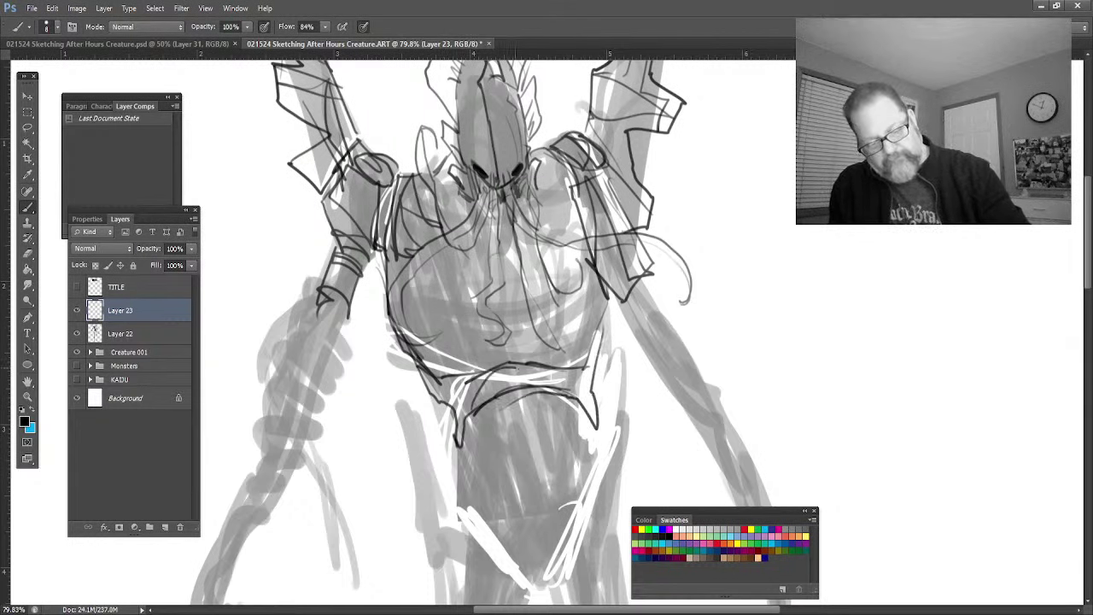
pyautogui.moveTo(574, 397); pyautogui.dragTo(502, 376)
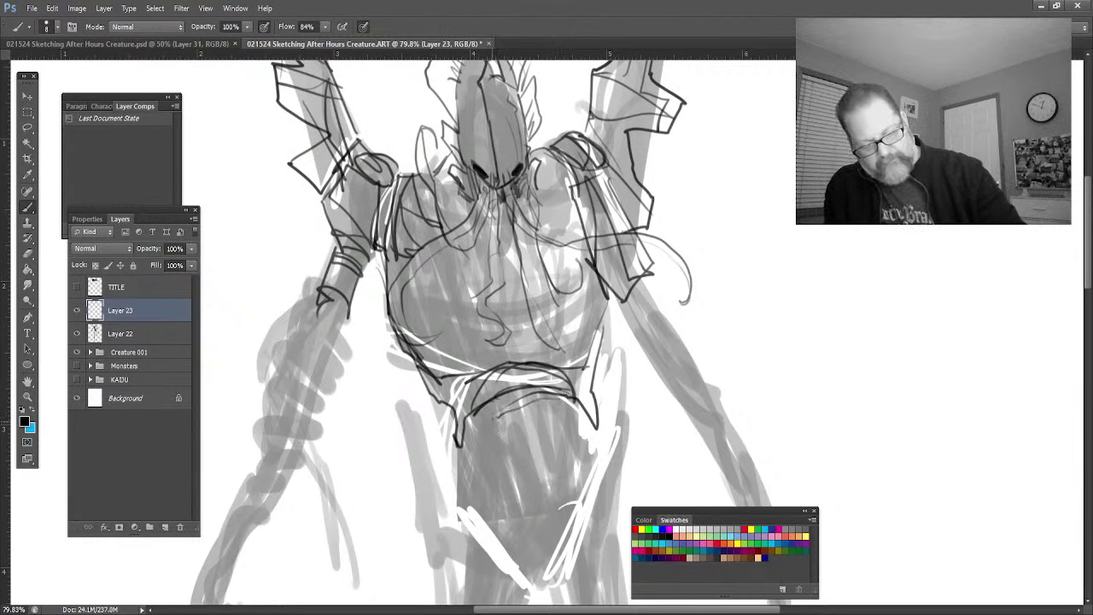
# Step: Draw stacked belly plates with a center line and outline the angular, tapering pelvis around them
pyautogui.moveTo(493, 419)
pyautogui.mouseDown()
pyautogui.moveTo(501, 458)
pyautogui.moveTo(571, 448)
pyautogui.mouseUp()
pyautogui.moveTo(533, 377)
pyautogui.mouseDown()
pyautogui.moveTo(539, 477)
pyautogui.moveTo(503, 475)
pyautogui.moveTo(529, 505)
pyautogui.moveTo(576, 456)
pyautogui.mouseUp()
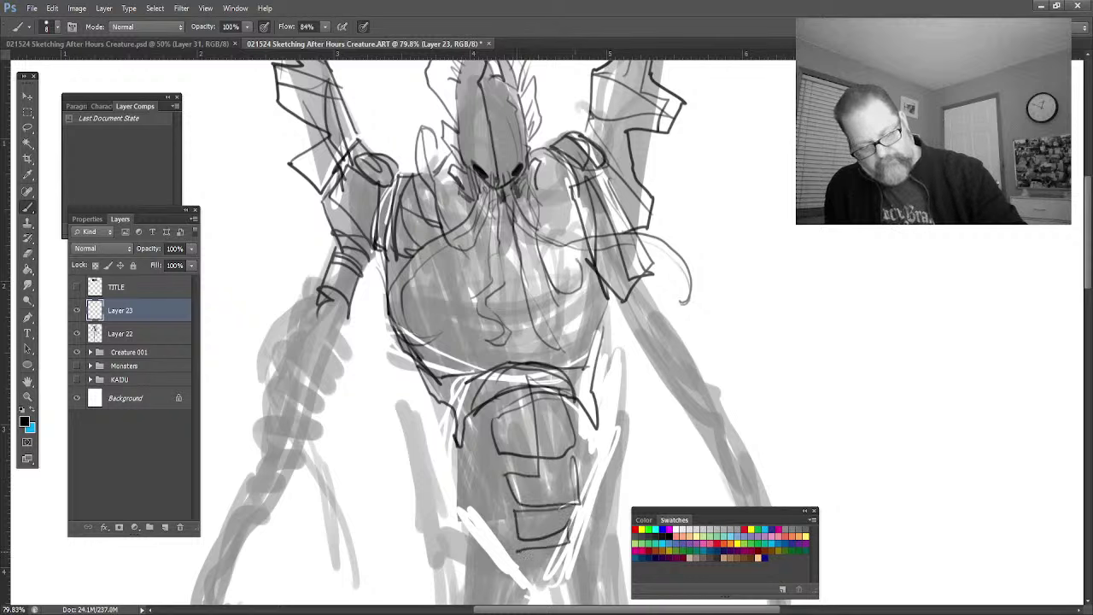
pyautogui.moveTo(525, 582)
pyautogui.mouseDown()
pyautogui.moveTo(567, 567)
pyautogui.moveTo(600, 477)
pyautogui.mouseUp()
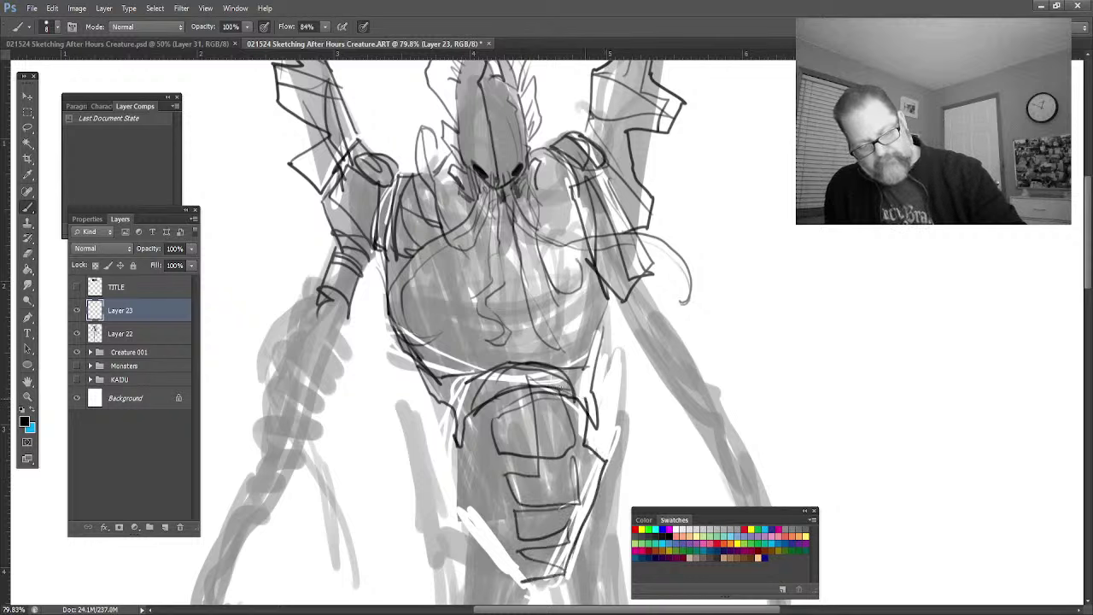
pyautogui.moveTo(518, 580); pyautogui.dragTo(450, 506)
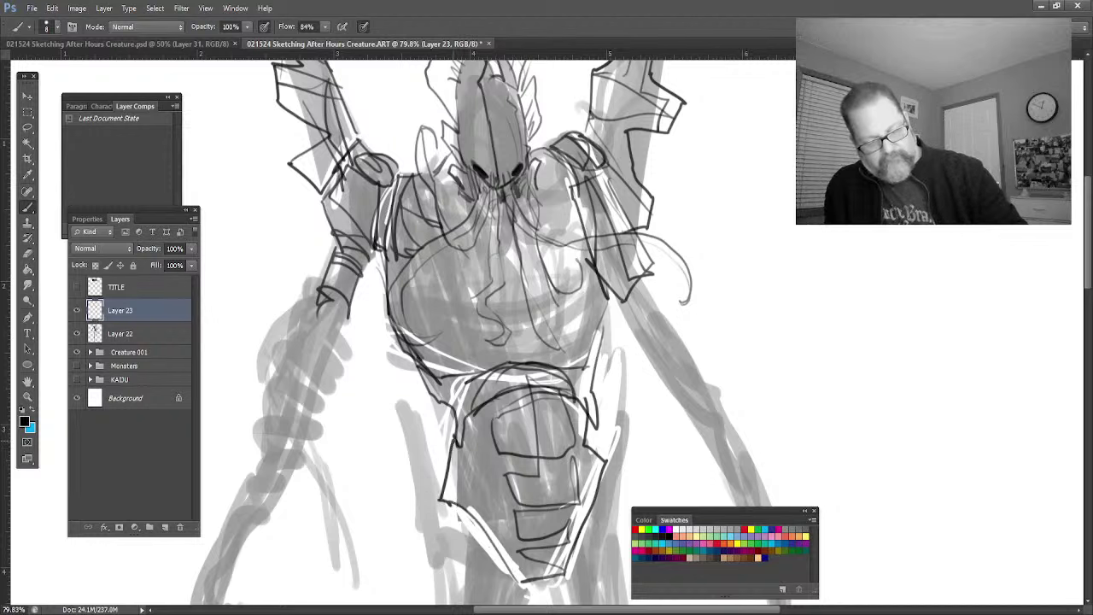
pyautogui.moveTo(457, 441)
pyautogui.mouseDown()
pyautogui.moveTo(445, 504)
pyautogui.moveTo(461, 418)
pyautogui.mouseUp()
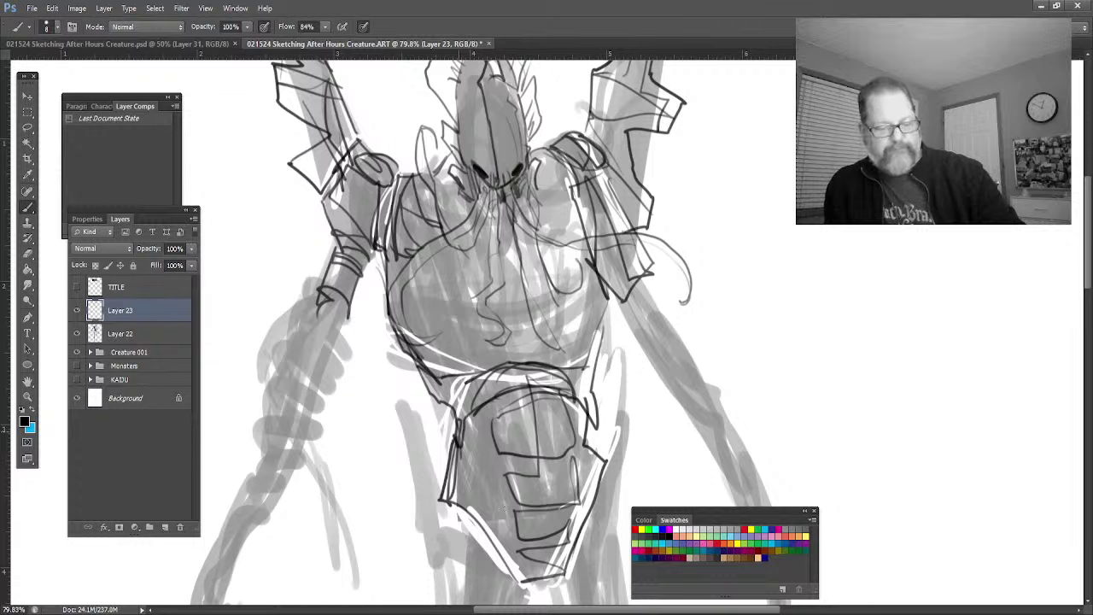
pyautogui.moveTo(465, 461)
pyautogui.mouseDown()
pyautogui.moveTo(472, 530)
pyautogui.moveTo(516, 571)
pyautogui.mouseUp()
# Step: Outline jagged, notched hip plates flaring outward on both sides of the pelvis
pyautogui.moveTo(500, 520)
pyautogui.mouseDown()
pyautogui.moveTo(532, 582)
pyautogui.moveTo(431, 506)
pyautogui.moveTo(401, 381)
pyautogui.moveTo(354, 415)
pyautogui.moveTo(429, 543)
pyautogui.mouseUp()
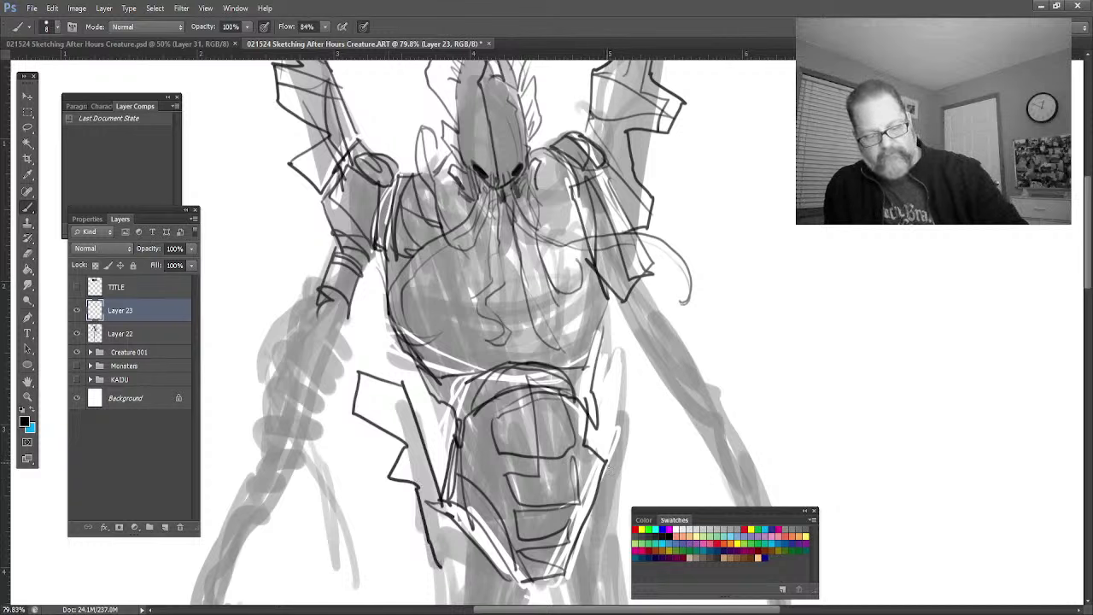
pyautogui.moveTo(609, 468)
pyautogui.mouseDown()
pyautogui.moveTo(611, 369)
pyautogui.moveTo(633, 373)
pyautogui.moveTo(628, 417)
pyautogui.mouseUp()
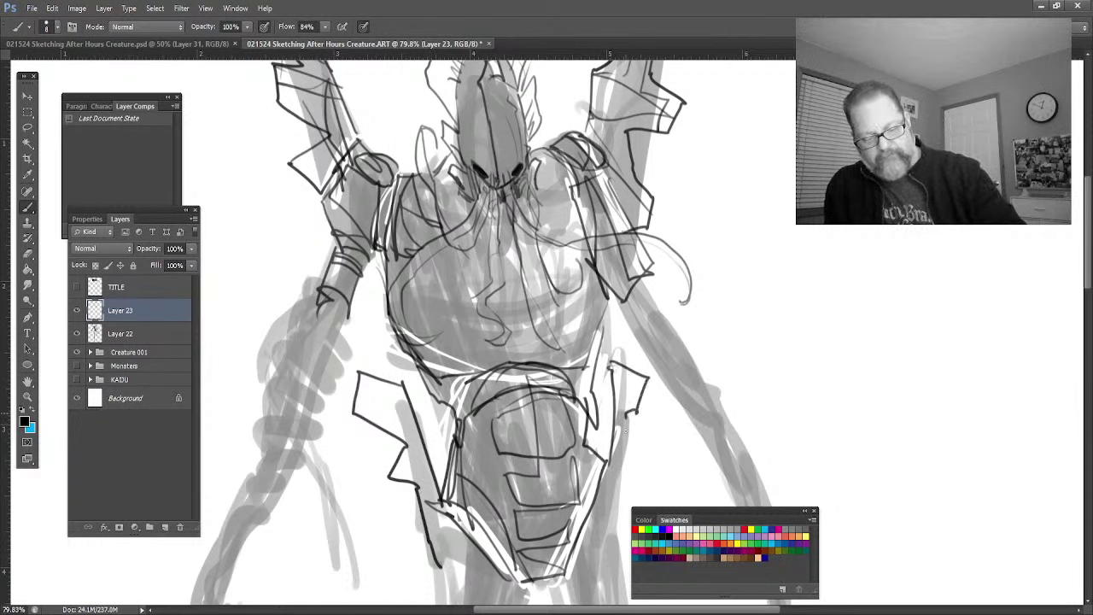
pyautogui.moveTo(632, 504); pyautogui.dragTo(589, 581)
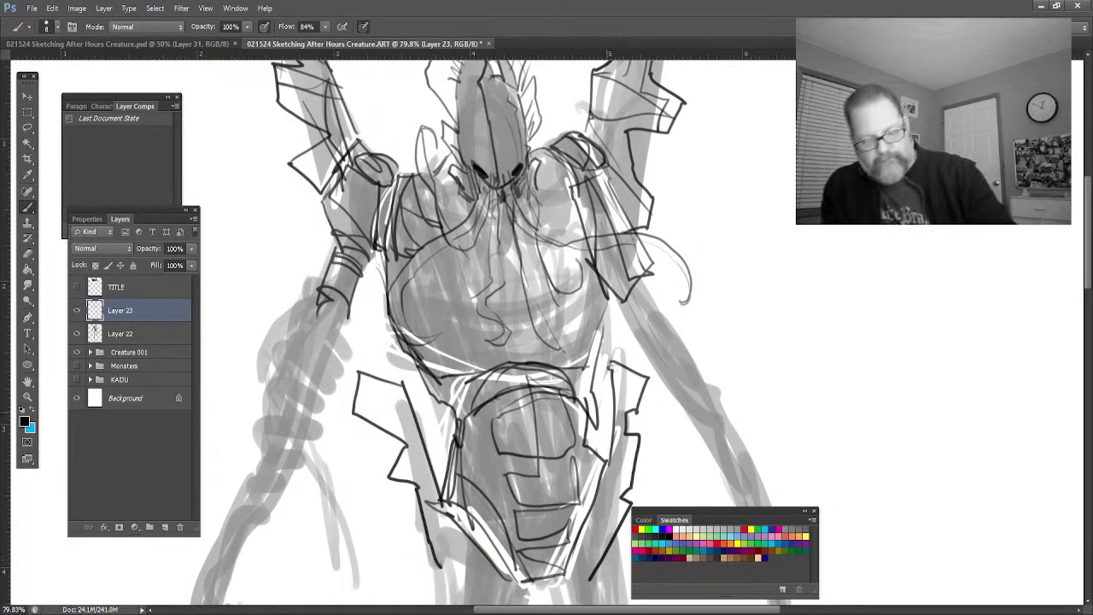
# Step: Outline both arms from the shoulder armor past the elbows and add curved segment lines across them
pyautogui.moveTo(647, 369)
pyautogui.mouseDown()
pyautogui.moveTo(695, 428)
pyautogui.moveTo(610, 283)
pyautogui.moveTo(719, 408)
pyautogui.moveTo(713, 364)
pyautogui.mouseUp()
pyautogui.moveTo(673, 333); pyautogui.dragTo(654, 380)
pyautogui.moveTo(654, 292); pyautogui.dragTo(639, 338)
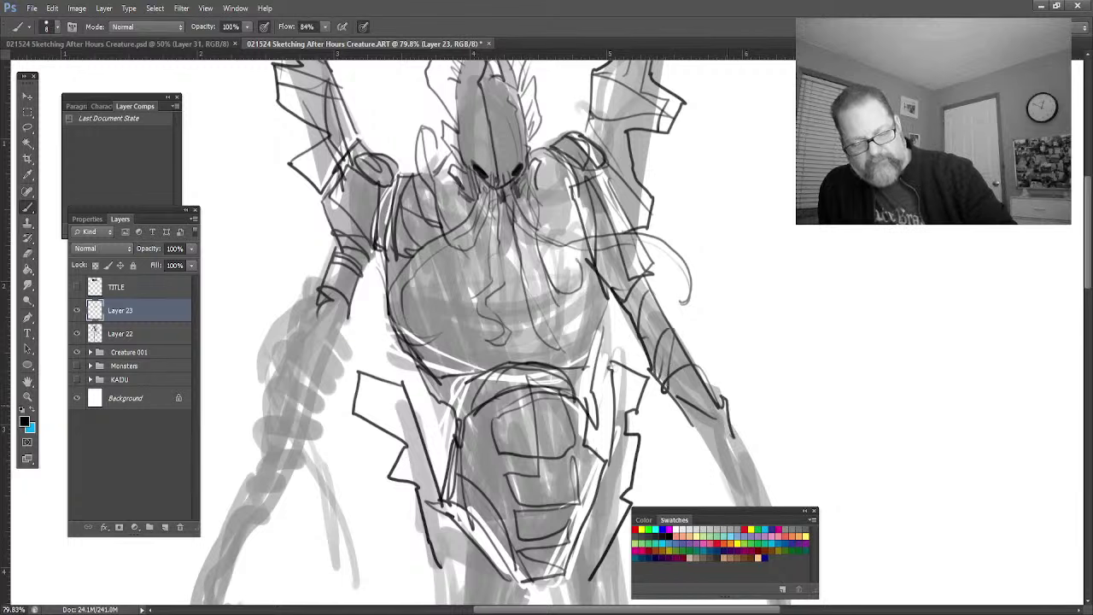
pyautogui.moveTo(314, 292); pyautogui.dragTo(266, 427)
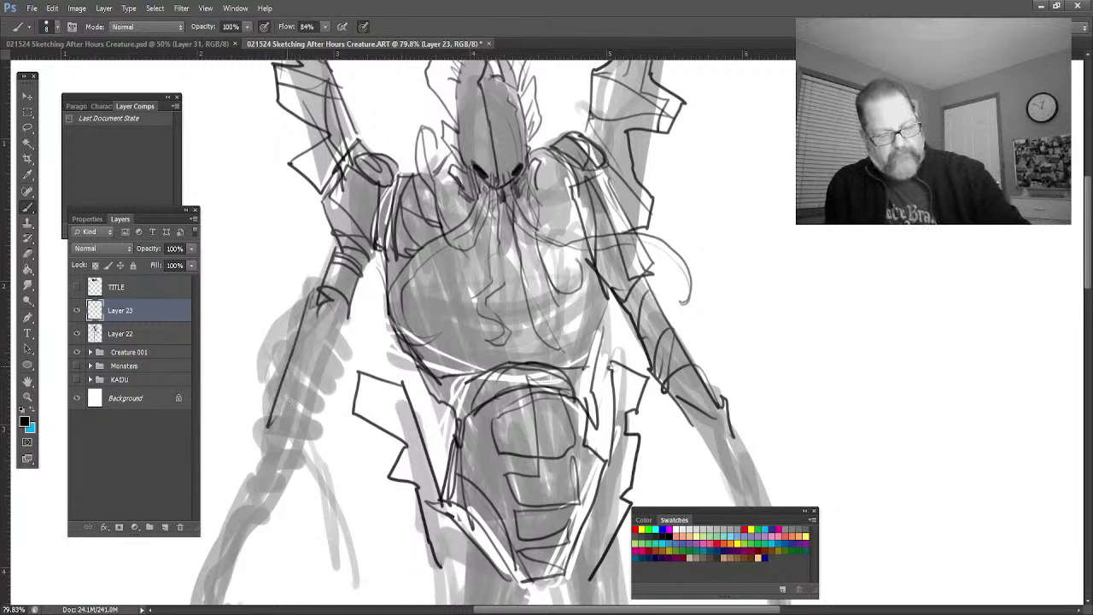
pyautogui.moveTo(345, 318)
pyautogui.mouseDown()
pyautogui.moveTo(301, 432)
pyautogui.moveTo(303, 370)
pyautogui.mouseUp()
pyautogui.moveTo(335, 284)
pyautogui.mouseDown()
pyautogui.moveTo(325, 366)
pyautogui.moveTo(282, 424)
pyautogui.mouseUp()
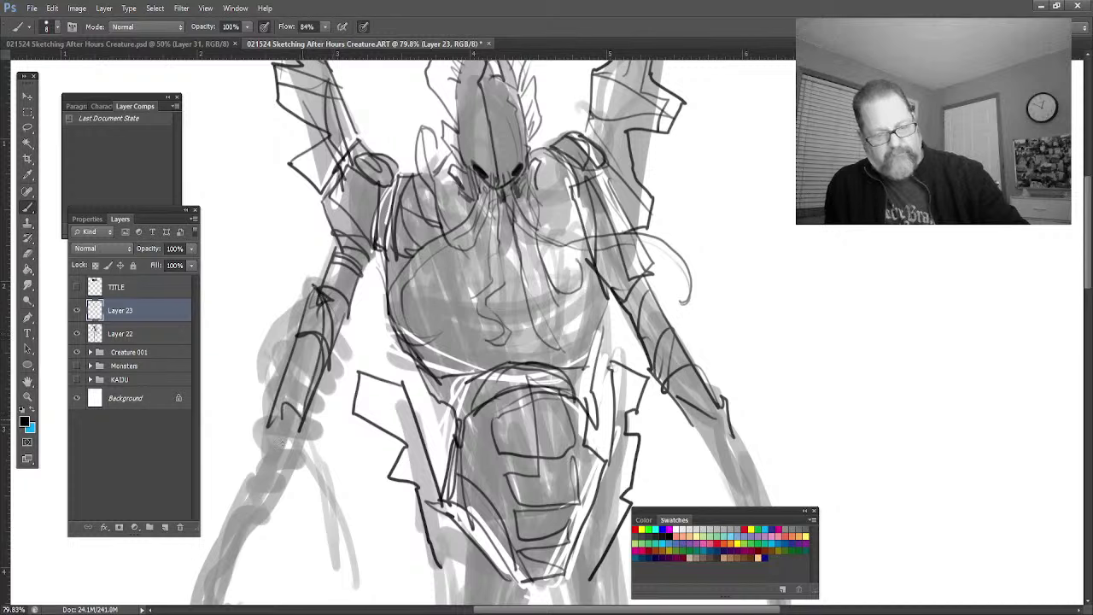
pyautogui.moveTo(276, 470); pyautogui.dragTo(261, 527)
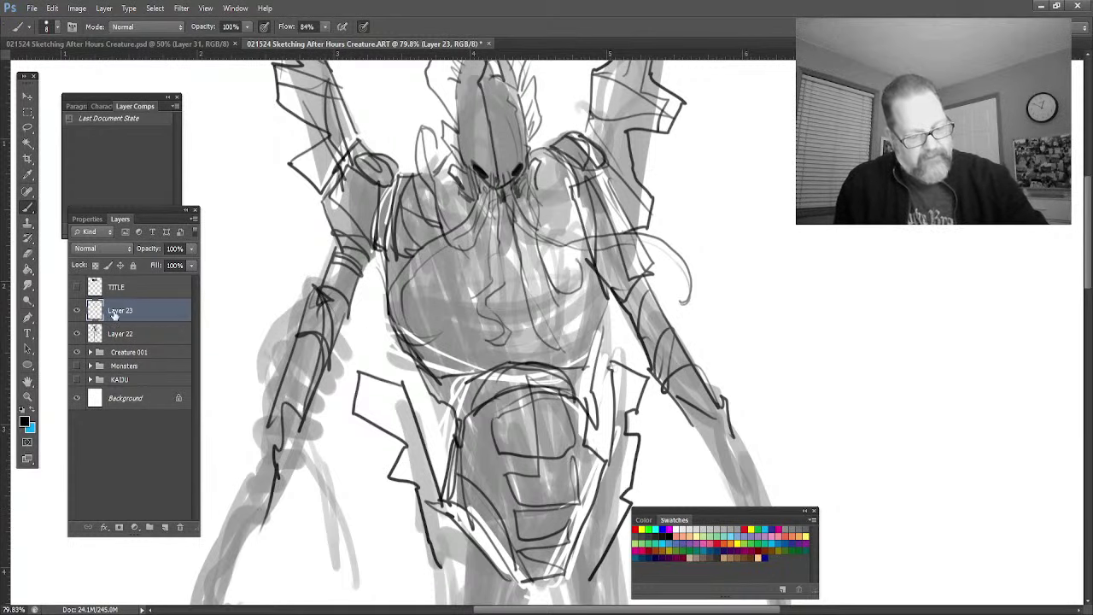
# Step: Add a new layer between the line work and Layer 22, and paint the face tentacles dark with a size 45 brush
pyautogui.hotkey('alt', '[')
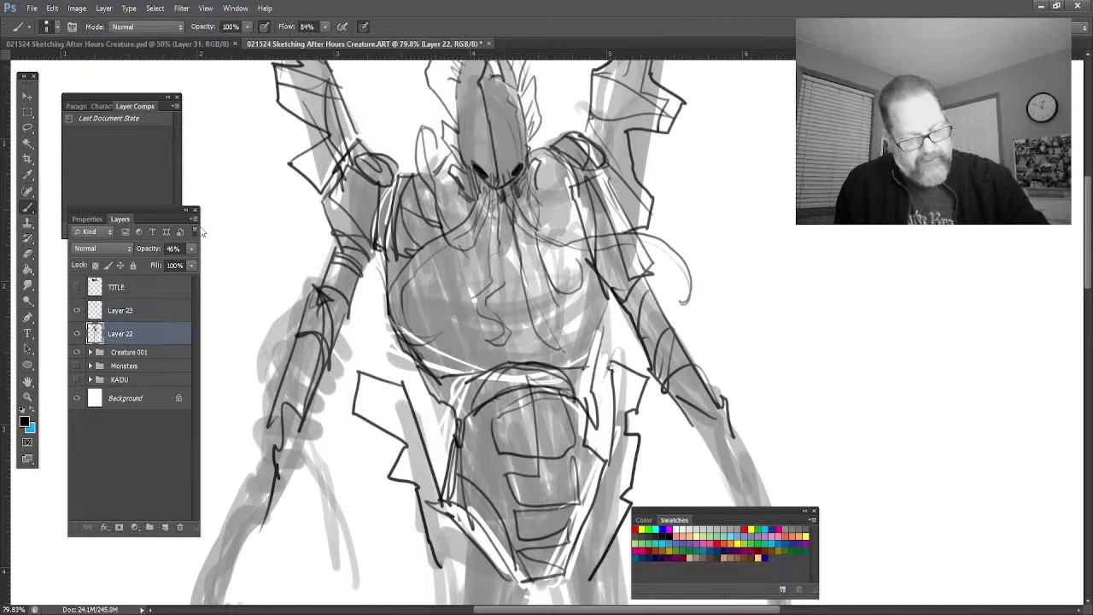
pyautogui.hotkey('ctrl', 'shift', 'alt', 'n')
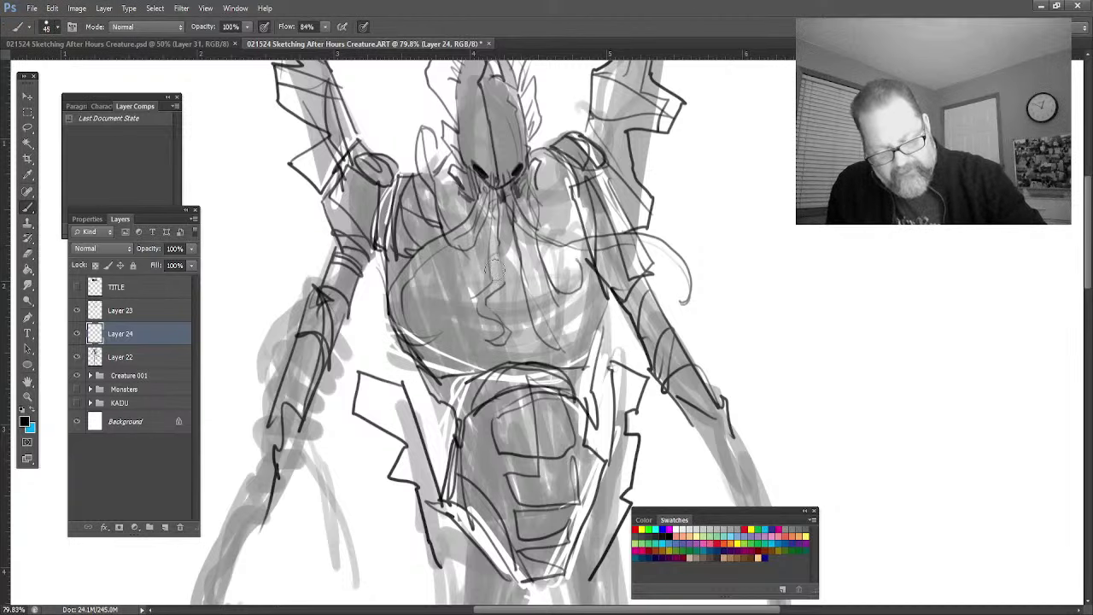
pyautogui.press(']')
pyautogui.press(']')
pyautogui.press(']')
pyautogui.press(']')
pyautogui.press(']')
pyautogui.press(']')
pyautogui.press(']')
pyautogui.press(']')
pyautogui.press(']')
pyautogui.moveTo(494, 265)
pyautogui.mouseDown()
pyautogui.moveTo(496, 201)
pyautogui.moveTo(487, 317)
pyautogui.moveTo(504, 343)
pyautogui.moveTo(493, 200)
pyautogui.moveTo(471, 239)
pyautogui.moveTo(448, 239)
pyautogui.moveTo(420, 168)
pyautogui.moveTo(423, 130)
pyautogui.moveTo(420, 138)
pyautogui.mouseUp()
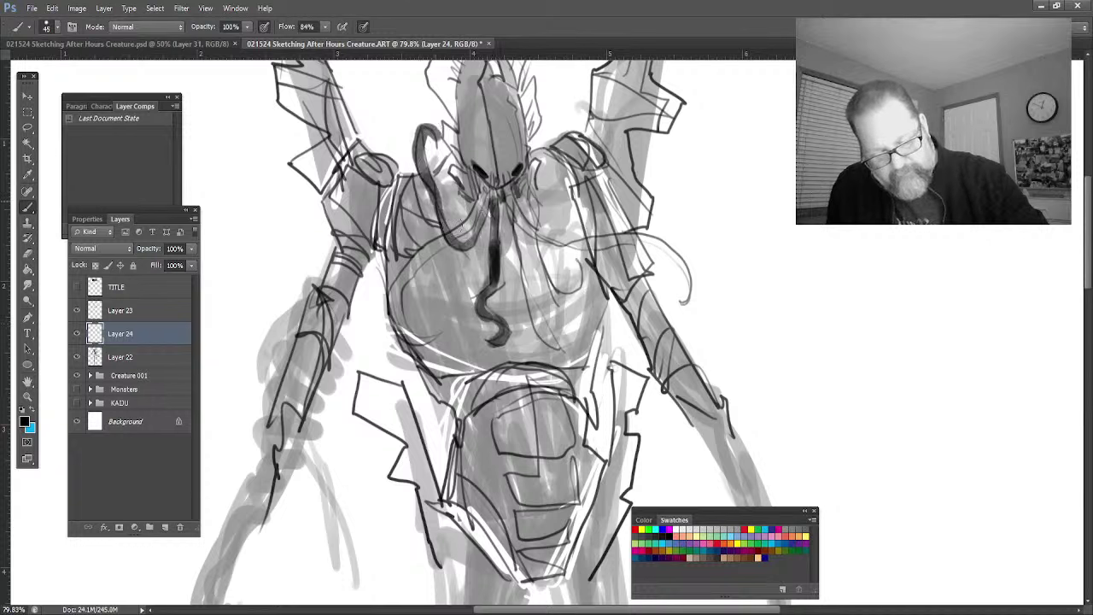
pyautogui.moveTo(483, 187)
pyautogui.mouseDown()
pyautogui.moveTo(461, 240)
pyautogui.moveTo(446, 245)
pyautogui.mouseUp()
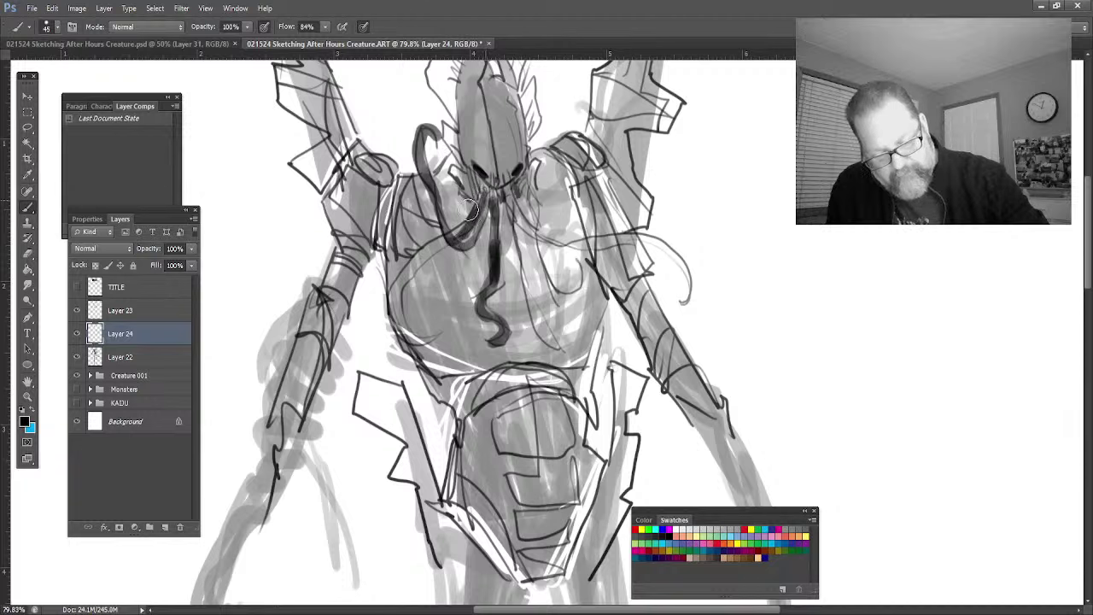
pyautogui.moveTo(480, 198)
pyautogui.mouseDown()
pyautogui.moveTo(403, 290)
pyautogui.moveTo(404, 335)
pyautogui.moveTo(444, 351)
pyautogui.mouseUp()
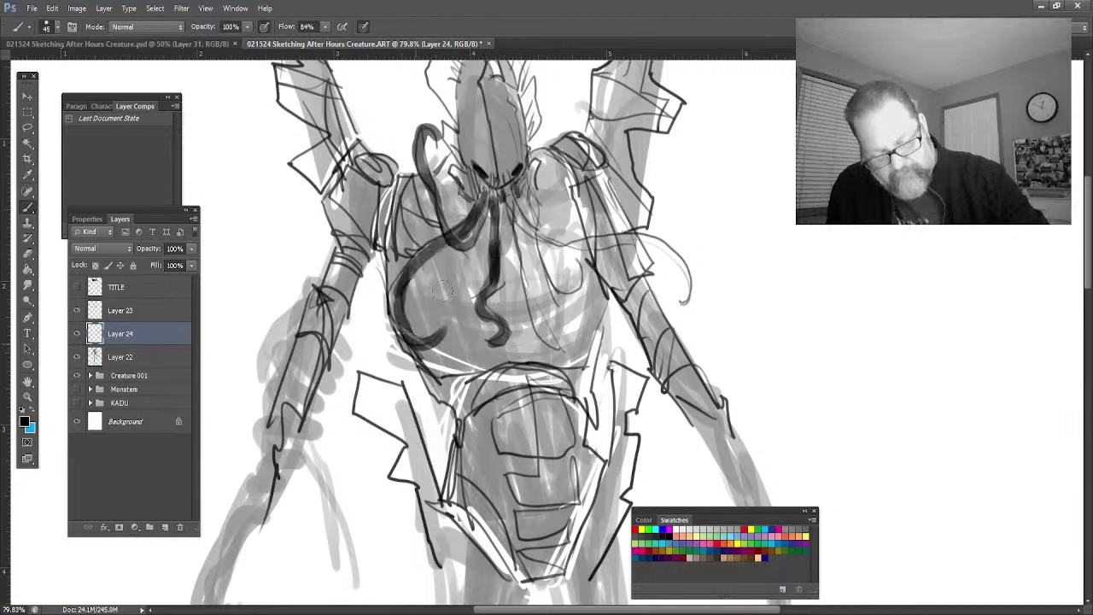
pyautogui.moveTo(504, 184)
pyautogui.mouseDown()
pyautogui.moveTo(543, 244)
pyautogui.moveTo(617, 247)
pyautogui.moveTo(683, 286)
pyautogui.moveTo(624, 239)
pyautogui.moveTo(513, 184)
pyautogui.moveTo(546, 260)
pyautogui.moveTo(581, 299)
pyautogui.moveTo(590, 269)
pyautogui.moveTo(527, 280)
pyautogui.moveTo(561, 356)
pyautogui.moveTo(541, 400)
pyautogui.moveTo(547, 341)
pyautogui.mouseUp()
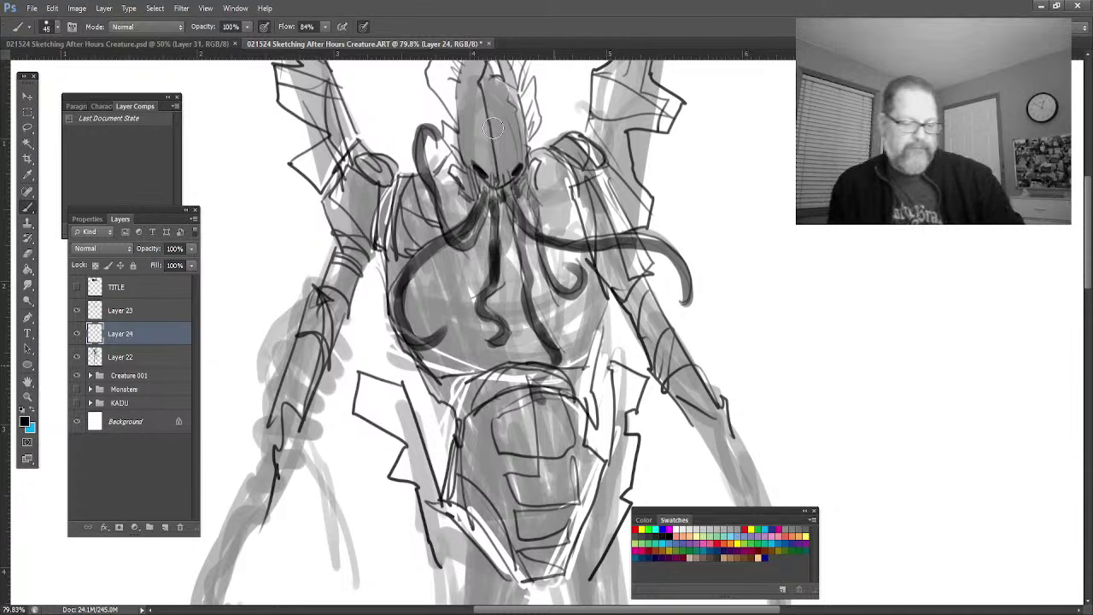
# Step: Shade the pointed fins around the head and the small cheek pieces beside the eyes dark on Layer 24
pyautogui.click(28, 381)
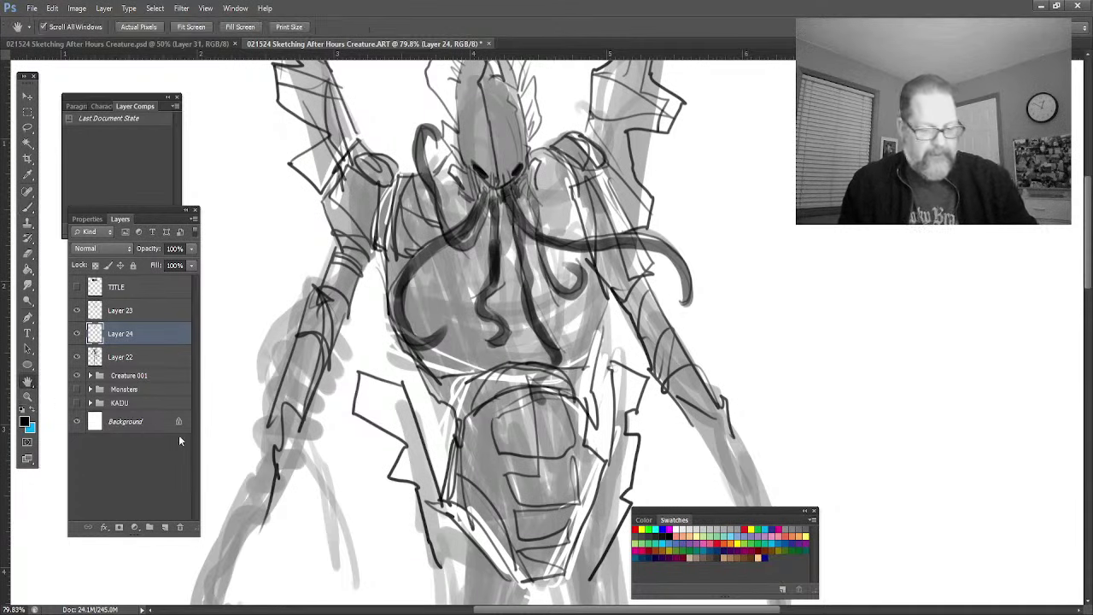
pyautogui.click(179, 441)
pyautogui.moveTo(390, 384); pyautogui.dragTo(437, 446)
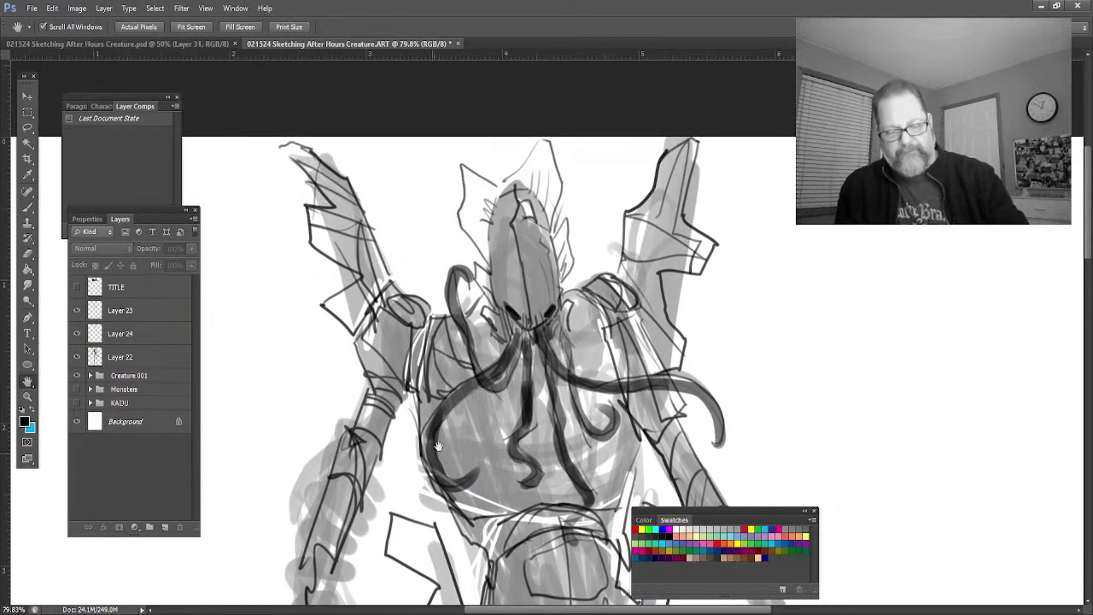
pyautogui.click(27, 207)
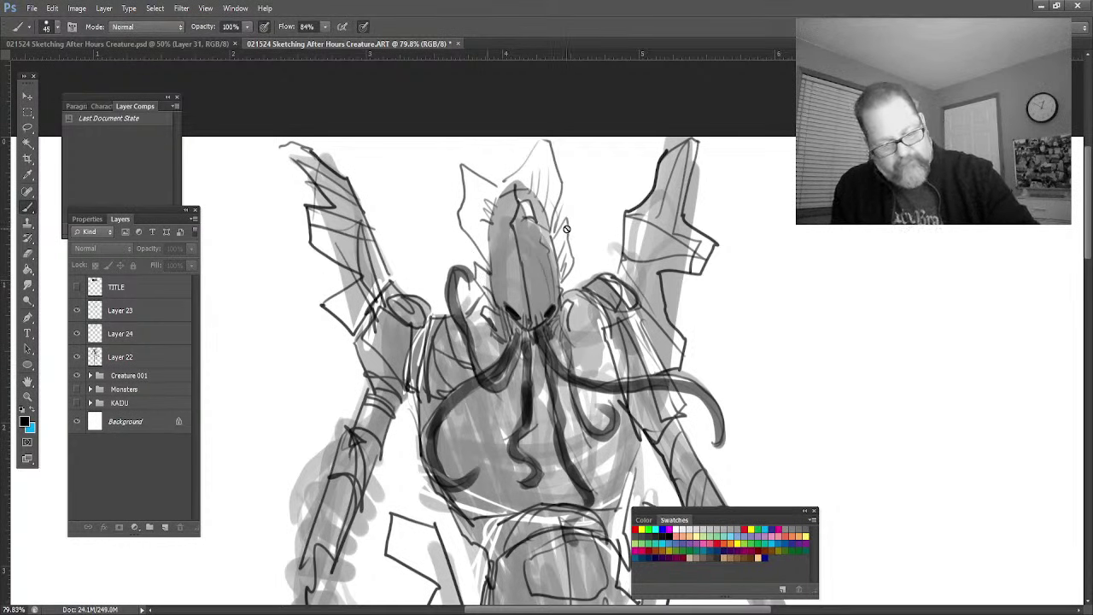
pyautogui.click(118, 334)
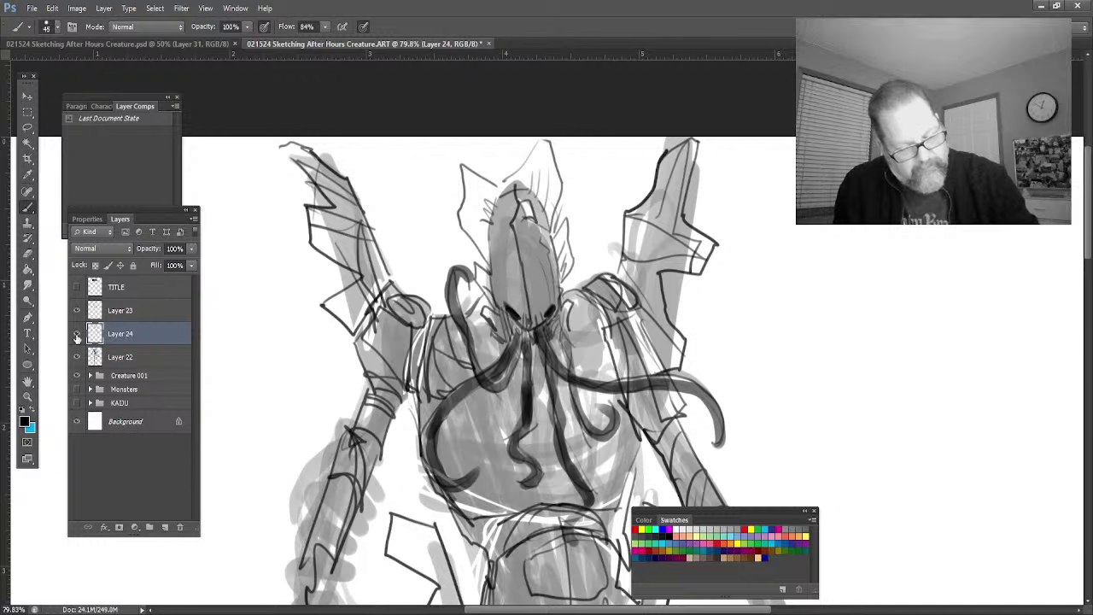
pyautogui.click(77, 334)
pyautogui.click(77, 334)
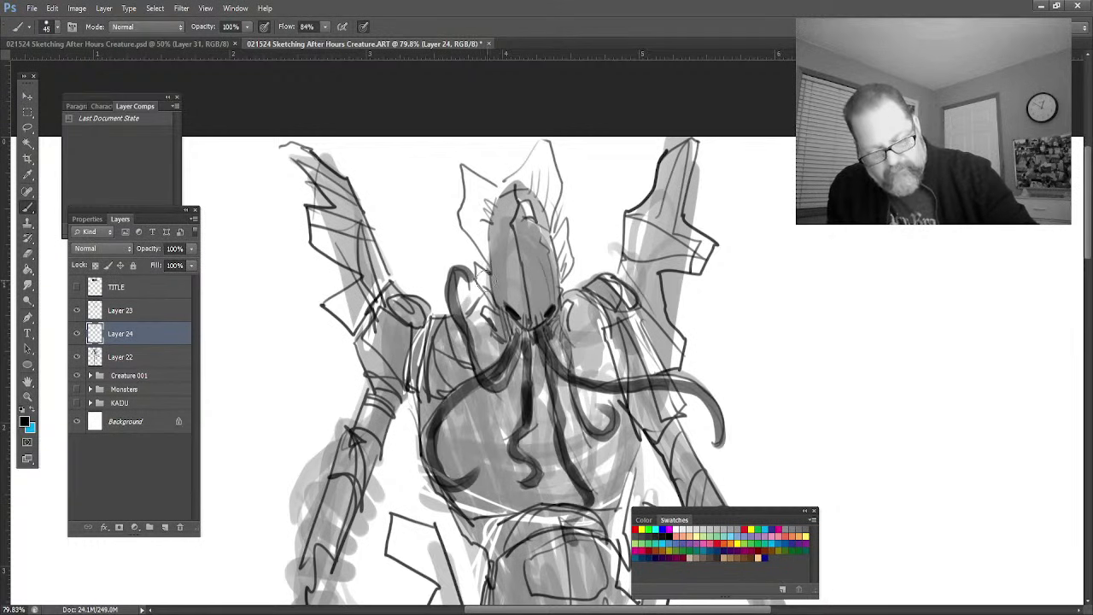
pyautogui.moveTo(484, 275); pyautogui.dragTo(490, 322)
pyautogui.moveTo(564, 323)
pyautogui.mouseDown()
pyautogui.moveTo(555, 237)
pyautogui.moveTo(564, 272)
pyautogui.moveTo(565, 227)
pyautogui.moveTo(529, 175)
pyautogui.moveTo(531, 164)
pyautogui.moveTo(553, 218)
pyautogui.moveTo(539, 141)
pyautogui.moveTo(531, 162)
pyautogui.moveTo(559, 175)
pyautogui.moveTo(547, 214)
pyautogui.moveTo(510, 175)
pyautogui.moveTo(504, 205)
pyautogui.moveTo(510, 180)
pyautogui.moveTo(497, 188)
pyautogui.moveTo(513, 176)
pyautogui.moveTo(493, 201)
pyautogui.moveTo(488, 189)
pyautogui.moveTo(484, 250)
pyautogui.moveTo(461, 177)
pyautogui.moveTo(491, 189)
pyautogui.moveTo(467, 176)
pyautogui.moveTo(461, 192)
pyautogui.moveTo(485, 241)
pyautogui.mouseUp()
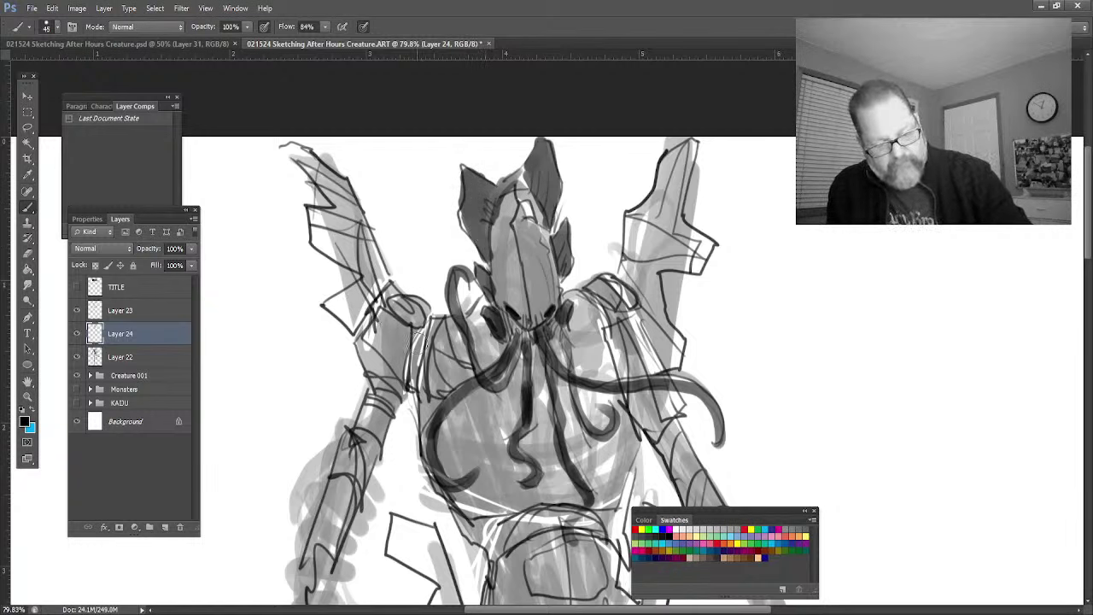
# Step: Darken the narrow bands beside both shoulders and fill the two tall shoulder spikes with dark tone
pyautogui.moveTo(425, 342)
pyautogui.mouseDown()
pyautogui.moveTo(408, 386)
pyautogui.moveTo(427, 326)
pyautogui.moveTo(456, 340)
pyautogui.mouseUp()
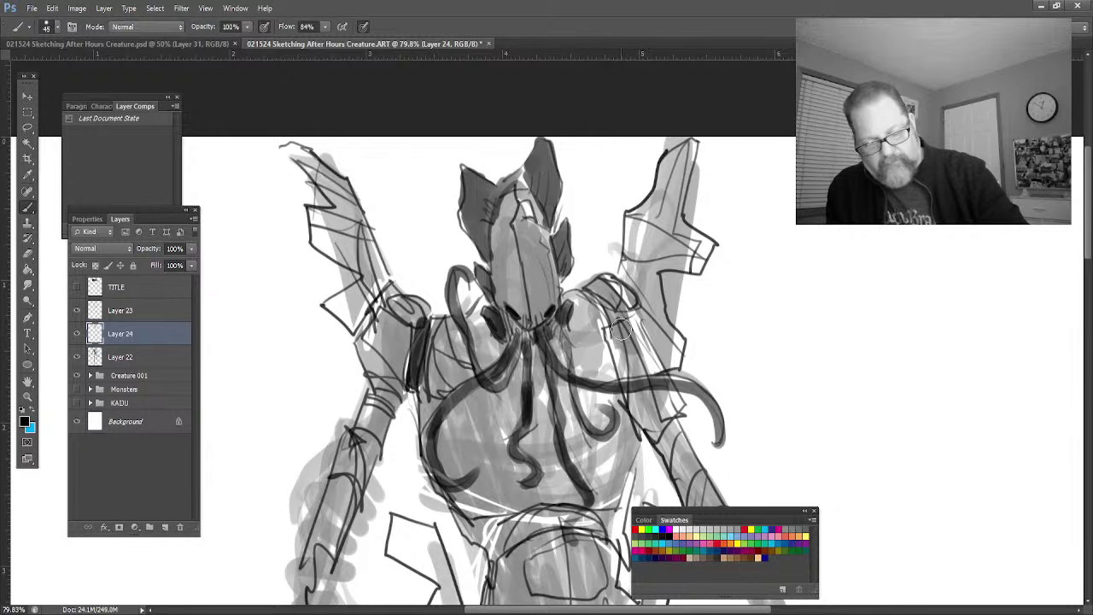
pyautogui.moveTo(621, 329)
pyautogui.mouseDown()
pyautogui.moveTo(651, 356)
pyautogui.moveTo(628, 295)
pyautogui.mouseUp()
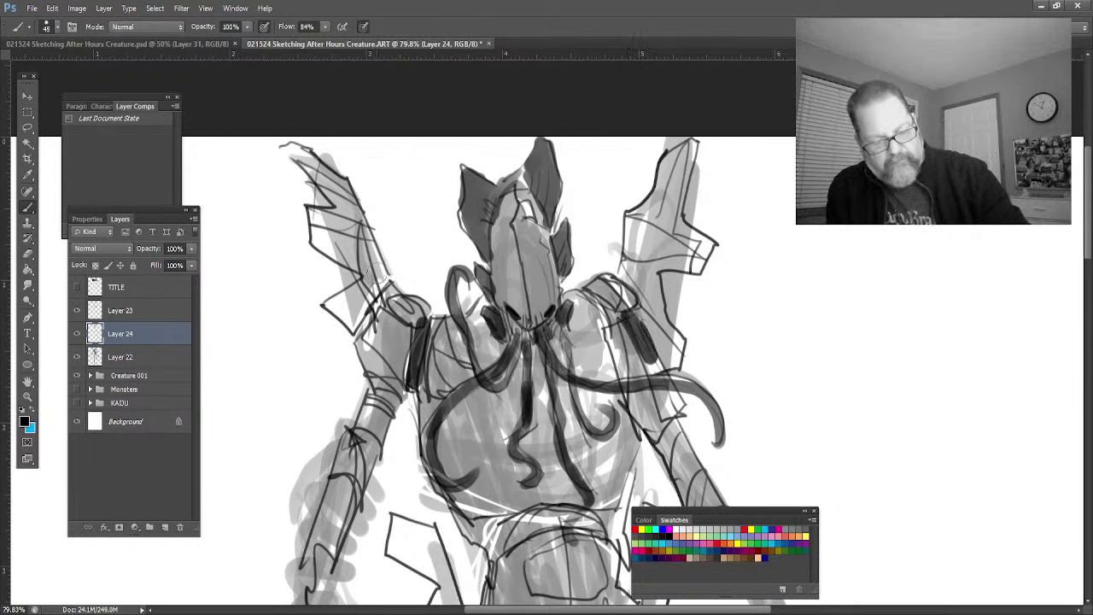
pyautogui.moveTo(380, 277)
pyautogui.mouseDown()
pyautogui.moveTo(372, 239)
pyautogui.moveTo(380, 278)
pyautogui.moveTo(358, 320)
pyautogui.moveTo(360, 292)
pyautogui.moveTo(346, 320)
pyautogui.moveTo(352, 241)
pyautogui.moveTo(339, 248)
pyautogui.moveTo(337, 226)
pyautogui.moveTo(318, 218)
pyautogui.moveTo(346, 220)
pyautogui.moveTo(339, 203)
pyautogui.moveTo(360, 205)
pyautogui.moveTo(346, 178)
pyautogui.moveTo(291, 147)
pyautogui.moveTo(318, 171)
pyautogui.mouseUp()
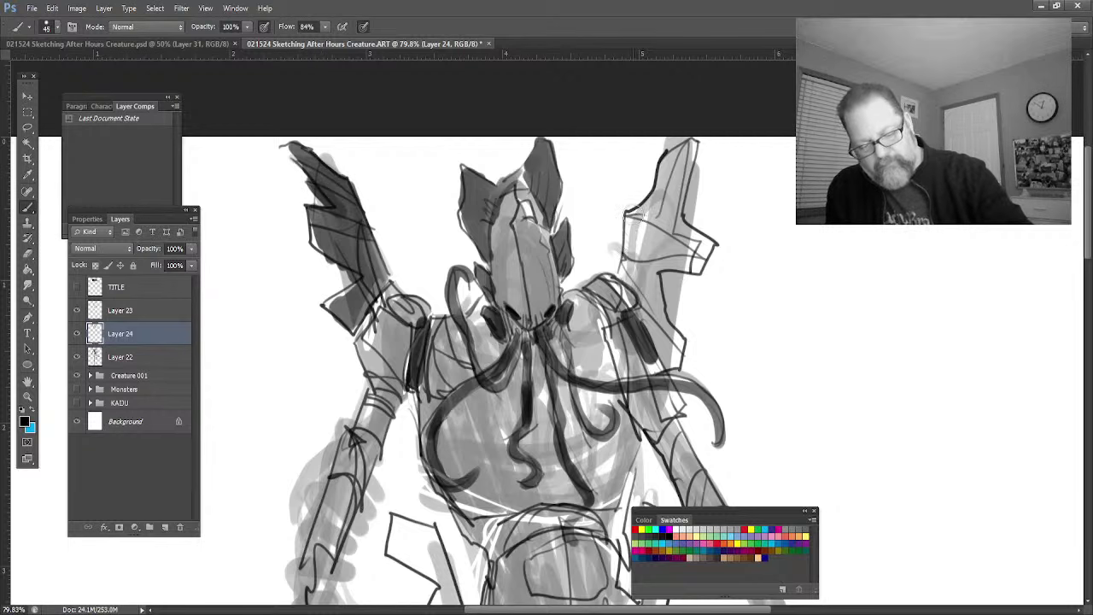
pyautogui.moveTo(632, 209)
pyautogui.mouseDown()
pyautogui.moveTo(631, 281)
pyautogui.moveTo(660, 331)
pyautogui.moveTo(641, 286)
pyautogui.moveTo(649, 260)
pyautogui.moveTo(692, 235)
pyautogui.moveTo(667, 240)
pyautogui.moveTo(675, 171)
pyautogui.moveTo(642, 261)
pyautogui.moveTo(634, 214)
pyautogui.moveTo(667, 189)
pyautogui.moveTo(658, 206)
pyautogui.mouseUp()
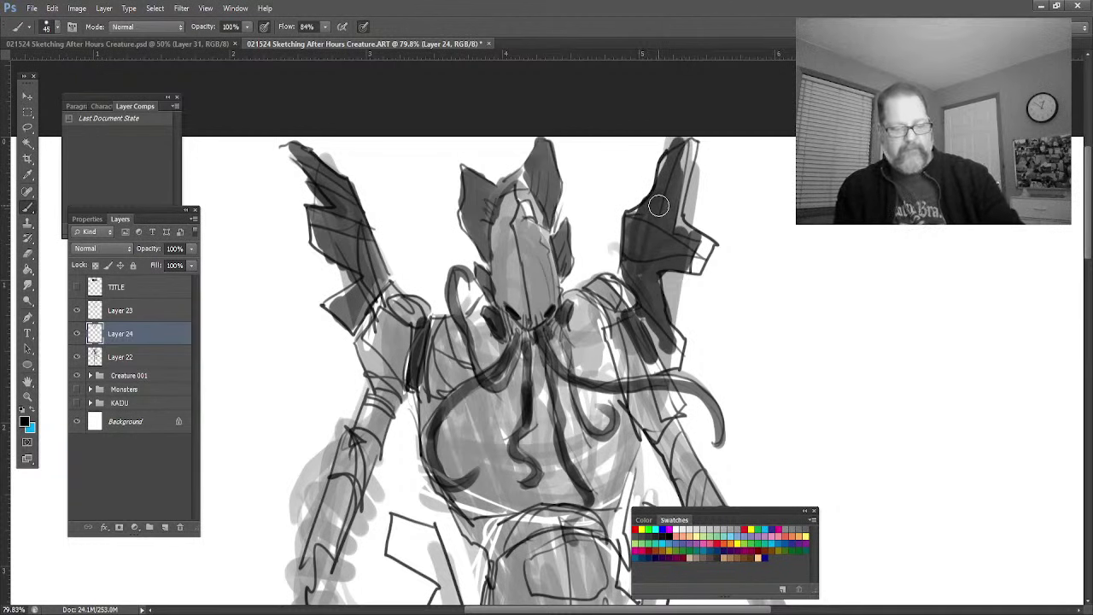
# Step: Darken the arched band under the chest and fill the jagged hip plates on both sides of the pelvis
pyautogui.moveTo(585, 519)
pyautogui.mouseDown()
pyautogui.moveTo(538, 529)
pyautogui.moveTo(598, 524)
pyautogui.moveTo(517, 534)
pyautogui.moveTo(598, 535)
pyautogui.moveTo(499, 546)
pyautogui.mouseUp()
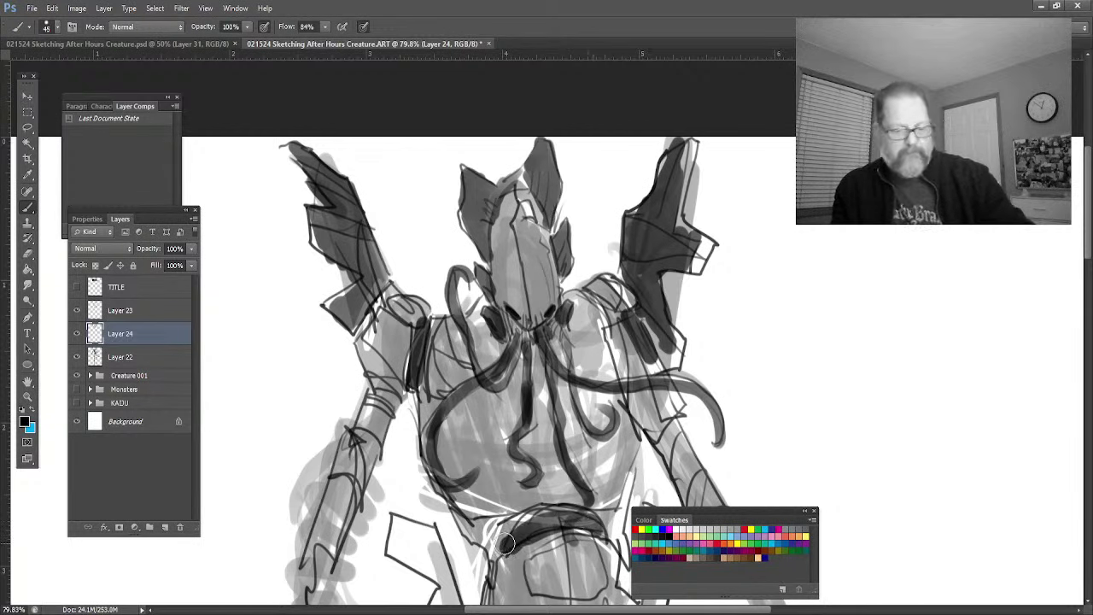
pyautogui.click(27, 382)
pyautogui.moveTo(378, 507); pyautogui.dragTo(364, 312)
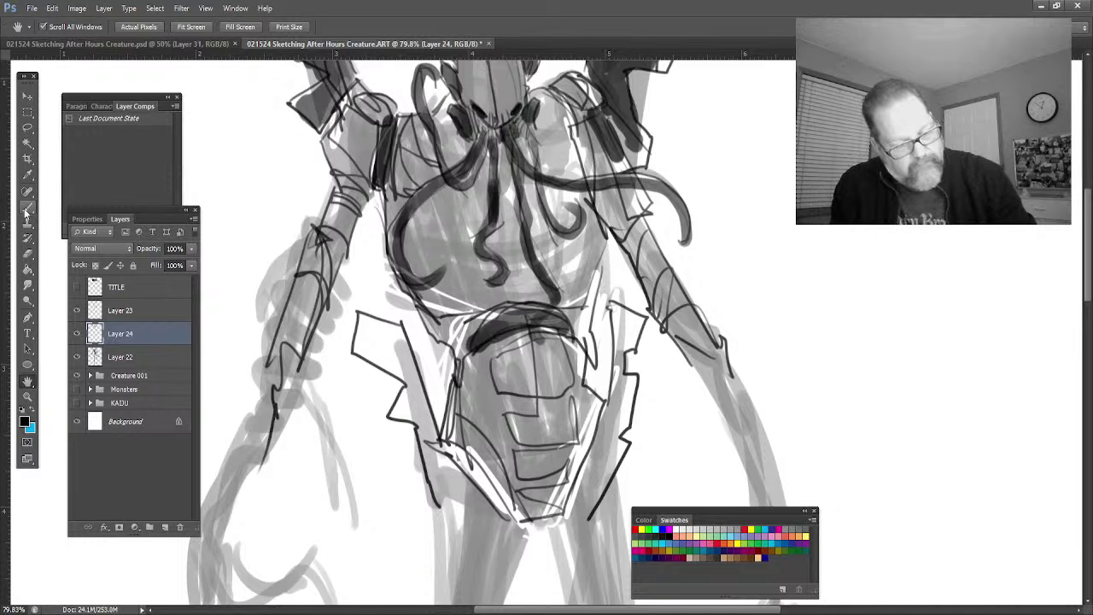
pyautogui.press('b')
pyautogui.moveTo(421, 403)
pyautogui.mouseDown()
pyautogui.moveTo(424, 429)
pyautogui.moveTo(399, 408)
pyautogui.moveTo(405, 344)
pyautogui.moveTo(412, 385)
pyautogui.moveTo(391, 335)
pyautogui.moveTo(381, 357)
pyautogui.moveTo(367, 333)
pyautogui.moveTo(427, 343)
pyautogui.mouseUp()
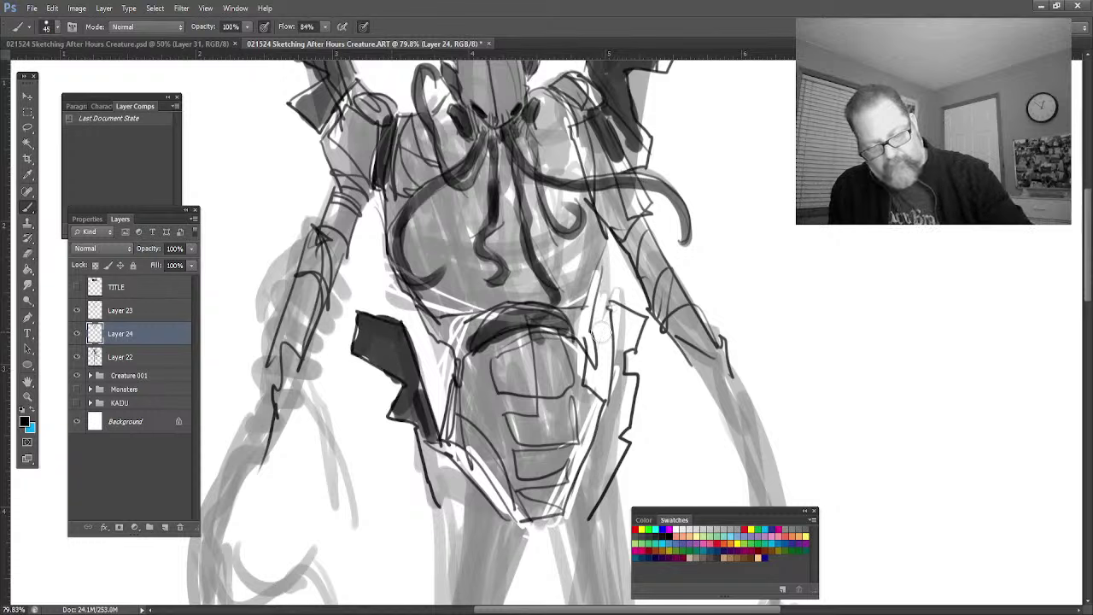
pyautogui.moveTo(603, 331)
pyautogui.mouseDown()
pyautogui.moveTo(620, 318)
pyautogui.moveTo(642, 325)
pyautogui.moveTo(590, 513)
pyautogui.moveTo(571, 511)
pyautogui.moveTo(588, 423)
pyautogui.mouseUp()
pyautogui.moveTo(452, 465); pyautogui.dragTo(444, 487)
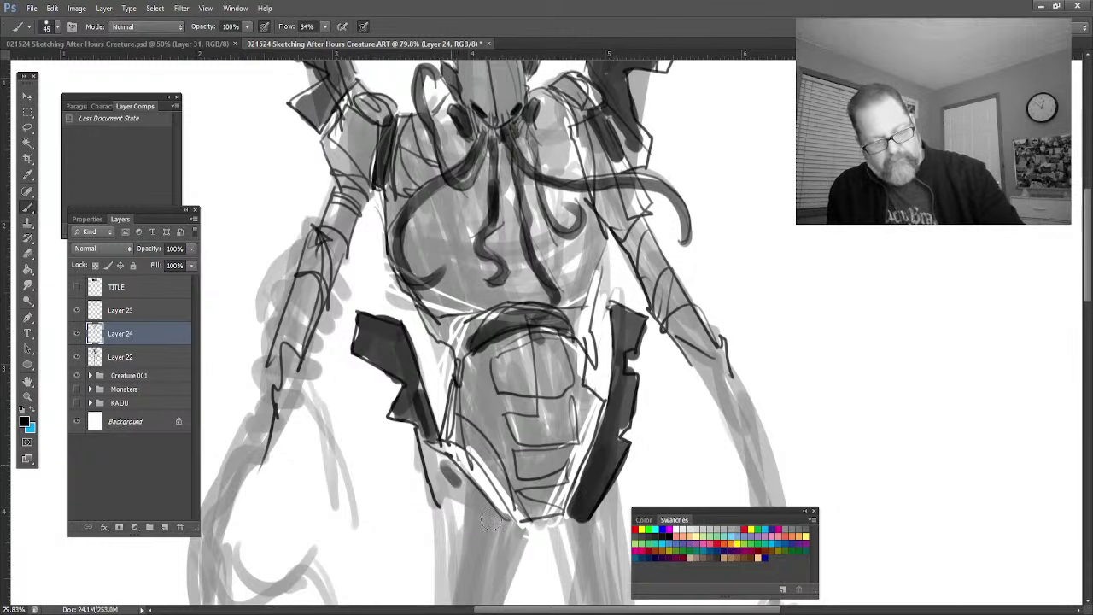
pyautogui.moveTo(492, 522)
pyautogui.mouseDown()
pyautogui.moveTo(444, 478)
pyautogui.moveTo(457, 462)
pyautogui.mouseUp()
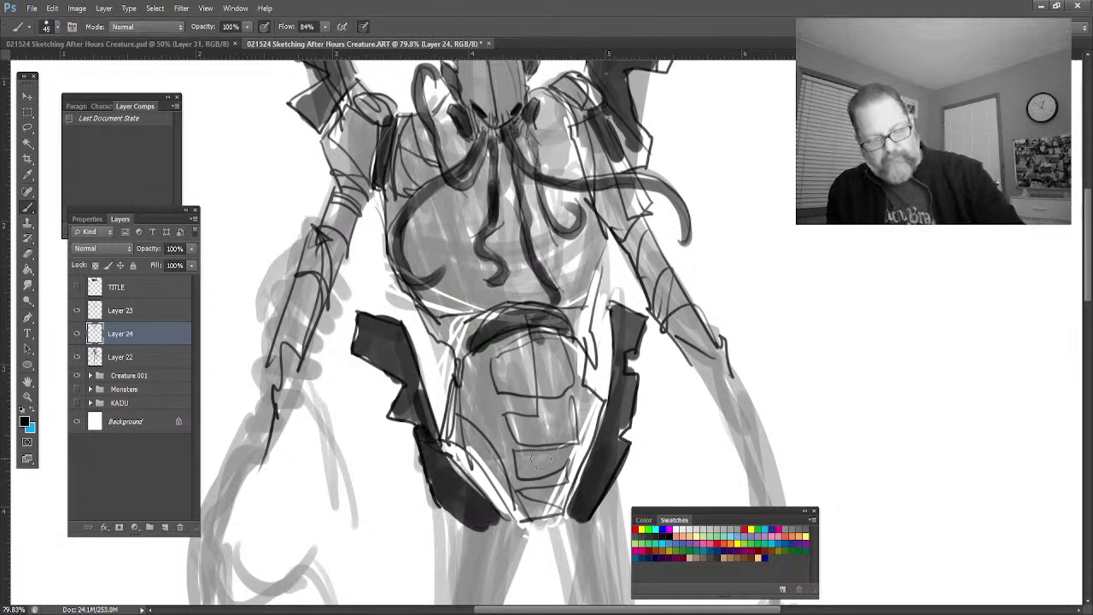
# Step: Shade the lower edges of the belly plates and darken the waist band's ends up along the chest's lower contour
pyautogui.moveTo(540, 461)
pyautogui.mouseDown()
pyautogui.moveTo(564, 480)
pyautogui.moveTo(530, 486)
pyautogui.mouseUp()
pyautogui.moveTo(523, 440); pyautogui.dragTo(563, 437)
pyautogui.moveTo(523, 399); pyautogui.dragTo(552, 393)
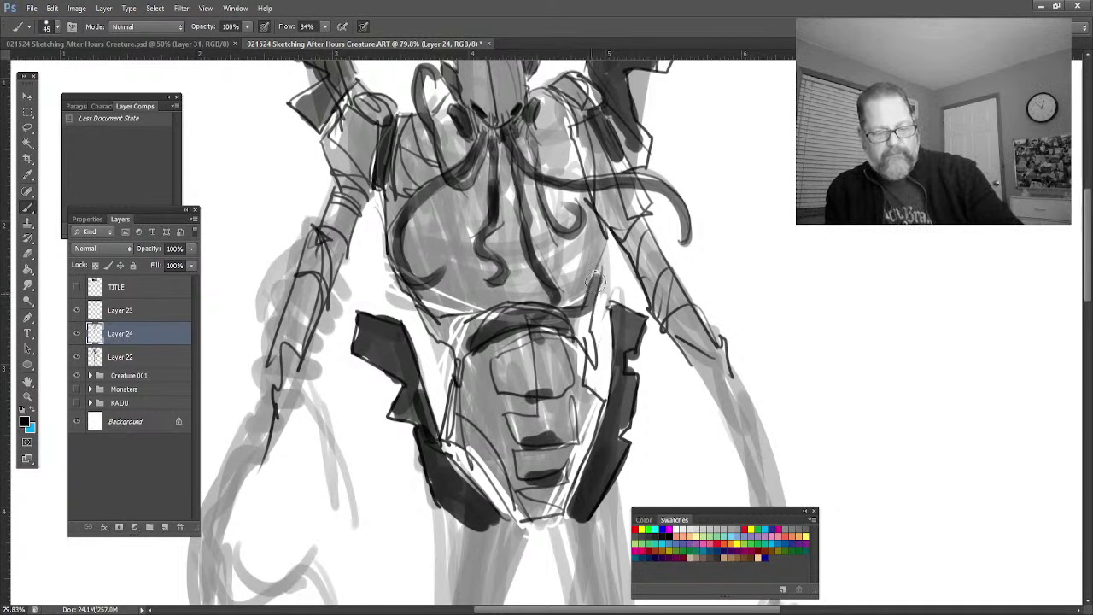
pyautogui.moveTo(594, 303)
pyautogui.mouseDown()
pyautogui.moveTo(571, 357)
pyautogui.moveTo(583, 359)
pyautogui.mouseUp()
pyautogui.moveTo(497, 329)
pyautogui.mouseDown()
pyautogui.moveTo(431, 315)
pyautogui.moveTo(427, 334)
pyautogui.moveTo(466, 360)
pyautogui.mouseUp()
pyautogui.moveTo(427, 318); pyautogui.dragTo(441, 339)
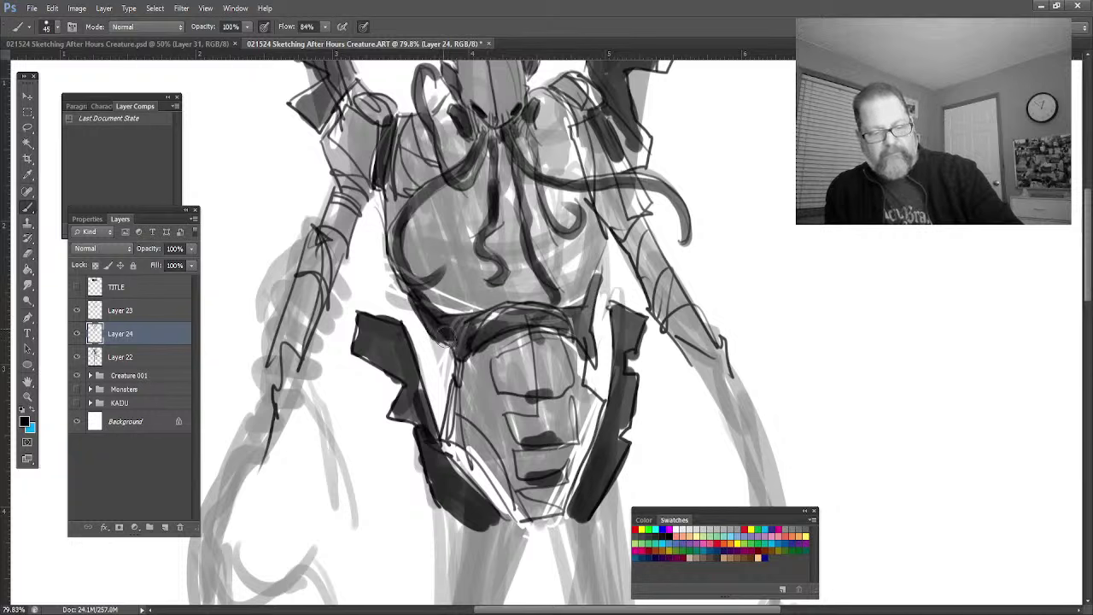
pyautogui.click(445, 336)
# Step: Shade the inner sides of both arms and the segments below the shoulders with dark strokes
pyautogui.moveTo(349, 238)
pyautogui.mouseDown()
pyautogui.moveTo(309, 325)
pyautogui.moveTo(311, 385)
pyautogui.mouseUp()
pyautogui.moveTo(604, 218); pyautogui.dragTo(696, 366)
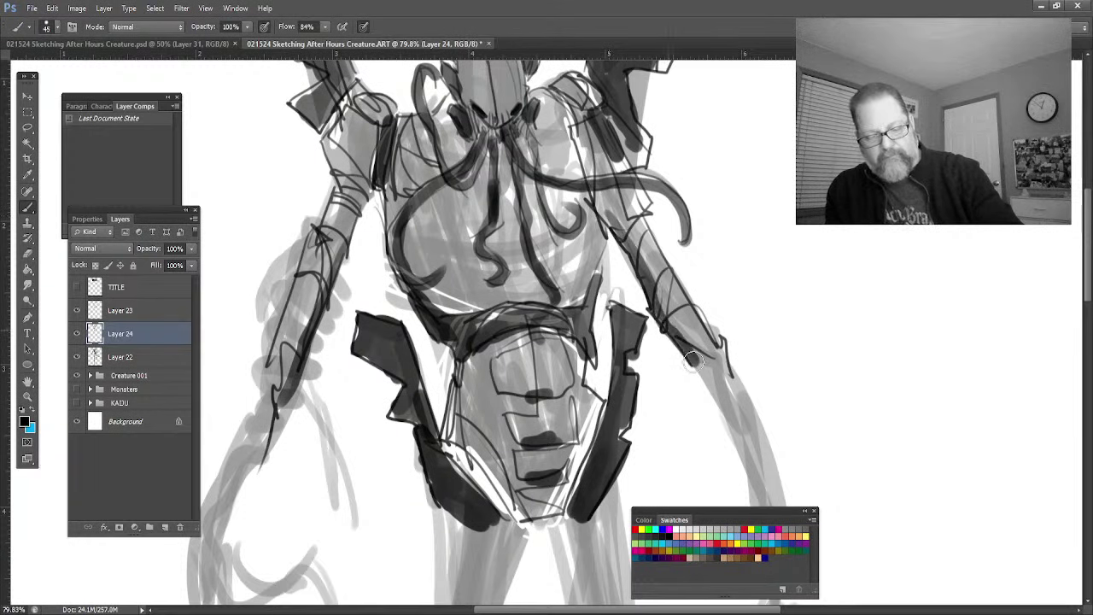
pyautogui.moveTo(660, 298); pyautogui.dragTo(696, 349)
pyautogui.moveTo(340, 243)
pyautogui.mouseDown()
pyautogui.moveTo(363, 166)
pyautogui.moveTo(331, 152)
pyautogui.mouseUp()
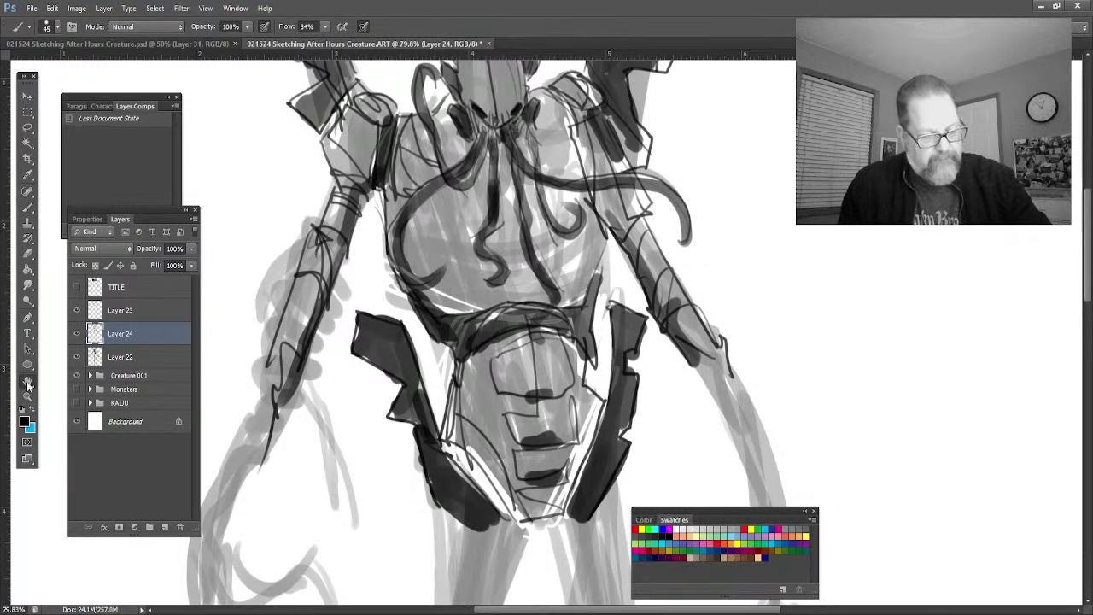
# Step: Reduce the brush size to 12 and outline a jagged fin with an upright spike along the left forearm's outer side
pyautogui.press('space')
pyautogui.moveTo(248, 432); pyautogui.dragTo(258, 362)
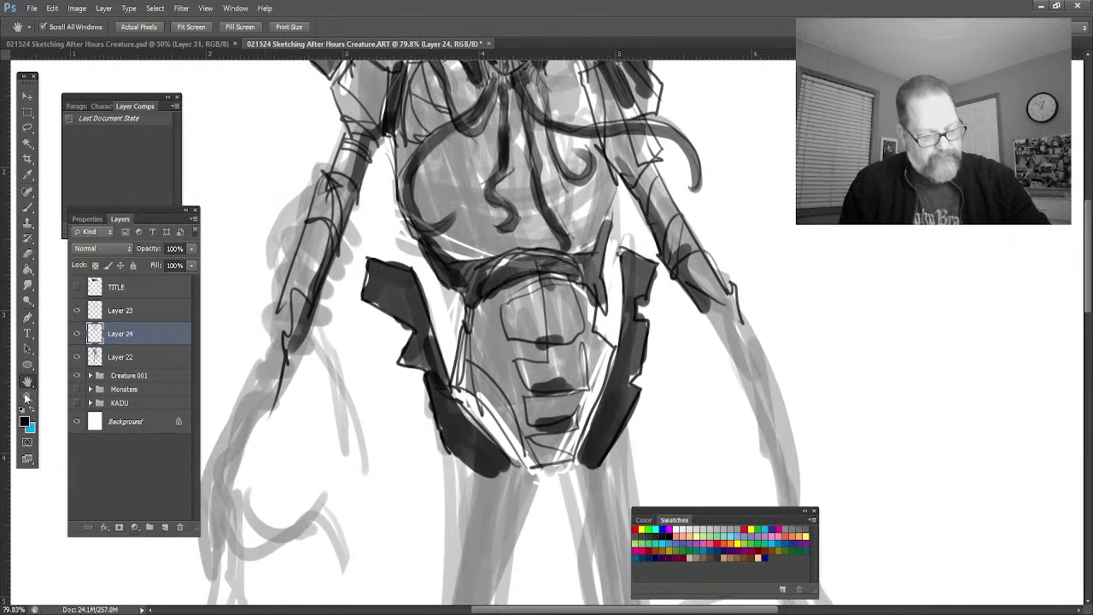
pyautogui.click(26, 397)
pyautogui.moveTo(236, 502); pyautogui.dragTo(205, 387)
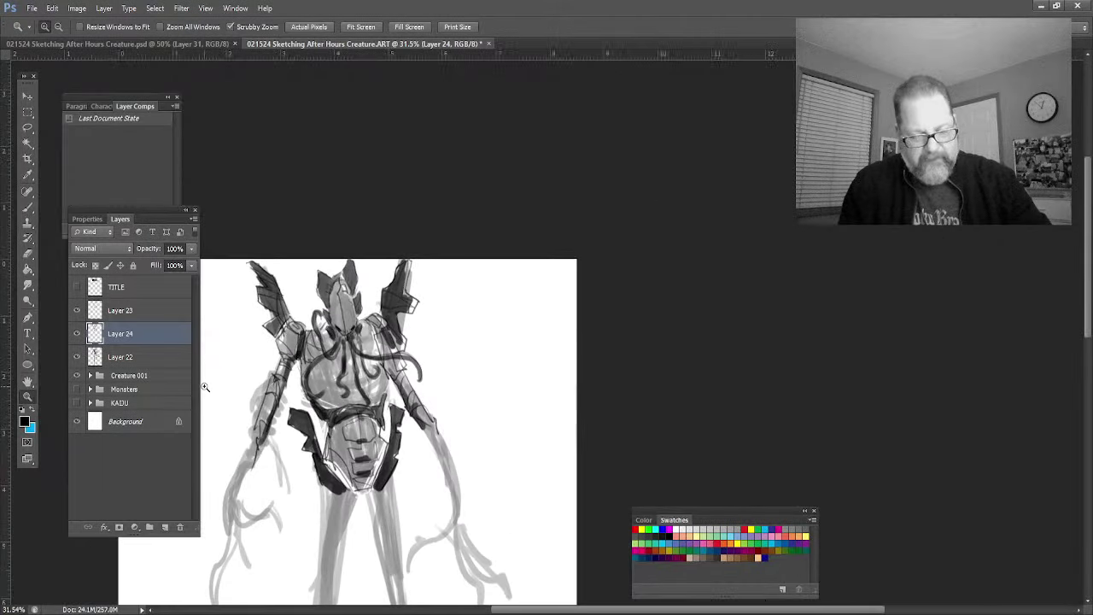
pyautogui.click(27, 381)
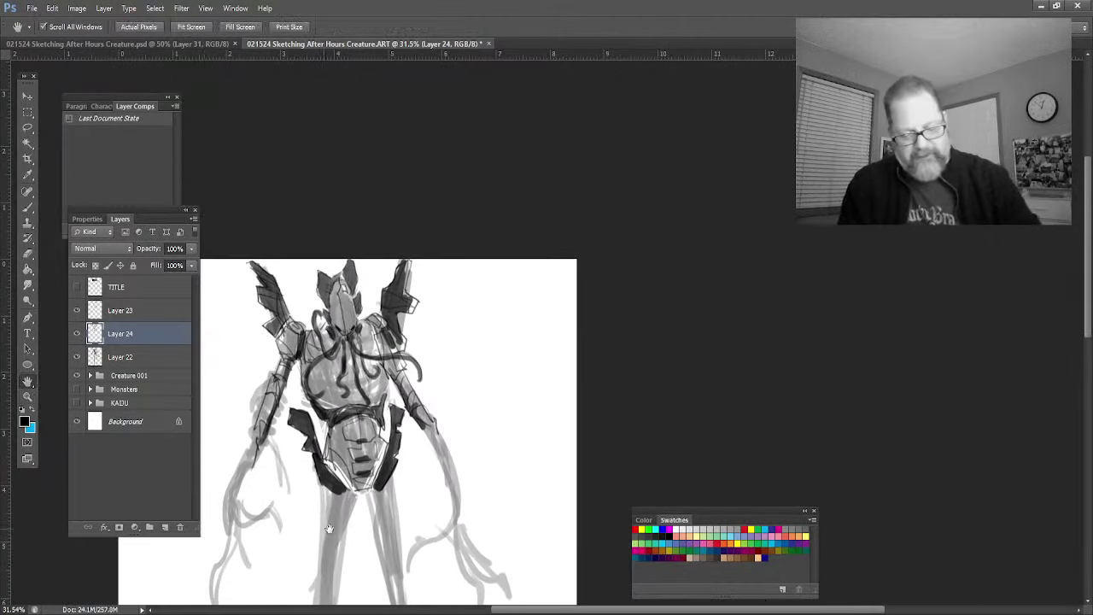
pyautogui.moveTo(329, 529); pyautogui.dragTo(427, 378)
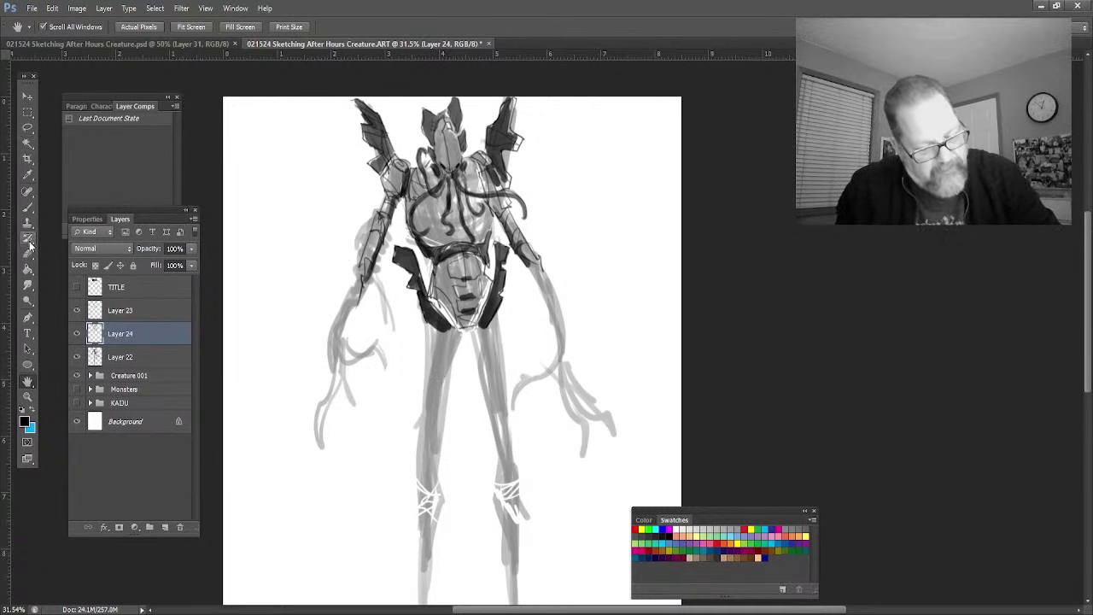
pyautogui.click(27, 206)
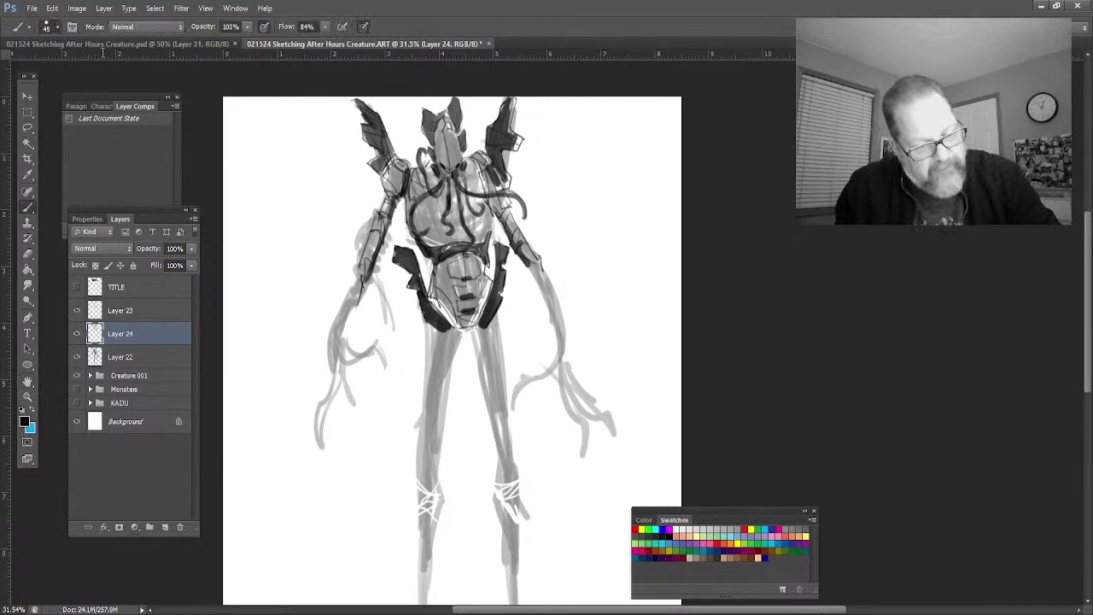
pyautogui.press('[')
pyautogui.press('[')
pyautogui.press('[')
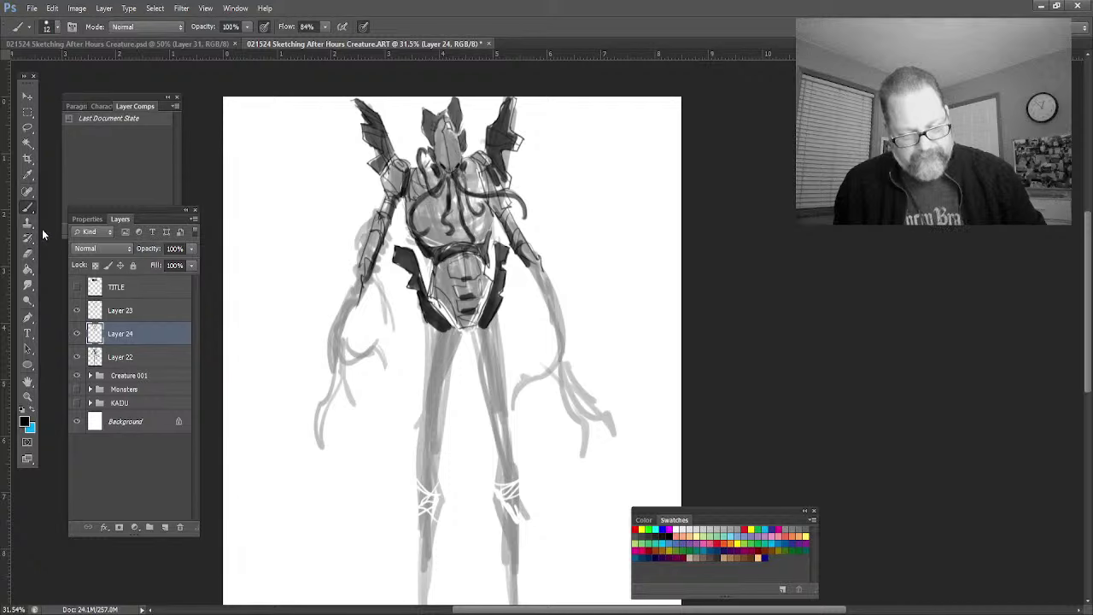
pyautogui.click(27, 396)
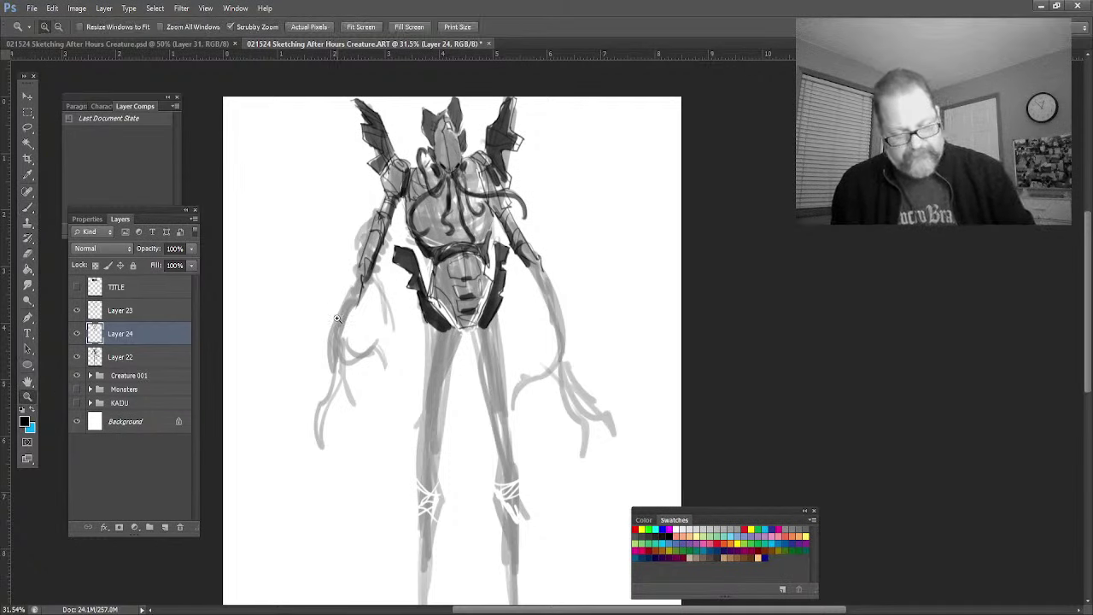
pyautogui.moveTo(338, 319); pyautogui.dragTo(344, 366)
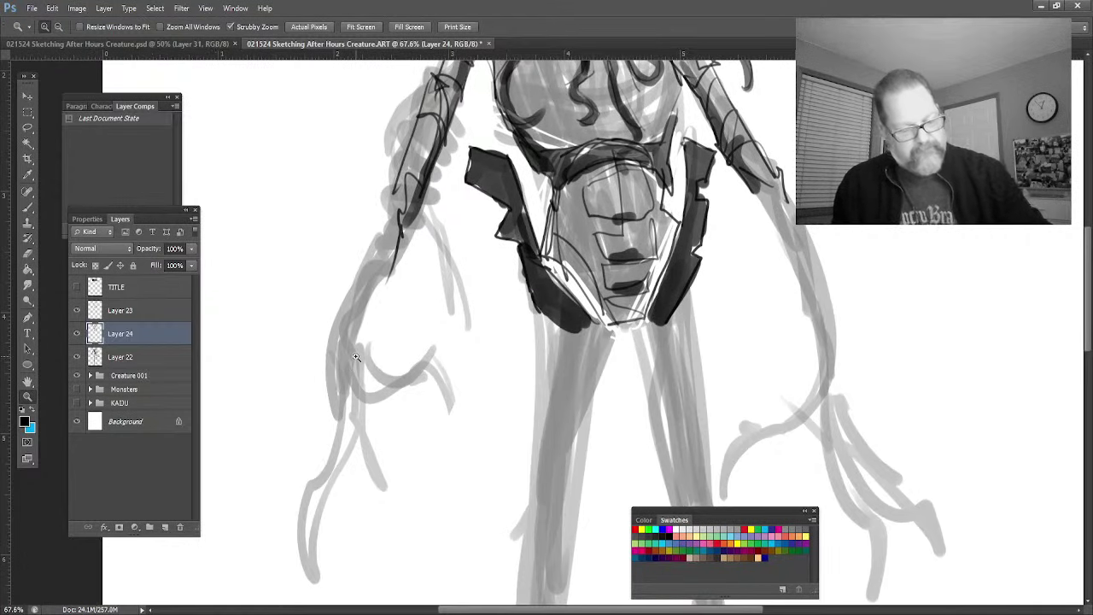
pyautogui.click(26, 211)
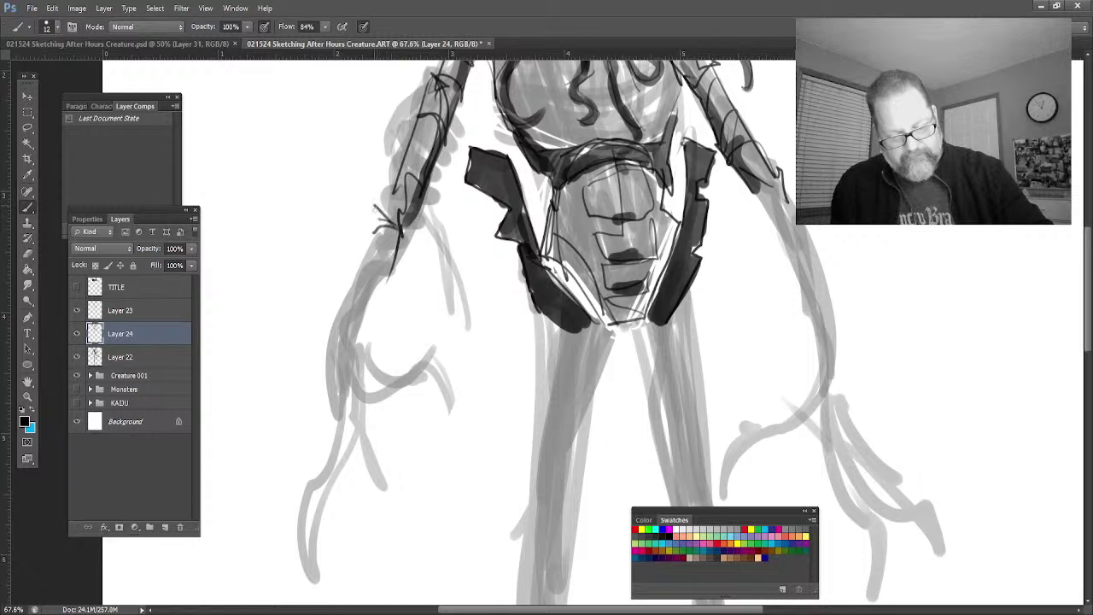
pyautogui.moveTo(368, 214); pyautogui.dragTo(366, 181)
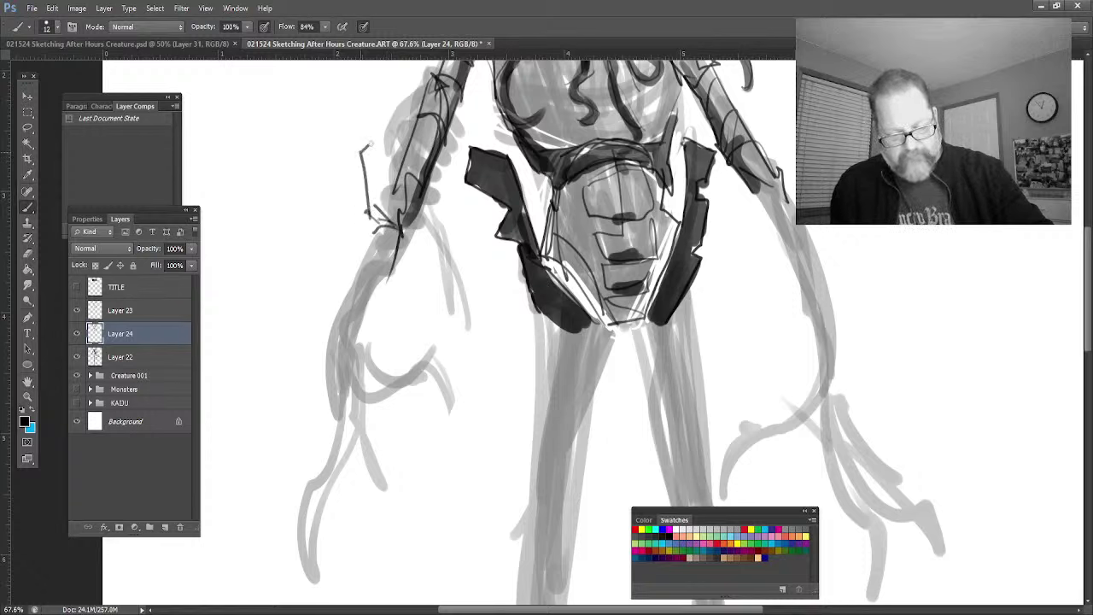
pyautogui.moveTo(371, 144)
pyautogui.mouseDown()
pyautogui.moveTo(369, 210)
pyautogui.moveTo(330, 215)
pyautogui.moveTo(316, 280)
pyautogui.mouseUp()
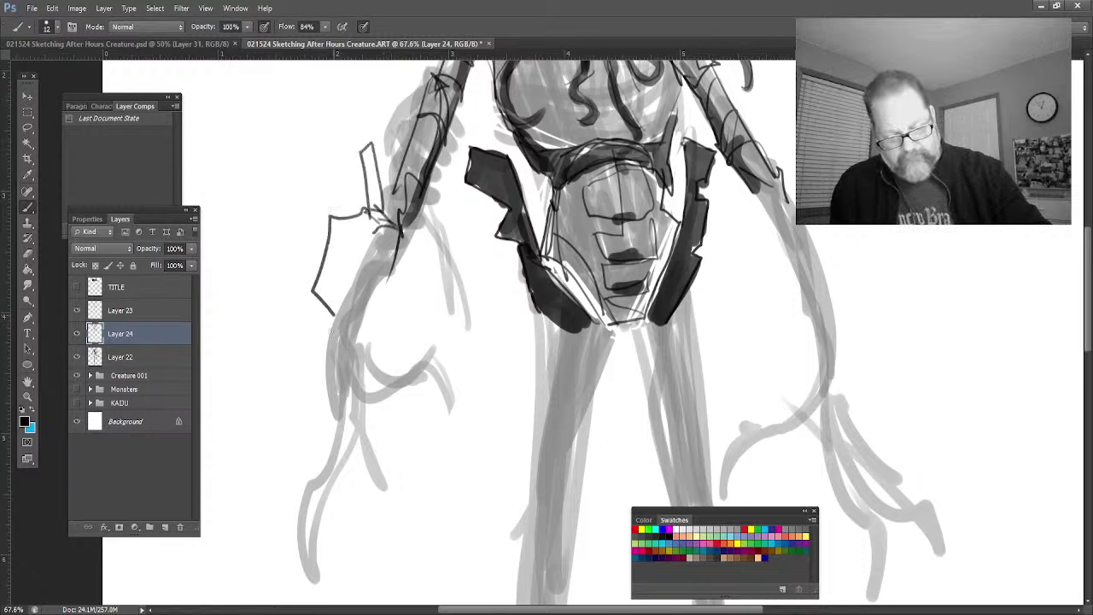
# Step: Outline the left hand over the grey sketch, with its wrist edges, hooked thumb and long clawed fingers
pyautogui.moveTo(333, 316); pyautogui.dragTo(329, 368)
pyautogui.moveTo(358, 327); pyautogui.dragTo(386, 370)
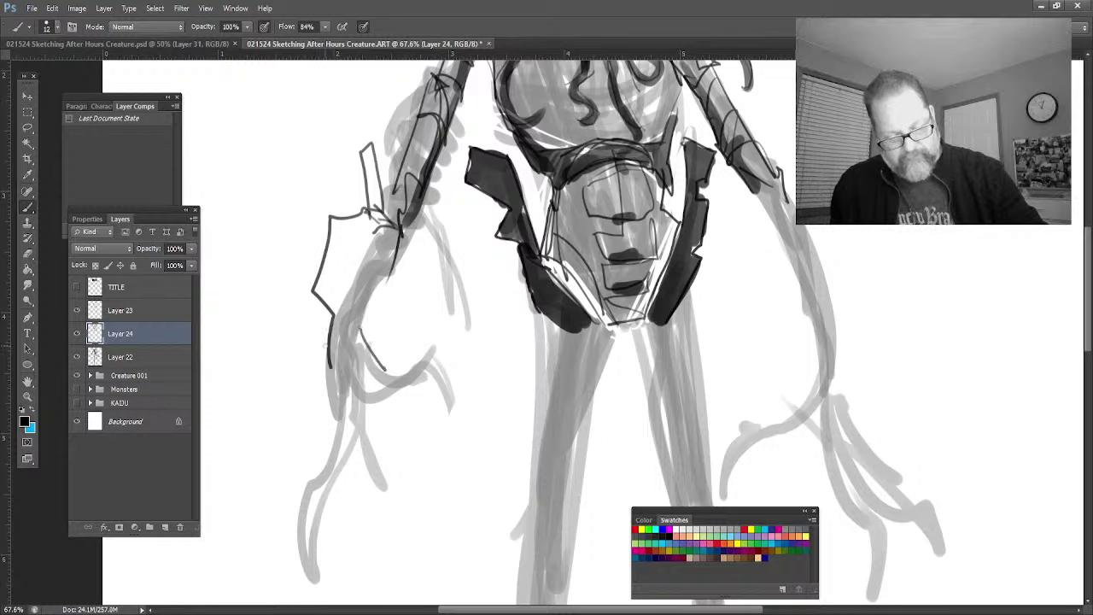
pyautogui.moveTo(326, 345)
pyautogui.mouseDown()
pyautogui.moveTo(337, 452)
pyautogui.moveTo(386, 371)
pyautogui.moveTo(429, 356)
pyautogui.moveTo(380, 393)
pyautogui.mouseUp()
pyautogui.moveTo(425, 362)
pyautogui.mouseDown()
pyautogui.moveTo(422, 375)
pyautogui.moveTo(462, 416)
pyautogui.moveTo(451, 440)
pyautogui.moveTo(425, 353)
pyautogui.mouseUp()
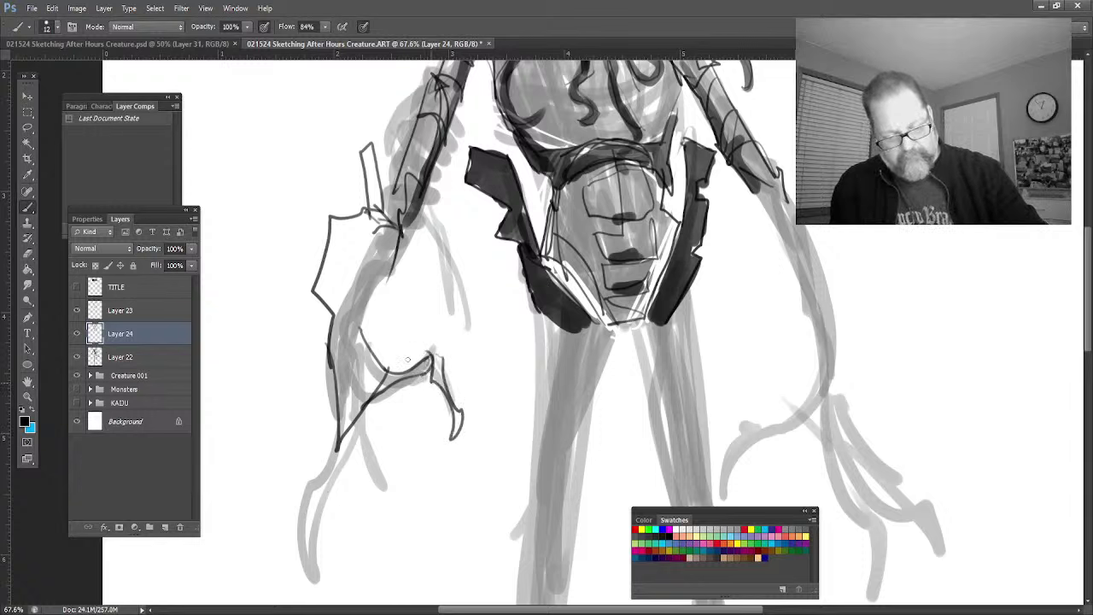
pyautogui.moveTo(359, 419)
pyautogui.mouseDown()
pyautogui.moveTo(306, 531)
pyautogui.moveTo(331, 494)
pyautogui.moveTo(340, 418)
pyautogui.moveTo(270, 554)
pyautogui.moveTo(331, 455)
pyautogui.moveTo(383, 492)
pyautogui.mouseUp()
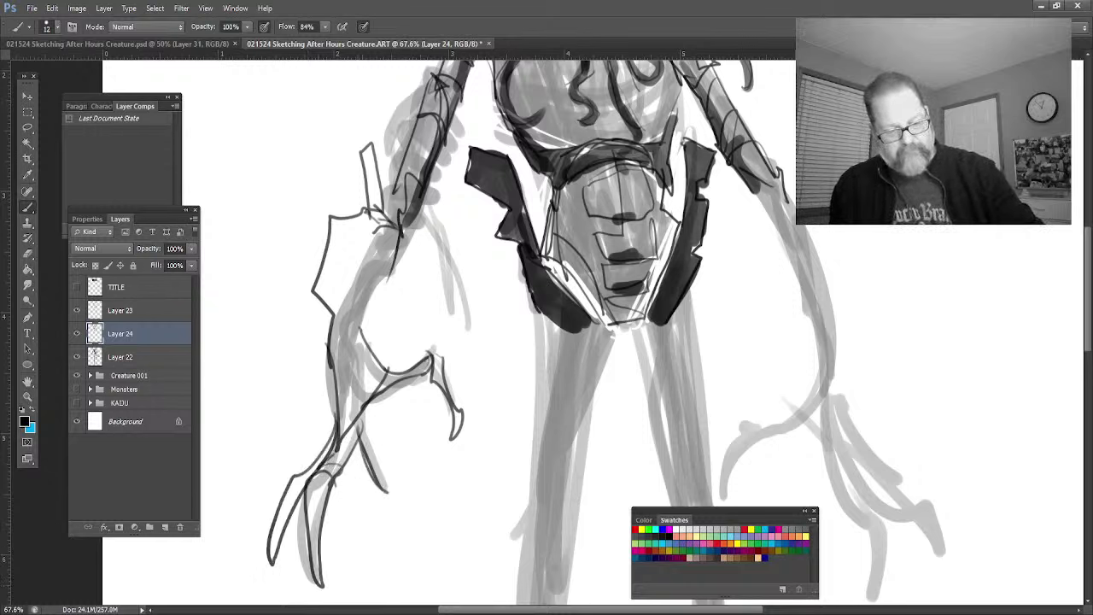
# Step: Draw the left forearm's inner contour from elbow to wrist and add short curved bands across it
pyautogui.moveTo(336, 318)
pyautogui.mouseDown()
pyautogui.moveTo(340, 402)
pyautogui.moveTo(379, 354)
pyautogui.moveTo(381, 405)
pyautogui.moveTo(364, 301)
pyautogui.moveTo(376, 216)
pyautogui.moveTo(339, 335)
pyautogui.mouseUp()
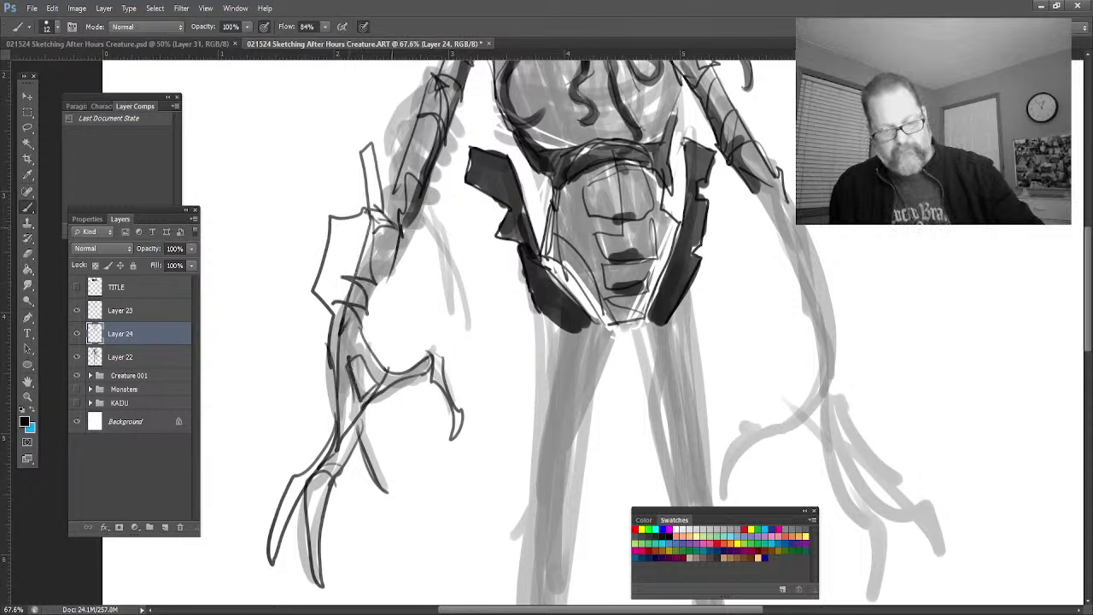
pyautogui.moveTo(400, 224)
pyautogui.mouseDown()
pyautogui.moveTo(357, 351)
pyautogui.moveTo(369, 333)
pyautogui.mouseUp()
pyautogui.moveTo(395, 247); pyautogui.dragTo(356, 353)
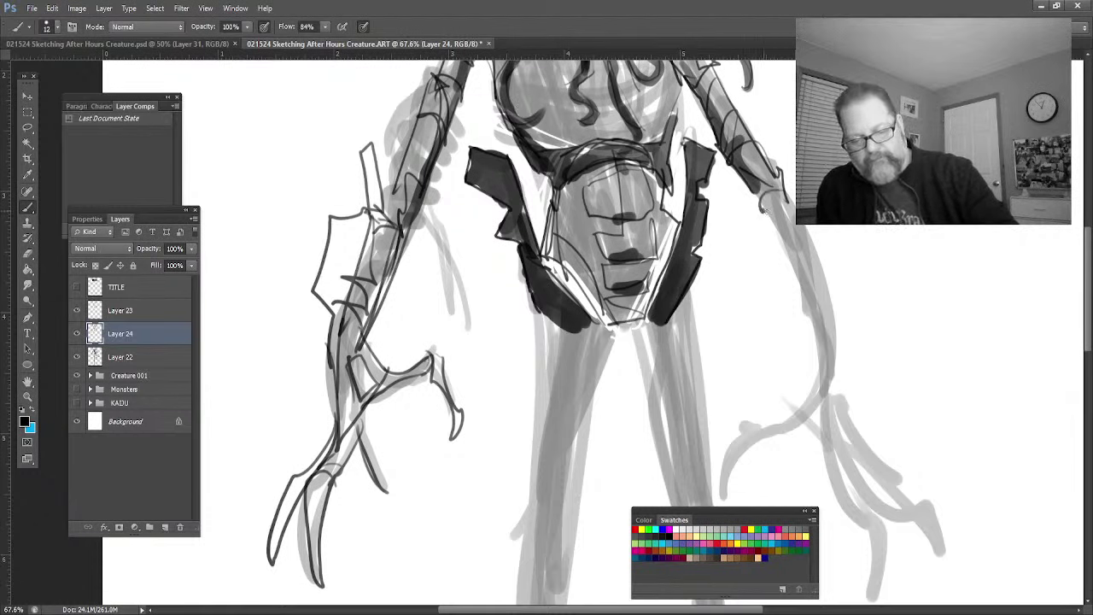
# Step: Outline both sides of the right forearm down to the wrist and add curved segment lines across it
pyautogui.moveTo(762, 199); pyautogui.dragTo(817, 363)
pyautogui.moveTo(812, 224); pyautogui.dragTo(840, 399)
pyautogui.moveTo(819, 275); pyautogui.dragTo(839, 342)
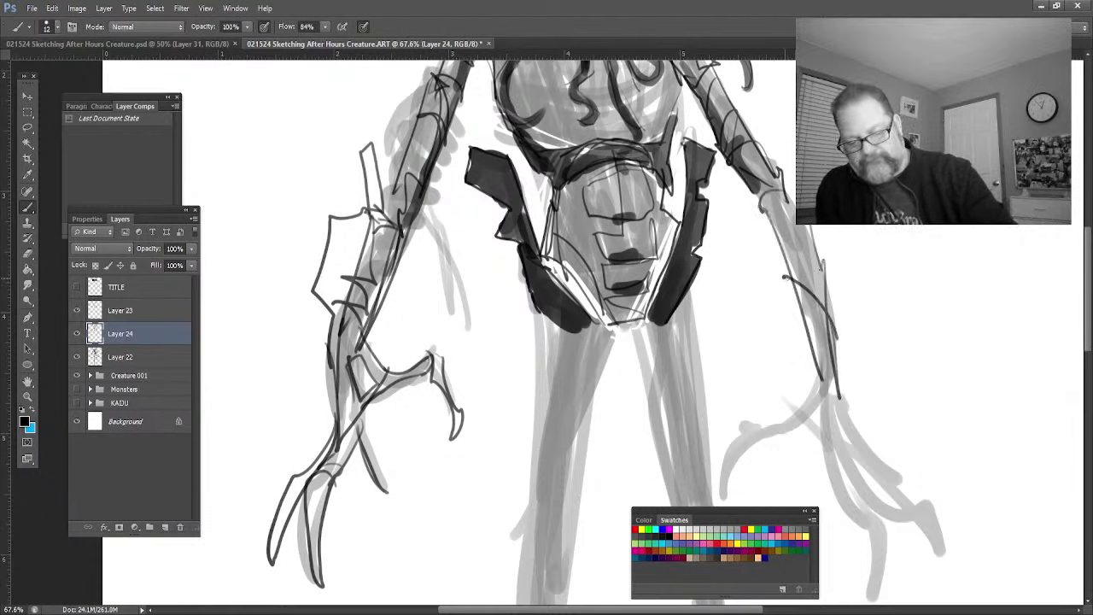
pyautogui.moveTo(784, 275); pyautogui.dragTo(822, 258)
pyautogui.moveTo(777, 233); pyautogui.dragTo(820, 214)
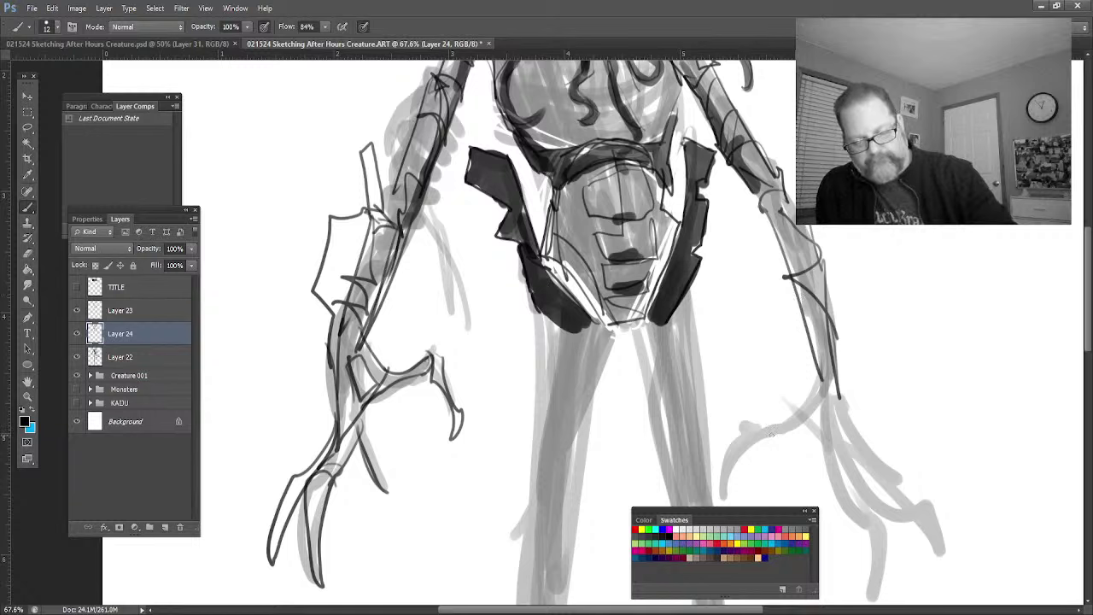
# Step: Outline the right hand with its angular palm, hooked thumb and long clawed fingers
pyautogui.moveTo(820, 383)
pyautogui.mouseDown()
pyautogui.moveTo(785, 437)
pyautogui.moveTo(844, 475)
pyautogui.mouseUp()
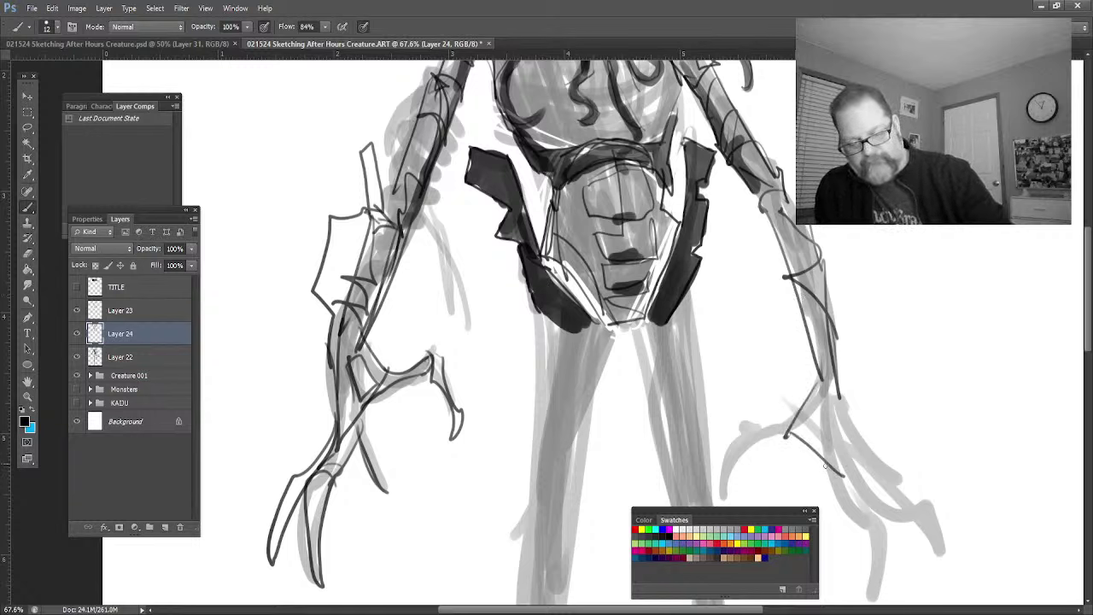
pyautogui.moveTo(793, 413)
pyautogui.mouseDown()
pyautogui.moveTo(752, 424)
pyautogui.moveTo(720, 505)
pyautogui.moveTo(778, 432)
pyautogui.moveTo(793, 434)
pyautogui.moveTo(857, 525)
pyautogui.moveTo(873, 598)
pyautogui.moveTo(893, 534)
pyautogui.moveTo(859, 523)
pyautogui.moveTo(855, 479)
pyautogui.moveTo(921, 520)
pyautogui.moveTo(944, 577)
pyautogui.moveTo(929, 505)
pyautogui.moveTo(870, 476)
pyautogui.mouseUp()
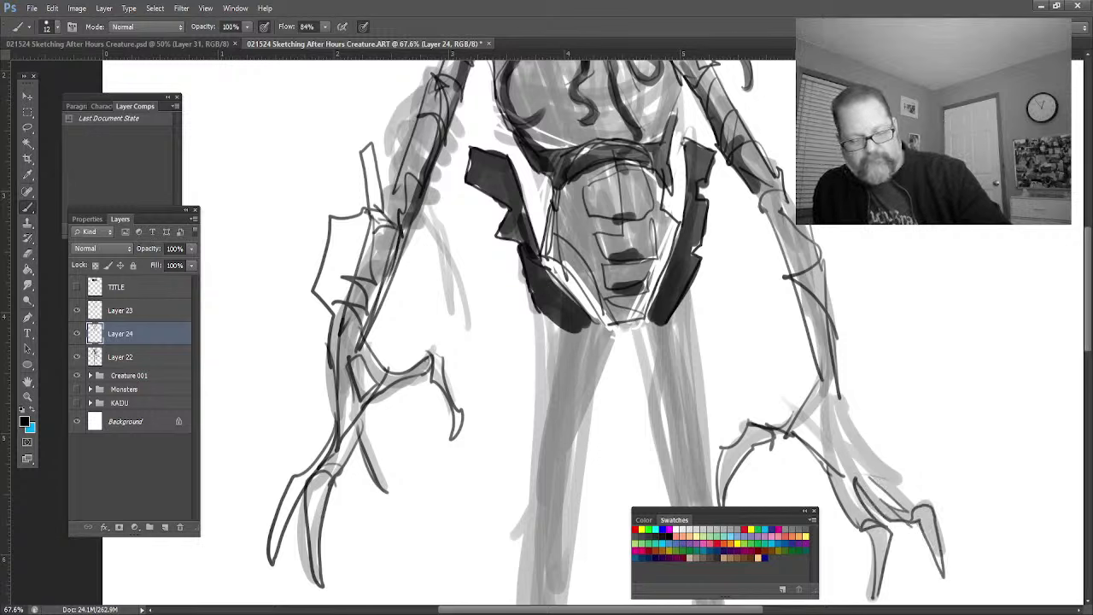
pyautogui.moveTo(912, 526)
pyautogui.mouseDown()
pyautogui.moveTo(906, 572)
pyautogui.moveTo(902, 516)
pyautogui.moveTo(828, 370)
pyautogui.moveTo(813, 441)
pyautogui.moveTo(834, 443)
pyautogui.mouseUp()
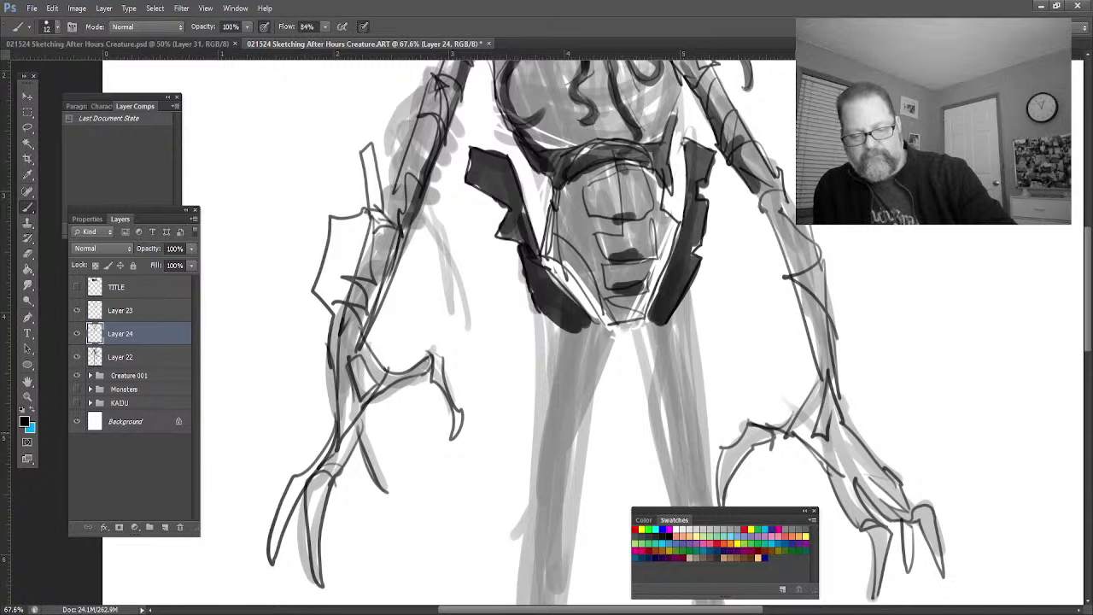
# Step: Draw a tall pointed fin on the right forearm's outer side and add ribs and spikes to the left forearm's fin
pyautogui.moveTo(837, 272); pyautogui.dragTo(841, 361)
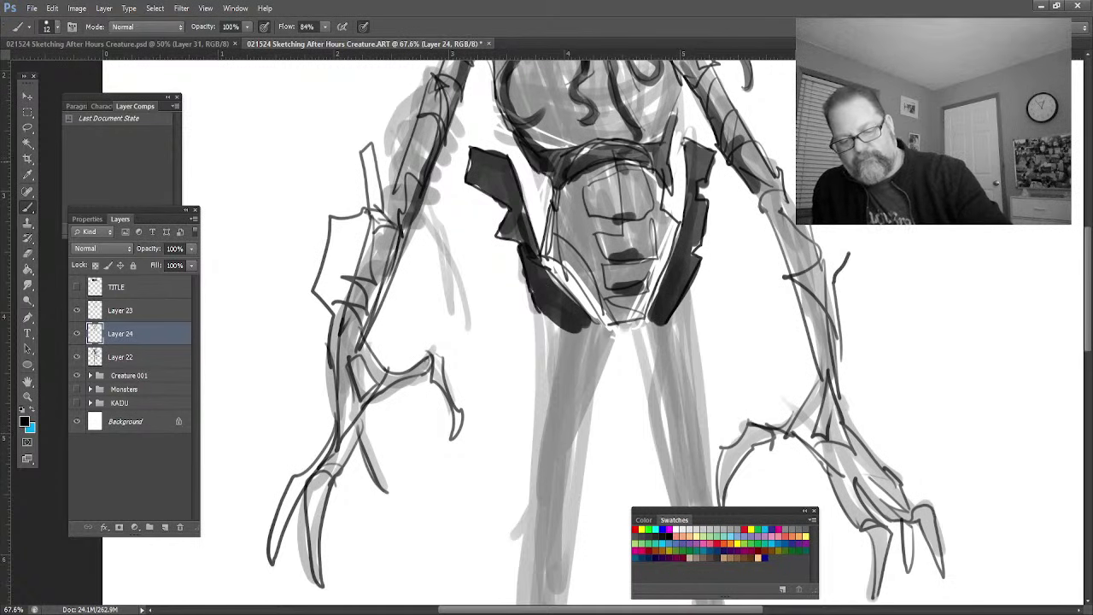
pyautogui.moveTo(844, 263); pyautogui.dragTo(834, 408)
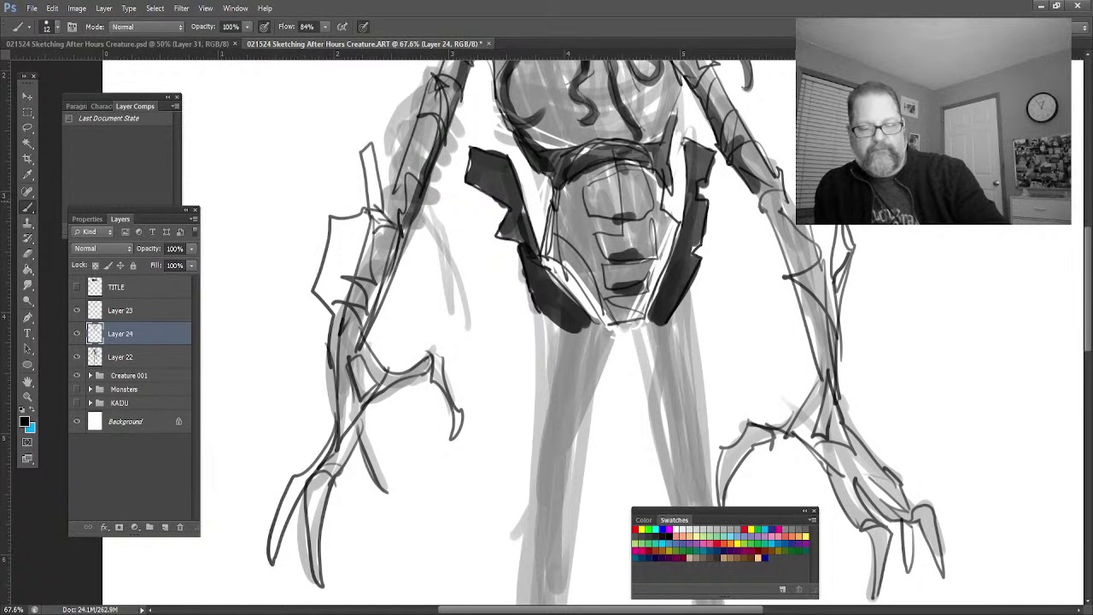
pyautogui.moveTo(360, 207); pyautogui.dragTo(331, 299)
pyautogui.moveTo(343, 240); pyautogui.dragTo(319, 323)
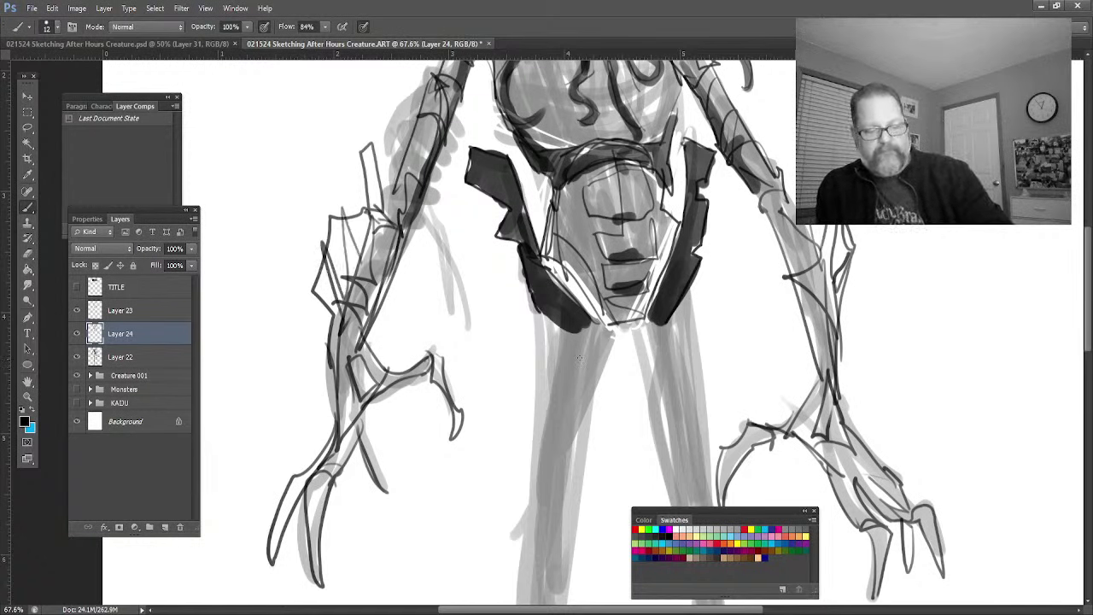
# Step: Outline the inner and outer edges of both thighs and add curved armour bands across them
pyautogui.moveTo(612, 336); pyautogui.dragTo(569, 484)
pyautogui.moveTo(612, 336); pyautogui.dragTo(545, 563)
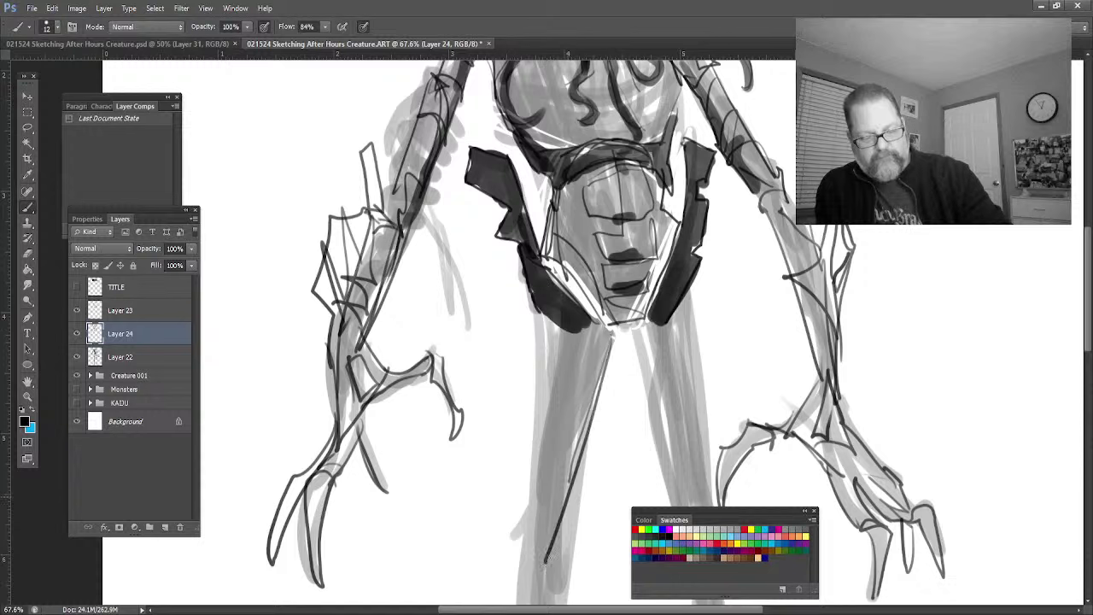
pyautogui.moveTo(531, 310); pyautogui.dragTo(526, 585)
pyautogui.moveTo(634, 332); pyautogui.dragTo(692, 505)
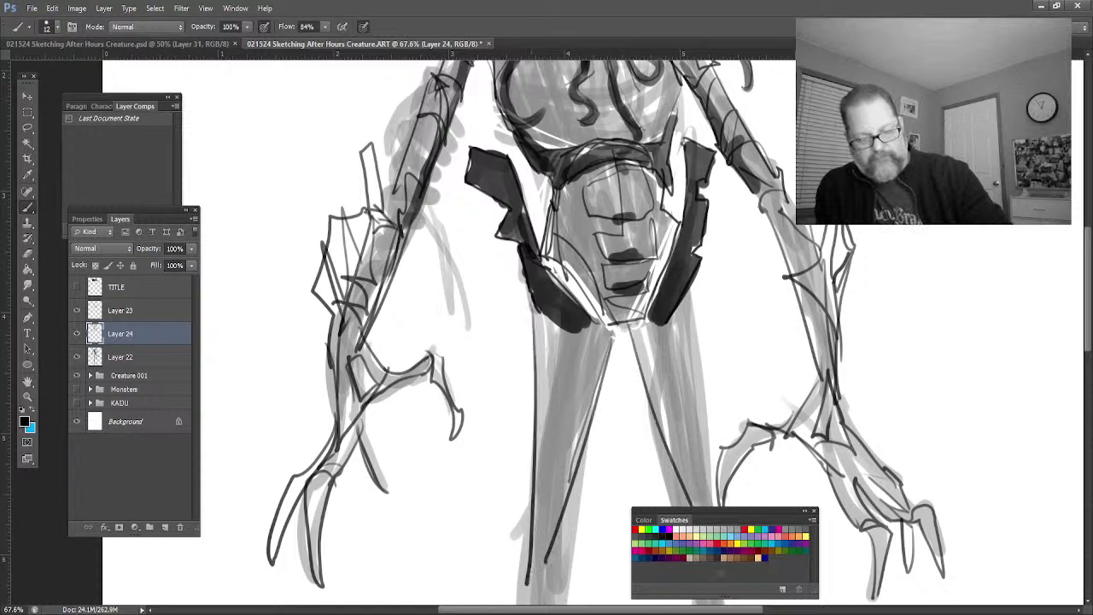
pyautogui.moveTo(687, 287)
pyautogui.mouseDown()
pyautogui.moveTo(717, 505)
pyautogui.moveTo(714, 488)
pyautogui.mouseUp()
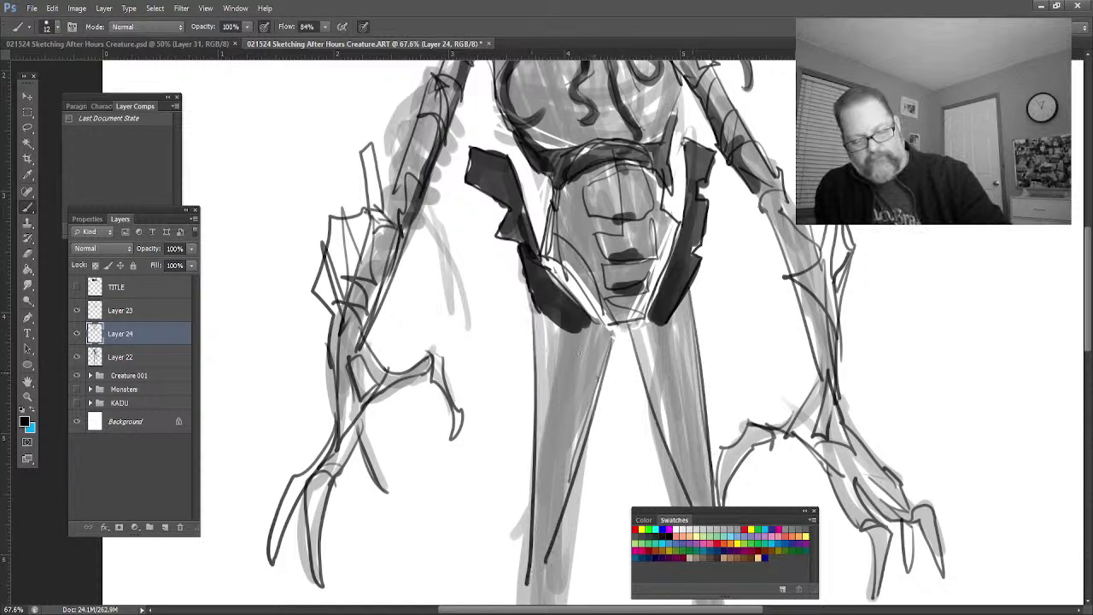
pyautogui.moveTo(523, 346)
pyautogui.mouseDown()
pyautogui.moveTo(599, 344)
pyautogui.moveTo(538, 451)
pyautogui.moveTo(538, 525)
pyautogui.mouseUp()
pyautogui.moveTo(663, 415)
pyautogui.mouseDown()
pyautogui.moveTo(712, 389)
pyautogui.moveTo(689, 506)
pyautogui.mouseUp()
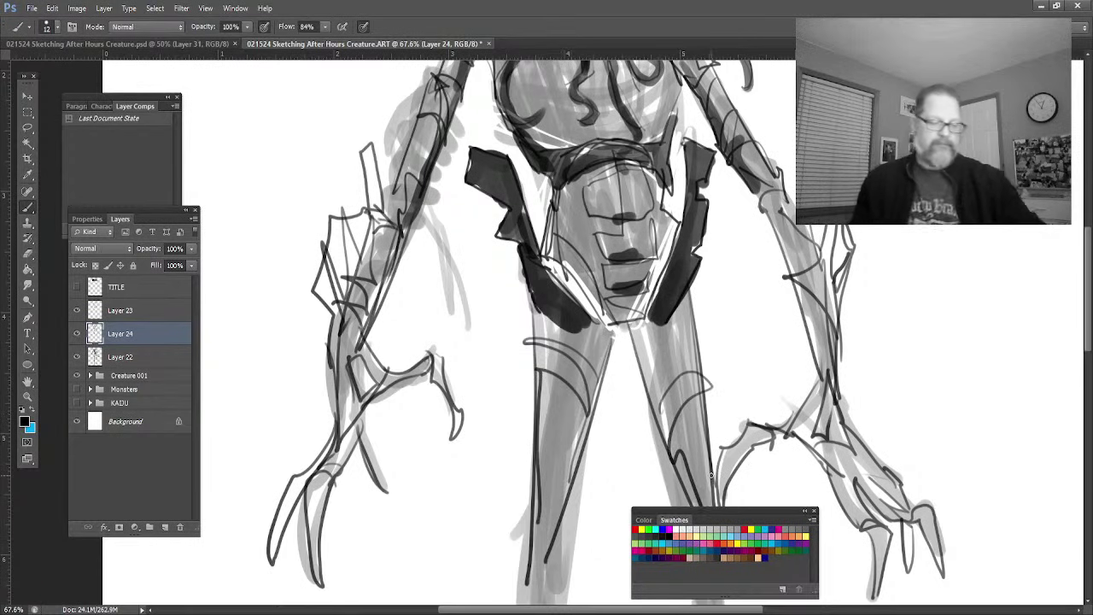
# Step: Outline the right leg from thigh through the knee joint down to the pointed lower end
pyautogui.click(28, 395)
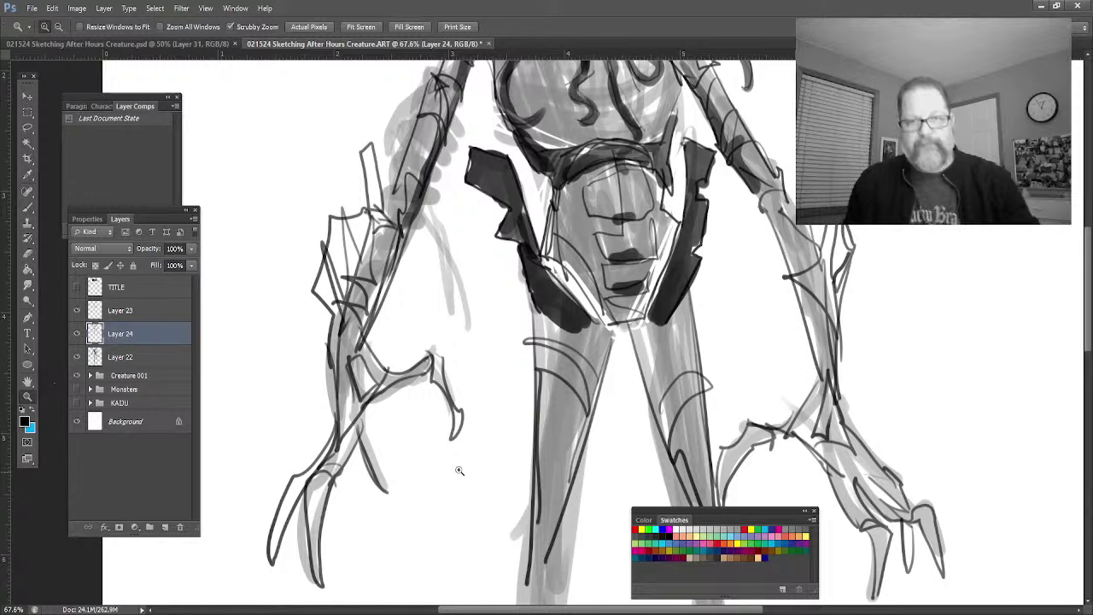
pyautogui.moveTo(460, 471)
pyautogui.mouseDown()
pyautogui.moveTo(376, 445)
pyautogui.moveTo(444, 385)
pyautogui.mouseUp()
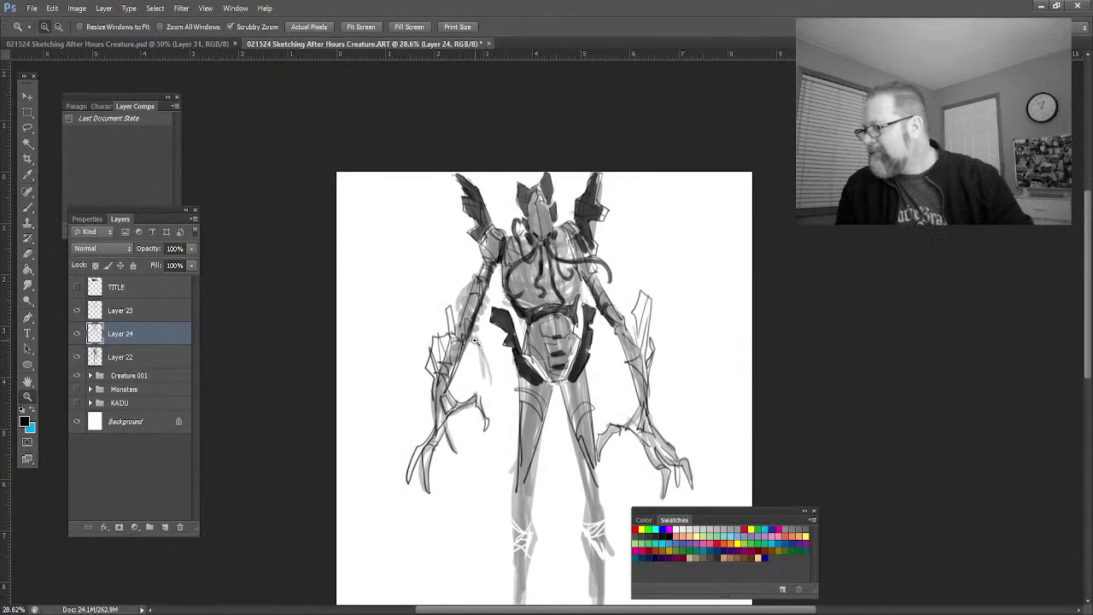
pyautogui.click(28, 381)
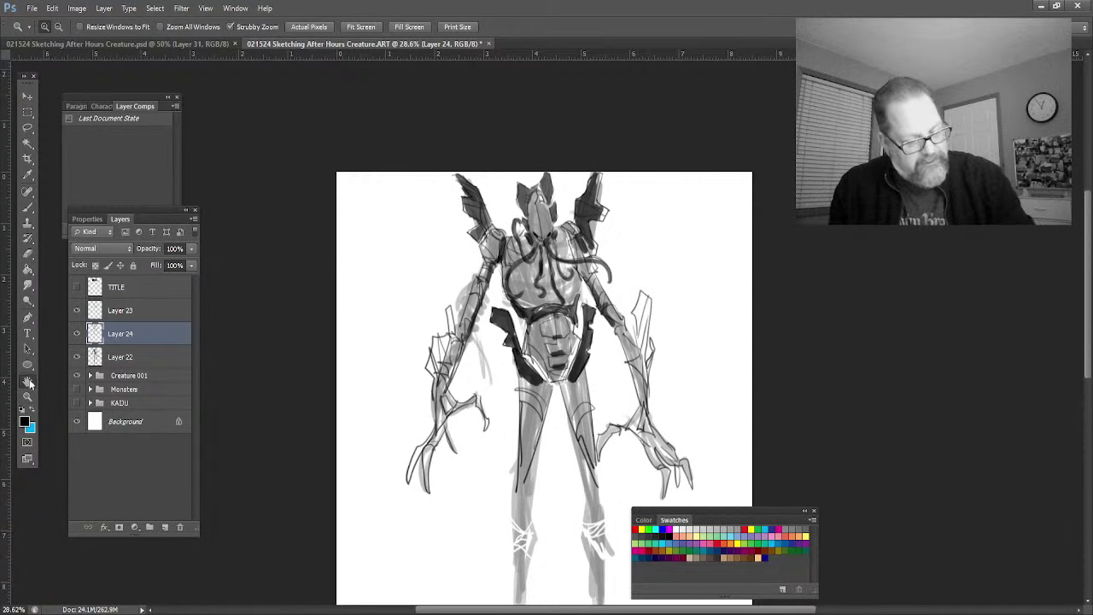
pyautogui.moveTo(435, 491); pyautogui.dragTo(380, 333)
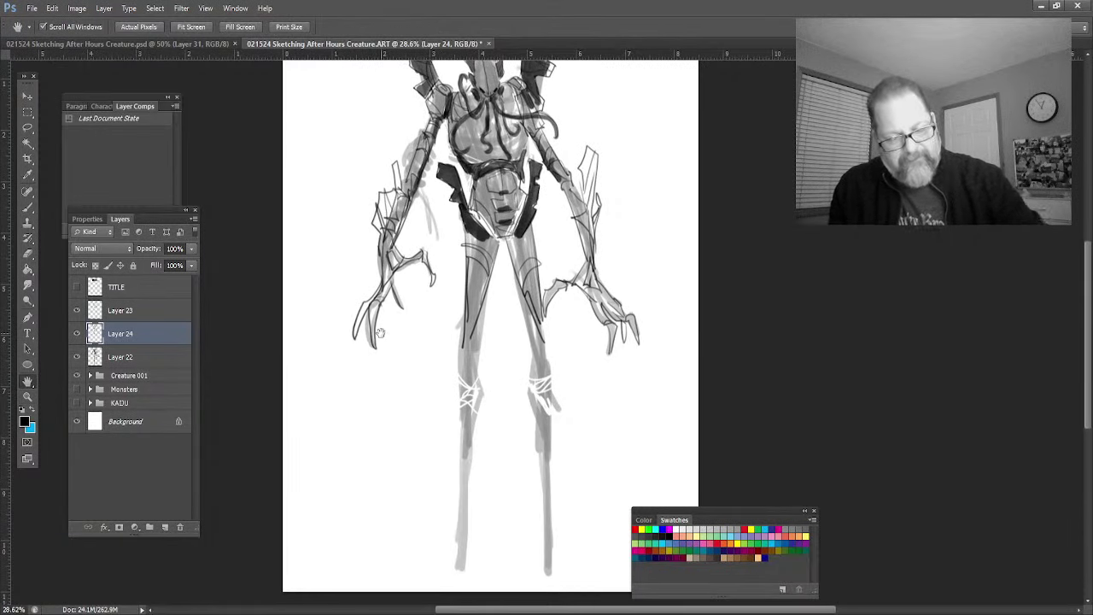
pyautogui.click(28, 208)
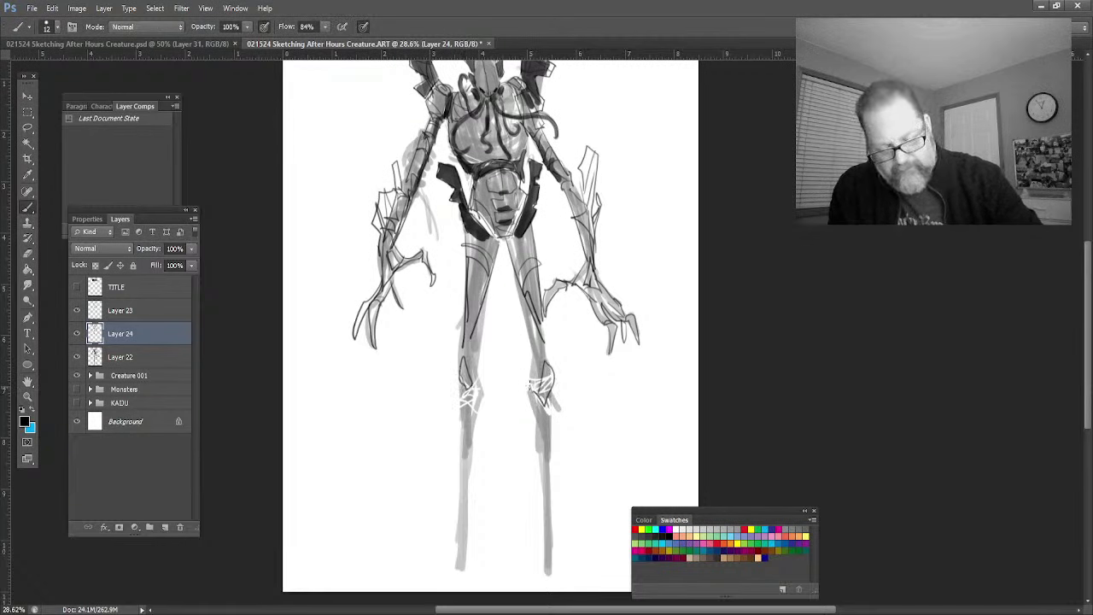
pyautogui.moveTo(537, 433); pyautogui.dragTo(546, 530)
pyautogui.moveTo(551, 579); pyautogui.dragTo(550, 427)
pyautogui.moveTo(538, 388)
pyautogui.mouseDown()
pyautogui.moveTo(517, 265)
pyautogui.moveTo(531, 241)
pyautogui.mouseUp()
pyautogui.moveTo(542, 431); pyautogui.dragTo(535, 398)
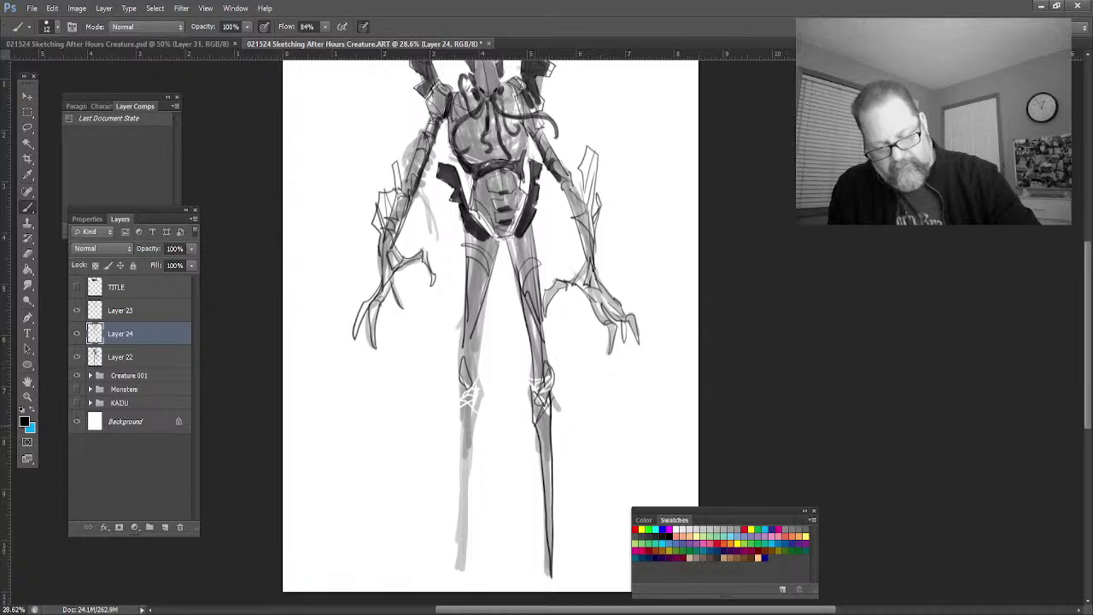
# Step: Outline the left leg's thigh, rounded knee joint and long tapering shin
pyautogui.moveTo(462, 287); pyautogui.dragTo(466, 402)
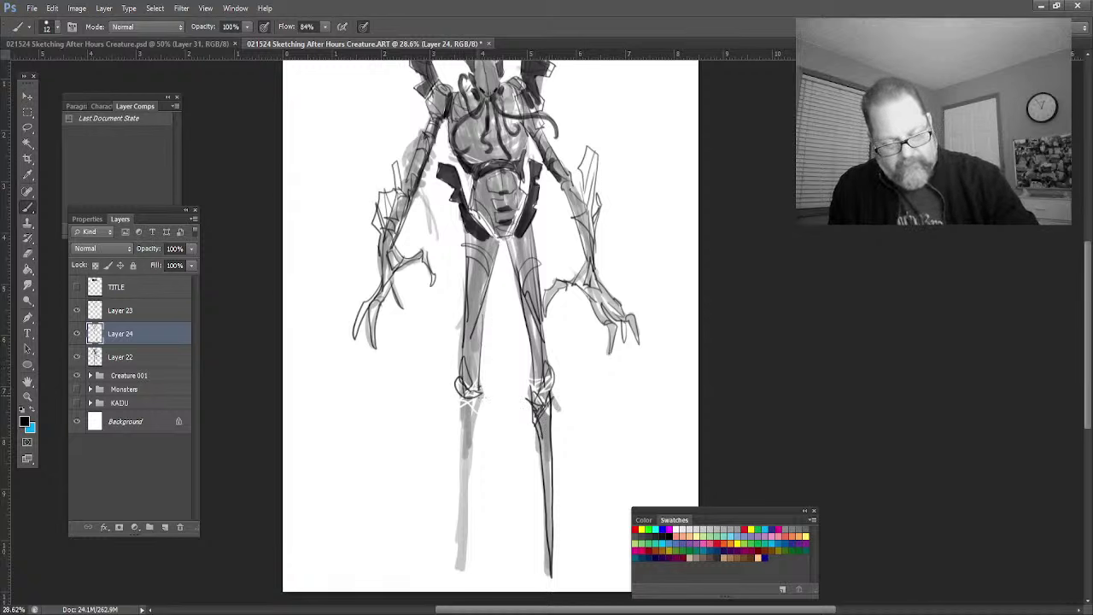
pyautogui.moveTo(462, 402); pyautogui.dragTo(465, 578)
pyautogui.moveTo(472, 437); pyautogui.dragTo(475, 532)
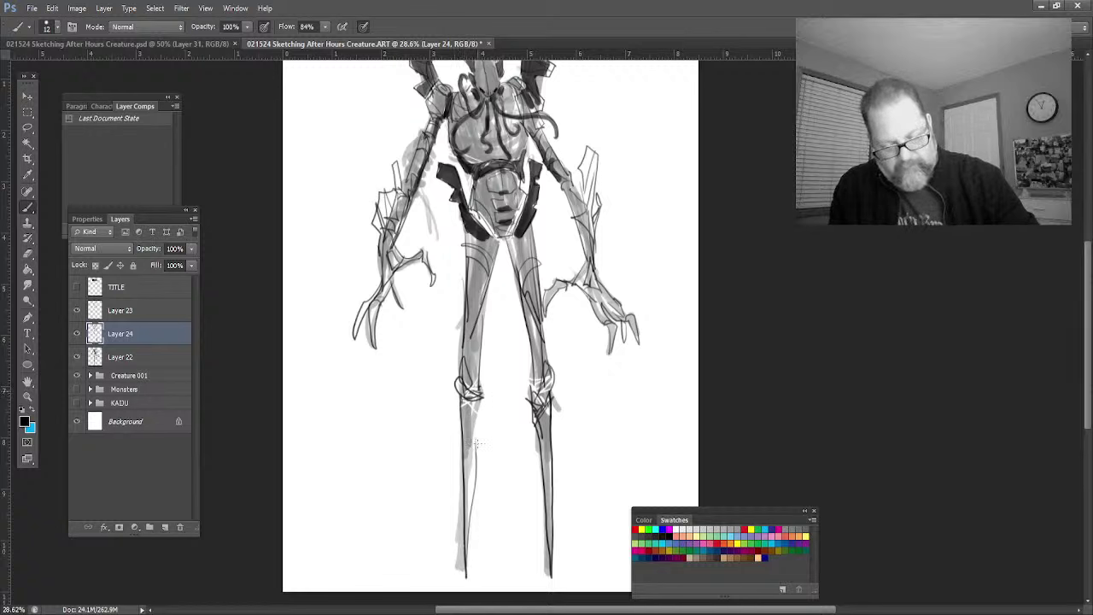
pyautogui.moveTo(474, 399); pyautogui.dragTo(478, 593)
pyautogui.moveTo(475, 369); pyautogui.dragTo(466, 578)
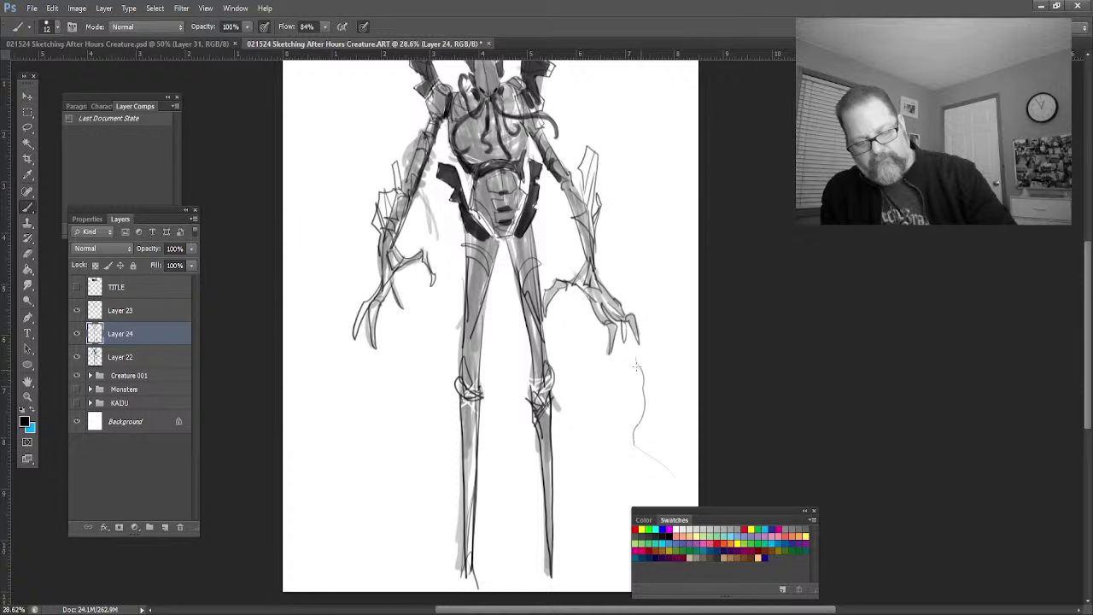
# Step: Sketch jagged background contours beside and between the legs, and frame the creature with tall side lines angling inward at the top
pyautogui.moveTo(636, 367)
pyautogui.mouseDown()
pyautogui.moveTo(631, 439)
pyautogui.moveTo(604, 497)
pyautogui.mouseUp()
pyautogui.moveTo(542, 527)
pyautogui.mouseDown()
pyautogui.moveTo(507, 497)
pyautogui.moveTo(497, 339)
pyautogui.mouseUp()
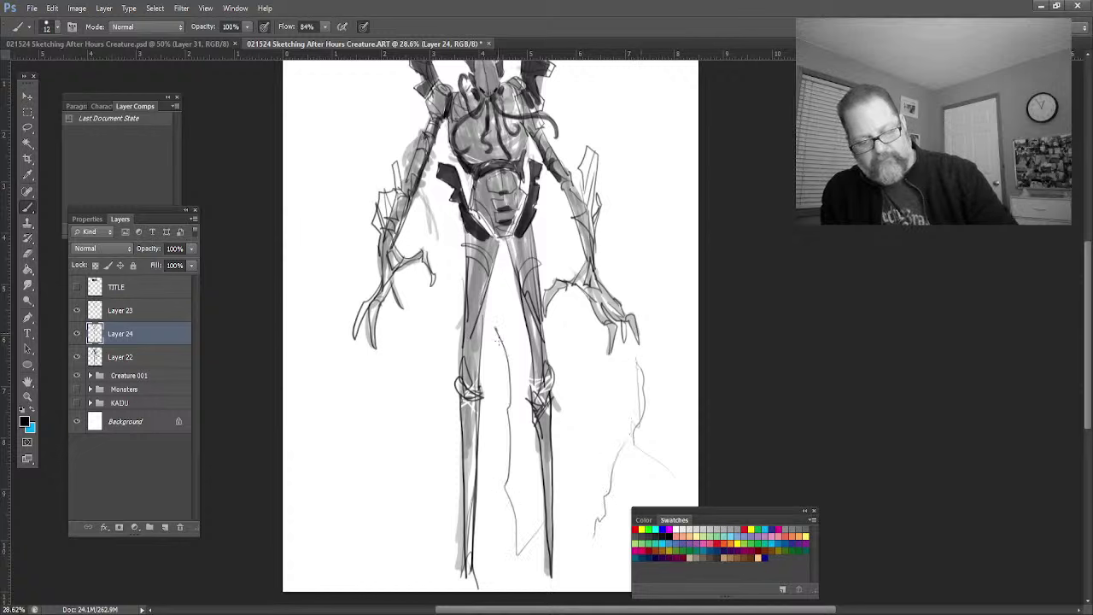
pyautogui.moveTo(498, 415)
pyautogui.mouseDown()
pyautogui.moveTo(494, 529)
pyautogui.moveTo(349, 338)
pyautogui.moveTo(380, 518)
pyautogui.moveTo(325, 470)
pyautogui.moveTo(323, 75)
pyautogui.mouseUp()
pyautogui.moveTo(663, 502); pyautogui.dragTo(660, 391)
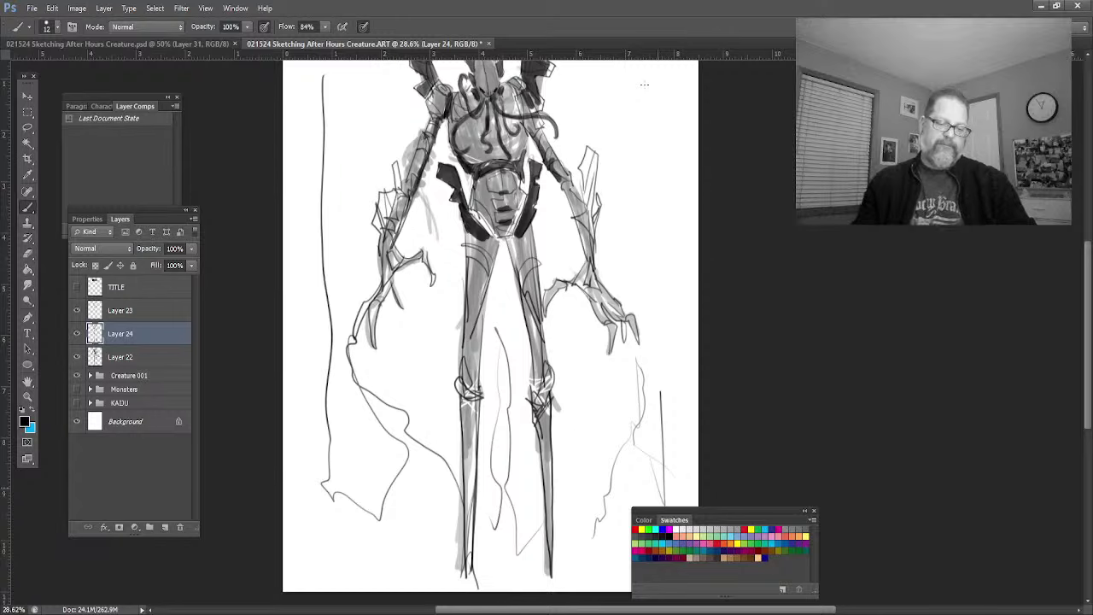
pyautogui.click(28, 397)
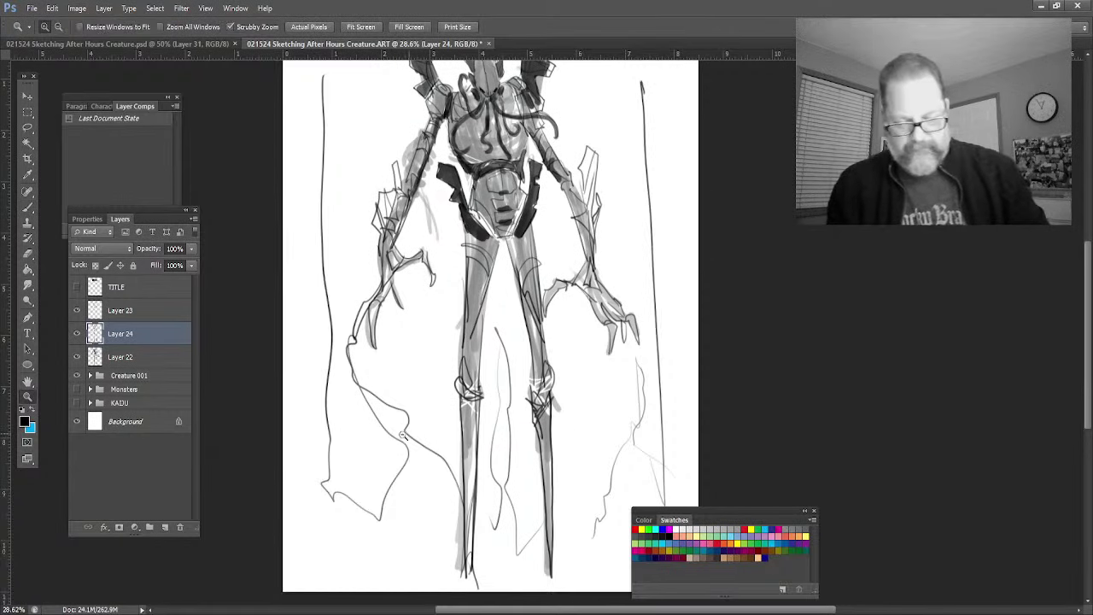
pyautogui.moveTo(404, 435)
pyautogui.mouseDown()
pyautogui.moveTo(386, 438)
pyautogui.moveTo(397, 441)
pyautogui.mouseUp()
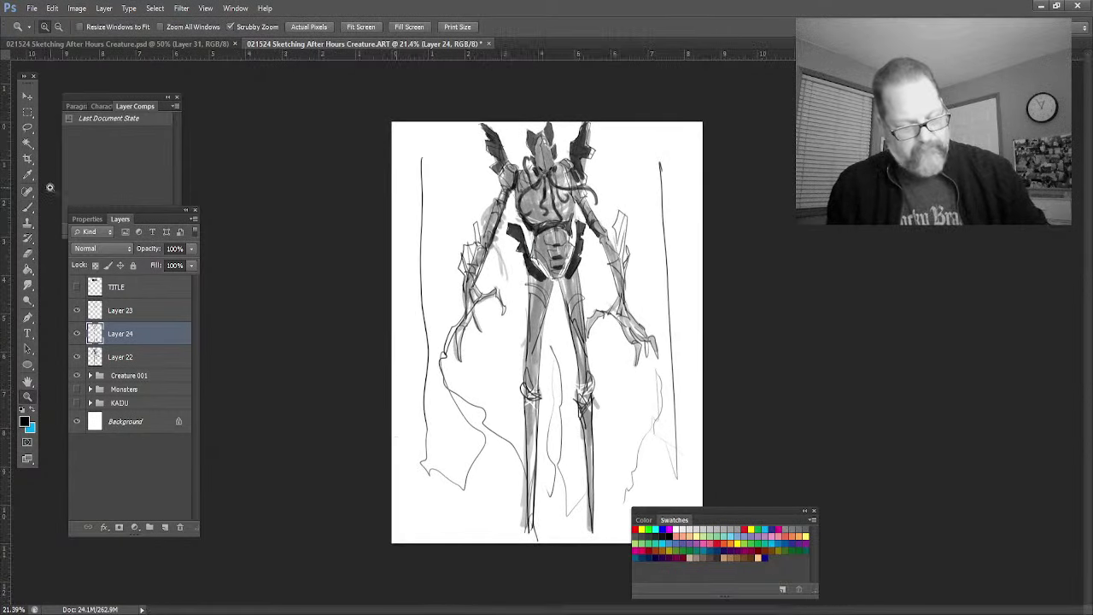
pyautogui.click(33, 208)
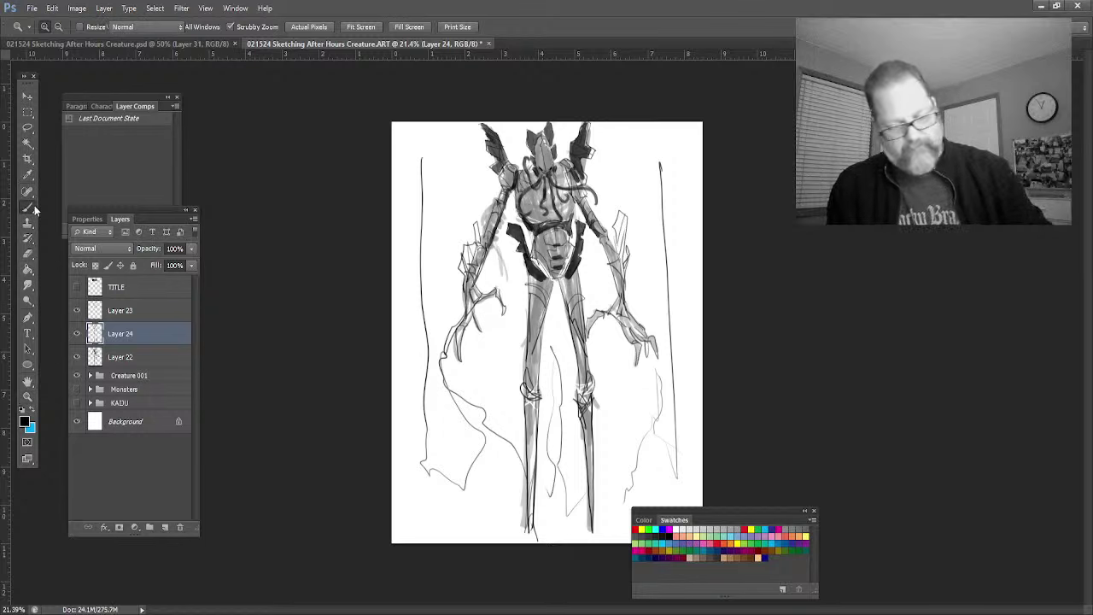
pyautogui.moveTo(595, 115)
pyautogui.mouseDown()
pyautogui.moveTo(659, 158)
pyautogui.moveTo(681, 483)
pyautogui.mouseUp()
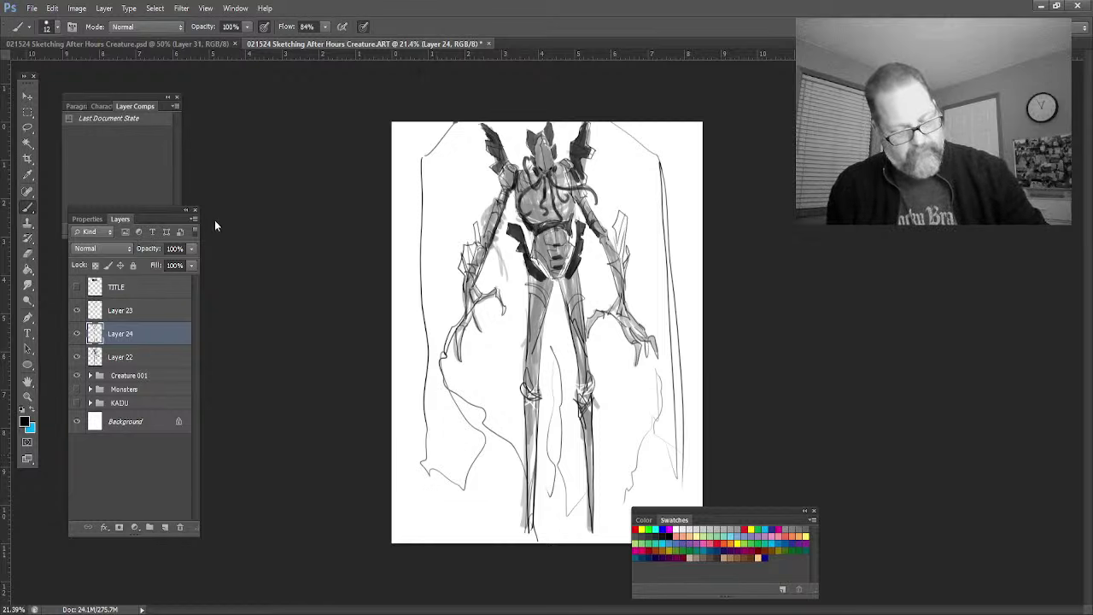
# Step: On a new layer, paint the background dark around the framed opening and fill the jagged shapes along the ground with a 106 px brush
pyautogui.hotkey('ctrl', 'shift', 'alt', 'n')
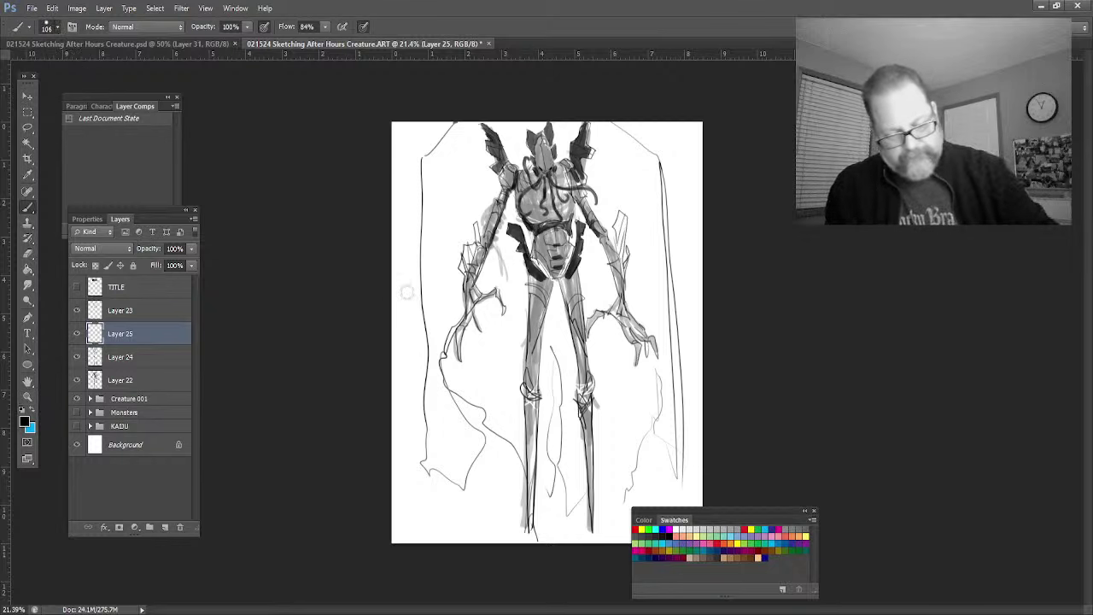
pyautogui.moveTo(414, 282)
pyautogui.mouseDown()
pyautogui.moveTo(406, 166)
pyautogui.moveTo(395, 286)
pyautogui.moveTo(393, 141)
pyautogui.moveTo(404, 128)
pyautogui.moveTo(428, 139)
pyautogui.moveTo(466, 118)
pyautogui.mouseUp()
pyautogui.moveTo(391, 208)
pyautogui.mouseDown()
pyautogui.moveTo(397, 181)
pyautogui.moveTo(422, 390)
pyautogui.moveTo(408, 315)
pyautogui.moveTo(398, 502)
pyautogui.moveTo(414, 384)
pyautogui.moveTo(417, 456)
pyautogui.moveTo(422, 440)
pyautogui.moveTo(436, 498)
pyautogui.moveTo(461, 500)
pyautogui.moveTo(453, 540)
pyautogui.moveTo(401, 478)
pyautogui.moveTo(484, 513)
pyautogui.moveTo(521, 478)
pyautogui.moveTo(519, 530)
pyautogui.moveTo(515, 453)
pyautogui.moveTo(504, 440)
pyautogui.moveTo(470, 489)
pyautogui.moveTo(482, 453)
pyautogui.moveTo(445, 388)
pyautogui.moveTo(494, 465)
pyautogui.mouseUp()
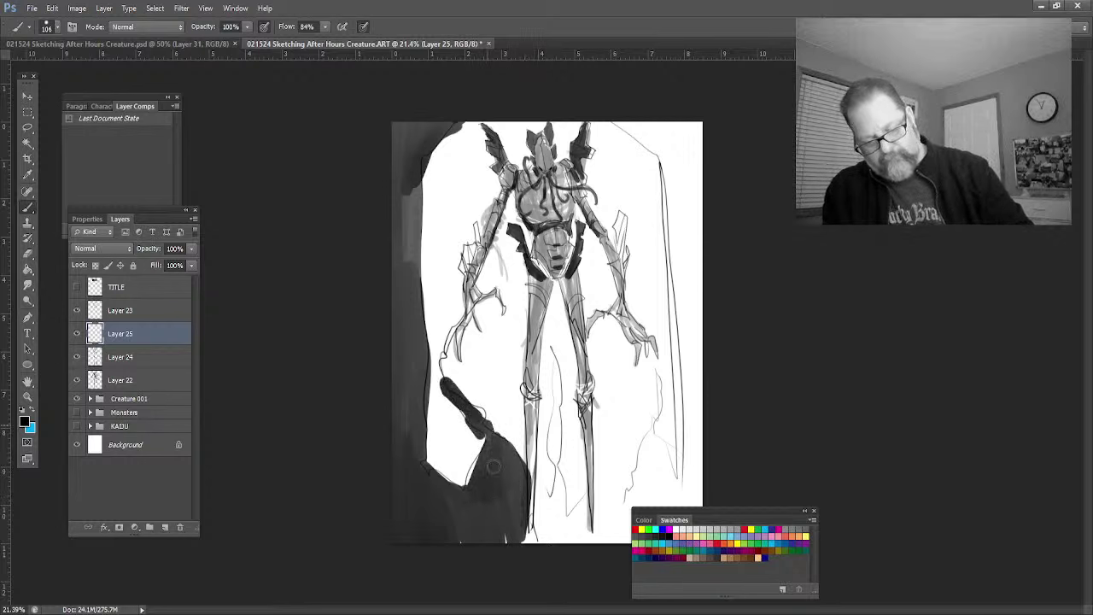
pyautogui.moveTo(559, 354)
pyautogui.mouseDown()
pyautogui.moveTo(564, 487)
pyautogui.moveTo(552, 525)
pyautogui.moveTo(518, 542)
pyautogui.moveTo(556, 543)
pyautogui.moveTo(574, 506)
pyautogui.moveTo(587, 512)
pyautogui.moveTo(584, 540)
pyautogui.moveTo(560, 539)
pyautogui.moveTo(629, 517)
pyautogui.moveTo(632, 427)
pyautogui.moveTo(619, 521)
pyautogui.moveTo(598, 543)
pyautogui.moveTo(596, 525)
pyautogui.mouseUp()
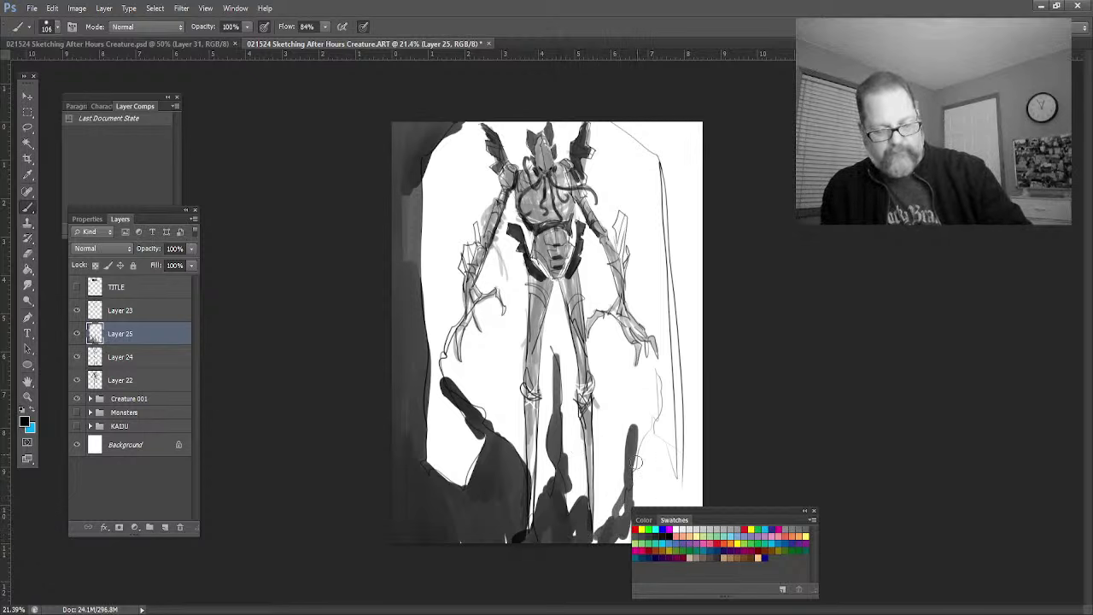
pyautogui.moveTo(637, 466)
pyautogui.mouseDown()
pyautogui.moveTo(664, 401)
pyautogui.moveTo(662, 478)
pyautogui.moveTo(639, 465)
pyautogui.moveTo(654, 401)
pyautogui.moveTo(614, 523)
pyautogui.moveTo(654, 500)
pyautogui.moveTo(682, 427)
pyautogui.moveTo(696, 513)
pyautogui.moveTo(665, 537)
pyautogui.moveTo(649, 529)
pyautogui.moveTo(692, 400)
pyautogui.moveTo(680, 284)
pyautogui.moveTo(681, 432)
pyautogui.moveTo(691, 424)
pyautogui.mouseUp()
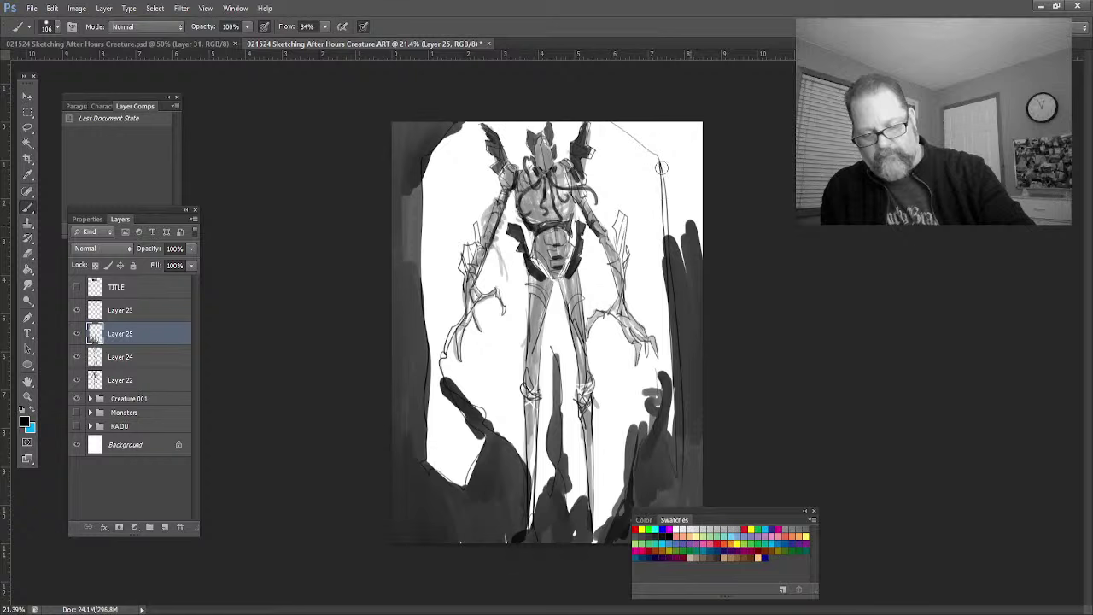
pyautogui.moveTo(666, 182)
pyautogui.mouseDown()
pyautogui.moveTo(677, 256)
pyautogui.moveTo(659, 141)
pyautogui.moveTo(675, 269)
pyautogui.moveTo(666, 160)
pyautogui.moveTo(685, 224)
pyautogui.moveTo(695, 128)
pyautogui.moveTo(694, 244)
pyautogui.moveTo(663, 163)
pyautogui.moveTo(619, 116)
pyautogui.moveTo(676, 277)
pyautogui.moveTo(644, 109)
pyautogui.moveTo(696, 369)
pyautogui.mouseUp()
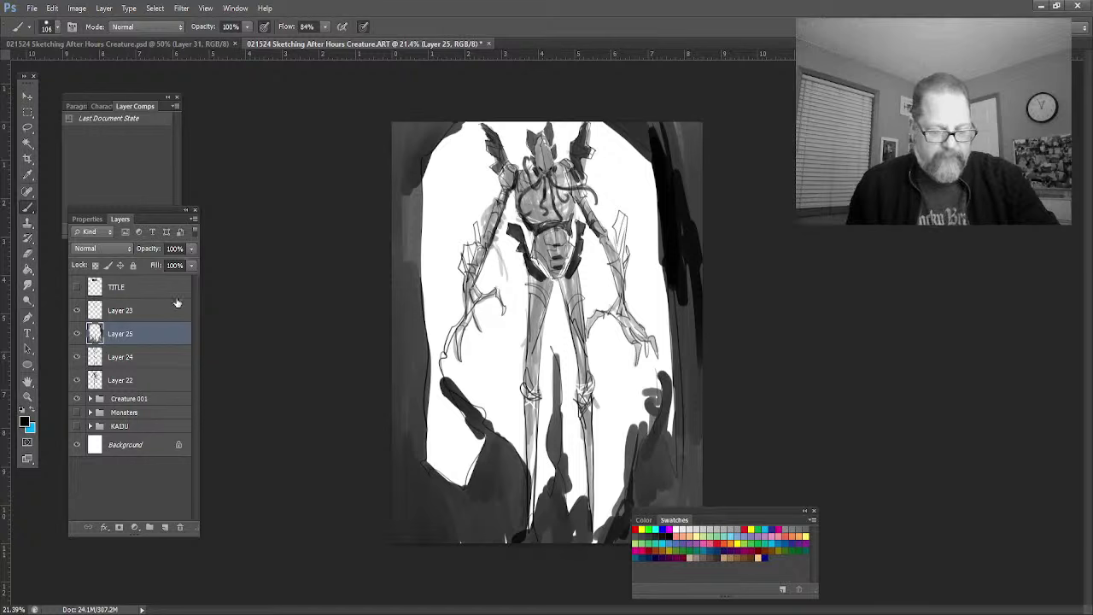
# Step: Set the dark background layer's opacity to 65% and save the document
pyautogui.press('Return')
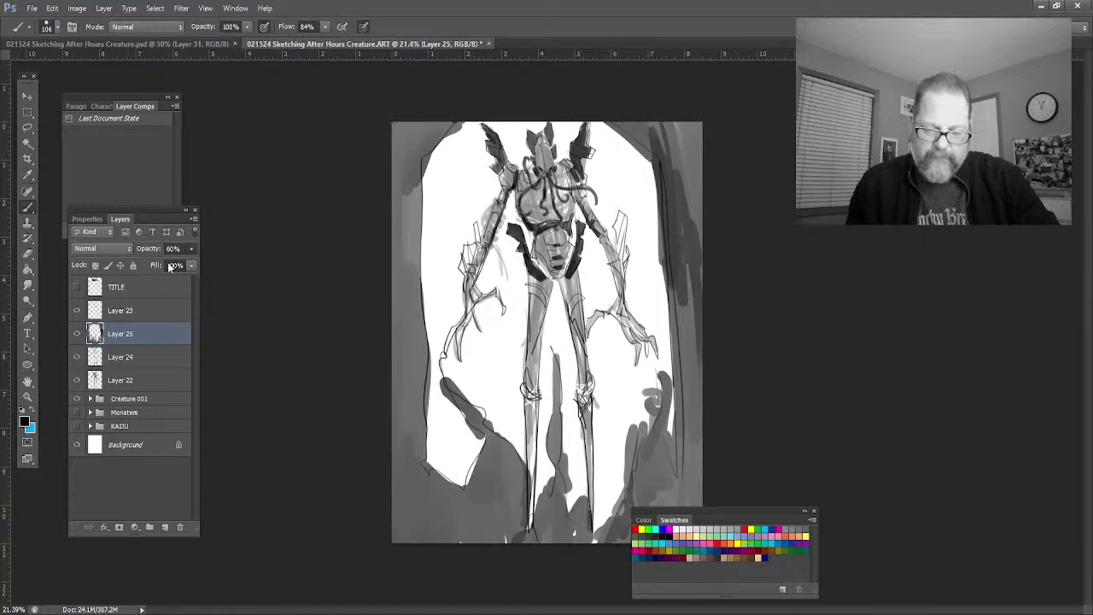
pyautogui.write('100')
pyautogui.press('Return')
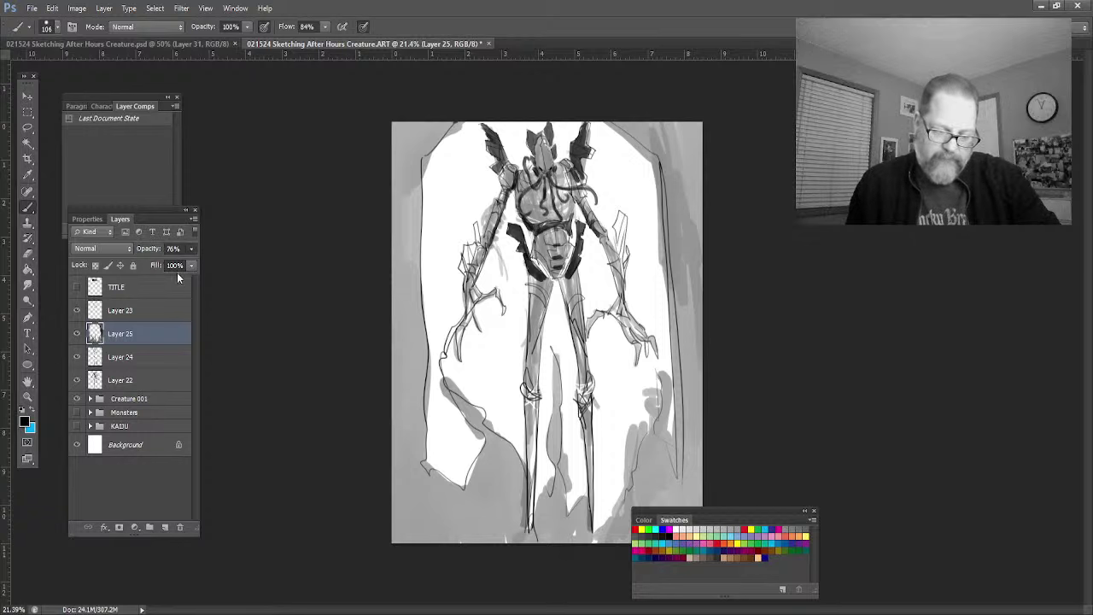
pyautogui.write('65')
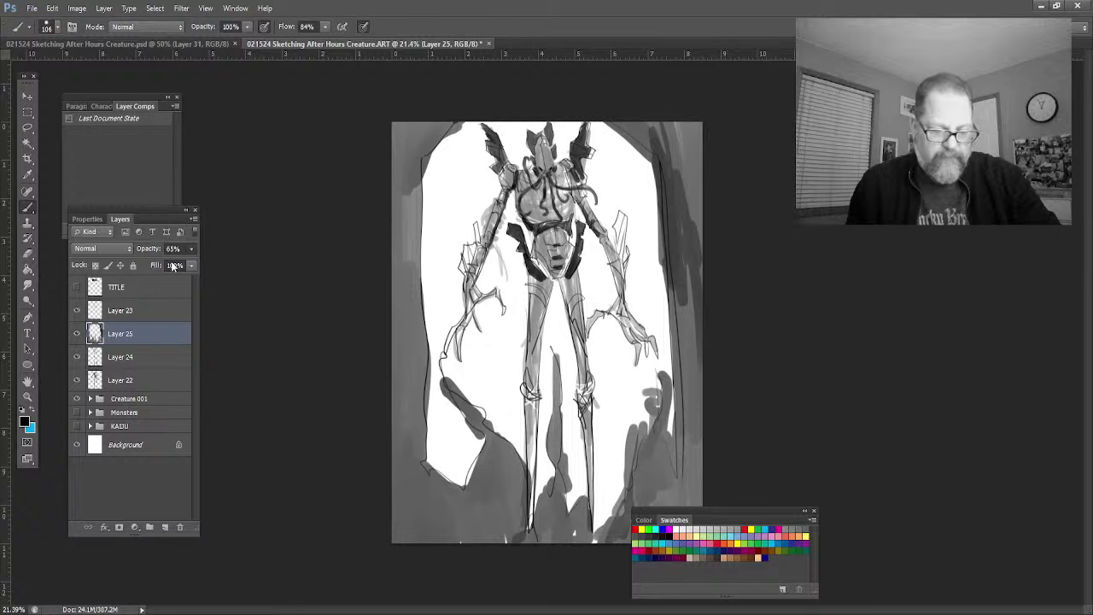
pyautogui.press('Return')
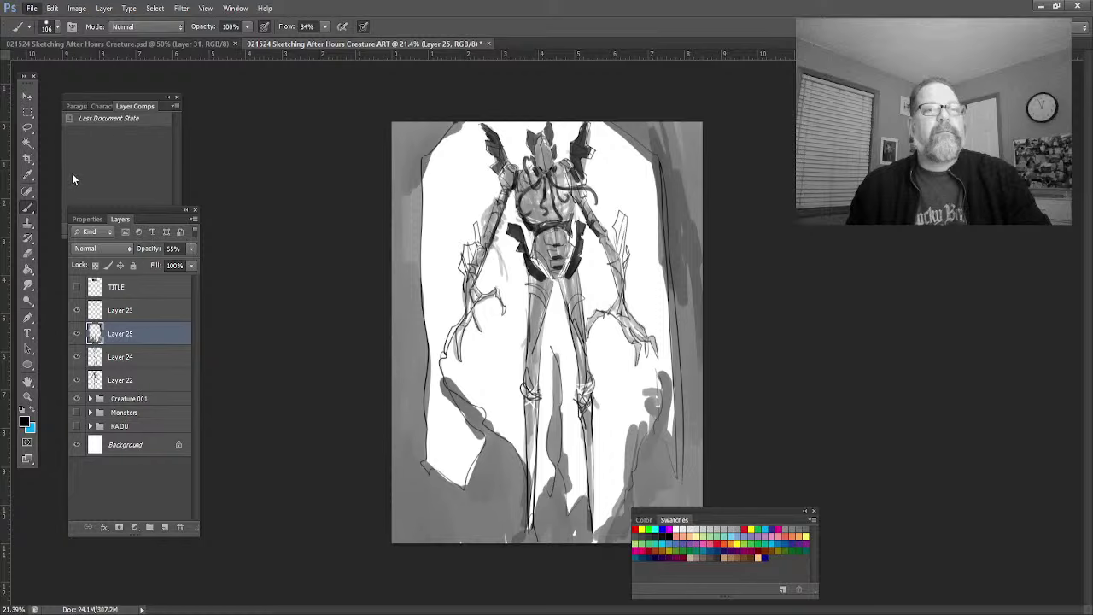
pyautogui.hotkey('ctrl', 's')
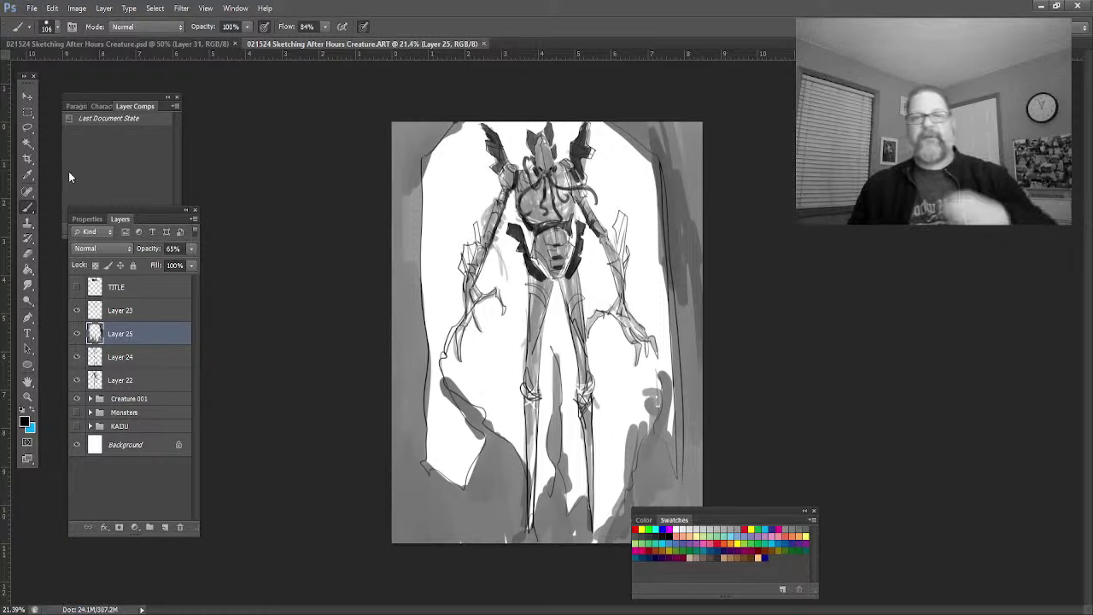
# Step: Group the layers from Layer 22 up to Layer 23 into a group named Creature 002
pyautogui.click(106, 384)
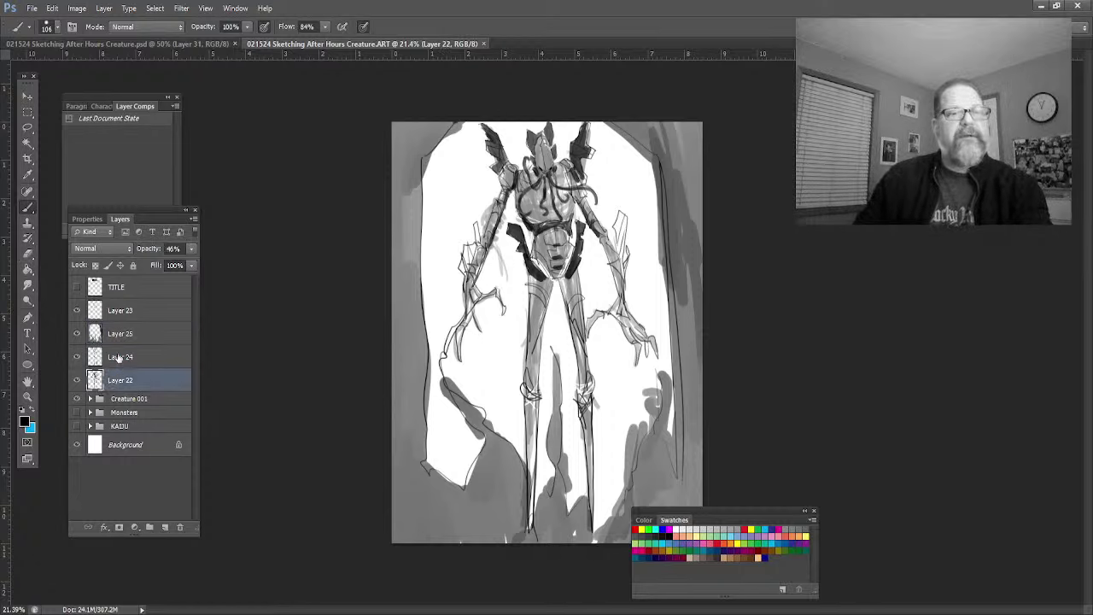
pyautogui.keyDown('shift'); pyautogui.click(111, 312); pyautogui.keyUp('shift')
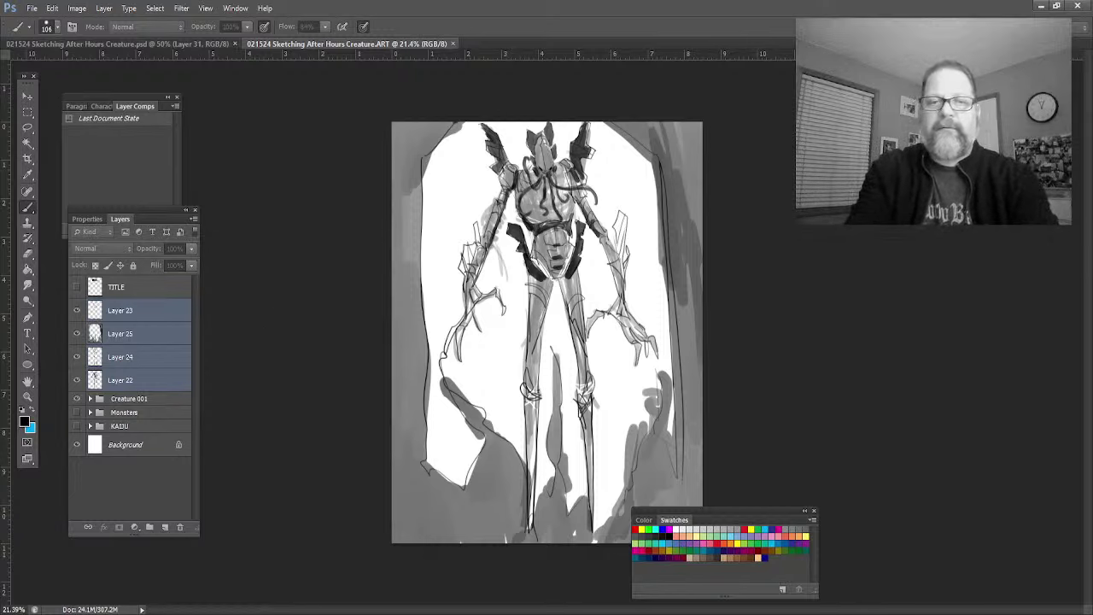
pyautogui.hotkey('ctrl', 'g')
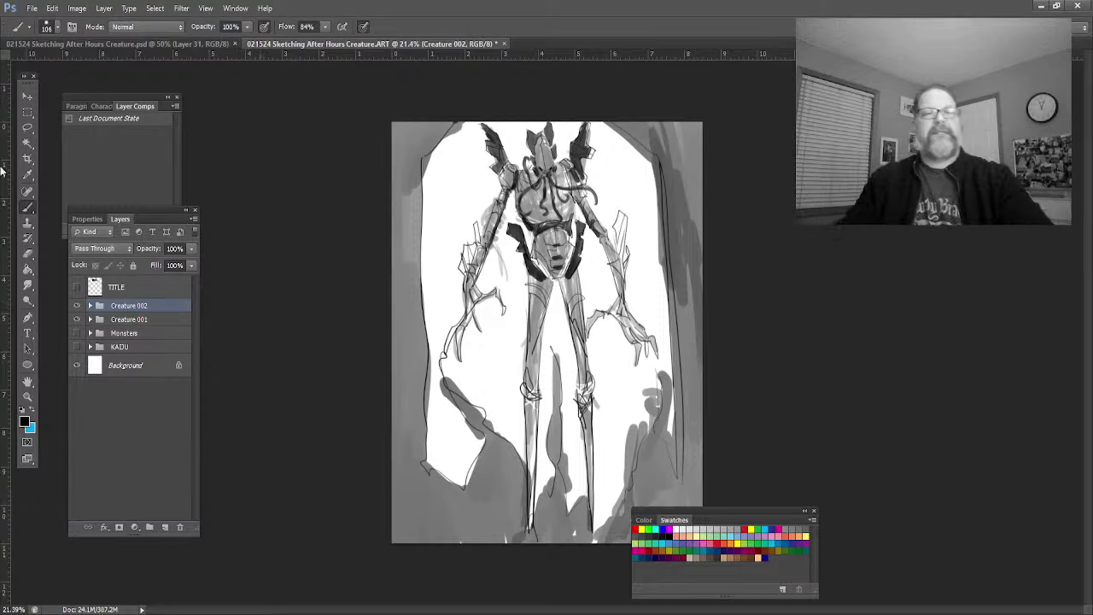
# Step: Look over the Monsters reference images, and leave only the Creature 002 group visible above the background
pyautogui.click(76, 306)
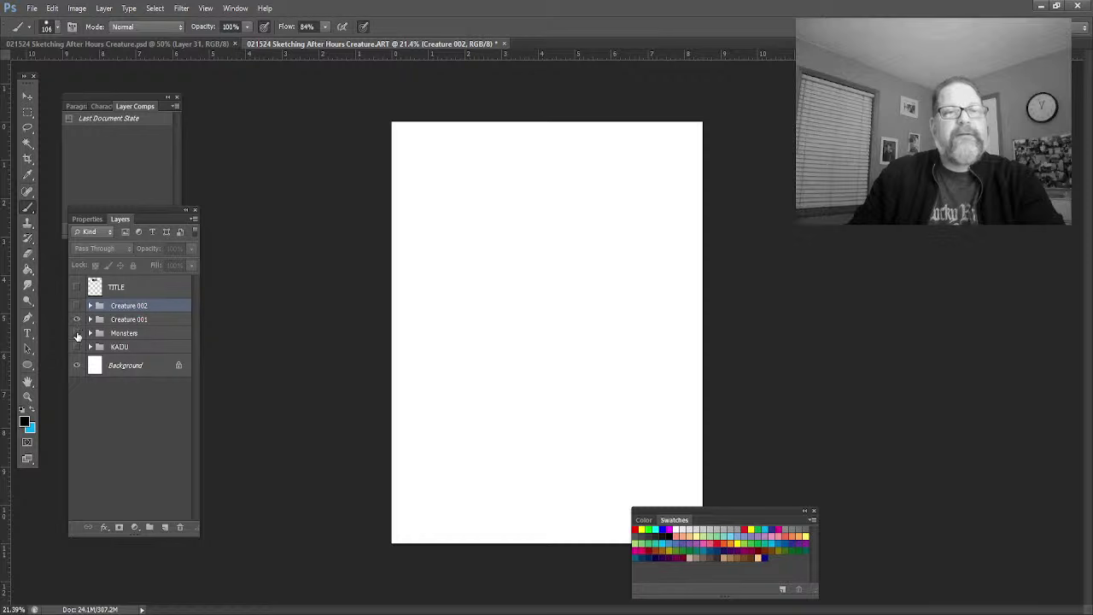
pyautogui.click(77, 321)
pyautogui.click(76, 321)
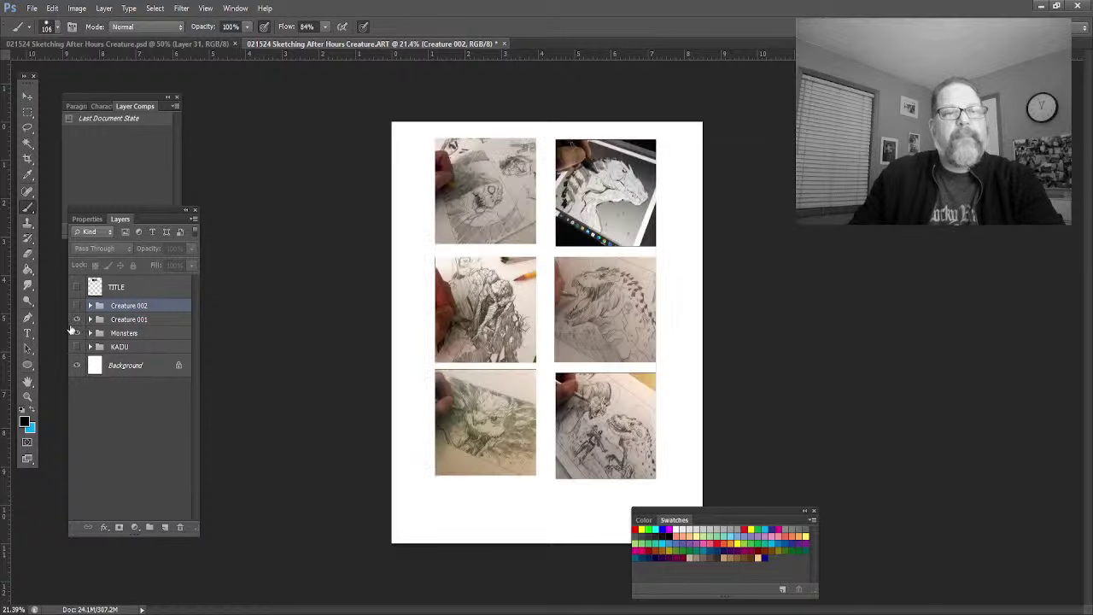
pyautogui.click(76, 334)
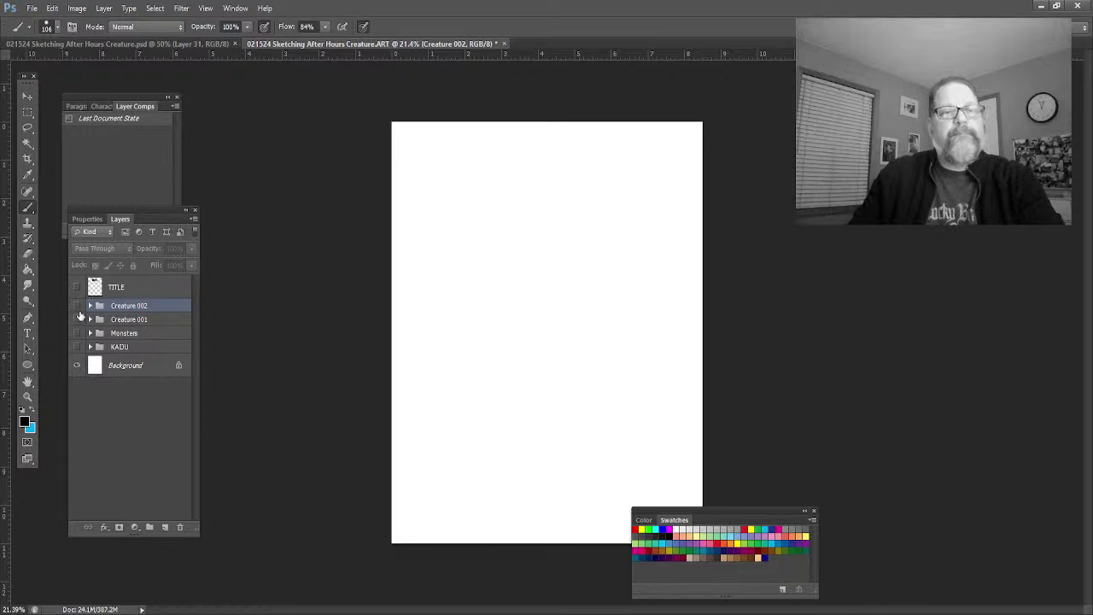
pyautogui.click(76, 308)
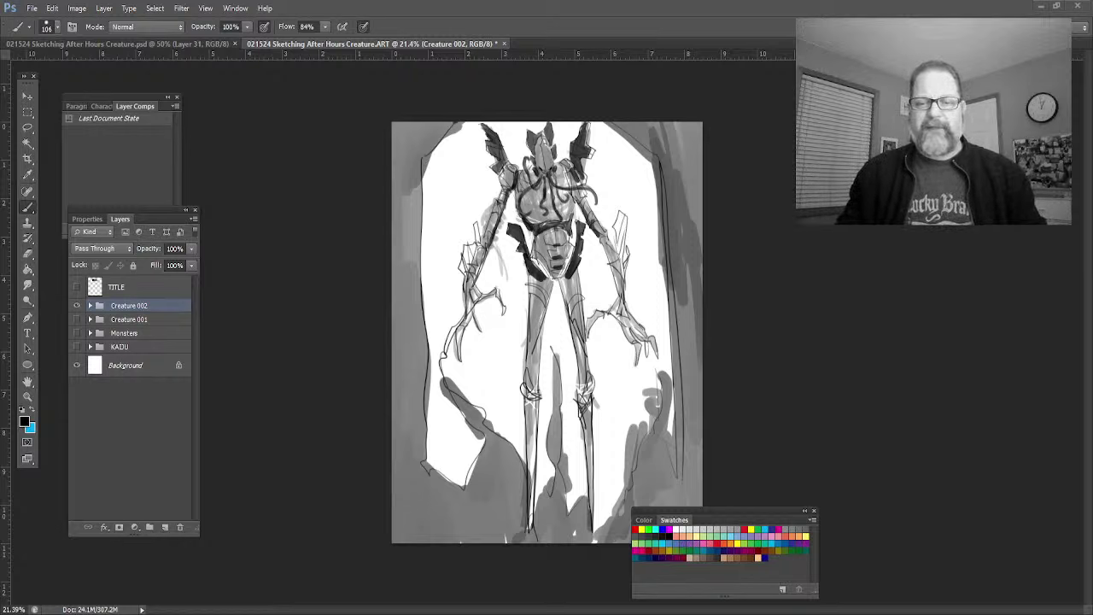
# Step: Hide the Creature 002 group and add a new empty layer above the TITLE layer
pyautogui.click(77, 306)
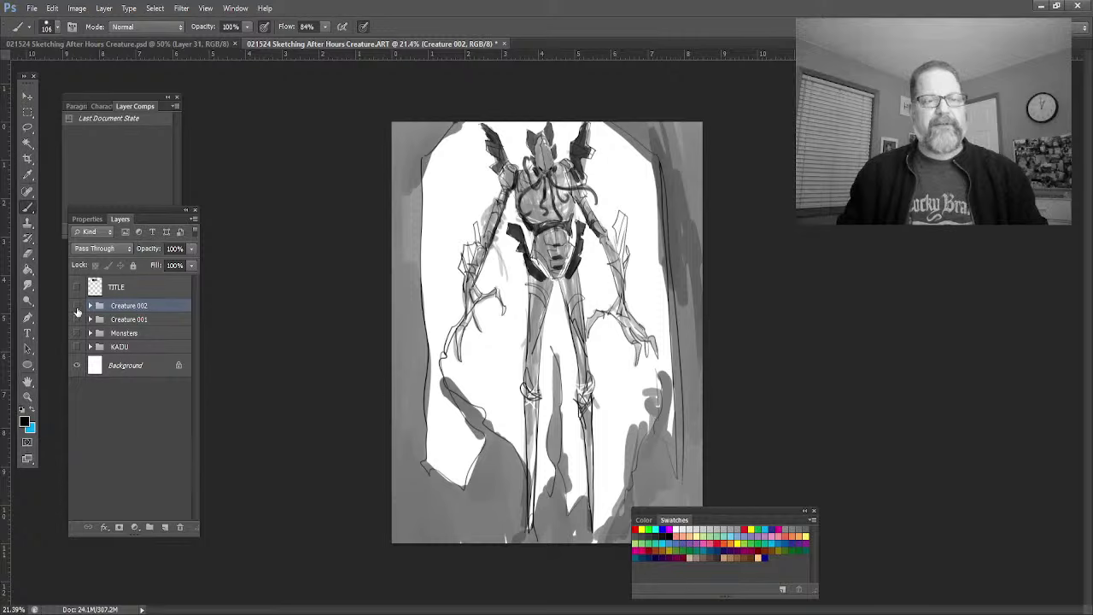
pyautogui.click(170, 285)
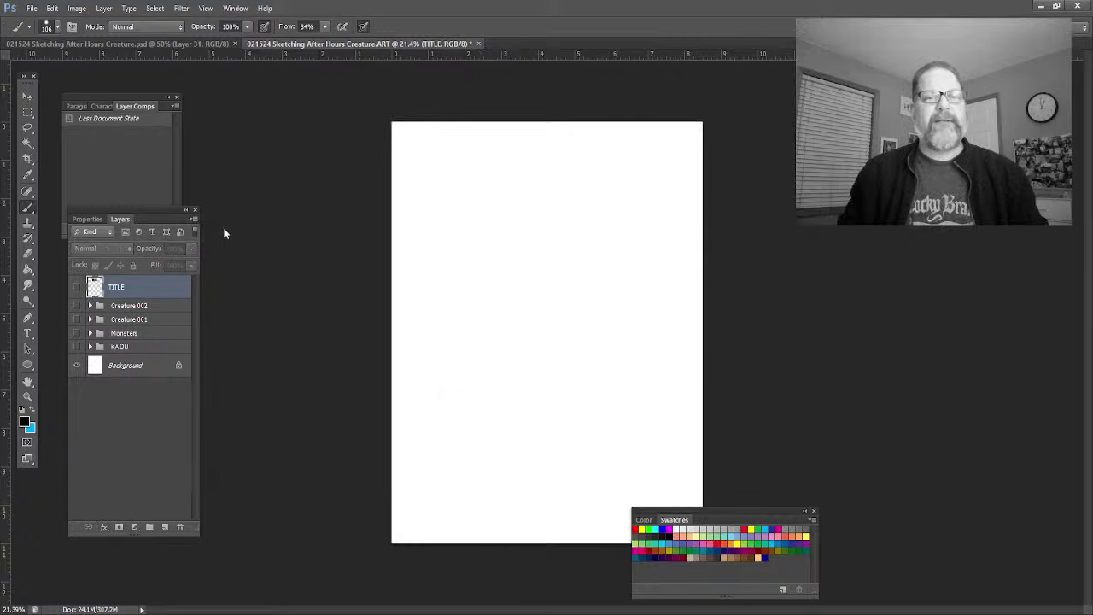
pyautogui.hotkey('ctrl', 'shift', 'alt', 'n')
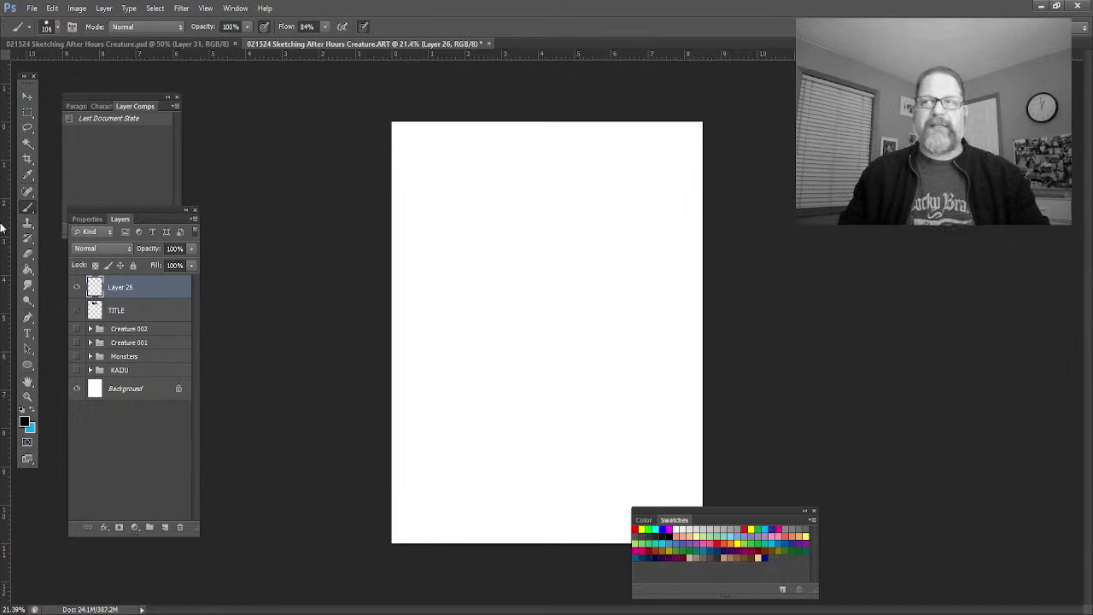
# Step: Set the brush size to 12 pixels for sketching on Layer 26
pyautogui.click(29, 399)
pyautogui.moveTo(567, 227); pyautogui.dragTo(609, 256)
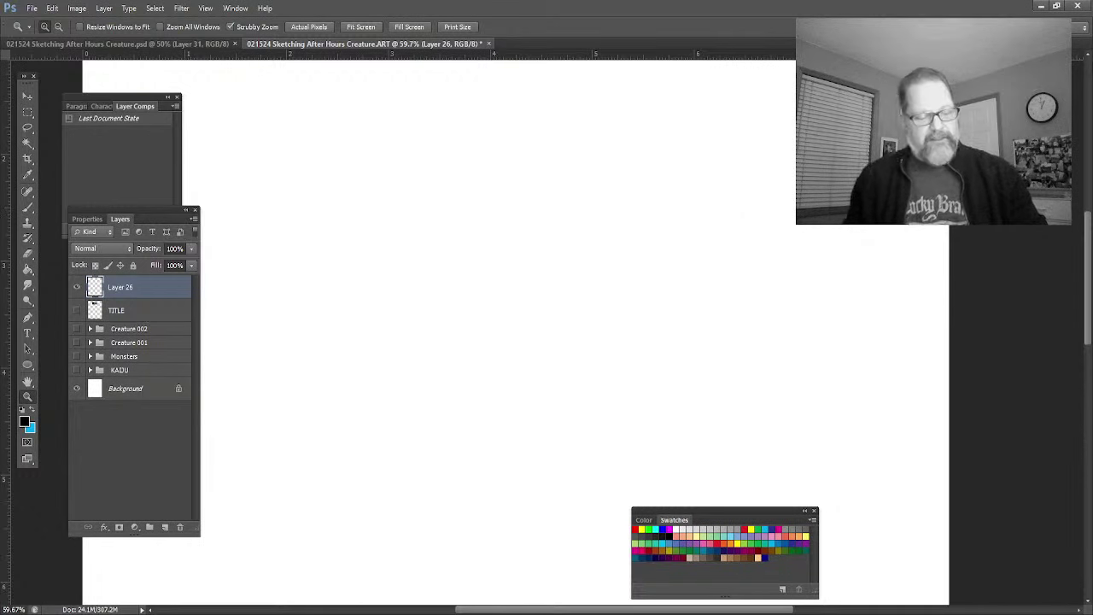
pyautogui.click(27, 208)
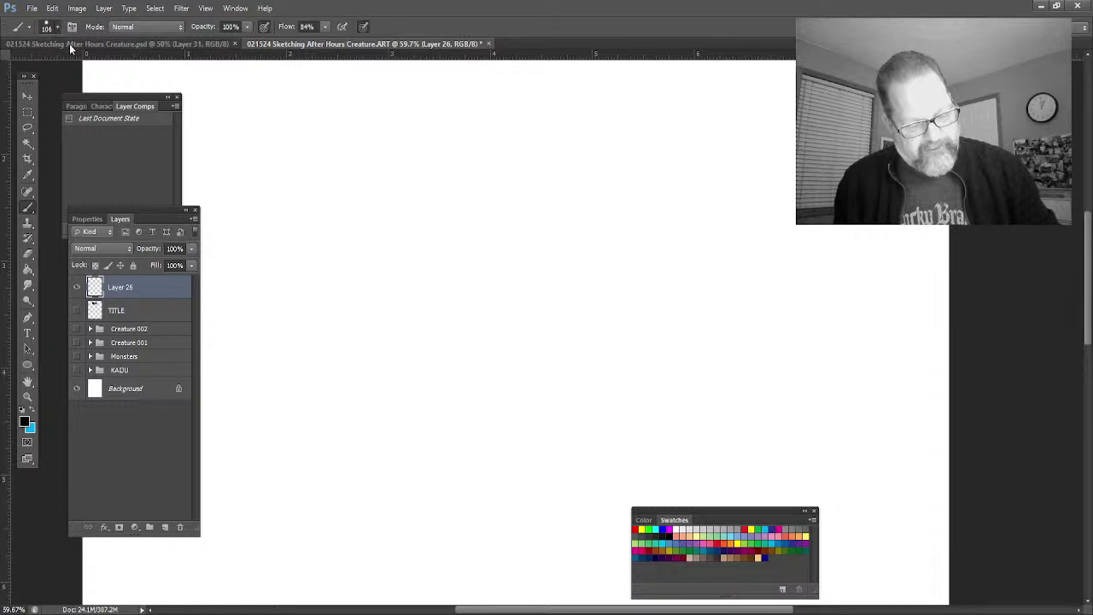
pyautogui.press('[')
pyautogui.press('[')
pyautogui.press('[')
pyautogui.press('[')
pyautogui.press('[')
pyautogui.press('[')
pyautogui.press('[')
pyautogui.press('[')
pyautogui.press('[')
pyautogui.press('[')
pyautogui.press('[')
pyautogui.press('[')
pyautogui.press('[')
pyautogui.press('[')
pyautogui.press('[')
pyautogui.press('[')
pyautogui.press('[')
pyautogui.press('[')
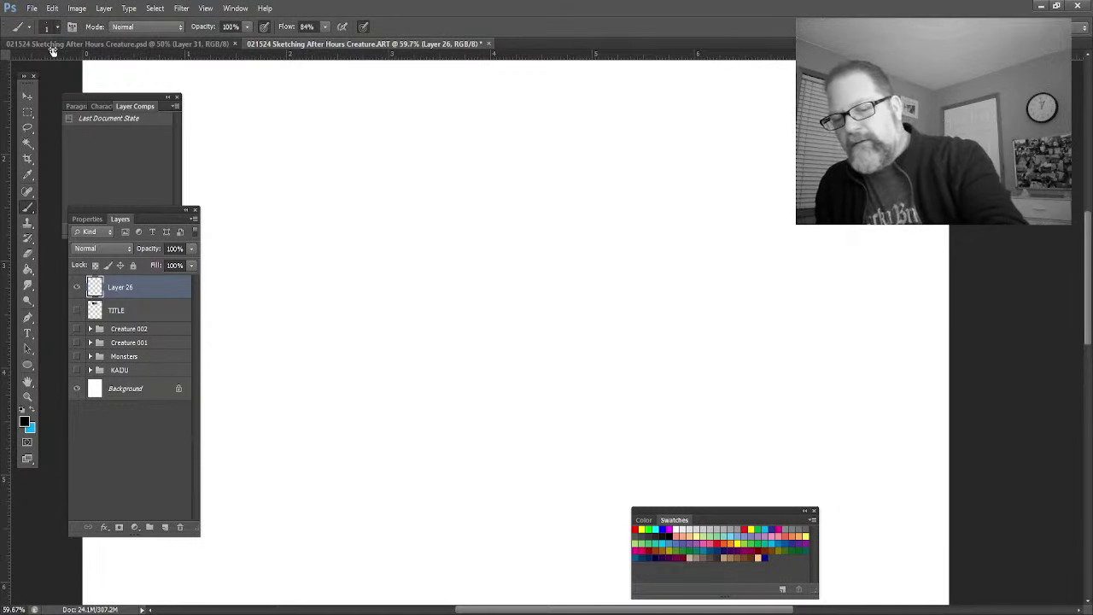
pyautogui.press(']')
pyautogui.press(']')
pyautogui.press(']')
pyautogui.press(']')
pyautogui.press(']')
pyautogui.press(']')
pyautogui.press(']')
pyautogui.press(']')
pyautogui.press(']')
pyautogui.press(']')
pyautogui.press(']')
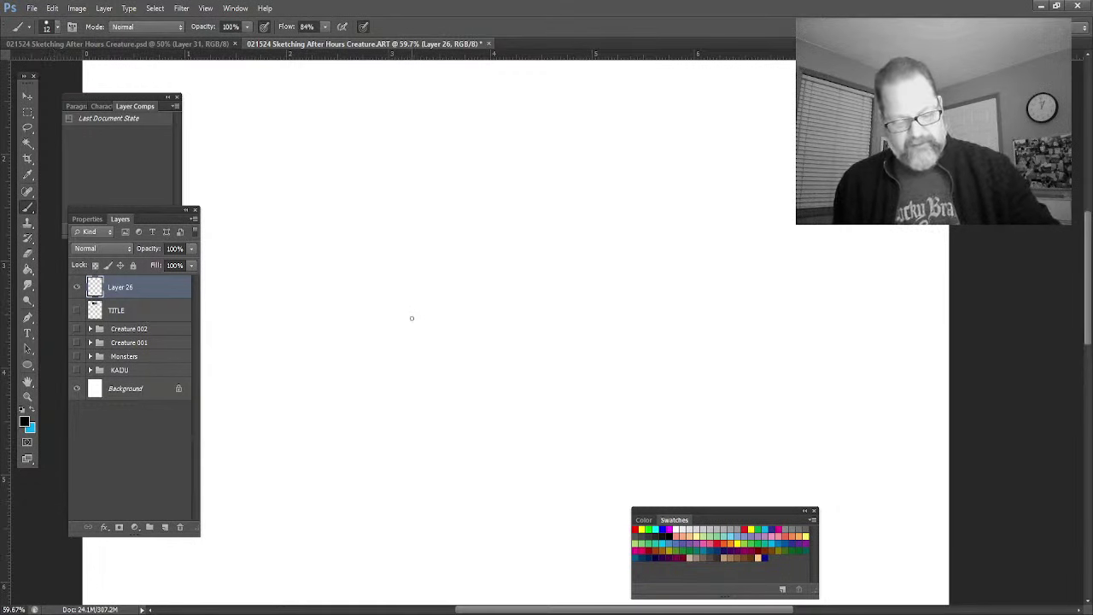
pyautogui.moveTo(404, 322)
pyautogui.mouseDown()
pyautogui.moveTo(330, 374)
pyautogui.moveTo(287, 350)
pyautogui.mouseUp()
pyautogui.hotkey('ctrl', 'z')
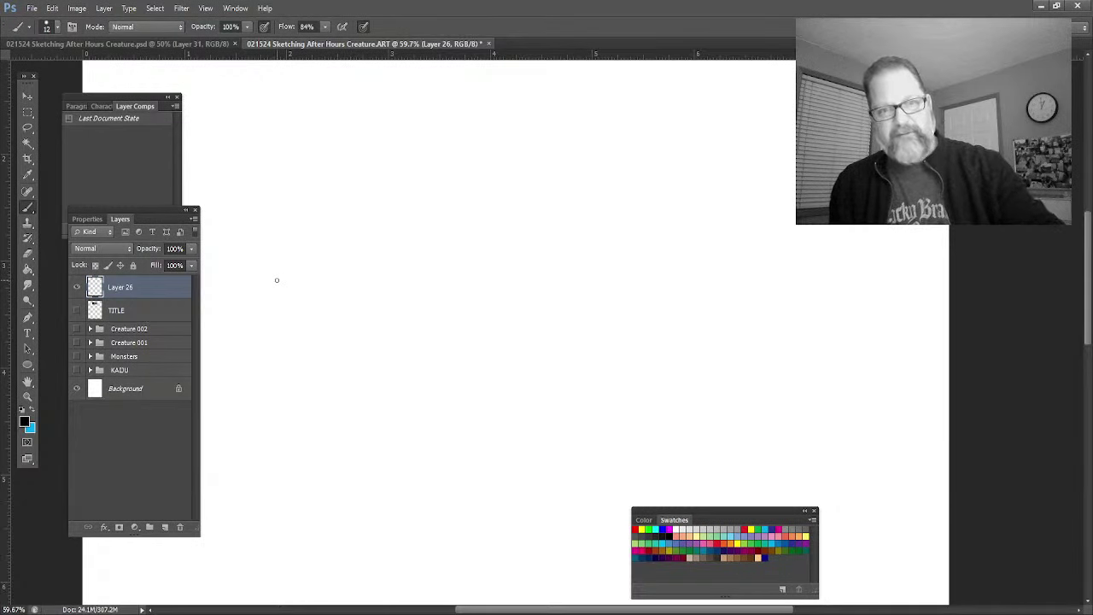
pyautogui.press('z')
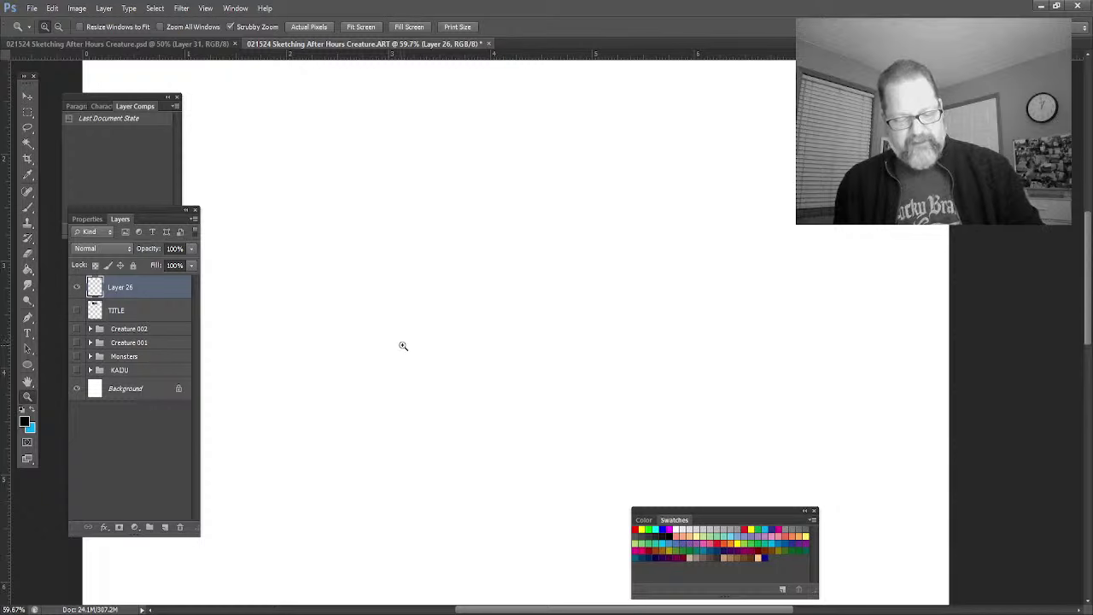
pyautogui.moveTo(405, 347); pyautogui.dragTo(424, 356)
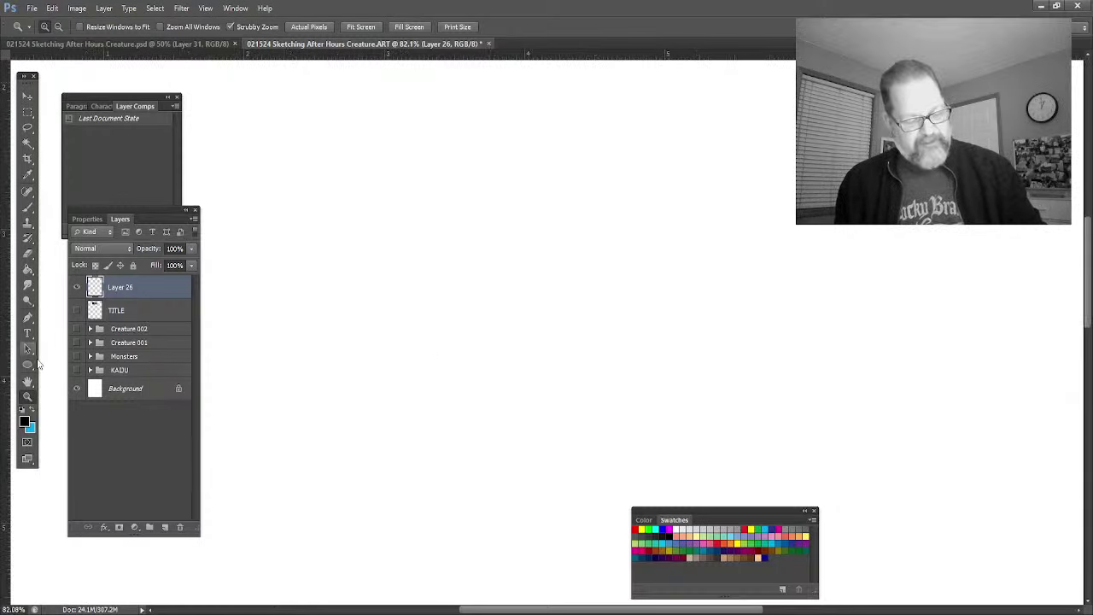
pyautogui.click(27, 207)
pyautogui.moveTo(431, 410); pyautogui.dragTo(339, 391)
pyautogui.hotkey('ctrl', 'z')
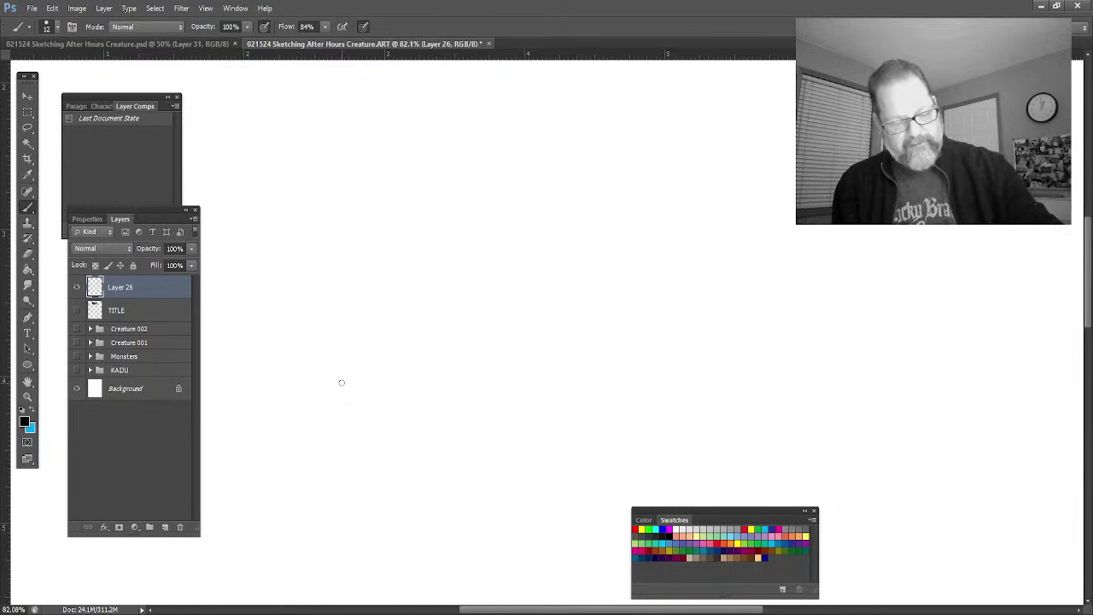
# Step: Sketch a new creature's arched upper lip with rows of pointed teeth running down both sides of its open mouth
pyautogui.click(27, 381)
pyautogui.moveTo(460, 515); pyautogui.dragTo(396, 552)
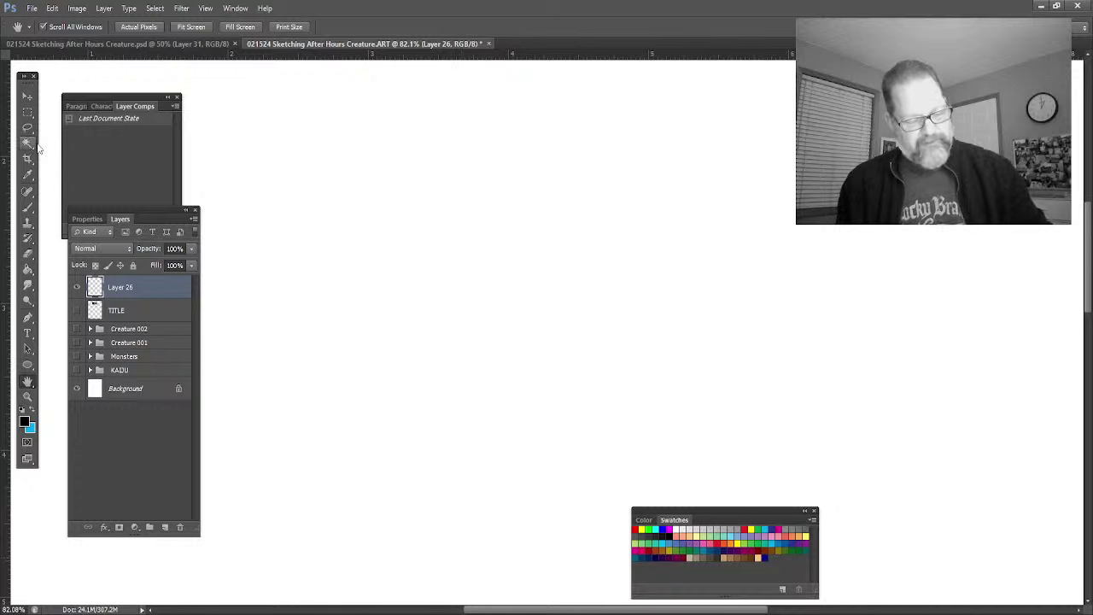
pyautogui.click(27, 207)
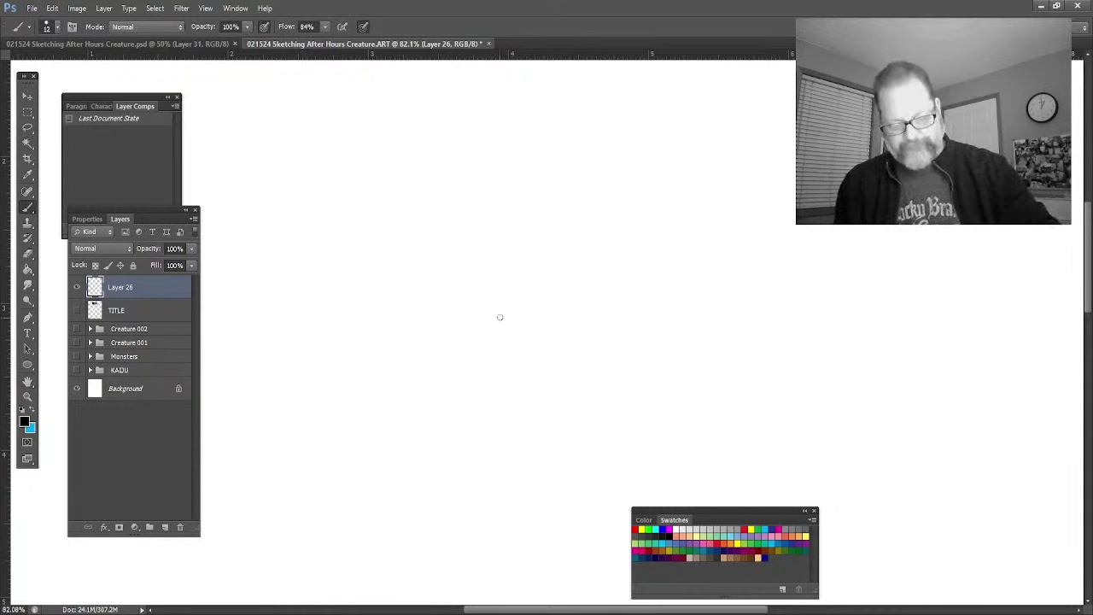
pyautogui.moveTo(480, 314)
pyautogui.mouseDown()
pyautogui.moveTo(462, 296)
pyautogui.moveTo(482, 322)
pyautogui.moveTo(523, 323)
pyautogui.moveTo(521, 301)
pyautogui.moveTo(487, 313)
pyautogui.moveTo(472, 342)
pyautogui.mouseUp()
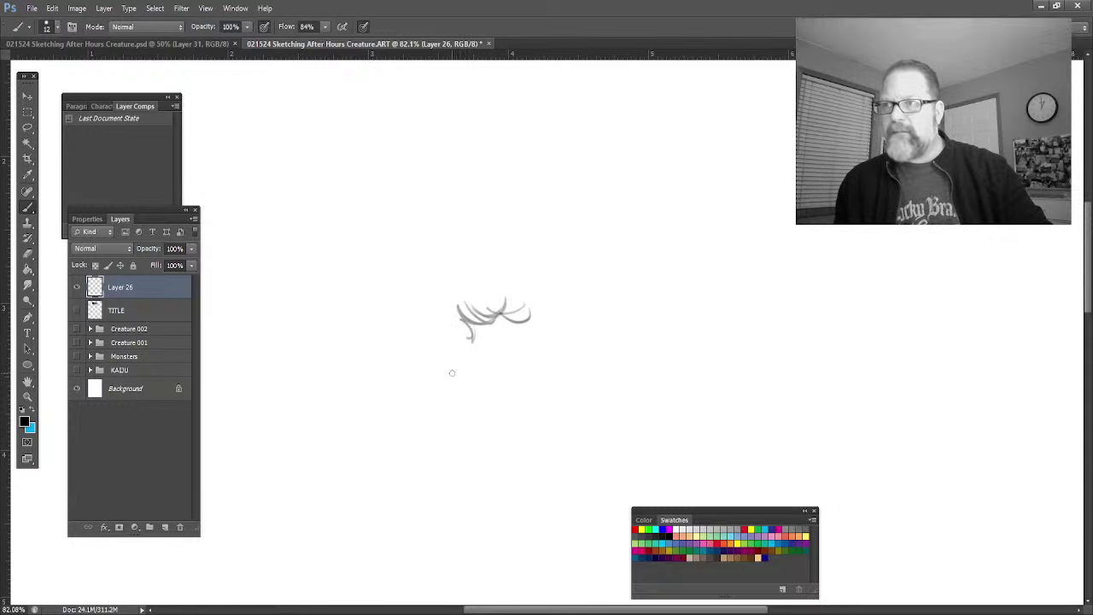
pyautogui.moveTo(453, 341)
pyautogui.mouseDown()
pyautogui.moveTo(419, 357)
pyautogui.moveTo(435, 414)
pyautogui.moveTo(454, 393)
pyautogui.moveTo(446, 343)
pyautogui.moveTo(465, 370)
pyautogui.moveTo(458, 322)
pyautogui.mouseUp()
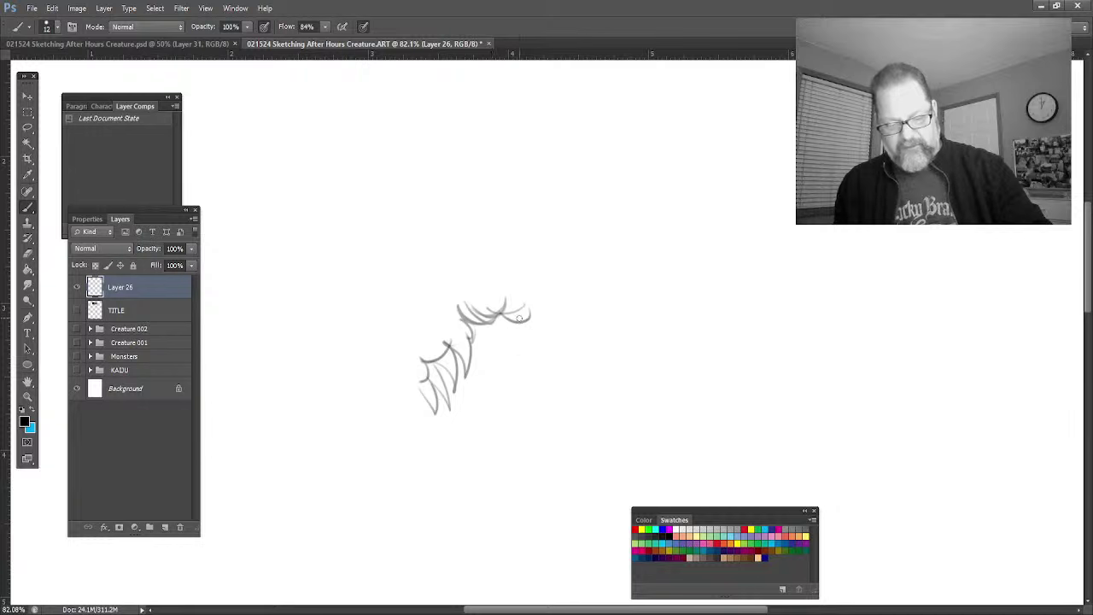
pyautogui.moveTo(533, 313)
pyautogui.mouseDown()
pyautogui.moveTo(510, 364)
pyautogui.moveTo(527, 345)
pyautogui.moveTo(525, 379)
pyautogui.moveTo(535, 359)
pyautogui.moveTo(529, 383)
pyautogui.moveTo(540, 384)
pyautogui.moveTo(523, 343)
pyautogui.moveTo(471, 329)
pyautogui.moveTo(422, 399)
pyautogui.mouseUp()
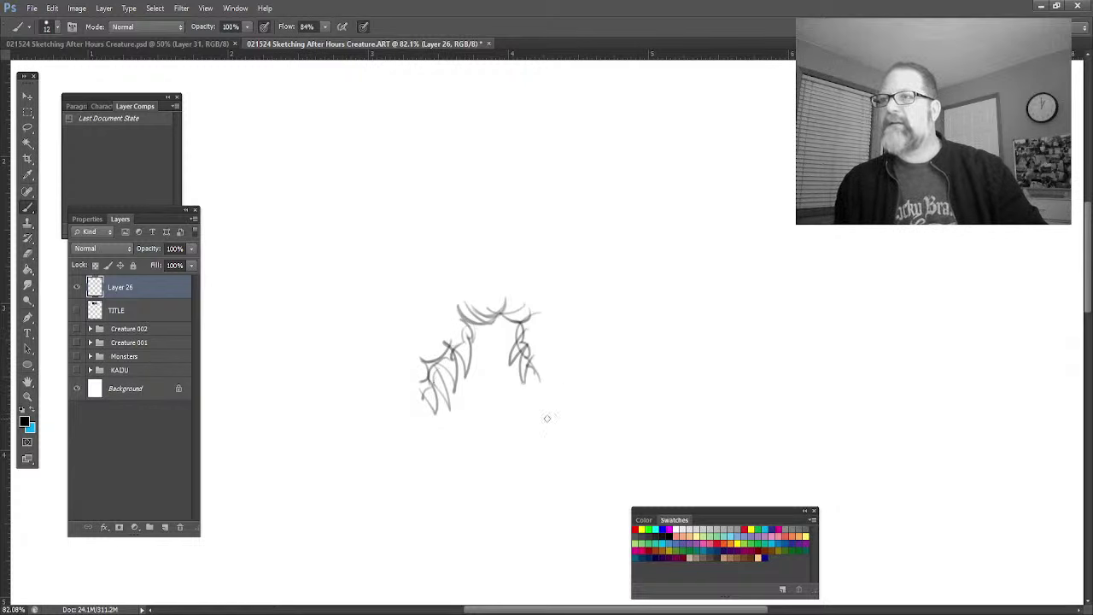
pyautogui.moveTo(539, 381)
pyautogui.mouseDown()
pyautogui.moveTo(533, 408)
pyautogui.moveTo(555, 416)
pyautogui.moveTo(540, 407)
pyautogui.moveTo(531, 483)
pyautogui.mouseUp()
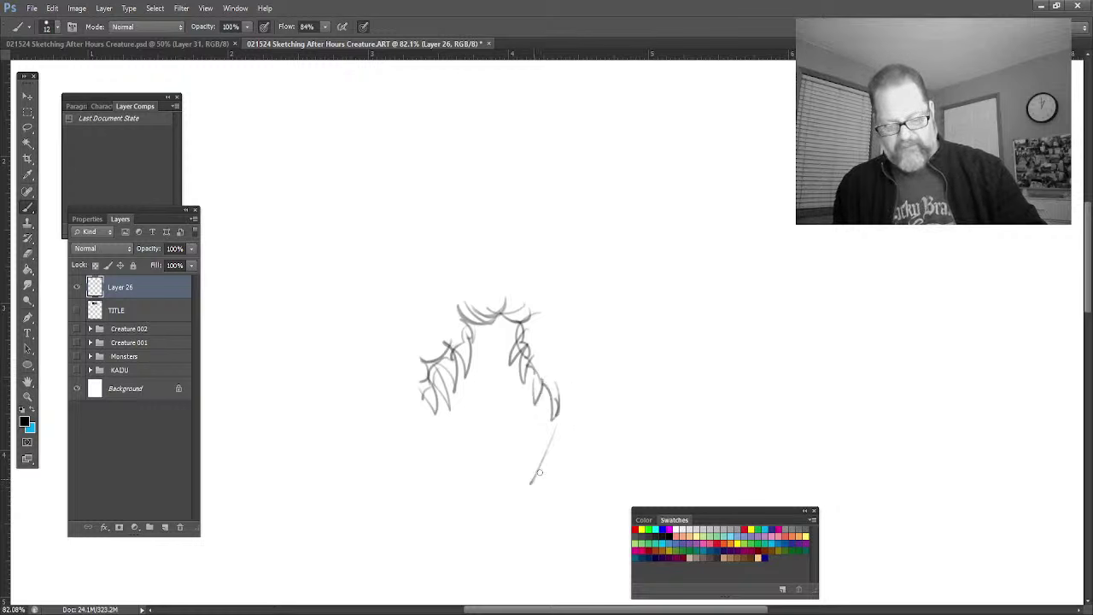
# Step: Draw the long inner mouth lines on the right side and small pointed teeth in the lower middle of the mouth
pyautogui.moveTo(555, 426); pyautogui.dragTo(531, 483)
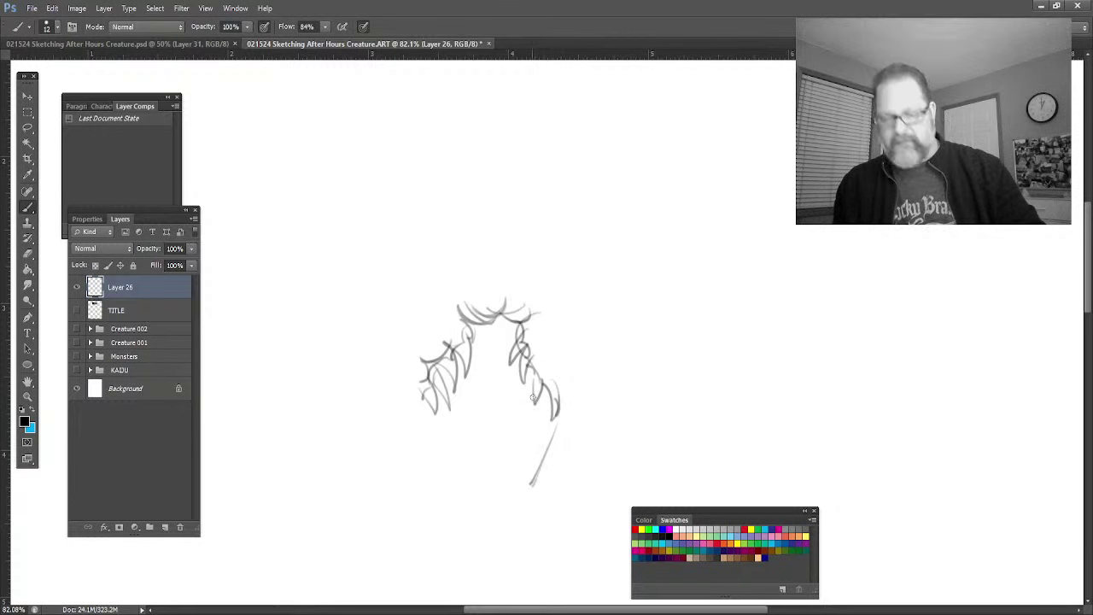
pyautogui.moveTo(542, 440); pyautogui.dragTo(533, 493)
pyautogui.moveTo(540, 398); pyautogui.dragTo(534, 481)
pyautogui.moveTo(536, 425); pyautogui.dragTo(529, 472)
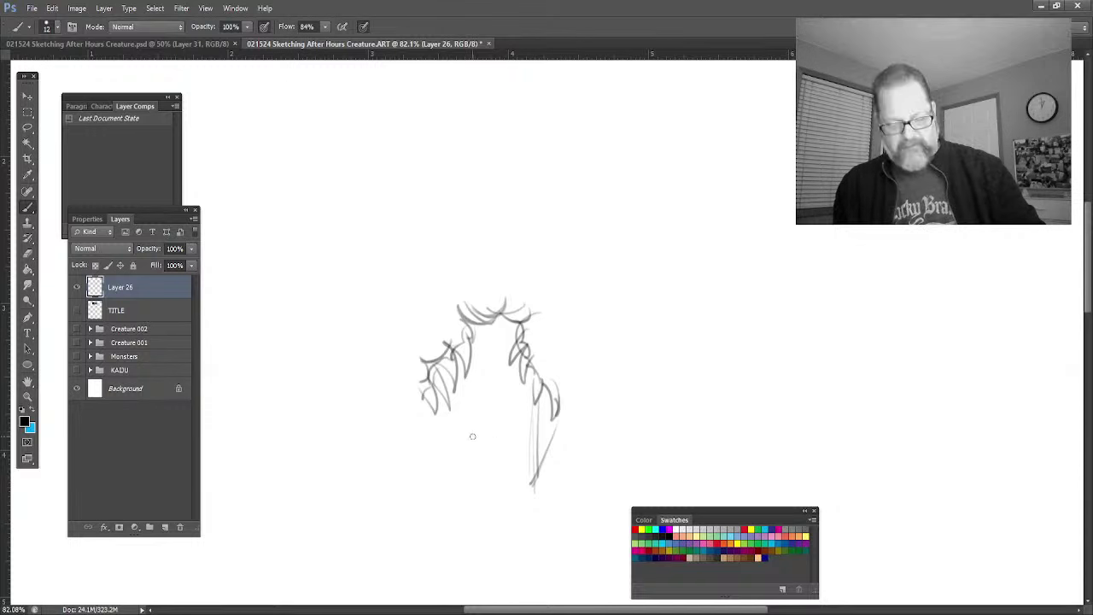
pyautogui.moveTo(468, 428)
pyautogui.mouseDown()
pyautogui.moveTo(480, 460)
pyautogui.moveTo(489, 421)
pyautogui.moveTo(491, 455)
pyautogui.moveTo(470, 458)
pyautogui.mouseUp()
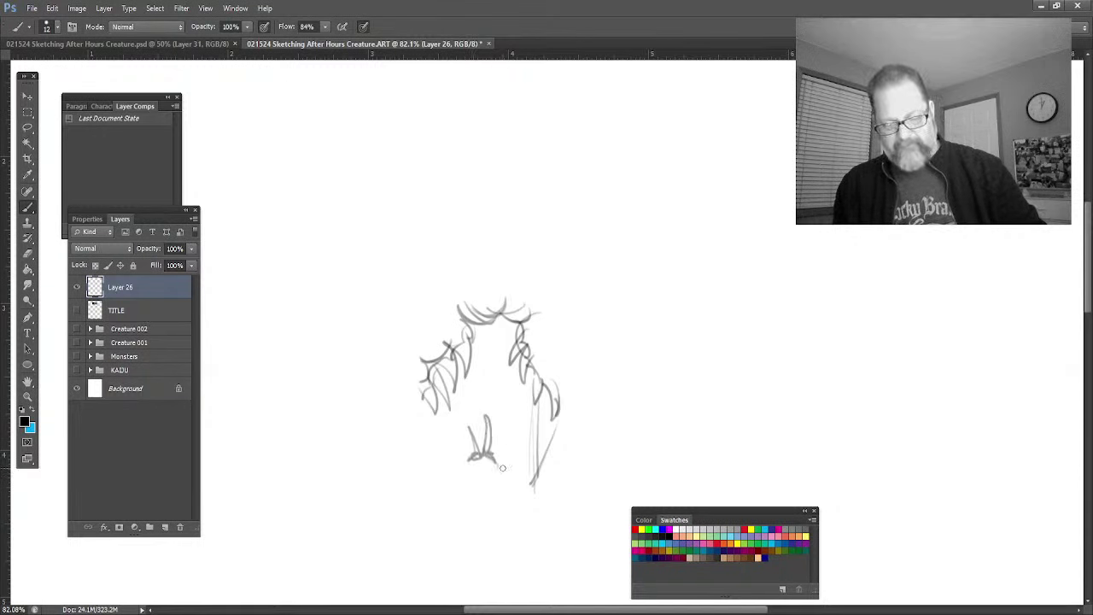
pyautogui.moveTo(508, 484)
pyautogui.mouseDown()
pyautogui.moveTo(490, 484)
pyautogui.moveTo(514, 446)
pyautogui.moveTo(510, 485)
pyautogui.moveTo(522, 485)
pyautogui.moveTo(501, 499)
pyautogui.mouseUp()
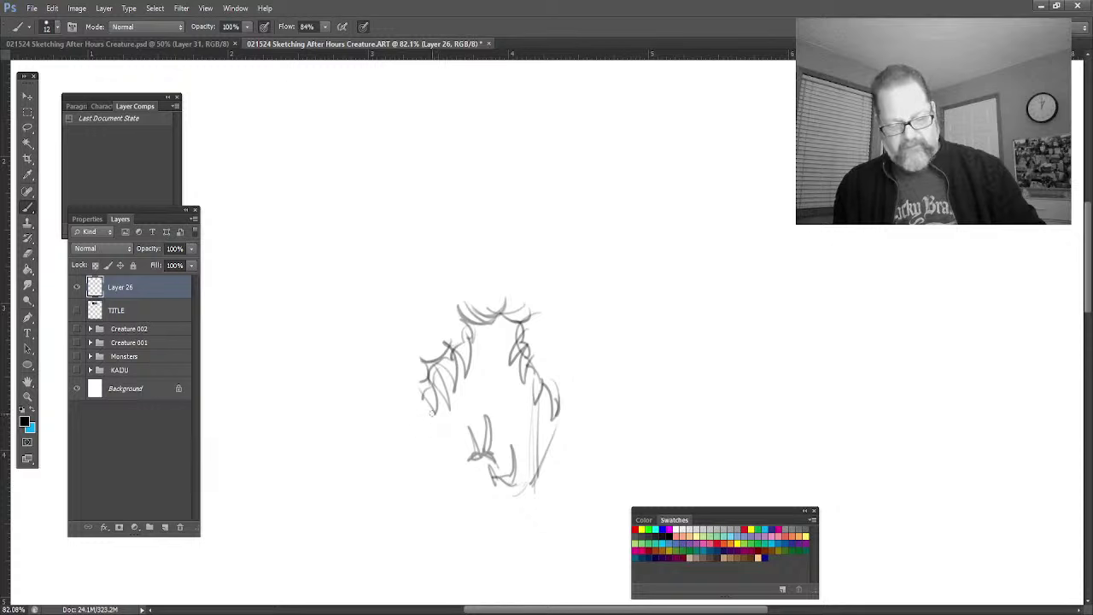
# Step: Sketch the mouth's left inner edge and a row of jagged teeth curving around the lower jaw to the right cheek
pyautogui.moveTo(444, 412)
pyautogui.mouseDown()
pyautogui.moveTo(457, 440)
pyautogui.moveTo(444, 401)
pyautogui.moveTo(461, 466)
pyautogui.moveTo(437, 403)
pyautogui.moveTo(452, 467)
pyautogui.moveTo(429, 415)
pyautogui.moveTo(406, 423)
pyautogui.moveTo(420, 446)
pyautogui.moveTo(425, 434)
pyautogui.moveTo(434, 489)
pyautogui.mouseUp()
pyautogui.moveTo(417, 445)
pyautogui.mouseDown()
pyautogui.moveTo(419, 484)
pyautogui.moveTo(440, 466)
pyautogui.moveTo(458, 511)
pyautogui.moveTo(448, 464)
pyautogui.moveTo(460, 516)
pyautogui.moveTo(480, 504)
pyautogui.mouseUp()
pyautogui.moveTo(464, 468)
pyautogui.mouseDown()
pyautogui.moveTo(475, 516)
pyautogui.moveTo(496, 524)
pyautogui.moveTo(492, 487)
pyautogui.mouseUp()
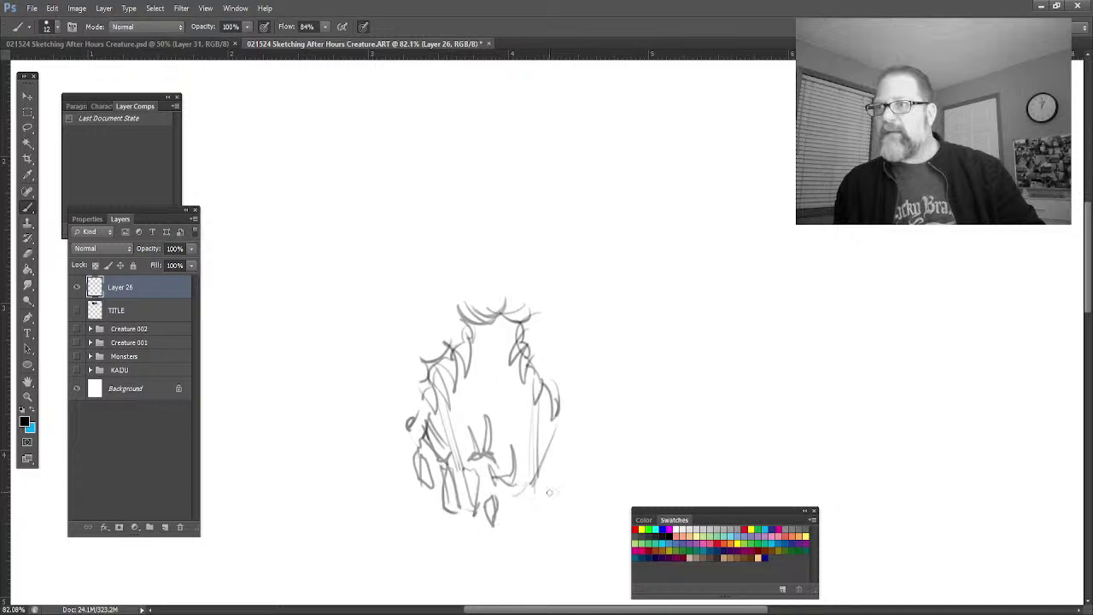
pyautogui.moveTo(528, 526); pyautogui.dragTo(546, 484)
pyautogui.moveTo(547, 485)
pyautogui.mouseDown()
pyautogui.moveTo(535, 529)
pyautogui.moveTo(528, 496)
pyautogui.moveTo(535, 520)
pyautogui.moveTo(517, 519)
pyautogui.moveTo(549, 497)
pyautogui.moveTo(568, 509)
pyautogui.moveTo(549, 468)
pyautogui.moveTo(556, 508)
pyautogui.moveTo(565, 507)
pyautogui.moveTo(543, 411)
pyautogui.moveTo(568, 443)
pyautogui.moveTo(560, 449)
pyautogui.moveTo(561, 425)
pyautogui.moveTo(587, 457)
pyautogui.moveTo(588, 446)
pyautogui.moveTo(579, 477)
pyautogui.moveTo(609, 432)
pyautogui.mouseUp()
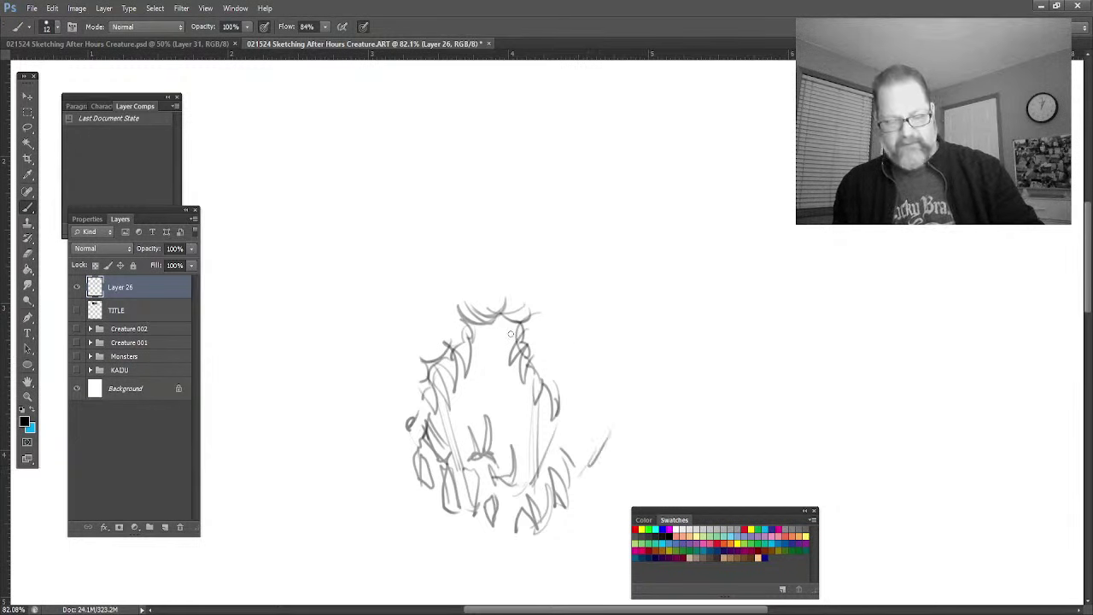
# Step: Add short creases above the upper lip and extra outer teeth on both sides of the lower jaw
pyautogui.moveTo(569, 393)
pyautogui.mouseDown()
pyautogui.moveTo(538, 378)
pyautogui.moveTo(528, 350)
pyautogui.mouseUp()
pyautogui.moveTo(480, 278); pyautogui.dragTo(500, 264)
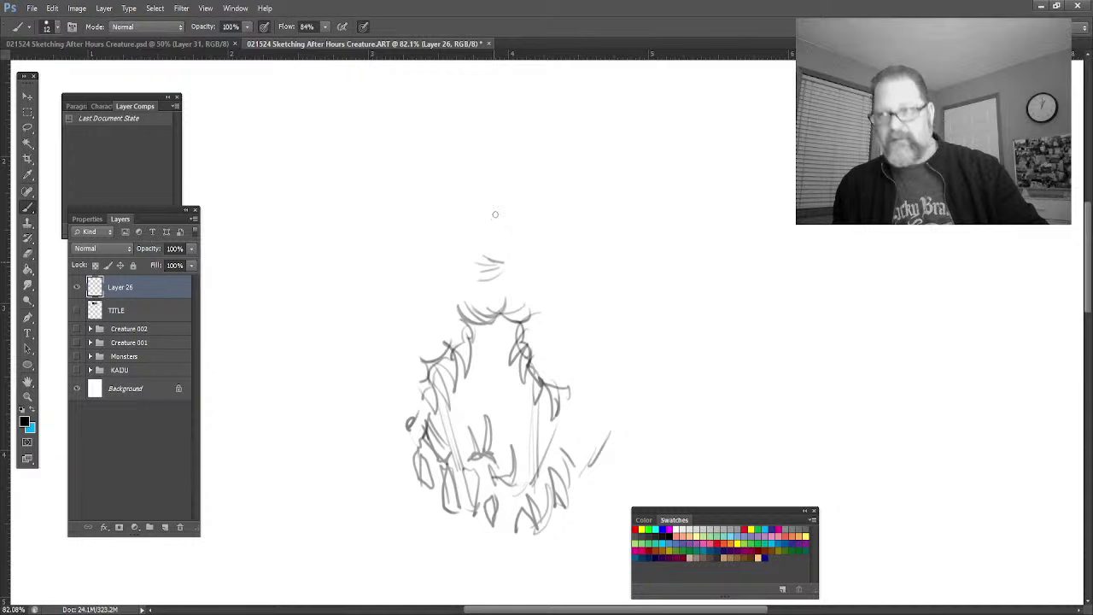
pyautogui.moveTo(495, 215); pyautogui.dragTo(455, 215)
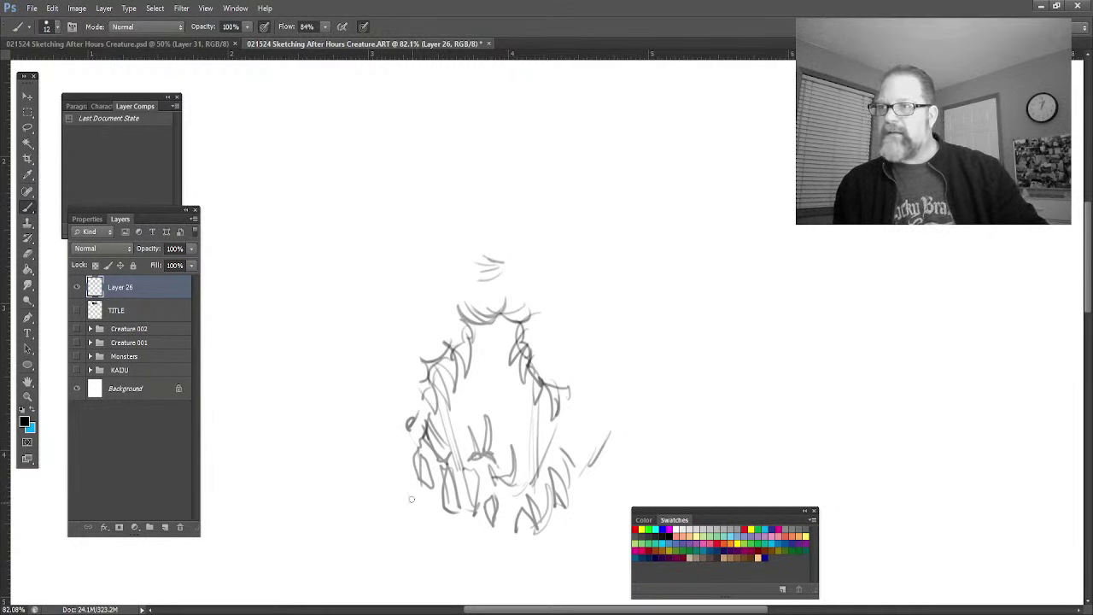
pyautogui.moveTo(418, 510)
pyautogui.mouseDown()
pyautogui.moveTo(393, 456)
pyautogui.moveTo(404, 480)
pyautogui.mouseUp()
pyautogui.moveTo(564, 523); pyautogui.dragTo(569, 540)
pyautogui.moveTo(602, 503)
pyautogui.mouseDown()
pyautogui.moveTo(590, 470)
pyautogui.moveTo(605, 504)
pyautogui.mouseUp()
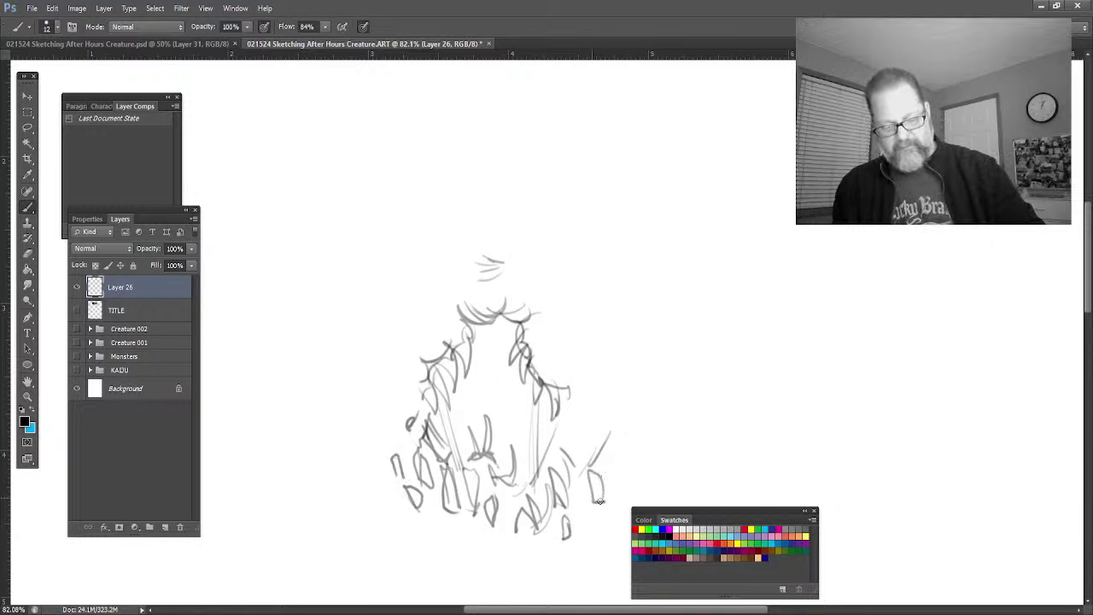
# Step: Sketch the right cheek line, a dark slanted eye on each side of the face, and two small dark spots above the lip
pyautogui.moveTo(560, 390); pyautogui.dragTo(581, 393)
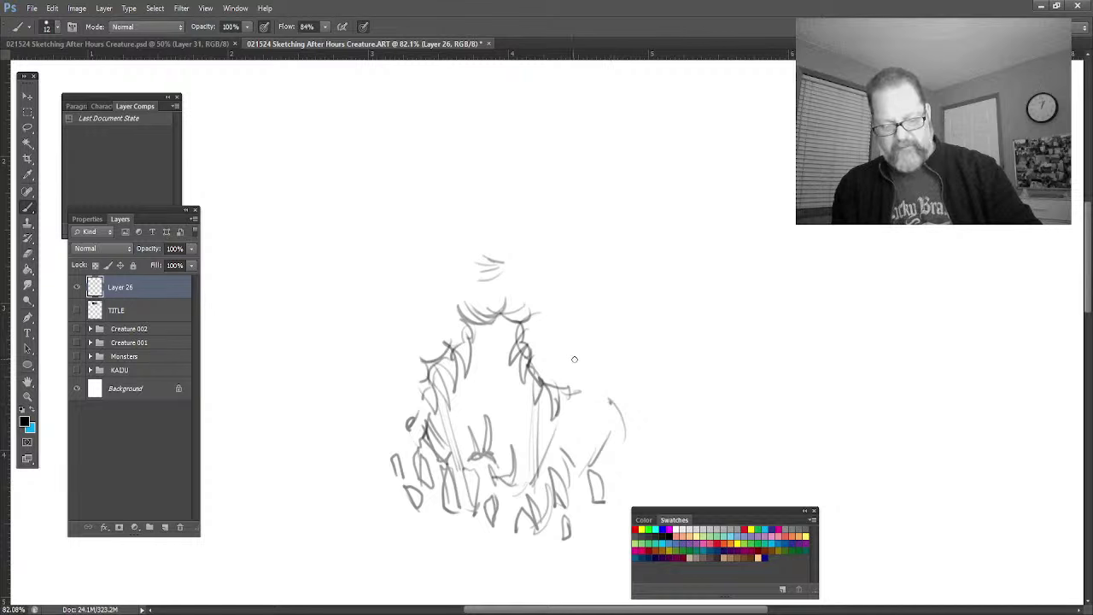
pyautogui.moveTo(583, 367); pyautogui.dragTo(571, 352)
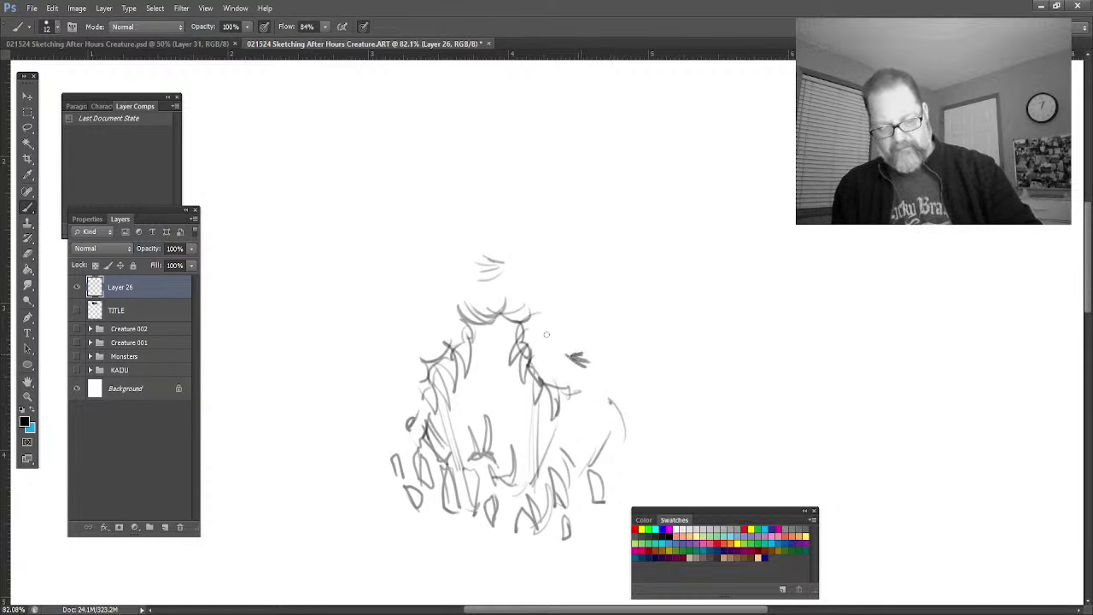
pyautogui.moveTo(403, 328)
pyautogui.mouseDown()
pyautogui.moveTo(415, 335)
pyautogui.moveTo(378, 329)
pyautogui.moveTo(411, 335)
pyautogui.mouseUp()
pyautogui.moveTo(411, 335)
pyautogui.mouseDown()
pyautogui.moveTo(396, 342)
pyautogui.moveTo(411, 339)
pyautogui.mouseUp()
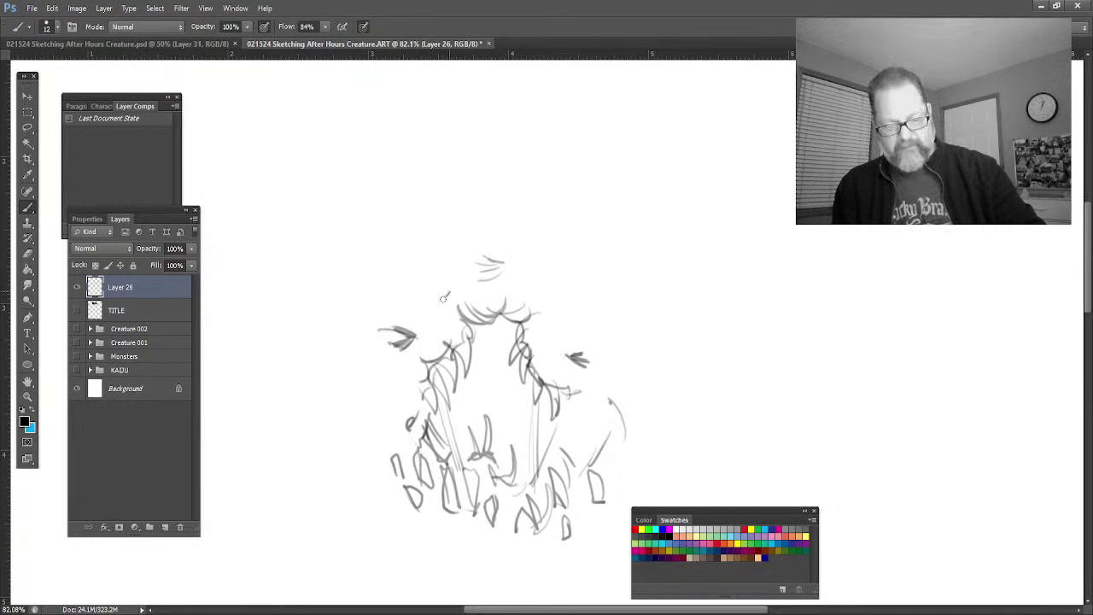
pyautogui.moveTo(539, 292); pyautogui.dragTo(539, 295)
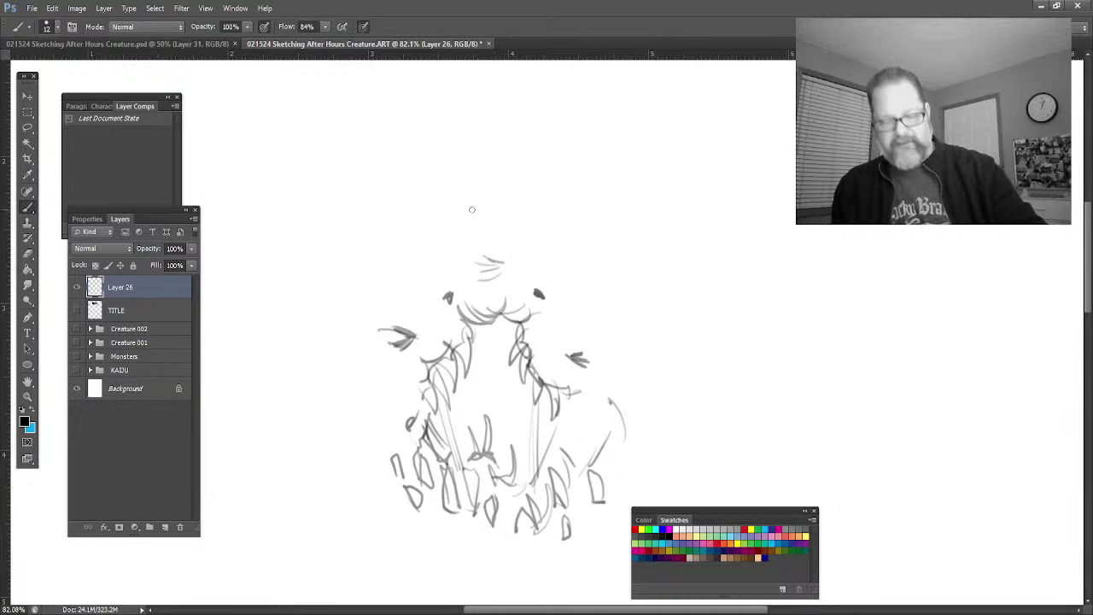
# Step: Outline the creature's domed, stepped head from the crown down both sides, with short accent lines near the top
pyautogui.moveTo(495, 202)
pyautogui.mouseDown()
pyautogui.moveTo(448, 231)
pyautogui.moveTo(445, 253)
pyautogui.moveTo(402, 307)
pyautogui.moveTo(372, 310)
pyautogui.moveTo(359, 343)
pyautogui.mouseUp()
pyautogui.moveTo(513, 215); pyautogui.dragTo(547, 236)
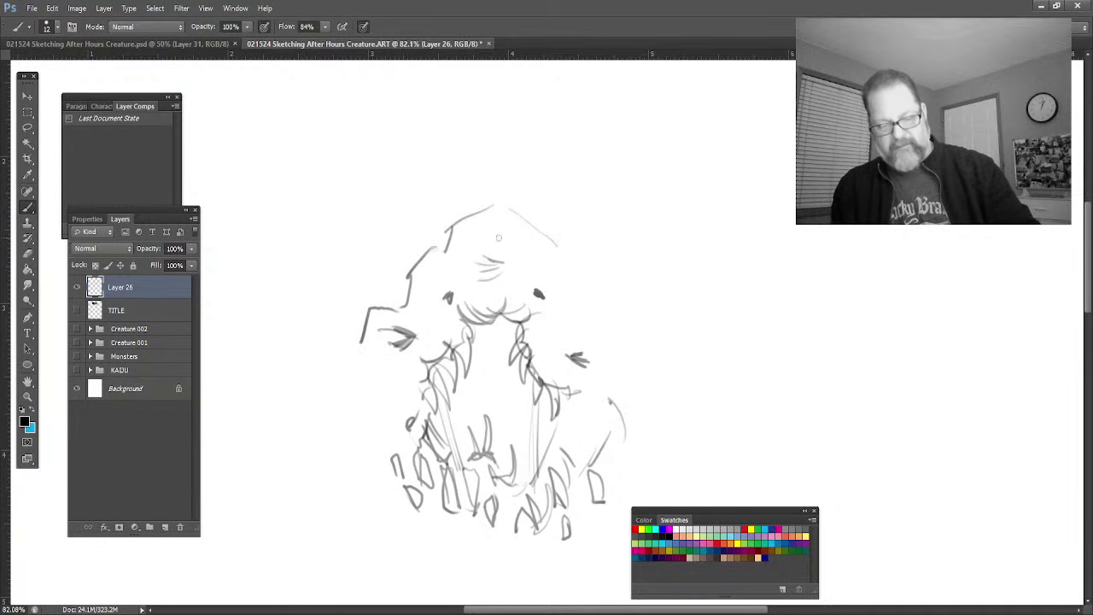
pyautogui.moveTo(496, 227)
pyautogui.mouseDown()
pyautogui.moveTo(523, 243)
pyautogui.moveTo(502, 223)
pyautogui.moveTo(516, 218)
pyautogui.moveTo(547, 241)
pyautogui.moveTo(491, 224)
pyautogui.moveTo(468, 209)
pyautogui.mouseUp()
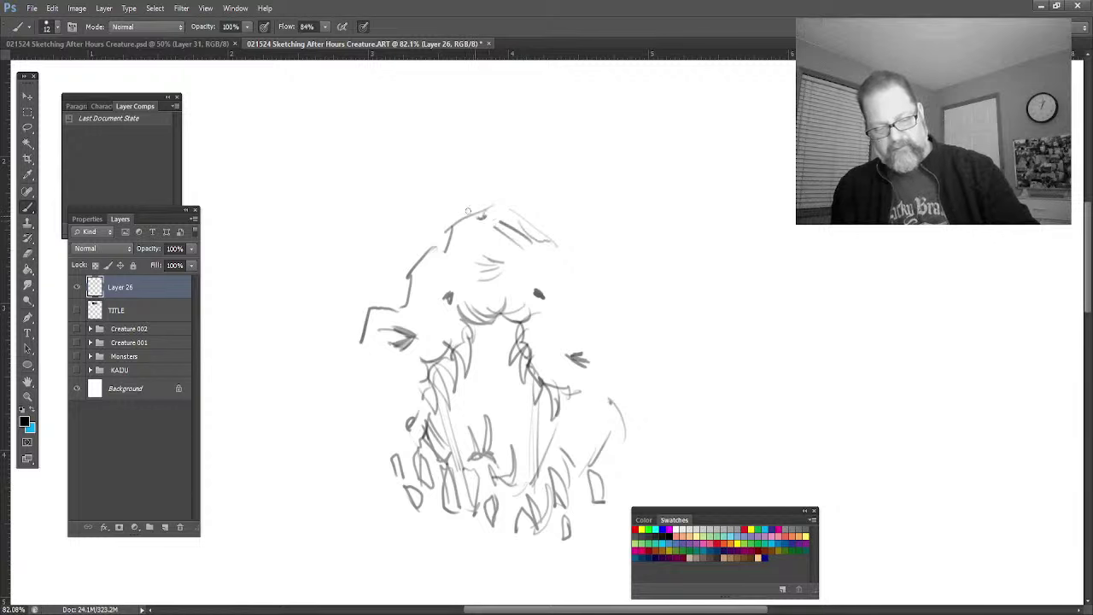
pyautogui.moveTo(557, 250)
pyautogui.mouseDown()
pyautogui.moveTo(590, 317)
pyautogui.moveTo(619, 345)
pyautogui.moveTo(612, 387)
pyautogui.moveTo(647, 429)
pyautogui.mouseUp()
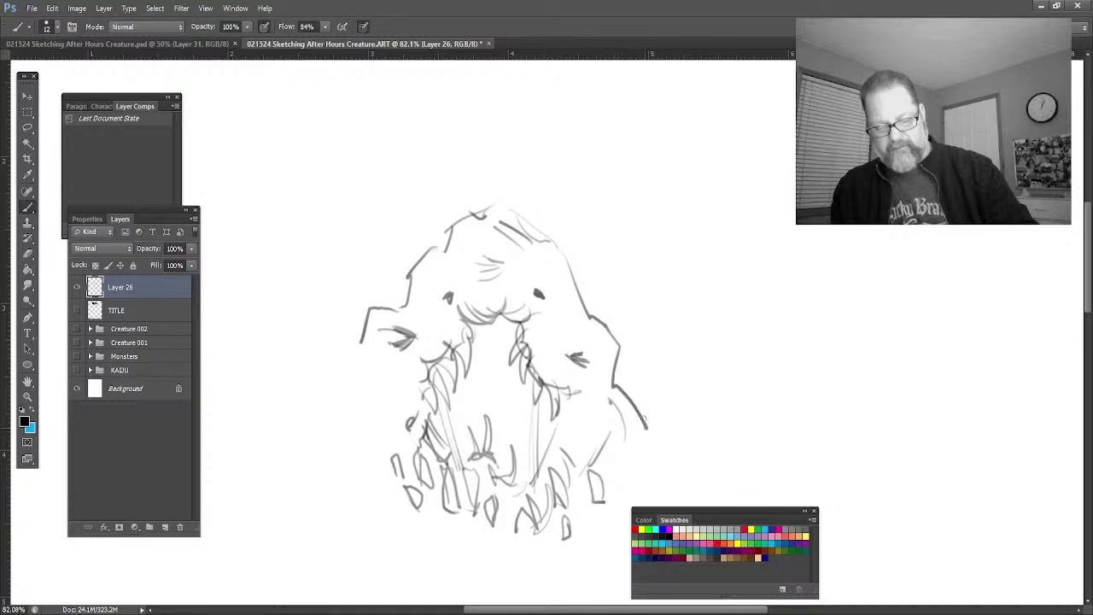
# Step: Thicken the right side of the head outline and add small round bumps along the right cheek and marks below the left eye
pyautogui.moveTo(614, 381); pyautogui.dragTo(647, 426)
pyautogui.moveTo(621, 353); pyautogui.dragTo(613, 382)
pyautogui.moveTo(587, 311); pyautogui.dragTo(605, 334)
pyautogui.moveTo(584, 310); pyautogui.dragTo(598, 320)
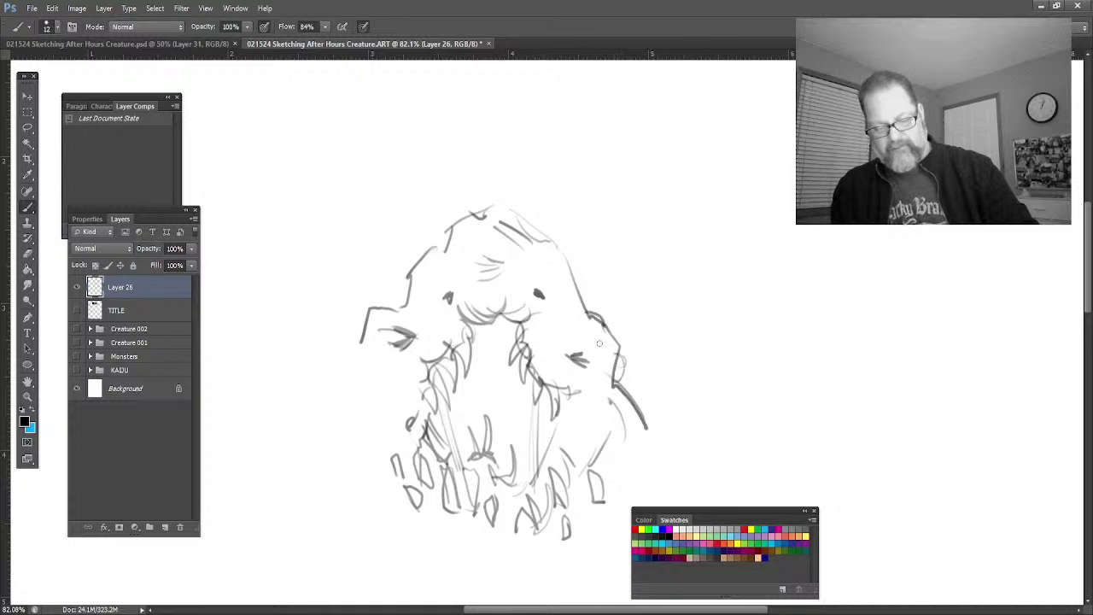
pyautogui.click(386, 367)
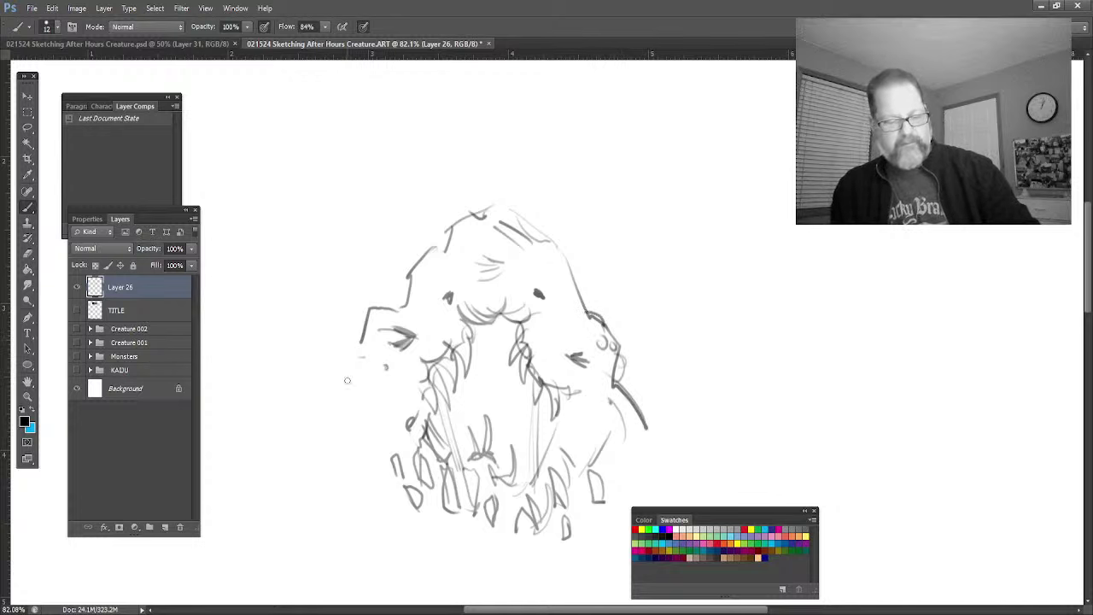
pyautogui.press('space')
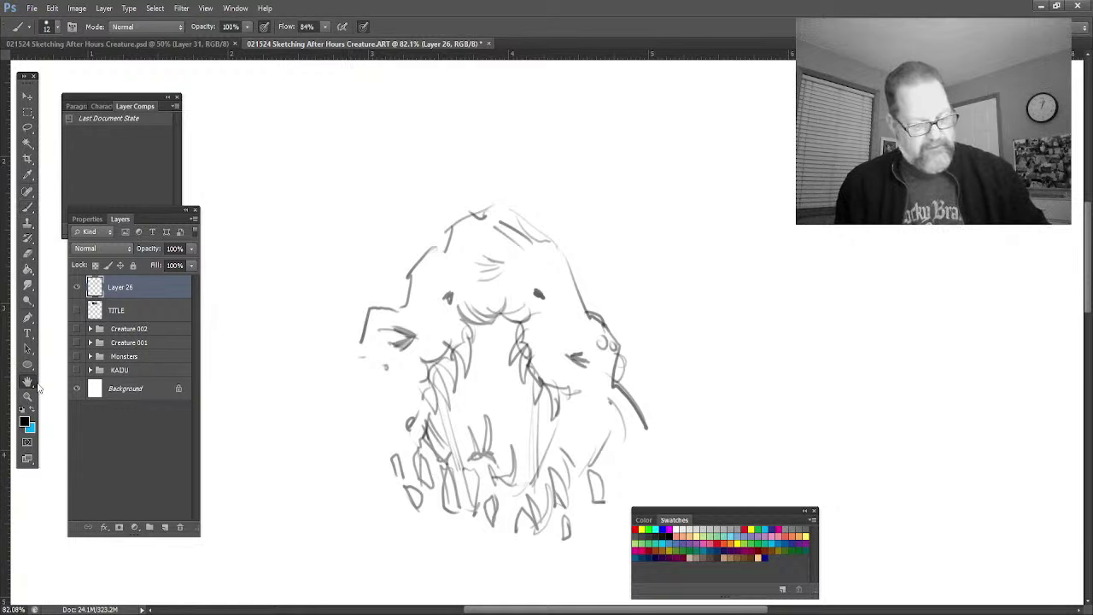
pyautogui.moveTo(442, 501); pyautogui.dragTo(500, 431)
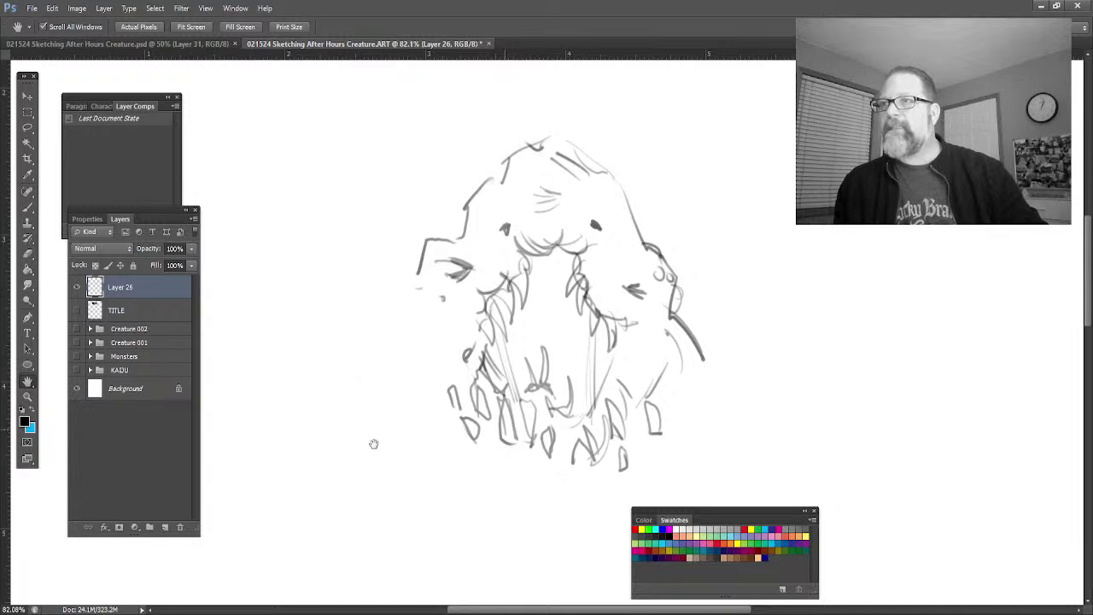
pyautogui.moveTo(374, 444); pyautogui.dragTo(388, 390)
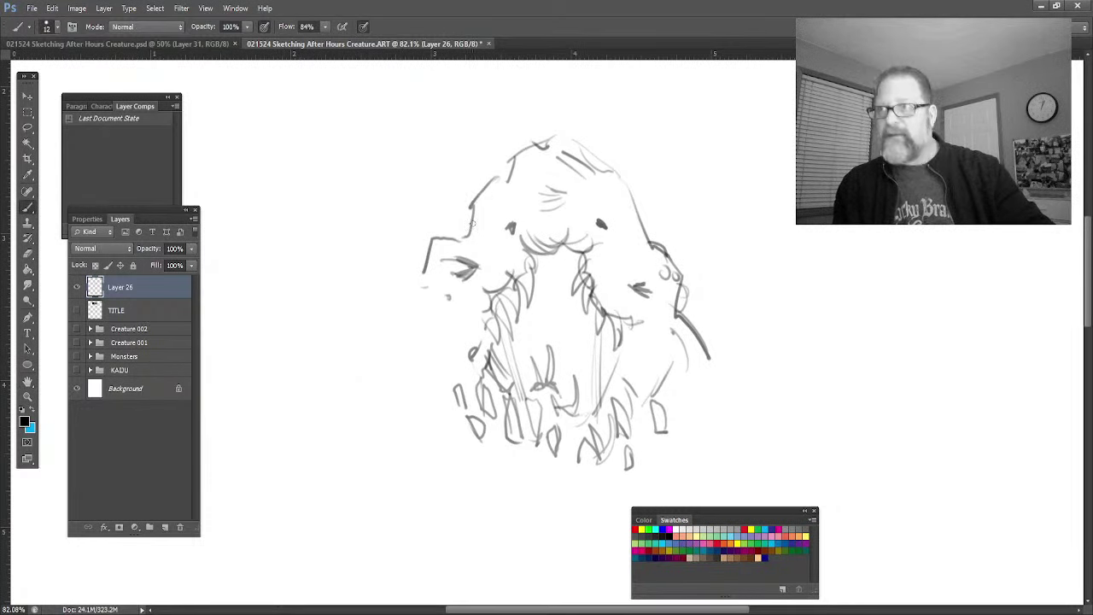
# Step: Draw long spines and a small hooked bump rising left of the head, plus loose hanging folds below both cheeks
pyautogui.moveTo(478, 190)
pyautogui.mouseDown()
pyautogui.moveTo(451, 210)
pyautogui.moveTo(386, 126)
pyautogui.moveTo(431, 213)
pyautogui.moveTo(371, 200)
pyautogui.mouseUp()
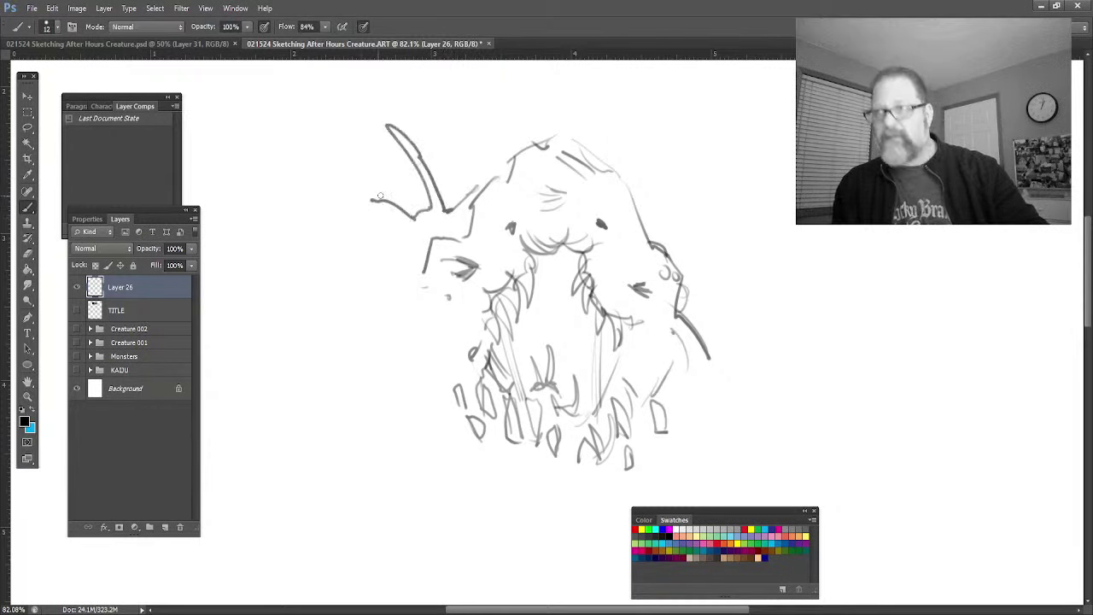
pyautogui.moveTo(325, 160)
pyautogui.mouseDown()
pyautogui.moveTo(395, 232)
pyautogui.moveTo(377, 252)
pyautogui.moveTo(382, 281)
pyautogui.moveTo(346, 257)
pyautogui.moveTo(467, 318)
pyautogui.moveTo(444, 347)
pyautogui.mouseUp()
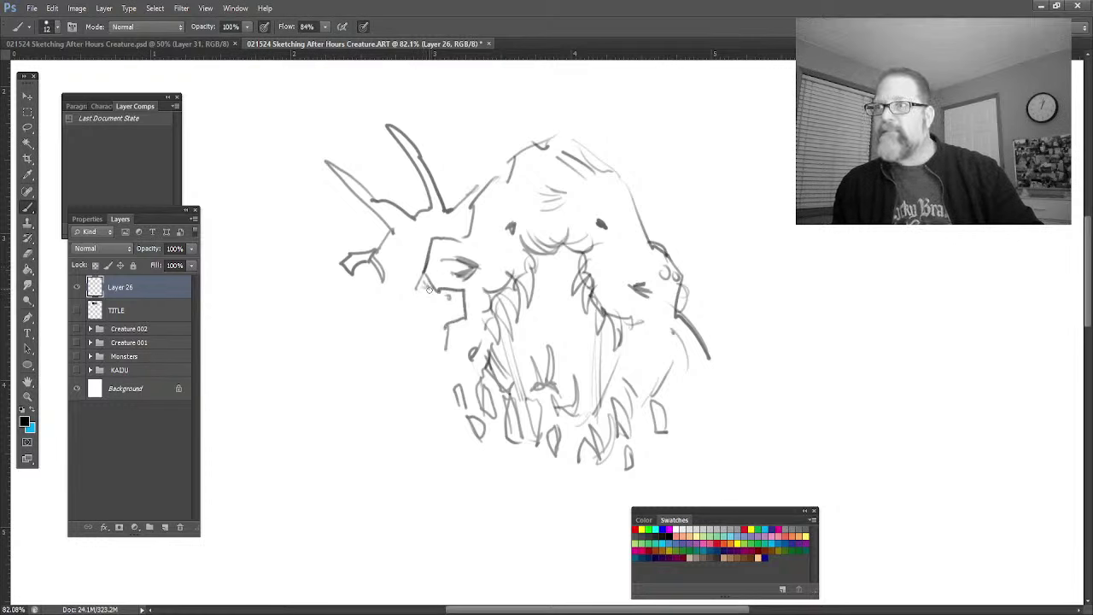
pyautogui.moveTo(424, 284)
pyautogui.mouseDown()
pyautogui.moveTo(450, 309)
pyautogui.moveTo(421, 305)
pyautogui.moveTo(453, 326)
pyautogui.moveTo(381, 357)
pyautogui.moveTo(425, 391)
pyautogui.moveTo(441, 389)
pyautogui.mouseUp()
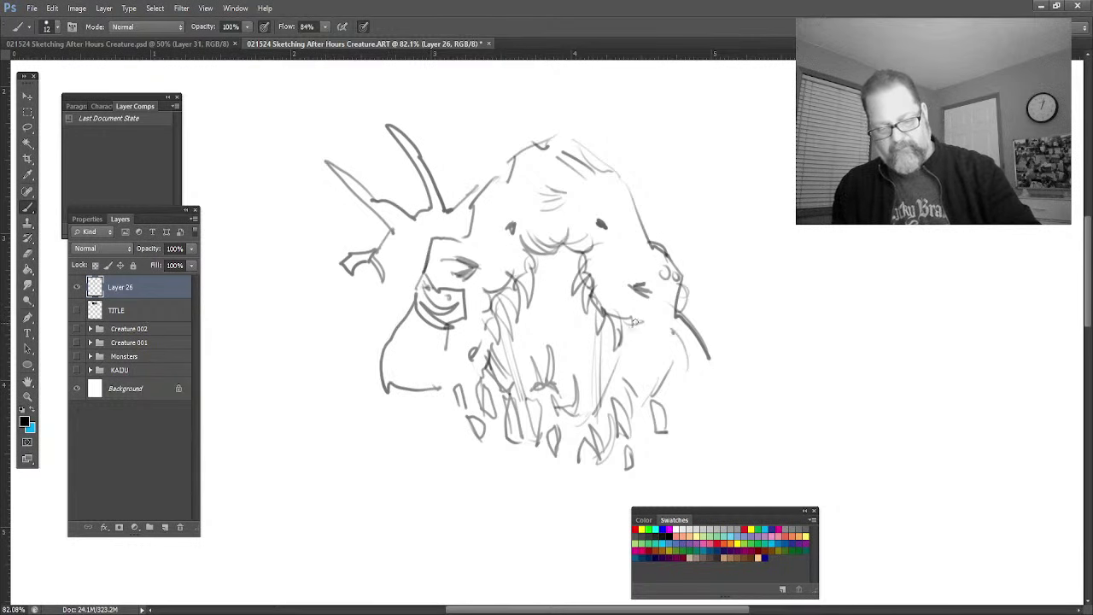
pyautogui.moveTo(632, 324)
pyautogui.mouseDown()
pyautogui.moveTo(658, 311)
pyautogui.moveTo(665, 293)
pyautogui.moveTo(663, 372)
pyautogui.mouseUp()
pyautogui.moveTo(662, 372)
pyautogui.mouseDown()
pyautogui.moveTo(672, 330)
pyautogui.moveTo(668, 390)
pyautogui.moveTo(716, 376)
pyautogui.mouseUp()
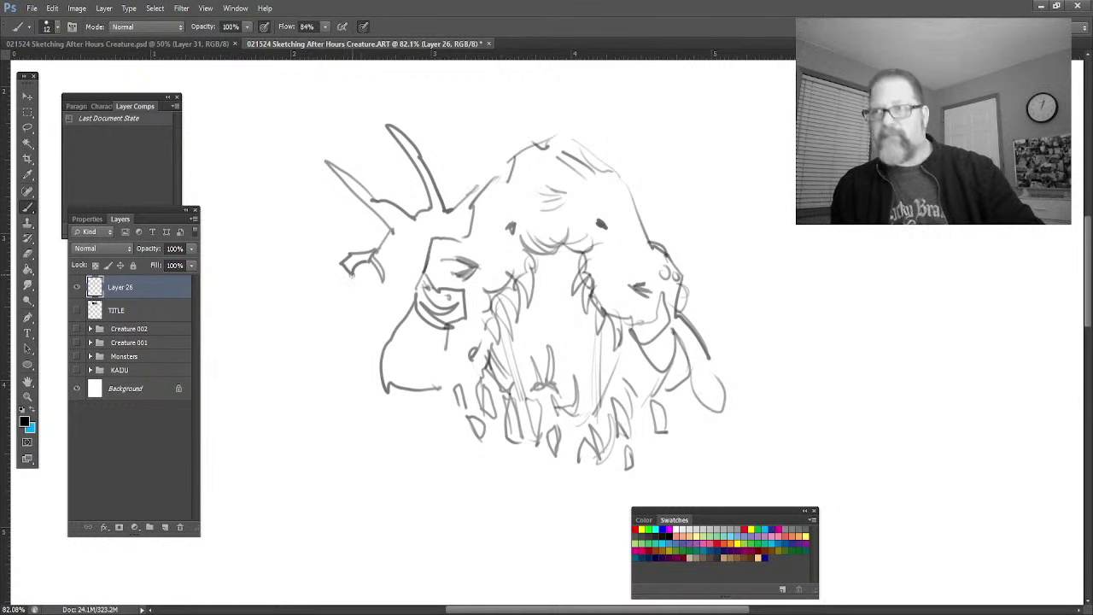
# Step: Outline the spiked shoulders on both sides of the body and fill the creature's two slanted eyes with solid black
pyautogui.moveTo(337, 258)
pyautogui.mouseDown()
pyautogui.moveTo(315, 277)
pyautogui.moveTo(275, 221)
pyautogui.moveTo(306, 286)
pyautogui.moveTo(277, 305)
pyautogui.moveTo(260, 391)
pyautogui.mouseUp()
pyautogui.moveTo(684, 315)
pyautogui.mouseDown()
pyautogui.moveTo(818, 441)
pyautogui.moveTo(782, 363)
pyautogui.mouseUp()
pyautogui.moveTo(767, 323)
pyautogui.mouseDown()
pyautogui.moveTo(780, 383)
pyautogui.moveTo(824, 444)
pyautogui.moveTo(826, 383)
pyautogui.moveTo(844, 346)
pyautogui.moveTo(813, 443)
pyautogui.moveTo(799, 422)
pyautogui.mouseUp()
pyautogui.moveTo(756, 381); pyautogui.dragTo(735, 346)
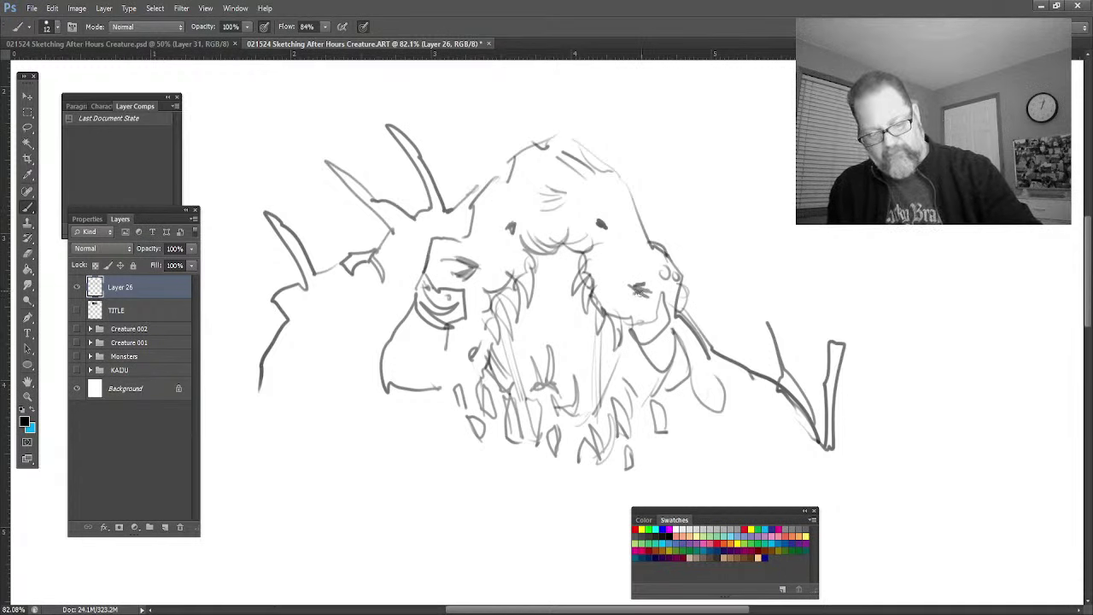
pyautogui.moveTo(638, 290); pyautogui.dragTo(640, 301)
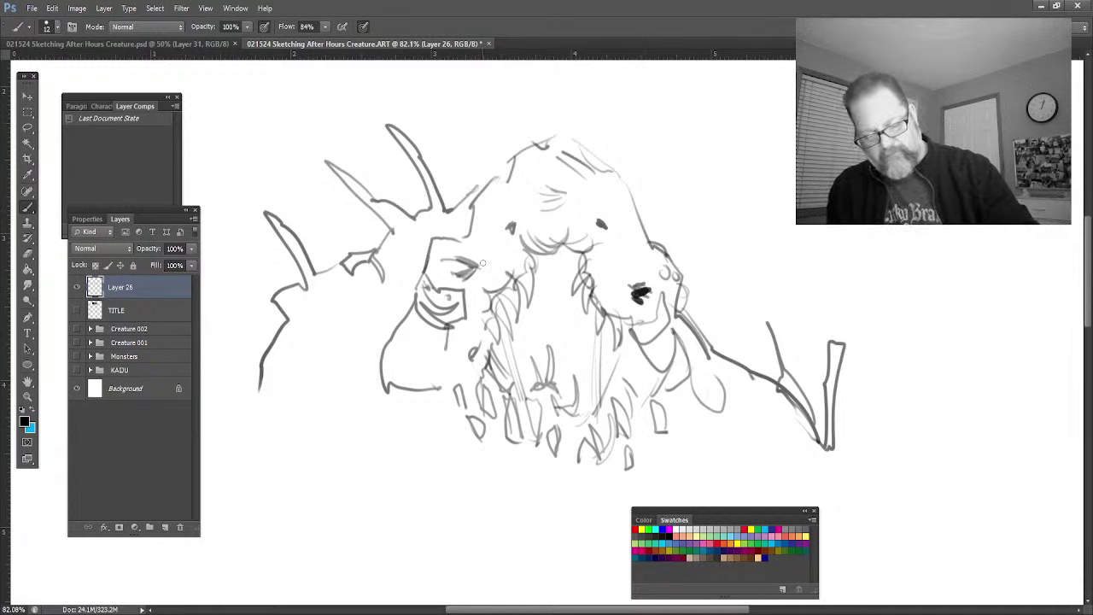
pyautogui.moveTo(468, 265)
pyautogui.mouseDown()
pyautogui.moveTo(463, 277)
pyautogui.moveTo(457, 262)
pyautogui.mouseUp()
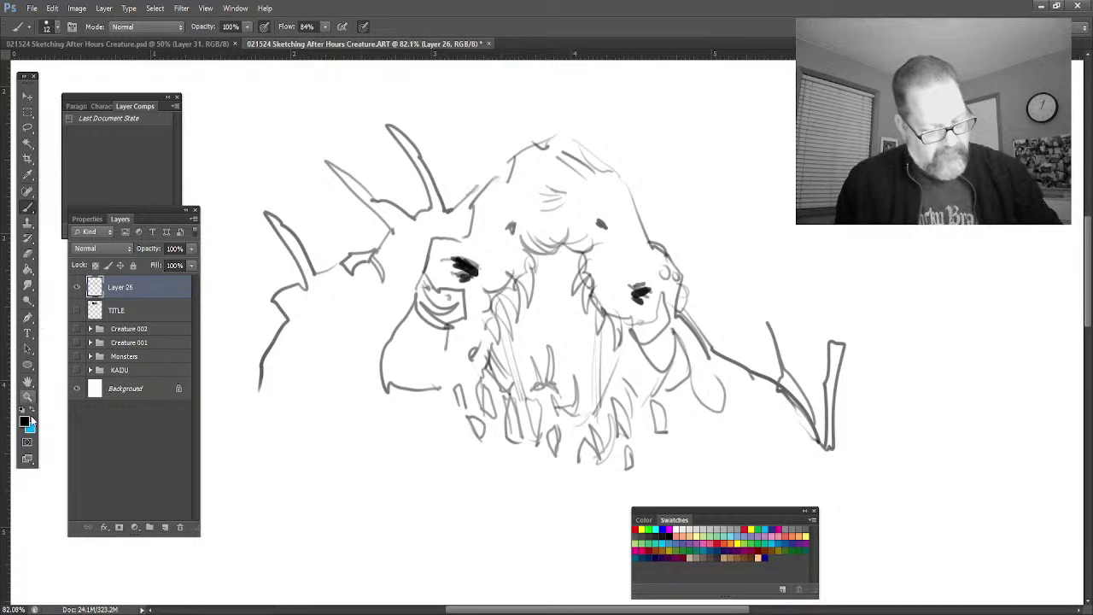
# Step: Add a new layer directly above TITLE and fill the creature's open mouth with dark gray
pyautogui.click(119, 306)
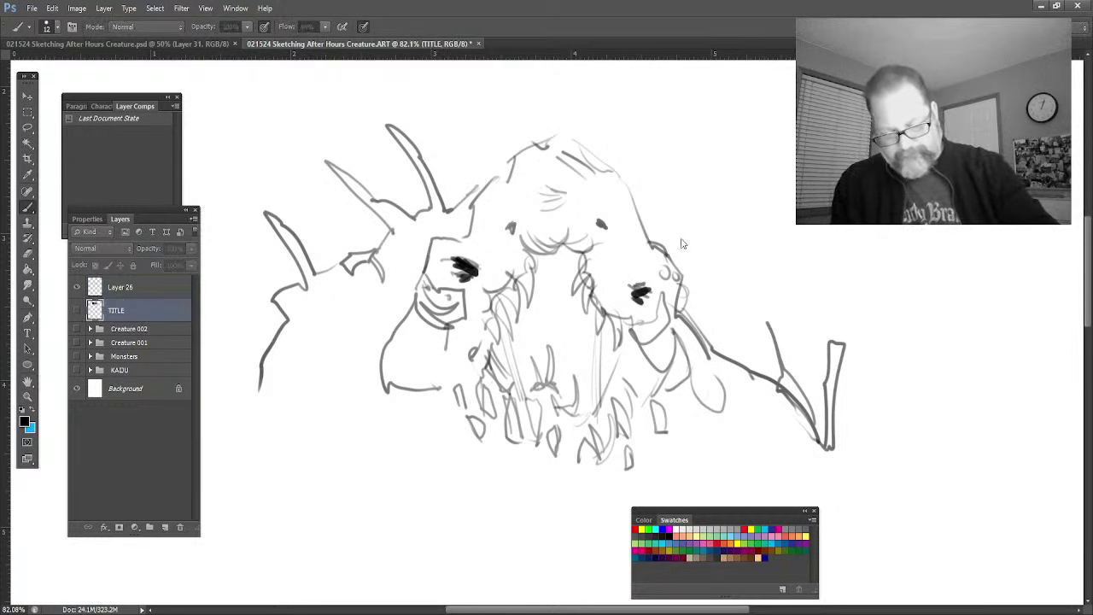
pyautogui.hotkey('ctrl', 'shift', 'alt', 'n')
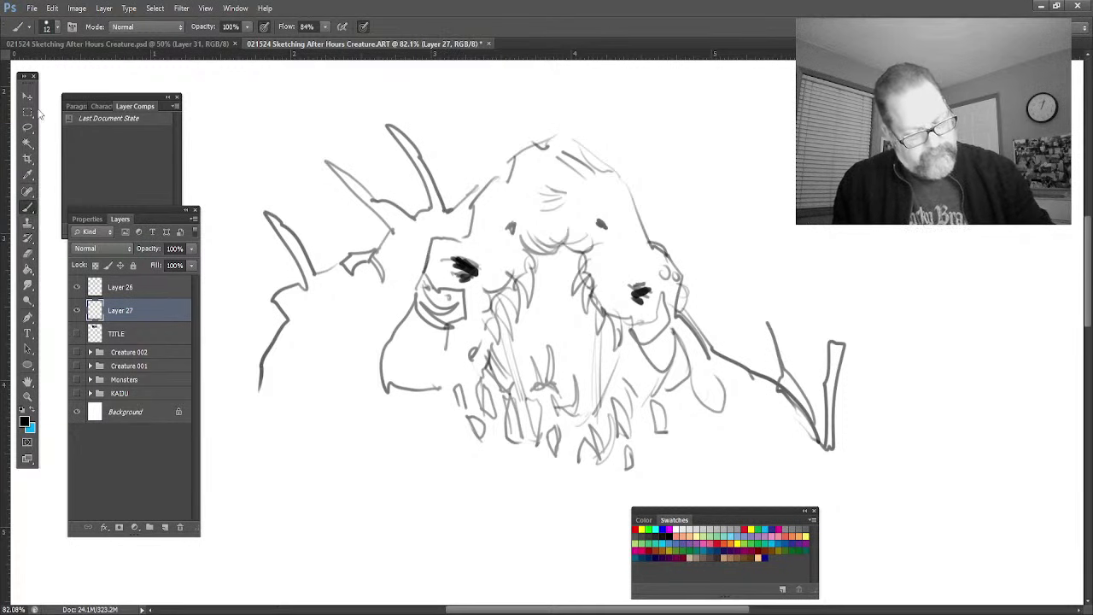
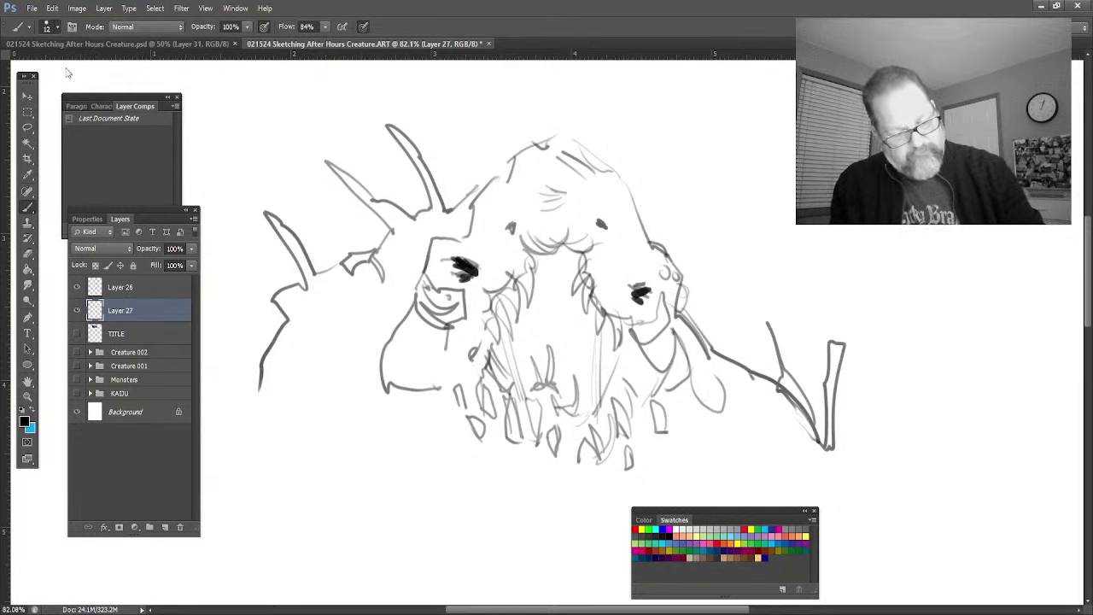
pyautogui.moveTo(536, 282)
pyautogui.mouseDown()
pyautogui.moveTo(534, 346)
pyautogui.moveTo(538, 290)
pyautogui.moveTo(551, 312)
pyautogui.moveTo(504, 359)
pyautogui.moveTo(521, 367)
pyautogui.moveTo(545, 317)
pyautogui.moveTo(594, 375)
pyautogui.moveTo(608, 342)
pyautogui.moveTo(615, 363)
pyautogui.moveTo(568, 414)
pyautogui.moveTo(572, 432)
pyautogui.moveTo(551, 376)
pyautogui.moveTo(530, 376)
pyautogui.moveTo(517, 321)
pyautogui.moveTo(534, 277)
pyautogui.moveTo(562, 263)
pyautogui.moveTo(598, 323)
pyautogui.moveTo(586, 301)
pyautogui.mouseUp()
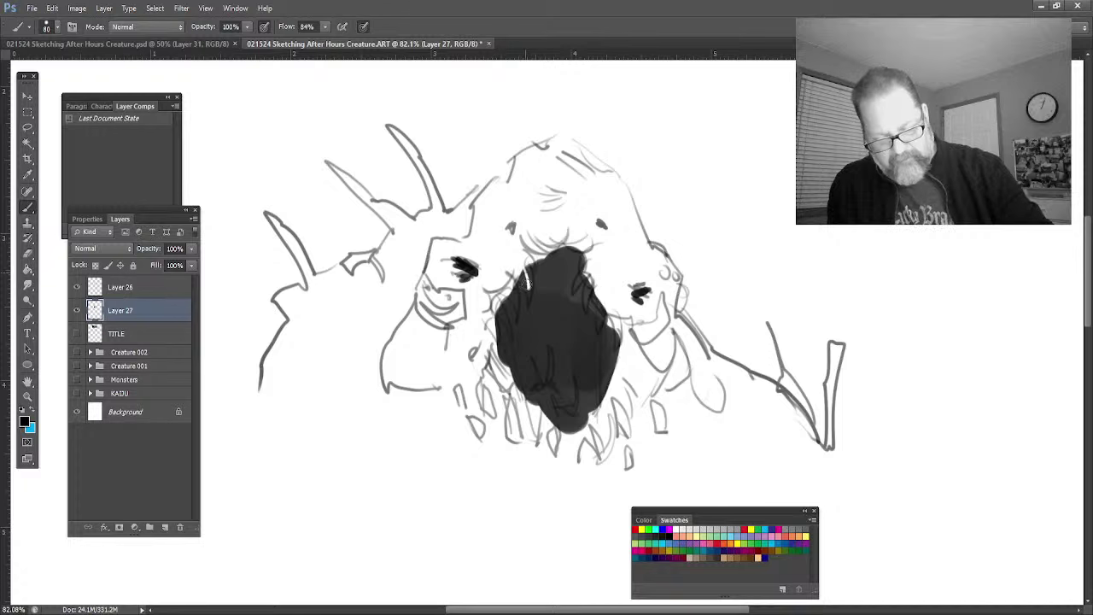
# Step: Erase the dark mouth fill over the upper and lower fangs and the thin strands at both sides of the mouth
pyautogui.moveTo(528, 278)
pyautogui.mouseDown()
pyautogui.moveTo(565, 244)
pyautogui.moveTo(584, 253)
pyautogui.moveTo(580, 283)
pyautogui.moveTo(594, 271)
pyautogui.moveTo(585, 280)
pyautogui.moveTo(602, 320)
pyautogui.mouseUp()
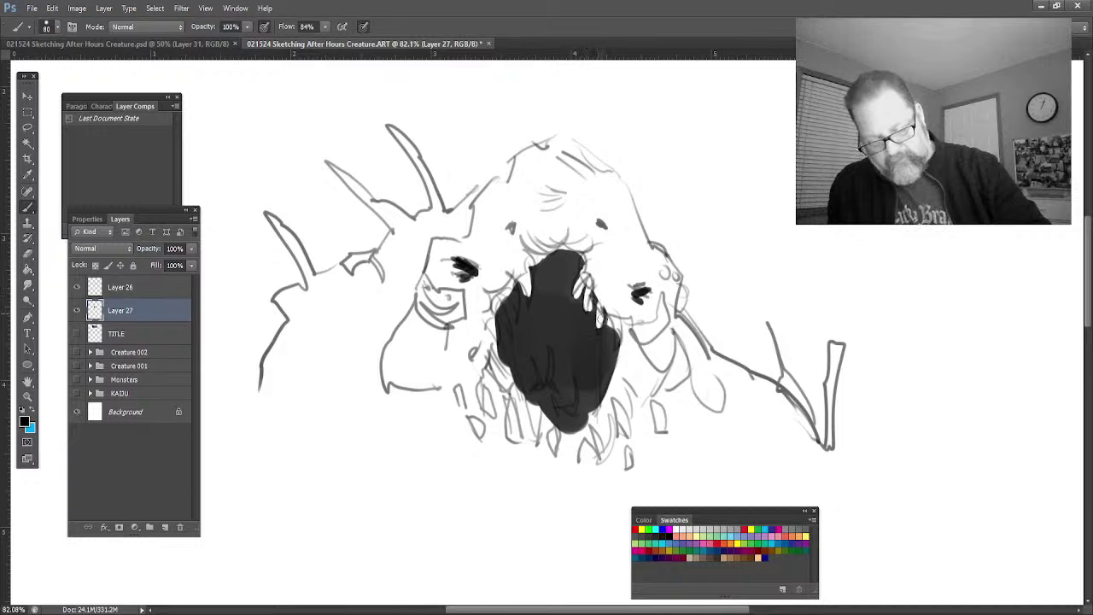
pyautogui.moveTo(603, 383)
pyautogui.mouseDown()
pyautogui.moveTo(600, 407)
pyautogui.moveTo(603, 393)
pyautogui.moveTo(576, 381)
pyautogui.moveTo(557, 410)
pyautogui.moveTo(551, 395)
pyautogui.moveTo(557, 427)
pyautogui.moveTo(573, 431)
pyautogui.moveTo(579, 405)
pyautogui.moveTo(580, 427)
pyautogui.moveTo(564, 424)
pyautogui.mouseUp()
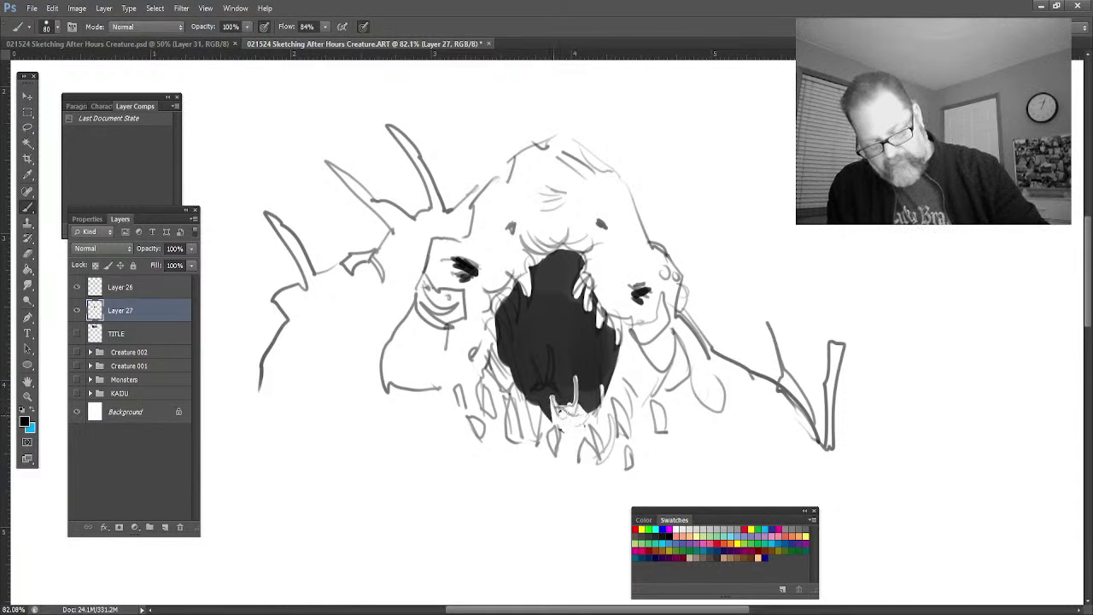
pyautogui.moveTo(549, 375)
pyautogui.mouseDown()
pyautogui.moveTo(549, 366)
pyautogui.moveTo(544, 414)
pyautogui.moveTo(535, 382)
pyautogui.moveTo(546, 399)
pyautogui.mouseUp()
pyautogui.moveTo(506, 311)
pyautogui.mouseDown()
pyautogui.moveTo(503, 338)
pyautogui.moveTo(512, 286)
pyautogui.moveTo(511, 316)
pyautogui.moveTo(508, 294)
pyautogui.moveTo(521, 297)
pyautogui.mouseUp()
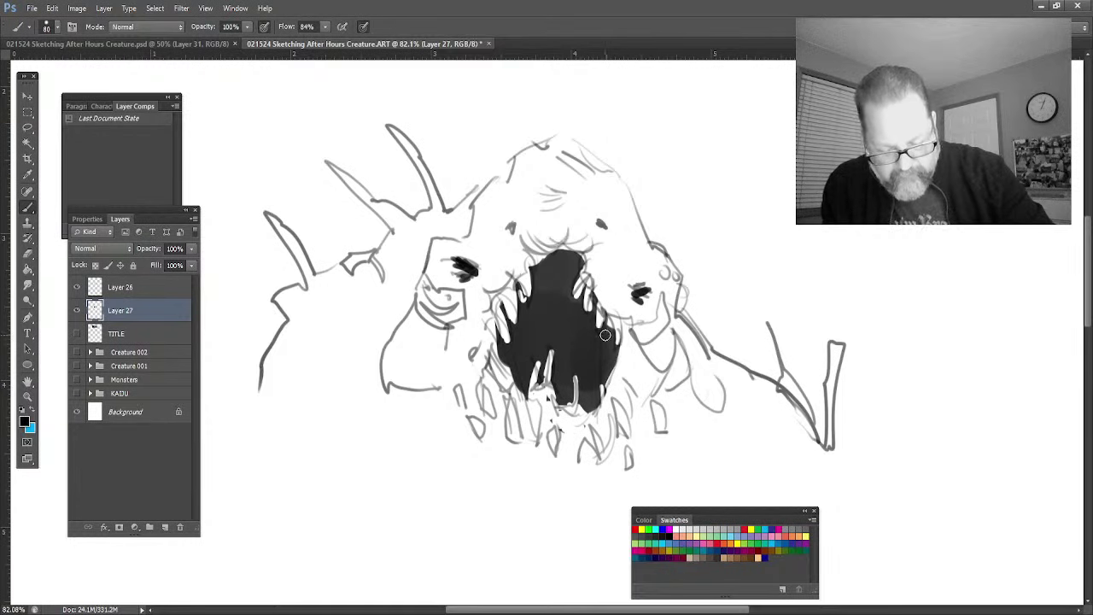
pyautogui.moveTo(605, 335); pyautogui.dragTo(600, 402)
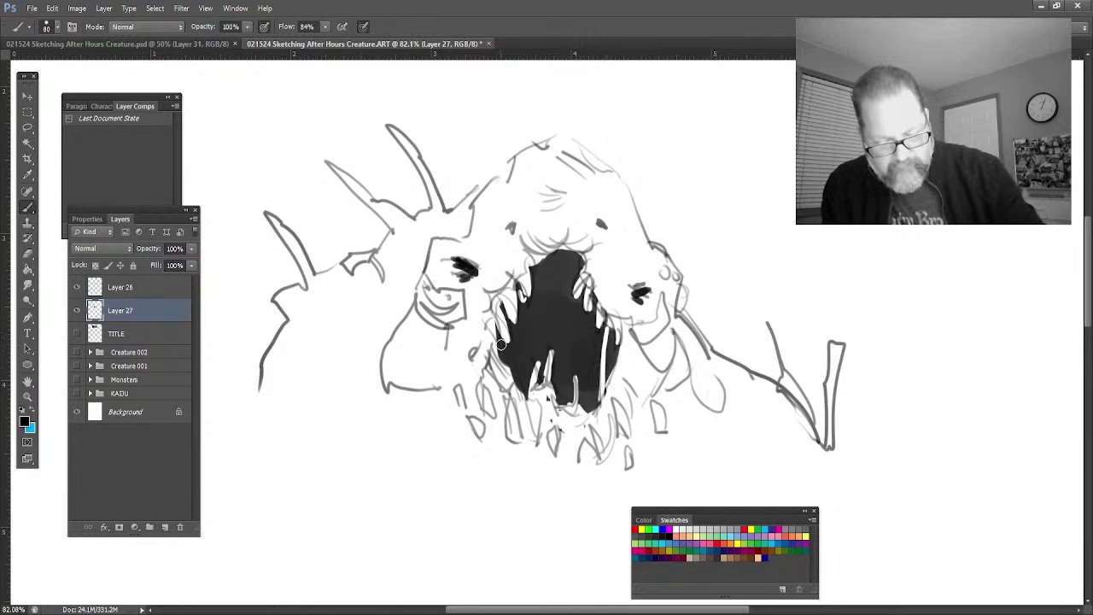
pyautogui.moveTo(514, 301); pyautogui.dragTo(529, 399)
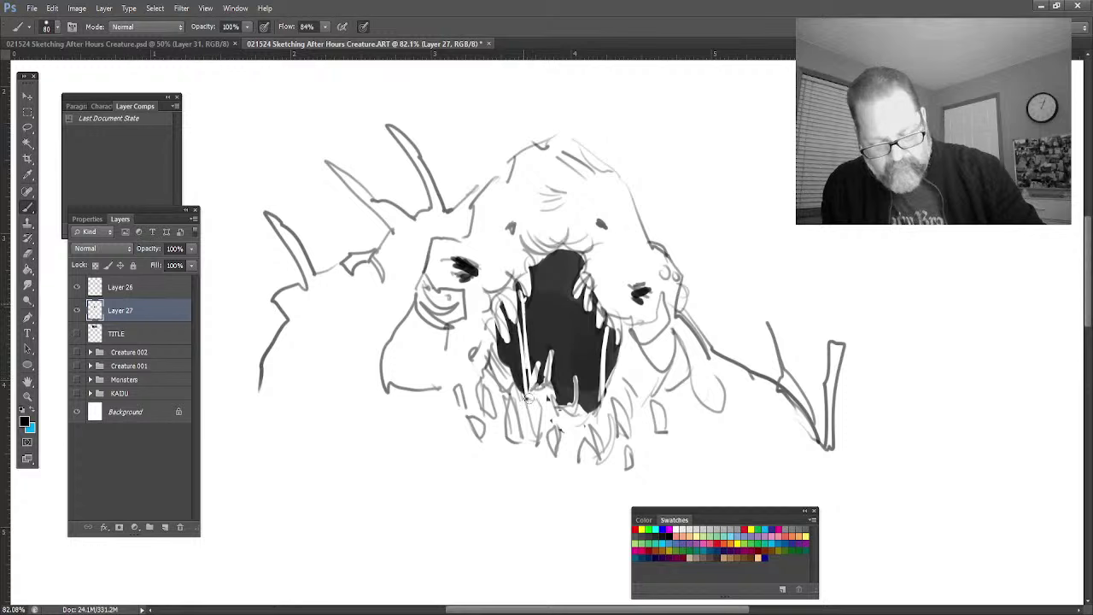
pyautogui.moveTo(610, 328); pyautogui.dragTo(608, 396)
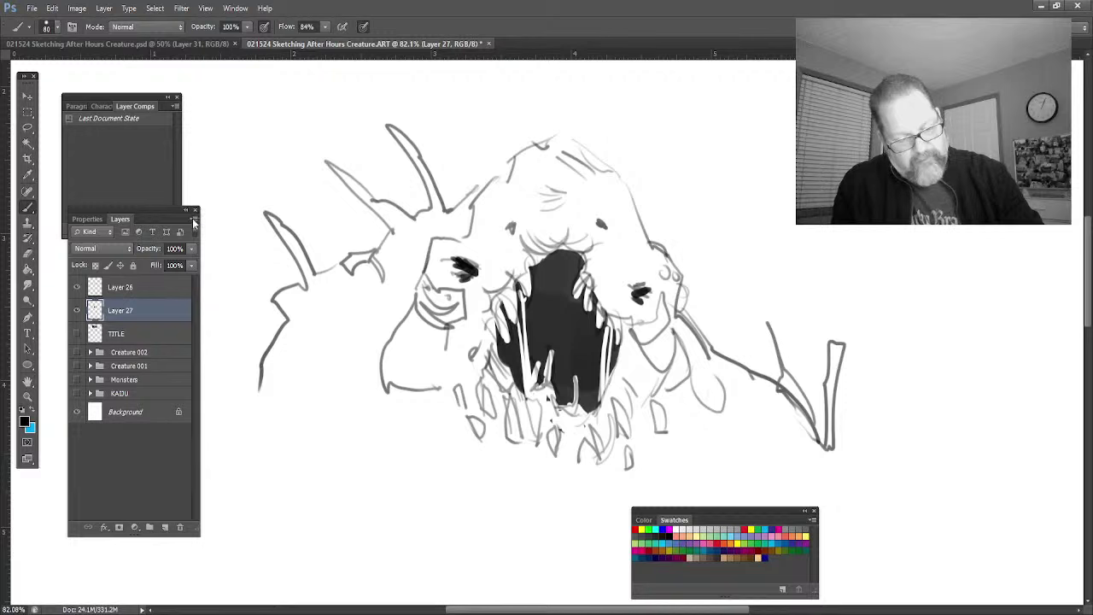
# Step: Block in the creature's head, body and spines with gray on a new layer above Layer 27, and set its opacity to 74%
pyautogui.click(489, 376)
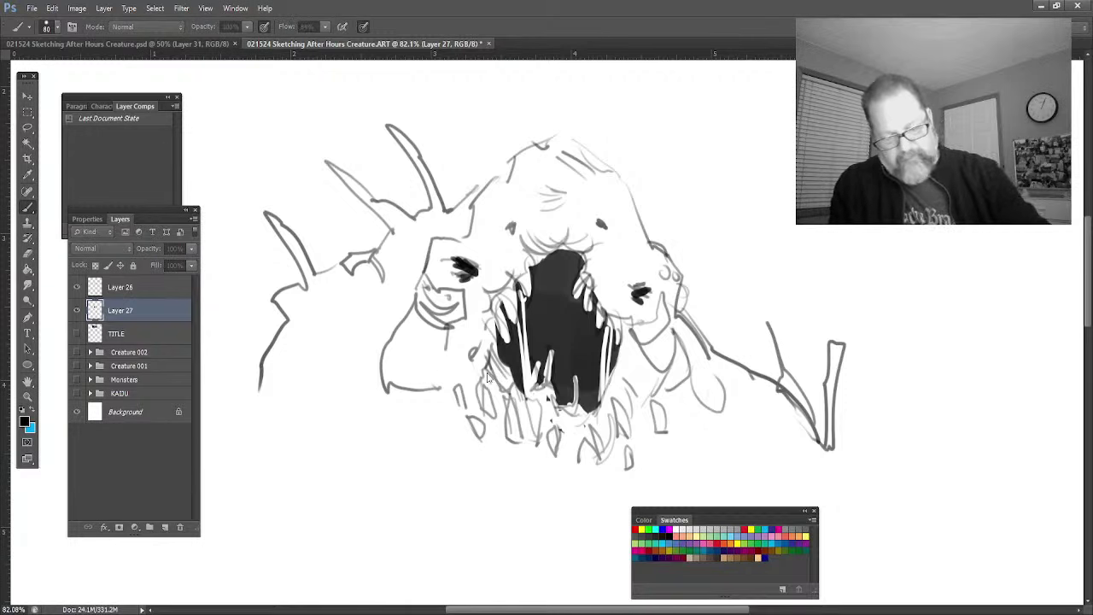
pyautogui.hotkey('ctrl', 'shift', 'alt', 'n')
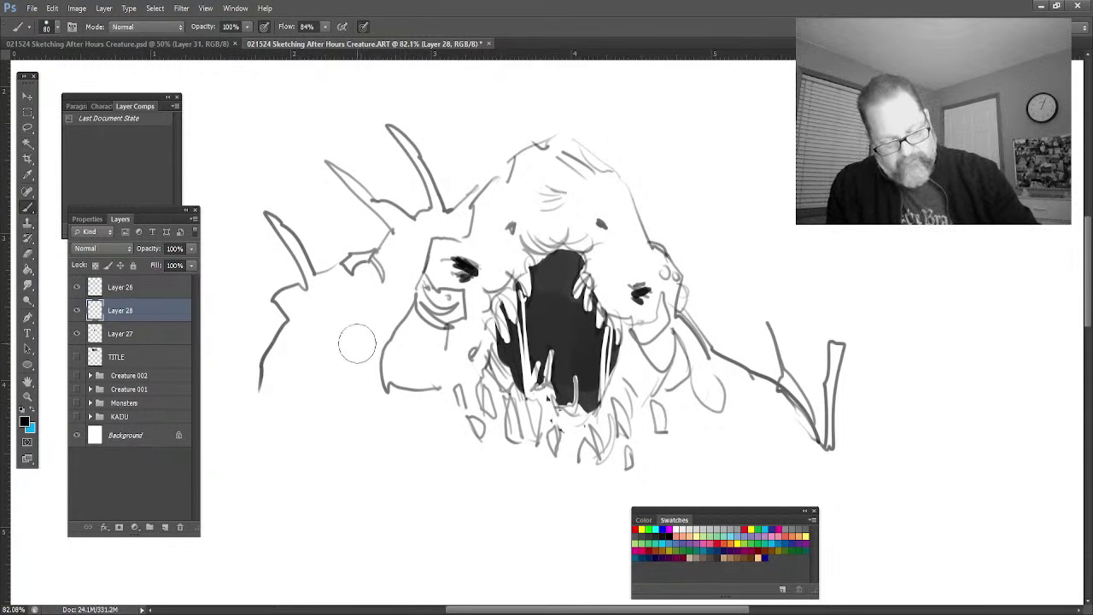
pyautogui.moveTo(278, 380)
pyautogui.mouseDown()
pyautogui.moveTo(310, 364)
pyautogui.moveTo(319, 319)
pyautogui.moveTo(349, 352)
pyautogui.moveTo(352, 331)
pyautogui.moveTo(417, 411)
pyautogui.moveTo(423, 369)
pyautogui.moveTo(399, 290)
pyautogui.moveTo(411, 275)
pyautogui.moveTo(470, 293)
pyautogui.moveTo(463, 258)
pyautogui.moveTo(491, 286)
pyautogui.moveTo(487, 246)
pyautogui.moveTo(517, 256)
pyautogui.moveTo(505, 227)
pyautogui.moveTo(529, 235)
pyautogui.moveTo(534, 205)
pyautogui.moveTo(585, 244)
pyautogui.moveTo(608, 282)
pyautogui.moveTo(640, 243)
pyautogui.moveTo(660, 278)
pyautogui.moveTo(670, 272)
pyautogui.moveTo(619, 224)
pyautogui.moveTo(623, 207)
pyautogui.moveTo(593, 197)
pyautogui.moveTo(569, 169)
pyautogui.moveTo(492, 217)
pyautogui.moveTo(489, 202)
pyautogui.moveTo(474, 229)
pyautogui.moveTo(440, 235)
pyautogui.moveTo(418, 261)
pyautogui.moveTo(418, 239)
pyautogui.moveTo(402, 231)
pyautogui.moveTo(383, 282)
pyautogui.moveTo(325, 306)
pyautogui.moveTo(342, 300)
pyautogui.moveTo(317, 342)
pyautogui.moveTo(299, 343)
pyautogui.moveTo(314, 278)
pyautogui.moveTo(283, 231)
pyautogui.moveTo(325, 308)
pyautogui.moveTo(354, 256)
pyautogui.moveTo(292, 301)
pyautogui.moveTo(292, 329)
pyautogui.moveTo(265, 393)
pyautogui.mouseUp()
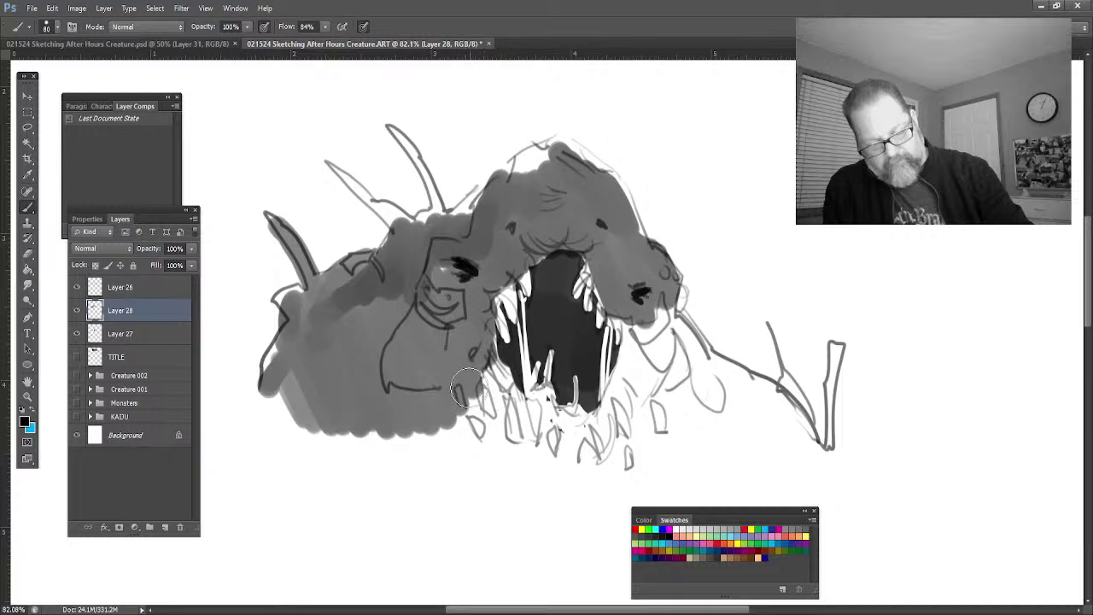
pyautogui.moveTo(475, 378)
pyautogui.mouseDown()
pyautogui.moveTo(476, 406)
pyautogui.moveTo(476, 356)
pyautogui.moveTo(525, 434)
pyautogui.moveTo(575, 441)
pyautogui.moveTo(609, 399)
pyautogui.moveTo(625, 403)
pyautogui.moveTo(627, 371)
pyautogui.moveTo(642, 378)
pyautogui.moveTo(627, 310)
pyautogui.moveTo(666, 397)
pyautogui.moveTo(735, 392)
pyautogui.moveTo(789, 418)
pyautogui.moveTo(782, 405)
pyautogui.moveTo(798, 430)
pyautogui.moveTo(789, 386)
pyautogui.moveTo(796, 400)
pyautogui.moveTo(828, 390)
pyautogui.moveTo(824, 441)
pyautogui.moveTo(759, 395)
pyautogui.moveTo(735, 388)
pyautogui.moveTo(714, 400)
pyautogui.moveTo(668, 445)
pyautogui.moveTo(668, 509)
pyautogui.moveTo(646, 514)
pyautogui.moveTo(673, 466)
pyautogui.moveTo(712, 490)
pyautogui.moveTo(682, 524)
pyautogui.moveTo(605, 537)
pyautogui.moveTo(551, 515)
pyautogui.moveTo(461, 514)
pyautogui.moveTo(418, 492)
pyautogui.moveTo(394, 501)
pyautogui.moveTo(248, 427)
pyautogui.mouseUp()
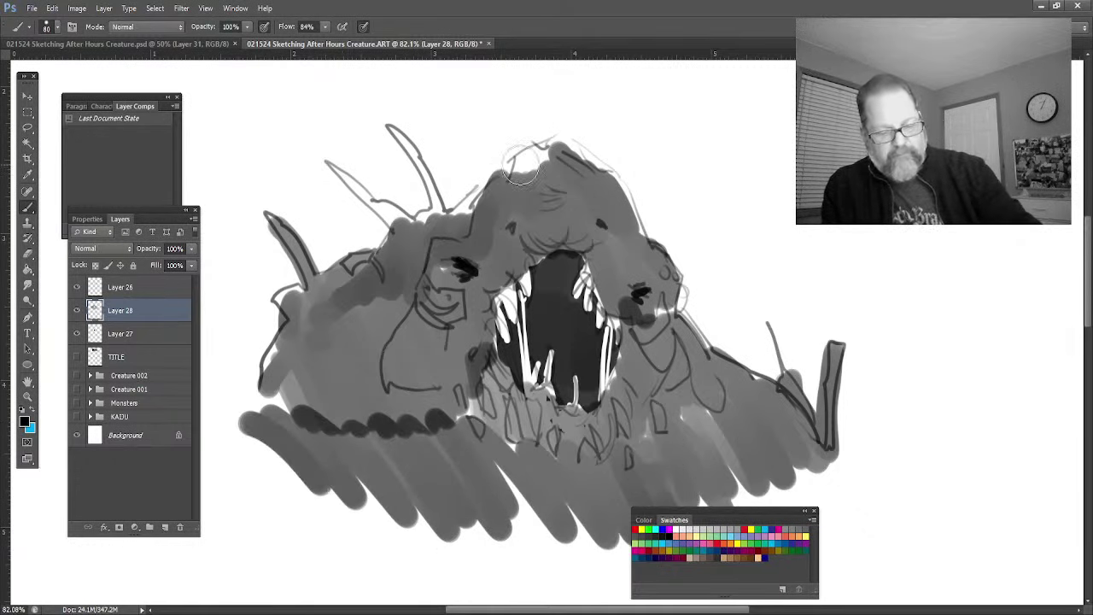
pyautogui.moveTo(521, 165)
pyautogui.mouseDown()
pyautogui.moveTo(477, 205)
pyautogui.moveTo(457, 208)
pyautogui.moveTo(410, 195)
pyautogui.moveTo(437, 205)
pyautogui.moveTo(388, 127)
pyautogui.moveTo(414, 188)
pyautogui.moveTo(382, 188)
pyautogui.moveTo(359, 175)
pyautogui.mouseUp()
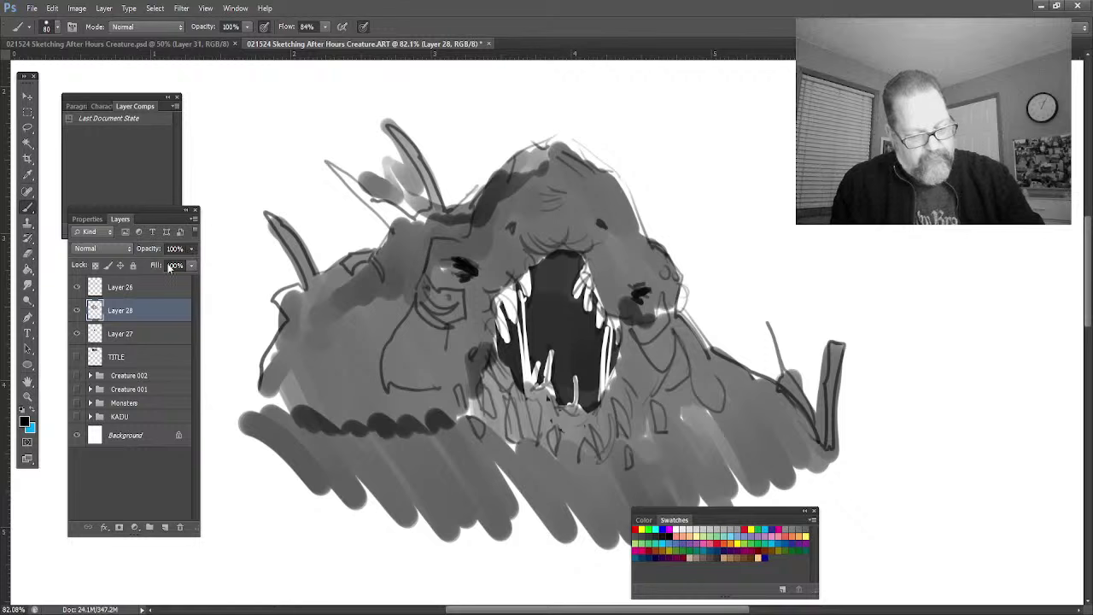
pyautogui.moveTo(174, 267); pyautogui.dragTo(181, 268)
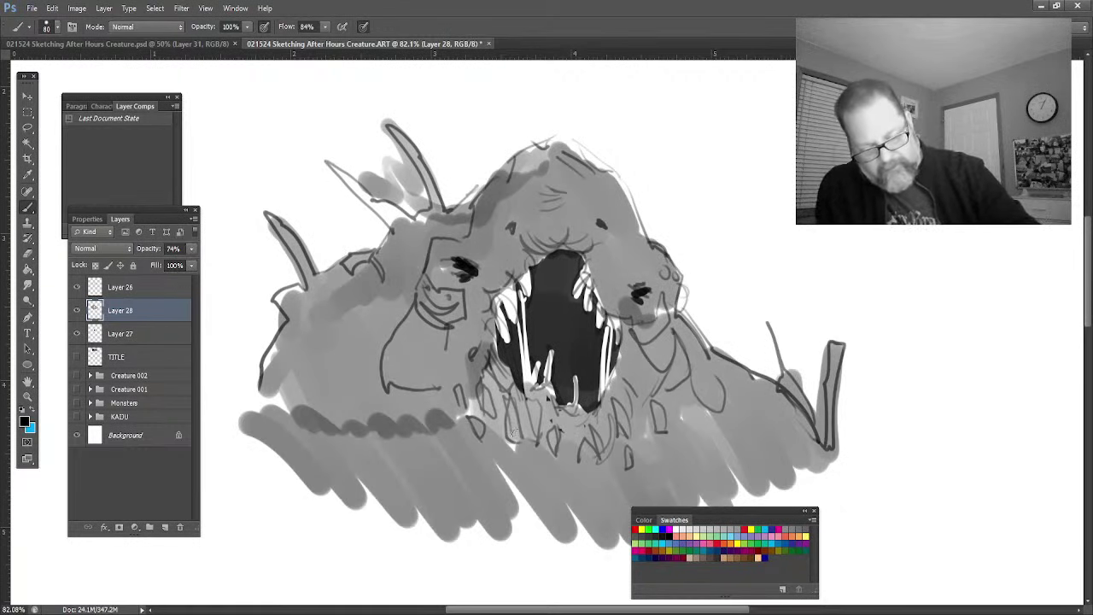
# Step: Erase the gray inside the teeth along the left side of the mouth and the left half of the lower jaw
pyautogui.moveTo(514, 434)
pyautogui.mouseDown()
pyautogui.moveTo(511, 419)
pyautogui.moveTo(512, 434)
pyautogui.moveTo(535, 424)
pyautogui.mouseUp()
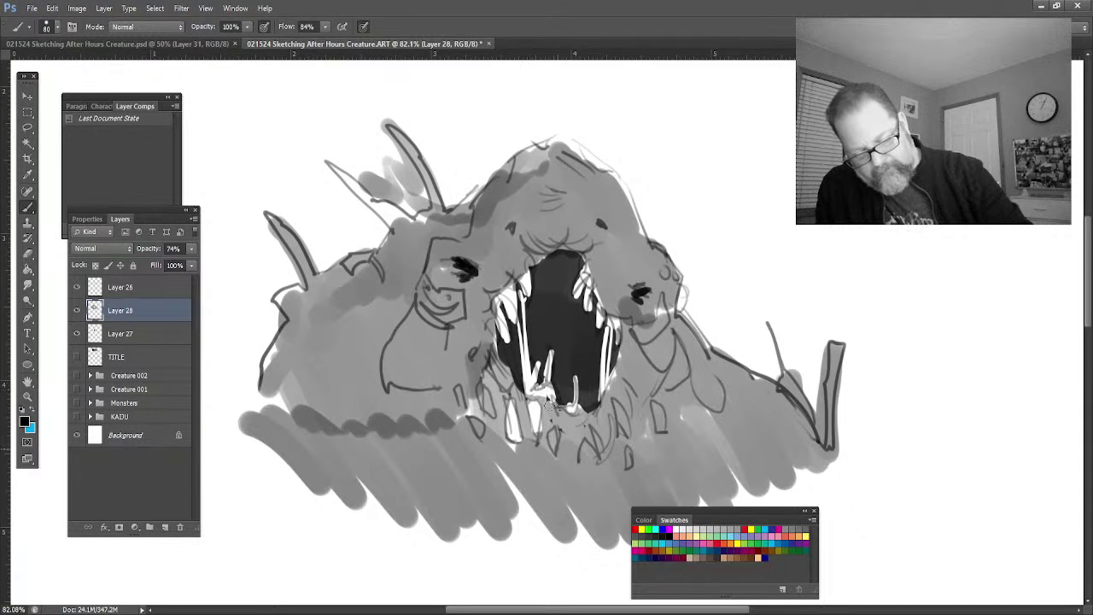
pyautogui.moveTo(555, 431); pyautogui.dragTo(557, 449)
pyautogui.moveTo(485, 386); pyautogui.dragTo(489, 417)
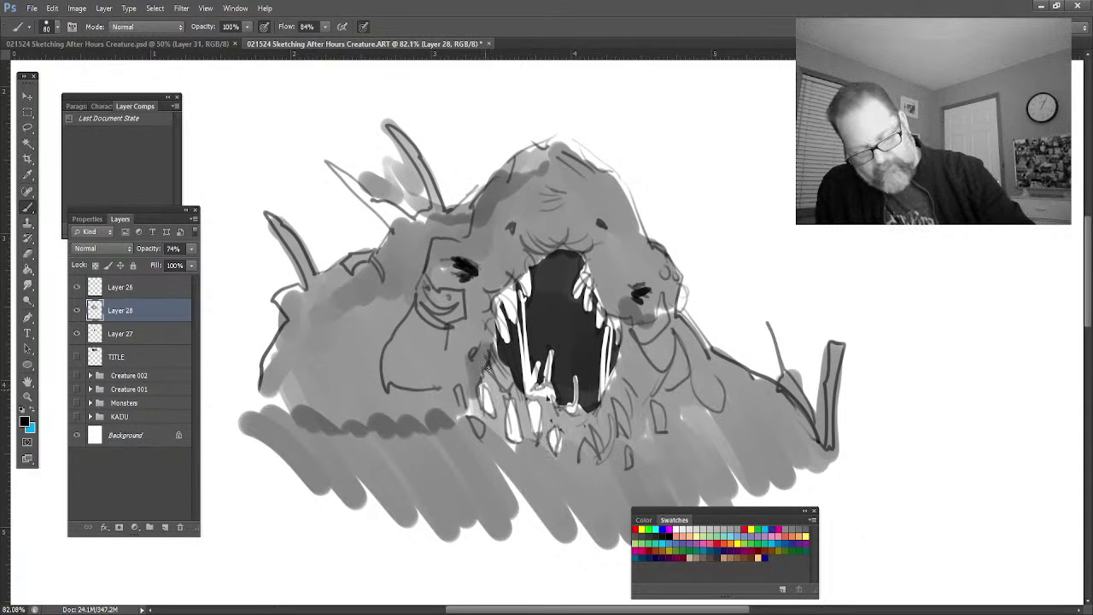
pyautogui.moveTo(504, 362); pyautogui.dragTo(500, 388)
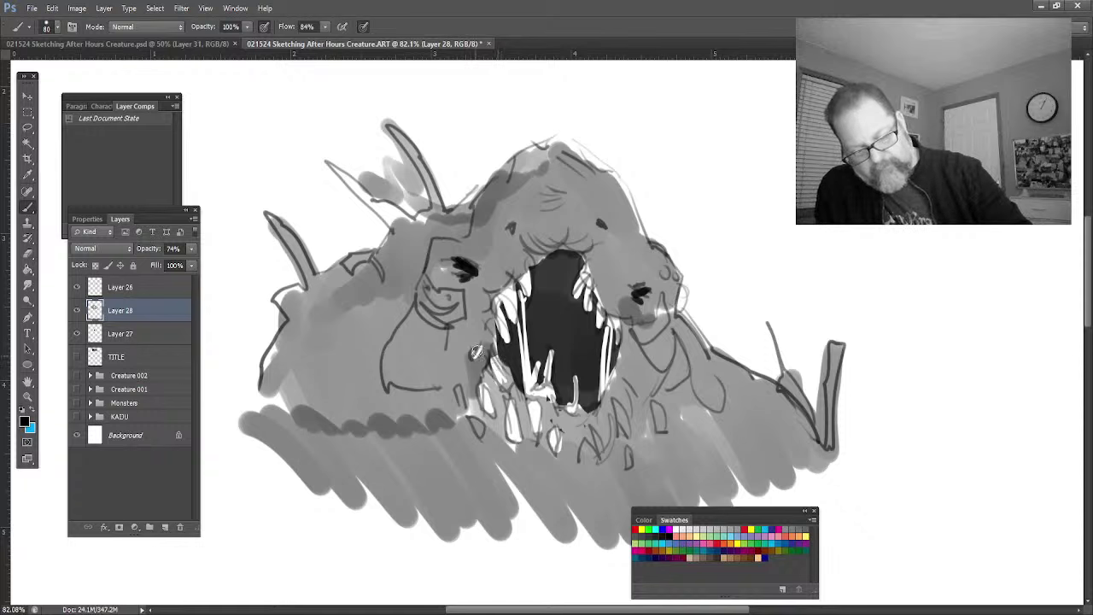
pyautogui.moveTo(491, 339); pyautogui.dragTo(495, 322)
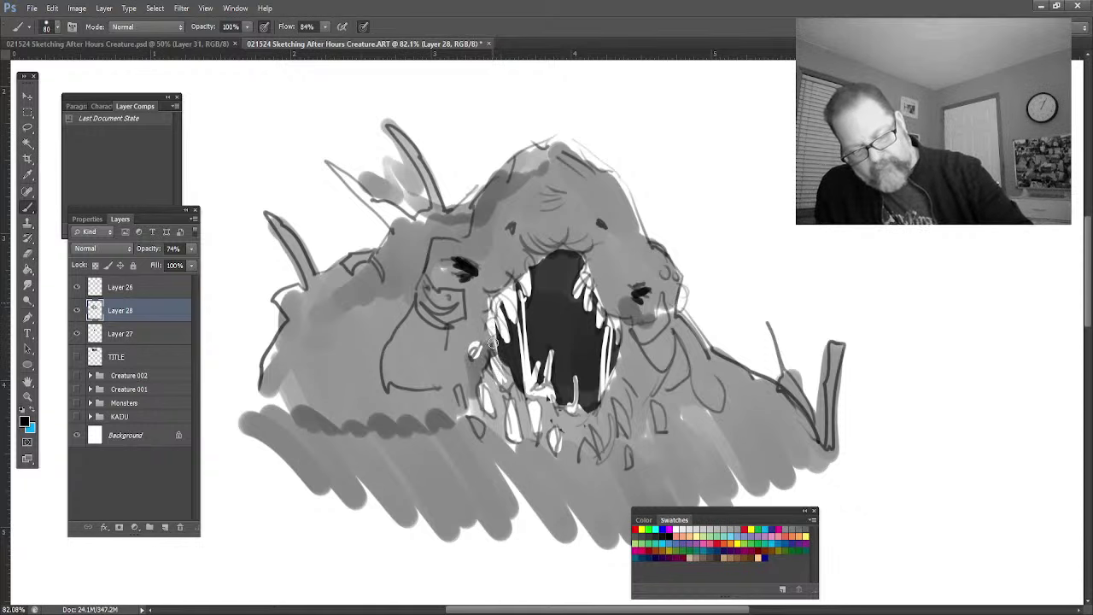
pyautogui.moveTo(467, 414); pyautogui.dragTo(462, 391)
pyautogui.moveTo(478, 434); pyautogui.dragTo(475, 394)
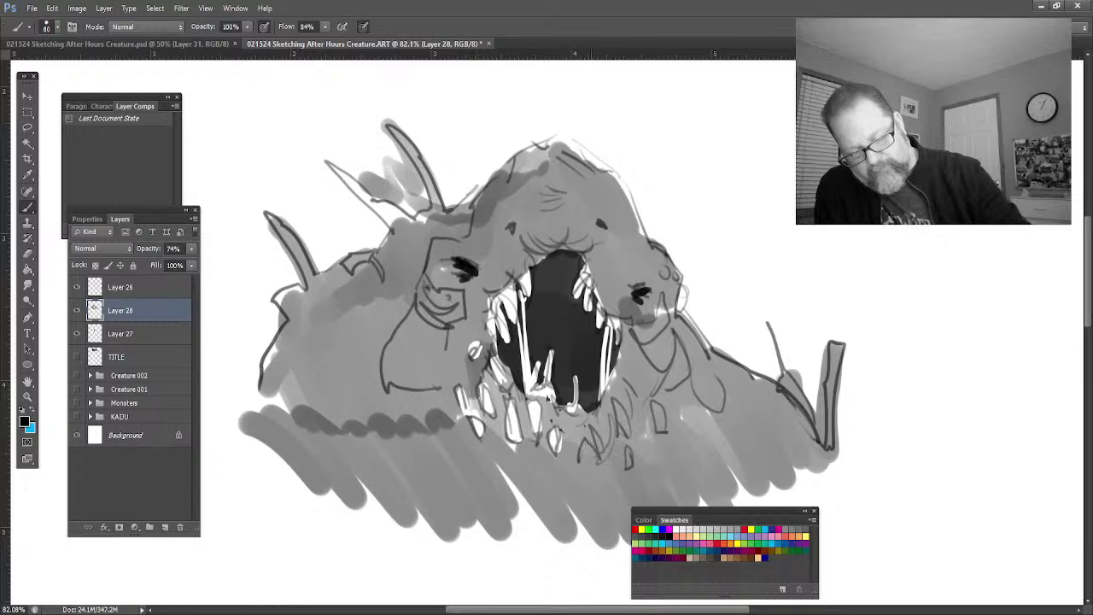
# Step: Erase the gray inside the remaining teeth at the center and right side of the lower jaw
pyautogui.moveTo(557, 428); pyautogui.dragTo(560, 438)
pyautogui.moveTo(593, 442)
pyautogui.mouseDown()
pyautogui.moveTo(583, 463)
pyautogui.moveTo(606, 460)
pyautogui.mouseUp()
pyautogui.moveTo(624, 398); pyautogui.dragTo(620, 429)
pyautogui.moveTo(662, 416); pyautogui.dragTo(629, 465)
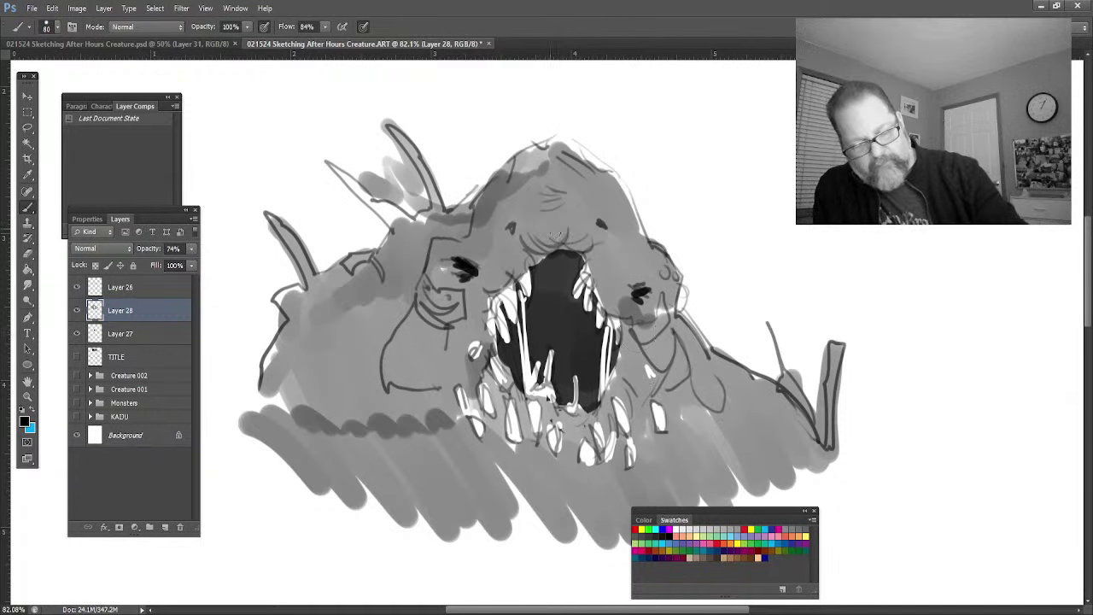
# Step: Erase white highlights into the gray on the right cheek bumps, upper lip creases, right jowl folds and crown of the head
pyautogui.click(665, 272)
pyautogui.click(675, 274)
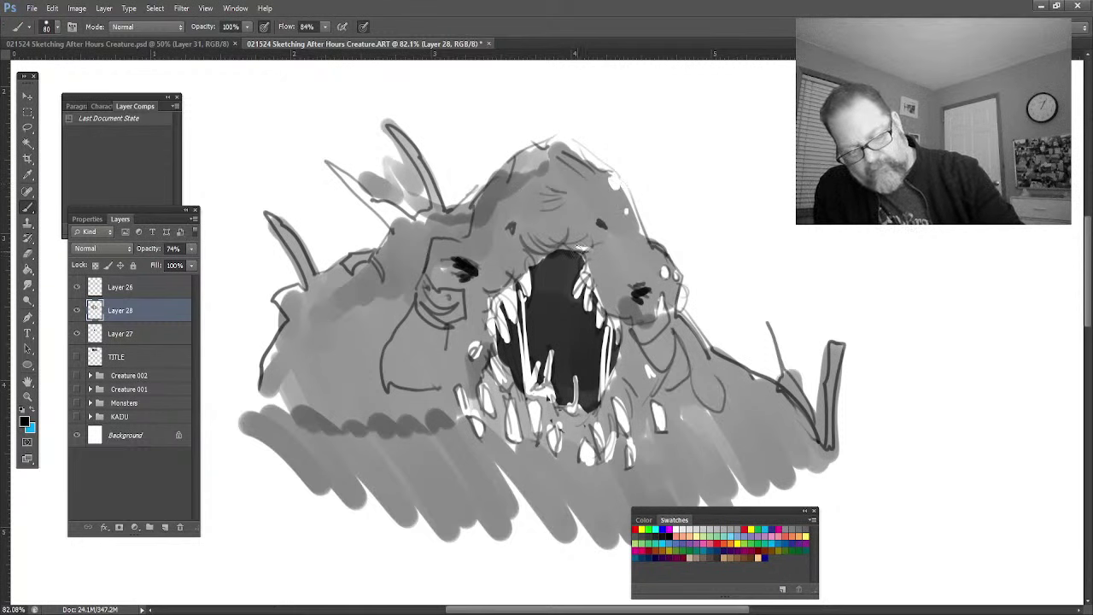
pyautogui.moveTo(566, 237)
pyautogui.mouseDown()
pyautogui.moveTo(570, 228)
pyautogui.moveTo(589, 256)
pyautogui.moveTo(528, 244)
pyautogui.mouseUp()
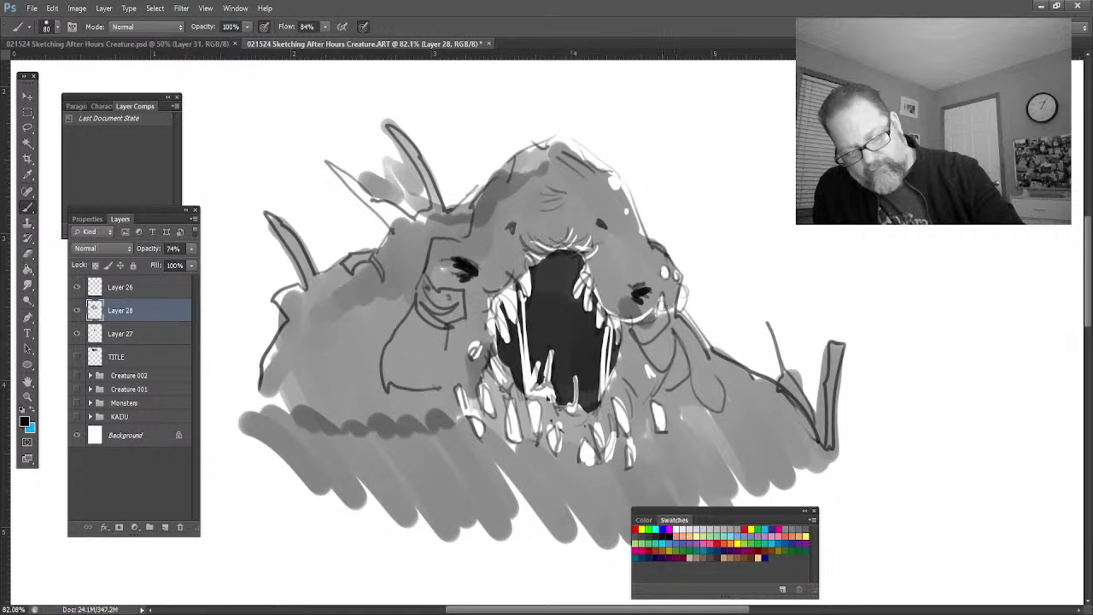
pyautogui.moveTo(651, 323)
pyautogui.mouseDown()
pyautogui.moveTo(622, 294)
pyautogui.moveTo(666, 368)
pyautogui.mouseUp()
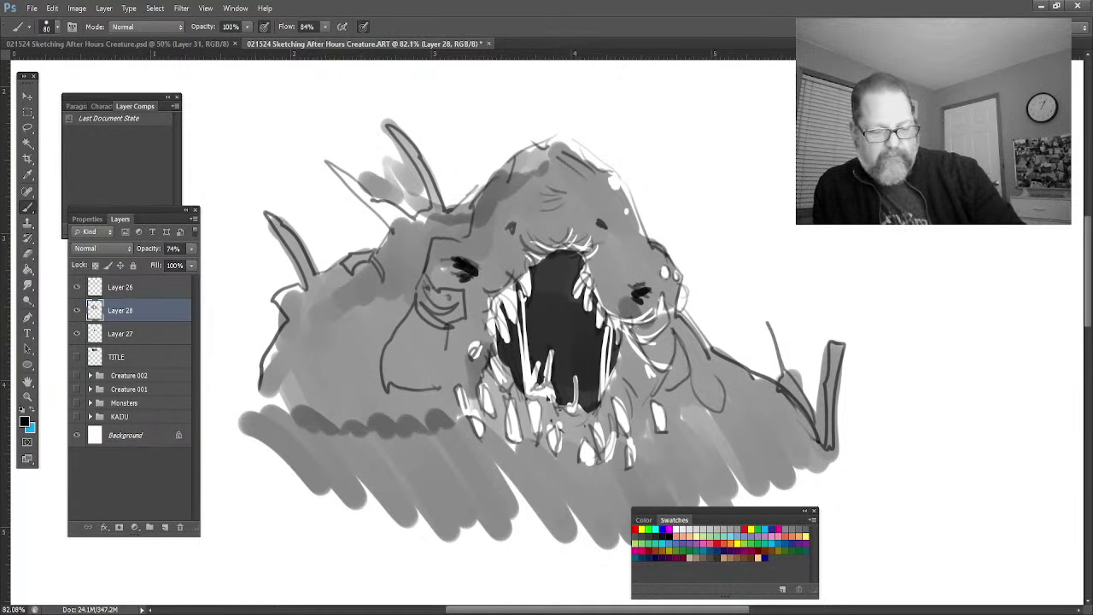
pyautogui.moveTo(584, 168); pyautogui.dragTo(556, 147)
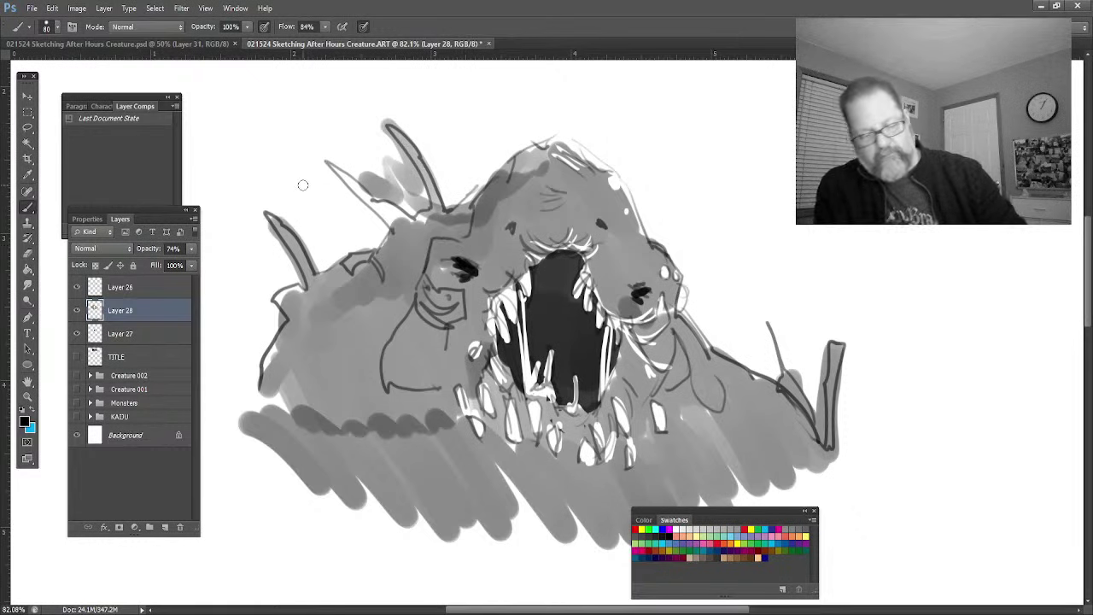
# Step: Paint white eyeballs into both of the creature's eyes on Layer 26 and rim them with black
pyautogui.press(']')
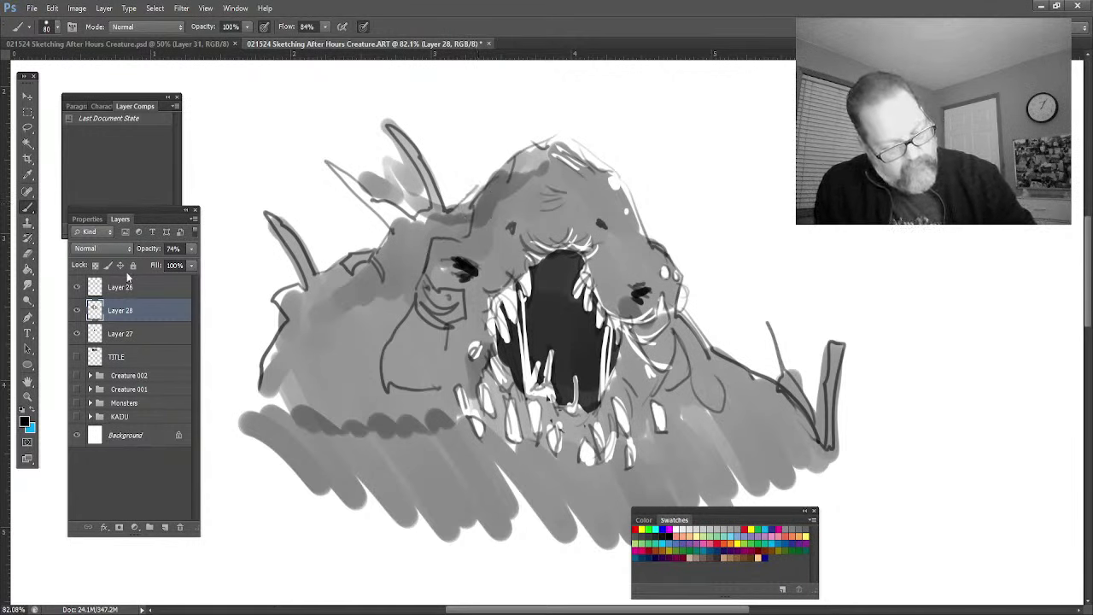
pyautogui.click(118, 291)
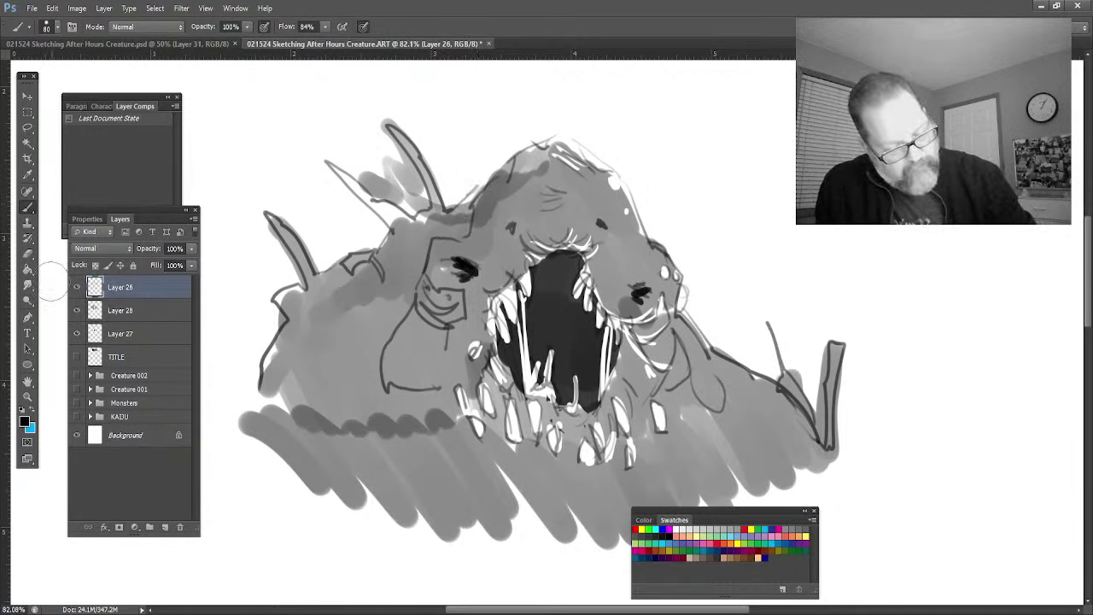
pyautogui.click(32, 413)
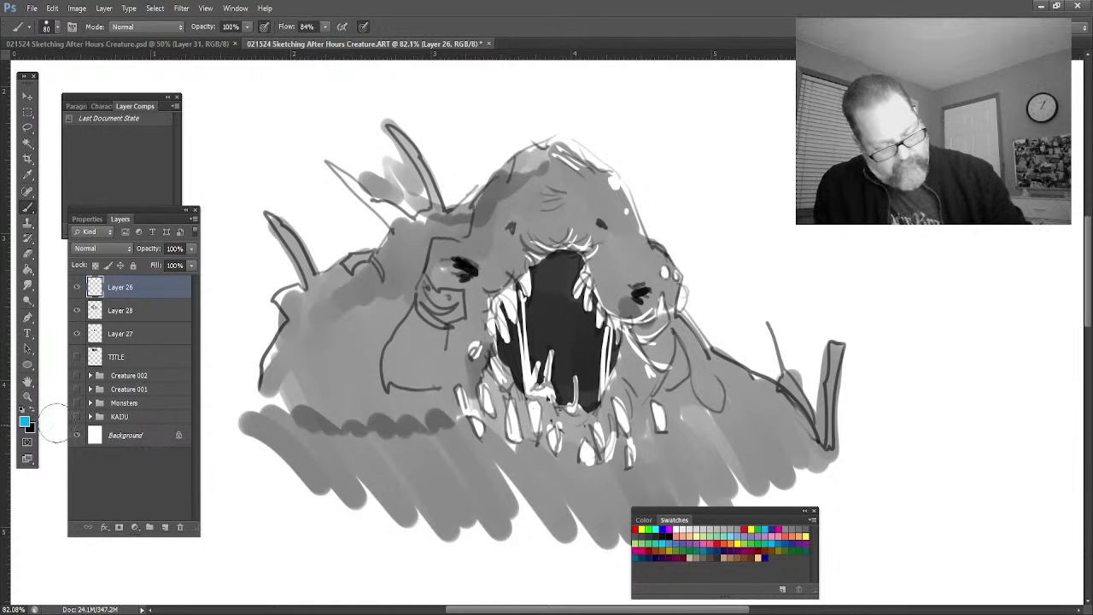
pyautogui.press('i')
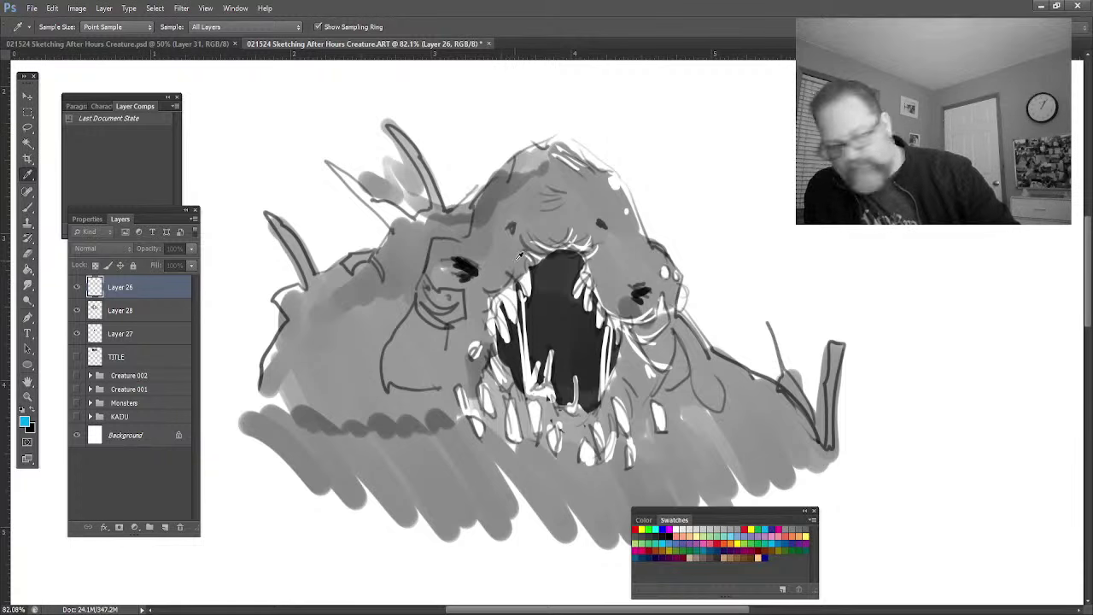
pyautogui.press('b')
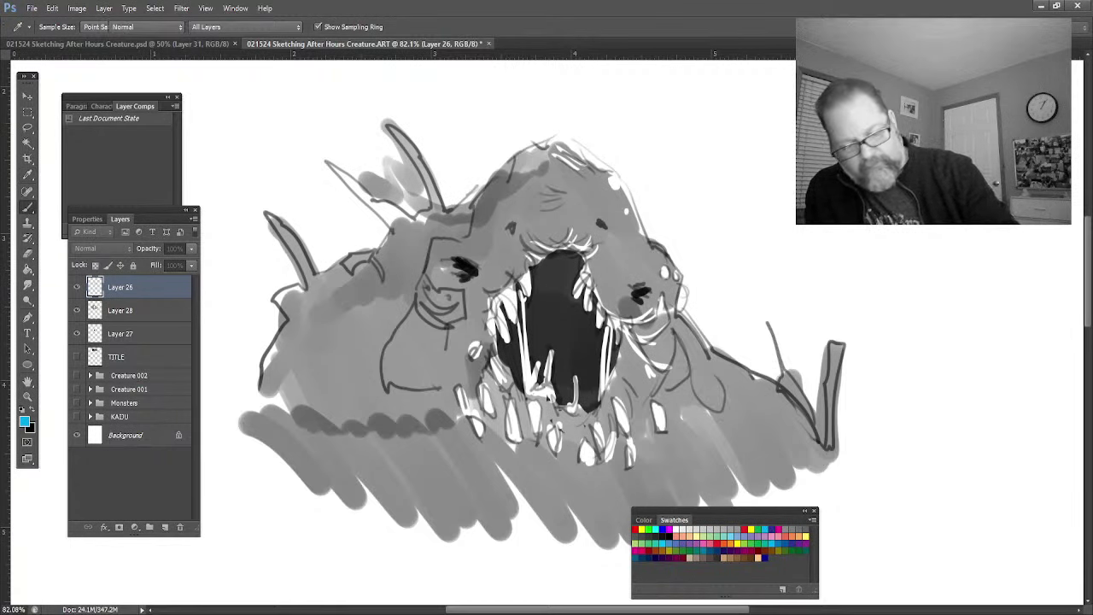
pyautogui.keyDown('alt'); pyautogui.click(463, 269); pyautogui.keyUp('alt')
pyautogui.click(27, 395)
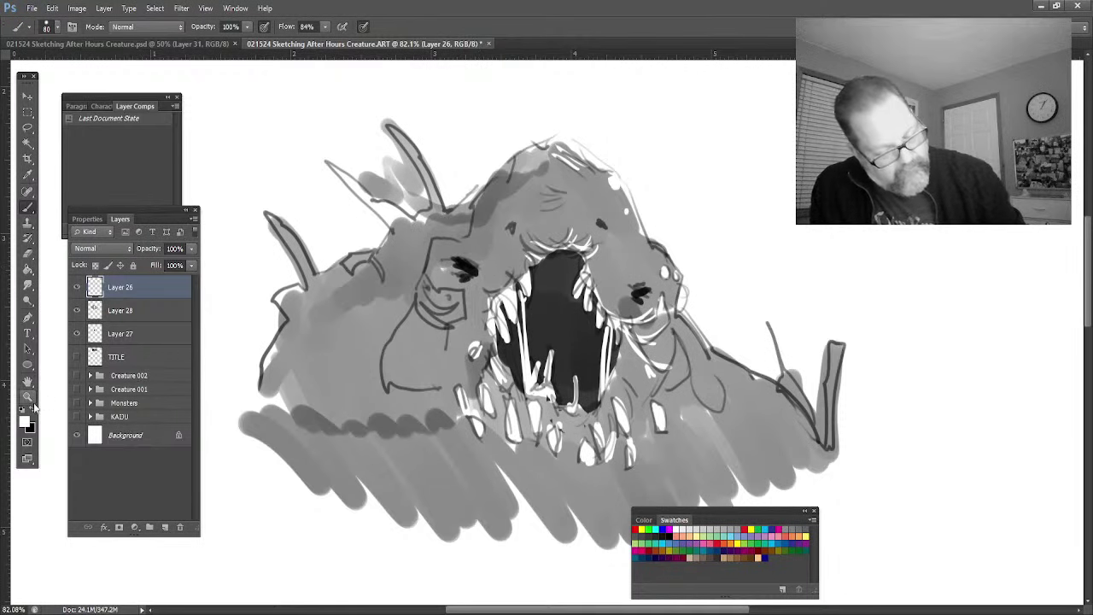
pyautogui.click(462, 265)
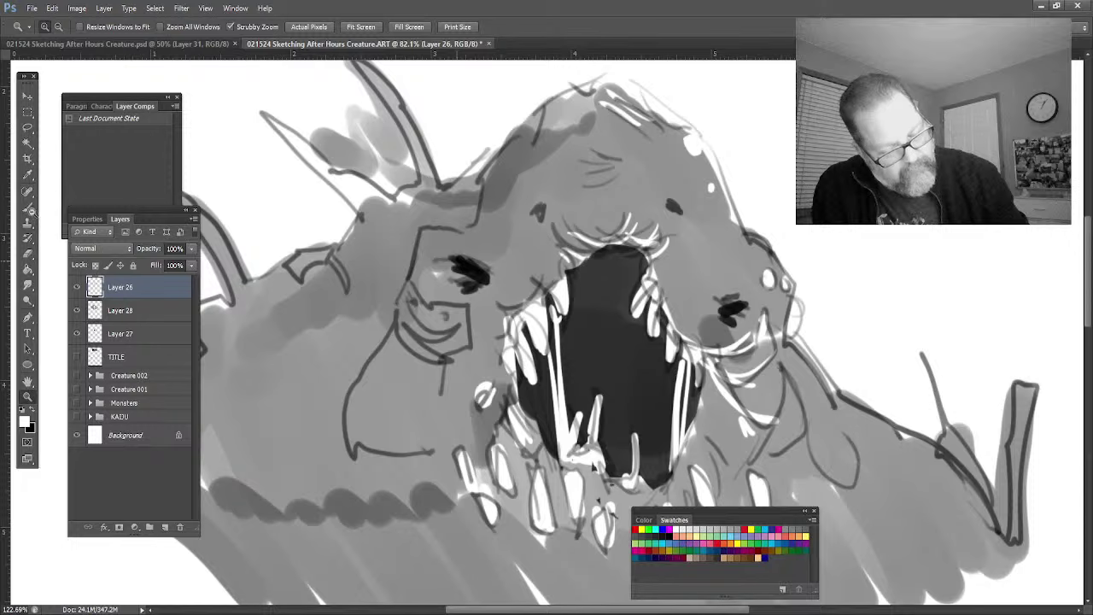
pyautogui.click(28, 208)
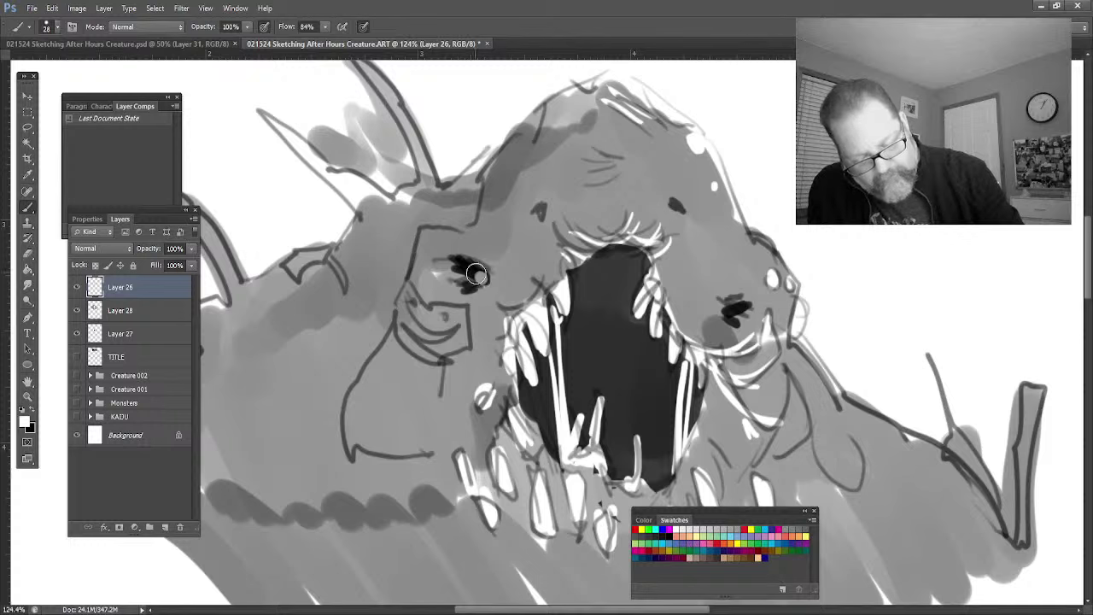
pyautogui.moveTo(477, 273); pyautogui.dragTo(469, 265)
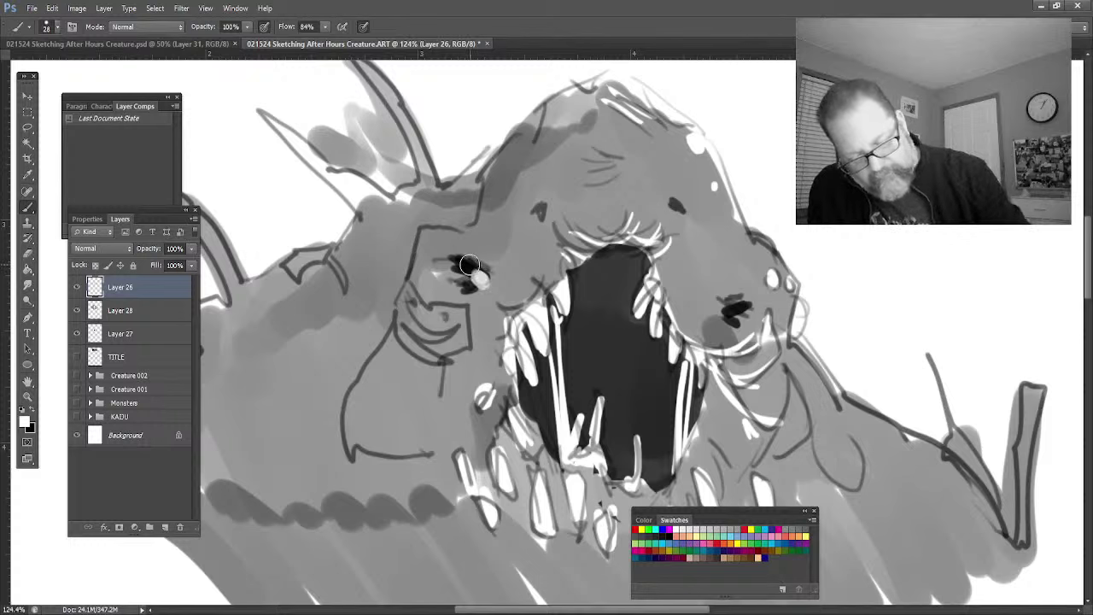
pyautogui.moveTo(726, 312); pyautogui.dragTo(733, 314)
pyautogui.moveTo(484, 288); pyautogui.dragTo(480, 280)
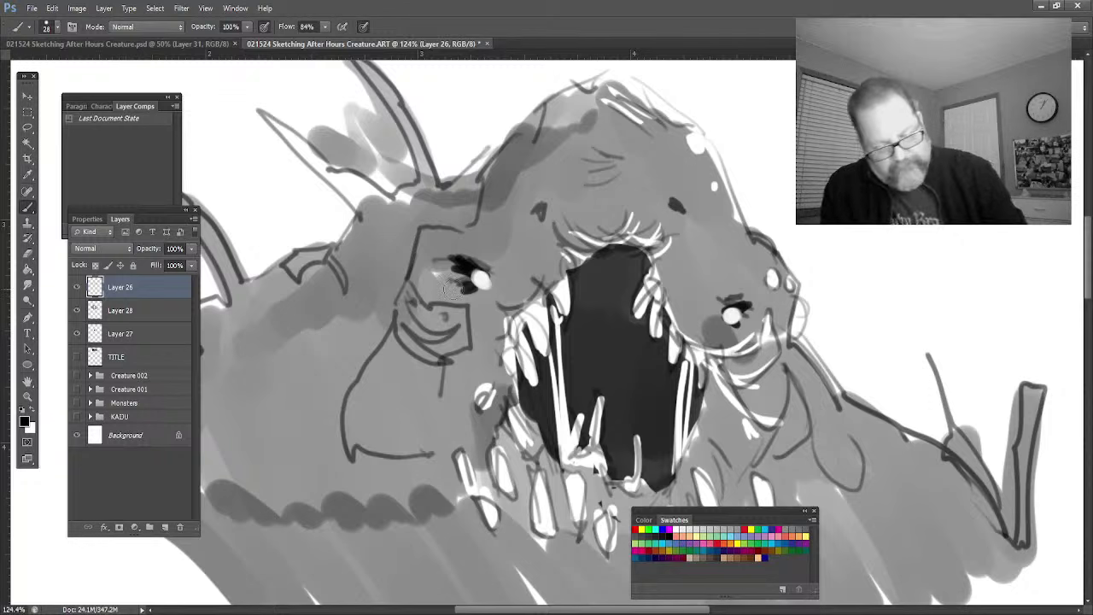
pyautogui.moveTo(502, 284)
pyautogui.mouseDown()
pyautogui.moveTo(470, 261)
pyautogui.moveTo(487, 275)
pyautogui.mouseUp()
pyautogui.moveTo(724, 315); pyautogui.dragTo(740, 299)
# Step: Shade the upper teeth, the gum edges on both sides of the mouth and the folds under the left eye with black
pyautogui.moveTo(529, 327)
pyautogui.mouseDown()
pyautogui.moveTo(551, 303)
pyautogui.moveTo(544, 358)
pyautogui.moveTo(563, 312)
pyautogui.moveTo(573, 315)
pyautogui.moveTo(568, 256)
pyautogui.moveTo(610, 231)
pyautogui.moveTo(616, 245)
pyautogui.moveTo(572, 252)
pyautogui.moveTo(641, 245)
pyautogui.moveTo(635, 319)
pyautogui.moveTo(658, 287)
pyautogui.mouseUp()
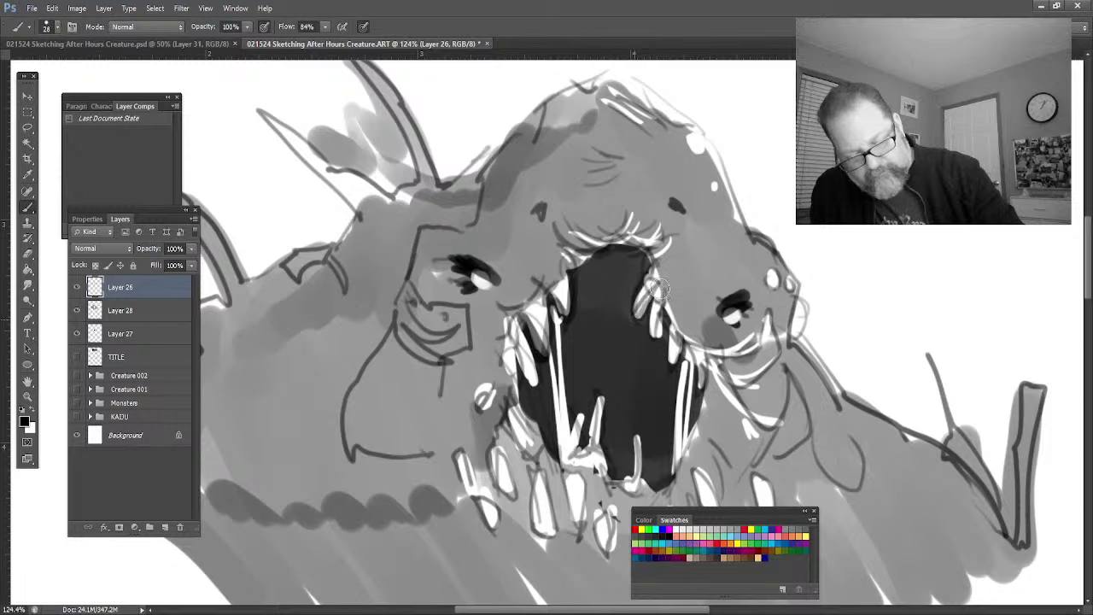
pyautogui.moveTo(675, 335)
pyautogui.mouseDown()
pyautogui.moveTo(686, 366)
pyautogui.moveTo(693, 352)
pyautogui.moveTo(712, 371)
pyautogui.moveTo(712, 354)
pyautogui.moveTo(729, 362)
pyautogui.moveTo(719, 329)
pyautogui.mouseUp()
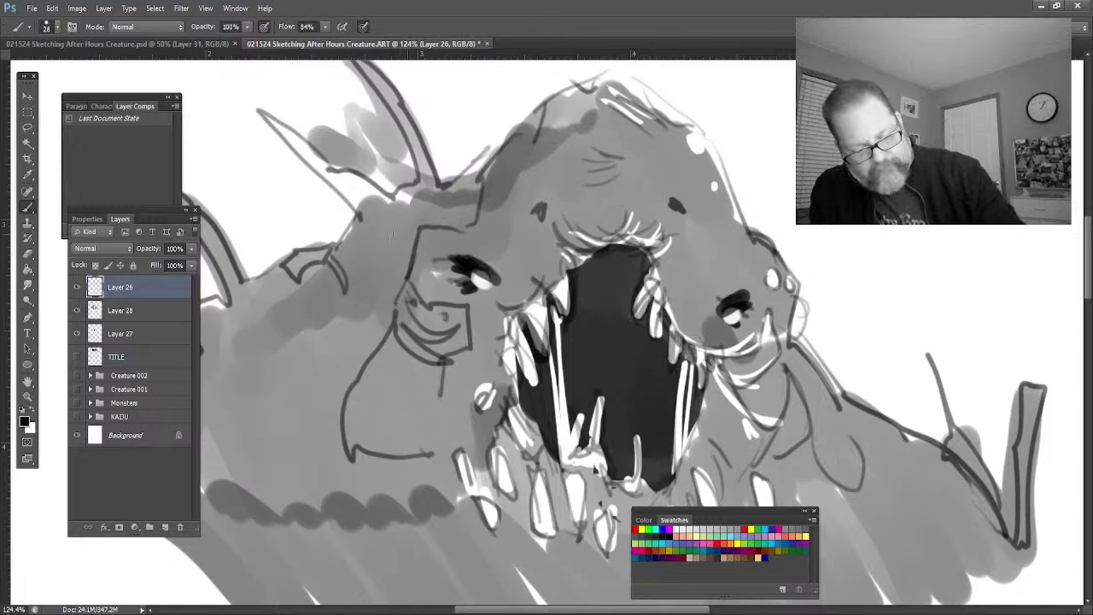
pyautogui.moveTo(438, 332)
pyautogui.mouseDown()
pyautogui.moveTo(403, 314)
pyautogui.moveTo(427, 363)
pyautogui.moveTo(471, 309)
pyautogui.mouseUp()
pyautogui.moveTo(534, 297)
pyautogui.mouseDown()
pyautogui.moveTo(509, 319)
pyautogui.moveTo(506, 375)
pyautogui.mouseUp()
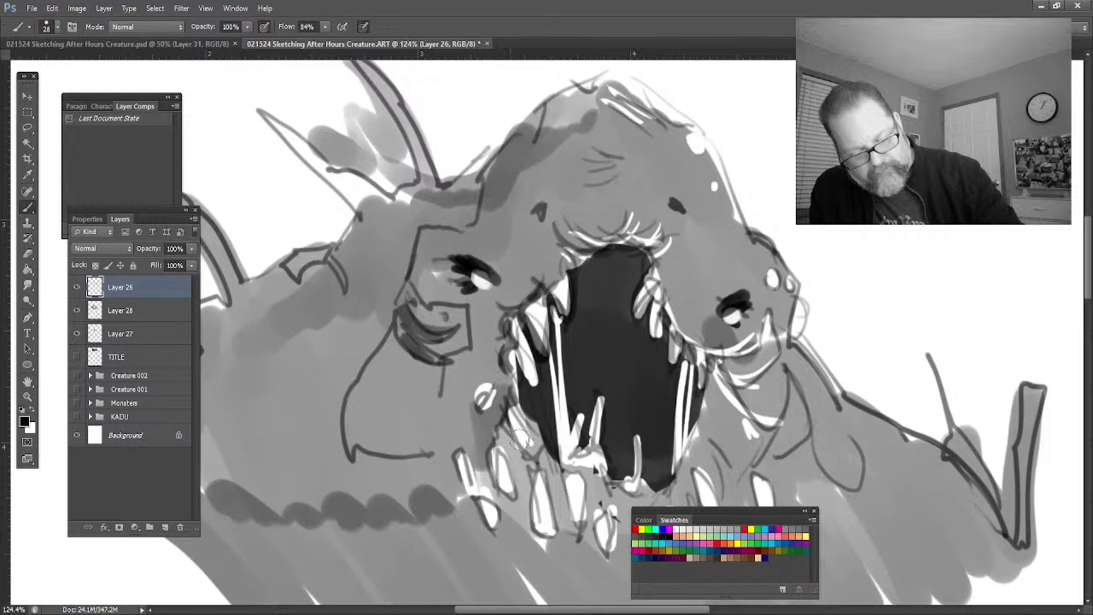
pyautogui.moveTo(523, 440)
pyautogui.mouseDown()
pyautogui.moveTo(528, 449)
pyautogui.moveTo(540, 299)
pyautogui.moveTo(555, 278)
pyautogui.moveTo(600, 261)
pyautogui.mouseUp()
pyautogui.moveTo(662, 282)
pyautogui.mouseDown()
pyautogui.moveTo(682, 348)
pyautogui.moveTo(674, 328)
pyautogui.moveTo(708, 365)
pyautogui.moveTo(705, 466)
pyautogui.mouseUp()
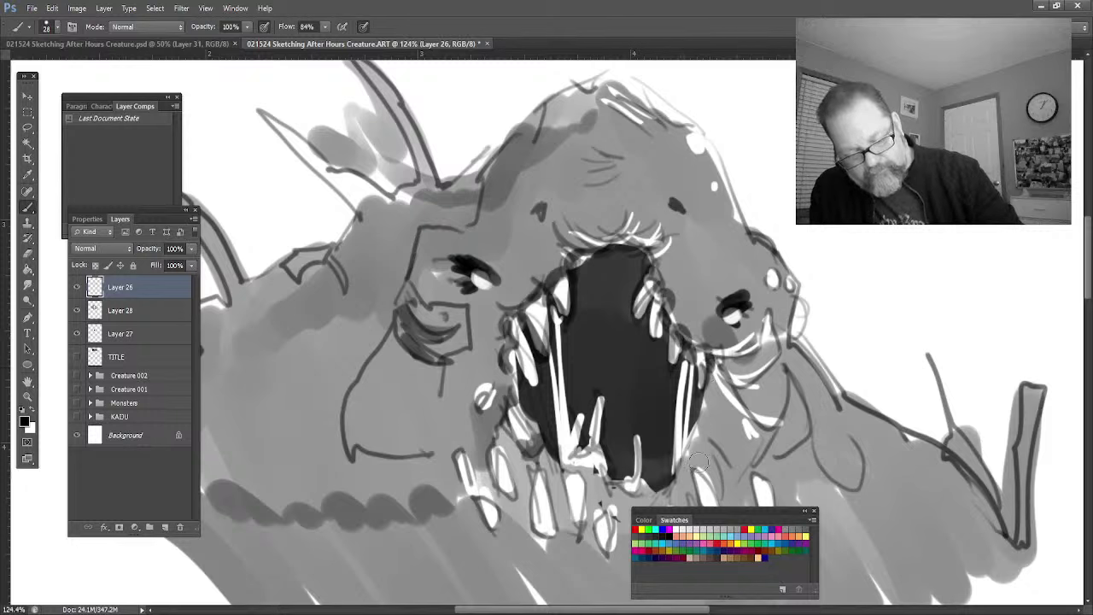
# Step: Shade the bases of the lower-jaw teeth from left to right with black, and darken the tip of the right jowl
pyautogui.moveTo(518, 444)
pyautogui.mouseDown()
pyautogui.moveTo(505, 411)
pyautogui.moveTo(534, 434)
pyautogui.moveTo(515, 496)
pyautogui.moveTo(466, 477)
pyautogui.moveTo(487, 520)
pyautogui.moveTo(508, 530)
pyautogui.moveTo(495, 503)
pyautogui.moveTo(484, 531)
pyautogui.moveTo(543, 526)
pyautogui.moveTo(537, 515)
pyautogui.moveTo(593, 538)
pyautogui.moveTo(599, 510)
pyautogui.mouseUp()
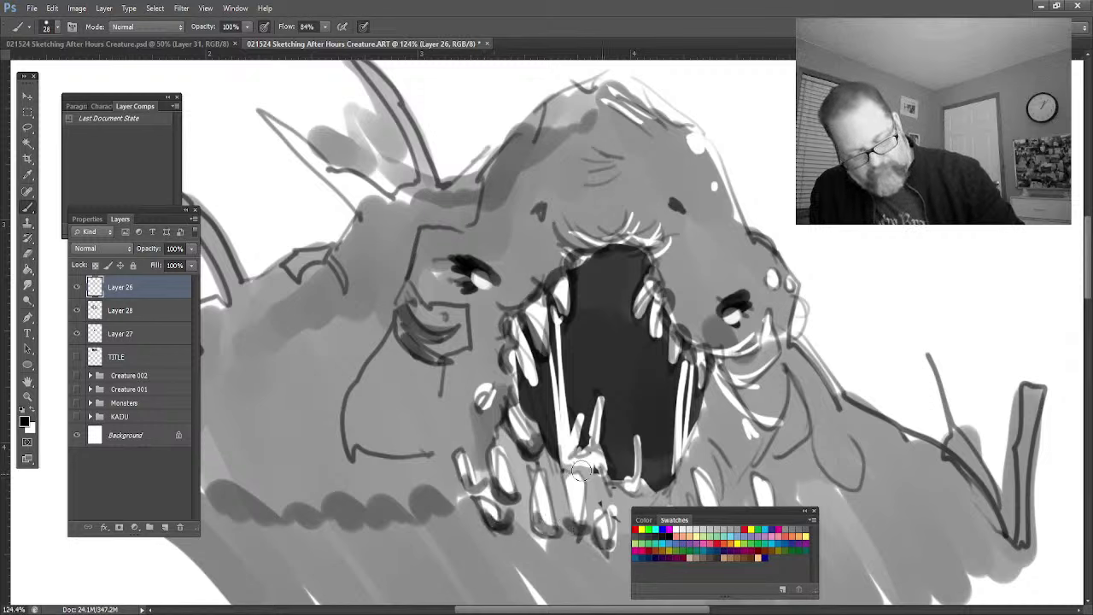
pyautogui.moveTo(579, 470); pyautogui.dragTo(591, 444)
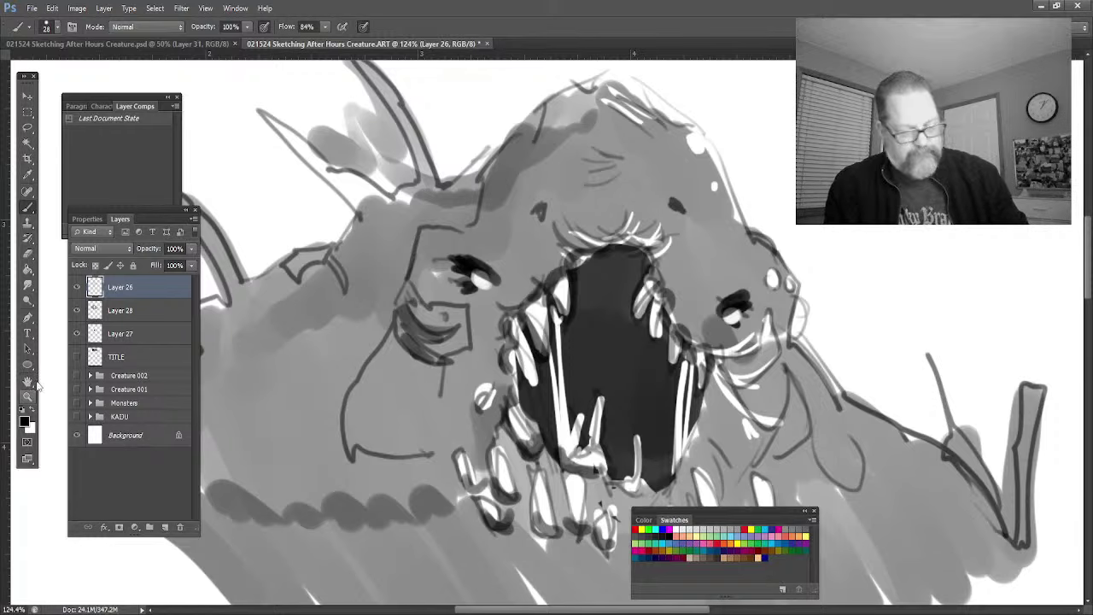
pyautogui.press('h')
pyautogui.moveTo(453, 604); pyautogui.dragTo(390, 505)
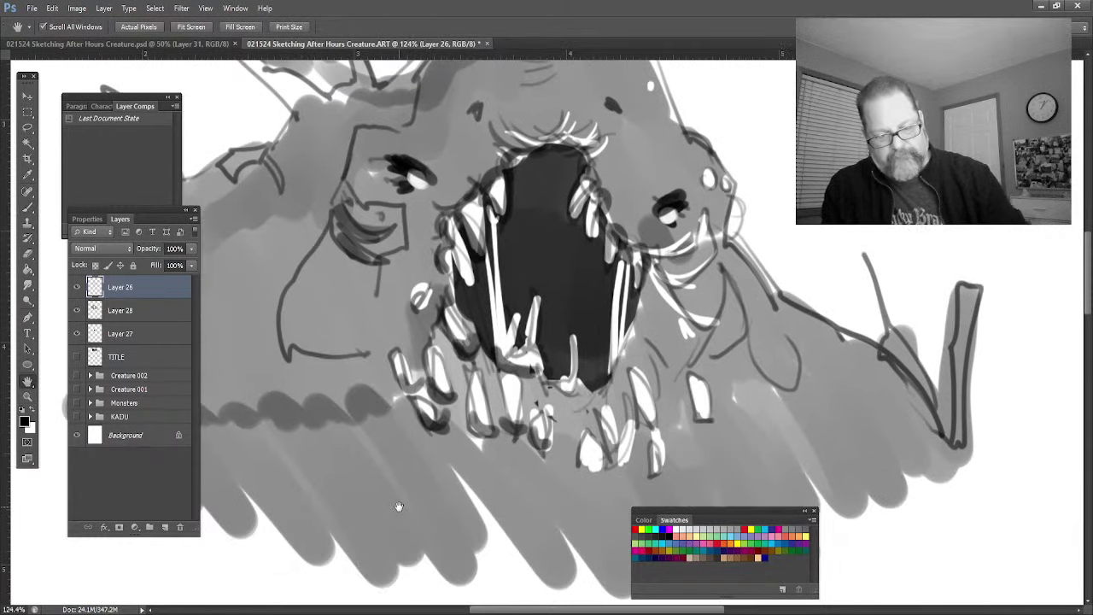
pyautogui.press('b')
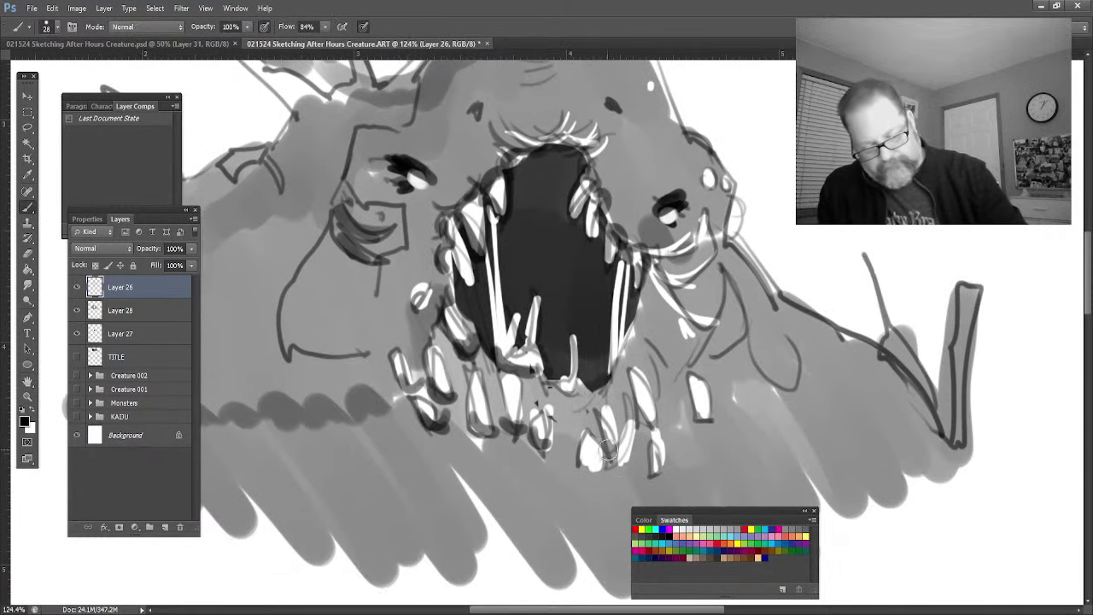
pyautogui.moveTo(606, 450)
pyautogui.mouseDown()
pyautogui.moveTo(594, 468)
pyautogui.moveTo(608, 427)
pyautogui.moveTo(630, 468)
pyautogui.moveTo(612, 463)
pyautogui.mouseUp()
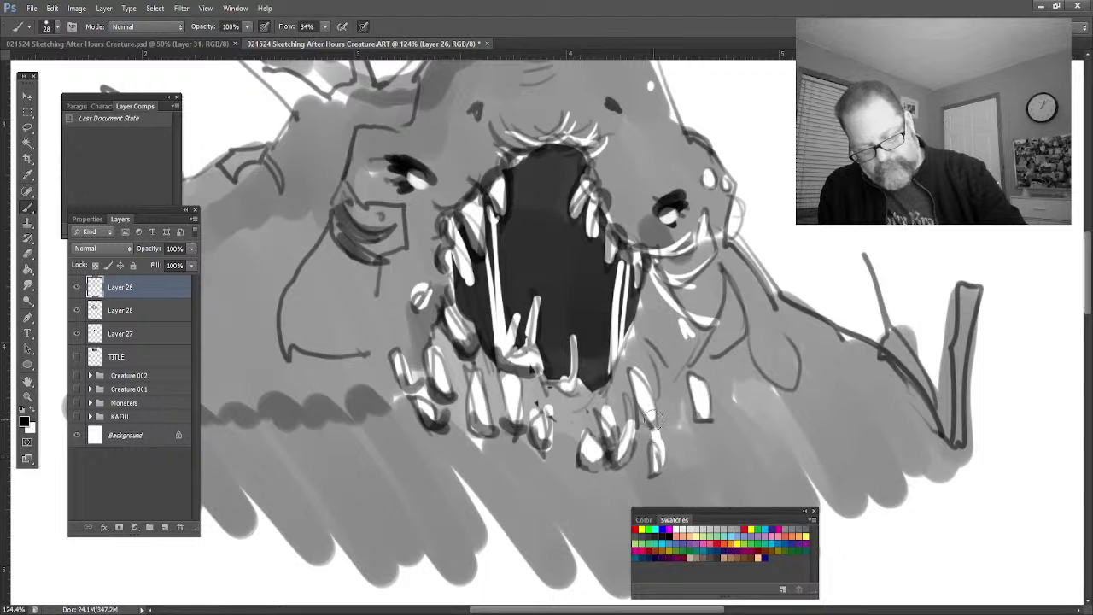
pyautogui.moveTo(653, 419); pyautogui.dragTo(654, 402)
pyautogui.moveTo(653, 475)
pyautogui.mouseDown()
pyautogui.moveTo(658, 462)
pyautogui.moveTo(651, 471)
pyautogui.mouseUp()
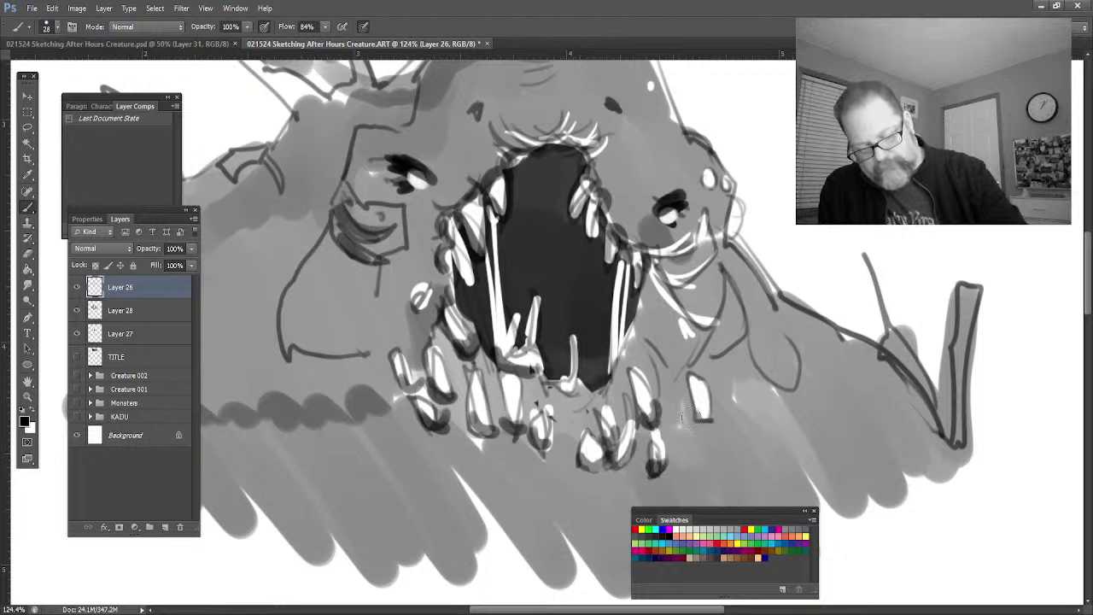
pyautogui.moveTo(697, 388); pyautogui.dragTo(702, 423)
pyautogui.moveTo(735, 287)
pyautogui.mouseDown()
pyautogui.moveTo(756, 353)
pyautogui.moveTo(790, 385)
pyautogui.mouseUp()
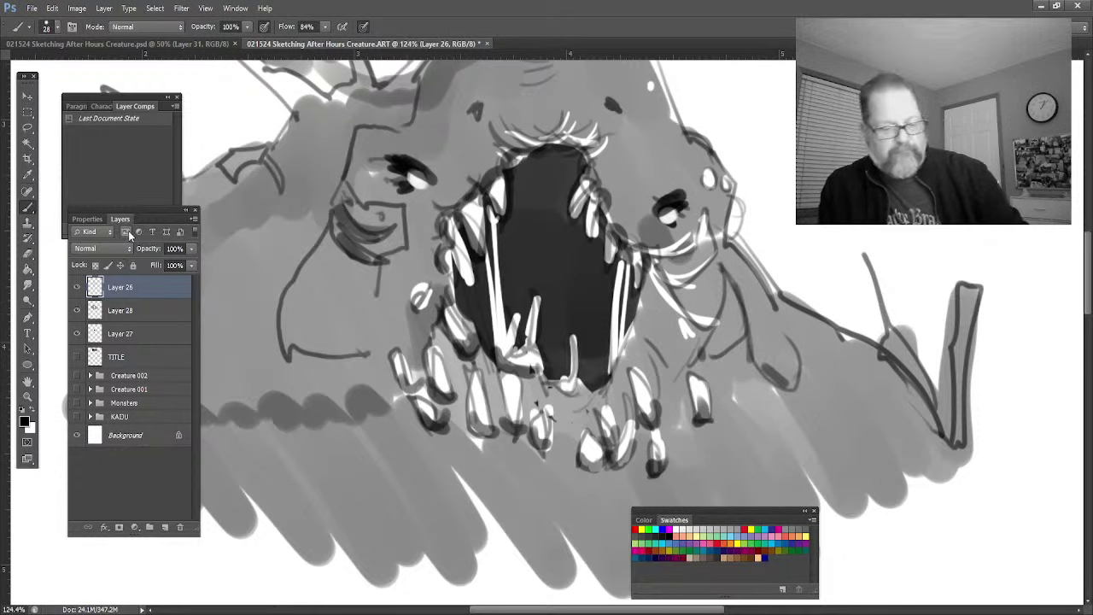
# Step: Add a new layer above Layer 28 and paint the left shoulder's spikes and bristly back ridge in black
pyautogui.click(28, 397)
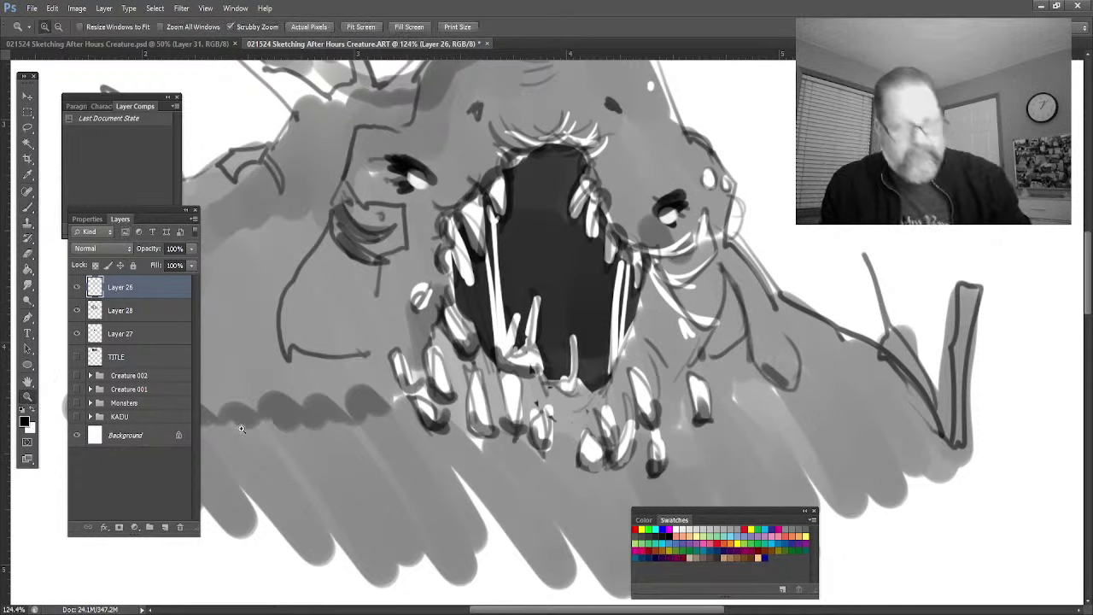
pyautogui.moveTo(408, 461); pyautogui.dragTo(389, 437)
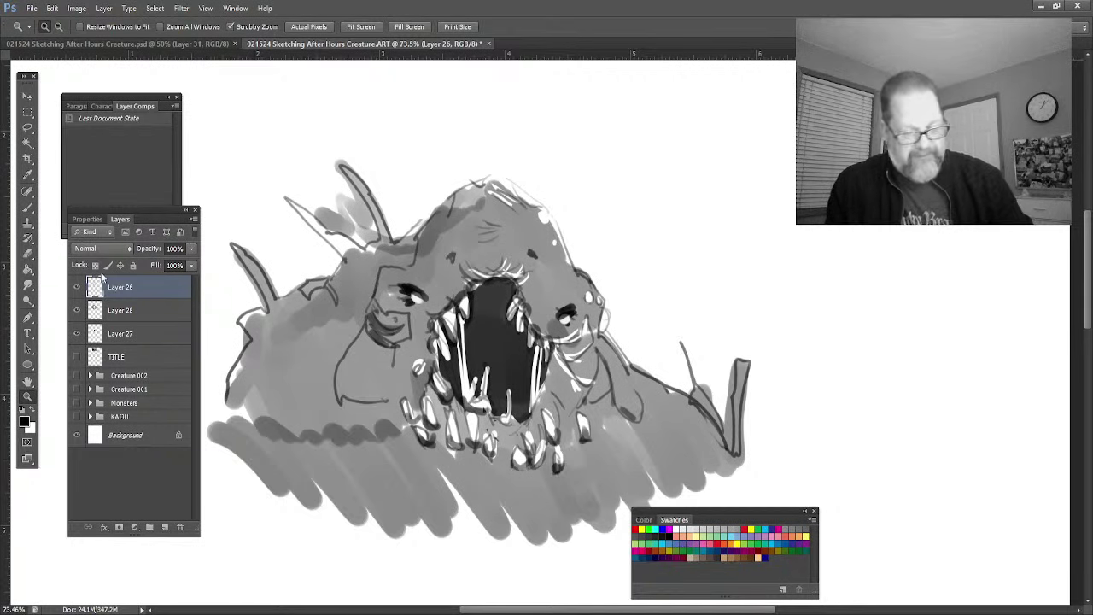
pyautogui.click(78, 312)
pyautogui.click(78, 312)
pyautogui.click(122, 313)
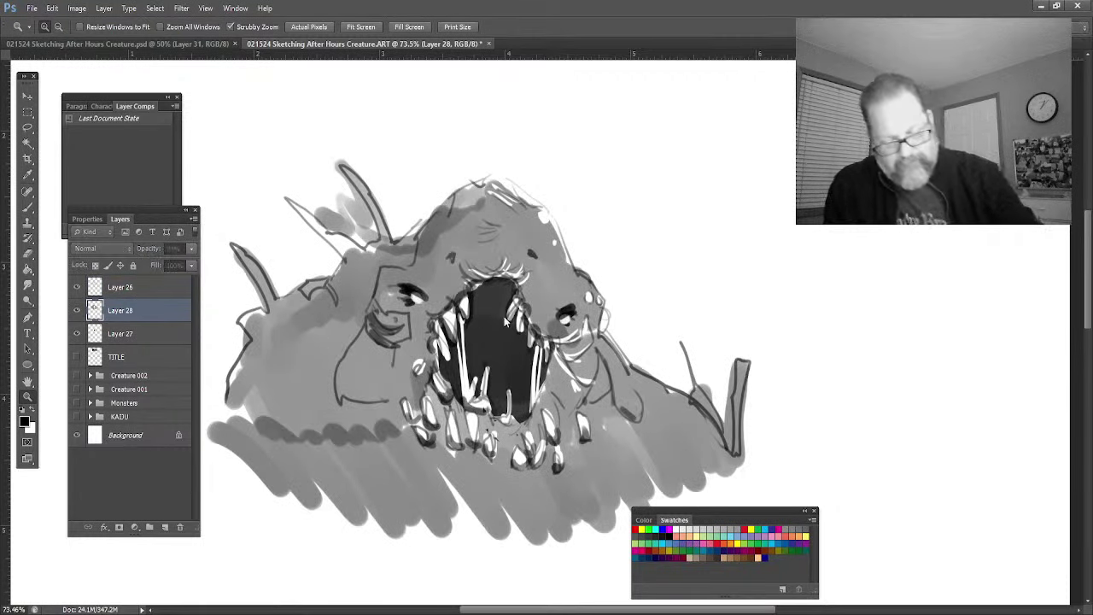
pyautogui.hotkey('ctrl', 'shift', 'alt', 'n')
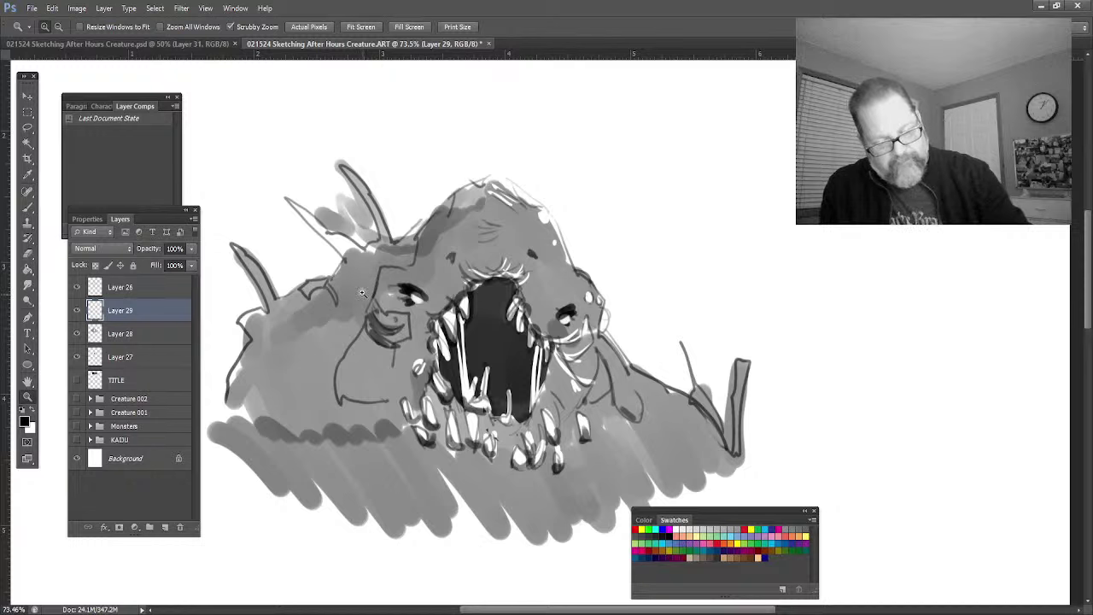
pyautogui.click(28, 208)
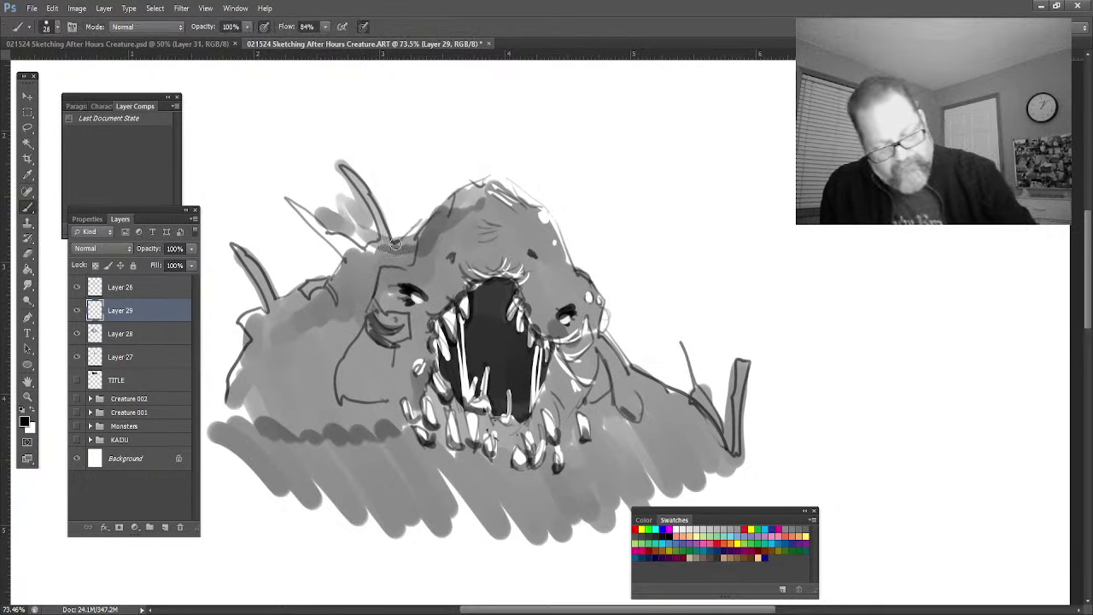
pyautogui.moveTo(386, 237)
pyautogui.mouseDown()
pyautogui.moveTo(342, 168)
pyautogui.moveTo(376, 245)
pyautogui.moveTo(399, 241)
pyautogui.moveTo(358, 228)
pyautogui.moveTo(400, 241)
pyautogui.moveTo(397, 216)
pyautogui.moveTo(404, 223)
pyautogui.moveTo(303, 207)
pyautogui.mouseUp()
pyautogui.moveTo(345, 257)
pyautogui.mouseDown()
pyautogui.moveTo(296, 201)
pyautogui.moveTo(364, 243)
pyautogui.moveTo(332, 272)
pyautogui.moveTo(340, 256)
pyautogui.moveTo(347, 282)
pyautogui.moveTo(312, 297)
pyautogui.mouseUp()
pyautogui.moveTo(373, 231)
pyautogui.mouseDown()
pyautogui.moveTo(328, 292)
pyautogui.moveTo(287, 265)
pyautogui.moveTo(299, 291)
pyautogui.moveTo(261, 267)
pyautogui.moveTo(286, 312)
pyautogui.moveTo(248, 248)
pyautogui.mouseUp()
pyautogui.moveTo(282, 308); pyautogui.dragTo(243, 250)
pyautogui.moveTo(266, 324)
pyautogui.mouseDown()
pyautogui.moveTo(233, 330)
pyautogui.moveTo(247, 308)
pyautogui.moveTo(282, 287)
pyautogui.mouseUp()
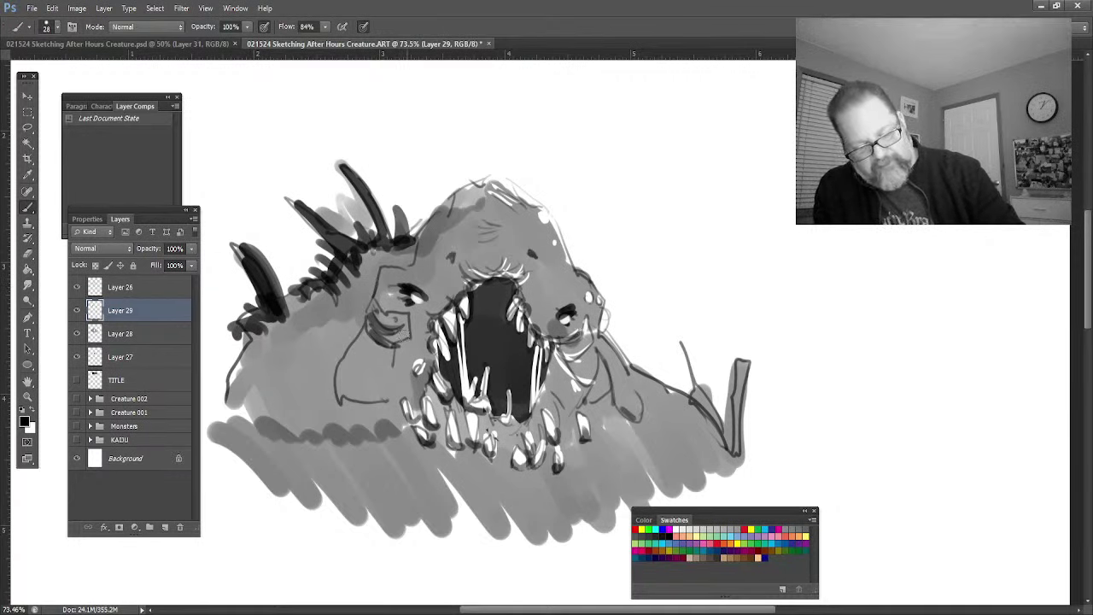
# Step: Darken the cheeks beside the mouth and draw dark creases down both sides toward the lower jaw
pyautogui.moveTo(412, 317)
pyautogui.mouseDown()
pyautogui.moveTo(386, 305)
pyautogui.moveTo(431, 363)
pyautogui.mouseUp()
pyautogui.moveTo(582, 323); pyautogui.dragTo(564, 342)
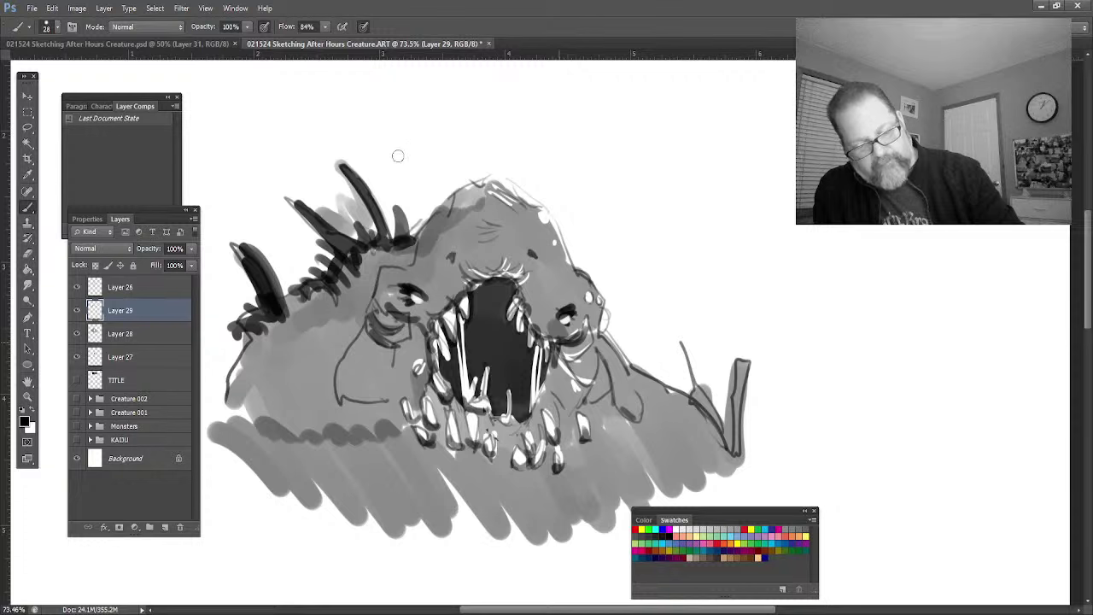
pyautogui.moveTo(553, 362); pyautogui.dragTo(551, 393)
pyautogui.moveTo(434, 318); pyautogui.dragTo(412, 346)
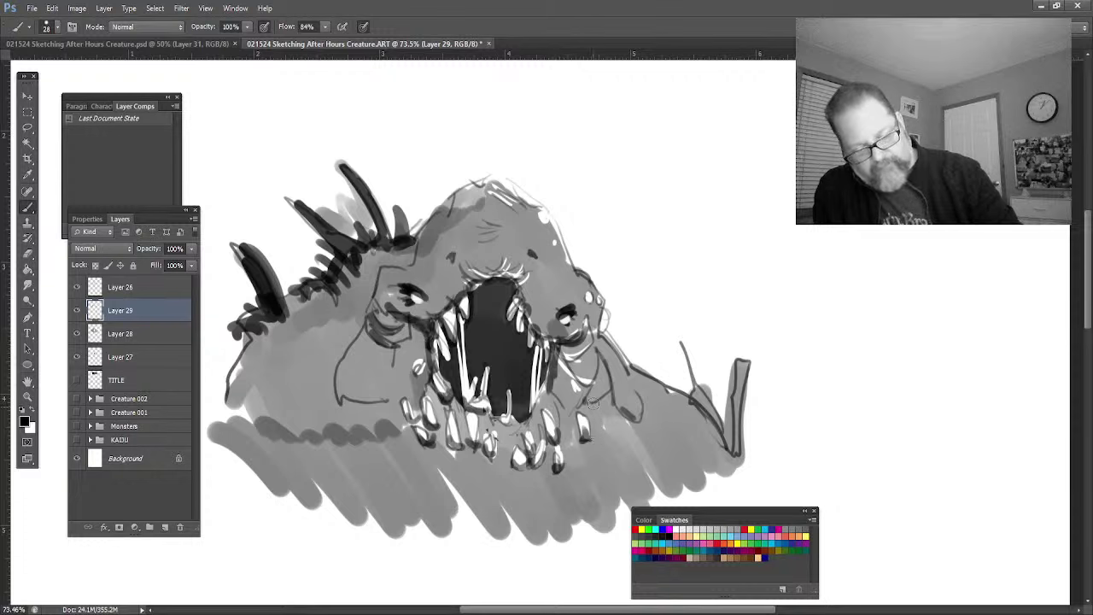
pyautogui.moveTo(590, 346); pyautogui.dragTo(605, 425)
pyautogui.moveTo(593, 372); pyautogui.dragTo(603, 431)
pyautogui.moveTo(412, 331)
pyautogui.mouseDown()
pyautogui.moveTo(403, 395)
pyautogui.moveTo(386, 415)
pyautogui.mouseUp()
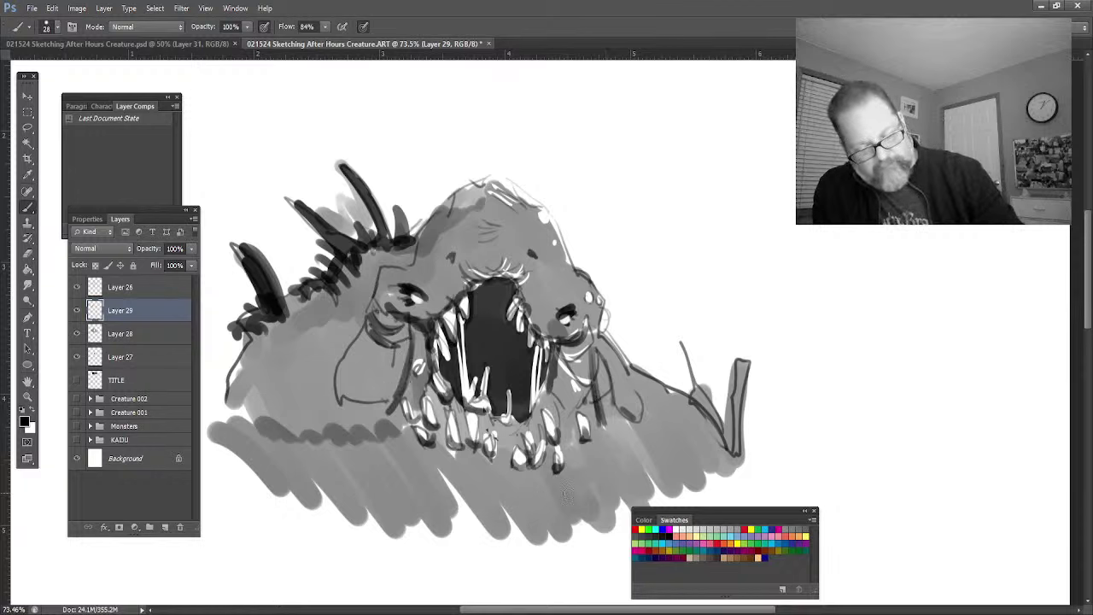
# Step: Draw the lower jaw's bottom contour and add dark wrinkle strokes beneath the lower teeth
pyautogui.moveTo(571, 490)
pyautogui.mouseDown()
pyautogui.moveTo(428, 485)
pyautogui.moveTo(384, 440)
pyautogui.mouseUp()
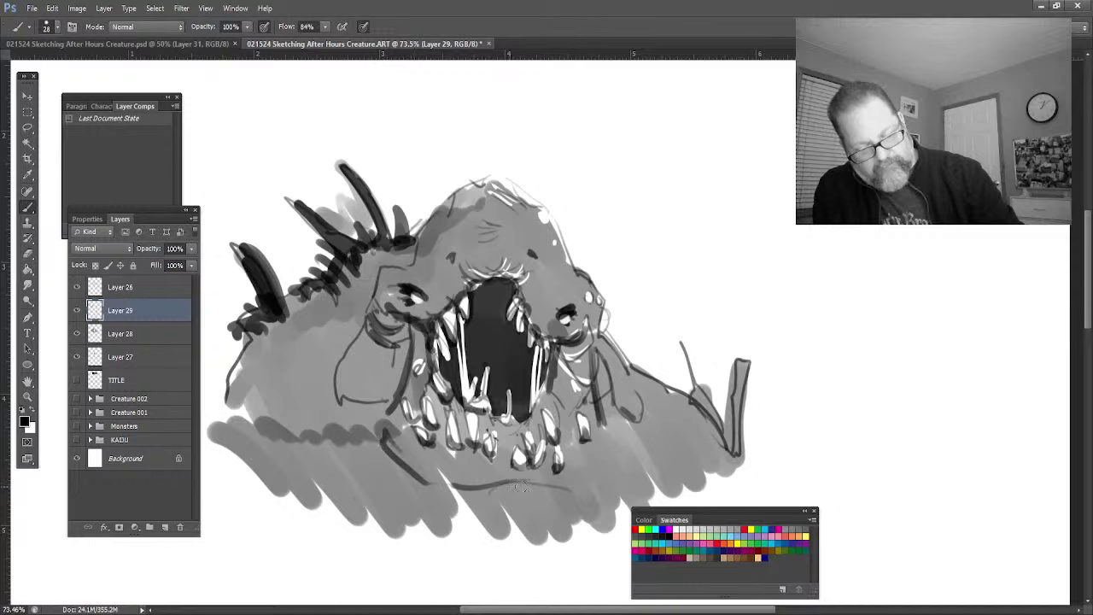
pyautogui.moveTo(581, 489); pyautogui.dragTo(614, 459)
pyautogui.moveTo(610, 412)
pyautogui.mouseDown()
pyautogui.moveTo(598, 470)
pyautogui.moveTo(574, 489)
pyautogui.mouseUp()
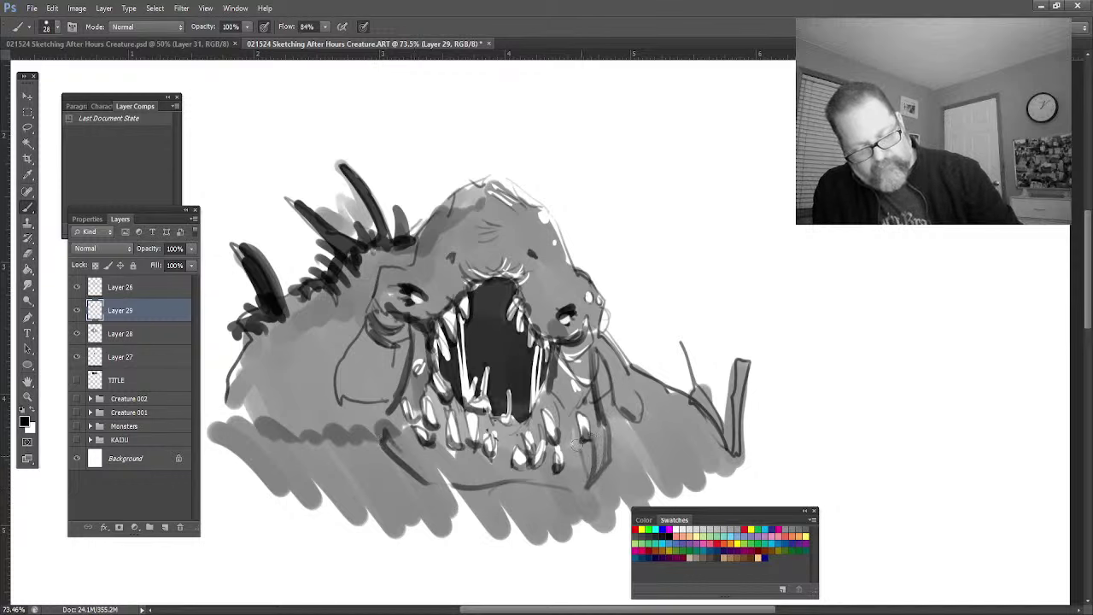
pyautogui.moveTo(582, 441)
pyautogui.mouseDown()
pyautogui.moveTo(579, 481)
pyautogui.moveTo(591, 433)
pyautogui.moveTo(536, 471)
pyautogui.moveTo(472, 490)
pyautogui.mouseUp()
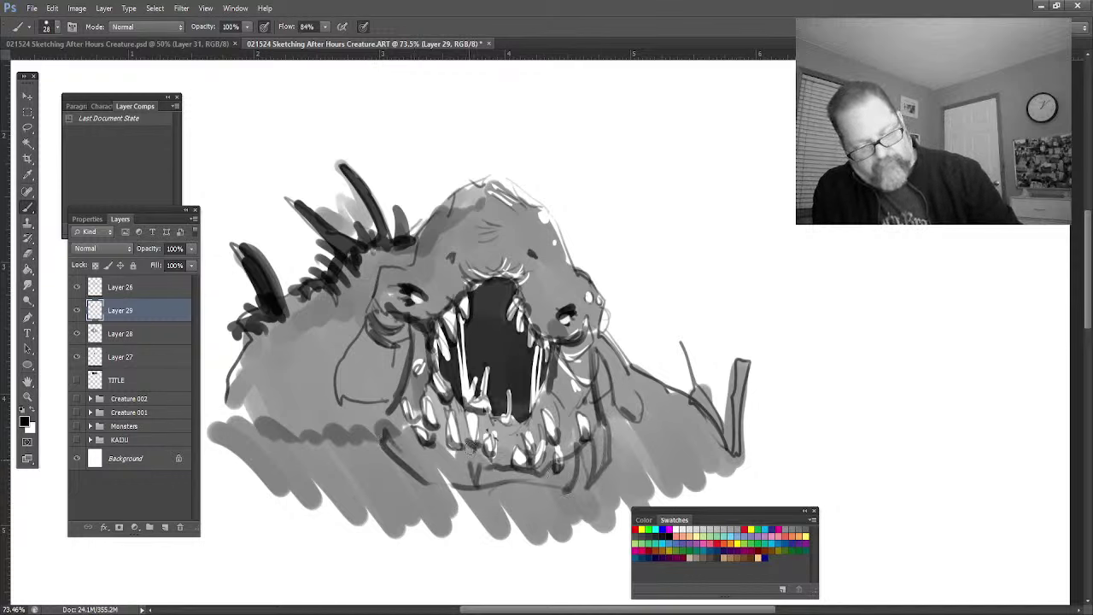
pyautogui.moveTo(470, 444)
pyautogui.mouseDown()
pyautogui.moveTo(454, 488)
pyautogui.moveTo(437, 489)
pyautogui.mouseUp()
pyautogui.moveTo(431, 439)
pyautogui.mouseDown()
pyautogui.moveTo(445, 485)
pyautogui.moveTo(397, 460)
pyautogui.mouseUp()
pyautogui.moveTo(398, 425); pyautogui.dragTo(386, 453)
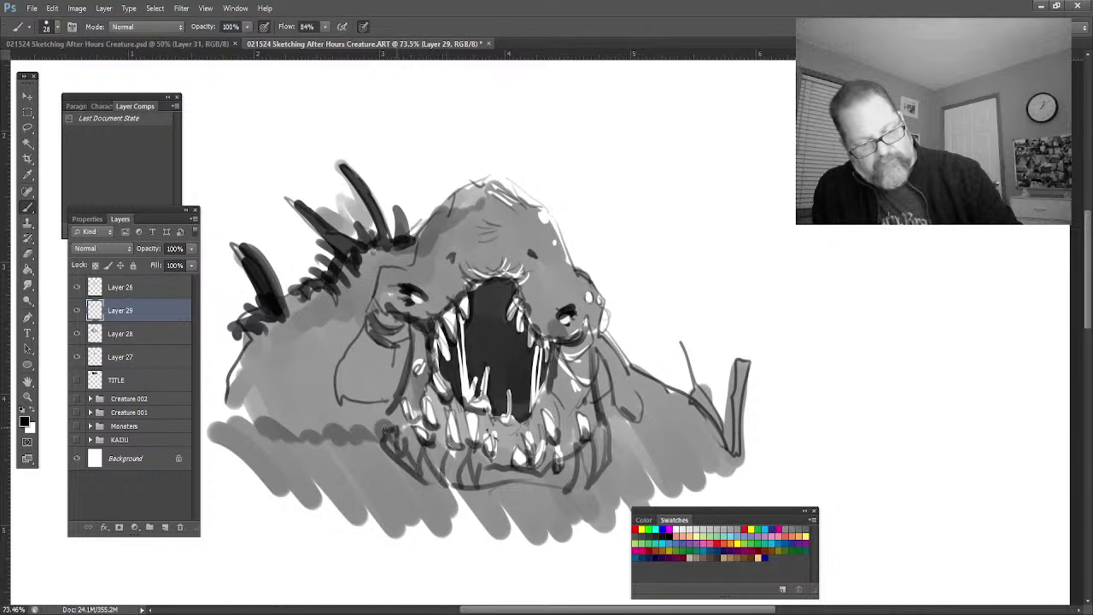
# Step: Outline the sagging jowls on both sides of the jaw with dark rounded strokes
pyautogui.moveTo(402, 391); pyautogui.dragTo(386, 435)
pyautogui.moveTo(367, 295)
pyautogui.mouseDown()
pyautogui.moveTo(304, 393)
pyautogui.moveTo(348, 430)
pyautogui.moveTo(371, 428)
pyautogui.moveTo(345, 429)
pyautogui.mouseUp()
pyautogui.moveTo(381, 403); pyautogui.dragTo(375, 415)
pyautogui.moveTo(606, 340)
pyautogui.mouseDown()
pyautogui.moveTo(642, 393)
pyautogui.moveTo(603, 449)
pyautogui.mouseUp()
pyautogui.moveTo(587, 422)
pyautogui.mouseDown()
pyautogui.moveTo(585, 434)
pyautogui.moveTo(599, 443)
pyautogui.mouseUp()
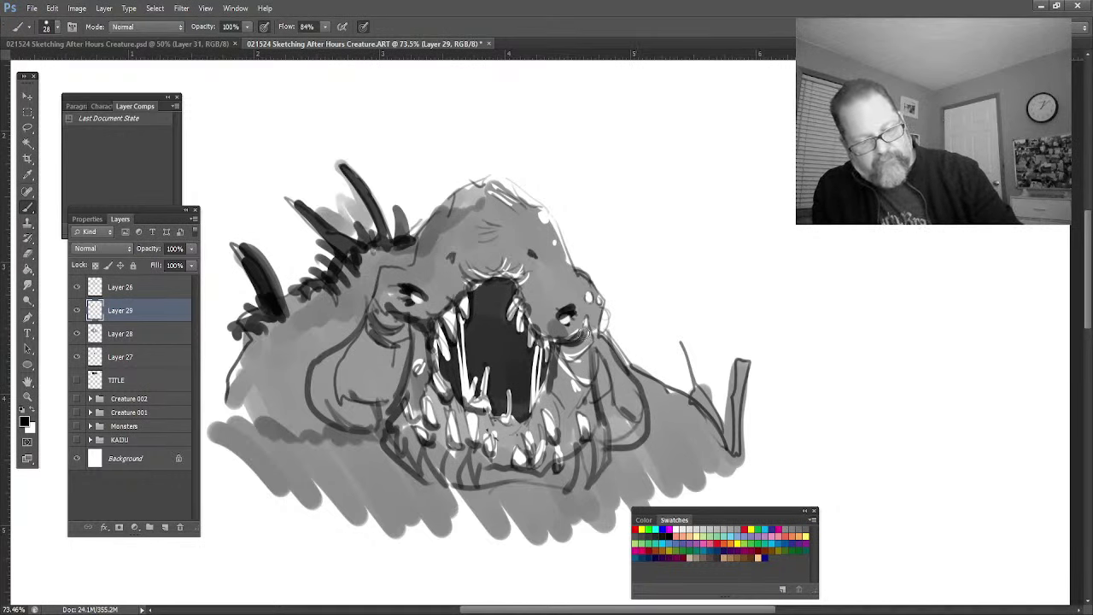
# Step: Darken the back and both shoulders with black strokes, and paint the right shoulder's spikes and spiny ridge
pyautogui.moveTo(365, 292)
pyautogui.mouseDown()
pyautogui.moveTo(351, 258)
pyautogui.moveTo(407, 253)
pyautogui.mouseUp()
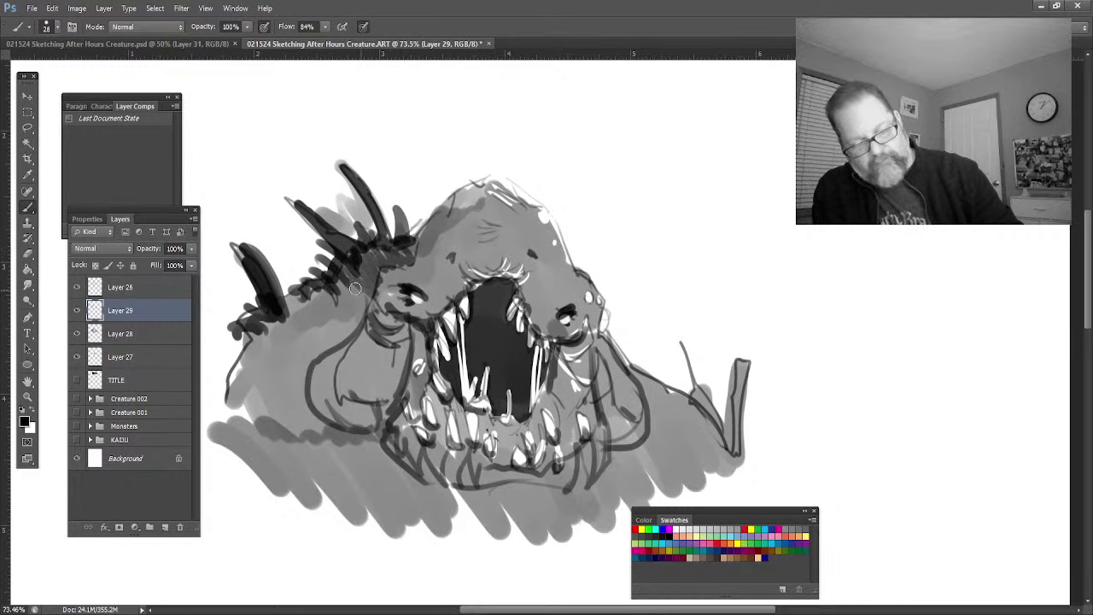
pyautogui.moveTo(355, 288)
pyautogui.mouseDown()
pyautogui.moveTo(252, 369)
pyautogui.moveTo(260, 350)
pyautogui.mouseUp()
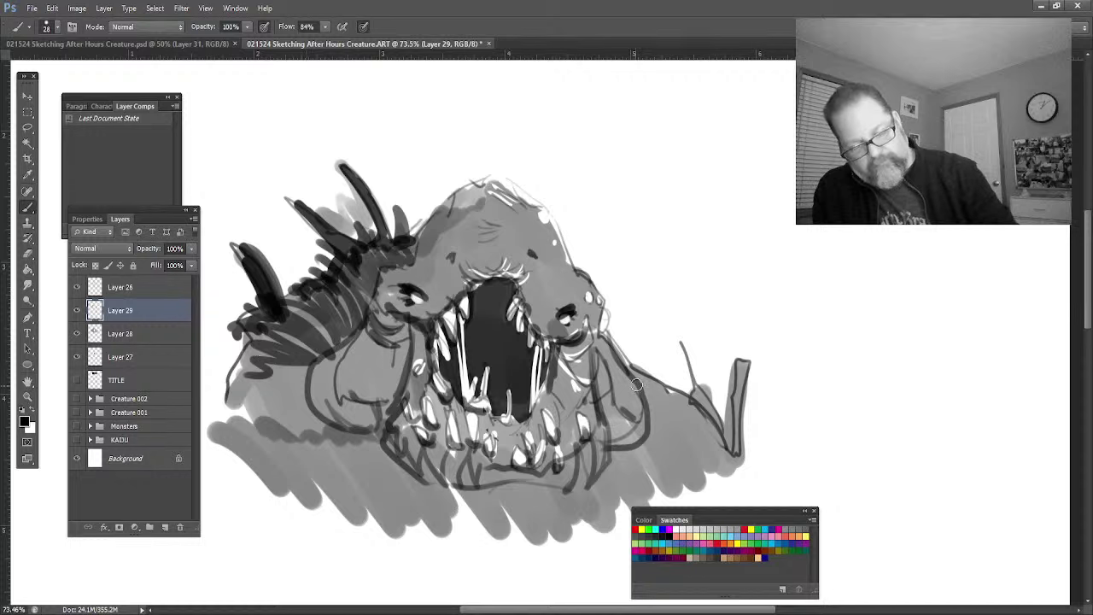
pyautogui.moveTo(636, 385)
pyautogui.mouseDown()
pyautogui.moveTo(704, 402)
pyautogui.moveTo(724, 428)
pyautogui.mouseUp()
pyautogui.moveTo(684, 347); pyautogui.dragTo(698, 394)
pyautogui.moveTo(733, 440)
pyautogui.mouseDown()
pyautogui.moveTo(742, 368)
pyautogui.moveTo(732, 465)
pyautogui.mouseUp()
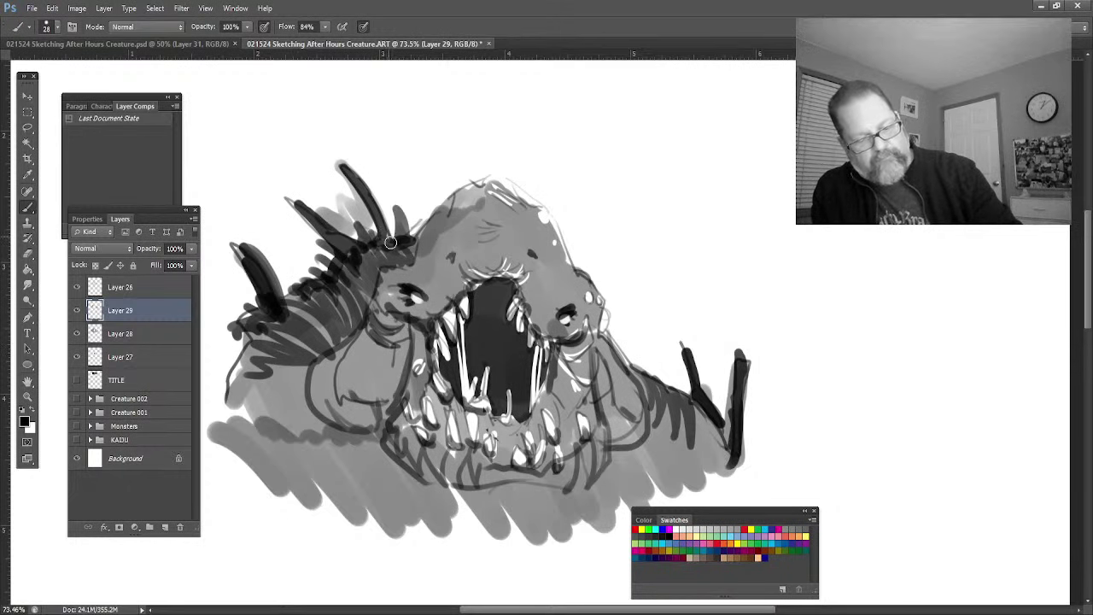
pyautogui.moveTo(389, 243)
pyautogui.mouseDown()
pyautogui.moveTo(409, 261)
pyautogui.moveTo(308, 287)
pyautogui.mouseUp()
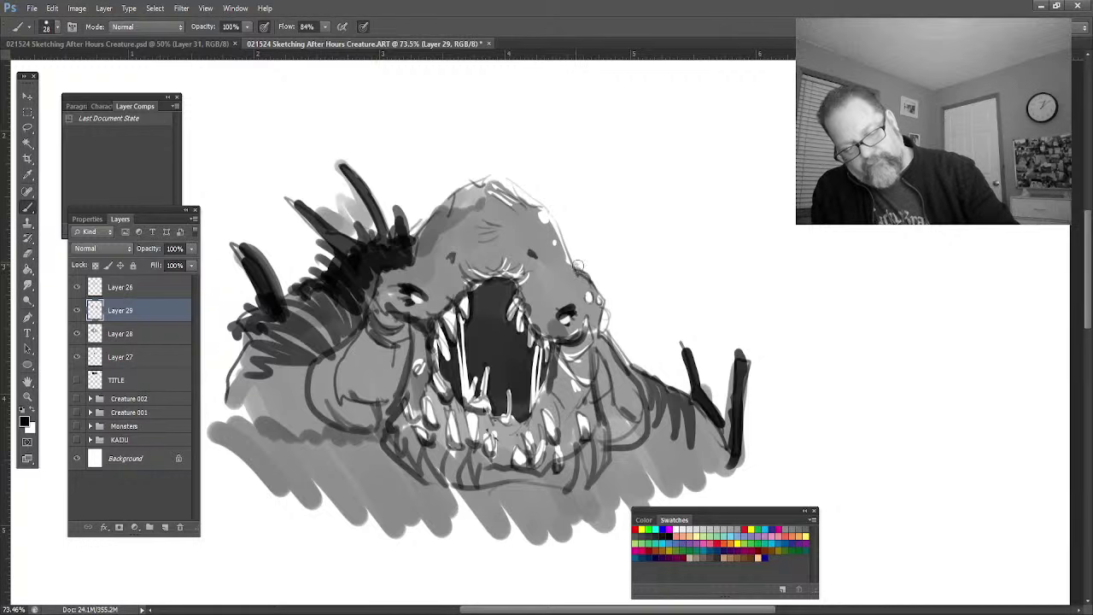
pyautogui.moveTo(578, 266)
pyautogui.mouseDown()
pyautogui.moveTo(629, 316)
pyautogui.moveTo(622, 273)
pyautogui.moveTo(632, 342)
pyautogui.moveTo(642, 318)
pyautogui.moveTo(648, 342)
pyautogui.moveTo(612, 301)
pyautogui.moveTo(609, 337)
pyautogui.moveTo(611, 309)
pyautogui.moveTo(581, 268)
pyautogui.moveTo(632, 344)
pyautogui.moveTo(630, 280)
pyautogui.moveTo(642, 366)
pyautogui.moveTo(693, 400)
pyautogui.moveTo(642, 368)
pyautogui.mouseUp()
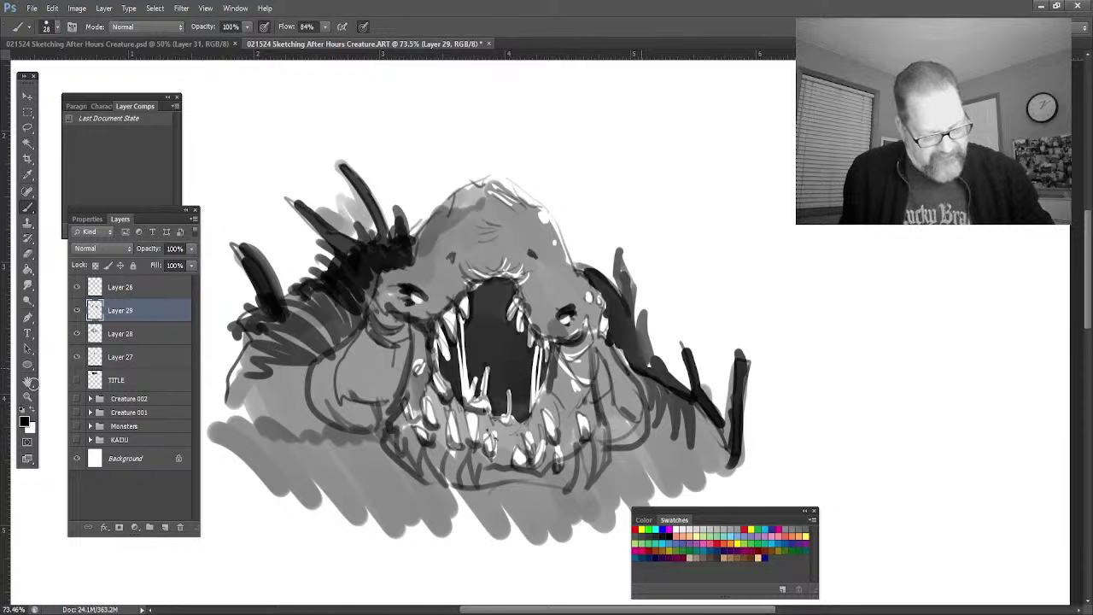
# Step: Paint a thick dark contour along the underside of the creature's lower jaw and around the left cheek with the black brush on Layer 29
pyautogui.click(28, 399)
pyautogui.click(27, 381)
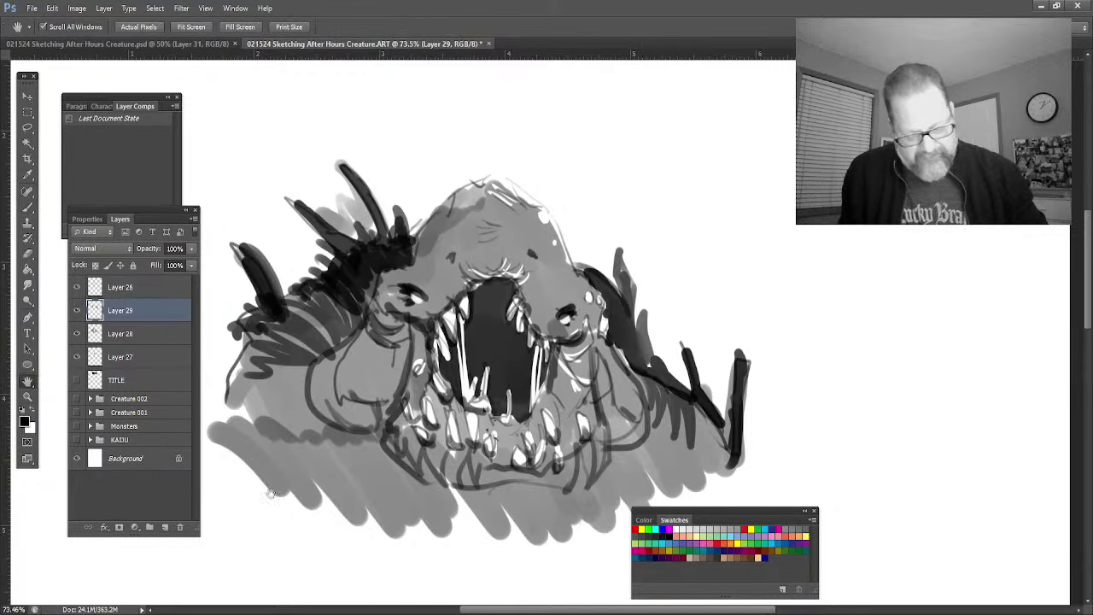
pyautogui.moveTo(321, 487); pyautogui.dragTo(381, 374)
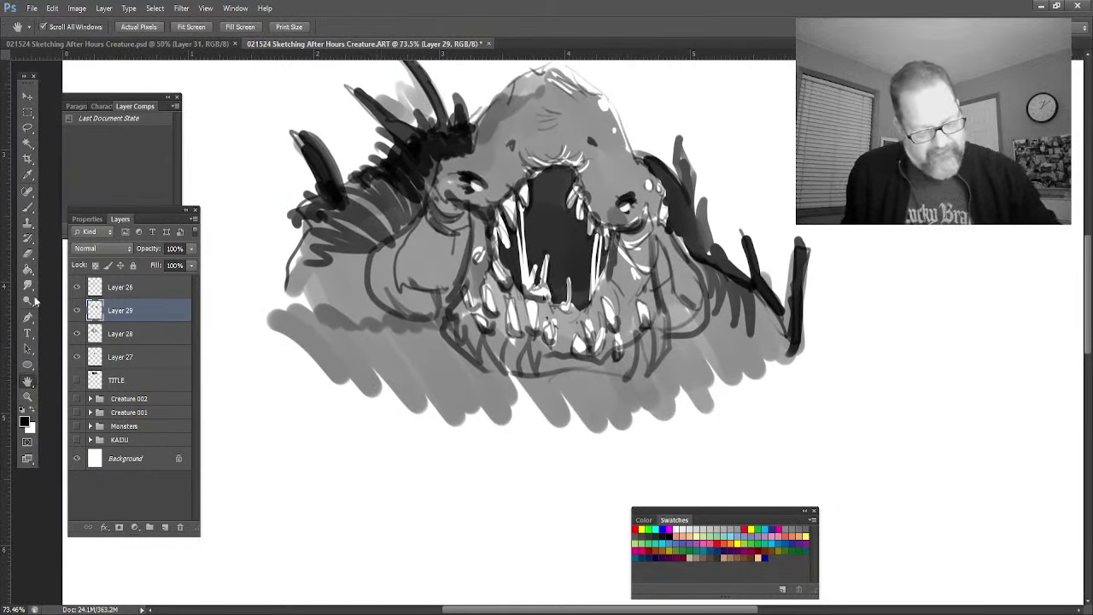
pyautogui.click(27, 208)
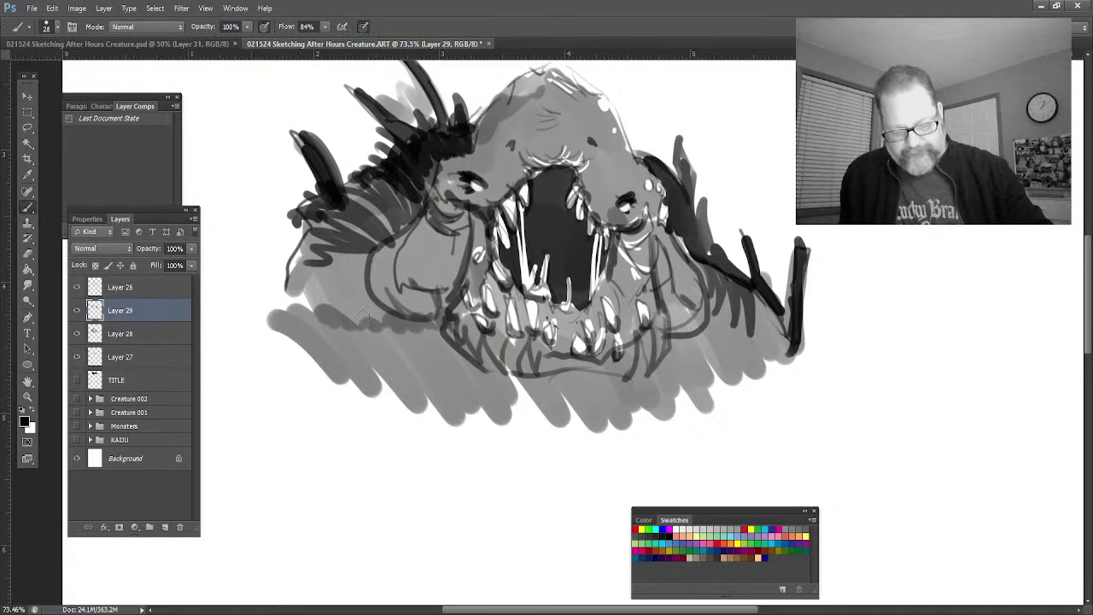
pyautogui.moveTo(592, 376)
pyautogui.mouseDown()
pyautogui.moveTo(515, 384)
pyautogui.moveTo(649, 376)
pyautogui.moveTo(651, 333)
pyautogui.moveTo(662, 329)
pyautogui.moveTo(674, 346)
pyautogui.moveTo(699, 333)
pyautogui.moveTo(618, 389)
pyautogui.mouseUp()
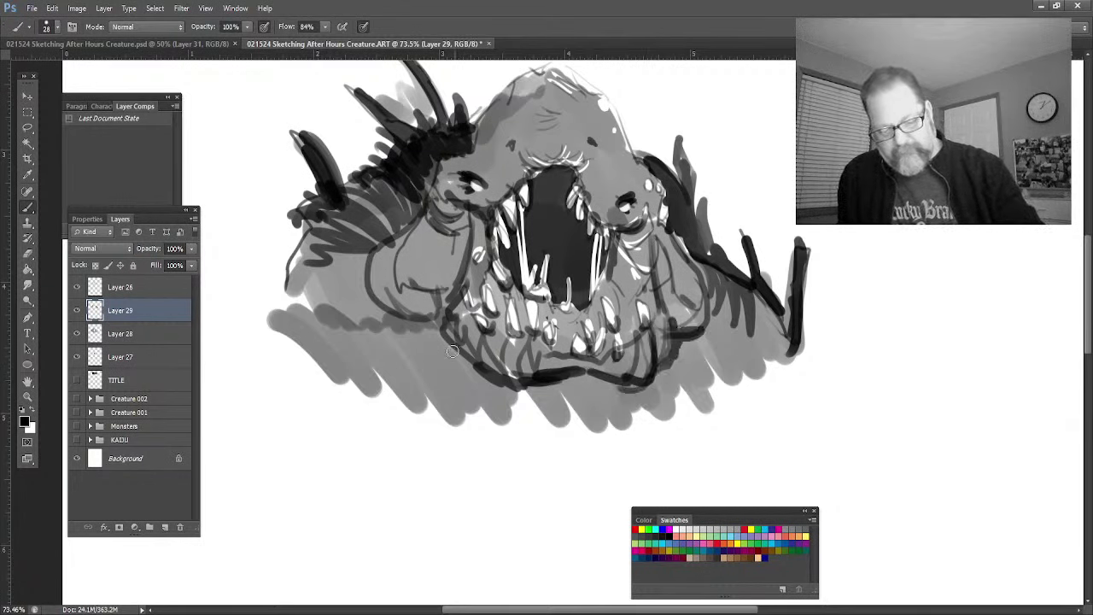
pyautogui.moveTo(443, 335)
pyautogui.mouseDown()
pyautogui.moveTo(426, 313)
pyautogui.moveTo(398, 317)
pyautogui.moveTo(374, 271)
pyautogui.mouseUp()
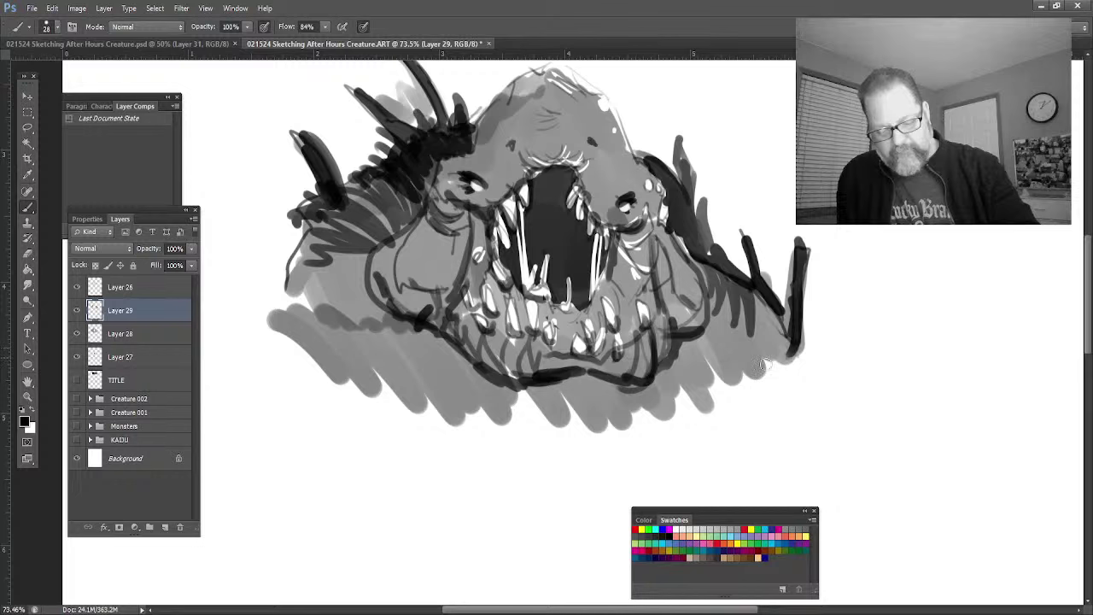
# Step: Sketch the lower neck and shoulder contours beneath the head, with a heavy curve descending from the left shoulder
pyautogui.moveTo(764, 365)
pyautogui.mouseDown()
pyautogui.moveTo(673, 446)
pyautogui.moveTo(571, 427)
pyautogui.moveTo(470, 435)
pyautogui.moveTo(295, 310)
pyautogui.mouseUp()
pyautogui.moveTo(380, 352)
pyautogui.mouseDown()
pyautogui.moveTo(419, 398)
pyautogui.moveTo(295, 309)
pyautogui.moveTo(448, 440)
pyautogui.mouseUp()
pyautogui.moveTo(289, 286); pyautogui.dragTo(316, 302)
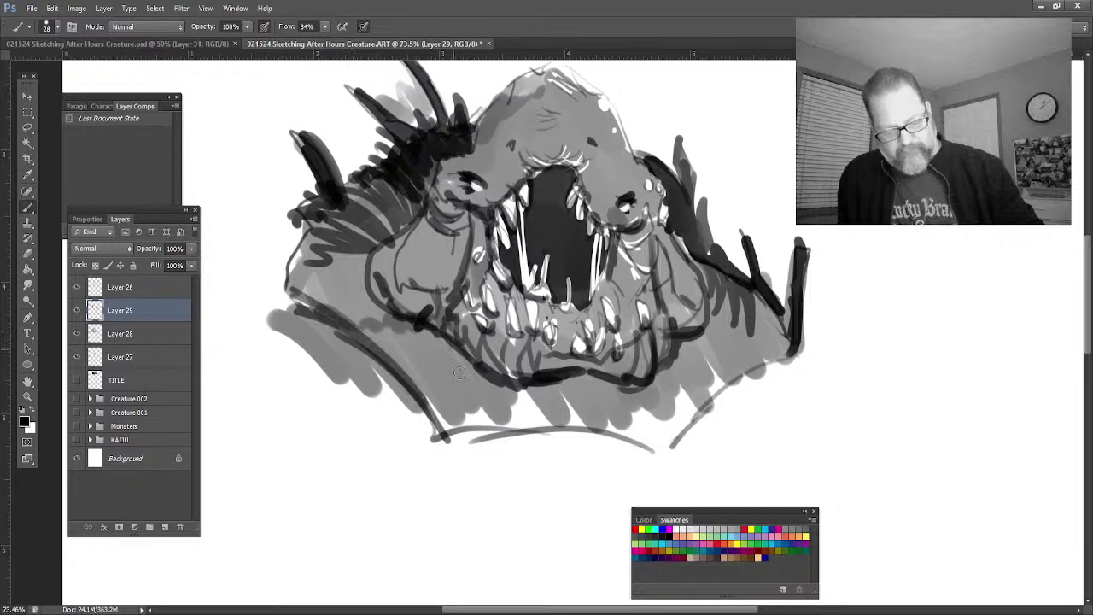
# Step: Draw skin fold lines running from beneath the jaw down to the lower neck contour, from the left cheek across to the right shoulder
pyautogui.moveTo(458, 372)
pyautogui.mouseDown()
pyautogui.moveTo(434, 432)
pyautogui.moveTo(443, 332)
pyautogui.mouseUp()
pyautogui.moveTo(510, 373)
pyautogui.mouseDown()
pyautogui.moveTo(497, 425)
pyautogui.moveTo(529, 434)
pyautogui.mouseUp()
pyautogui.moveTo(581, 365)
pyautogui.mouseDown()
pyautogui.moveTo(560, 436)
pyautogui.moveTo(642, 451)
pyautogui.moveTo(639, 404)
pyautogui.moveTo(668, 449)
pyautogui.mouseUp()
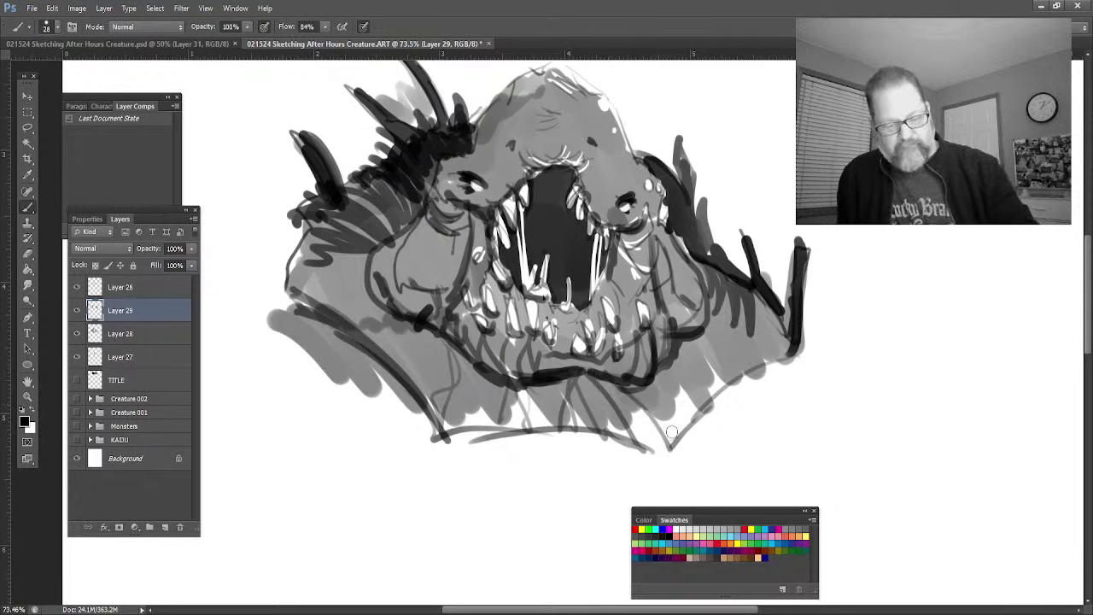
pyautogui.moveTo(671, 395); pyautogui.dragTo(668, 439)
pyautogui.moveTo(692, 367)
pyautogui.mouseDown()
pyautogui.moveTo(646, 433)
pyautogui.moveTo(683, 434)
pyautogui.mouseUp()
pyautogui.moveTo(689, 346)
pyautogui.mouseDown()
pyautogui.moveTo(661, 380)
pyautogui.moveTo(750, 365)
pyautogui.mouseUp()
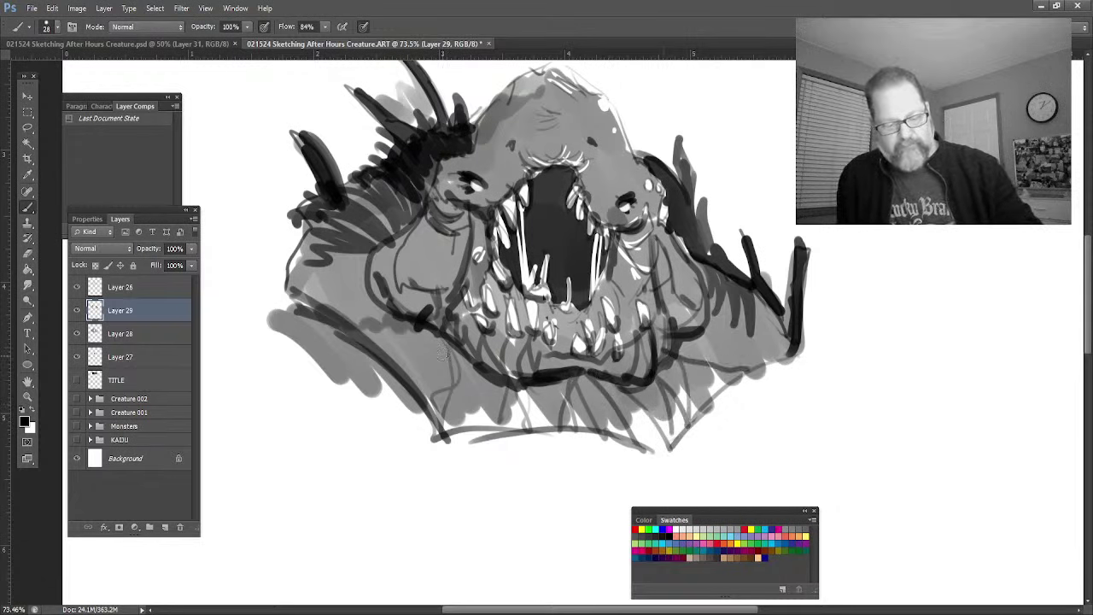
# Step: Shade the neck folds under the jaw with dense dark hatching strokes, leaving the area darker than the jaw above
pyautogui.moveTo(448, 338); pyautogui.dragTo(415, 386)
pyautogui.moveTo(441, 319); pyautogui.dragTo(425, 379)
pyautogui.moveTo(436, 320); pyautogui.dragTo(367, 366)
pyautogui.moveTo(462, 387)
pyautogui.mouseDown()
pyautogui.moveTo(431, 439)
pyautogui.moveTo(478, 423)
pyautogui.mouseUp()
pyautogui.moveTo(452, 356); pyautogui.dragTo(495, 426)
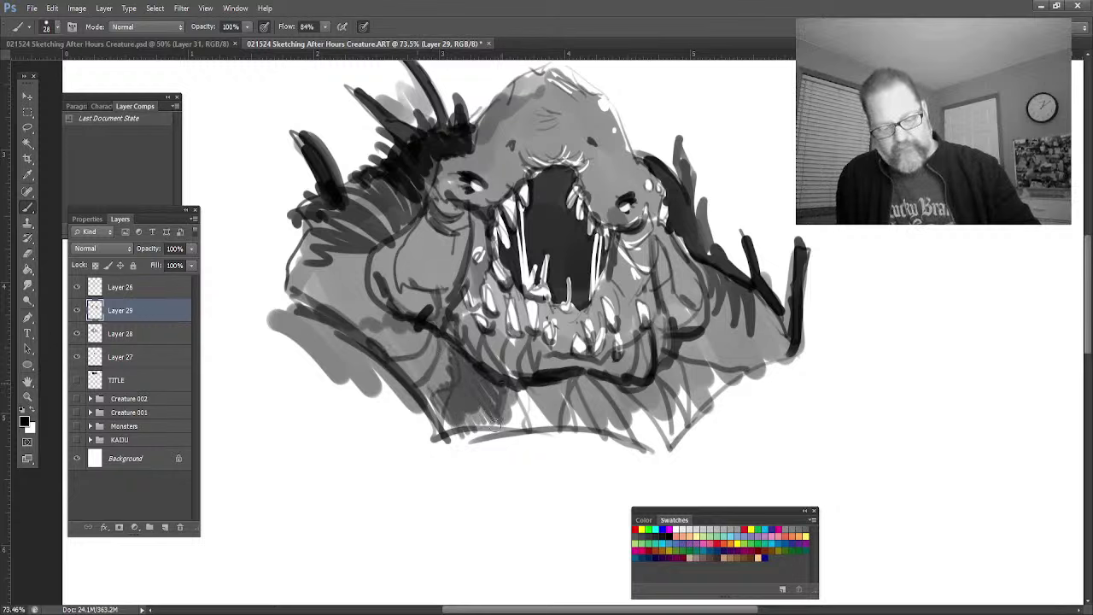
pyautogui.moveTo(451, 345); pyautogui.dragTo(439, 383)
pyautogui.moveTo(446, 357); pyautogui.dragTo(422, 394)
pyautogui.moveTo(534, 395)
pyautogui.mouseDown()
pyautogui.moveTo(562, 400)
pyautogui.moveTo(543, 387)
pyautogui.moveTo(551, 427)
pyautogui.moveTo(518, 396)
pyautogui.moveTo(520, 423)
pyautogui.moveTo(520, 402)
pyautogui.moveTo(548, 425)
pyautogui.moveTo(538, 393)
pyautogui.mouseUp()
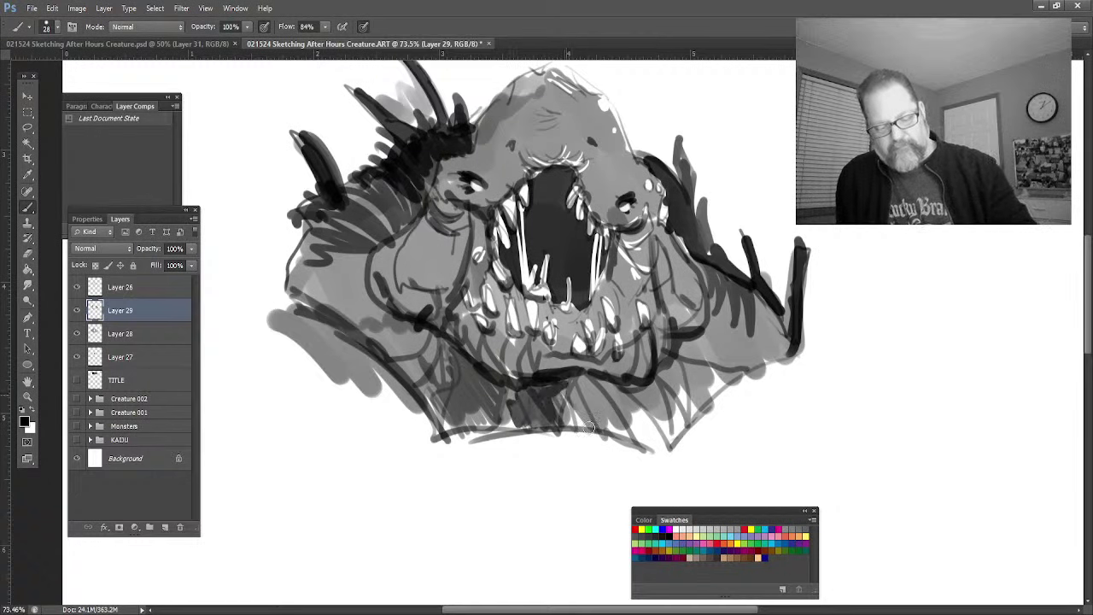
pyautogui.moveTo(588, 427)
pyautogui.mouseDown()
pyautogui.moveTo(597, 384)
pyautogui.moveTo(617, 385)
pyautogui.moveTo(631, 427)
pyautogui.moveTo(657, 445)
pyautogui.moveTo(630, 388)
pyautogui.moveTo(666, 381)
pyautogui.moveTo(711, 445)
pyautogui.mouseUp()
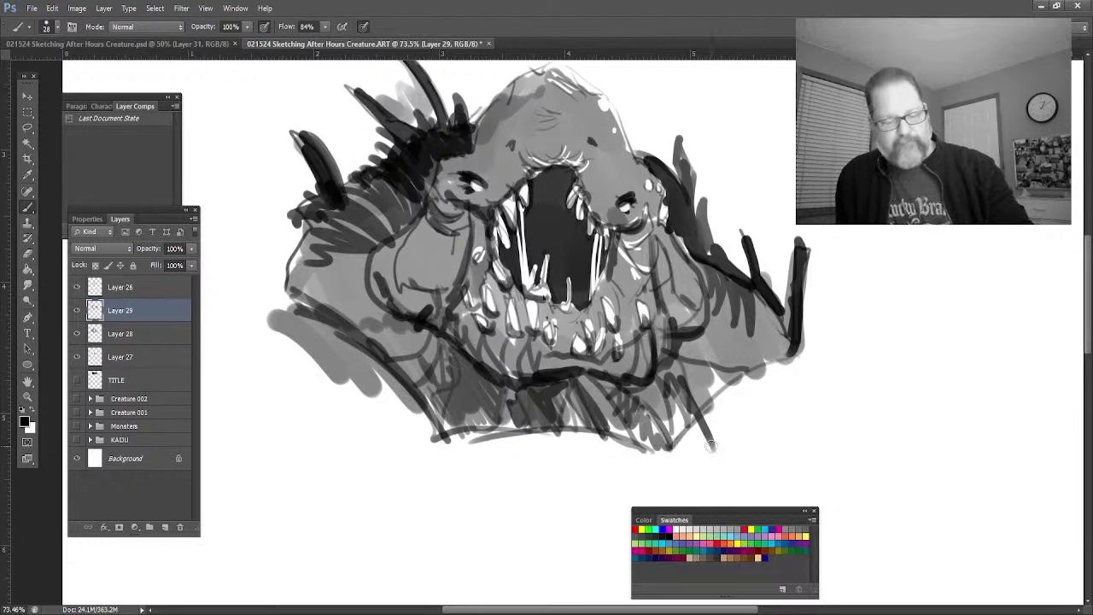
# Step: Strengthen the shoulder and lower neck contours, and sketch blocky angular plates extending outward behind both shoulders
pyautogui.moveTo(333, 318)
pyautogui.mouseDown()
pyautogui.moveTo(313, 246)
pyautogui.moveTo(282, 244)
pyautogui.mouseUp()
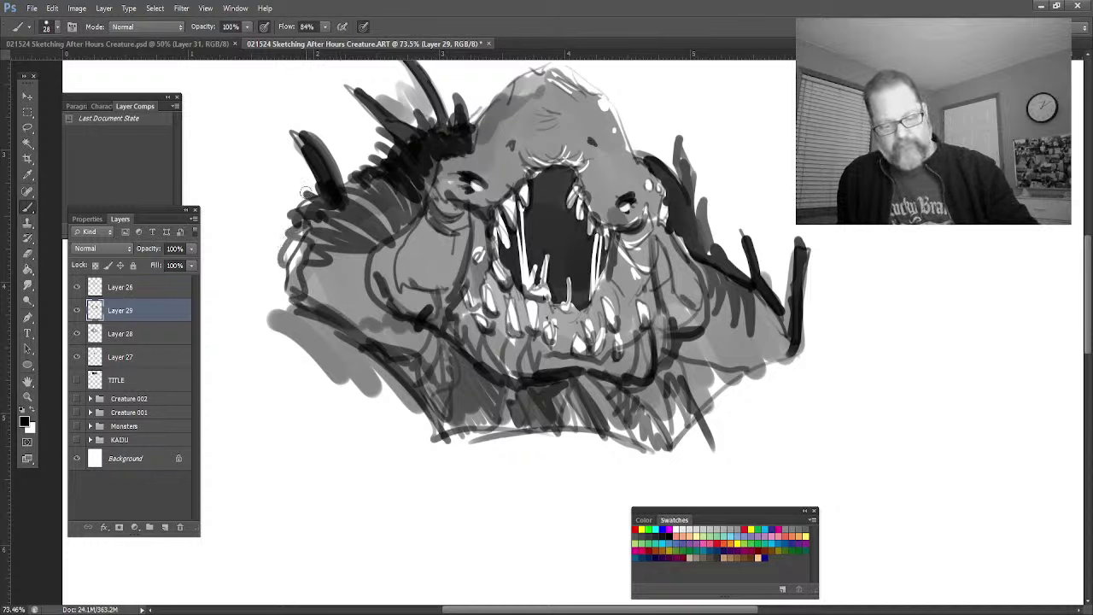
pyautogui.moveTo(305, 193)
pyautogui.mouseDown()
pyautogui.moveTo(225, 294)
pyautogui.moveTo(341, 396)
pyautogui.moveTo(315, 350)
pyautogui.moveTo(348, 380)
pyautogui.moveTo(458, 428)
pyautogui.moveTo(673, 442)
pyautogui.moveTo(791, 354)
pyautogui.moveTo(848, 340)
pyautogui.mouseUp()
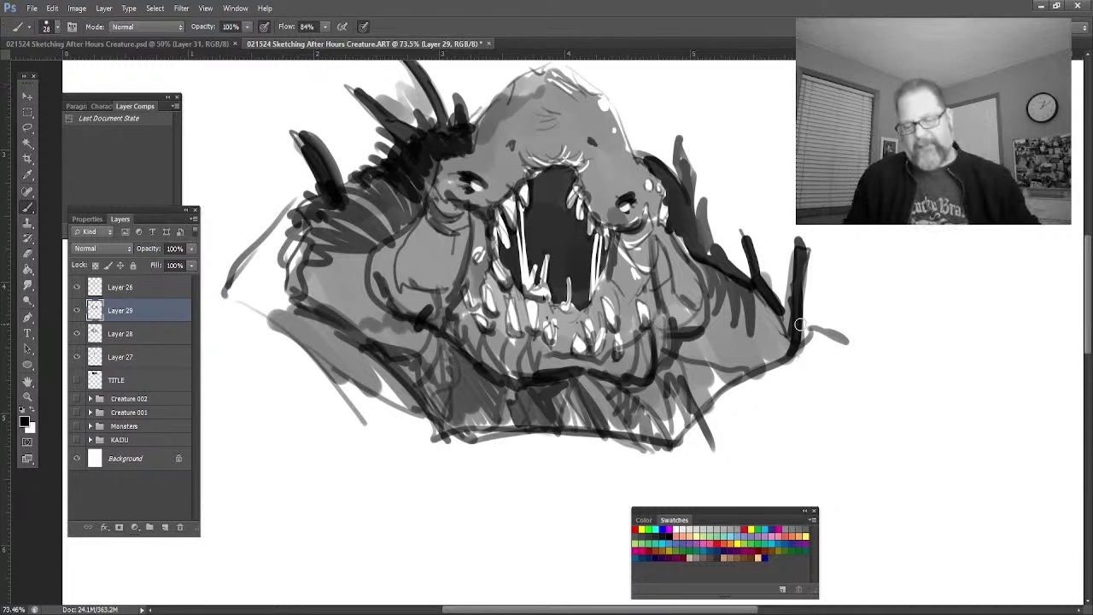
pyautogui.click(28, 397)
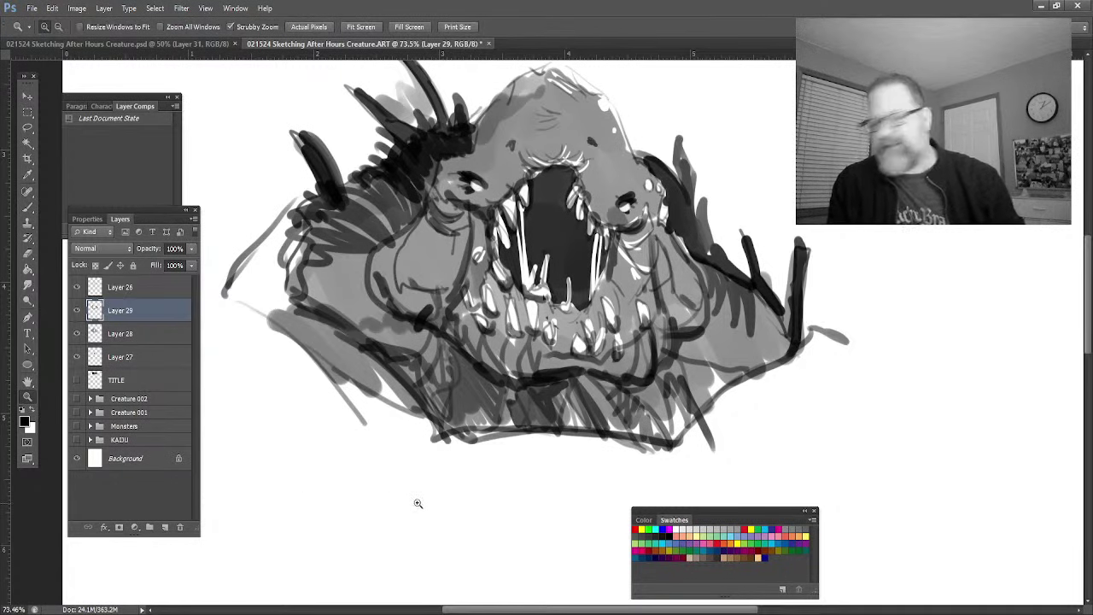
pyautogui.keyDown('alt'); pyautogui.click(422, 395); pyautogui.keyUp('alt')
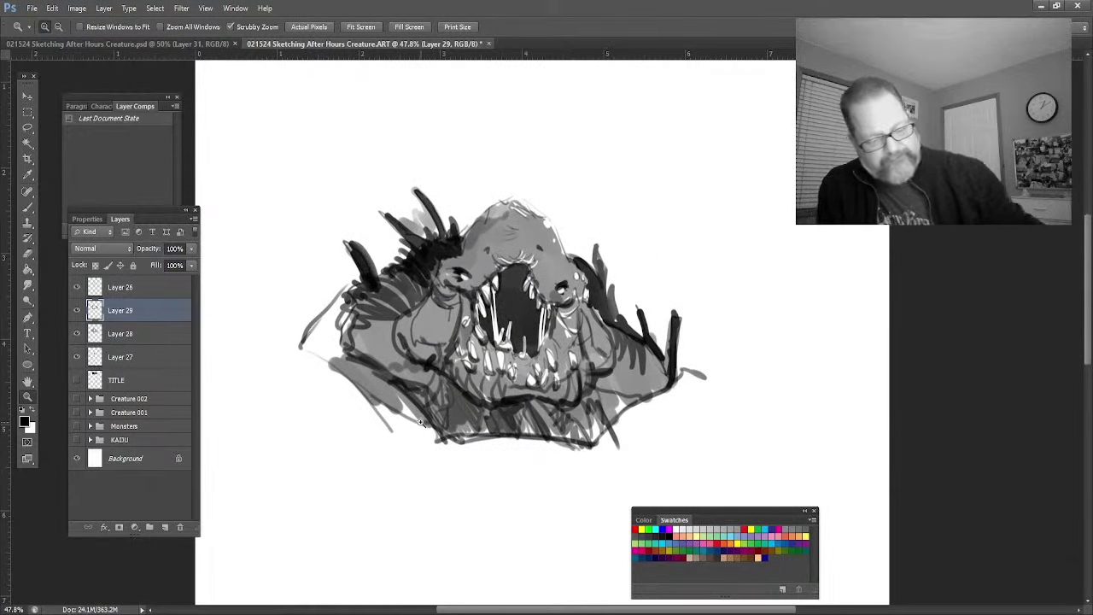
pyautogui.click(28, 215)
pyautogui.click(26, 208)
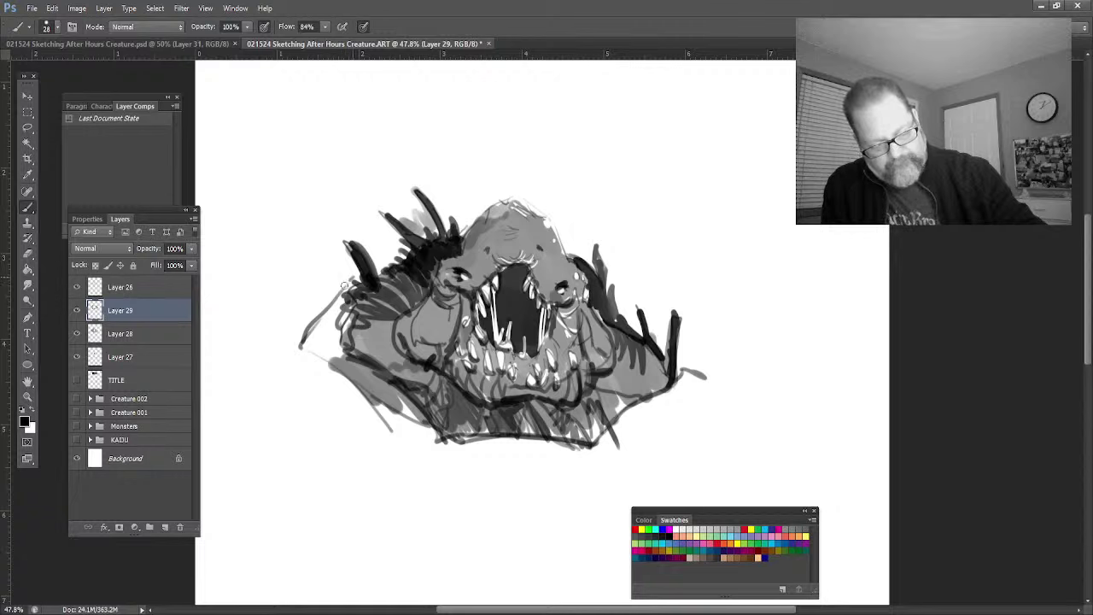
pyautogui.moveTo(345, 284)
pyautogui.mouseDown()
pyautogui.moveTo(307, 333)
pyautogui.moveTo(265, 338)
pyautogui.moveTo(311, 313)
pyautogui.moveTo(345, 268)
pyautogui.mouseUp()
pyautogui.moveTo(673, 362)
pyautogui.mouseDown()
pyautogui.moveTo(737, 415)
pyautogui.moveTo(697, 393)
pyautogui.mouseUp()
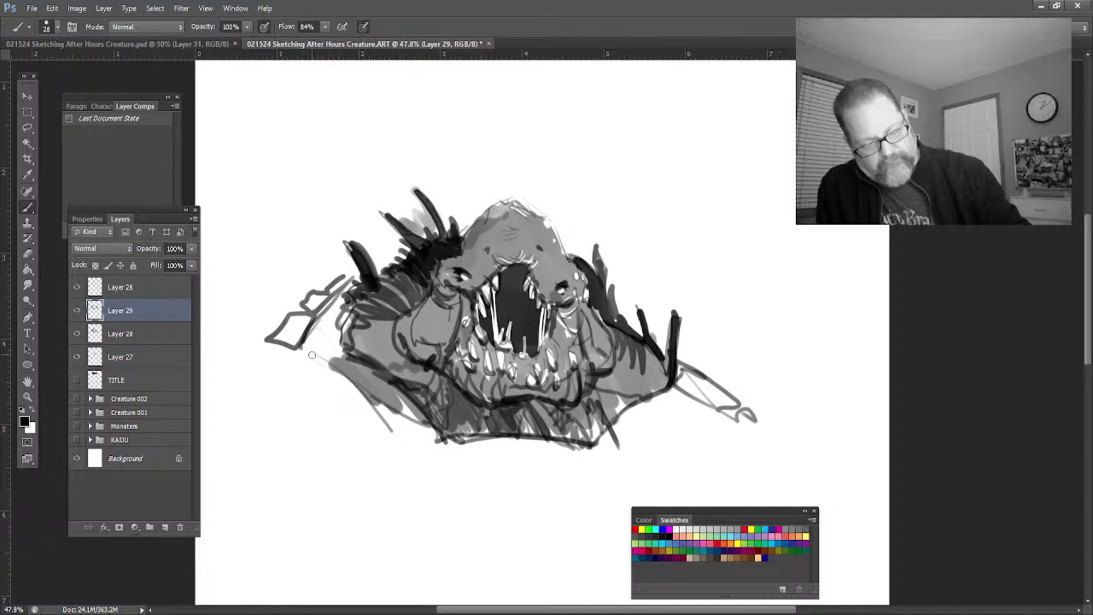
# Step: Rough in the creature's large rounded upper arms with loose curved outlines below both shoulders
pyautogui.moveTo(325, 376)
pyautogui.mouseDown()
pyautogui.moveTo(293, 372)
pyautogui.moveTo(331, 389)
pyautogui.moveTo(280, 361)
pyautogui.moveTo(262, 423)
pyautogui.moveTo(268, 391)
pyautogui.moveTo(266, 446)
pyautogui.moveTo(273, 478)
pyautogui.mouseUp()
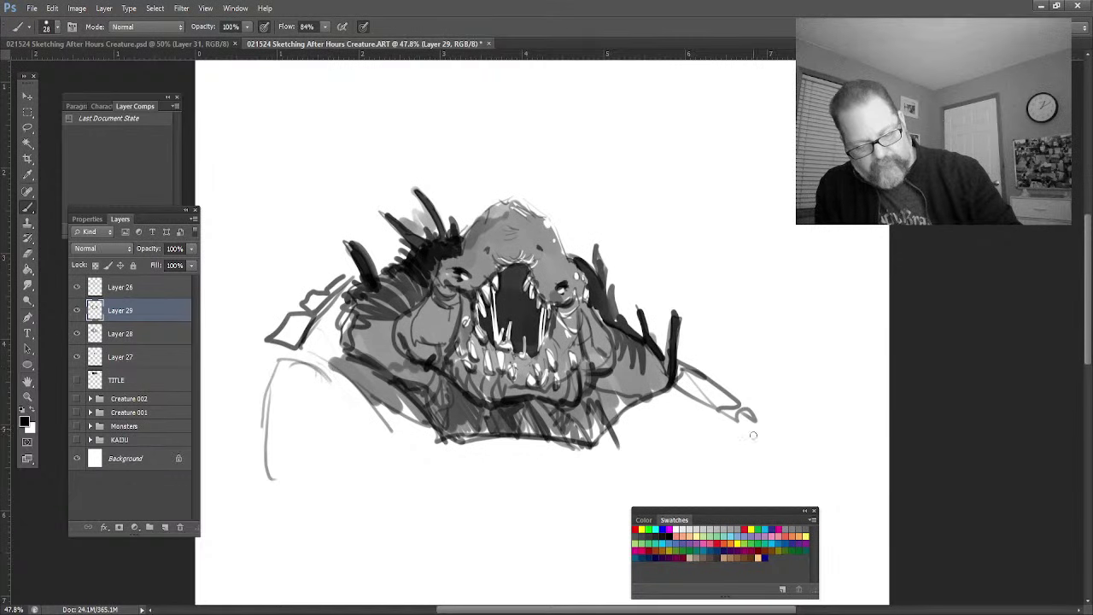
pyautogui.moveTo(754, 436); pyautogui.dragTo(714, 457)
pyautogui.moveTo(677, 410)
pyautogui.mouseDown()
pyautogui.moveTo(752, 448)
pyautogui.moveTo(743, 460)
pyautogui.moveTo(718, 424)
pyautogui.moveTo(617, 473)
pyautogui.mouseUp()
pyautogui.moveTo(642, 435); pyautogui.dragTo(608, 480)
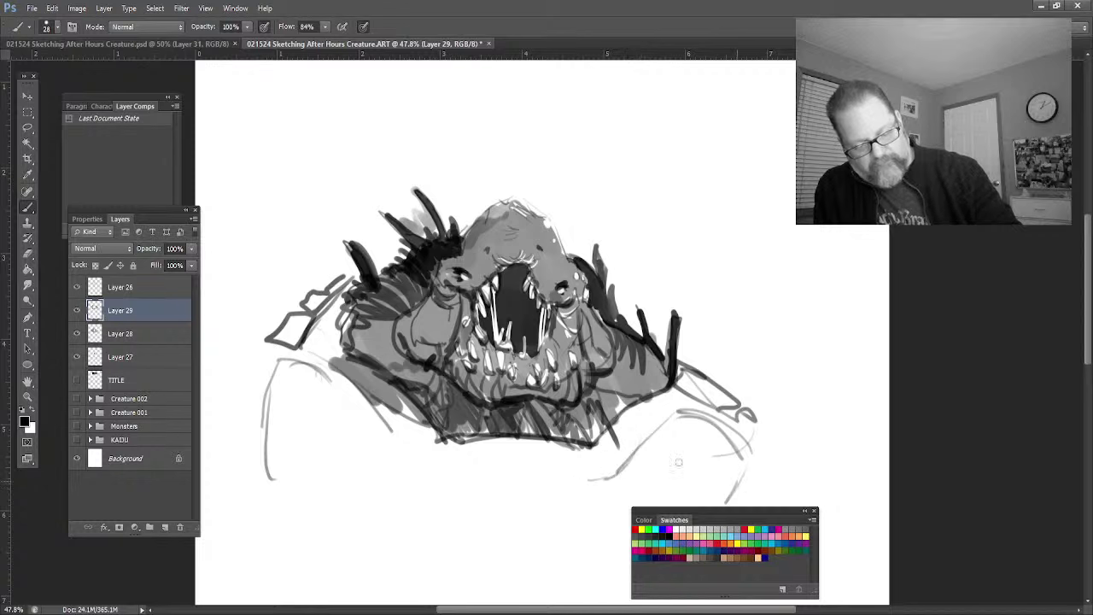
pyautogui.moveTo(658, 422); pyautogui.dragTo(607, 479)
# Step: Sketch the left arm's bent forearm and clawed hand, and reinforce the outline of its rounded shoulder
pyautogui.moveTo(388, 422)
pyautogui.mouseDown()
pyautogui.moveTo(387, 469)
pyautogui.moveTo(430, 494)
pyautogui.mouseUp()
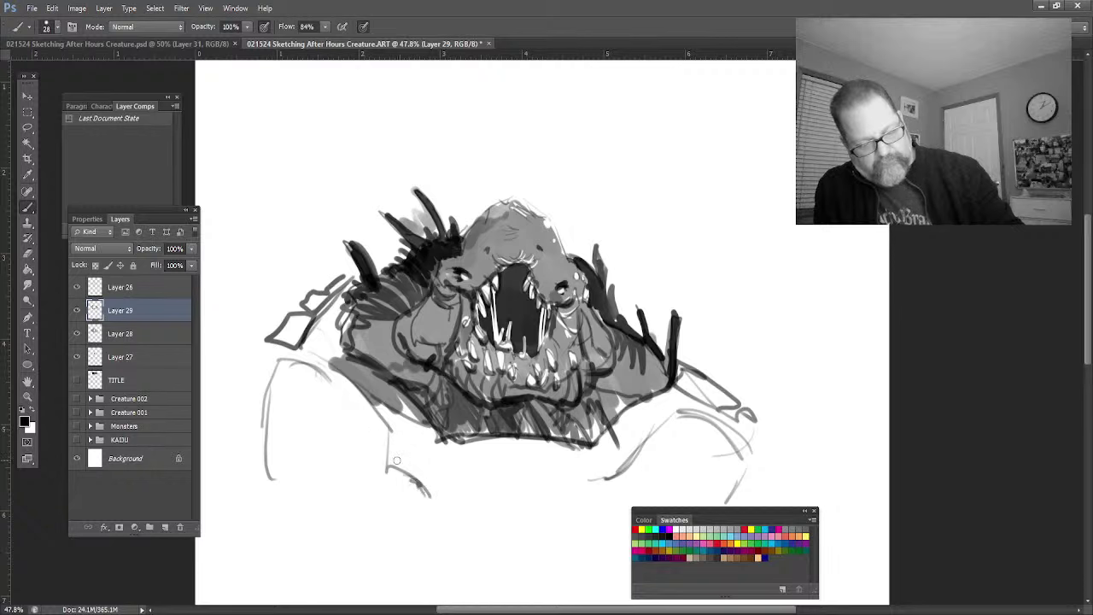
pyautogui.moveTo(397, 460)
pyautogui.mouseDown()
pyautogui.moveTo(447, 491)
pyautogui.moveTo(413, 482)
pyautogui.moveTo(428, 510)
pyautogui.moveTo(392, 503)
pyautogui.moveTo(392, 515)
pyautogui.moveTo(329, 527)
pyautogui.moveTo(268, 514)
pyautogui.moveTo(259, 389)
pyautogui.moveTo(323, 376)
pyautogui.moveTo(375, 397)
pyautogui.moveTo(269, 380)
pyautogui.mouseUp()
pyautogui.moveTo(339, 502)
pyautogui.mouseDown()
pyautogui.moveTo(378, 472)
pyautogui.moveTo(330, 492)
pyautogui.moveTo(336, 507)
pyautogui.moveTo(328, 461)
pyautogui.moveTo(256, 442)
pyautogui.moveTo(302, 444)
pyautogui.moveTo(273, 439)
pyautogui.mouseUp()
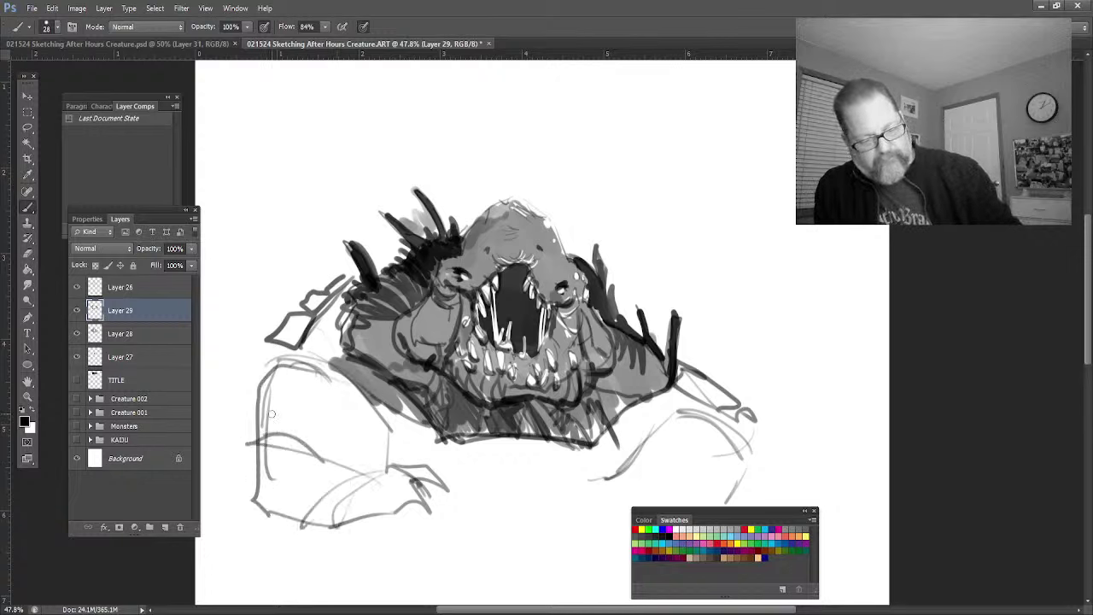
# Step: Sketch the right forearm with its clawed hand and add the chest line between the arms, undoing the stray straight stroke
pyautogui.moveTo(603, 479)
pyautogui.mouseDown()
pyautogui.moveTo(600, 535)
pyautogui.moveTo(540, 538)
pyautogui.mouseUp()
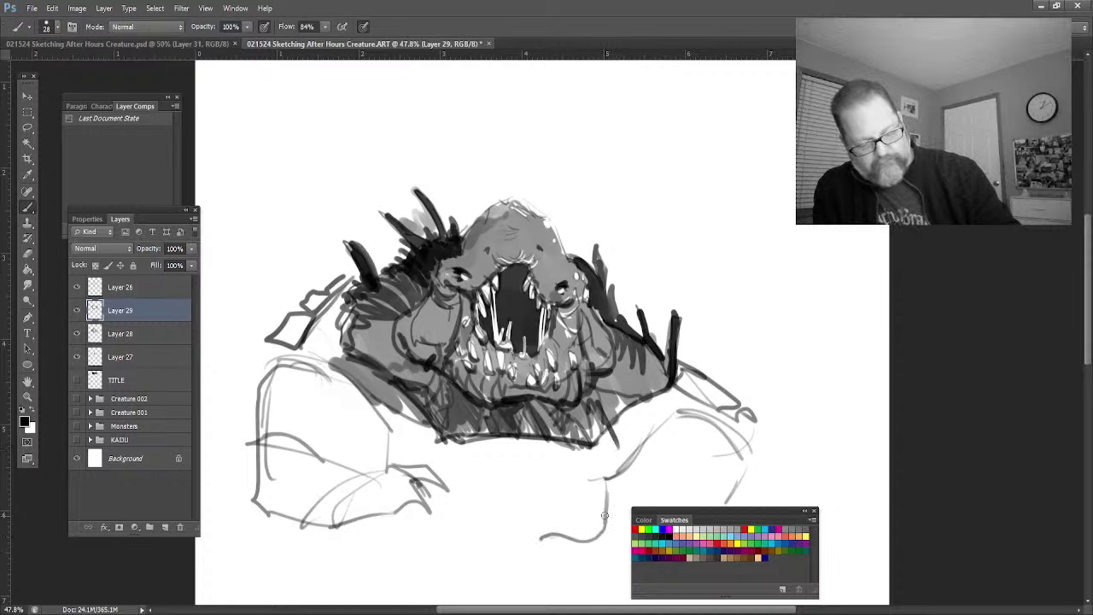
pyautogui.moveTo(605, 516)
pyautogui.mouseDown()
pyautogui.moveTo(551, 531)
pyautogui.moveTo(545, 551)
pyautogui.moveTo(585, 545)
pyautogui.moveTo(584, 558)
pyautogui.moveTo(615, 560)
pyautogui.mouseUp()
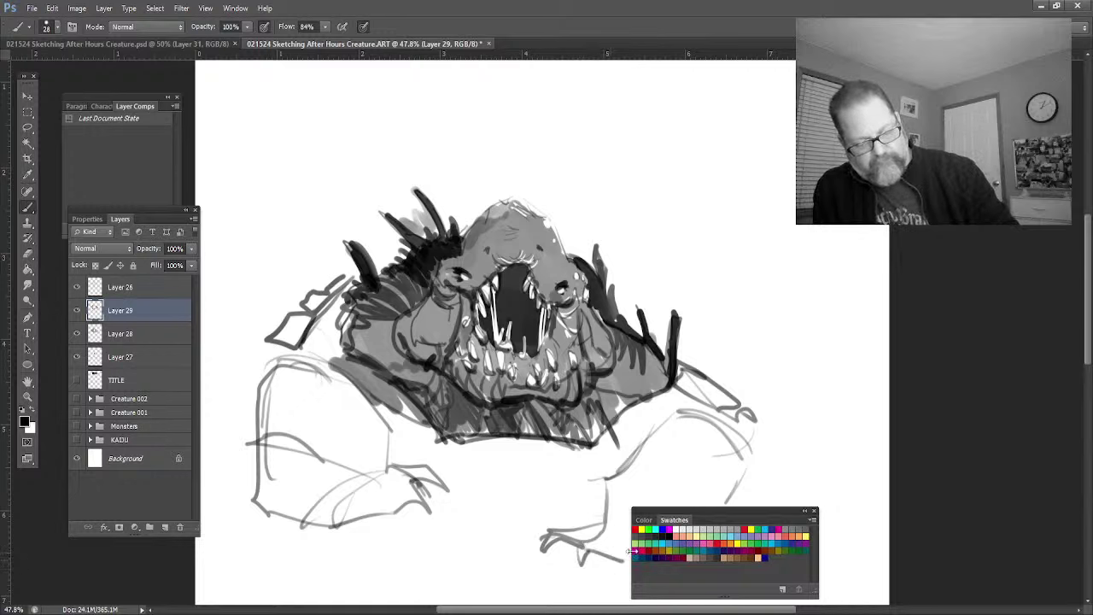
pyautogui.moveTo(726, 506); pyautogui.dragTo(758, 461)
pyautogui.moveTo(759, 461)
pyautogui.mouseDown()
pyautogui.moveTo(730, 417)
pyautogui.moveTo(696, 405)
pyautogui.moveTo(719, 464)
pyautogui.moveTo(636, 470)
pyautogui.moveTo(608, 491)
pyautogui.mouseUp()
pyautogui.moveTo(368, 438)
pyautogui.mouseDown()
pyautogui.moveTo(474, 449)
pyautogui.moveTo(608, 468)
pyautogui.mouseUp()
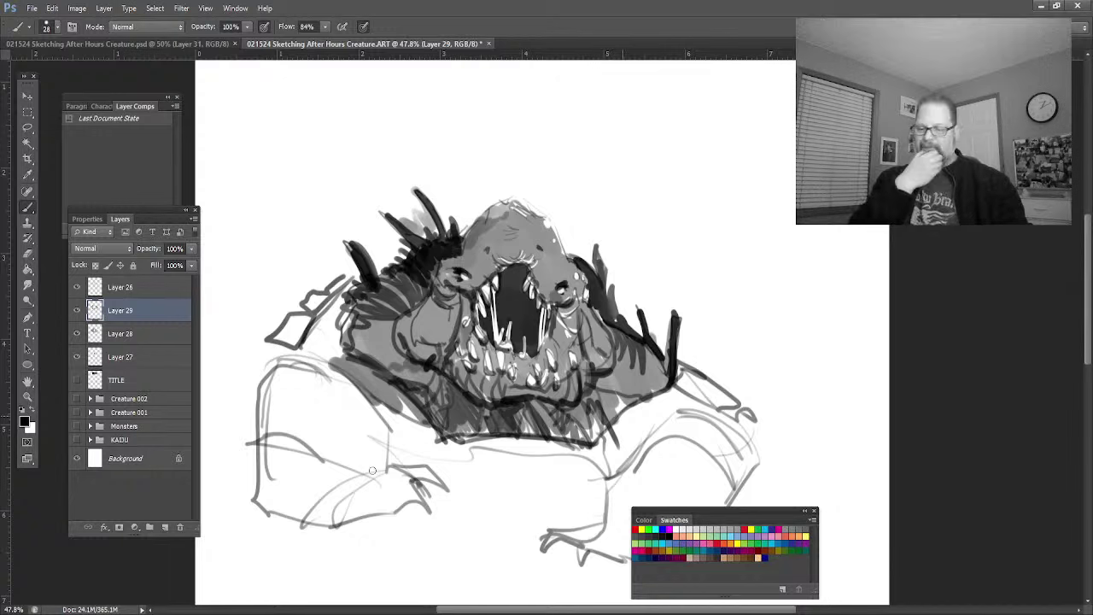
pyautogui.moveTo(451, 468); pyautogui.dragTo(585, 513)
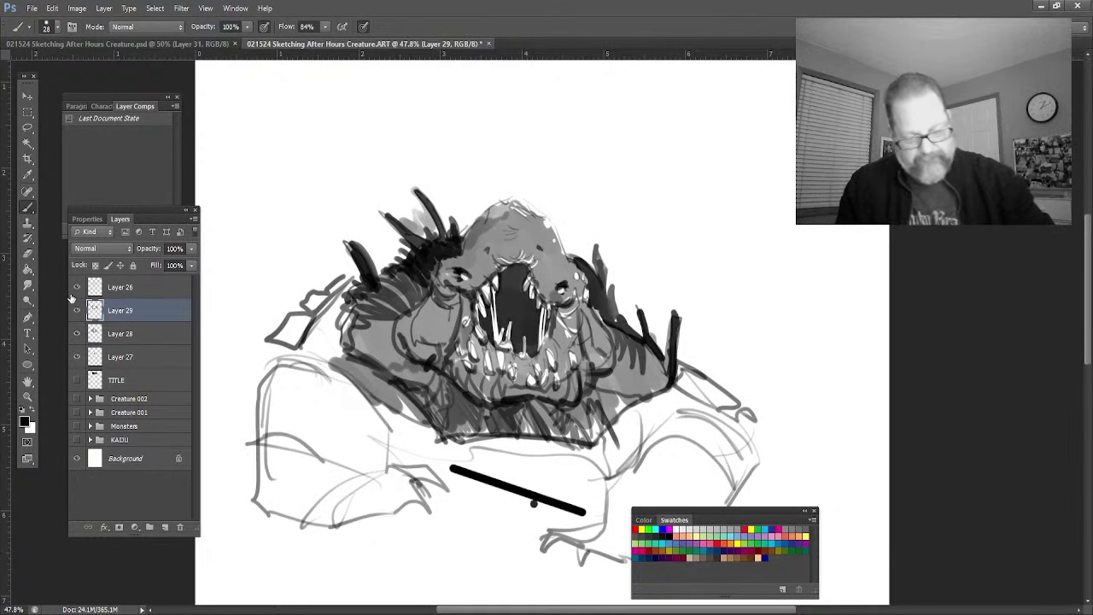
pyautogui.hotkey('ctrl', 'z')
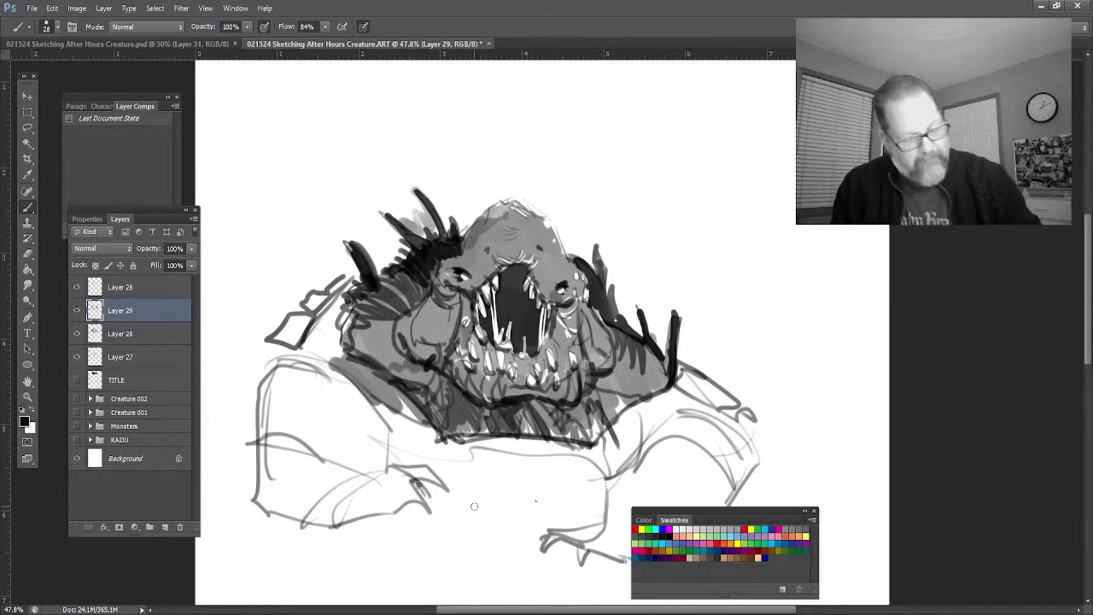
# Step: Select Layers 26 through 29 together and move the whole creature up and to the right on the page
pyautogui.click(28, 382)
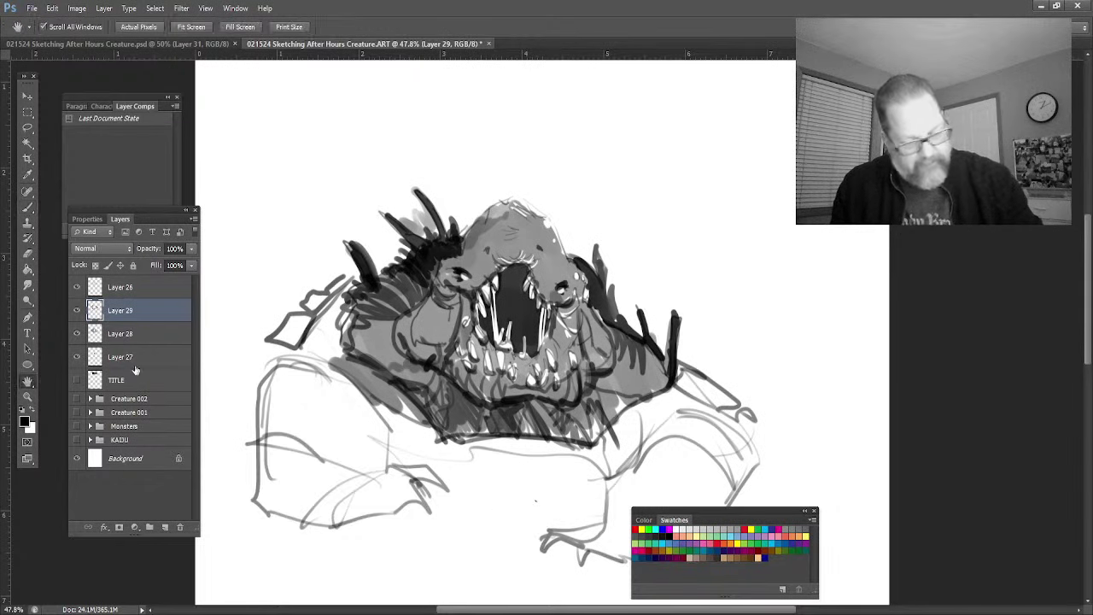
pyautogui.moveTo(411, 490)
pyautogui.mouseDown()
pyautogui.moveTo(415, 402)
pyautogui.moveTo(431, 358)
pyautogui.moveTo(423, 382)
pyautogui.mouseUp()
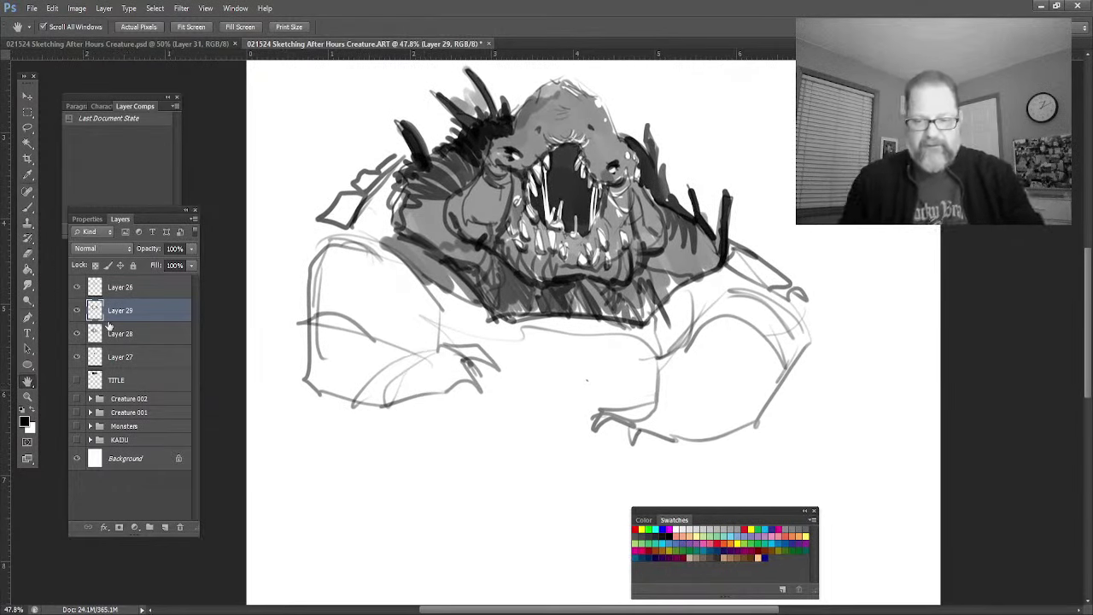
pyautogui.click(106, 356)
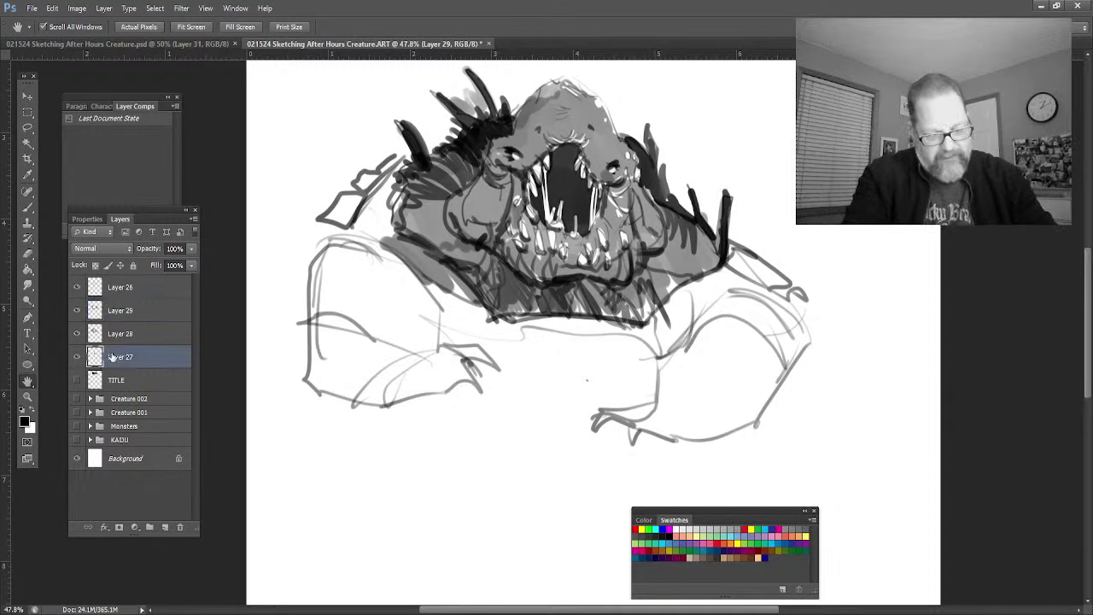
pyautogui.keyDown('shift'); pyautogui.click(116, 310); pyautogui.keyUp('shift')
pyautogui.keyDown('shift'); pyautogui.click(116, 289); pyautogui.keyUp('shift')
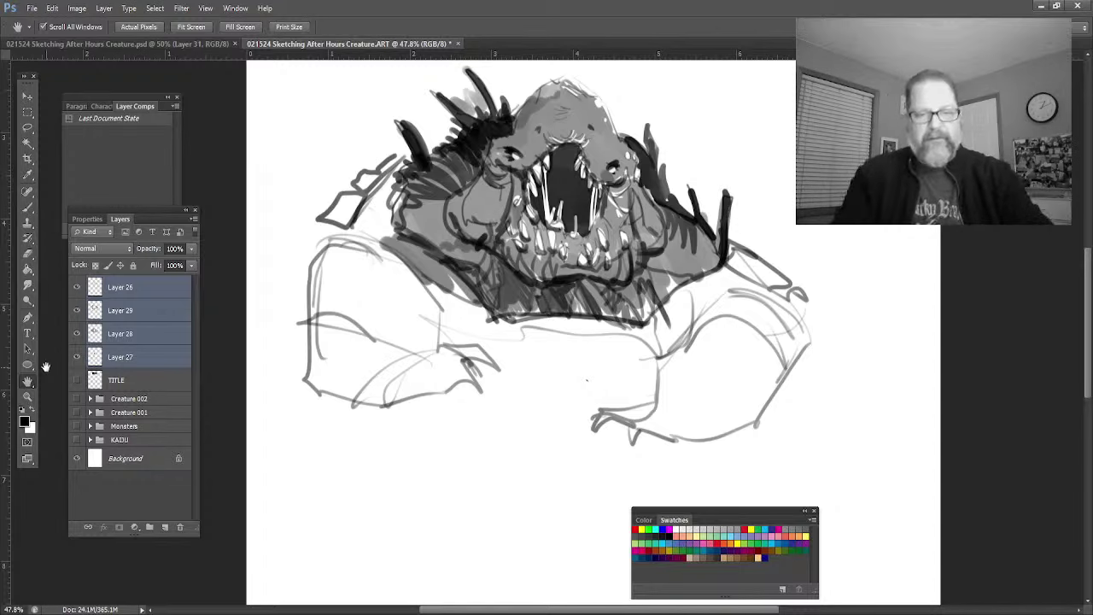
pyautogui.hotkey('ctrl', '-')
pyautogui.hotkey('ctrl', '-')
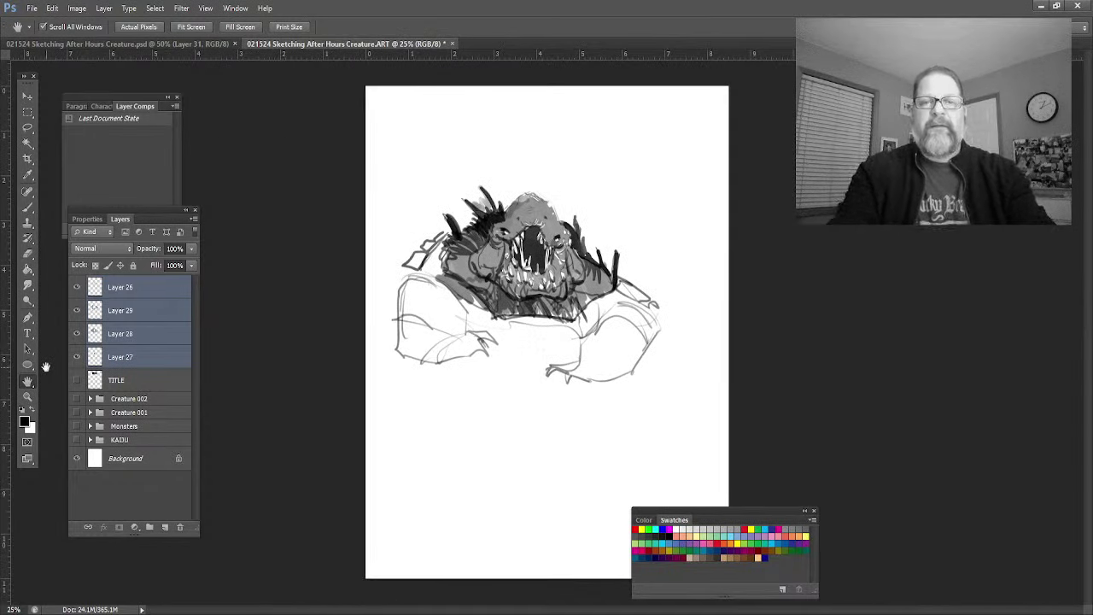
pyautogui.click(29, 101)
pyautogui.moveTo(518, 291)
pyautogui.mouseDown()
pyautogui.moveTo(549, 259)
pyautogui.moveTo(552, 238)
pyautogui.mouseUp()
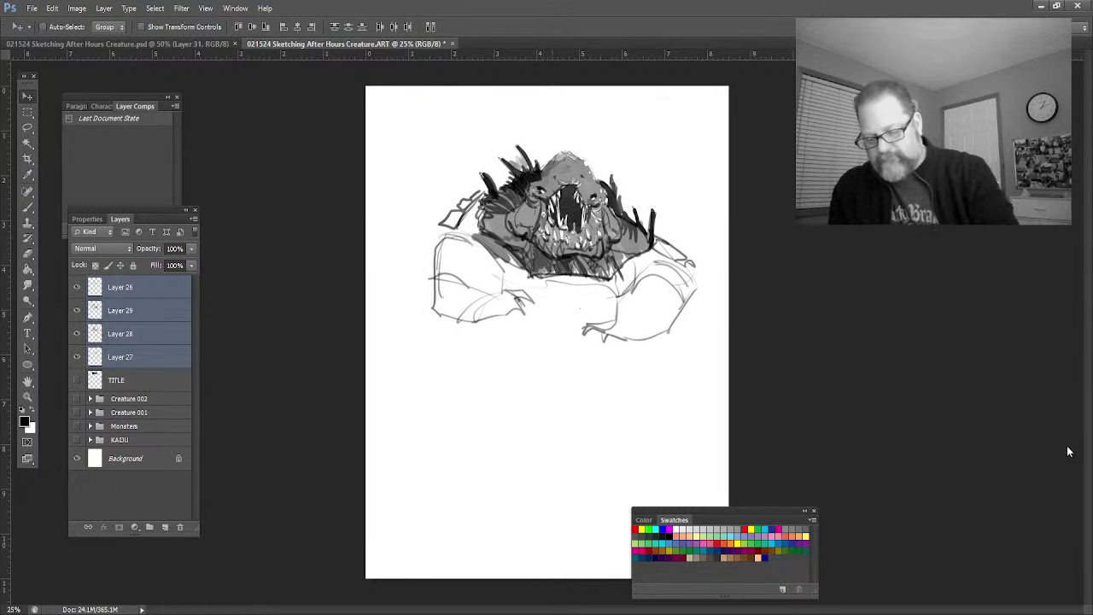
# Step: Add a new empty layer directly above Layer 27
pyautogui.click(128, 380)
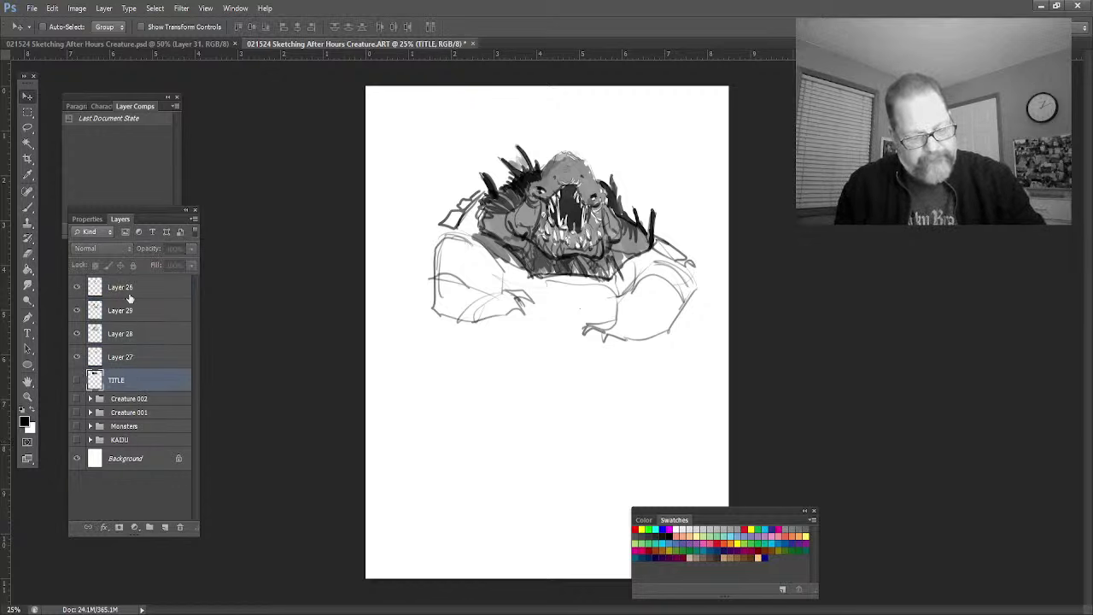
pyautogui.click(119, 358)
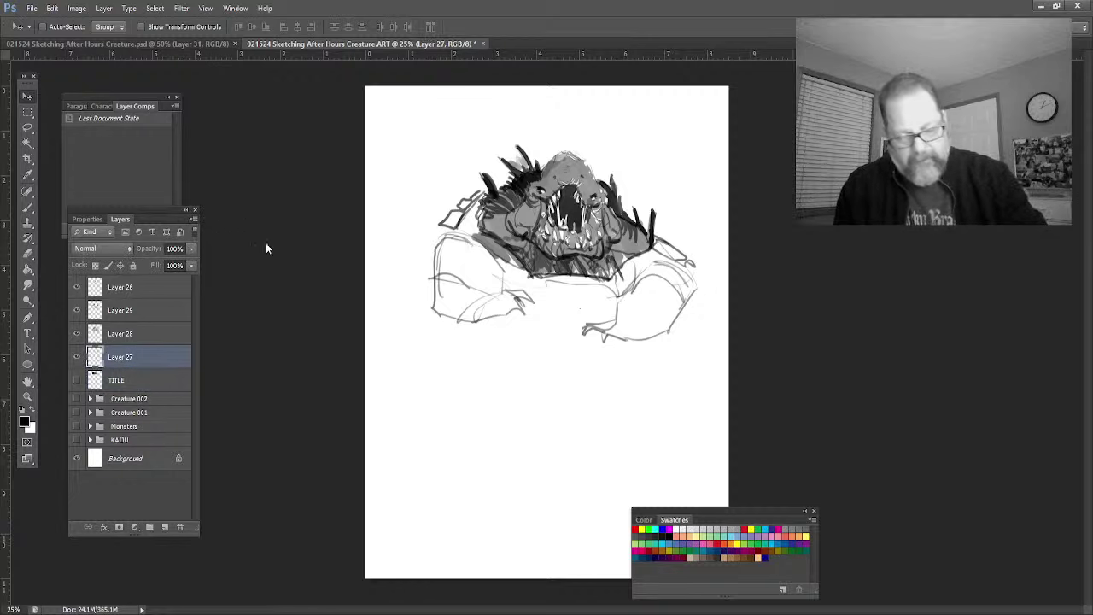
pyautogui.hotkey('ctrl', 'shift', 'alt', 'n')
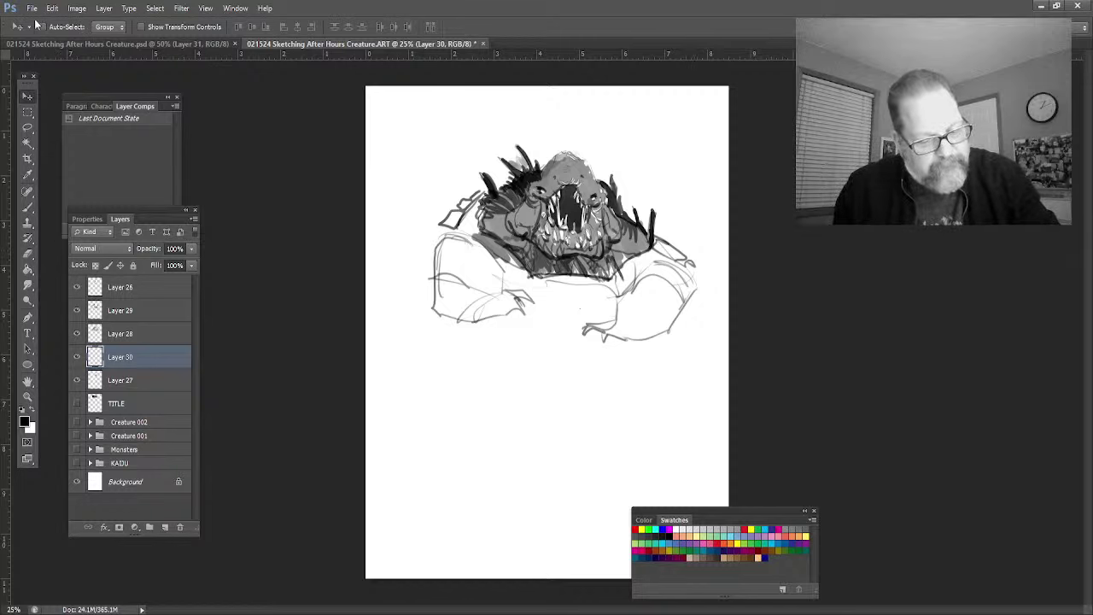
# Step: Shade both forearms and the upper arms with broad gray brush strokes, and reinforce the chest line between them
pyautogui.click(28, 208)
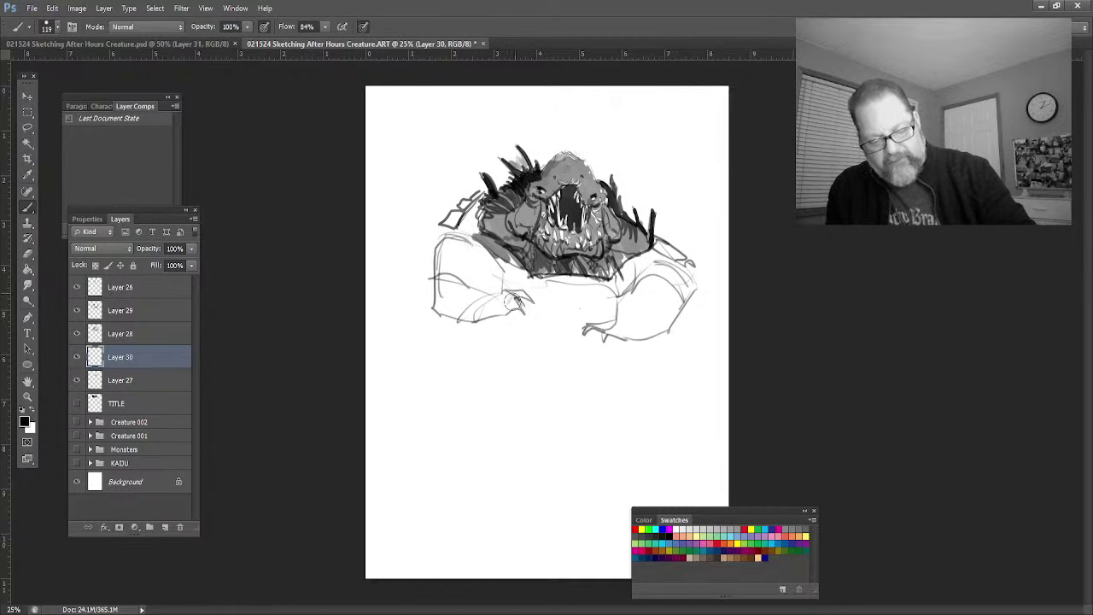
pyautogui.moveTo(517, 299)
pyautogui.mouseDown()
pyautogui.moveTo(509, 308)
pyautogui.moveTo(449, 256)
pyautogui.moveTo(440, 291)
pyautogui.moveTo(440, 256)
pyautogui.mouseUp()
pyautogui.moveTo(598, 321)
pyautogui.mouseDown()
pyautogui.moveTo(610, 335)
pyautogui.moveTo(628, 309)
pyautogui.moveTo(675, 290)
pyautogui.moveTo(679, 277)
pyautogui.moveTo(656, 253)
pyautogui.mouseUp()
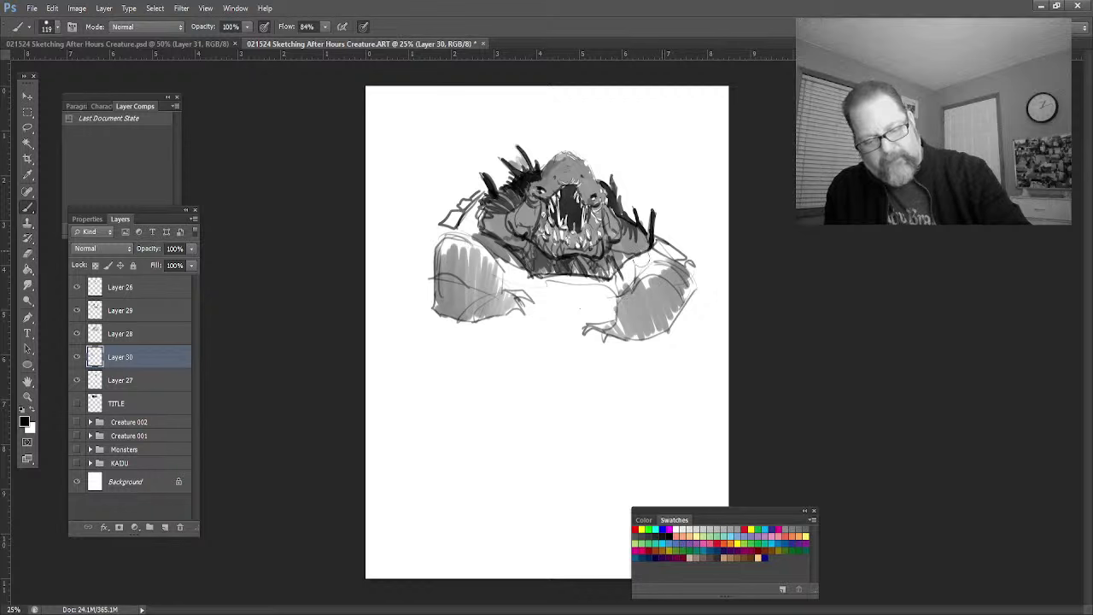
pyautogui.moveTo(658, 252)
pyautogui.mouseDown()
pyautogui.moveTo(551, 290)
pyautogui.moveTo(477, 247)
pyautogui.mouseUp()
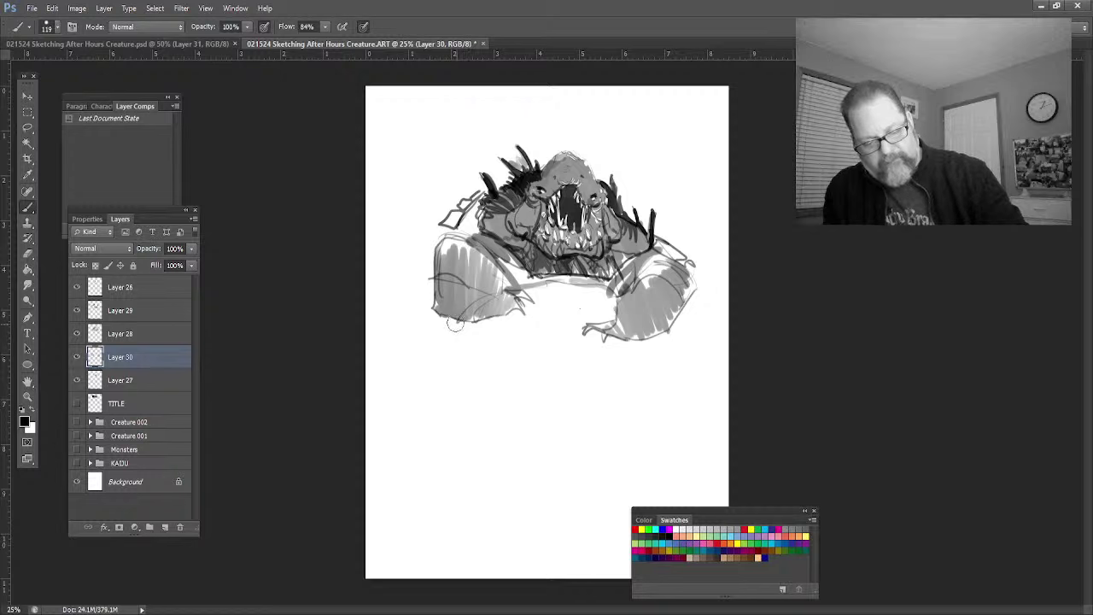
# Step: Rough in the sides of the body below both arms, bending in at the left hip and branching at the right hip
pyautogui.moveTo(459, 330); pyautogui.dragTo(467, 389)
pyautogui.moveTo(462, 340)
pyautogui.mouseDown()
pyautogui.moveTo(476, 393)
pyautogui.moveTo(501, 427)
pyautogui.mouseUp()
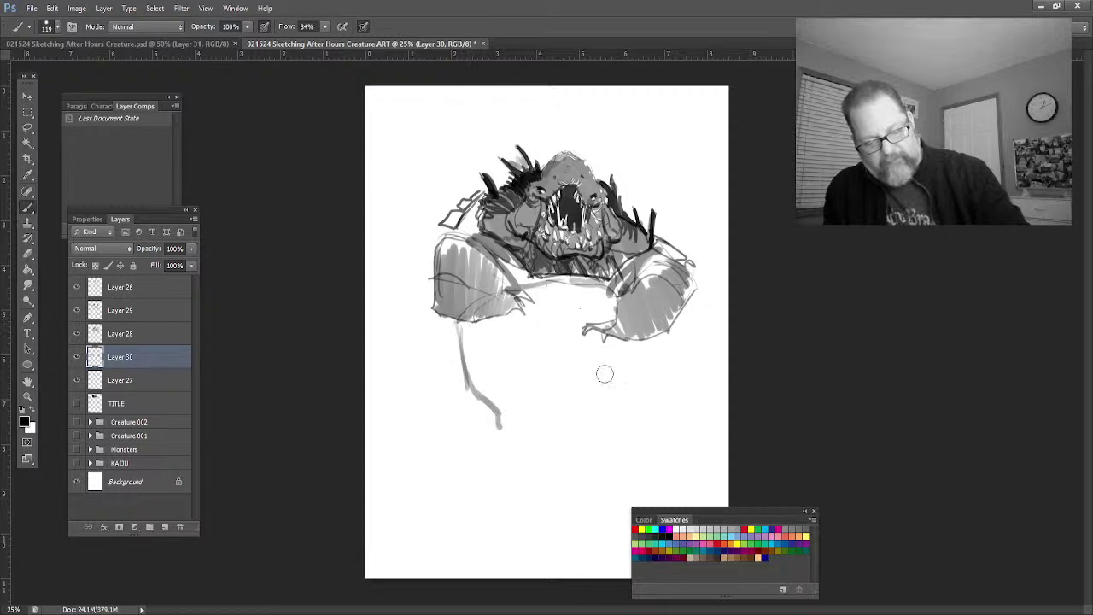
pyautogui.moveTo(667, 332)
pyautogui.mouseDown()
pyautogui.moveTo(674, 381)
pyautogui.moveTo(656, 412)
pyautogui.mouseUp()
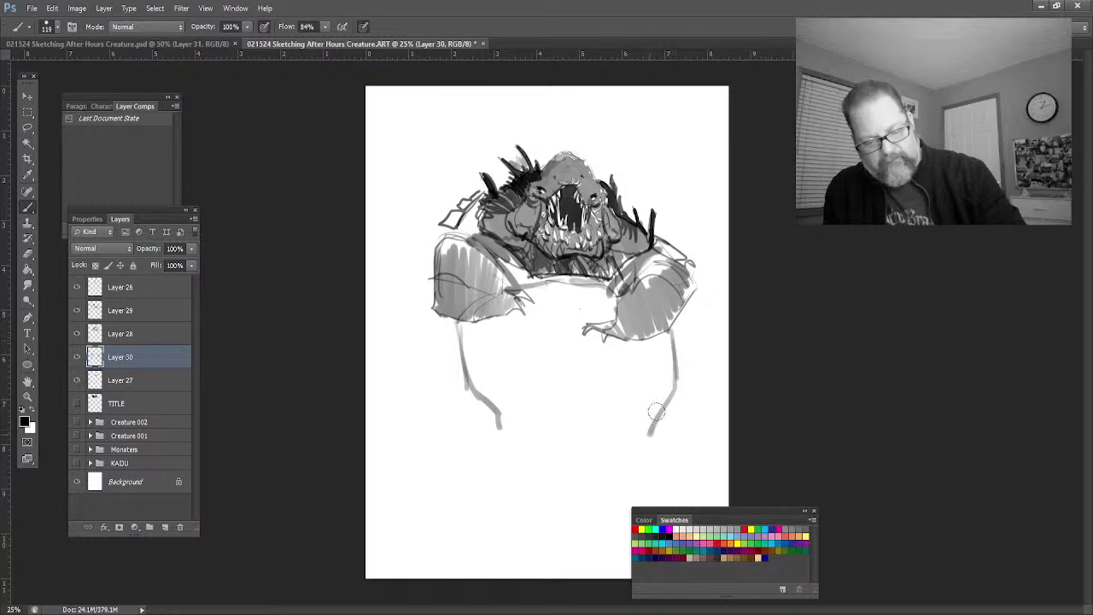
pyautogui.moveTo(674, 335)
pyautogui.mouseDown()
pyautogui.moveTo(681, 387)
pyautogui.moveTo(669, 435)
pyautogui.mouseUp()
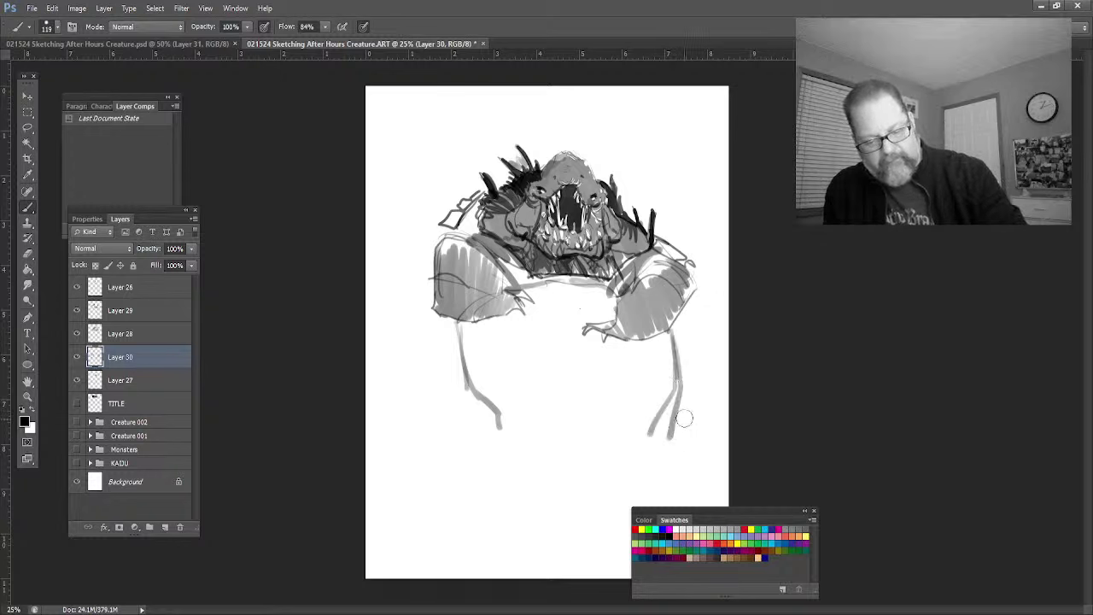
pyautogui.moveTo(679, 393); pyautogui.dragTo(699, 468)
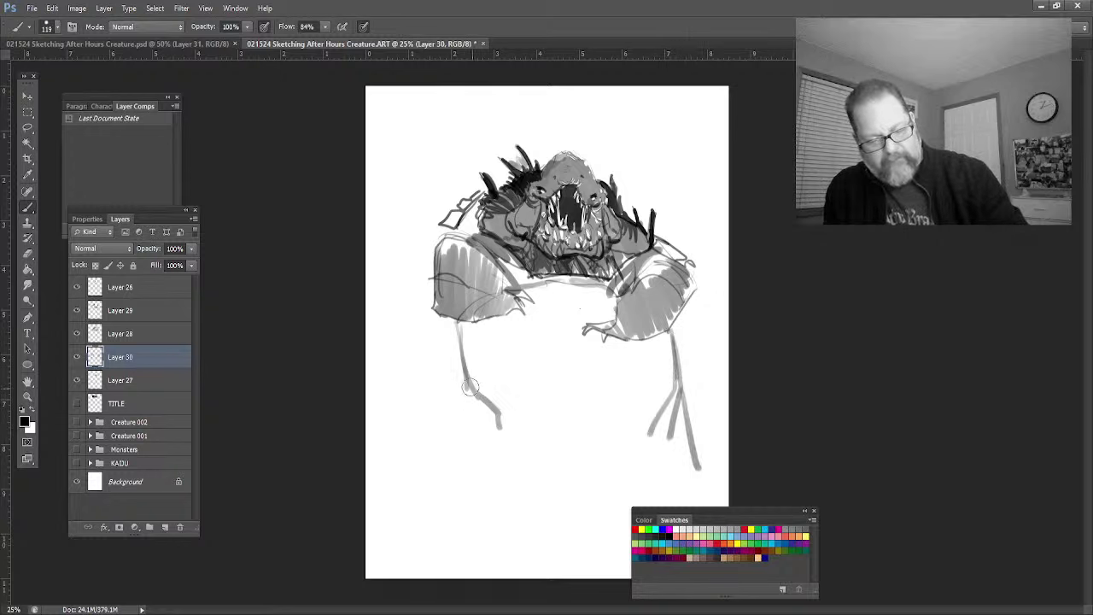
# Step: Sketch the two bent legs tapering downward and join them with curved pelvis lines
pyautogui.moveTo(472, 390)
pyautogui.mouseDown()
pyautogui.moveTo(447, 435)
pyautogui.moveTo(442, 481)
pyautogui.moveTo(453, 510)
pyautogui.moveTo(516, 458)
pyautogui.moveTo(641, 443)
pyautogui.moveTo(612, 500)
pyautogui.moveTo(608, 536)
pyautogui.moveTo(665, 453)
pyautogui.moveTo(676, 369)
pyautogui.moveTo(659, 488)
pyautogui.moveTo(616, 532)
pyautogui.mouseUp()
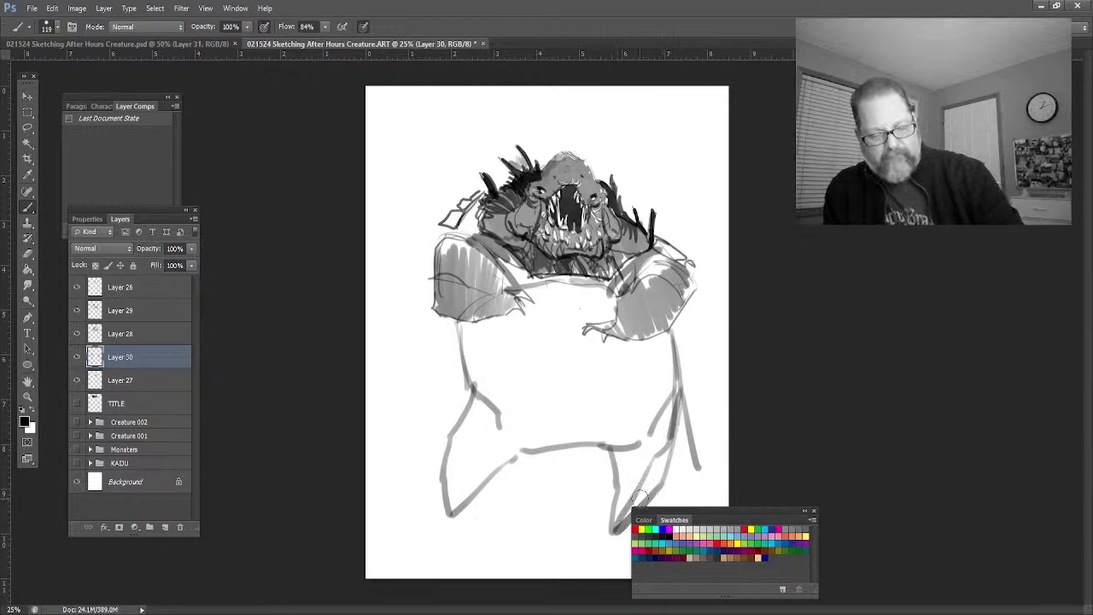
pyautogui.moveTo(547, 439); pyautogui.dragTo(459, 531)
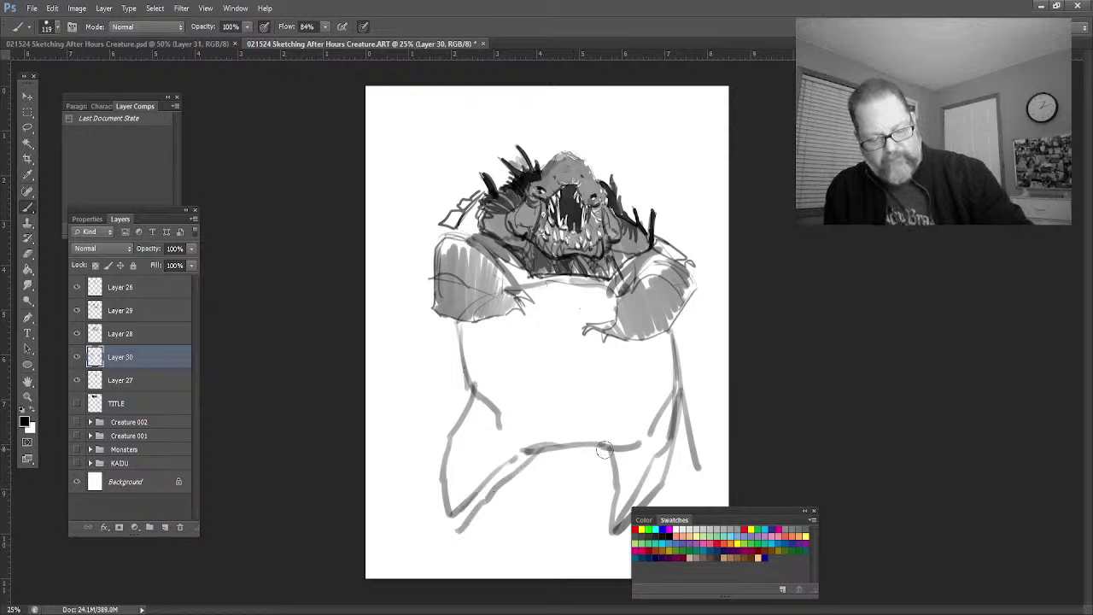
pyautogui.moveTo(617, 442); pyautogui.dragTo(525, 445)
pyautogui.moveTo(607, 466); pyautogui.dragTo(544, 463)
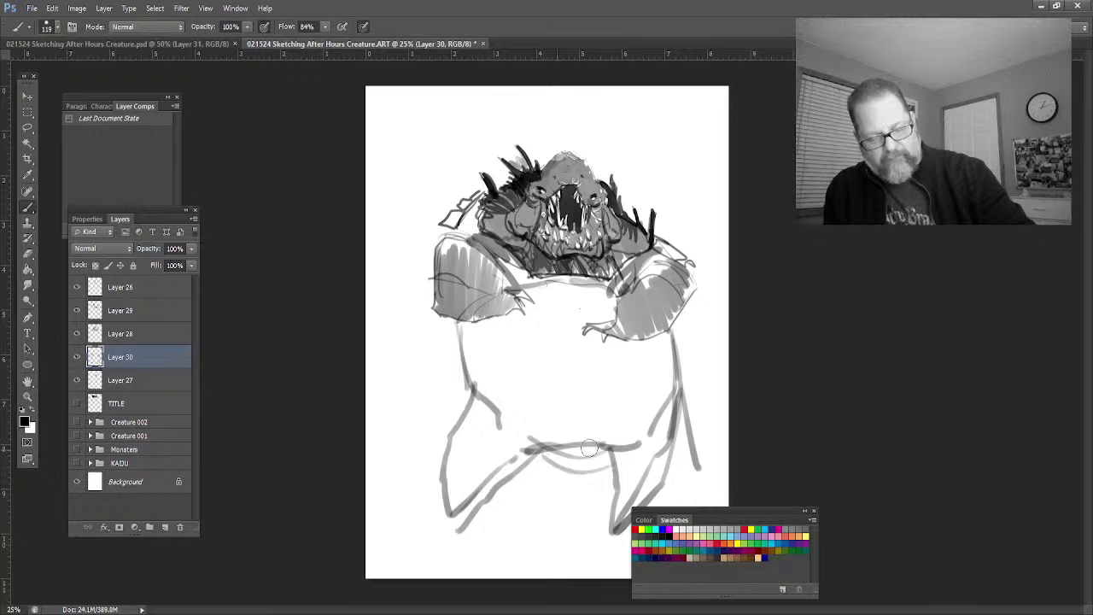
# Step: Draw the belly's inner side contours and a sweeping outer line from the left flank toward the page's left edge
pyautogui.moveTo(616, 427)
pyautogui.mouseDown()
pyautogui.moveTo(637, 334)
pyautogui.moveTo(613, 432)
pyautogui.moveTo(566, 447)
pyautogui.moveTo(500, 388)
pyautogui.moveTo(493, 308)
pyautogui.moveTo(466, 328)
pyautogui.moveTo(451, 324)
pyautogui.moveTo(451, 379)
pyautogui.moveTo(421, 426)
pyautogui.mouseUp()
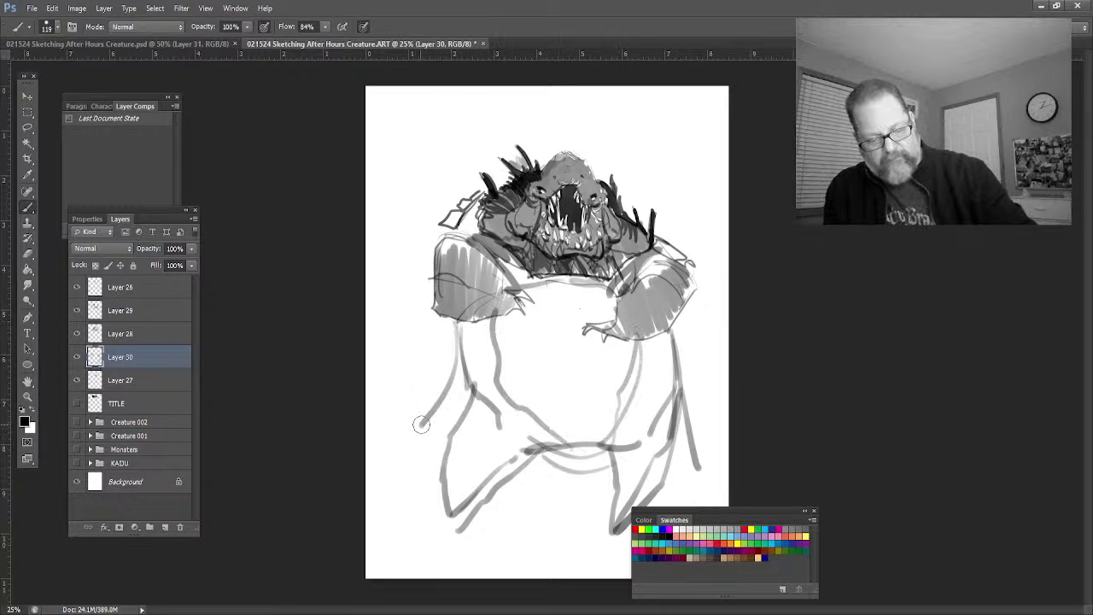
pyautogui.moveTo(474, 386)
pyautogui.mouseDown()
pyautogui.moveTo(389, 453)
pyautogui.moveTo(385, 487)
pyautogui.mouseUp()
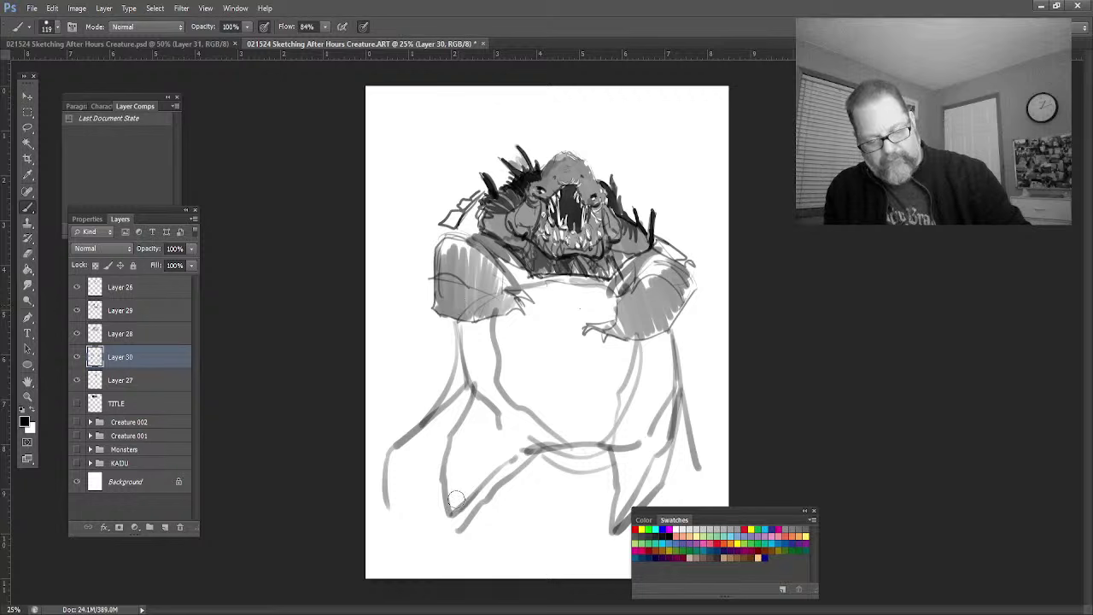
# Step: Sketch the left ankle and clawed foot, and start the right lower leg and foot
pyautogui.moveTo(501, 481)
pyautogui.mouseDown()
pyautogui.moveTo(470, 527)
pyautogui.moveTo(441, 501)
pyautogui.moveTo(480, 522)
pyautogui.moveTo(483, 547)
pyautogui.moveTo(473, 554)
pyautogui.moveTo(484, 551)
pyautogui.moveTo(478, 538)
pyautogui.moveTo(483, 559)
pyautogui.moveTo(430, 556)
pyautogui.mouseUp()
pyautogui.moveTo(436, 514)
pyautogui.mouseDown()
pyautogui.moveTo(416, 559)
pyautogui.moveTo(483, 553)
pyautogui.mouseUp()
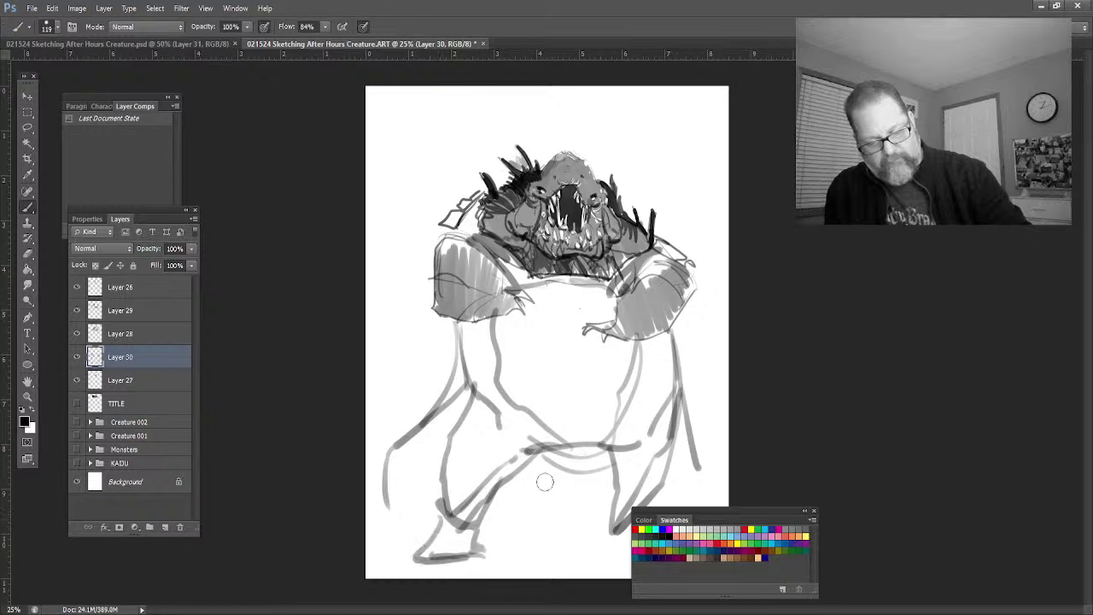
pyautogui.moveTo(608, 474)
pyautogui.mouseDown()
pyautogui.moveTo(601, 541)
pyautogui.moveTo(631, 533)
pyautogui.moveTo(602, 553)
pyautogui.moveTo(613, 559)
pyautogui.mouseUp()
pyautogui.moveTo(478, 528)
pyautogui.mouseDown()
pyautogui.moveTo(485, 551)
pyautogui.moveTo(470, 546)
pyautogui.moveTo(465, 573)
pyautogui.moveTo(414, 563)
pyautogui.mouseUp()
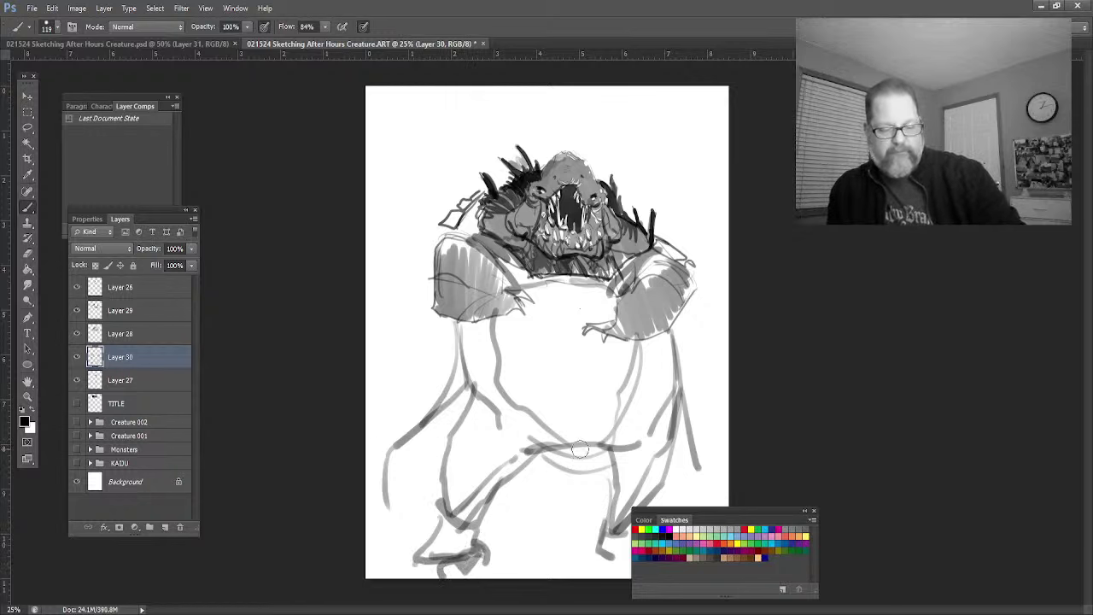
# Step: Thicken the belly's underside, add curved folds across the belly, and extend the outer line on the right flank
pyautogui.moveTo(653, 425)
pyautogui.mouseDown()
pyautogui.moveTo(620, 462)
pyautogui.moveTo(526, 451)
pyautogui.moveTo(636, 455)
pyautogui.moveTo(598, 480)
pyautogui.moveTo(618, 414)
pyautogui.mouseUp()
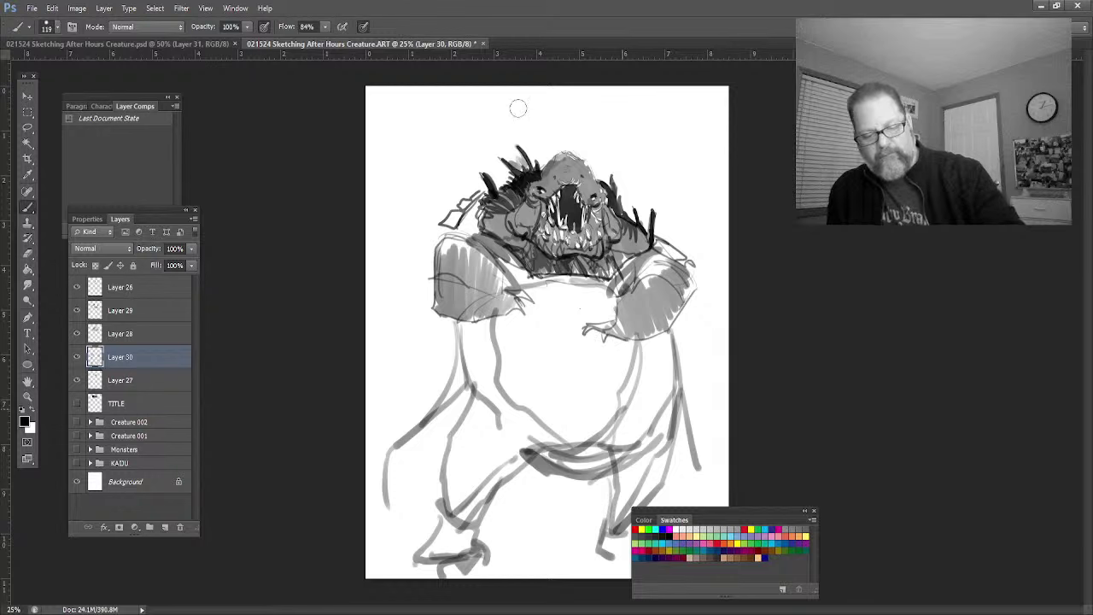
pyautogui.moveTo(543, 337)
pyautogui.mouseDown()
pyautogui.moveTo(614, 363)
pyautogui.moveTo(624, 363)
pyautogui.moveTo(538, 343)
pyautogui.moveTo(643, 346)
pyautogui.moveTo(504, 331)
pyautogui.mouseUp()
pyautogui.moveTo(683, 369); pyautogui.dragTo(706, 498)
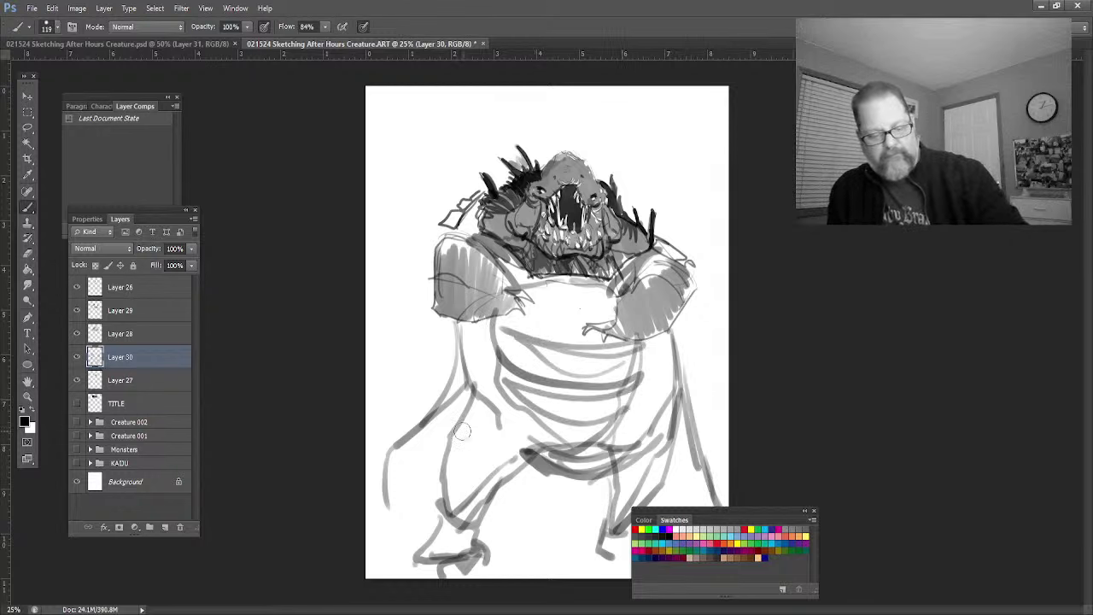
# Step: Add inner fold lines to the left outer flap and close its lower edge across to the left leg
pyautogui.moveTo(431, 420); pyautogui.dragTo(390, 506)
pyautogui.moveTo(403, 457); pyautogui.dragTo(387, 513)
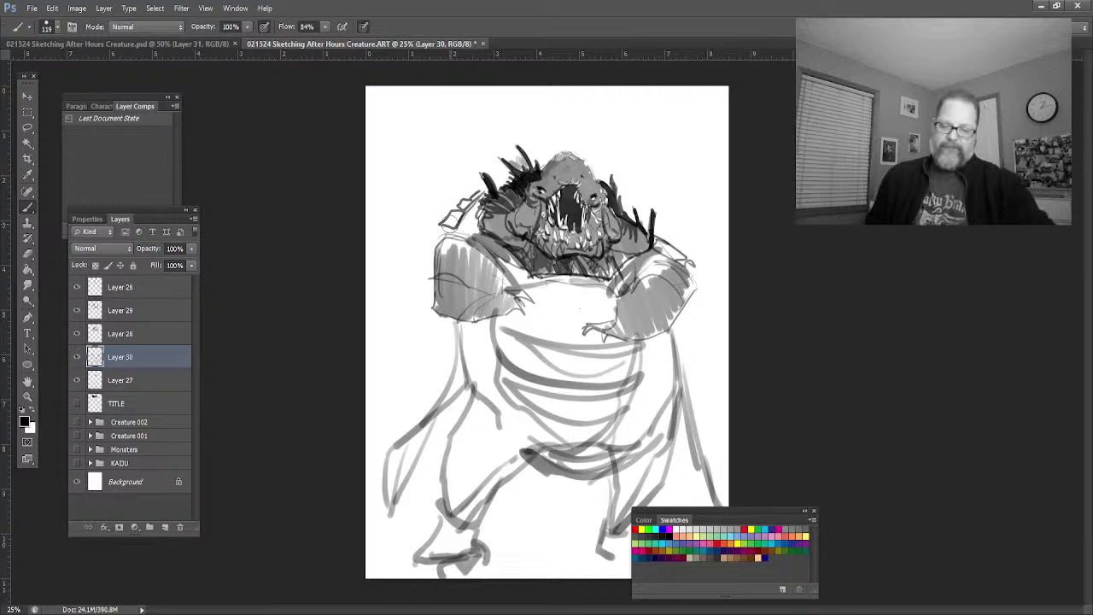
pyautogui.moveTo(390, 469)
pyautogui.mouseDown()
pyautogui.moveTo(600, 485)
pyautogui.moveTo(582, 478)
pyautogui.moveTo(574, 410)
pyautogui.moveTo(573, 462)
pyautogui.moveTo(555, 484)
pyautogui.moveTo(523, 430)
pyautogui.moveTo(474, 493)
pyautogui.moveTo(467, 524)
pyautogui.moveTo(479, 514)
pyautogui.moveTo(450, 520)
pyautogui.moveTo(461, 424)
pyautogui.moveTo(493, 417)
pyautogui.moveTo(527, 463)
pyautogui.mouseUp()
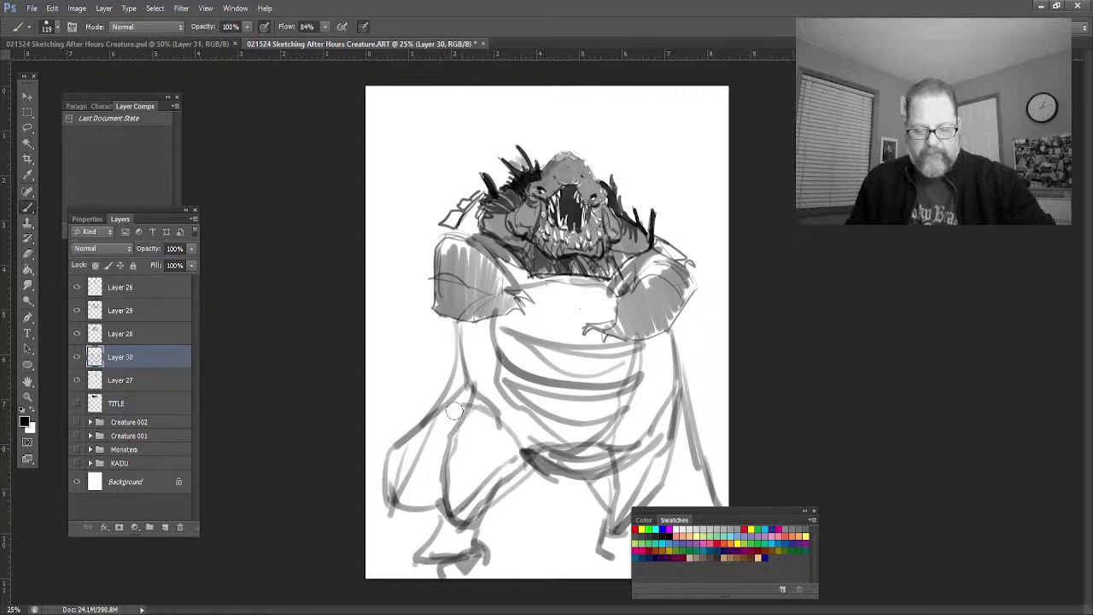
# Step: Build up both thighs with rounded contours and muscle lines, and reinforce the creases along the flanks
pyautogui.moveTo(450, 405)
pyautogui.mouseDown()
pyautogui.moveTo(491, 423)
pyautogui.moveTo(525, 451)
pyautogui.mouseUp()
pyautogui.moveTo(603, 459)
pyautogui.mouseDown()
pyautogui.moveTo(656, 401)
pyautogui.moveTo(628, 432)
pyautogui.moveTo(632, 470)
pyautogui.moveTo(666, 436)
pyautogui.moveTo(622, 498)
pyautogui.moveTo(675, 440)
pyautogui.mouseUp()
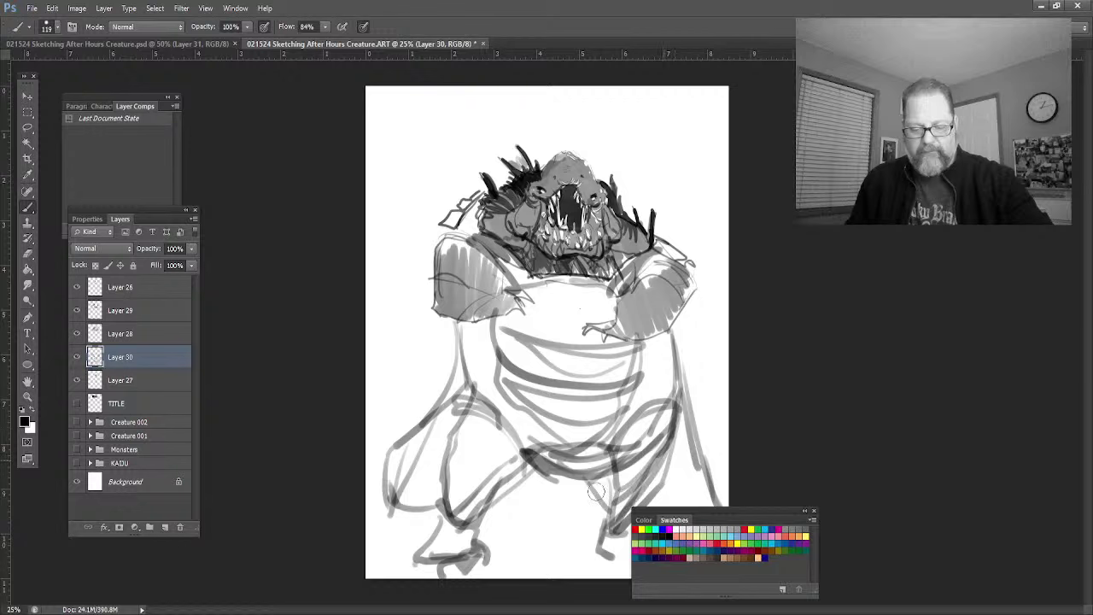
pyautogui.moveTo(516, 434); pyautogui.dragTo(498, 453)
pyautogui.moveTo(461, 395)
pyautogui.mouseDown()
pyautogui.moveTo(485, 474)
pyautogui.moveTo(466, 389)
pyautogui.moveTo(475, 523)
pyautogui.moveTo(456, 454)
pyautogui.moveTo(440, 516)
pyautogui.moveTo(483, 423)
pyautogui.moveTo(470, 386)
pyautogui.moveTo(460, 409)
pyautogui.moveTo(479, 362)
pyautogui.moveTo(465, 335)
pyautogui.moveTo(480, 393)
pyautogui.mouseUp()
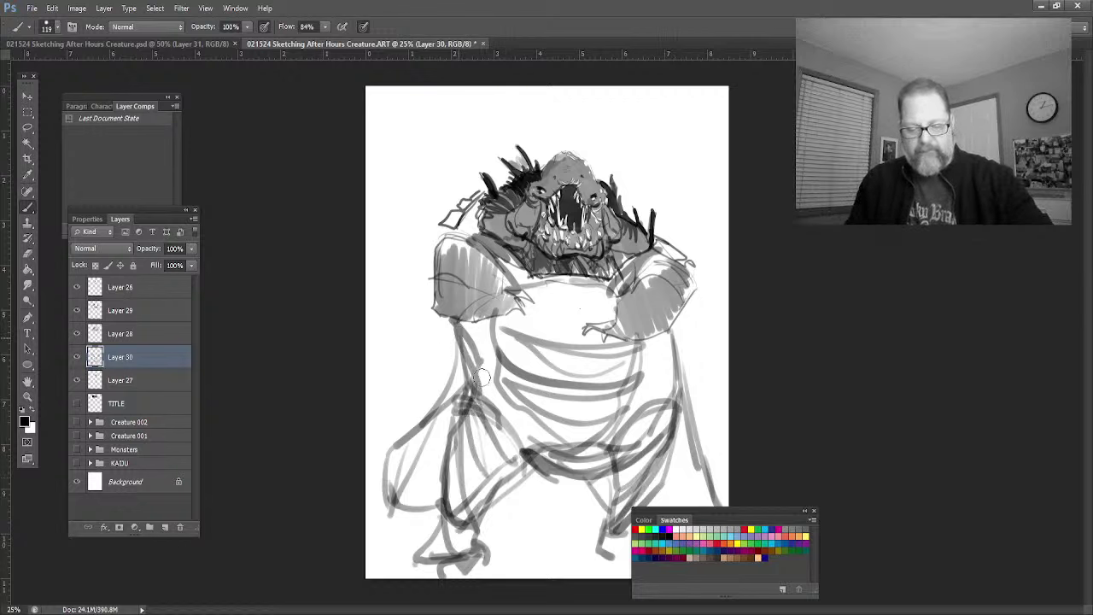
pyautogui.moveTo(671, 331)
pyautogui.mouseDown()
pyautogui.moveTo(660, 376)
pyautogui.moveTo(677, 422)
pyautogui.mouseUp()
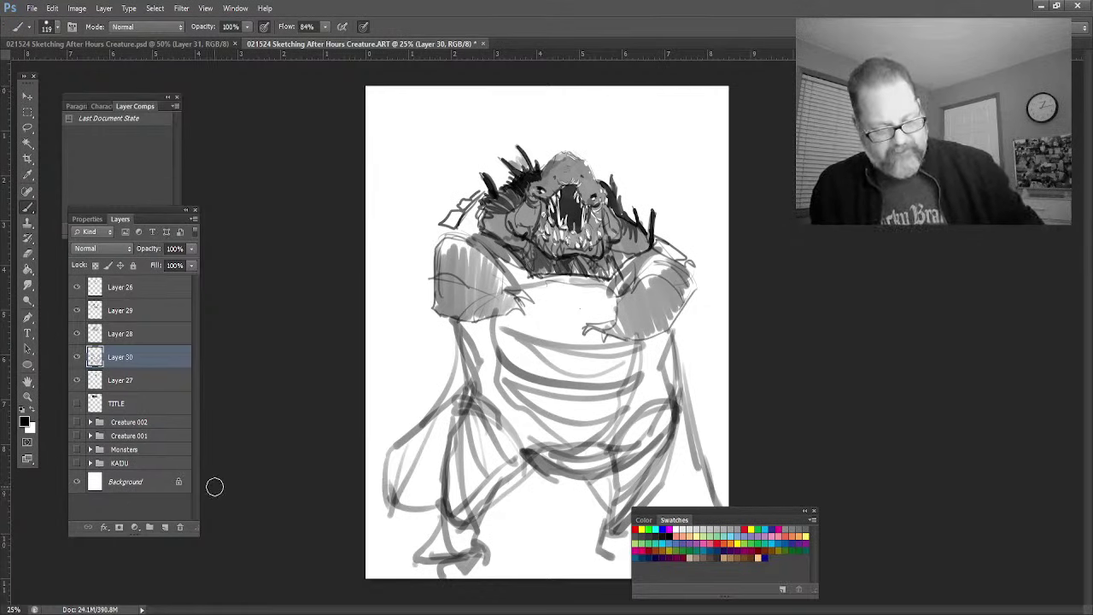
# Step: Add a new empty layer directly above Layer 26
pyautogui.click(29, 398)
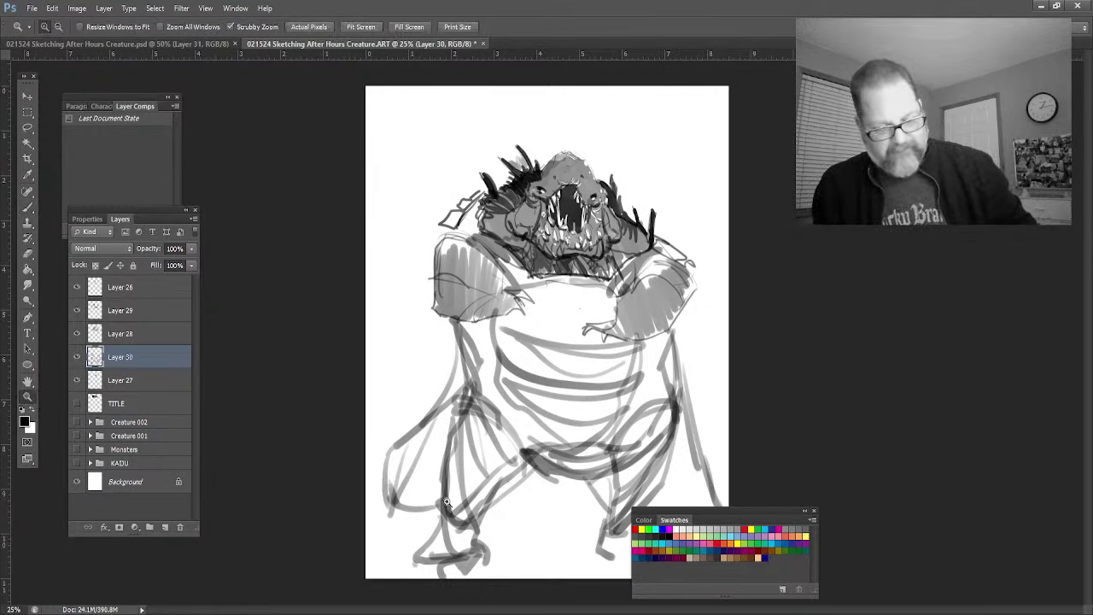
pyautogui.moveTo(427, 478); pyautogui.dragTo(427, 453)
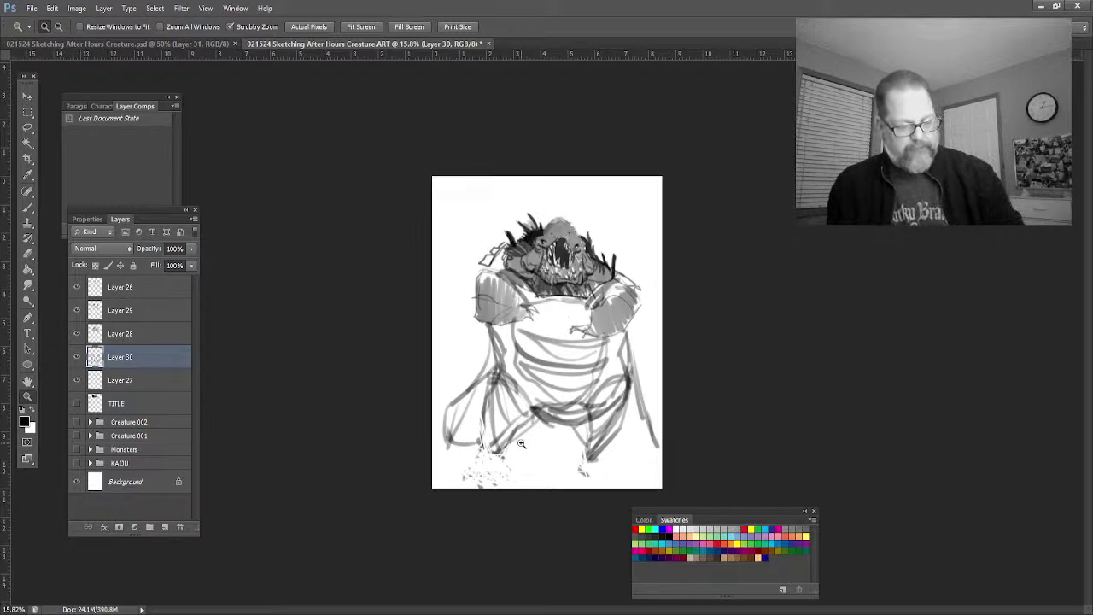
pyautogui.moveTo(589, 301); pyautogui.dragTo(671, 367)
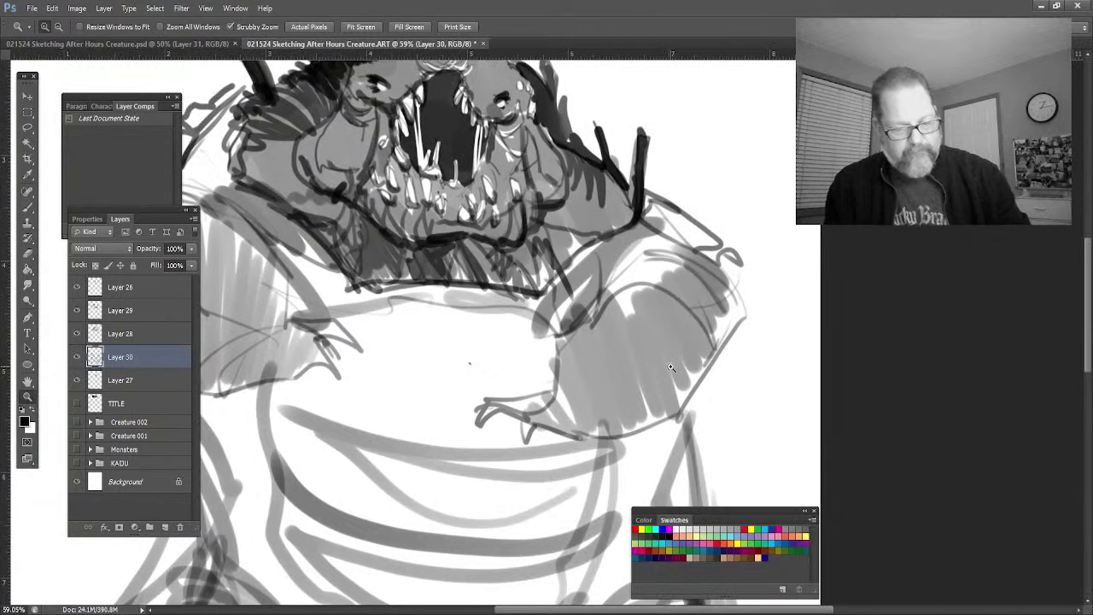
pyautogui.press('space')
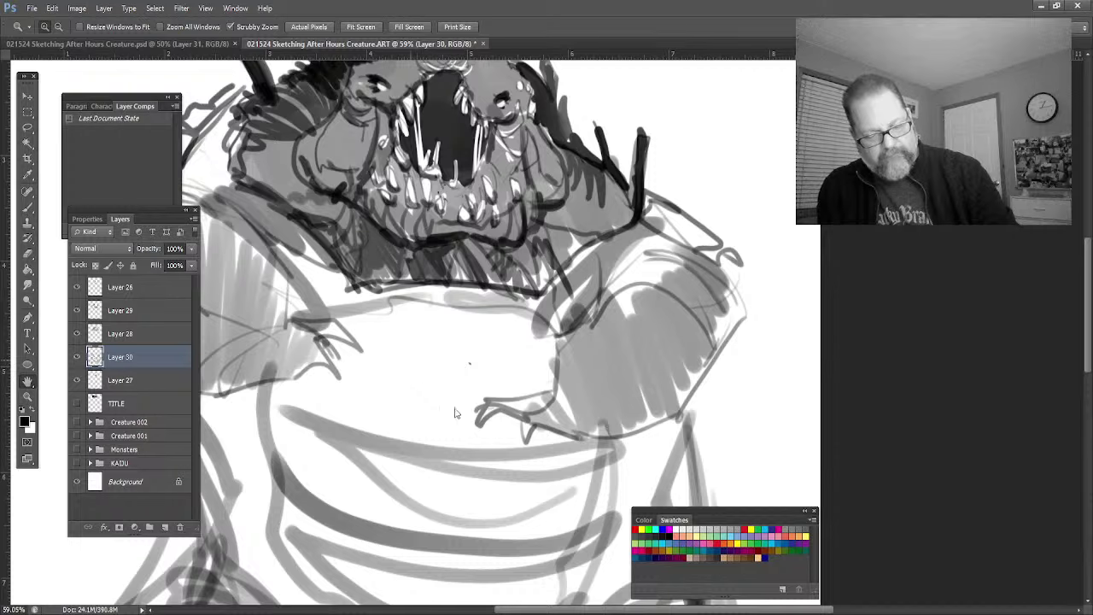
pyautogui.press('h')
pyautogui.moveTo(67, 414); pyautogui.dragTo(318, 345)
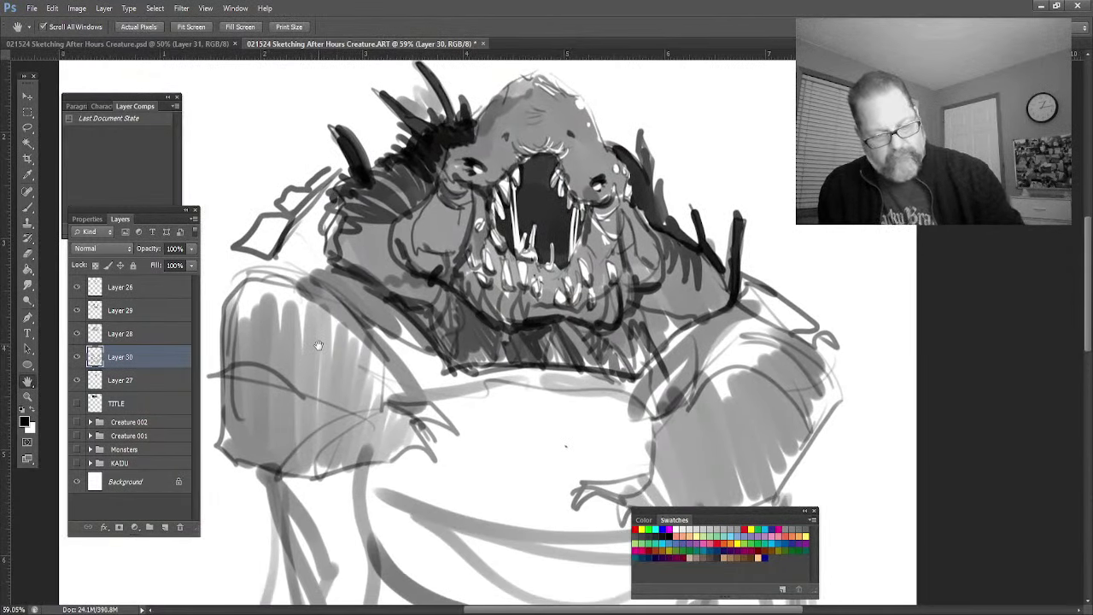
pyautogui.click(116, 290)
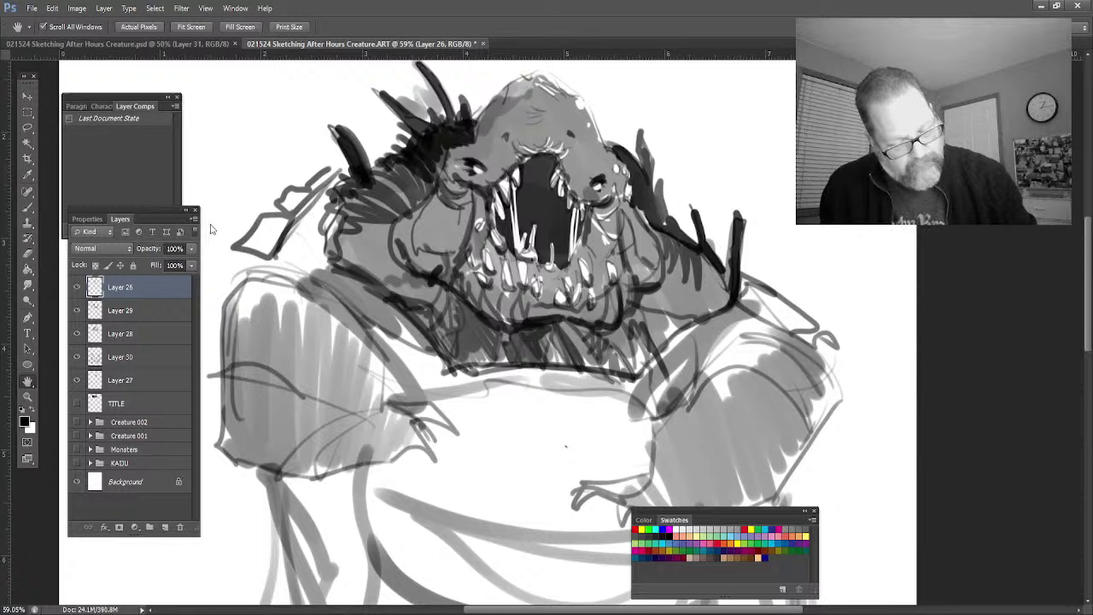
pyautogui.hotkey('ctrl', 'shift', 'alt', 'n')
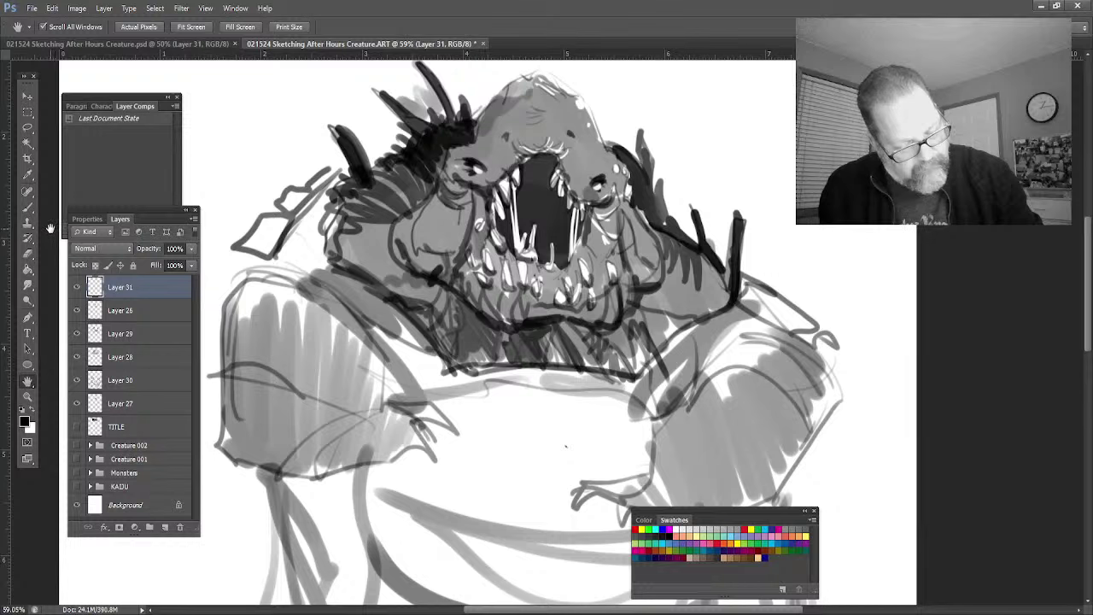
# Step: Set the brush size to 12 and outline the left hand's curved claws, knuckles and back of the hand
pyautogui.click(28, 207)
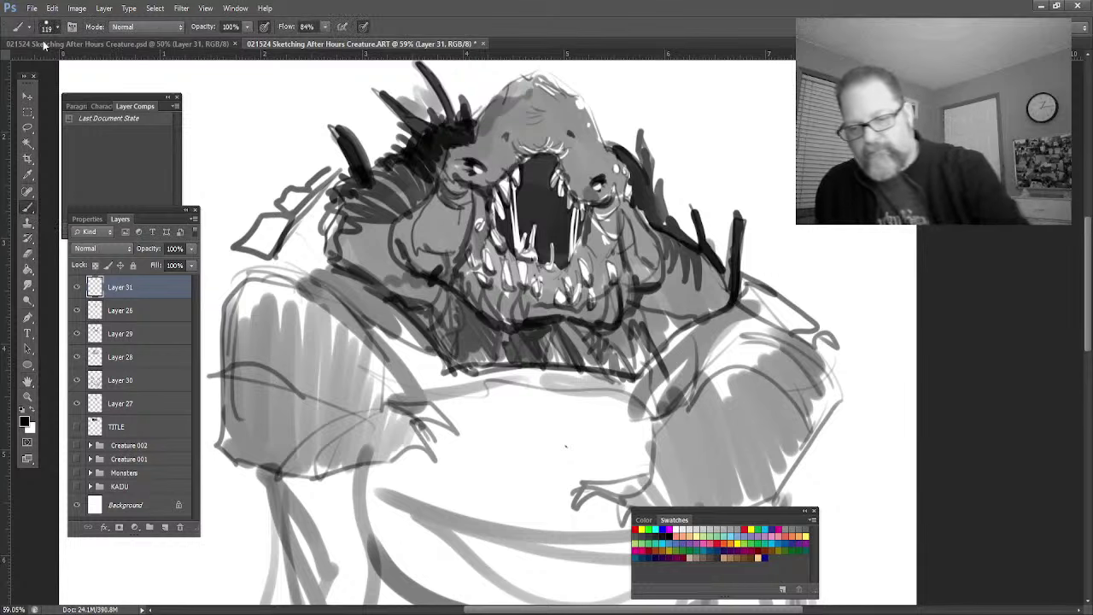
pyautogui.press('[')
pyautogui.press('[')
pyautogui.press('[')
pyautogui.press('[')
pyautogui.press('[')
pyautogui.press('[')
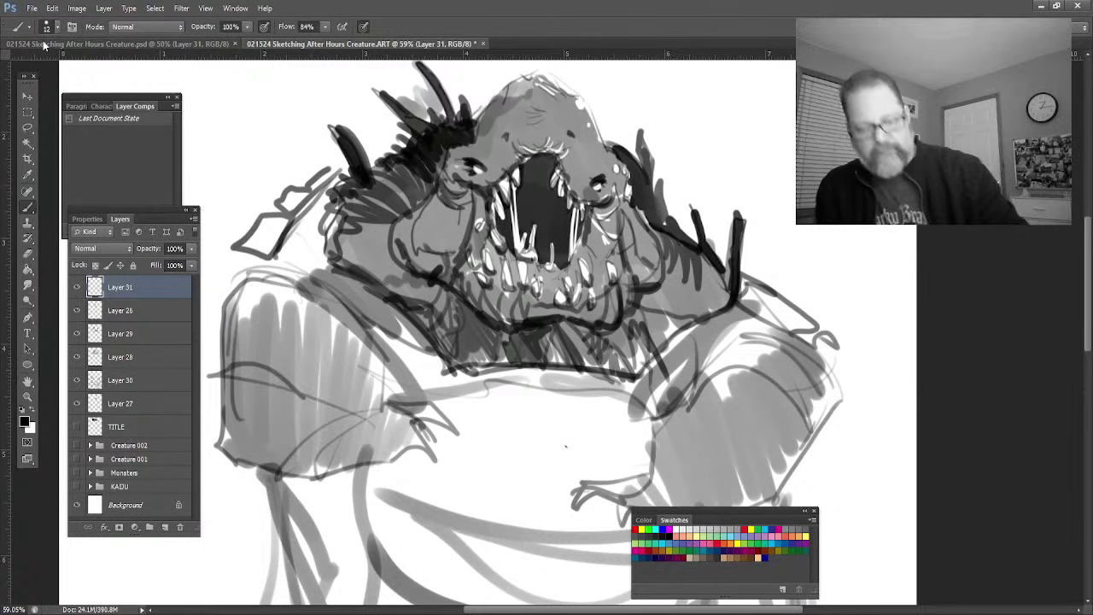
pyautogui.moveTo(433, 408)
pyautogui.mouseDown()
pyautogui.moveTo(451, 401)
pyautogui.moveTo(431, 416)
pyautogui.moveTo(456, 441)
pyautogui.mouseUp()
pyautogui.moveTo(453, 442)
pyautogui.mouseDown()
pyautogui.moveTo(426, 424)
pyautogui.moveTo(436, 403)
pyautogui.moveTo(420, 428)
pyautogui.moveTo(430, 456)
pyautogui.mouseUp()
pyautogui.moveTo(432, 408); pyautogui.dragTo(418, 446)
pyautogui.moveTo(407, 409)
pyautogui.mouseDown()
pyautogui.moveTo(382, 402)
pyautogui.moveTo(417, 453)
pyautogui.moveTo(374, 409)
pyautogui.moveTo(375, 454)
pyautogui.mouseUp()
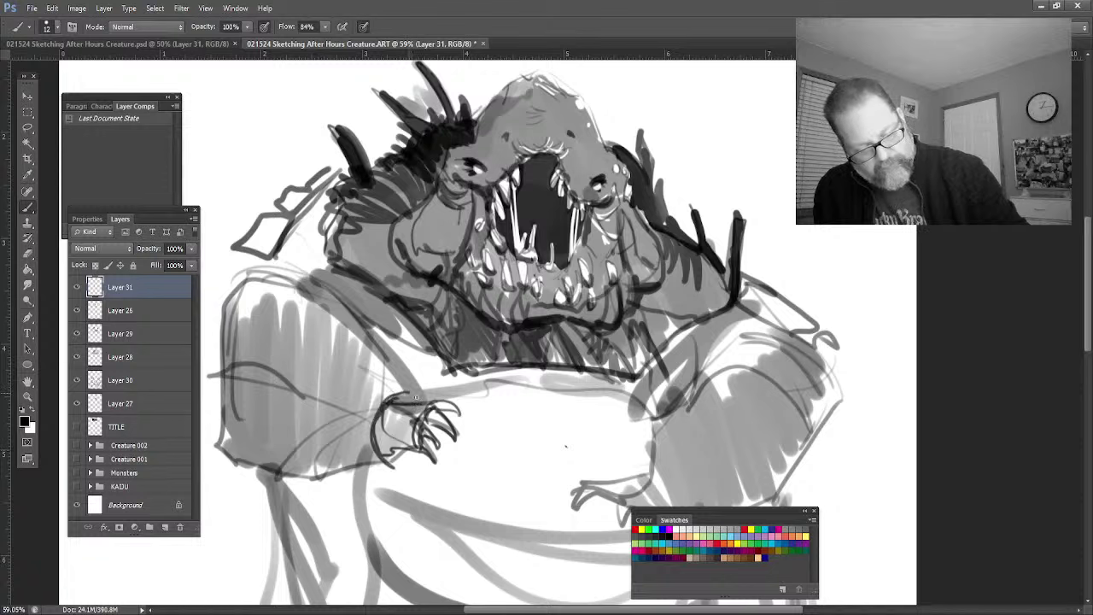
# Step: Draw the left wrist's outline and curved skin folds across the forearm just behind the hand
pyautogui.moveTo(427, 387)
pyautogui.mouseDown()
pyautogui.moveTo(414, 406)
pyautogui.moveTo(312, 403)
pyautogui.moveTo(343, 480)
pyautogui.mouseUp()
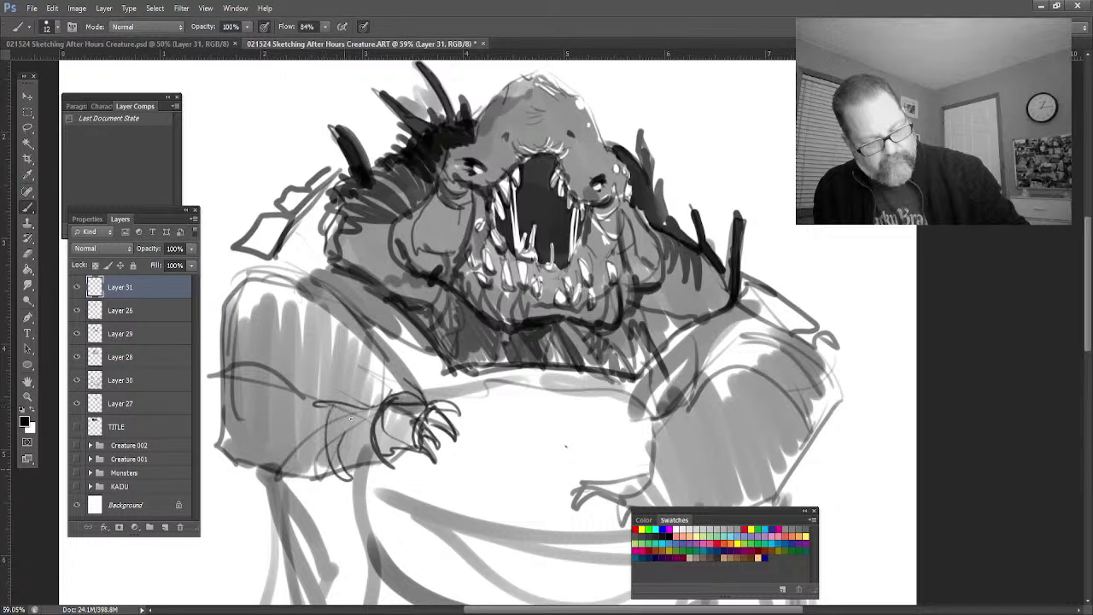
pyautogui.moveTo(362, 412); pyautogui.dragTo(347, 437)
pyautogui.moveTo(380, 436); pyautogui.dragTo(345, 464)
pyautogui.moveTo(338, 399)
pyautogui.mouseDown()
pyautogui.moveTo(306, 439)
pyautogui.moveTo(311, 458)
pyautogui.moveTo(318, 399)
pyautogui.moveTo(259, 468)
pyautogui.mouseUp()
# Step: Add curved wrinkle lines around the left upper arm and carry the contours over the shoulder toward the neck
pyautogui.moveTo(230, 352)
pyautogui.mouseDown()
pyautogui.moveTo(238, 379)
pyautogui.moveTo(224, 304)
pyautogui.moveTo(245, 283)
pyautogui.moveTo(279, 276)
pyautogui.moveTo(246, 279)
pyautogui.moveTo(229, 296)
pyautogui.moveTo(262, 246)
pyautogui.moveTo(307, 256)
pyautogui.moveTo(284, 217)
pyautogui.moveTo(313, 297)
pyautogui.moveTo(335, 304)
pyautogui.moveTo(402, 389)
pyautogui.mouseUp()
pyautogui.moveTo(278, 279); pyautogui.dragTo(400, 395)
pyautogui.moveTo(299, 287)
pyautogui.mouseDown()
pyautogui.moveTo(291, 282)
pyautogui.moveTo(400, 393)
pyautogui.moveTo(304, 297)
pyautogui.moveTo(366, 408)
pyautogui.moveTo(362, 354)
pyautogui.mouseUp()
pyautogui.moveTo(329, 318)
pyautogui.mouseDown()
pyautogui.moveTo(357, 392)
pyautogui.moveTo(256, 323)
pyautogui.mouseUp()
pyautogui.moveTo(256, 323)
pyautogui.mouseDown()
pyautogui.moveTo(231, 340)
pyautogui.moveTo(363, 410)
pyautogui.mouseUp()
pyautogui.moveTo(349, 388)
pyautogui.mouseDown()
pyautogui.moveTo(274, 410)
pyautogui.moveTo(425, 292)
pyautogui.mouseUp()
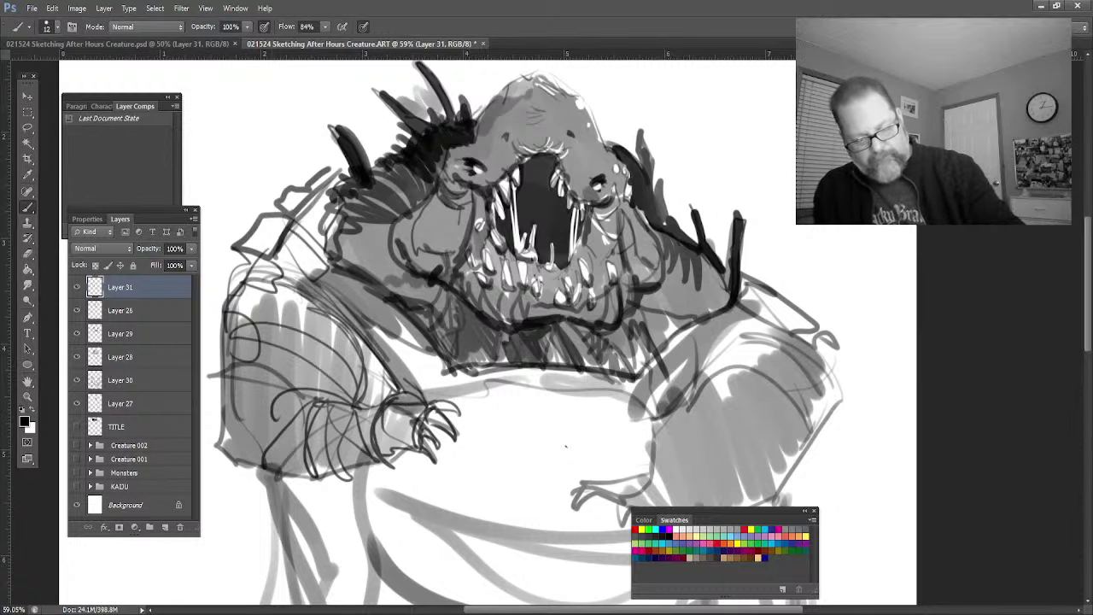
# Step: Outline the right hand's claws and draw curved skin folds along the right forearm and up to the shoulder
pyautogui.moveTo(648, 475)
pyautogui.mouseDown()
pyautogui.moveTo(590, 486)
pyautogui.moveTo(573, 512)
pyautogui.mouseUp()
pyautogui.moveTo(574, 513)
pyautogui.mouseDown()
pyautogui.moveTo(608, 499)
pyautogui.moveTo(624, 527)
pyautogui.mouseUp()
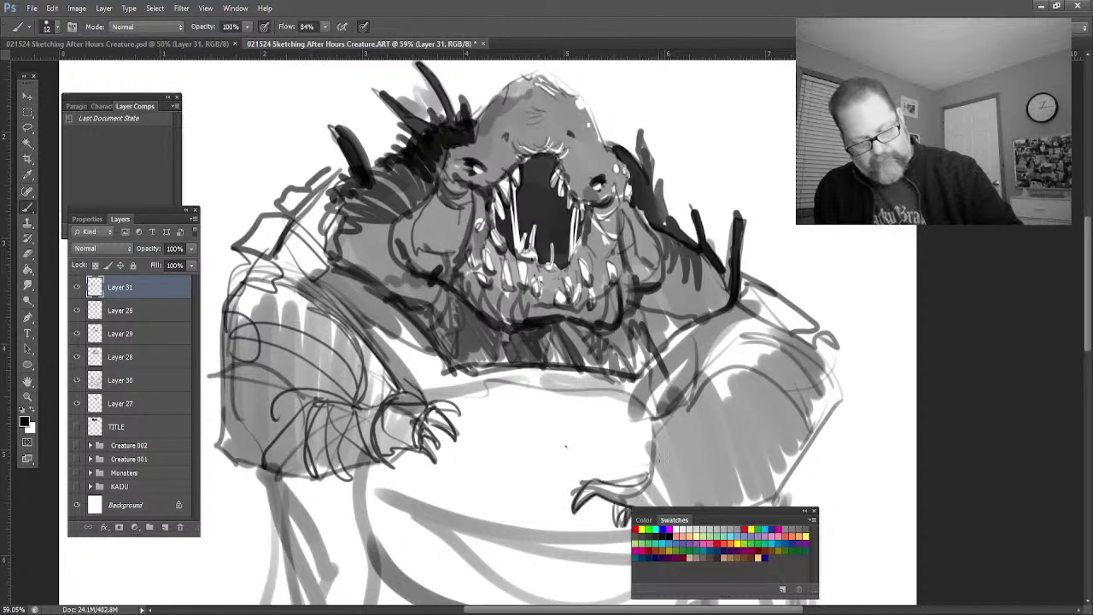
pyautogui.moveTo(649, 446); pyautogui.dragTo(688, 492)
pyautogui.moveTo(680, 405)
pyautogui.mouseDown()
pyautogui.moveTo(779, 461)
pyautogui.moveTo(766, 437)
pyautogui.moveTo(694, 405)
pyautogui.moveTo(822, 407)
pyautogui.mouseUp()
pyautogui.moveTo(672, 434); pyautogui.dragTo(816, 398)
pyautogui.moveTo(697, 386); pyautogui.dragTo(803, 349)
pyautogui.moveTo(682, 427); pyautogui.dragTo(749, 312)
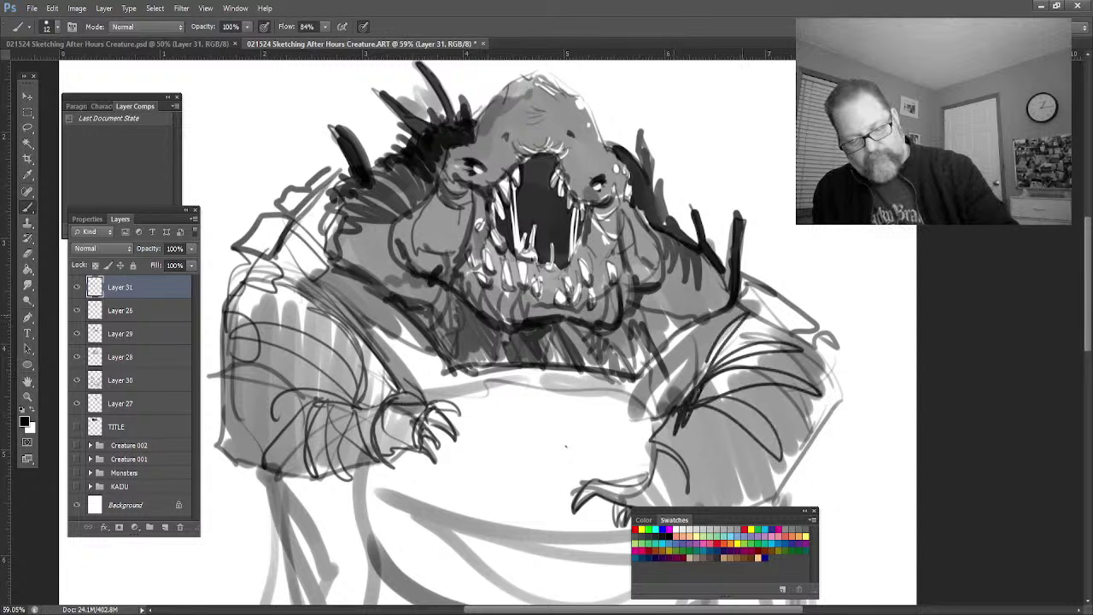
# Step: Add curved folds to the right upper arm, sharpen the elbow's point and draw jagged plates along the right shoulder
pyautogui.moveTo(689, 398)
pyautogui.mouseDown()
pyautogui.moveTo(710, 307)
pyautogui.moveTo(846, 385)
pyautogui.mouseUp()
pyautogui.moveTo(849, 383); pyautogui.dragTo(829, 419)
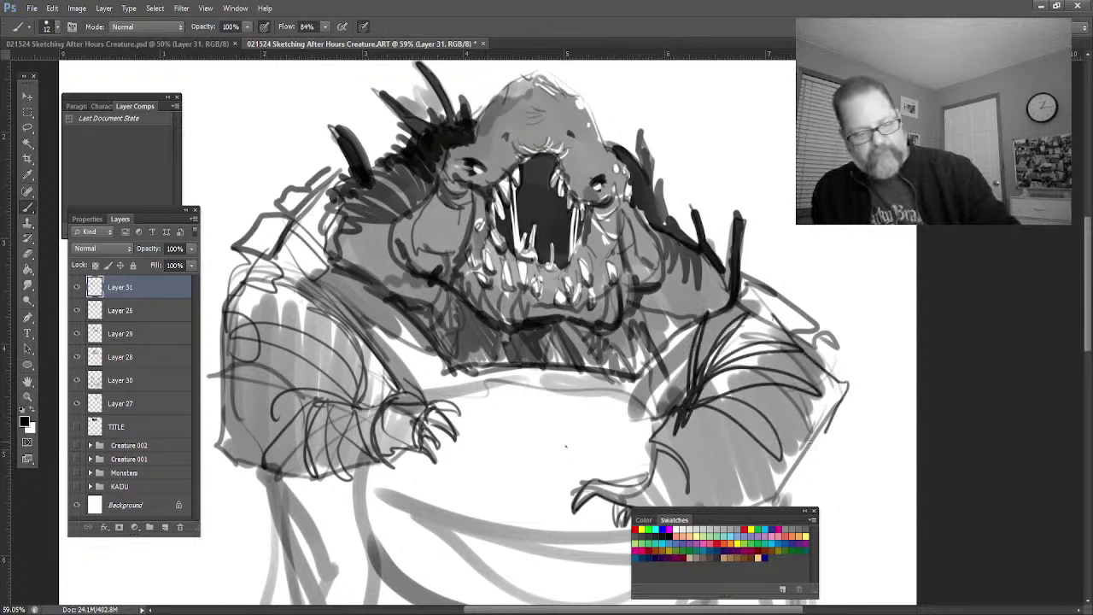
pyautogui.moveTo(692, 208)
pyautogui.mouseDown()
pyautogui.moveTo(713, 229)
pyautogui.moveTo(714, 258)
pyautogui.mouseUp()
pyautogui.moveTo(741, 251)
pyautogui.mouseDown()
pyautogui.moveTo(750, 273)
pyautogui.moveTo(784, 287)
pyautogui.mouseUp()
pyautogui.moveTo(772, 282); pyautogui.dragTo(787, 301)
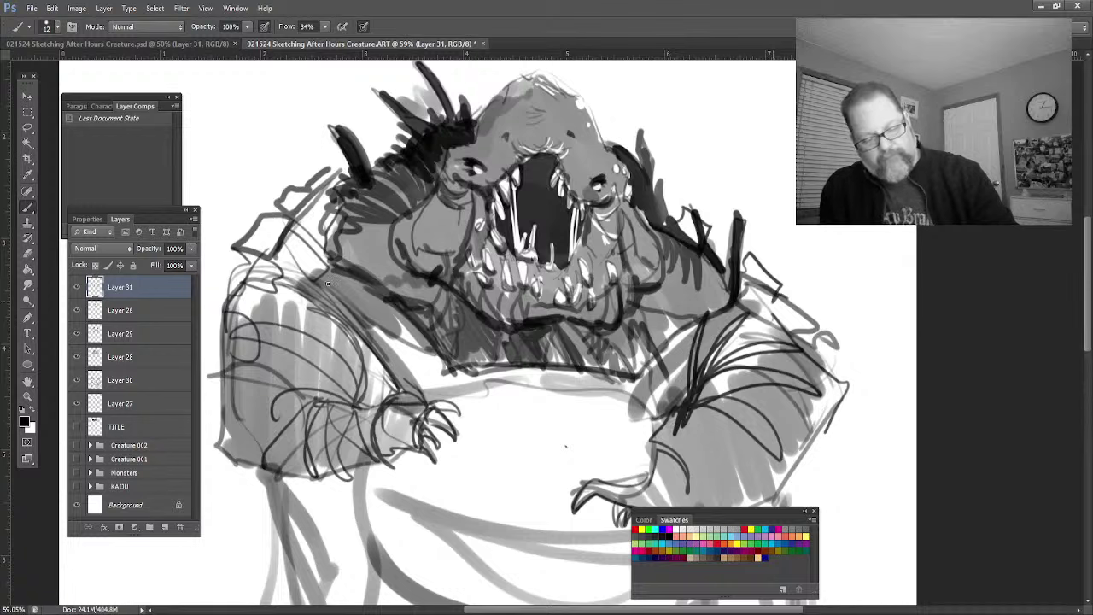
# Step: Draw a jagged, torn-looking collar edge across the chest from the left shoulder to the right arm
pyautogui.moveTo(585, 402)
pyautogui.mouseDown()
pyautogui.moveTo(442, 374)
pyautogui.moveTo(380, 375)
pyautogui.moveTo(367, 313)
pyautogui.moveTo(299, 287)
pyautogui.mouseUp()
pyautogui.moveTo(543, 373)
pyautogui.mouseDown()
pyautogui.moveTo(638, 395)
pyautogui.moveTo(643, 364)
pyautogui.moveTo(690, 386)
pyautogui.mouseUp()
pyautogui.moveTo(564, 402)
pyautogui.mouseDown()
pyautogui.moveTo(494, 391)
pyautogui.moveTo(401, 328)
pyautogui.mouseUp()
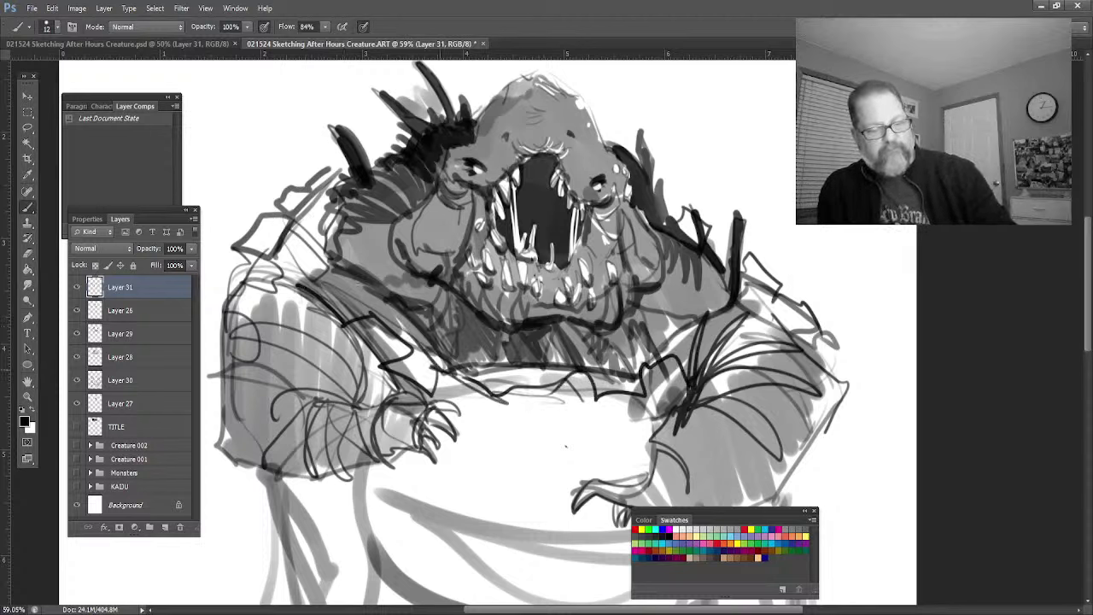
# Step: Outline bumpy scallops along the left arm's outer edge and add small round bumps to the backs of both hands
pyautogui.moveTo(239, 307); pyautogui.dragTo(258, 291)
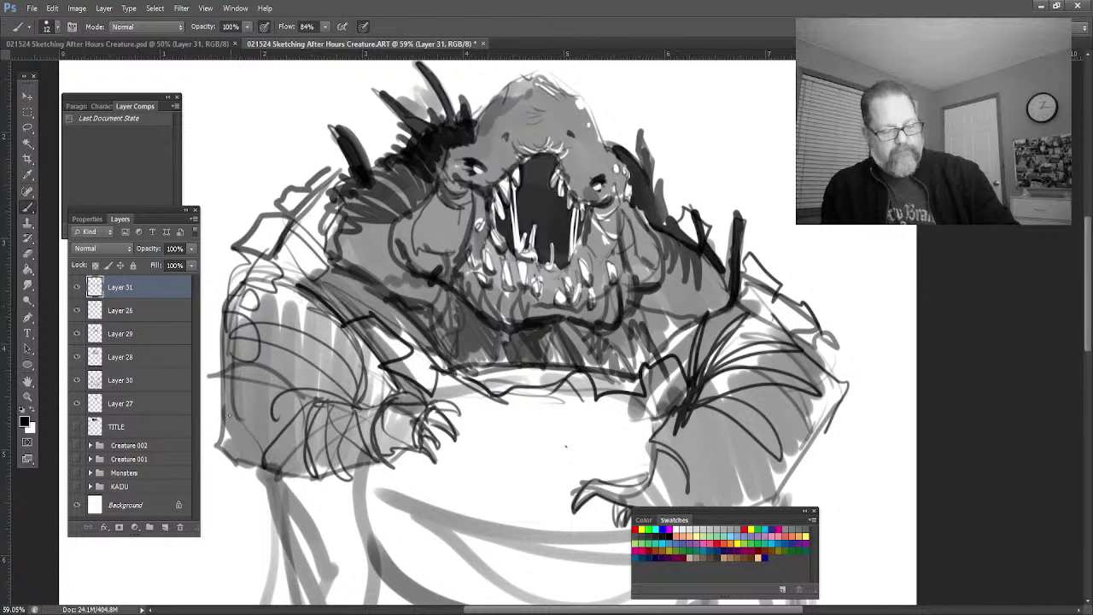
pyautogui.moveTo(227, 412)
pyautogui.mouseDown()
pyautogui.moveTo(215, 370)
pyautogui.moveTo(212, 448)
pyautogui.mouseUp()
pyautogui.moveTo(224, 288); pyautogui.dragTo(215, 321)
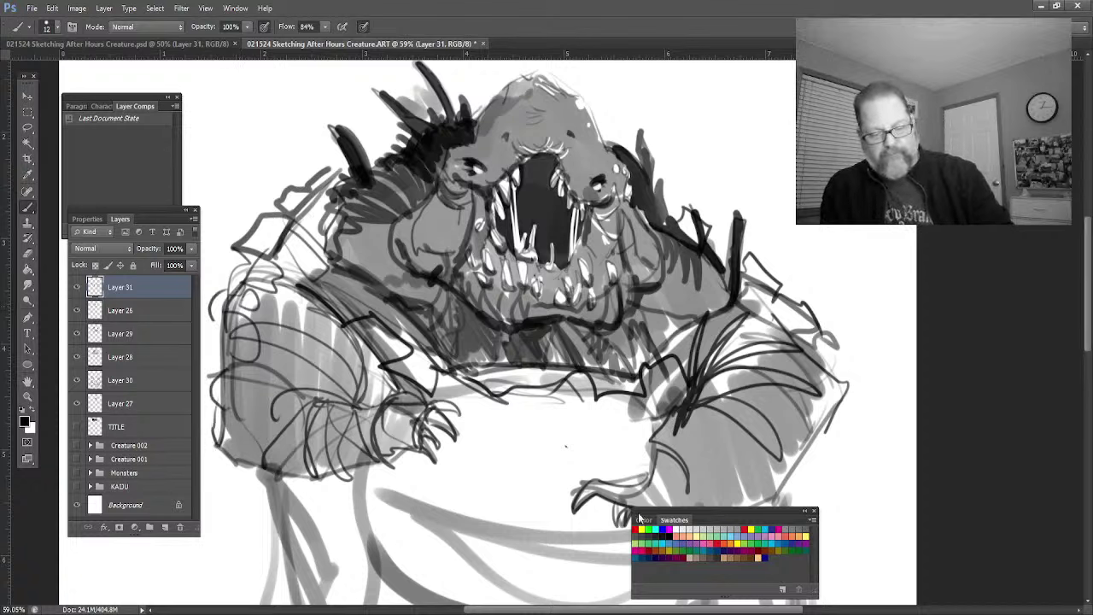
pyautogui.moveTo(701, 461)
pyautogui.mouseDown()
pyautogui.moveTo(697, 472)
pyautogui.moveTo(655, 475)
pyautogui.mouseUp()
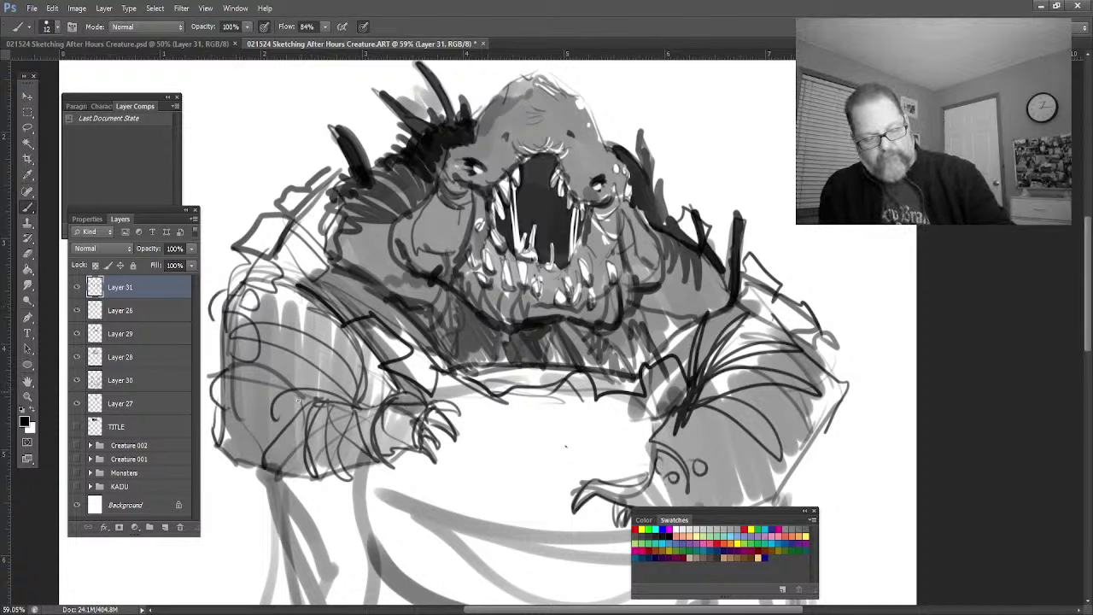
pyautogui.moveTo(395, 442); pyautogui.dragTo(398, 402)
# Step: Draw a pointed fin under the right elbow and extend the angular plates behind both shoulders
pyautogui.moveTo(801, 460)
pyautogui.mouseDown()
pyautogui.moveTo(820, 372)
pyautogui.moveTo(812, 472)
pyautogui.moveTo(748, 502)
pyautogui.mouseUp()
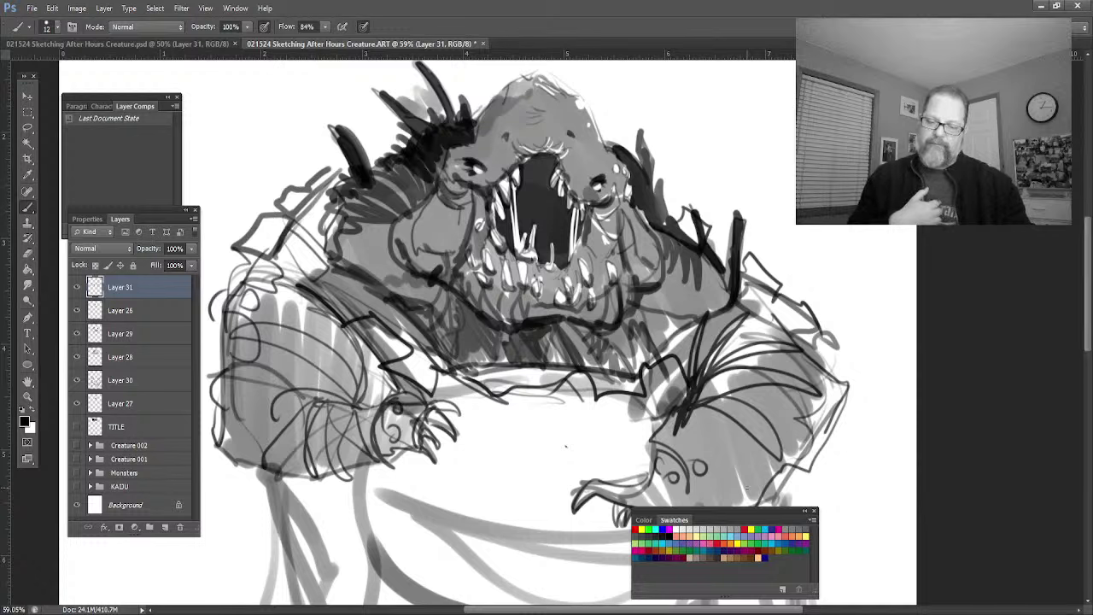
pyautogui.moveTo(663, 171)
pyautogui.mouseDown()
pyautogui.moveTo(728, 251)
pyautogui.moveTo(816, 328)
pyautogui.moveTo(847, 398)
pyautogui.mouseUp()
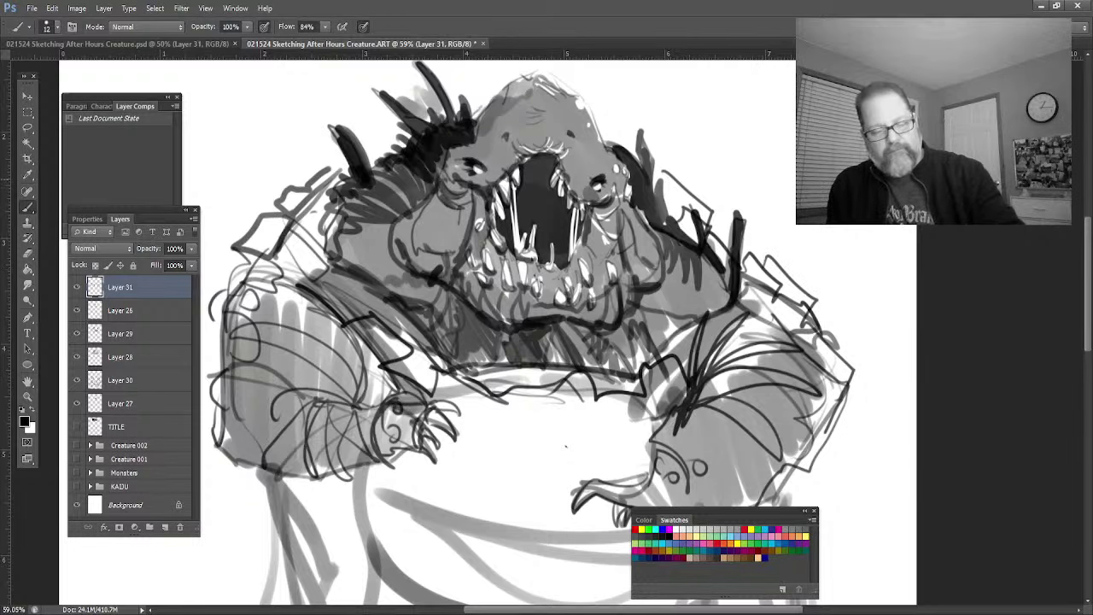
pyautogui.moveTo(349, 154); pyautogui.dragTo(284, 187)
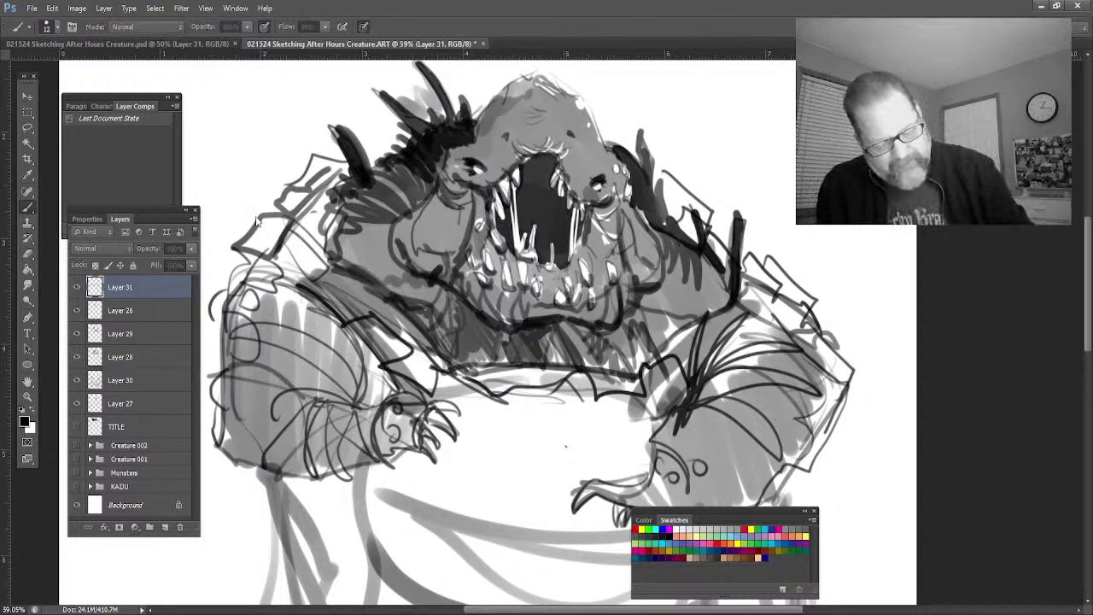
# Step: Create a new layer at 41% opacity and paint the creature's head, arms and torso flat blue with a size 164 brush
pyautogui.hotkey('ctrl', 'shift', 'alt', 'n')
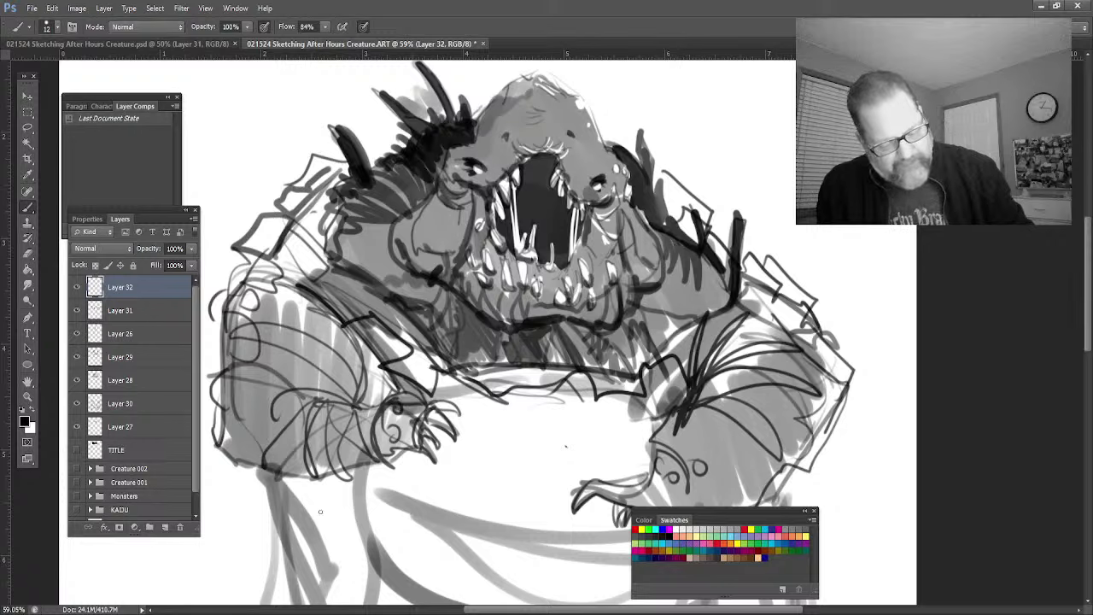
pyautogui.click(27, 398)
pyautogui.scroll(-3, 387, 551)
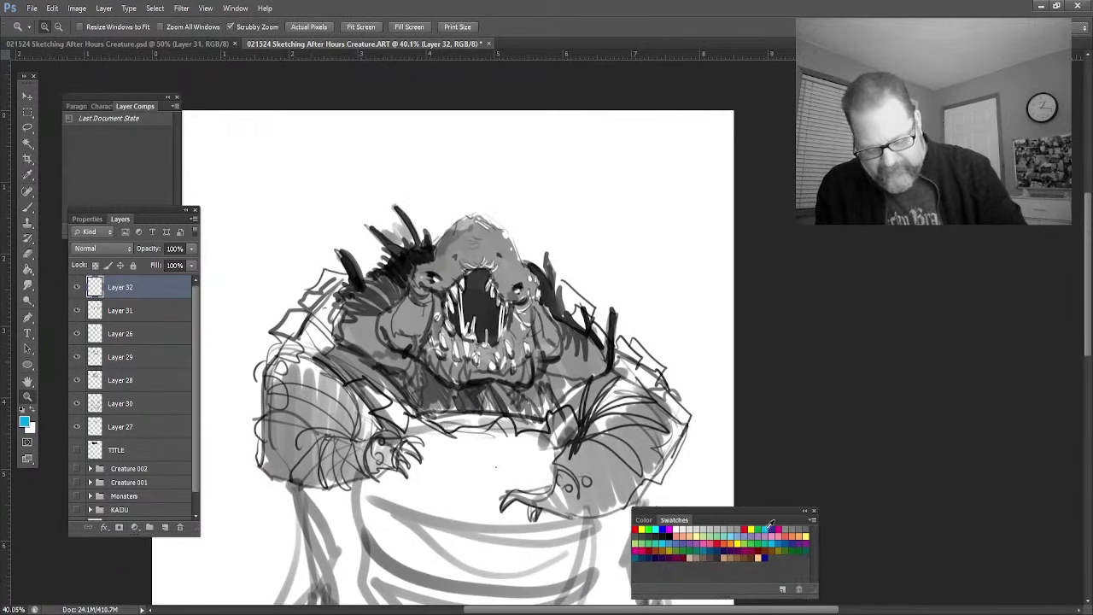
pyautogui.click(28, 126)
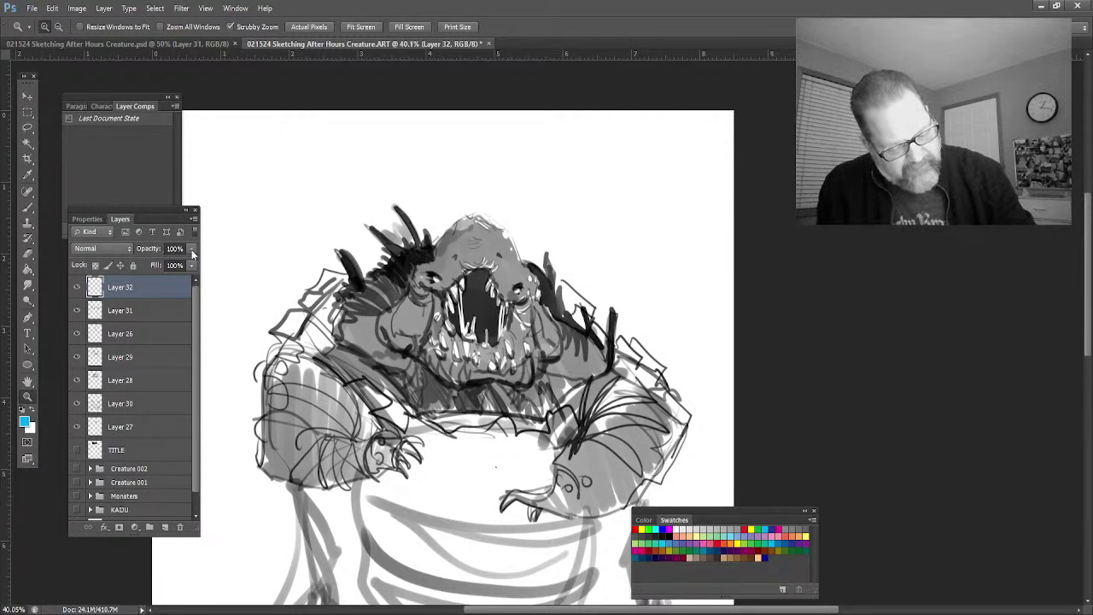
pyautogui.click(28, 208)
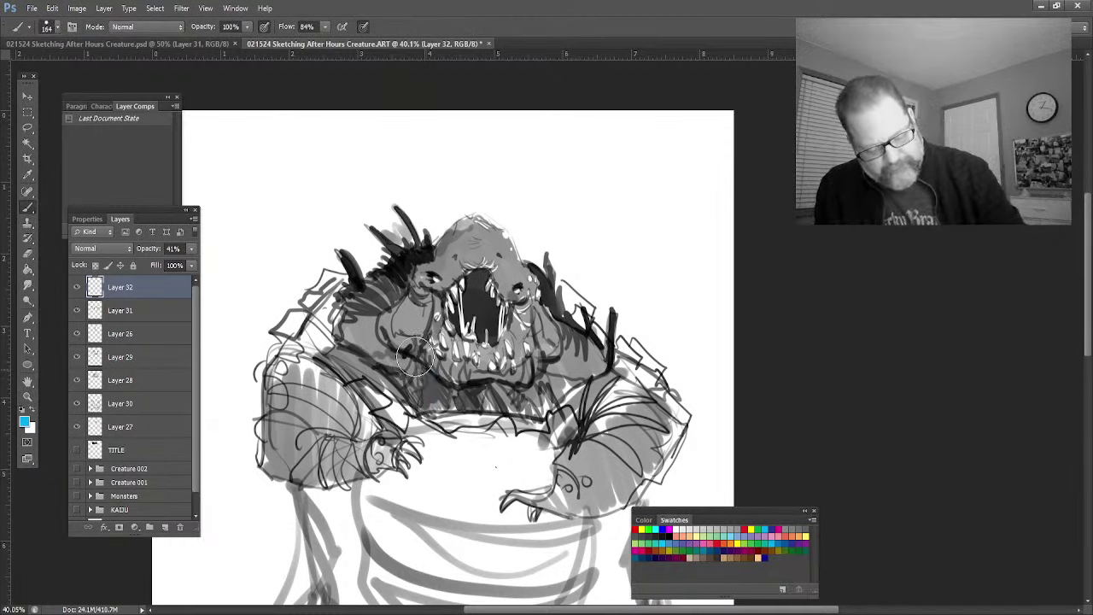
pyautogui.moveTo(432, 384)
pyautogui.mouseDown()
pyautogui.moveTo(366, 367)
pyautogui.moveTo(362, 422)
pyautogui.moveTo(344, 429)
pyautogui.moveTo(333, 396)
pyautogui.moveTo(284, 399)
pyautogui.moveTo(293, 374)
pyautogui.moveTo(351, 335)
pyautogui.moveTo(342, 352)
pyautogui.moveTo(318, 350)
pyautogui.moveTo(338, 311)
pyautogui.moveTo(308, 349)
pyautogui.moveTo(333, 287)
pyautogui.moveTo(344, 284)
pyautogui.moveTo(290, 358)
pyautogui.moveTo(342, 326)
pyautogui.moveTo(394, 350)
pyautogui.moveTo(393, 319)
pyautogui.moveTo(414, 322)
pyautogui.moveTo(430, 268)
pyautogui.moveTo(456, 280)
pyautogui.moveTo(454, 251)
pyautogui.moveTo(497, 249)
pyautogui.moveTo(507, 265)
pyautogui.moveTo(446, 210)
pyautogui.moveTo(464, 384)
pyautogui.moveTo(486, 390)
pyautogui.moveTo(537, 373)
pyautogui.moveTo(530, 441)
pyautogui.moveTo(504, 410)
pyautogui.moveTo(476, 488)
pyautogui.moveTo(436, 429)
pyautogui.moveTo(433, 452)
pyautogui.moveTo(406, 415)
pyautogui.moveTo(385, 436)
pyautogui.moveTo(392, 516)
pyautogui.moveTo(369, 543)
pyautogui.moveTo(310, 486)
pyautogui.moveTo(333, 516)
pyautogui.moveTo(442, 554)
pyautogui.moveTo(539, 454)
pyautogui.moveTo(577, 484)
pyautogui.moveTo(553, 405)
pyautogui.moveTo(555, 388)
pyautogui.moveTo(593, 405)
pyautogui.moveTo(589, 329)
pyautogui.moveTo(573, 299)
pyautogui.moveTo(674, 423)
pyautogui.moveTo(581, 500)
pyautogui.moveTo(538, 478)
pyautogui.moveTo(538, 564)
pyautogui.moveTo(461, 530)
pyautogui.moveTo(432, 556)
pyautogui.mouseUp()
pyautogui.moveTo(564, 350)
pyautogui.mouseDown()
pyautogui.moveTo(528, 300)
pyautogui.moveTo(504, 372)
pyautogui.moveTo(440, 320)
pyautogui.moveTo(447, 363)
pyautogui.moveTo(525, 312)
pyautogui.moveTo(522, 375)
pyautogui.moveTo(436, 314)
pyautogui.moveTo(414, 273)
pyautogui.moveTo(382, 308)
pyautogui.moveTo(405, 265)
pyautogui.moveTo(437, 248)
pyautogui.moveTo(397, 386)
pyautogui.moveTo(553, 545)
pyautogui.moveTo(570, 582)
pyautogui.moveTo(587, 560)
pyautogui.moveTo(386, 532)
pyautogui.moveTo(383, 514)
pyautogui.moveTo(418, 566)
pyautogui.moveTo(406, 592)
pyautogui.moveTo(341, 562)
pyautogui.mouseUp()
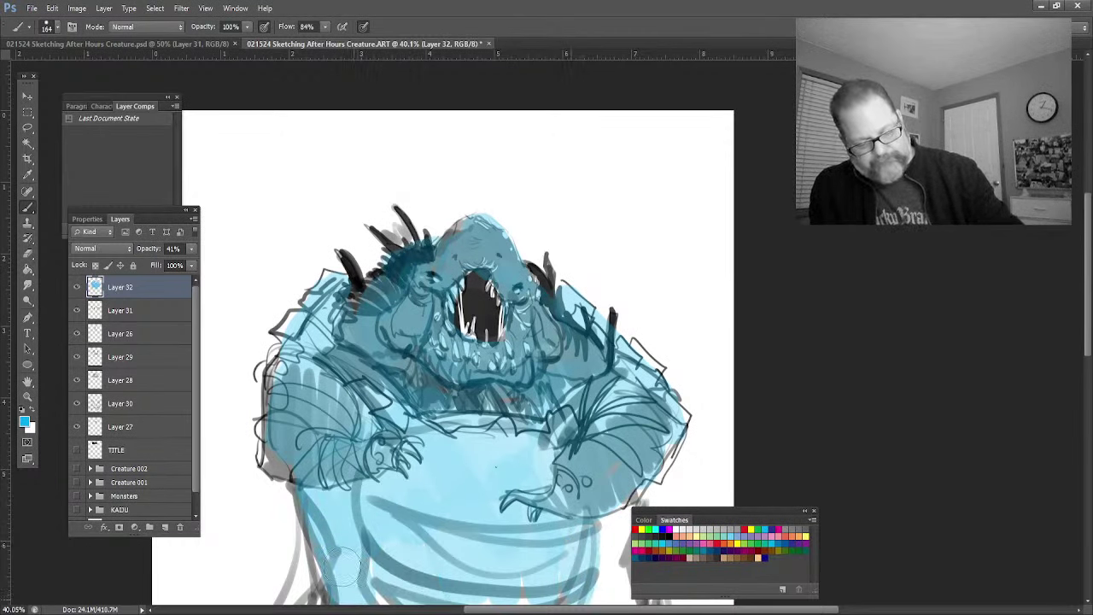
pyautogui.moveTo(622, 503)
pyautogui.mouseDown()
pyautogui.moveTo(584, 600)
pyautogui.moveTo(579, 543)
pyautogui.mouseUp()
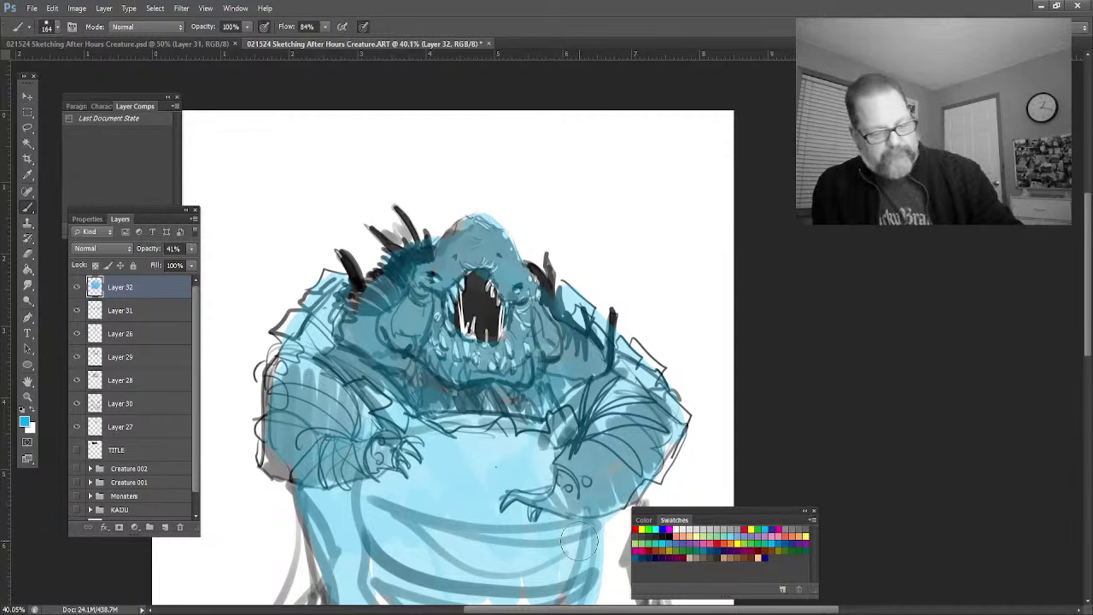
pyautogui.moveTo(272, 359)
pyautogui.mouseDown()
pyautogui.moveTo(283, 479)
pyautogui.moveTo(286, 504)
pyautogui.mouseUp()
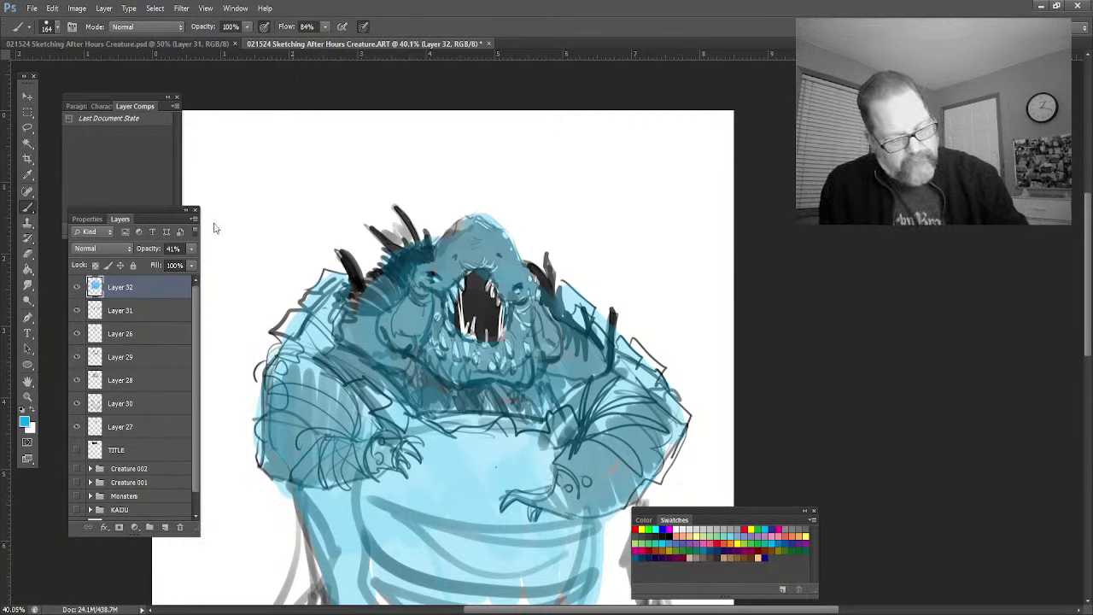
# Step: Create a color layer at 34% opacity and paint orange over the shoulder plates, right side of the head, right arm and belly
pyautogui.hotkey('ctrl', 'shift', 'alt', 'n')
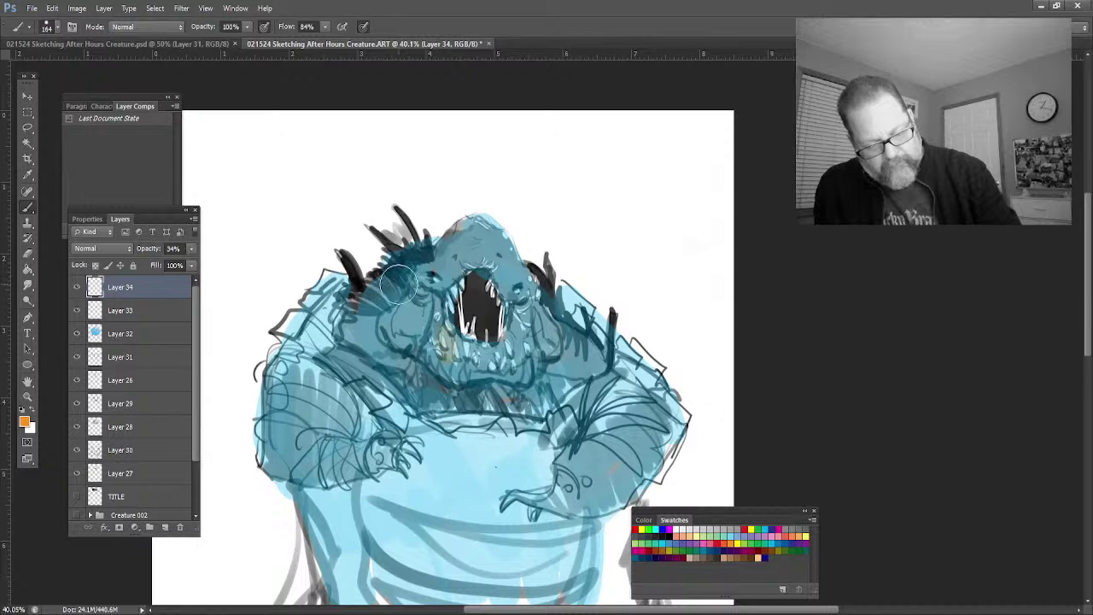
pyautogui.moveTo(428, 318); pyautogui.dragTo(446, 343)
pyautogui.moveTo(346, 316)
pyautogui.mouseDown()
pyautogui.moveTo(320, 278)
pyautogui.moveTo(332, 288)
pyautogui.moveTo(313, 292)
pyautogui.moveTo(290, 355)
pyautogui.moveTo(299, 312)
pyautogui.mouseUp()
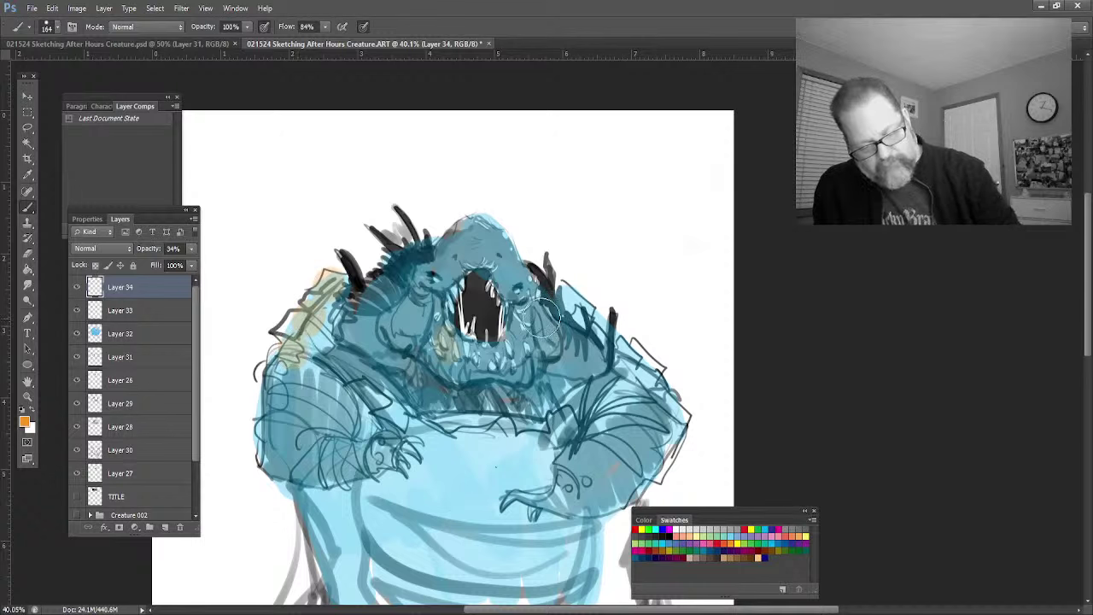
pyautogui.moveTo(539, 299)
pyautogui.mouseDown()
pyautogui.moveTo(581, 305)
pyautogui.moveTo(571, 304)
pyautogui.moveTo(623, 350)
pyautogui.mouseUp()
pyautogui.moveTo(492, 224)
pyautogui.mouseDown()
pyautogui.moveTo(527, 258)
pyautogui.moveTo(482, 225)
pyautogui.moveTo(564, 355)
pyautogui.mouseUp()
pyautogui.moveTo(637, 351)
pyautogui.mouseDown()
pyautogui.moveTo(684, 423)
pyautogui.moveTo(641, 487)
pyautogui.moveTo(607, 394)
pyautogui.mouseUp()
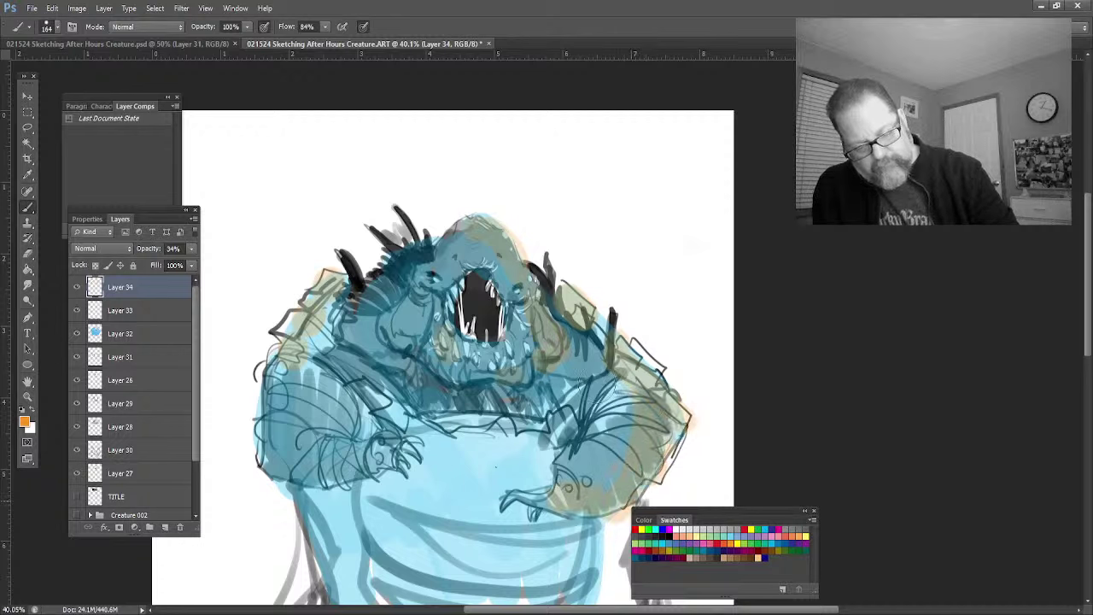
pyautogui.moveTo(598, 500)
pyautogui.mouseDown()
pyautogui.moveTo(518, 461)
pyautogui.moveTo(448, 487)
pyautogui.moveTo(415, 483)
pyautogui.moveTo(386, 522)
pyautogui.moveTo(521, 568)
pyautogui.moveTo(581, 551)
pyautogui.moveTo(538, 517)
pyautogui.moveTo(359, 531)
pyautogui.mouseUp()
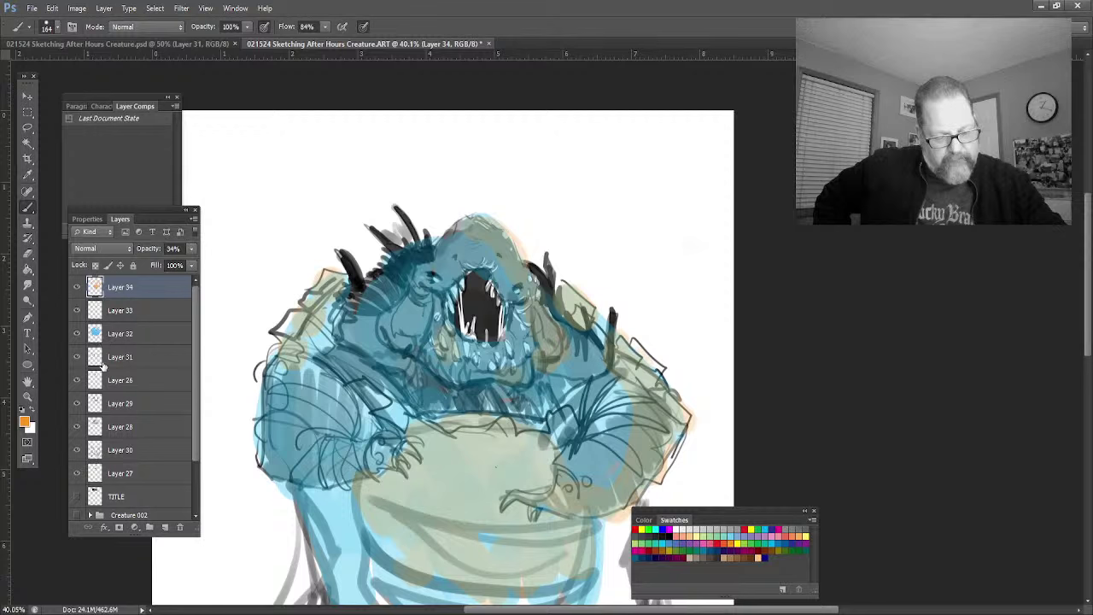
# Step: Move the blue and orange color layers beneath the sketch layers, keeping the orange layer above the blue one
pyautogui.moveTo(112, 335); pyautogui.dragTo(109, 477)
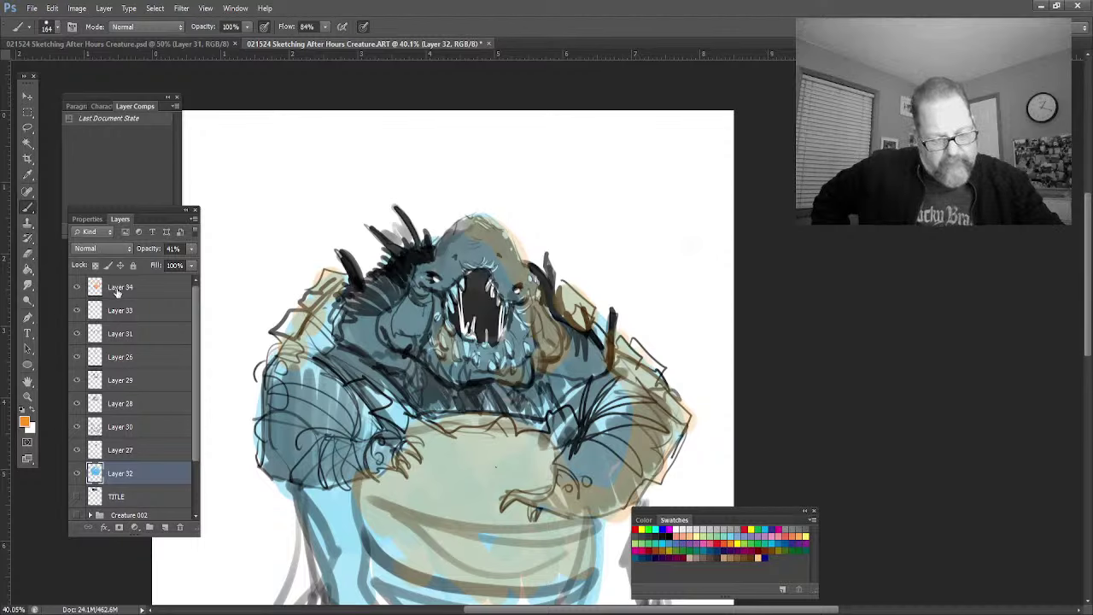
pyautogui.moveTo(118, 290); pyautogui.dragTo(120, 461)
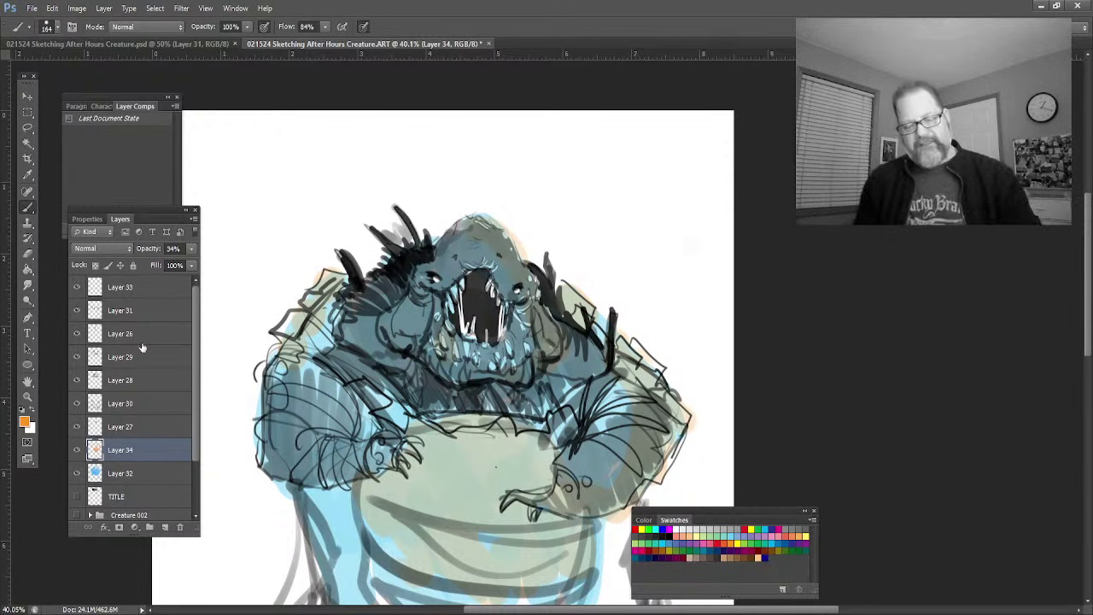
# Step: Choose red and tint the skin around both eyes and the gums around the open mouth on the orange color layer
pyautogui.click(28, 398)
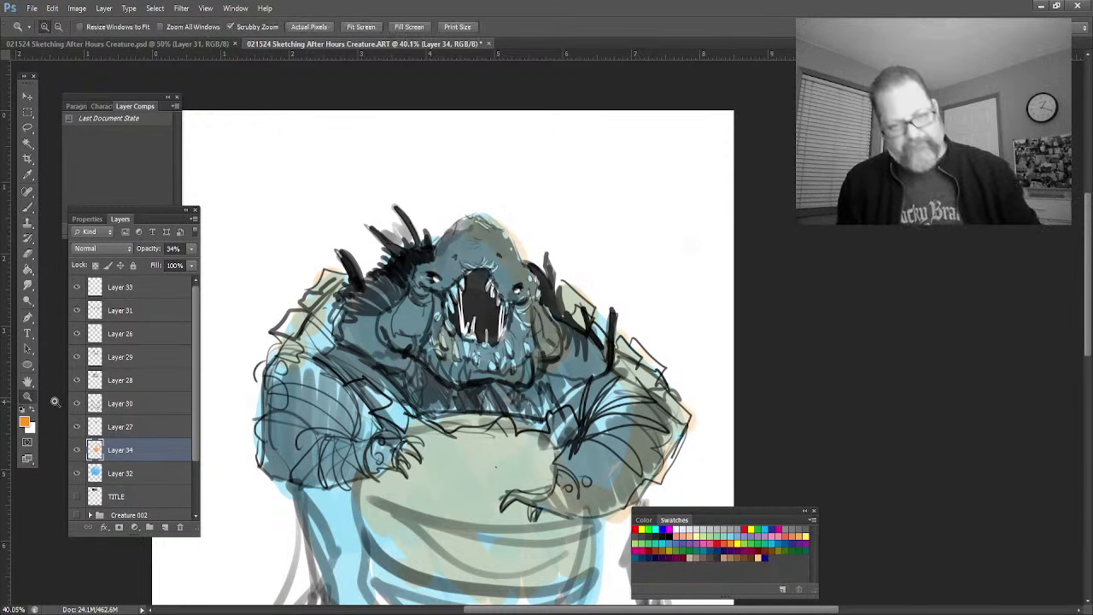
pyautogui.moveTo(425, 405)
pyautogui.mouseDown()
pyautogui.moveTo(452, 401)
pyautogui.moveTo(407, 388)
pyautogui.moveTo(444, 414)
pyautogui.mouseUp()
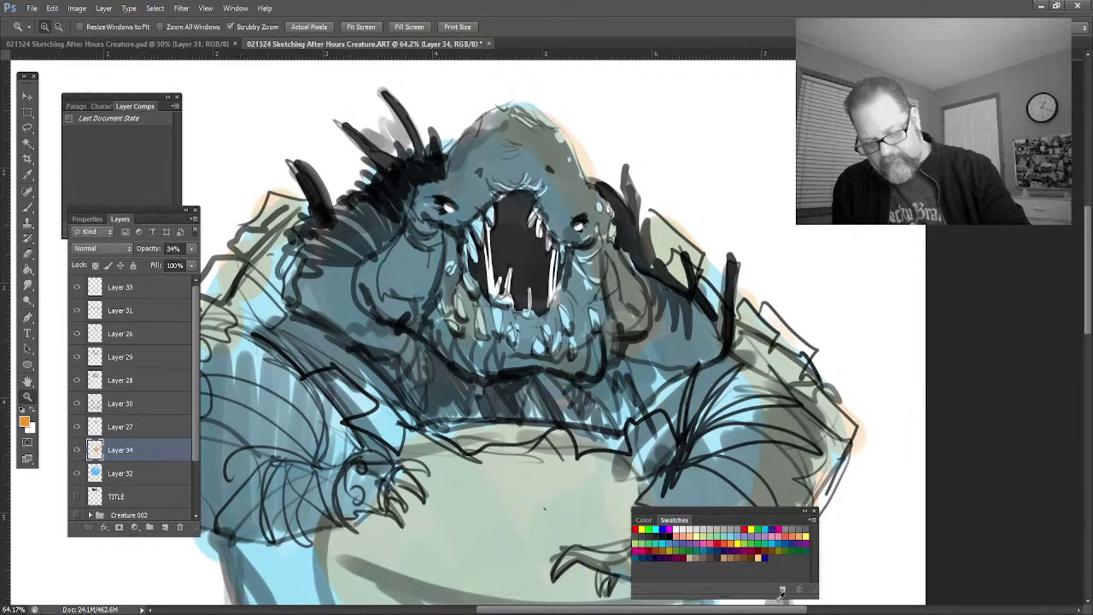
pyautogui.click(751, 530)
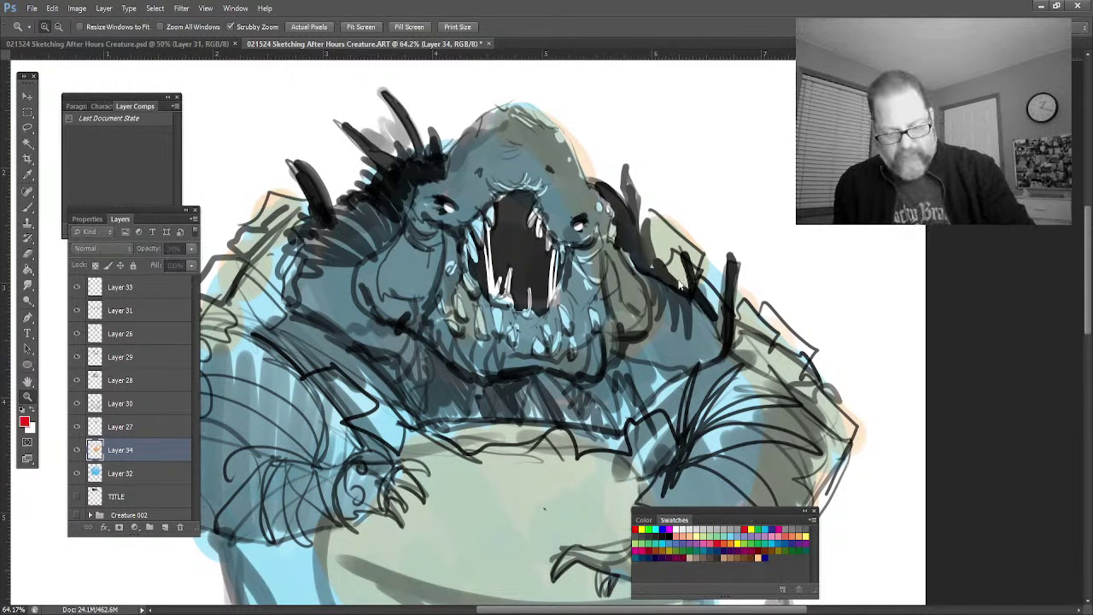
pyautogui.press('b')
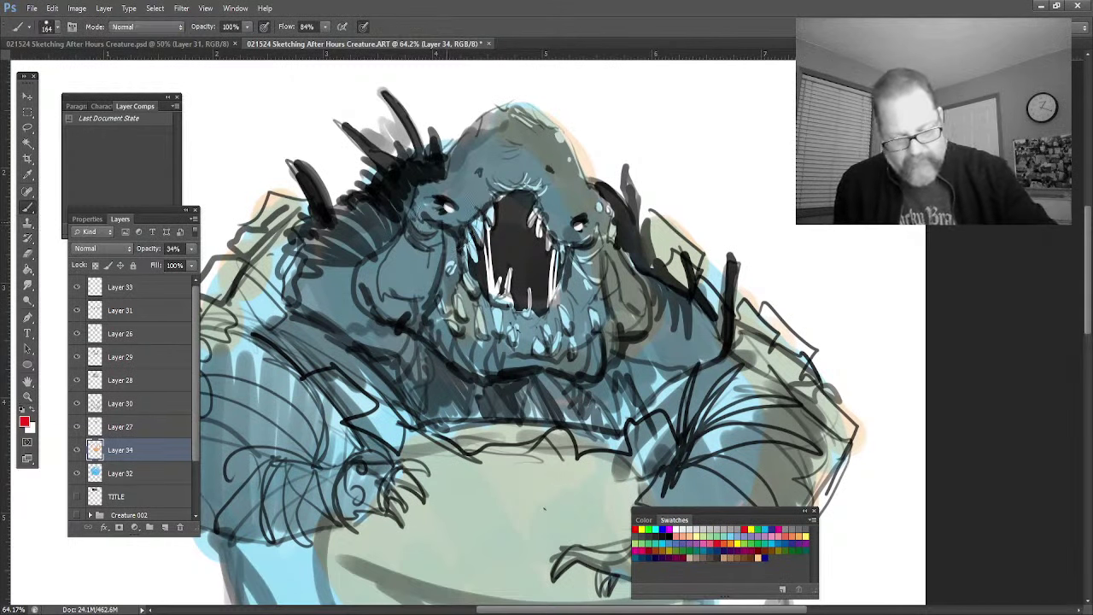
pyautogui.moveTo(445, 217)
pyautogui.mouseDown()
pyautogui.moveTo(464, 219)
pyautogui.moveTo(445, 206)
pyautogui.moveTo(471, 229)
pyautogui.moveTo(423, 205)
pyautogui.moveTo(461, 236)
pyautogui.moveTo(568, 220)
pyautogui.moveTo(547, 291)
pyautogui.moveTo(560, 256)
pyautogui.moveTo(529, 282)
pyautogui.moveTo(537, 313)
pyautogui.moveTo(468, 255)
pyautogui.moveTo(489, 314)
pyautogui.moveTo(528, 290)
pyautogui.moveTo(446, 229)
pyautogui.mouseUp()
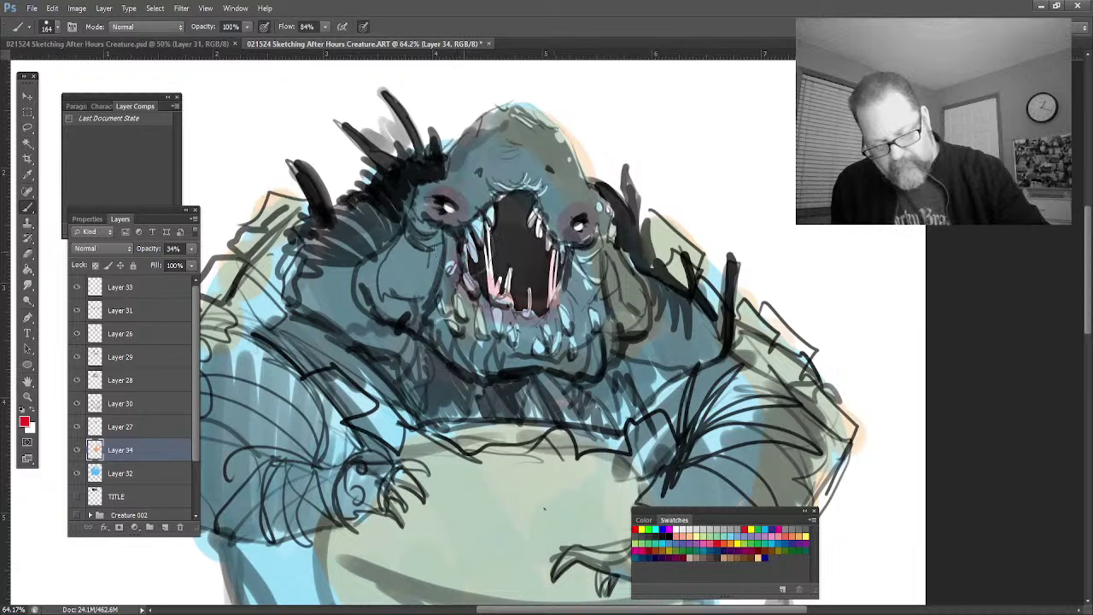
pyautogui.moveTo(478, 265)
pyautogui.mouseDown()
pyautogui.moveTo(538, 290)
pyautogui.moveTo(547, 273)
pyautogui.moveTo(538, 299)
pyautogui.moveTo(498, 318)
pyautogui.moveTo(559, 338)
pyautogui.moveTo(590, 308)
pyautogui.moveTo(530, 342)
pyautogui.moveTo(462, 329)
pyautogui.mouseUp()
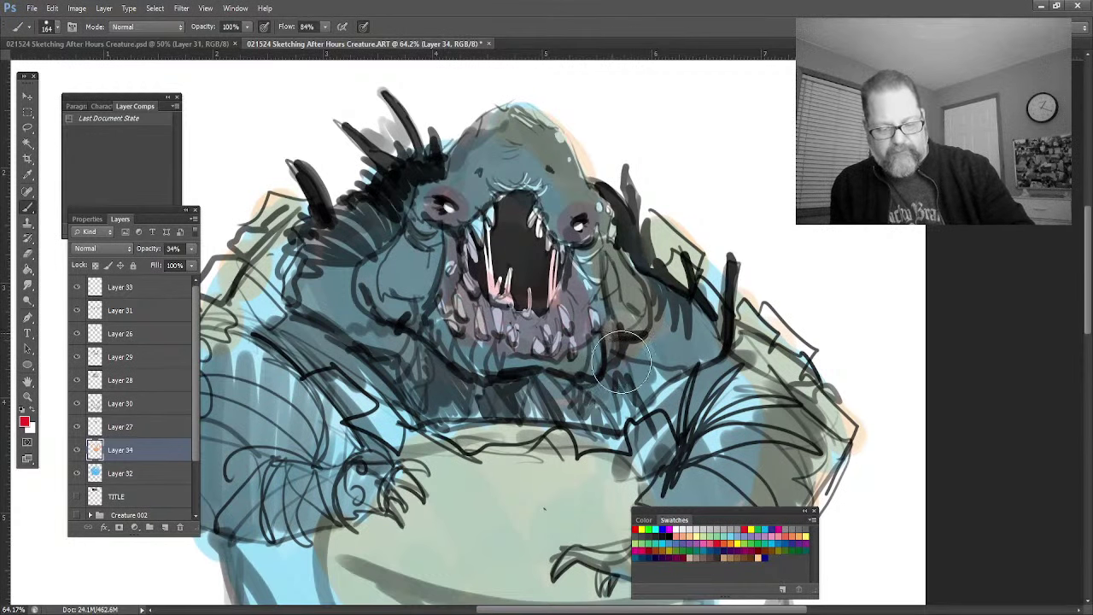
# Step: Brush red over the neck, the chest collar, the inner left arm and the upper belly
pyautogui.moveTo(622, 363)
pyautogui.mouseDown()
pyautogui.moveTo(477, 401)
pyautogui.moveTo(605, 411)
pyautogui.moveTo(607, 387)
pyautogui.moveTo(625, 407)
pyautogui.moveTo(676, 379)
pyautogui.moveTo(662, 416)
pyautogui.moveTo(667, 452)
pyautogui.moveTo(705, 387)
pyautogui.moveTo(642, 399)
pyautogui.moveTo(630, 349)
pyautogui.mouseUp()
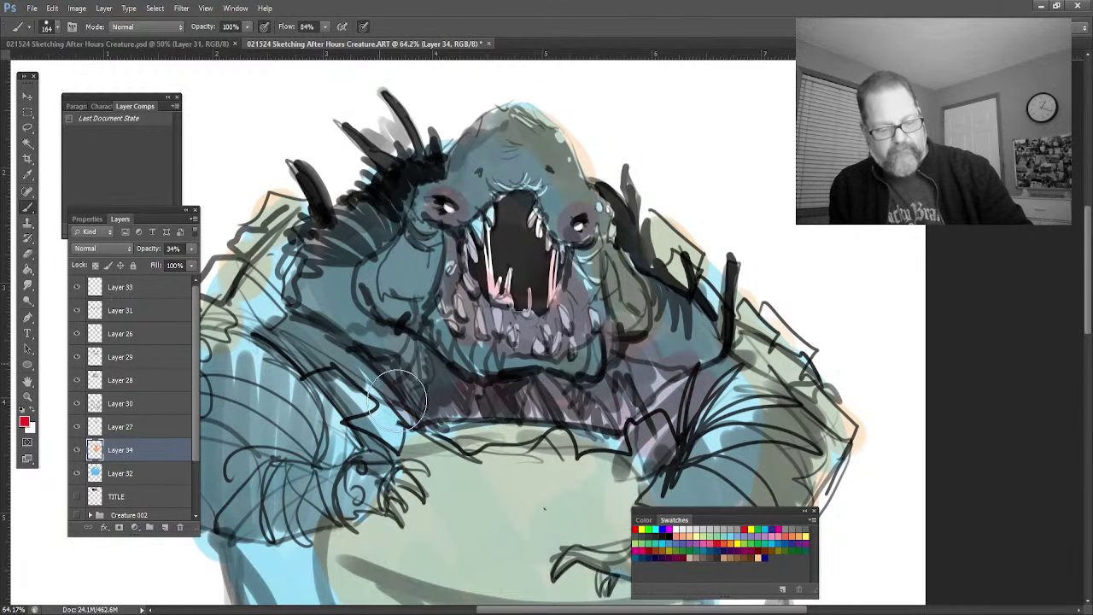
pyautogui.moveTo(398, 398)
pyautogui.mouseDown()
pyautogui.moveTo(350, 350)
pyautogui.moveTo(382, 425)
pyautogui.moveTo(318, 350)
pyautogui.moveTo(337, 447)
pyautogui.moveTo(314, 462)
pyautogui.moveTo(258, 462)
pyautogui.moveTo(322, 448)
pyautogui.moveTo(306, 377)
pyautogui.moveTo(304, 443)
pyautogui.moveTo(378, 431)
pyautogui.moveTo(375, 397)
pyautogui.moveTo(414, 415)
pyautogui.moveTo(590, 435)
pyautogui.mouseUp()
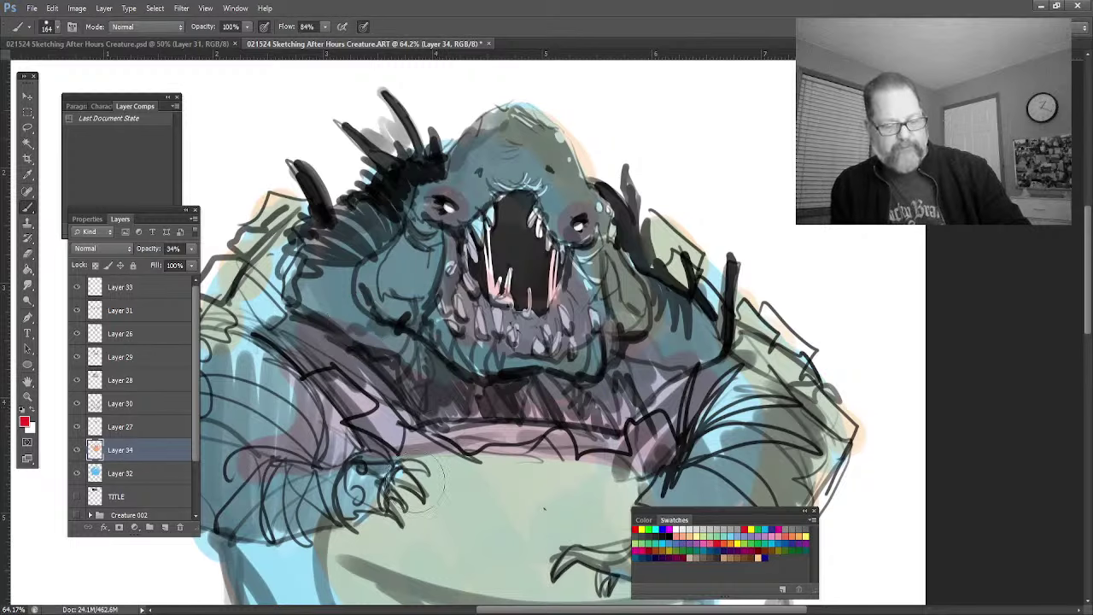
pyautogui.moveTo(446, 462)
pyautogui.mouseDown()
pyautogui.moveTo(480, 513)
pyautogui.moveTo(507, 527)
pyautogui.moveTo(542, 476)
pyautogui.moveTo(579, 527)
pyautogui.moveTo(609, 511)
pyautogui.moveTo(630, 474)
pyautogui.moveTo(613, 525)
pyautogui.moveTo(563, 534)
pyautogui.moveTo(530, 574)
pyautogui.moveTo(514, 545)
pyautogui.moveTo(422, 485)
pyautogui.moveTo(381, 570)
pyautogui.moveTo(342, 530)
pyautogui.mouseUp()
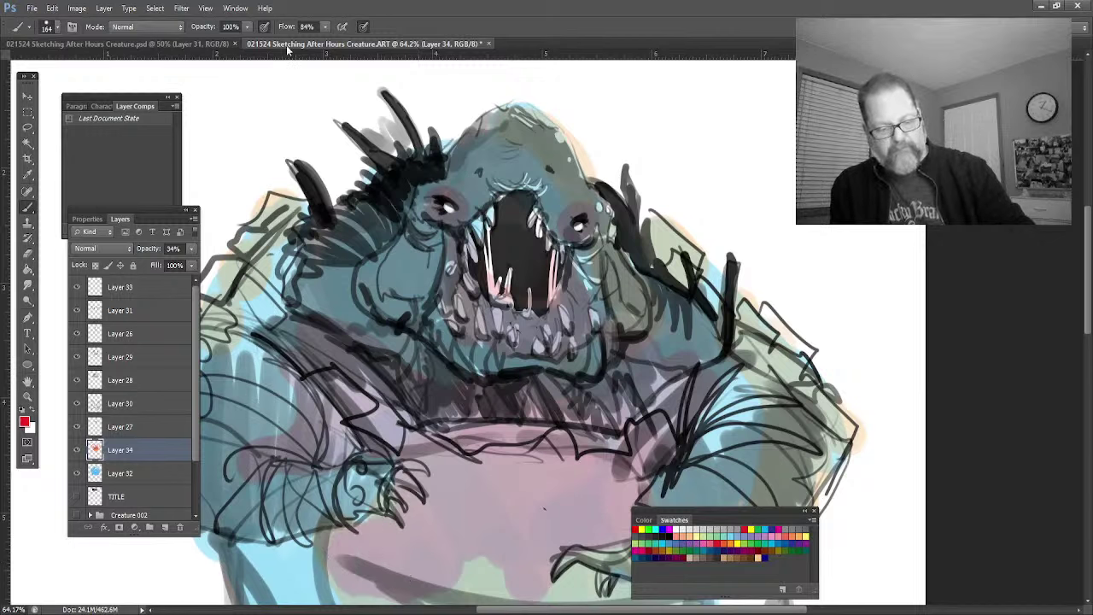
# Step: Tint the jagged plates along both shoulders with red
pyautogui.moveTo(281, 342)
pyautogui.mouseDown()
pyautogui.moveTo(359, 401)
pyautogui.moveTo(282, 312)
pyautogui.mouseUp()
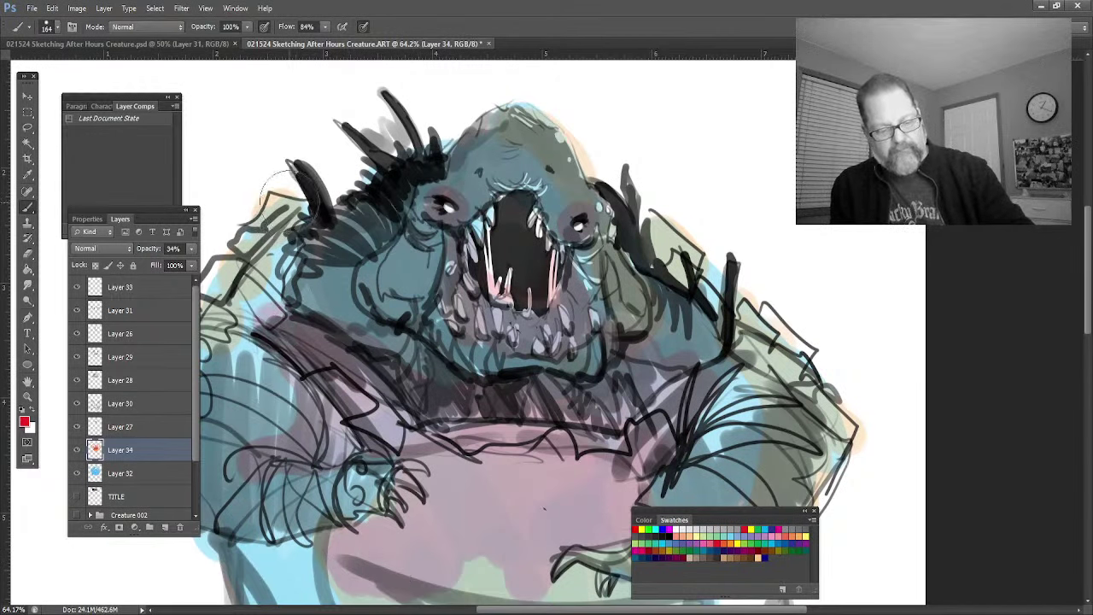
pyautogui.moveTo(278, 192)
pyautogui.mouseDown()
pyautogui.moveTo(247, 239)
pyautogui.moveTo(355, 248)
pyautogui.mouseUp()
pyautogui.moveTo(679, 261)
pyautogui.mouseDown()
pyautogui.moveTo(794, 350)
pyautogui.moveTo(835, 415)
pyautogui.moveTo(756, 333)
pyautogui.mouseUp()
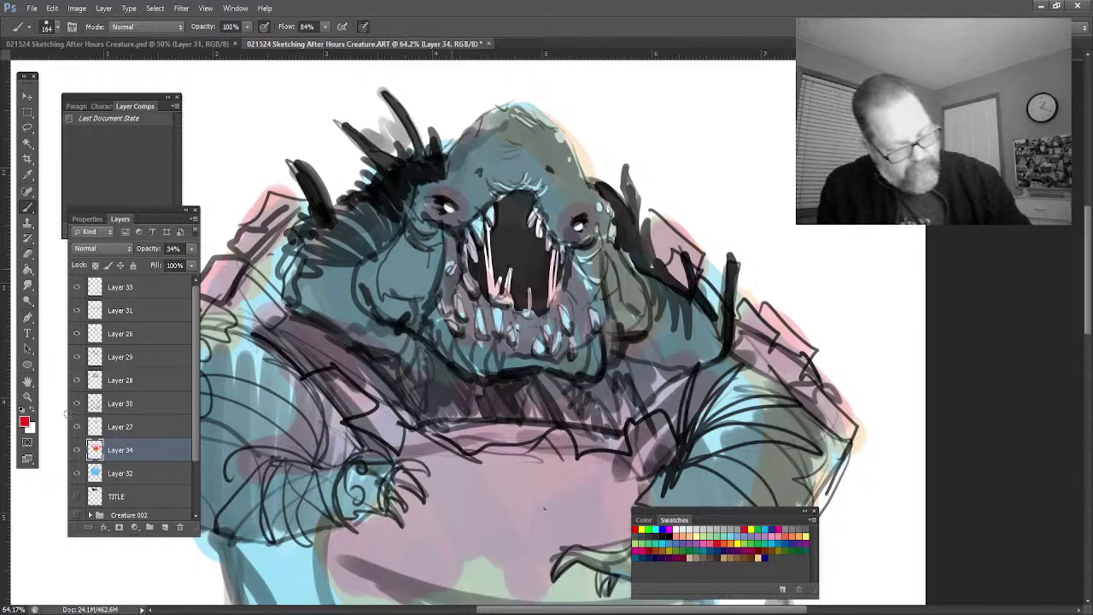
# Step: Deepen the red on the gums on both sides of the mouth and select the blue color layer
pyautogui.moveTo(457, 256); pyautogui.dragTo(479, 312)
pyautogui.moveTo(589, 286); pyautogui.dragTo(546, 341)
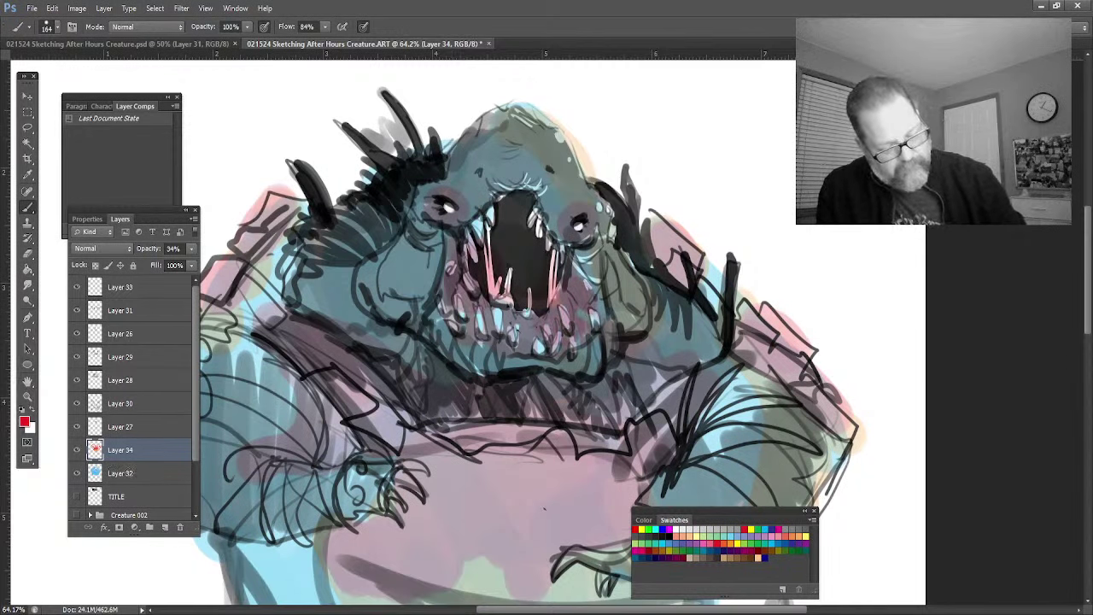
pyautogui.click(125, 472)
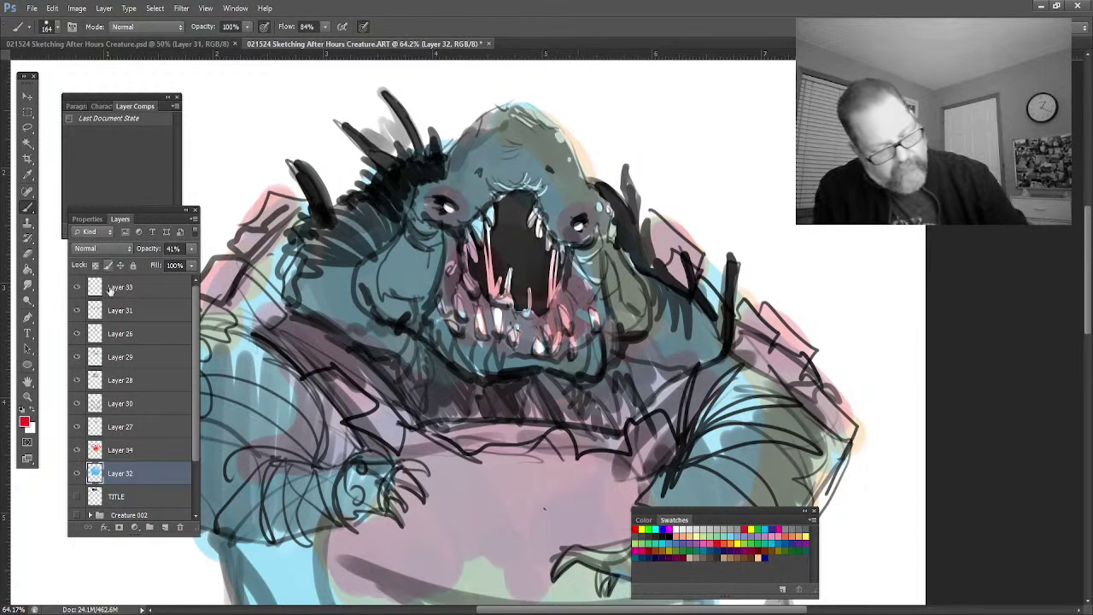
# Step: Touch up the red tint on the gums around the lower teeth, working between the red and blue color layers
pyautogui.doubleClick(122, 452)
pyautogui.press('Return')
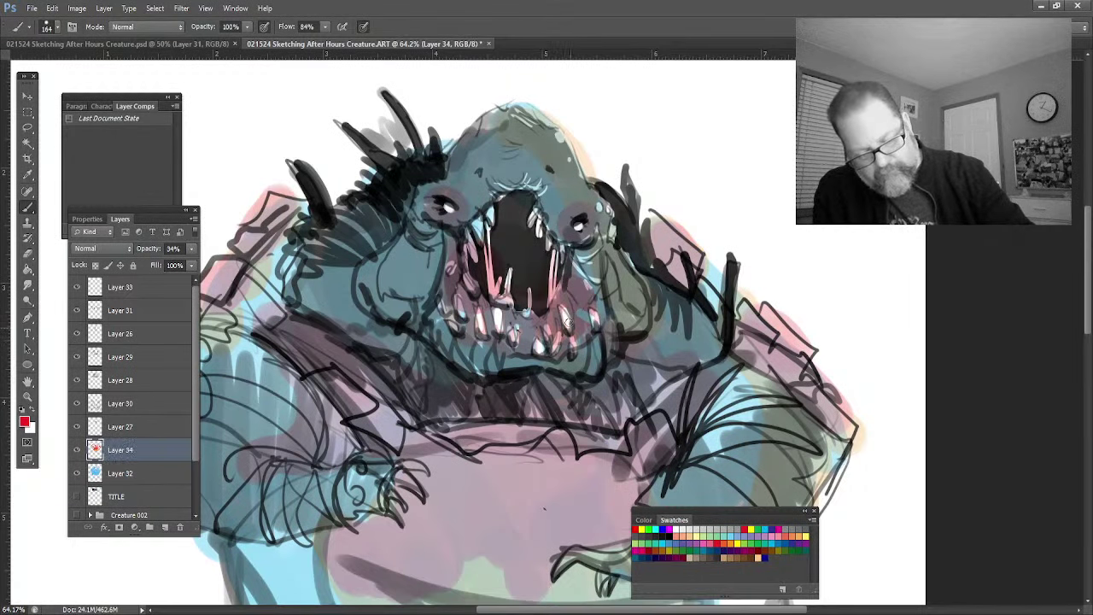
pyautogui.moveTo(547, 321)
pyautogui.mouseDown()
pyautogui.moveTo(557, 341)
pyautogui.moveTo(574, 340)
pyautogui.mouseUp()
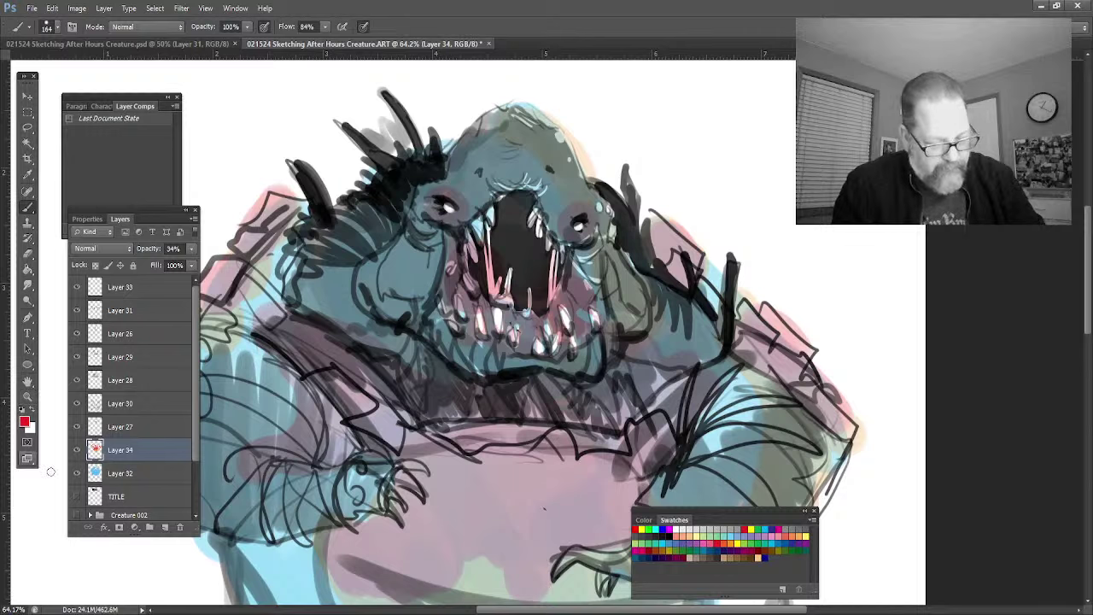
pyautogui.click(98, 474)
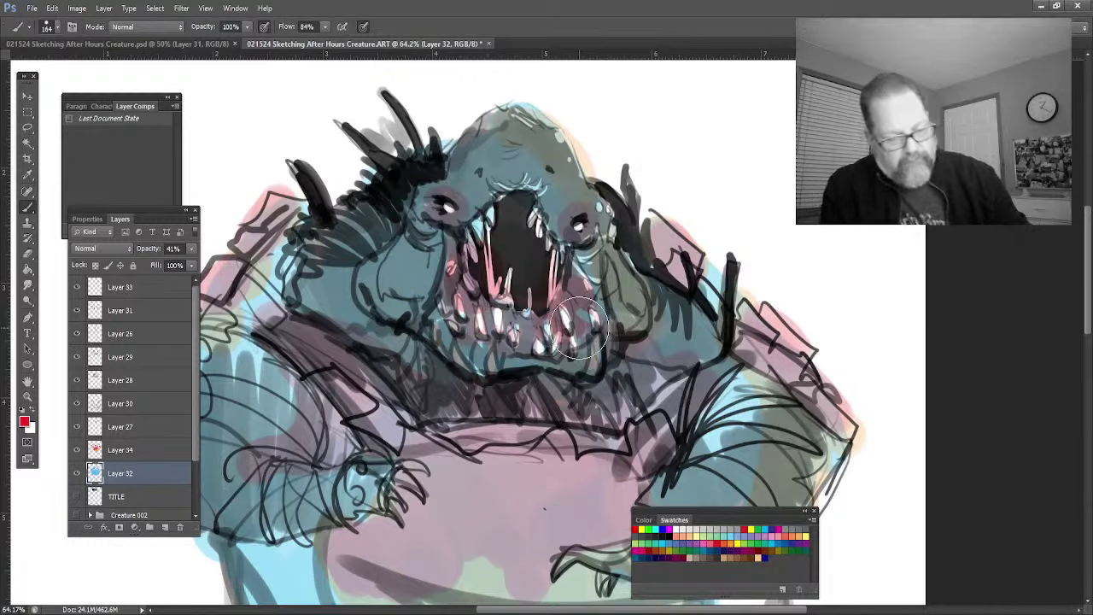
pyautogui.click(115, 450)
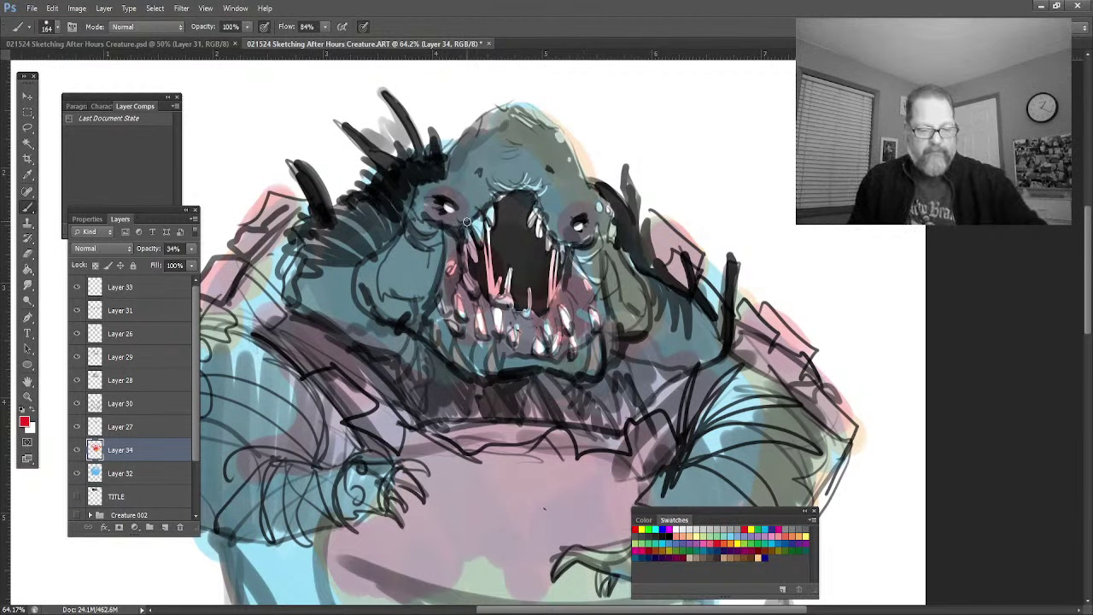
pyautogui.click(136, 473)
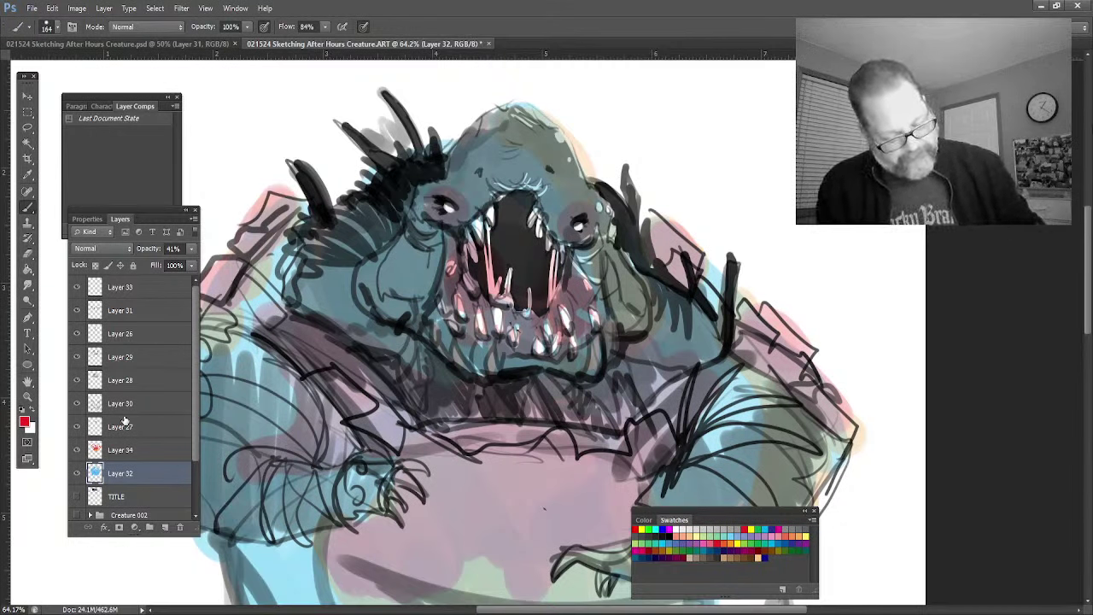
# Step: Add a new layer above all the others and paint the claws of both hands white with an 11 px brush
pyautogui.click(119, 288)
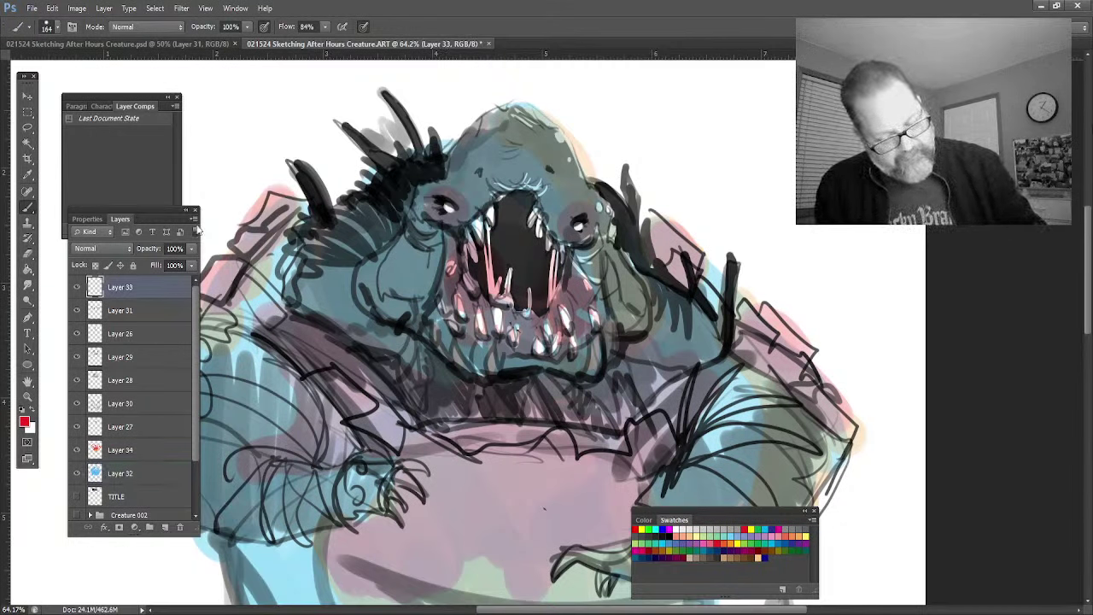
pyautogui.hotkey('ctrl', 'shift', 'alt', 'n')
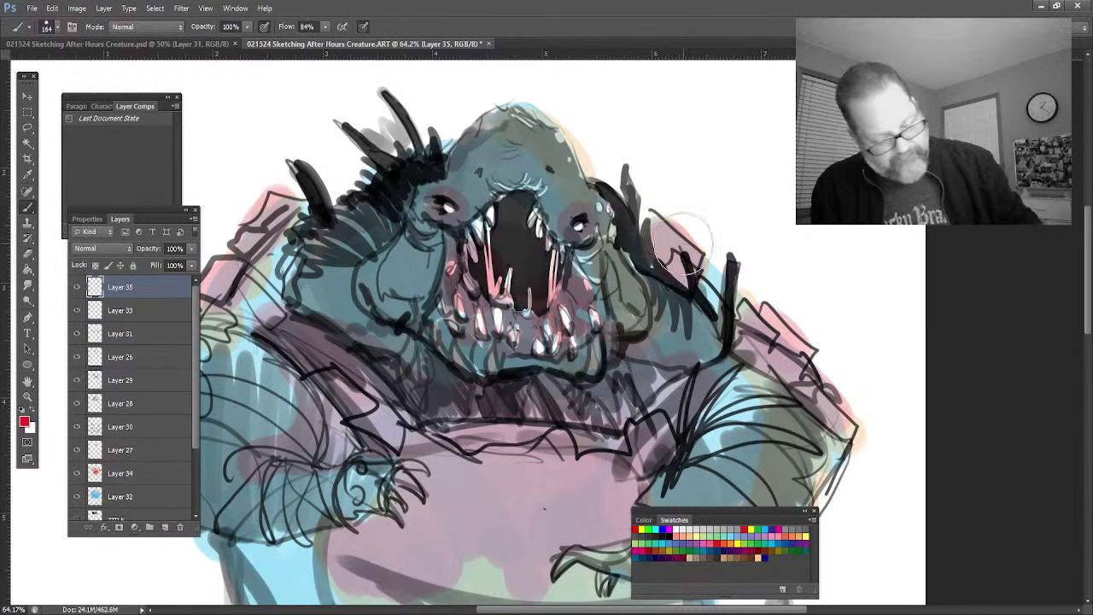
pyautogui.press('x')
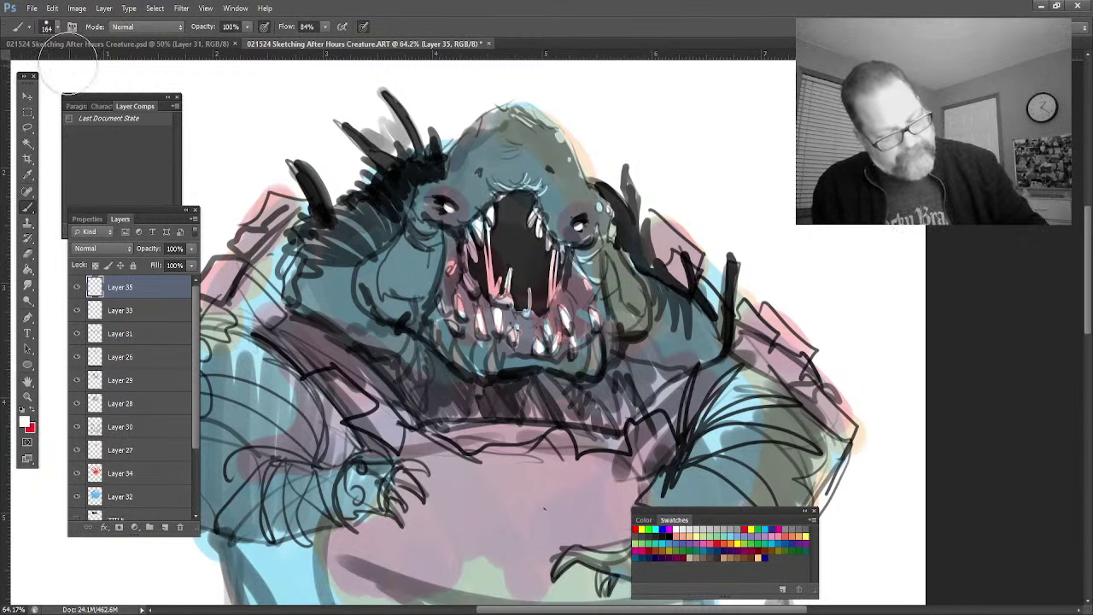
pyautogui.press('[')
pyautogui.press('[')
pyautogui.press('[')
pyautogui.press('[')
pyautogui.press('[')
pyautogui.press('[')
pyautogui.press('[')
pyautogui.press('[')
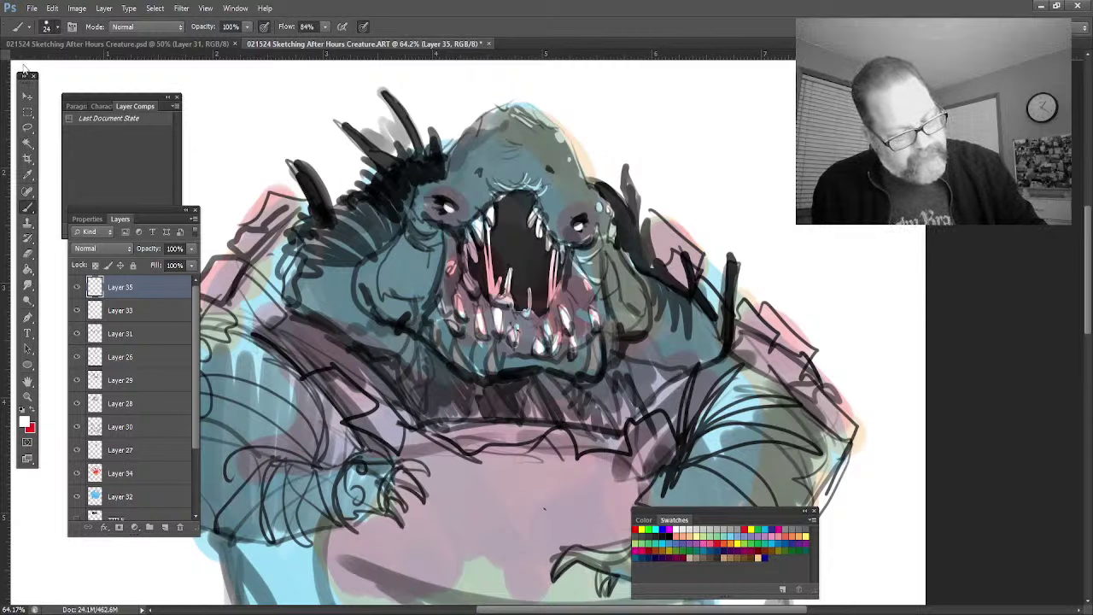
pyautogui.press('[')
pyautogui.moveTo(402, 504)
pyautogui.mouseDown()
pyautogui.moveTo(391, 490)
pyautogui.moveTo(391, 513)
pyautogui.moveTo(408, 461)
pyautogui.mouseUp()
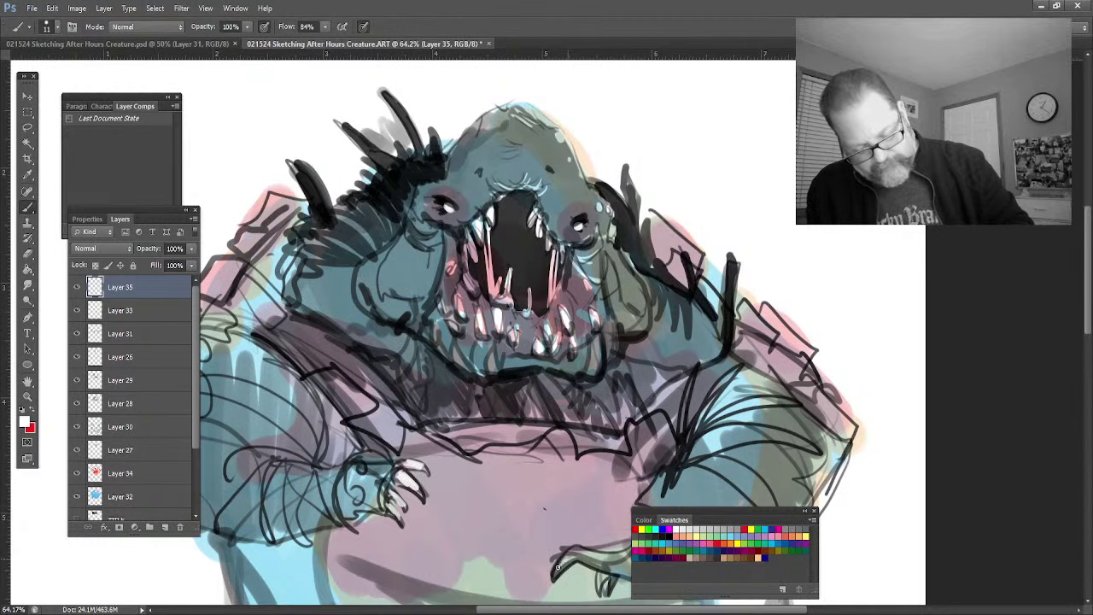
pyautogui.moveTo(557, 567); pyautogui.dragTo(567, 562)
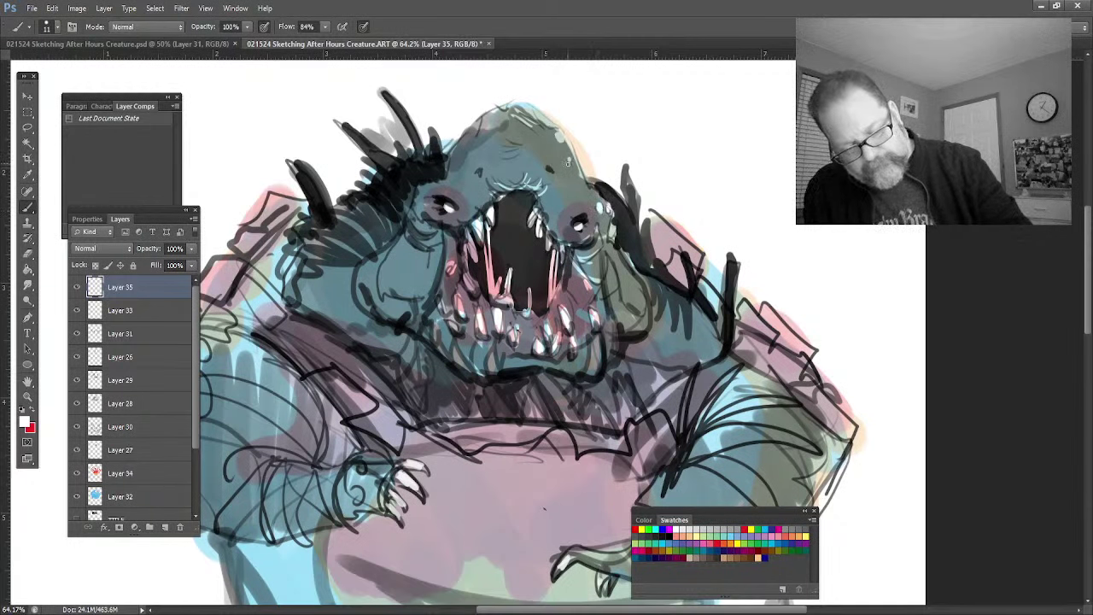
# Step: Paint white highlights on the forehead, the brow above the mouth, and the skin folds below the right eye
pyautogui.moveTo(570, 163); pyautogui.dragTo(556, 128)
pyautogui.moveTo(543, 195)
pyautogui.mouseDown()
pyautogui.moveTo(537, 176)
pyautogui.moveTo(521, 176)
pyautogui.mouseUp()
pyautogui.moveTo(593, 234)
pyautogui.mouseDown()
pyautogui.moveTo(589, 267)
pyautogui.moveTo(602, 247)
pyautogui.moveTo(603, 291)
pyautogui.mouseUp()
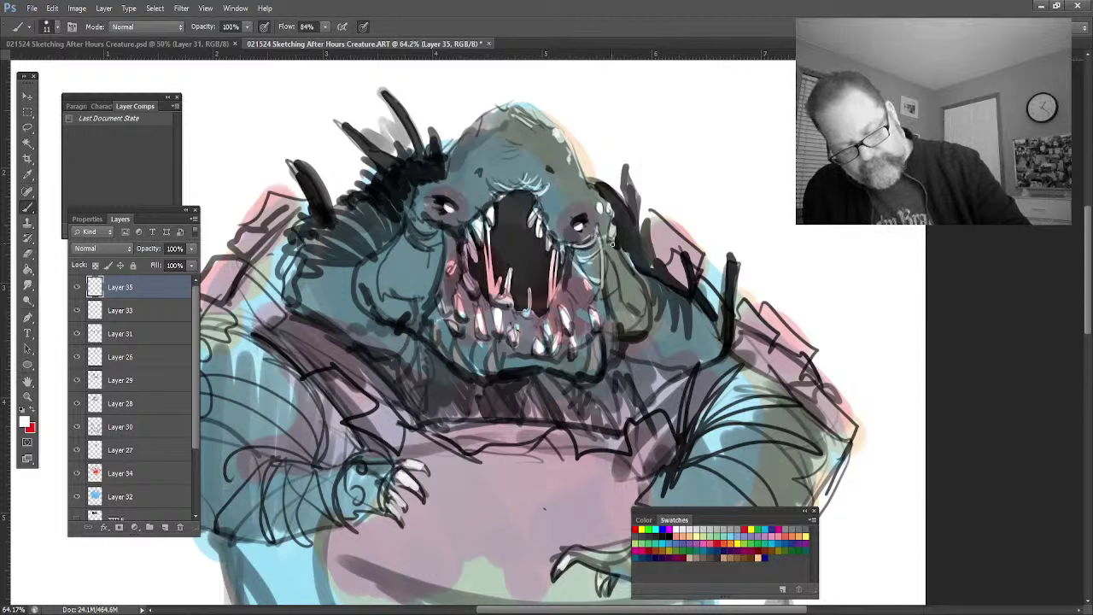
pyautogui.moveTo(611, 245); pyautogui.dragTo(631, 270)
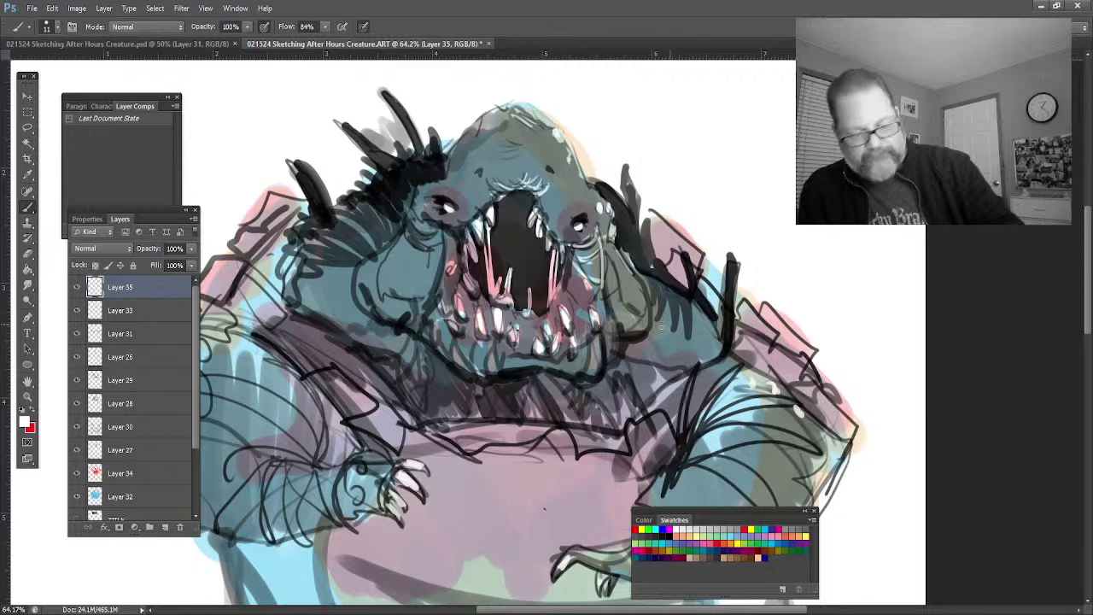
# Step: Dot small white highlight spots on the skin between the right cheek and the shoulder spike
pyautogui.click(670, 328)
pyautogui.click(659, 320)
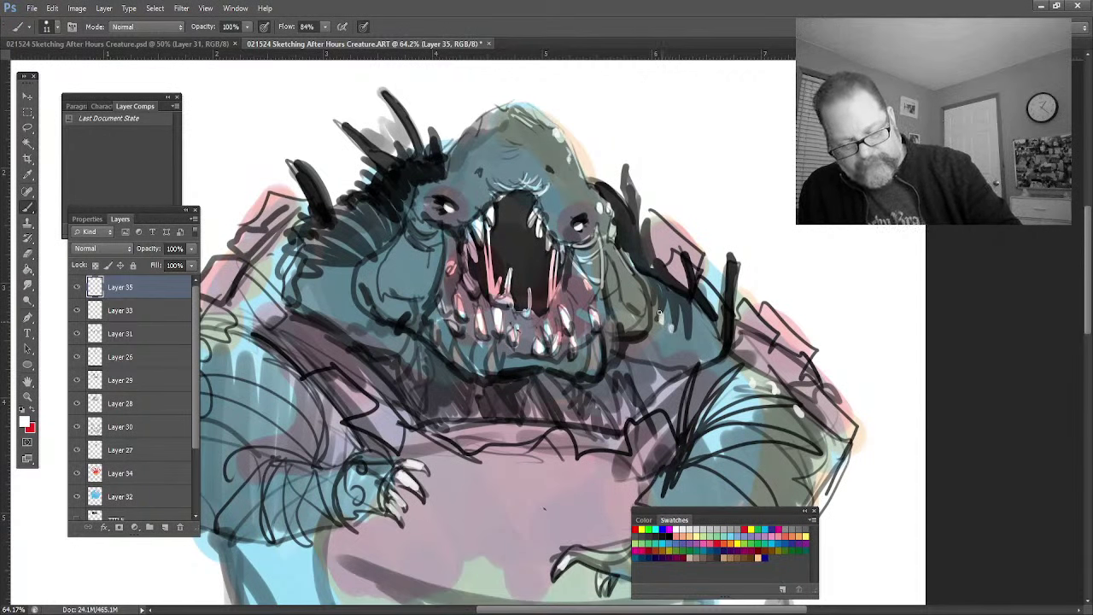
pyautogui.click(702, 316)
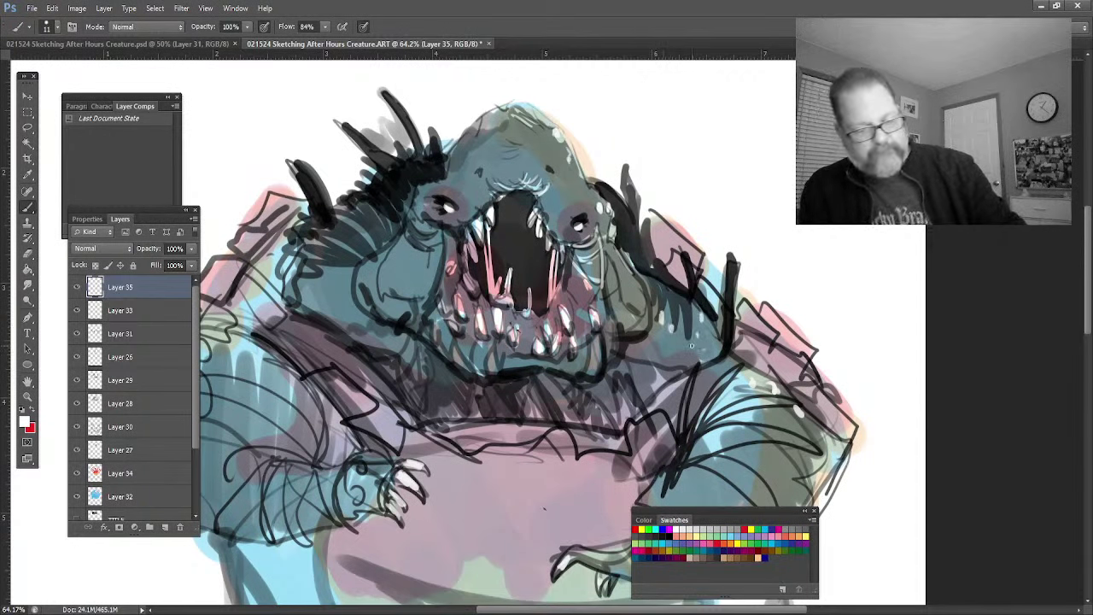
# Step: Add a new empty layer directly above the TITLE layer, beneath the blue color layer
pyautogui.click(27, 396)
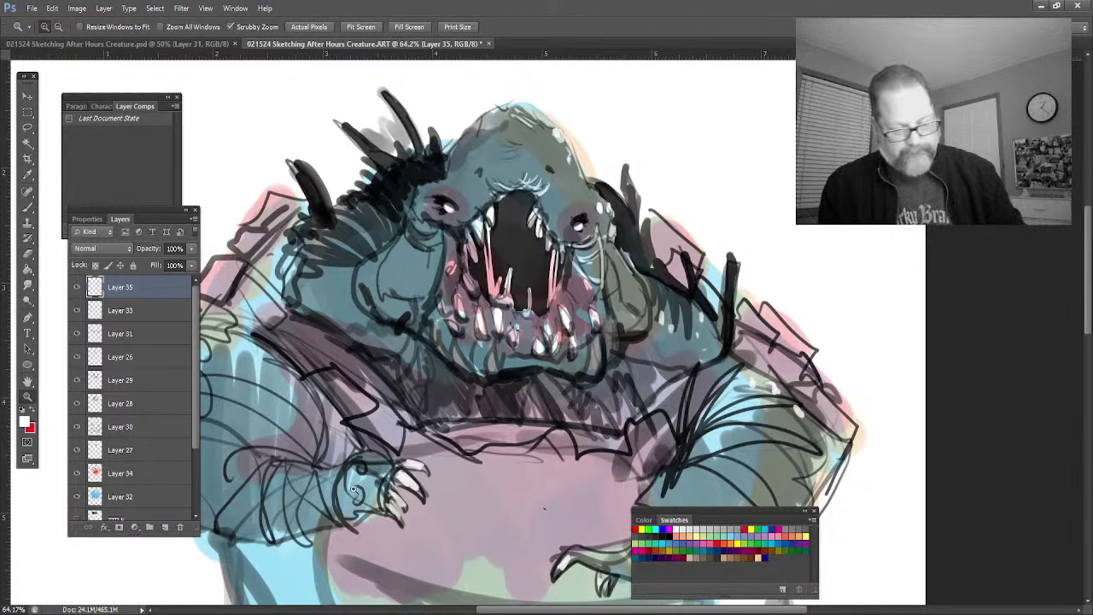
pyautogui.moveTo(354, 491)
pyautogui.mouseDown()
pyautogui.moveTo(346, 477)
pyautogui.moveTo(361, 481)
pyautogui.mouseUp()
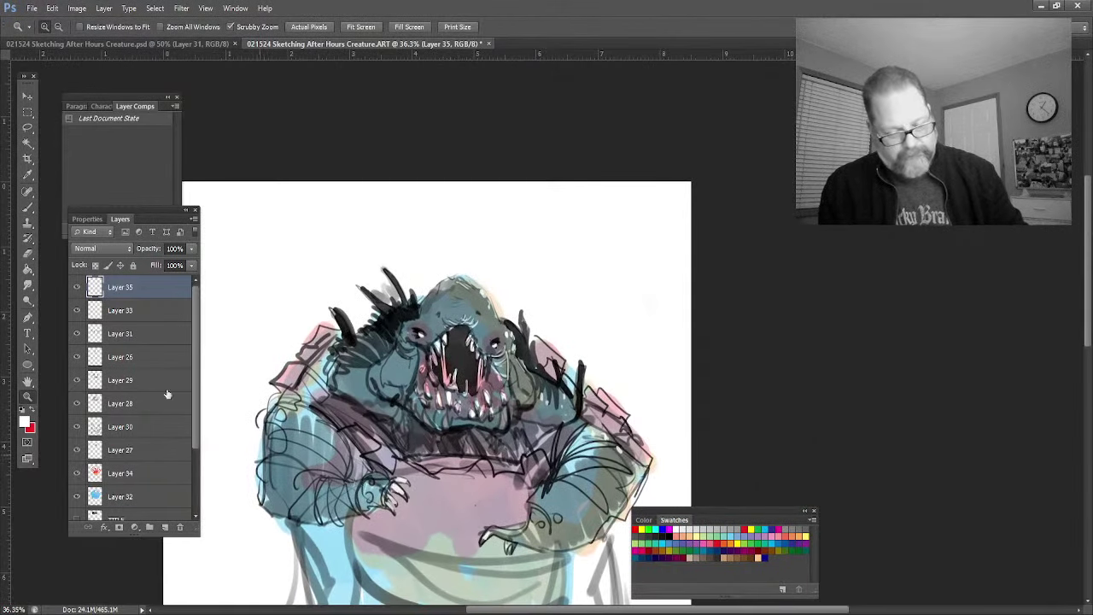
pyautogui.click(28, 381)
pyautogui.moveTo(317, 568); pyautogui.dragTo(309, 389)
pyautogui.scroll(2, 309, 389)
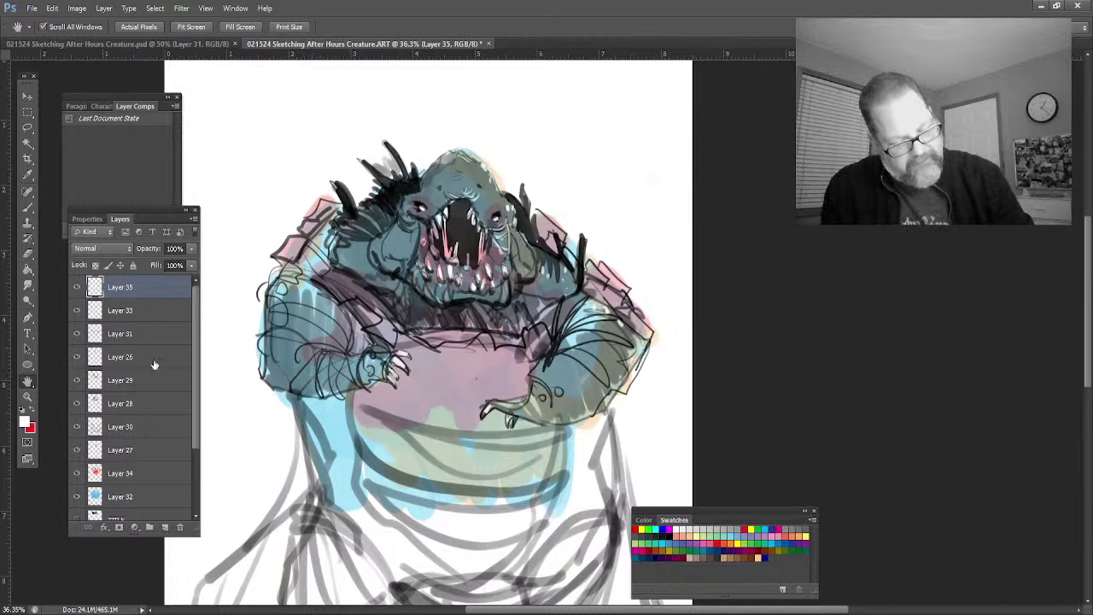
pyautogui.scroll(-2, 162, 461)
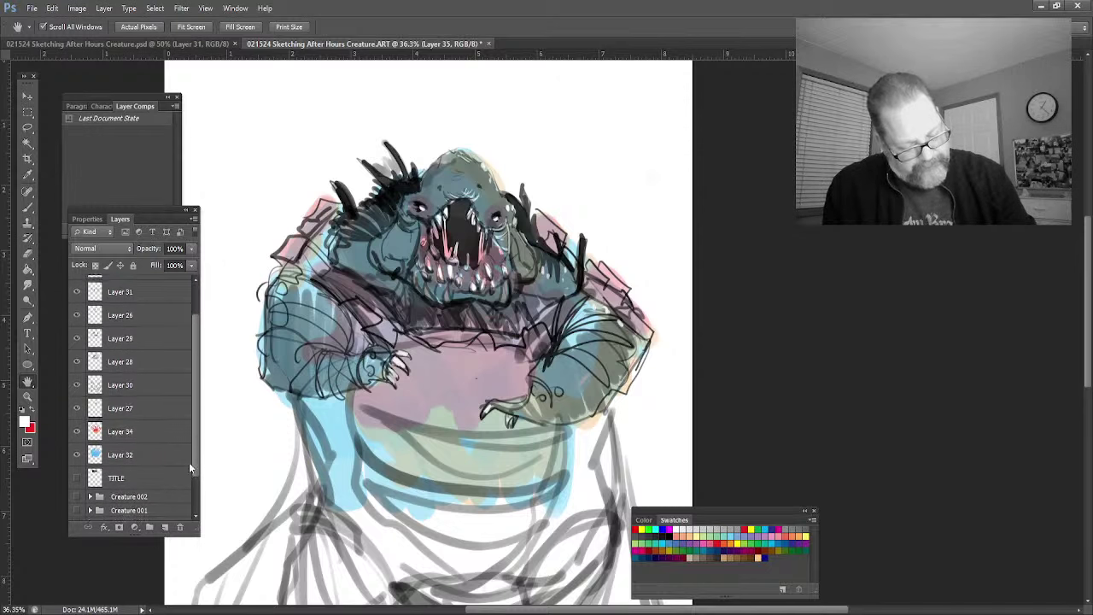
pyautogui.click(152, 472)
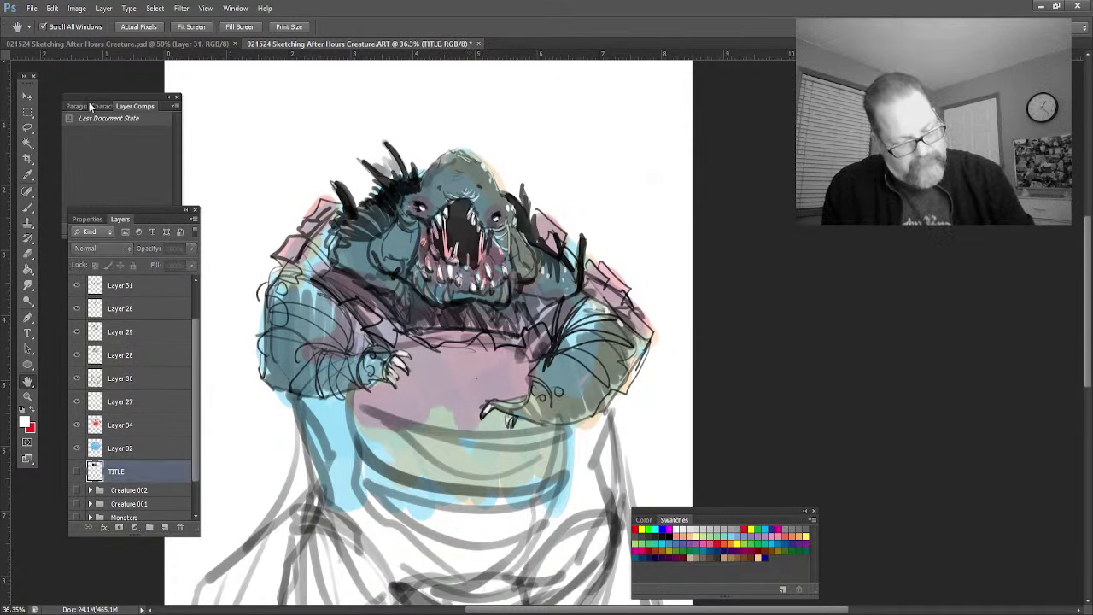
pyautogui.click(194, 210)
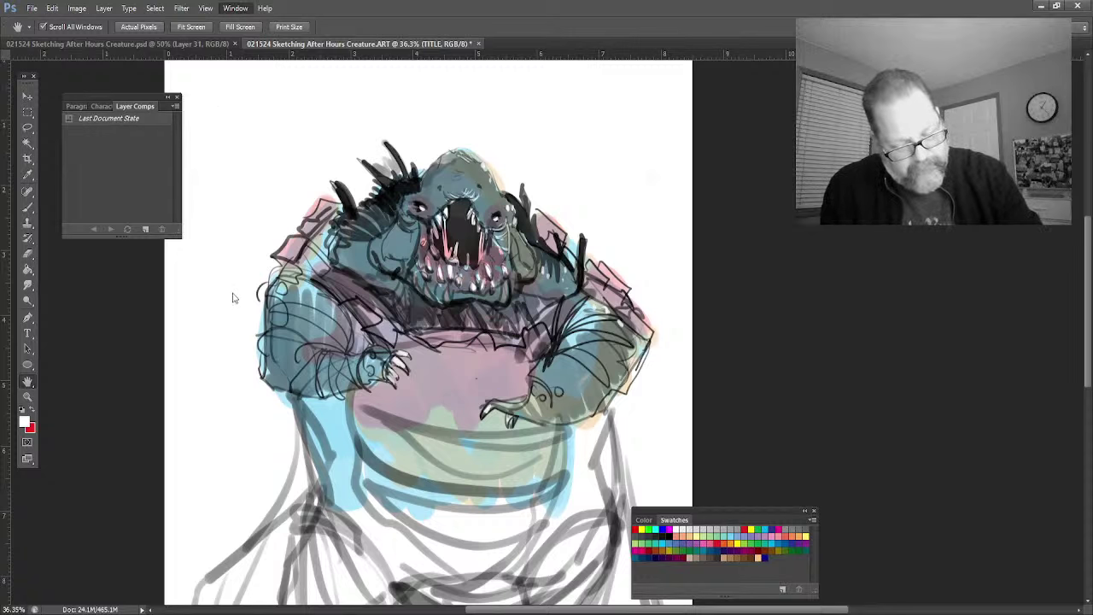
pyautogui.press('F7')
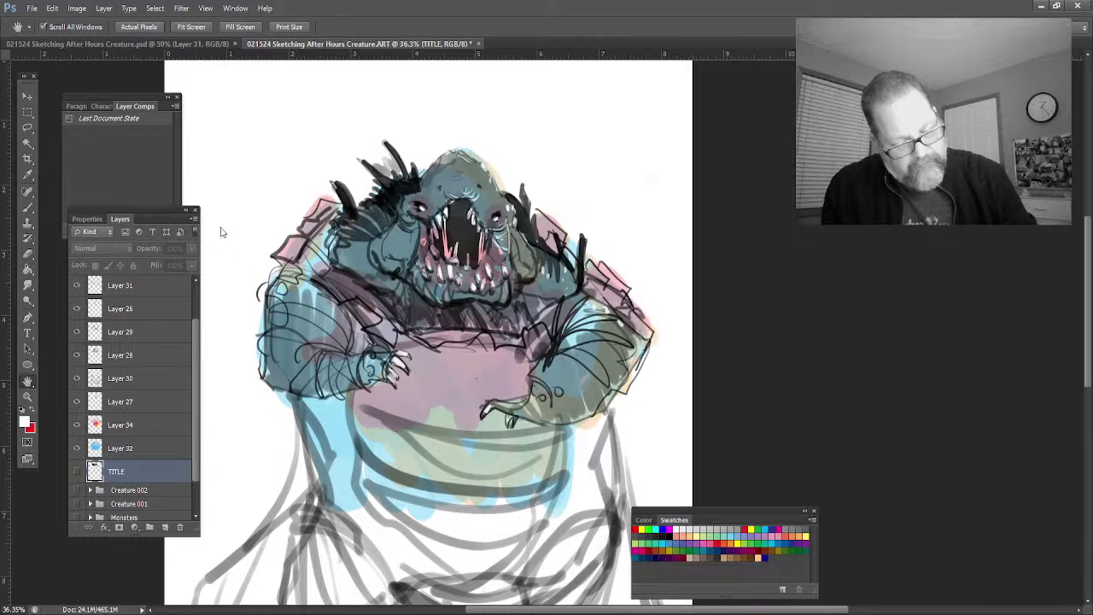
pyautogui.hotkey('ctrl', 'shift', 'alt', 'n')
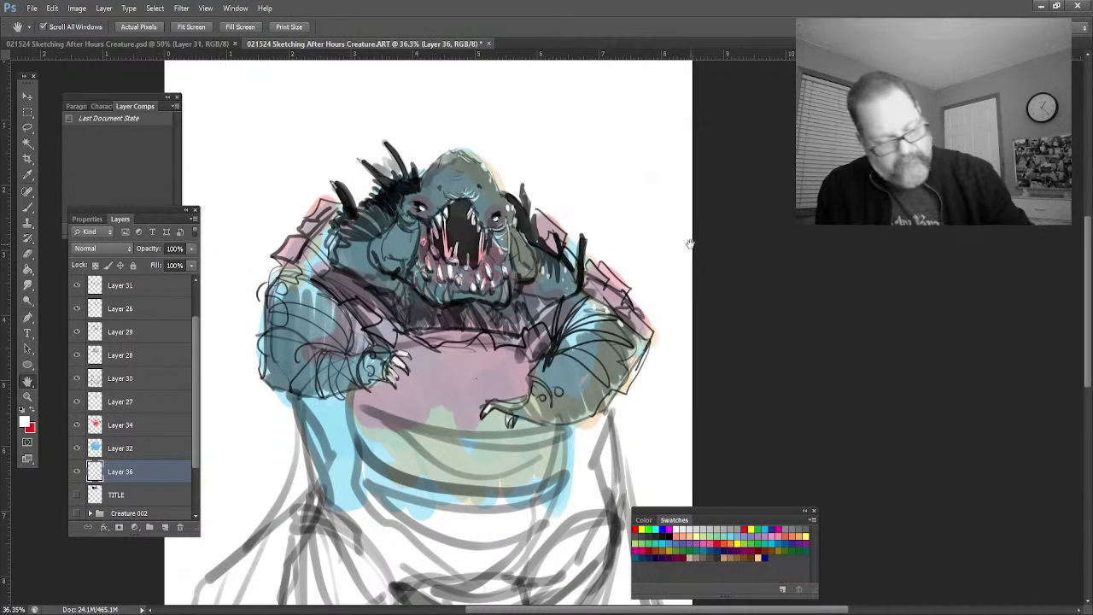
# Step: Fill the new background layer with dark teal blue using the Paint Bucket
pyautogui.click(641, 551)
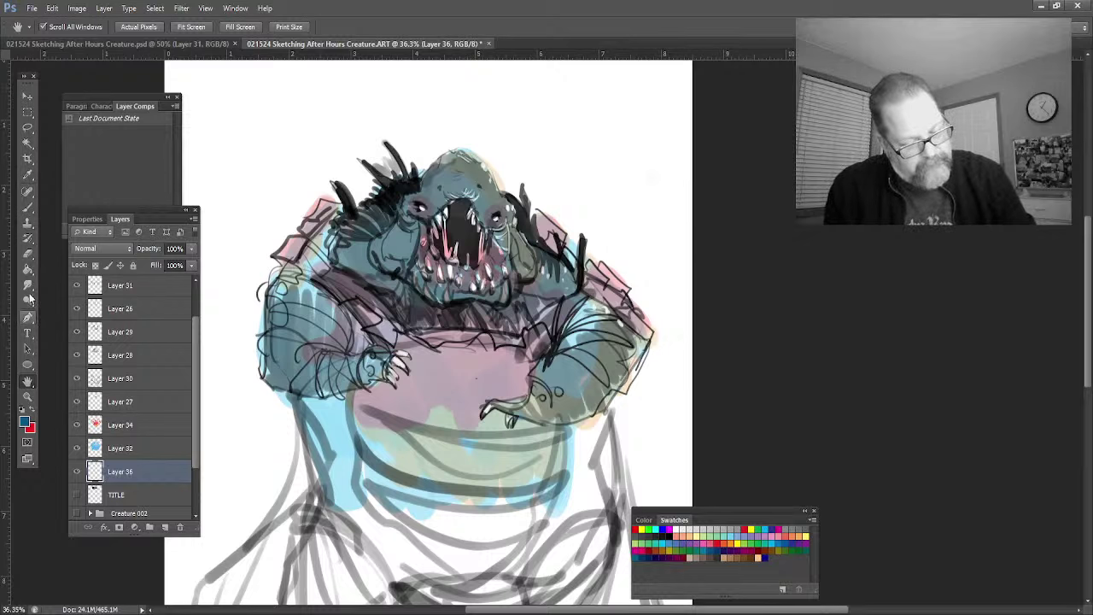
pyautogui.click(28, 268)
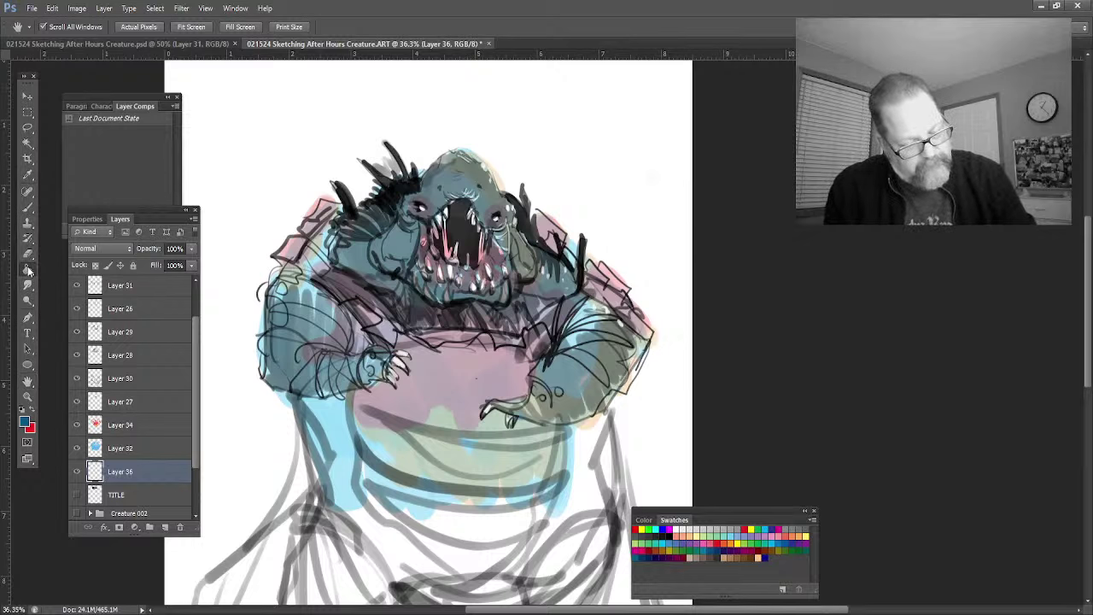
pyautogui.click(229, 222)
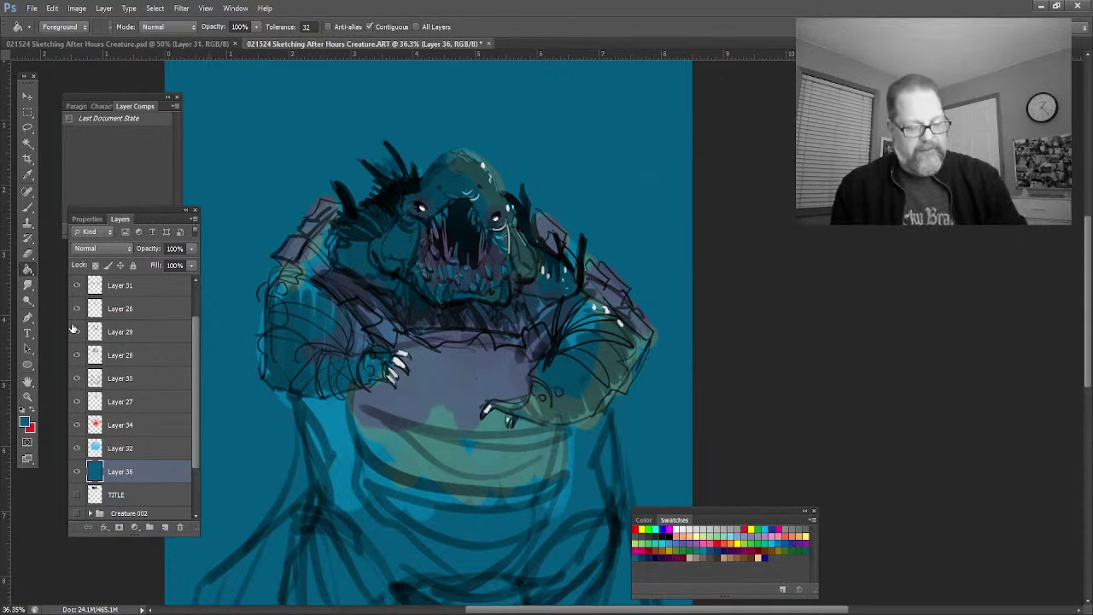
# Step: Lower the teal background layer's opacity to 48%
pyautogui.press('5')
pyautogui.press('3')
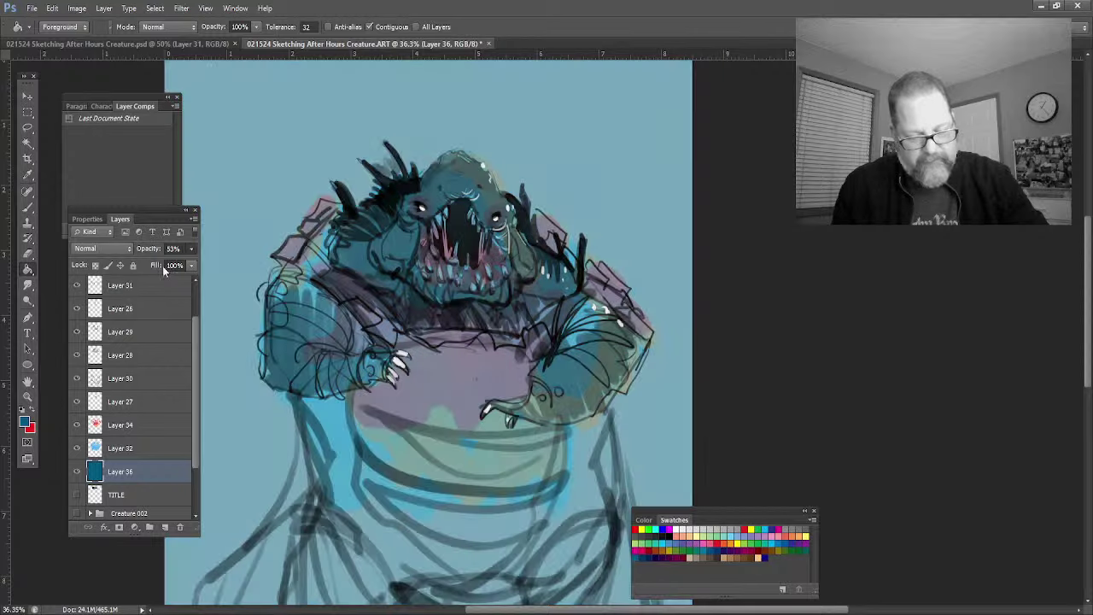
pyautogui.press('2')
pyautogui.press('9')
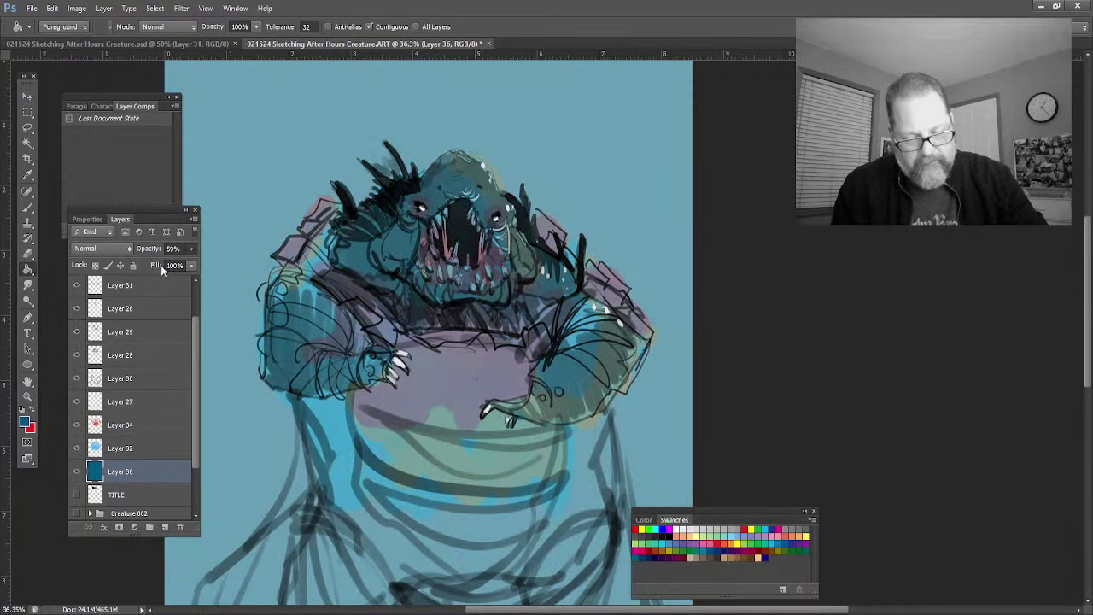
pyautogui.press('5')
pyautogui.press('6')
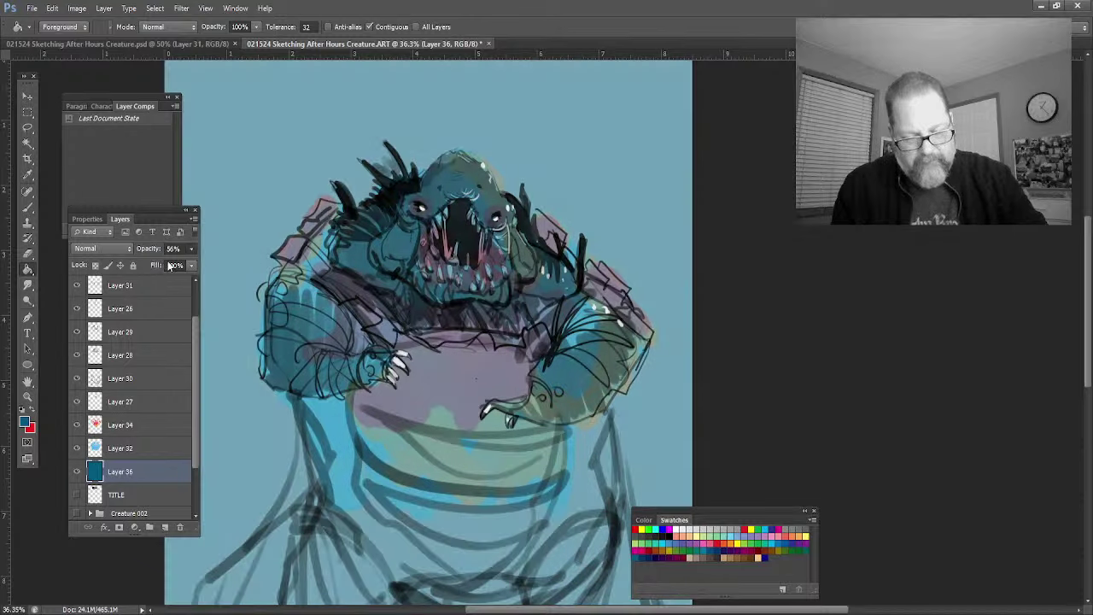
pyautogui.press('4')
pyautogui.press('7')
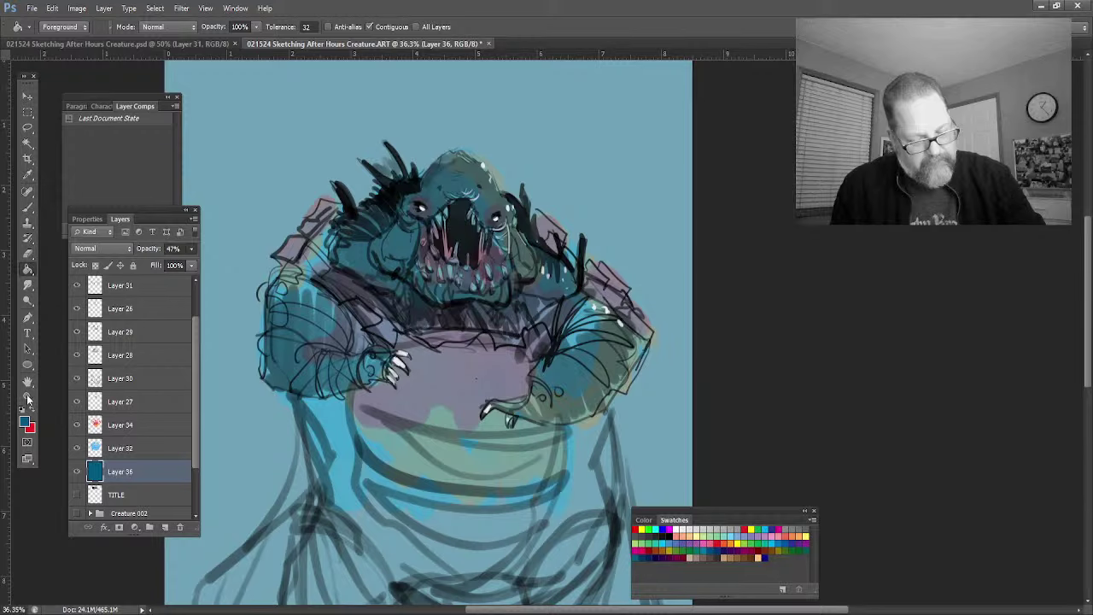
# Step: Examine the monster's head, mouth, shoulders and clawed hand up close against the teal background
pyautogui.click(27, 397)
pyautogui.moveTo(440, 256); pyautogui.dragTo(485, 307)
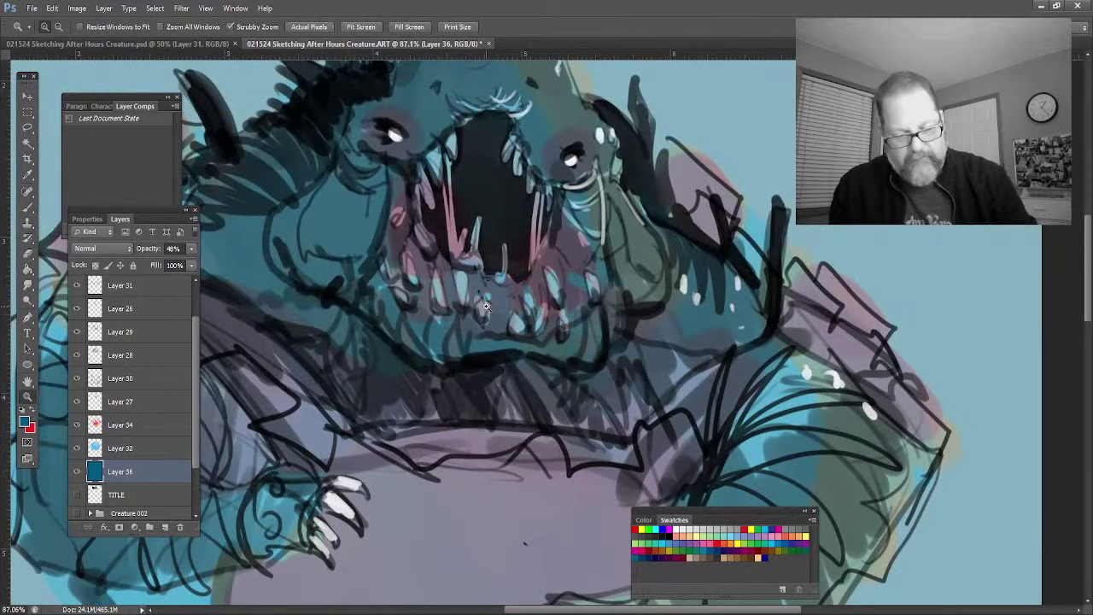
pyautogui.click(28, 381)
pyautogui.moveTo(261, 424); pyautogui.dragTo(292, 464)
pyautogui.press('z')
pyautogui.keyDown('alt'); pyautogui.click(286, 457); pyautogui.keyUp('alt')
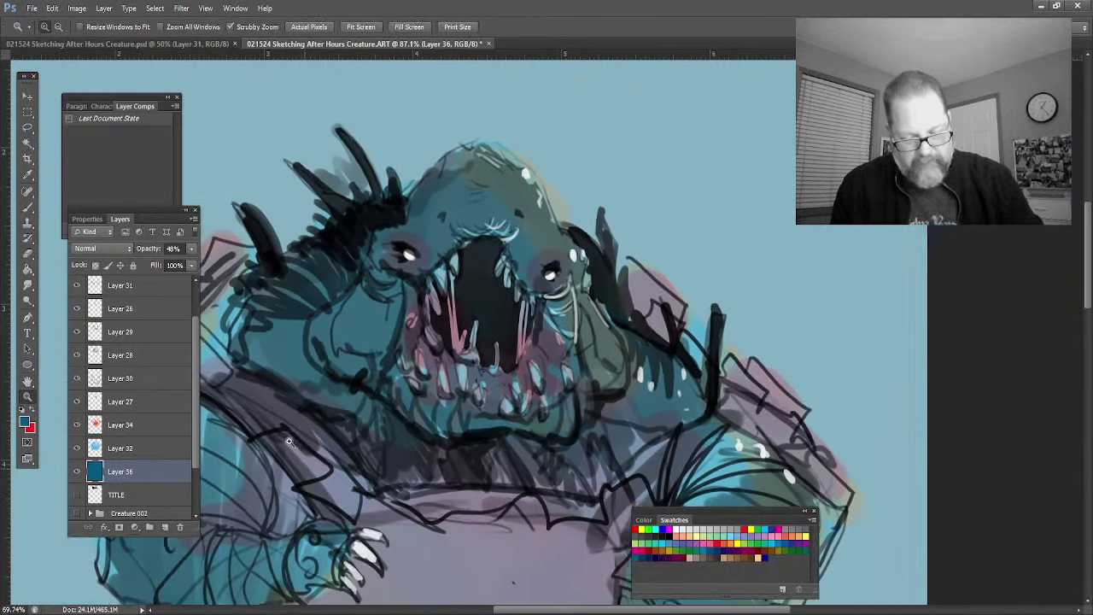
pyautogui.press('h')
pyautogui.moveTo(257, 461); pyautogui.dragTo(261, 403)
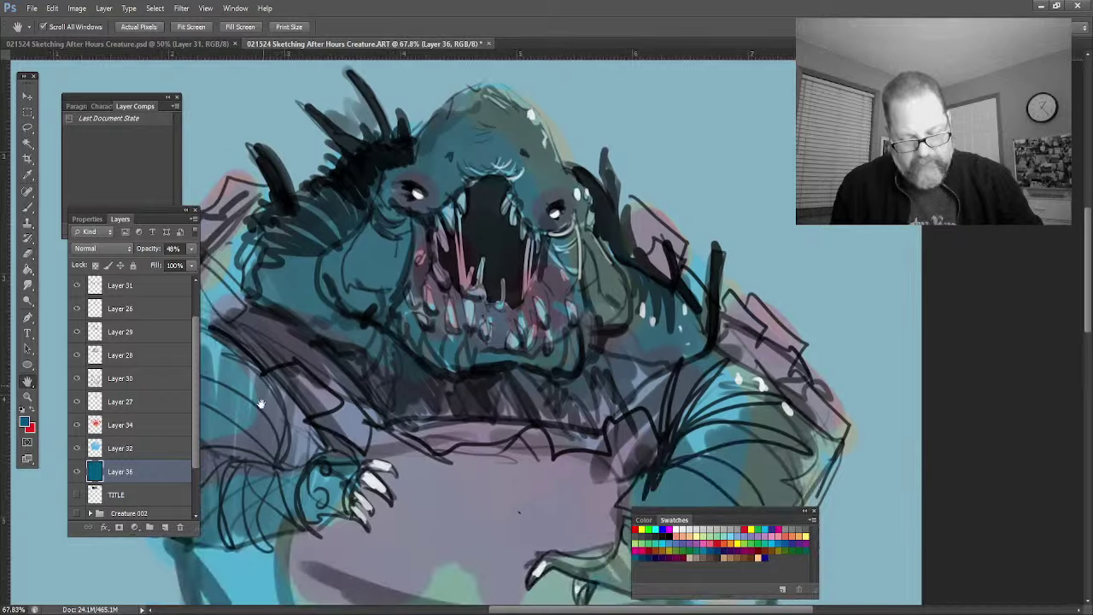
pyautogui.click(28, 397)
pyautogui.moveTo(306, 470); pyautogui.dragTo(312, 473)
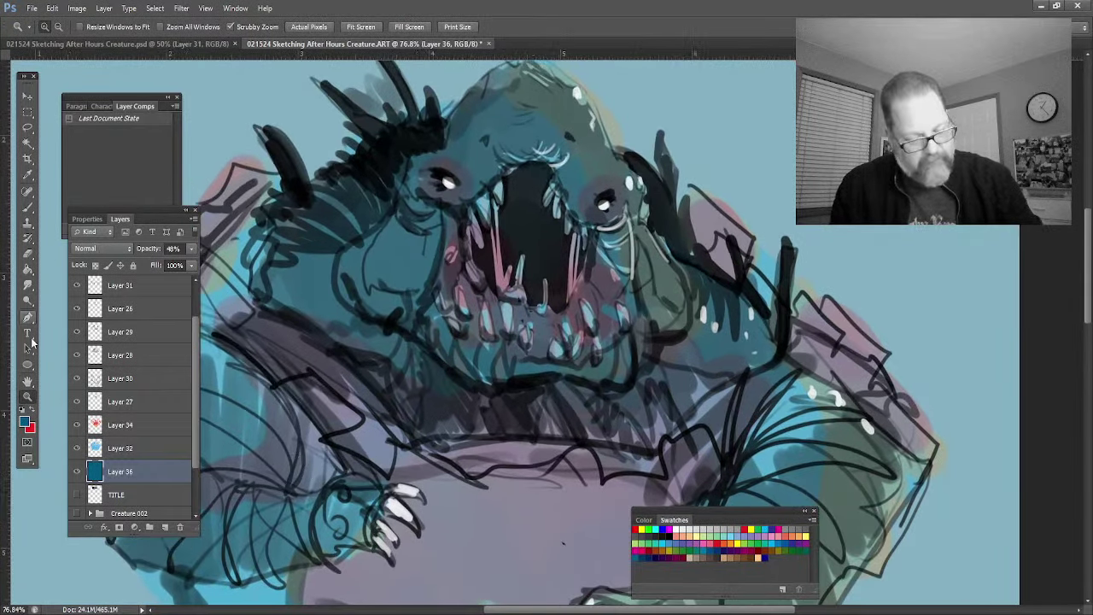
pyautogui.click(28, 382)
pyautogui.moveTo(324, 408); pyautogui.dragTo(329, 429)
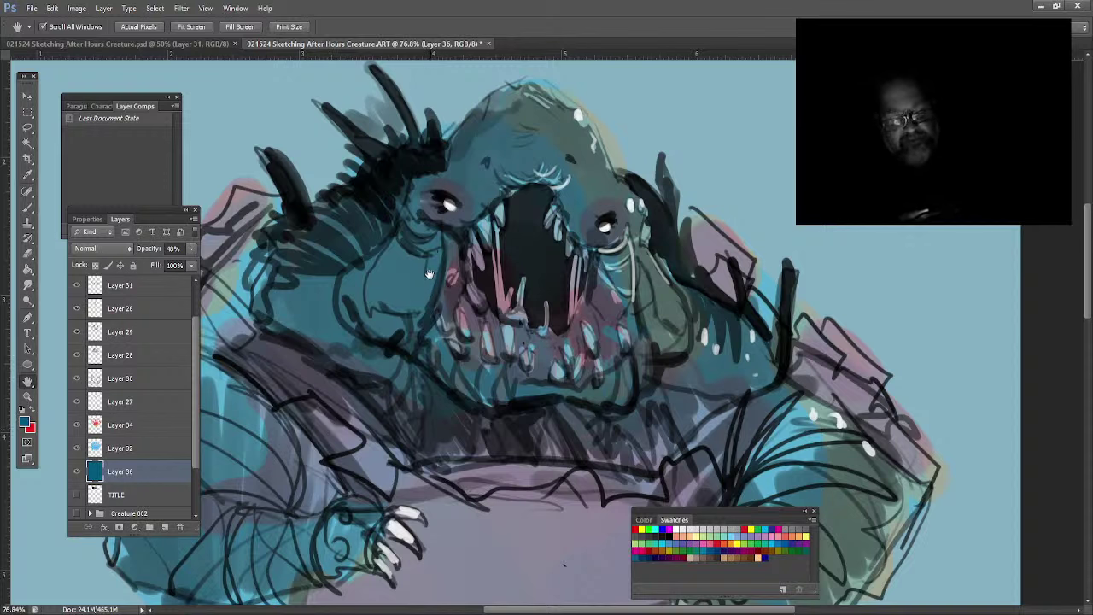
# Step: Add a new empty layer at the very top of the layer stack and set up the Brush tool with red as the foreground color
pyautogui.click(28, 209)
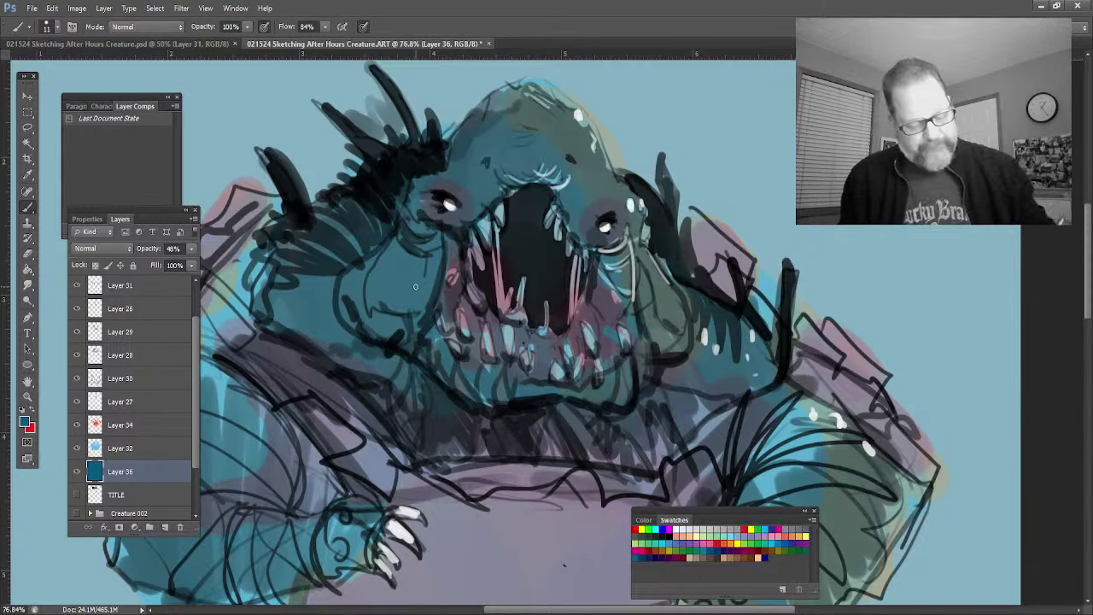
pyautogui.click(28, 396)
pyautogui.moveTo(380, 444); pyautogui.dragTo(370, 499)
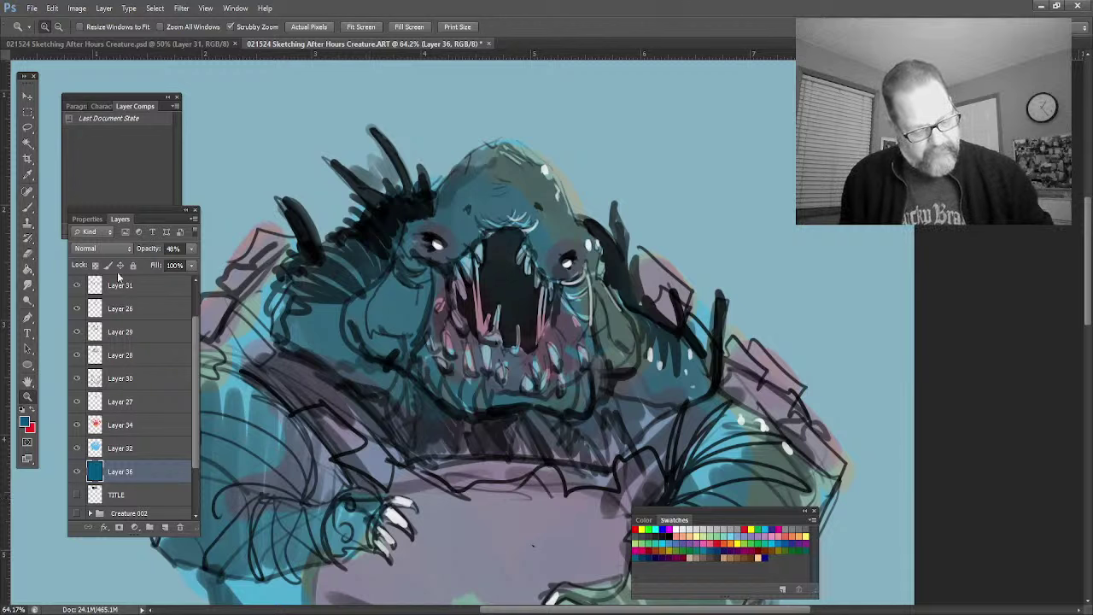
pyautogui.click(192, 281)
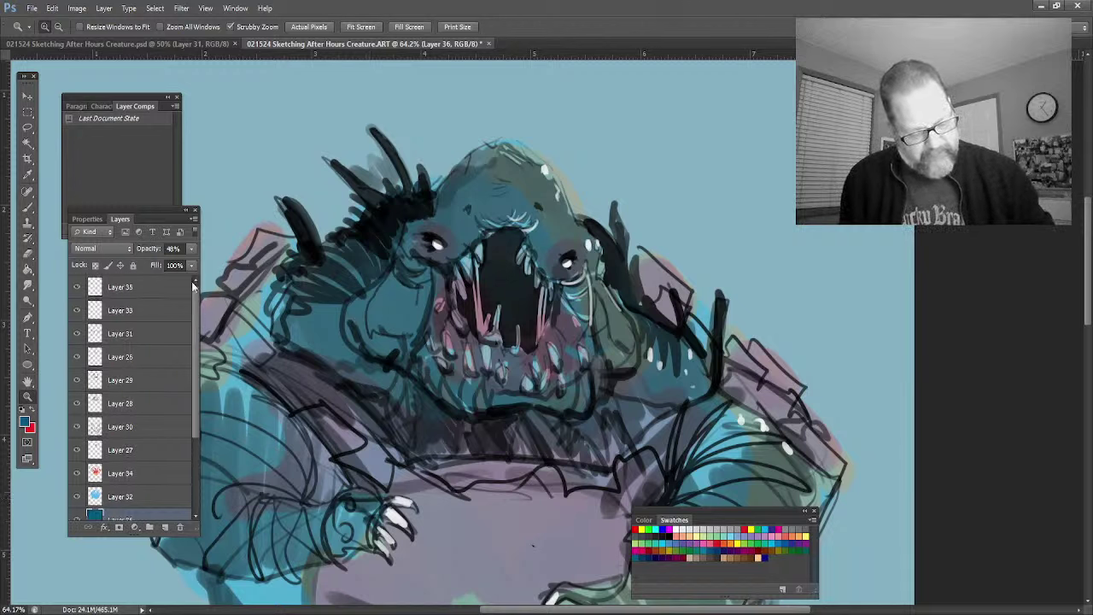
pyautogui.click(136, 279)
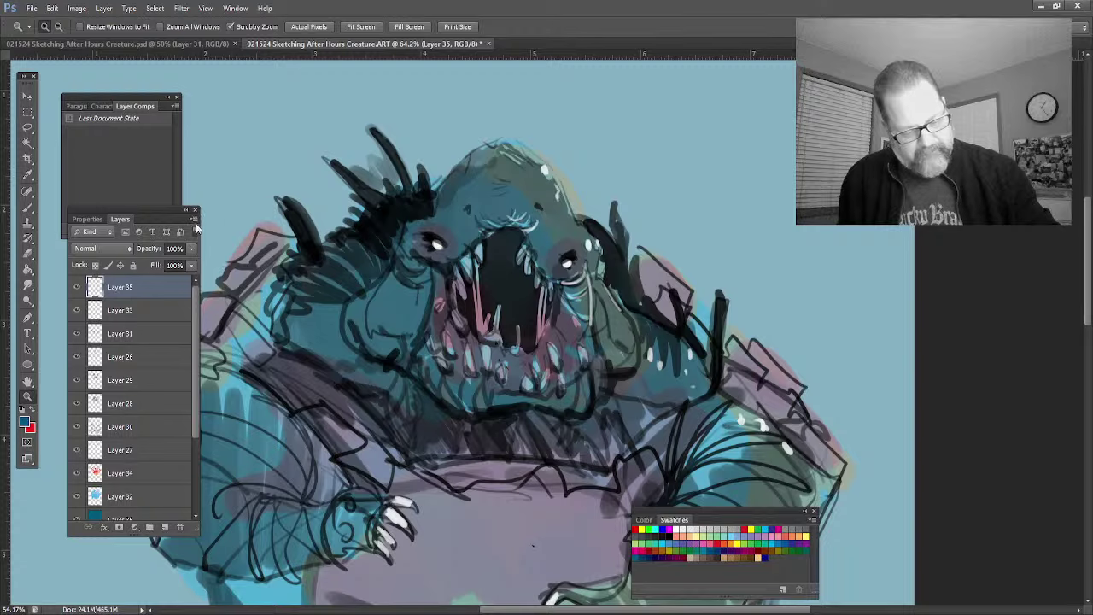
pyautogui.hotkey('ctrl', 'shift', 'alt', 'n')
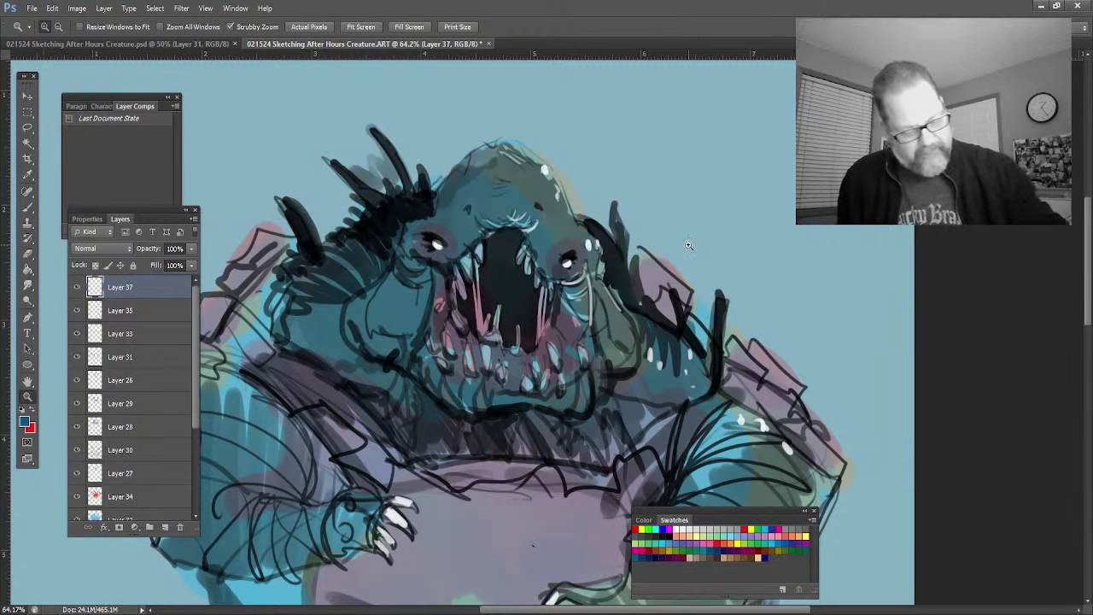
pyautogui.click(35, 415)
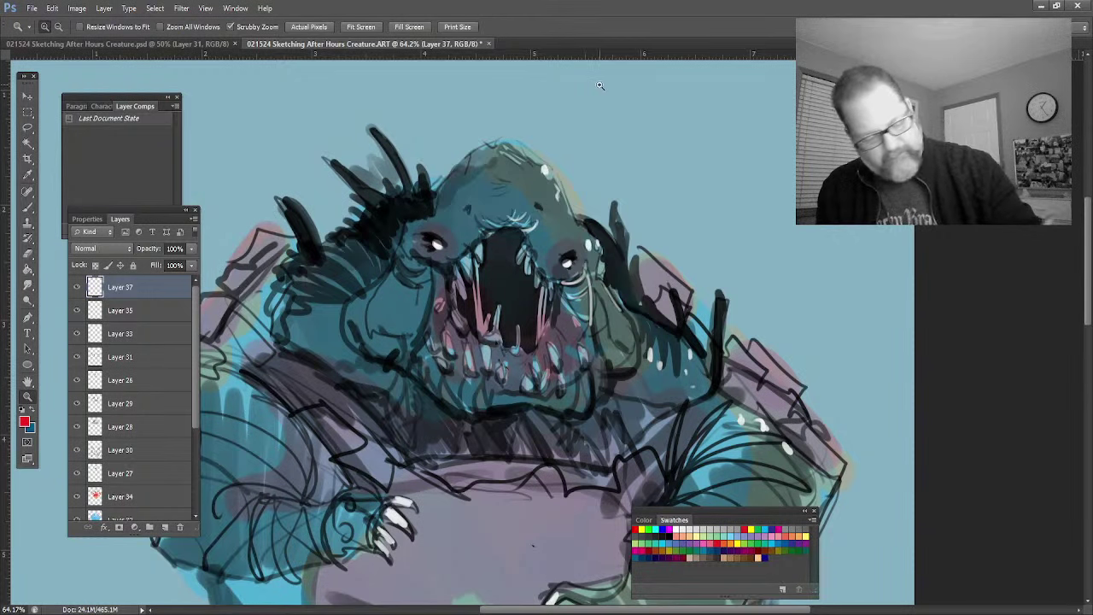
pyautogui.click(27, 208)
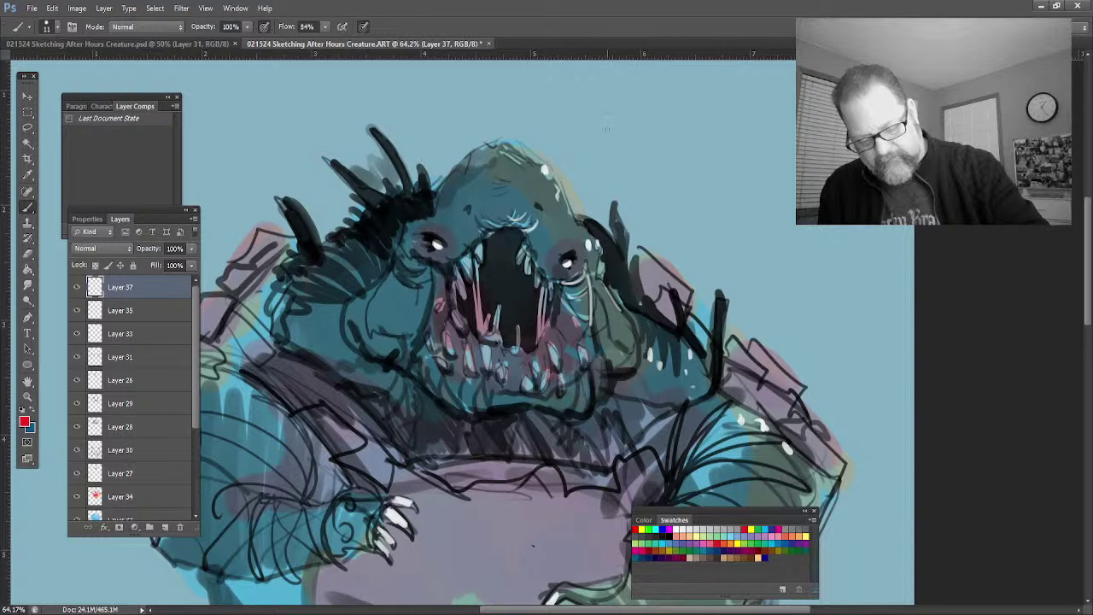
pyautogui.moveTo(607, 111); pyautogui.dragTo(587, 174)
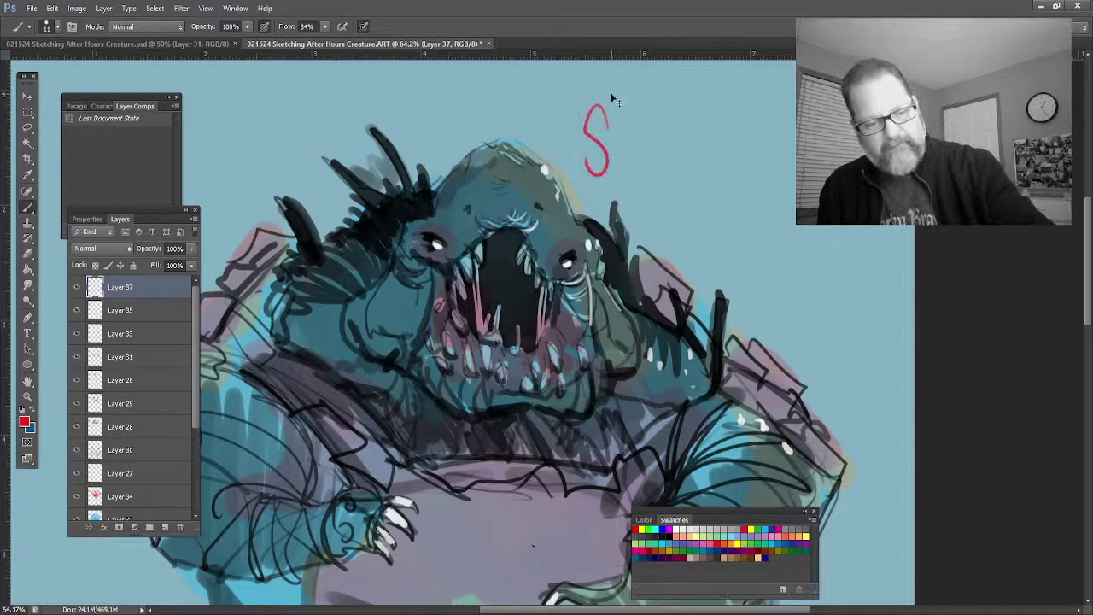
pyautogui.hotkey('ctrl', 'z')
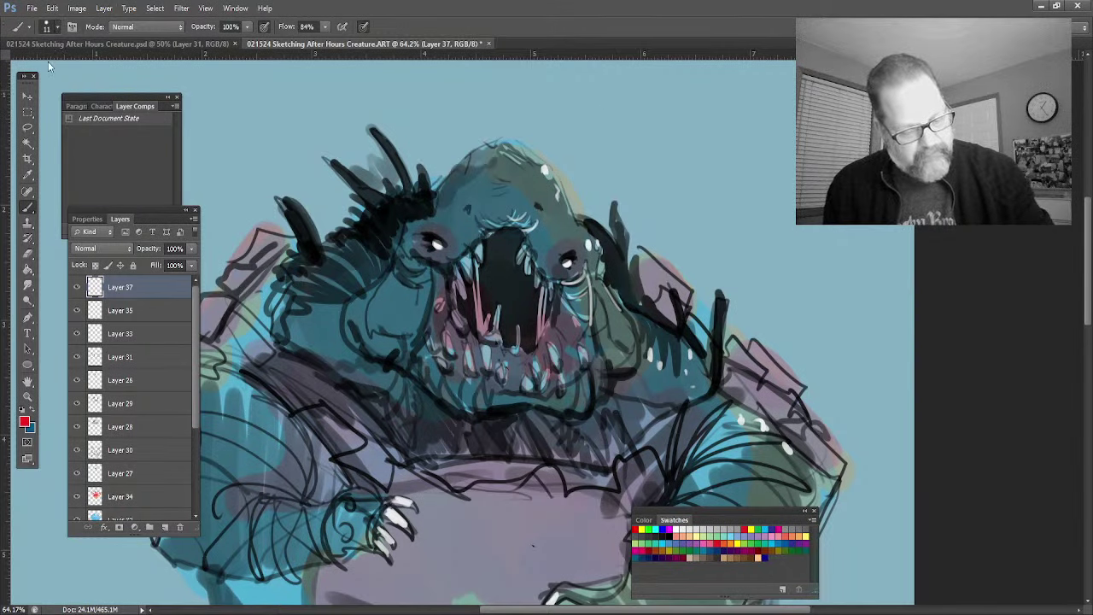
pyautogui.moveTo(581, 113)
pyautogui.mouseDown()
pyautogui.moveTo(581, 139)
pyautogui.moveTo(615, 181)
pyautogui.moveTo(649, 111)
pyautogui.moveTo(611, 85)
pyautogui.moveTo(586, 94)
pyautogui.moveTo(589, 189)
pyautogui.mouseUp()
pyautogui.moveTo(688, 85)
pyautogui.mouseDown()
pyautogui.moveTo(663, 107)
pyautogui.moveTo(669, 222)
pyautogui.moveTo(696, 203)
pyautogui.moveTo(692, 96)
pyautogui.mouseUp()
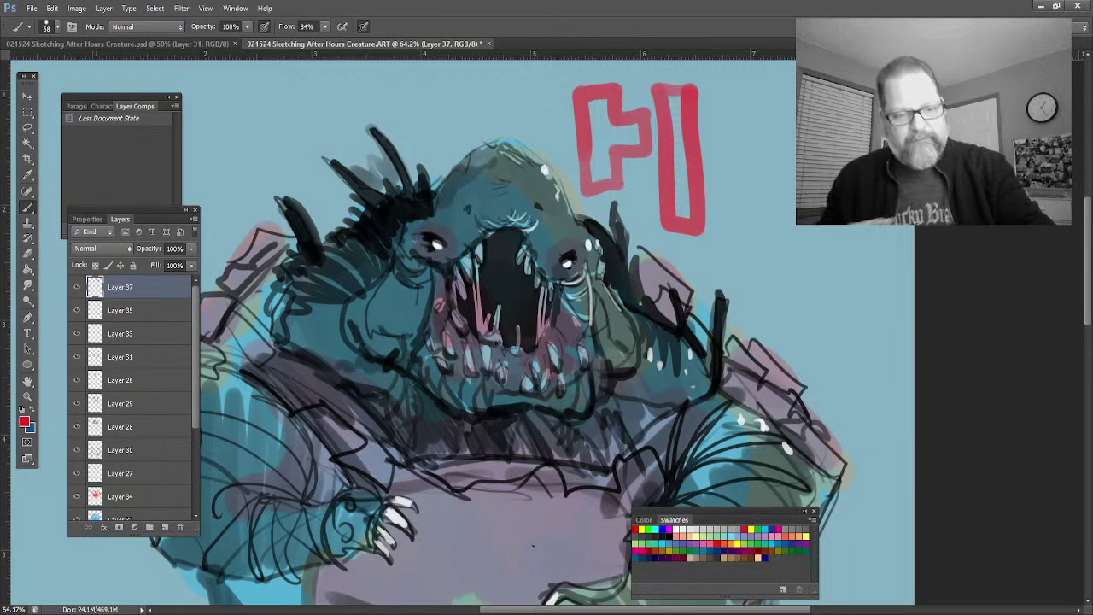
pyautogui.hotkey('ctrl', 'a')
pyautogui.press('Delete')
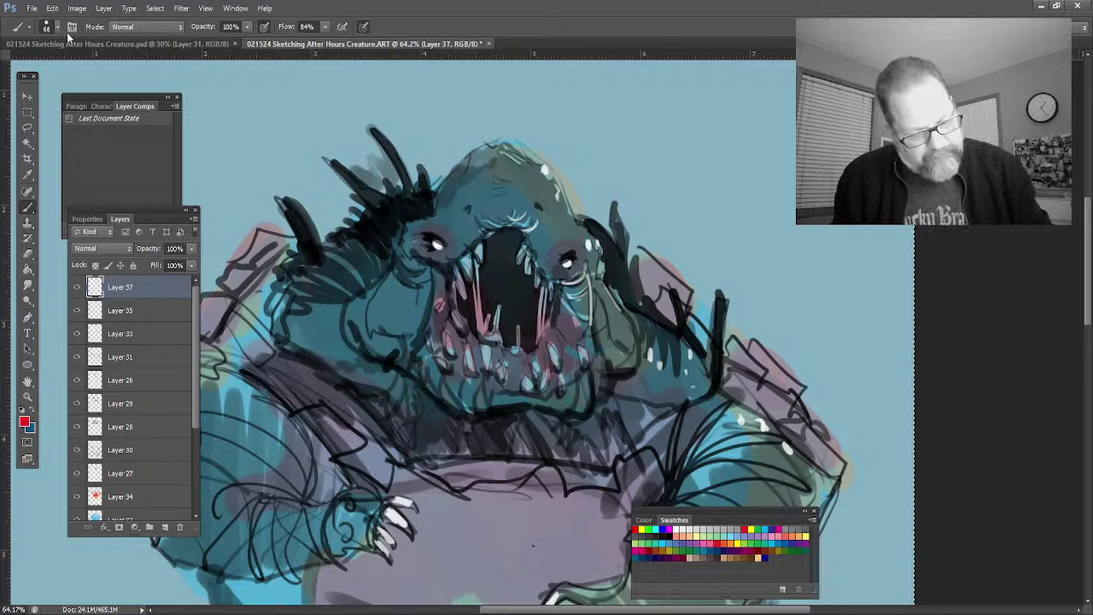
# Step: Hand-letter K, A, I and J as red outlined block letters beside the monster's head with the brush size set to 36
pyautogui.press('[')
pyautogui.press('[')
pyautogui.press('[')
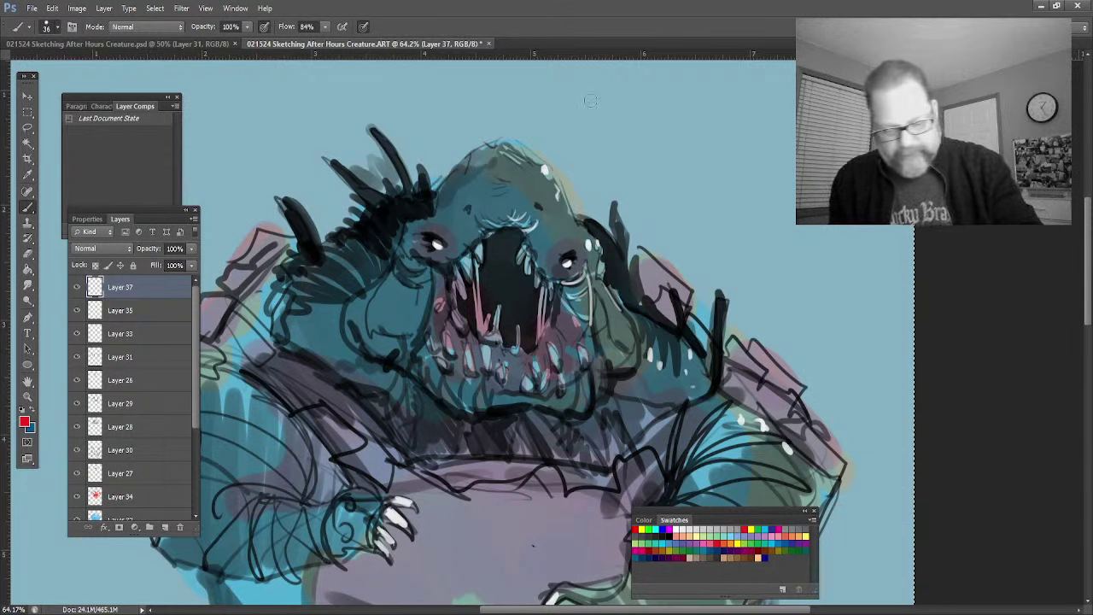
pyautogui.moveTo(602, 95)
pyautogui.mouseDown()
pyautogui.moveTo(563, 101)
pyautogui.moveTo(576, 171)
pyautogui.moveTo(593, 152)
pyautogui.moveTo(600, 105)
pyautogui.moveTo(608, 198)
pyautogui.moveTo(579, 199)
pyautogui.mouseUp()
pyautogui.moveTo(638, 92)
pyautogui.mouseDown()
pyautogui.moveTo(605, 152)
pyautogui.moveTo(660, 184)
pyautogui.moveTo(655, 162)
pyautogui.moveTo(661, 206)
pyautogui.mouseUp()
pyautogui.moveTo(647, 95)
pyautogui.mouseDown()
pyautogui.moveTo(644, 85)
pyautogui.moveTo(645, 127)
pyautogui.moveTo(649, 101)
pyautogui.mouseUp()
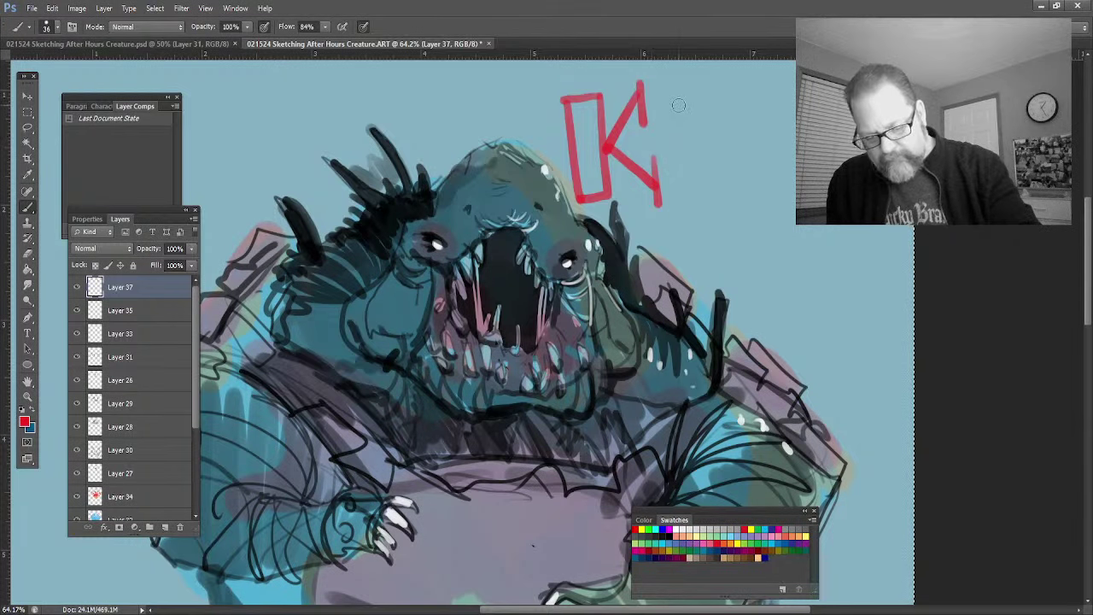
pyautogui.moveTo(666, 96)
pyautogui.mouseDown()
pyautogui.moveTo(701, 89)
pyautogui.moveTo(672, 200)
pyautogui.mouseUp()
pyautogui.moveTo(701, 89)
pyautogui.mouseDown()
pyautogui.moveTo(694, 172)
pyautogui.moveTo(668, 200)
pyautogui.moveTo(708, 105)
pyautogui.moveTo(735, 189)
pyautogui.moveTo(682, 182)
pyautogui.mouseUp()
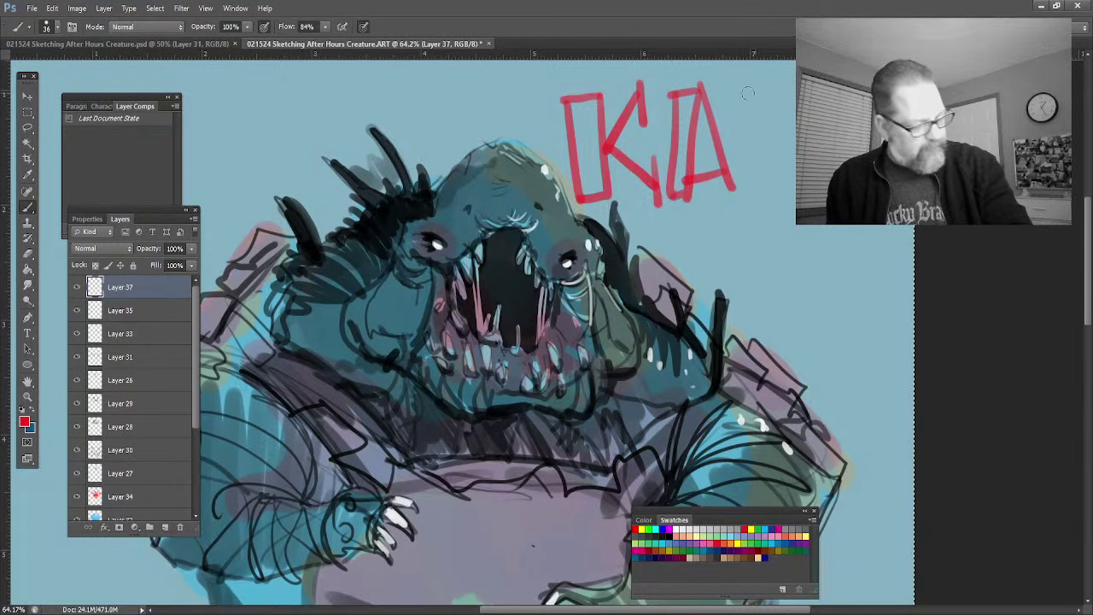
pyautogui.moveTo(731, 94)
pyautogui.mouseDown()
pyautogui.moveTo(765, 85)
pyautogui.moveTo(747, 182)
pyautogui.mouseUp()
pyautogui.moveTo(767, 84); pyautogui.dragTo(755, 182)
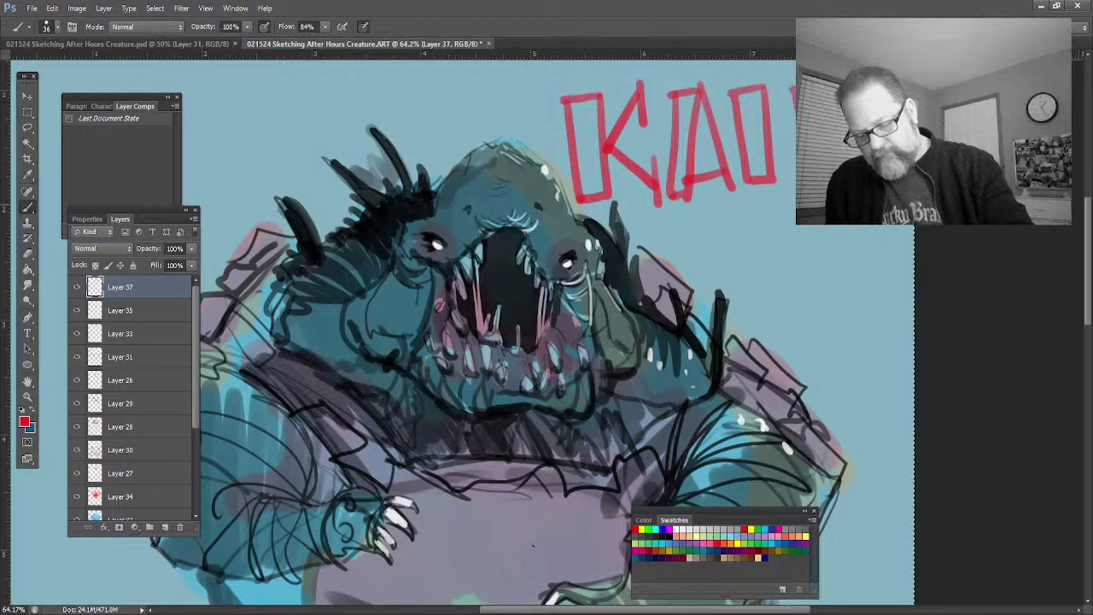
pyautogui.moveTo(746, 194)
pyautogui.mouseDown()
pyautogui.moveTo(768, 238)
pyautogui.moveTo(816, 225)
pyautogui.mouseUp()
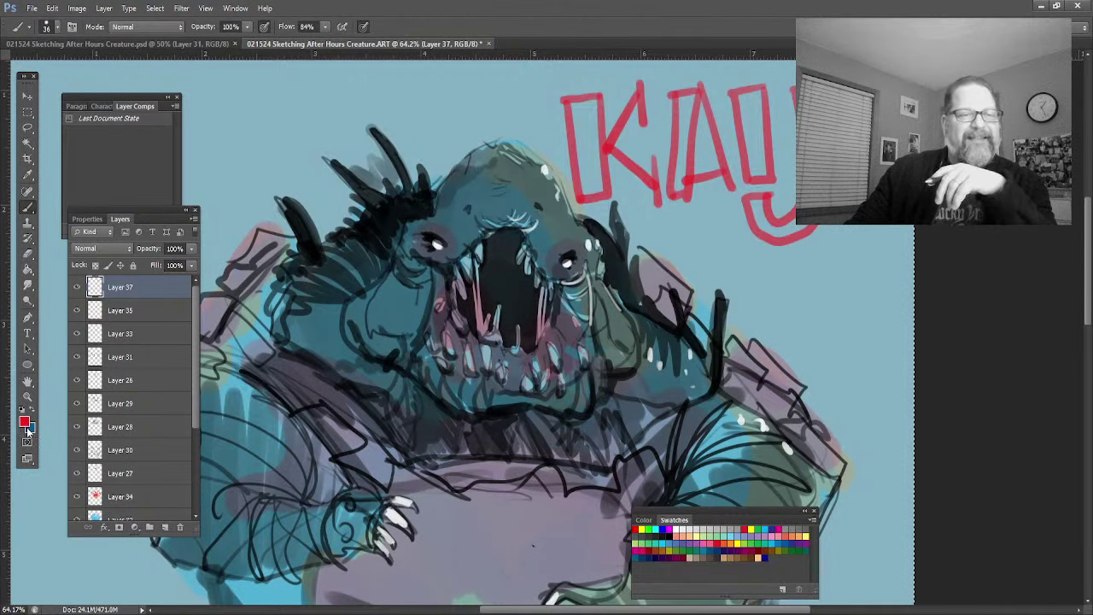
# Step: Hide the red lettering layer and group all layers from it down to the teal background layer as "Creature 03"
pyautogui.click(77, 288)
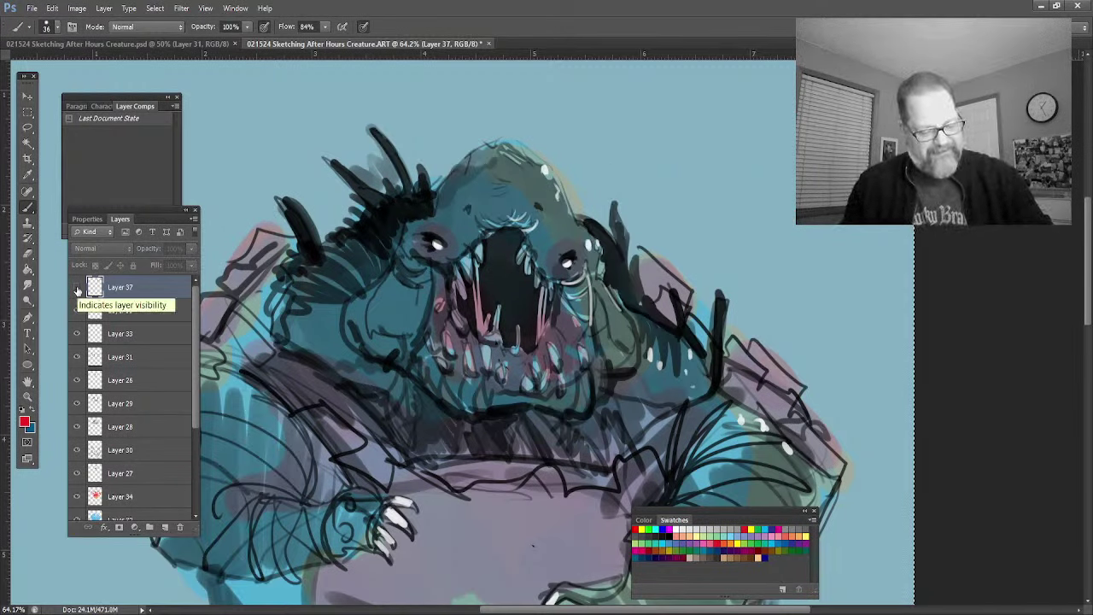
pyautogui.click(28, 398)
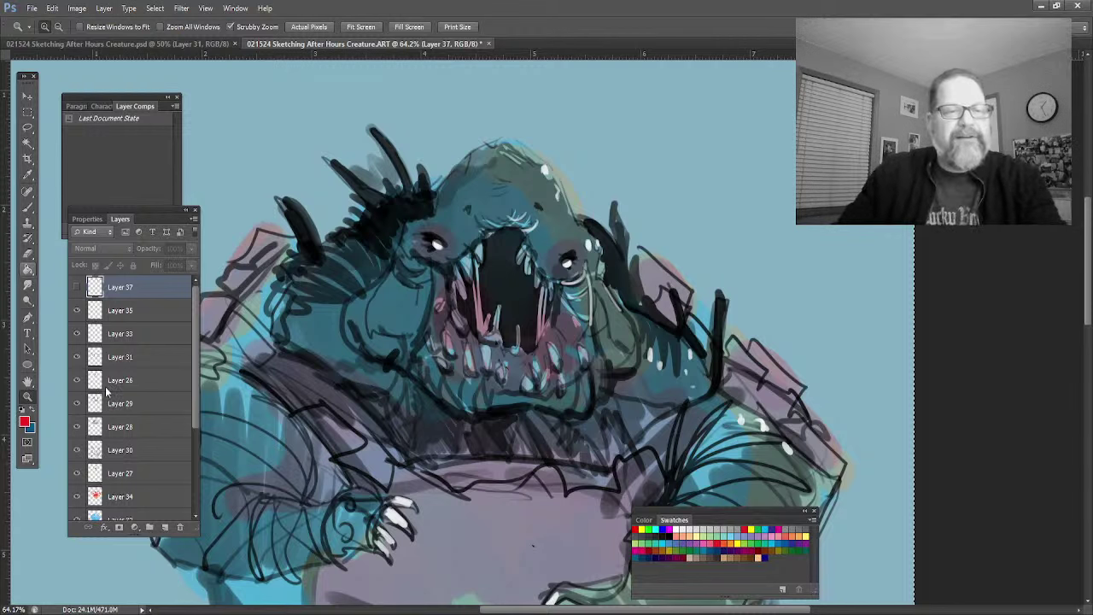
pyautogui.scroll(-2, 109, 389)
pyautogui.click(131, 450)
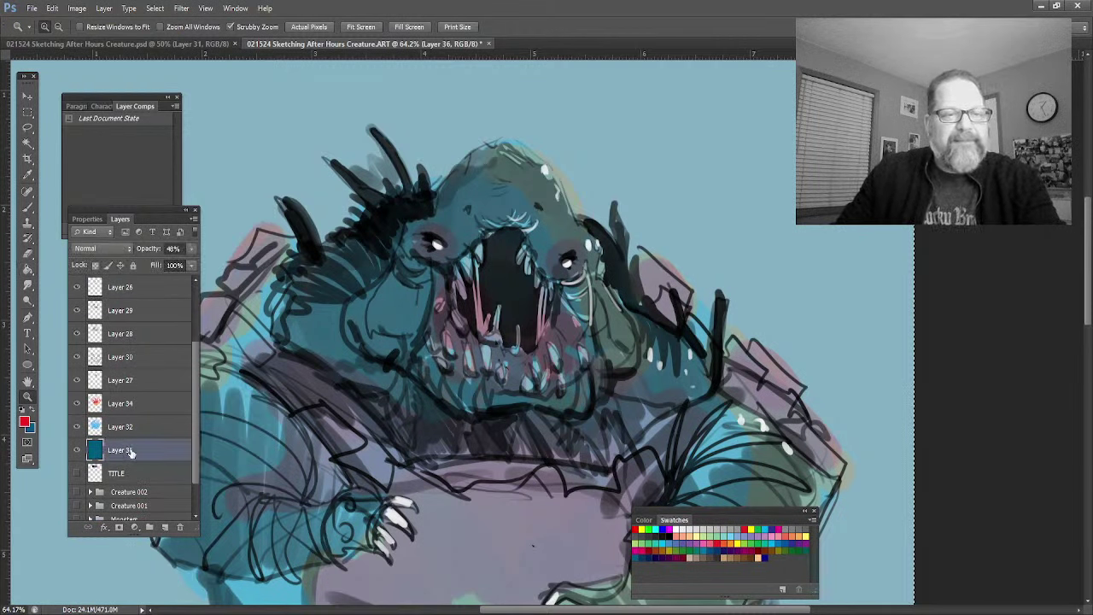
pyautogui.scroll(2, 134, 449)
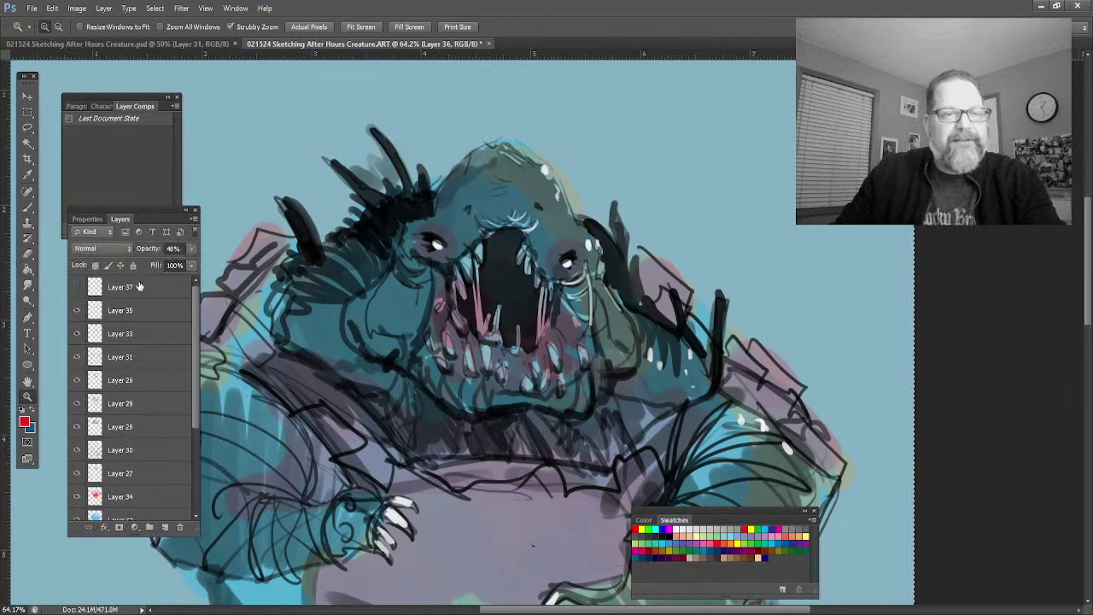
pyautogui.scroll(1, 140, 287)
pyautogui.keyDown('shift'); pyautogui.click(139, 287); pyautogui.keyUp('shift')
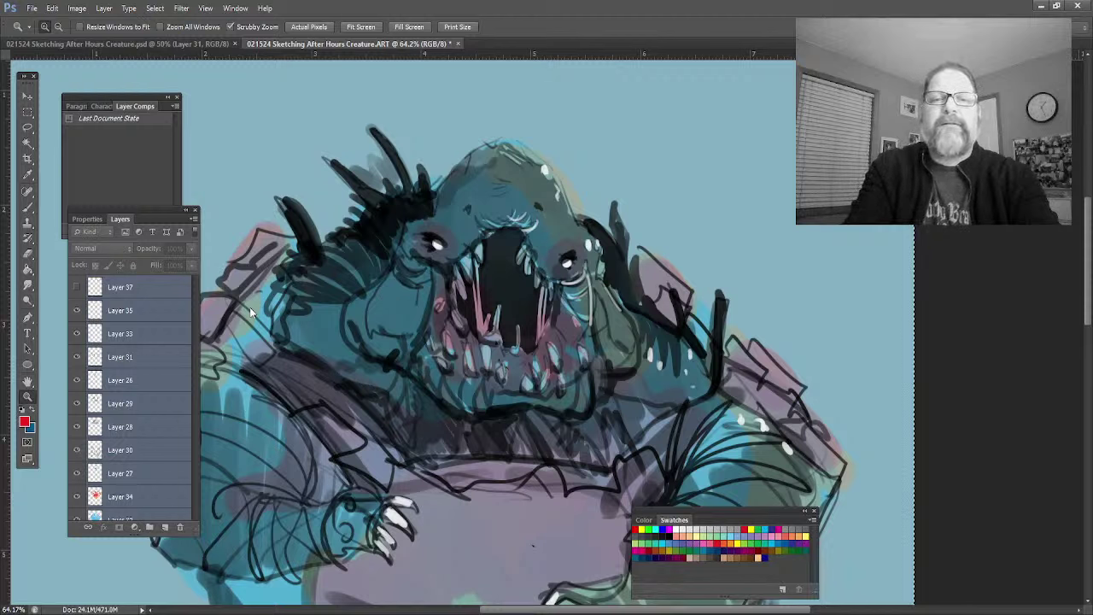
pyautogui.hotkey('ctrl', 'g')
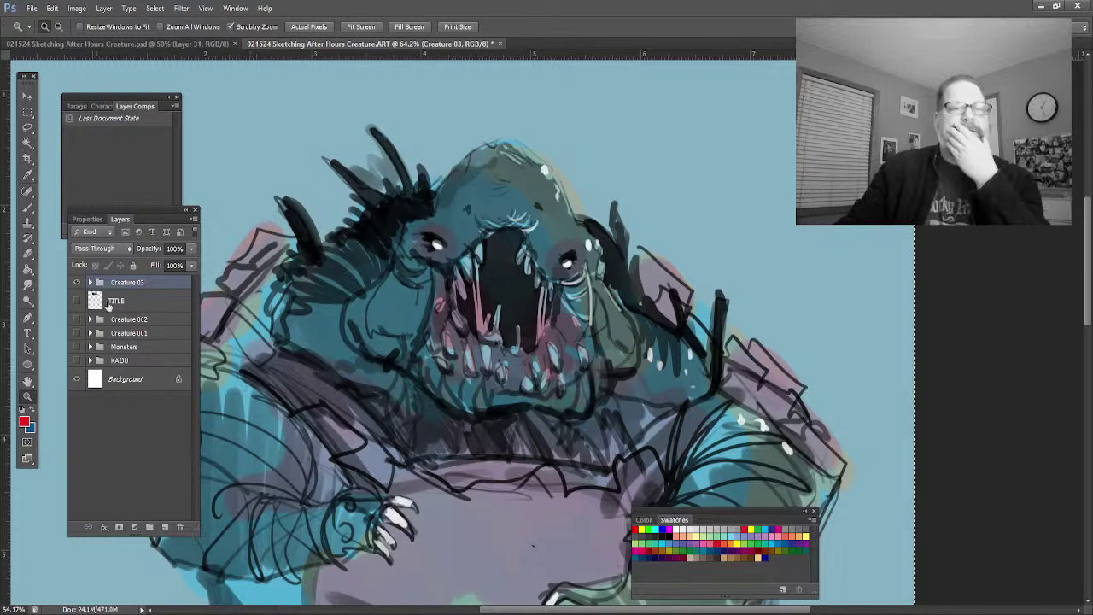
# Step: Hide the Creature 03 group and add a new empty layer directly above the TITLE layer
pyautogui.click(76, 283)
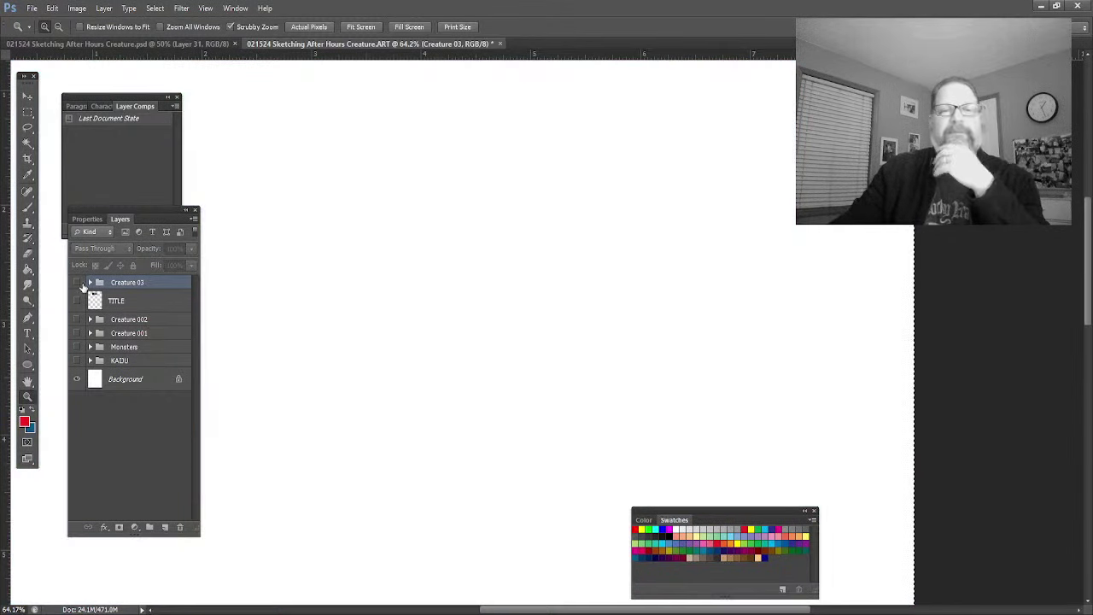
pyautogui.click(150, 302)
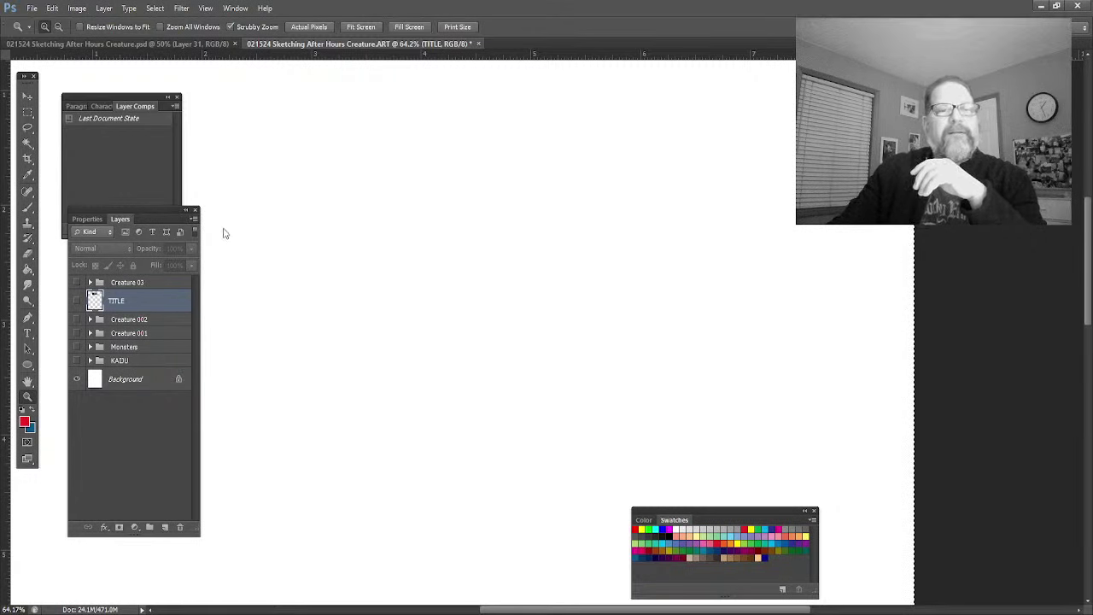
pyautogui.hotkey('ctrl', 'shift', 'alt', 'n')
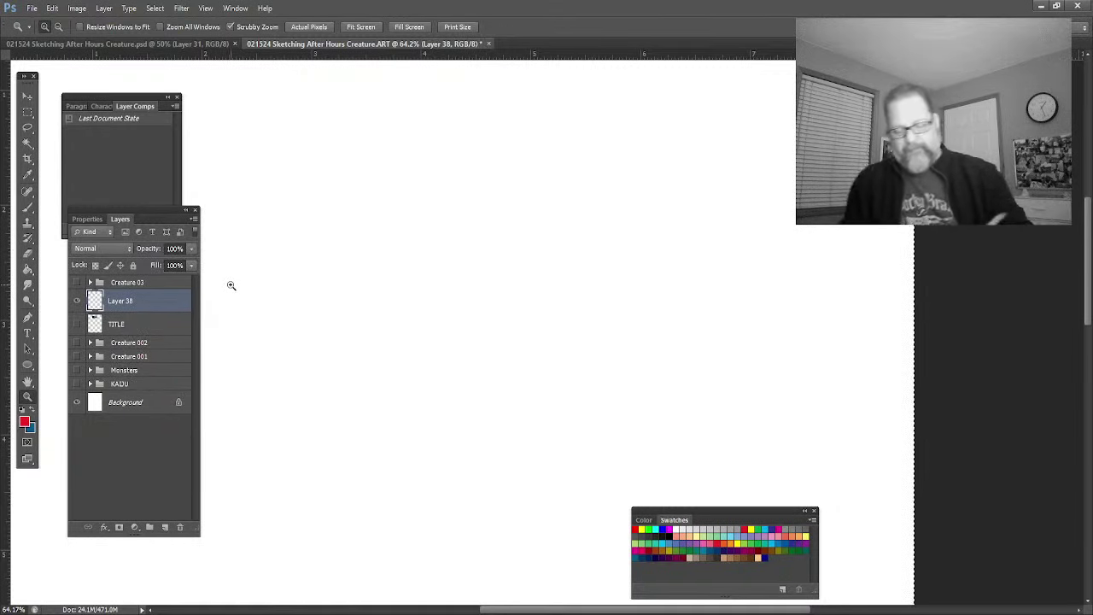
# Step: Sketch a new creature's head, neck and upper back contour in light blue with the 36-size brush, and shift the sketch up and left
pyautogui.click(767, 531)
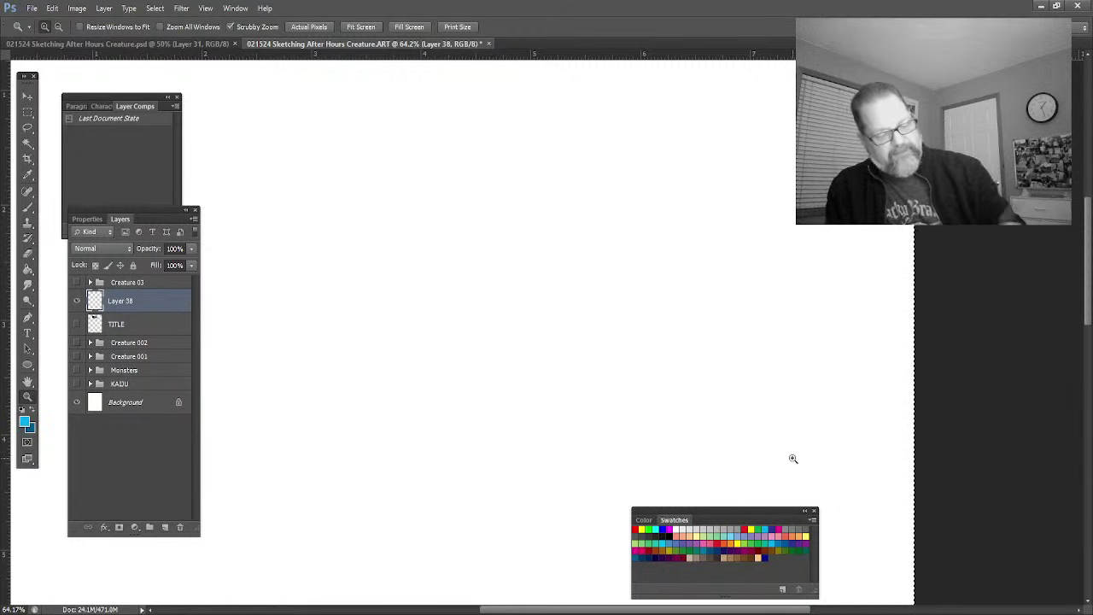
pyautogui.click(27, 208)
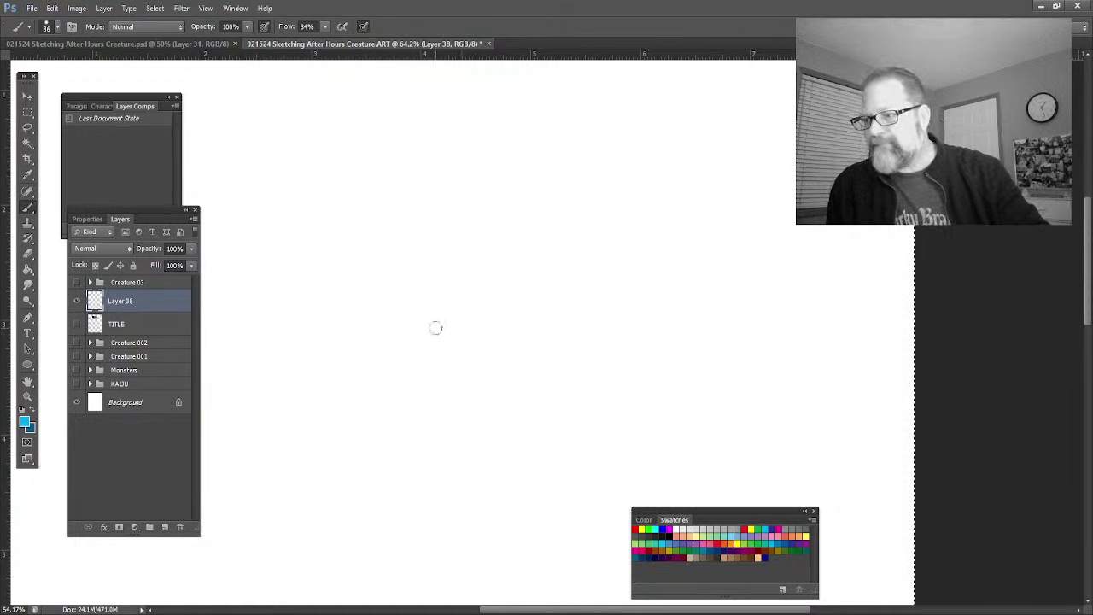
pyautogui.moveTo(443, 328)
pyautogui.mouseDown()
pyautogui.moveTo(366, 346)
pyautogui.moveTo(336, 337)
pyautogui.moveTo(290, 293)
pyautogui.moveTo(299, 269)
pyautogui.moveTo(325, 269)
pyautogui.moveTo(317, 266)
pyautogui.moveTo(351, 243)
pyautogui.moveTo(457, 217)
pyautogui.moveTo(590, 277)
pyautogui.moveTo(634, 383)
pyautogui.moveTo(692, 429)
pyautogui.moveTo(870, 462)
pyautogui.mouseUp()
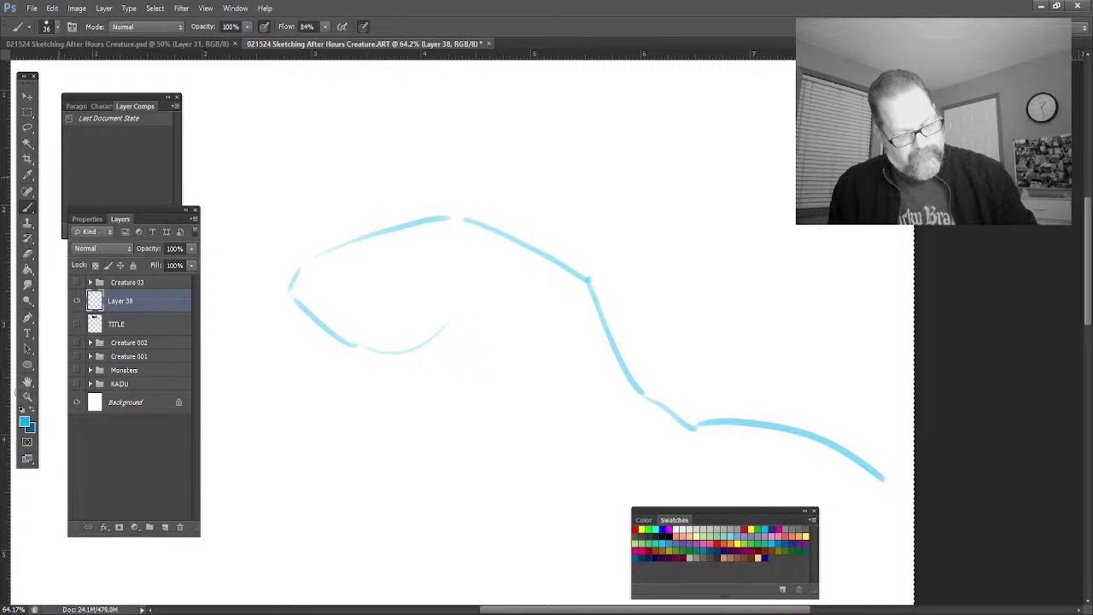
pyautogui.click(28, 382)
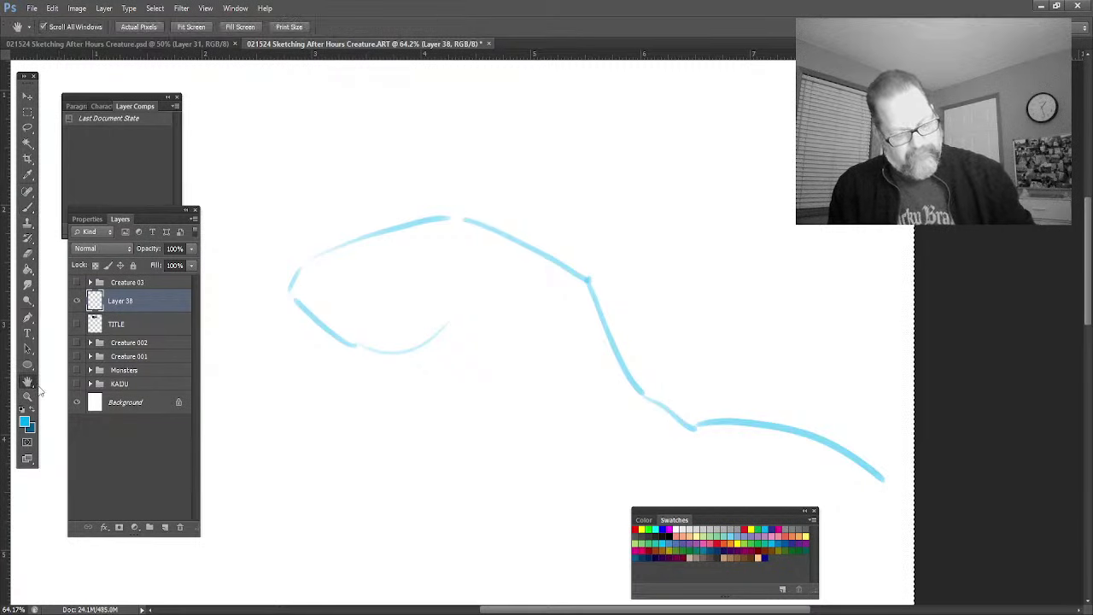
pyautogui.moveTo(345, 432)
pyautogui.mouseDown()
pyautogui.moveTo(415, 450)
pyautogui.moveTo(536, 439)
pyautogui.mouseUp()
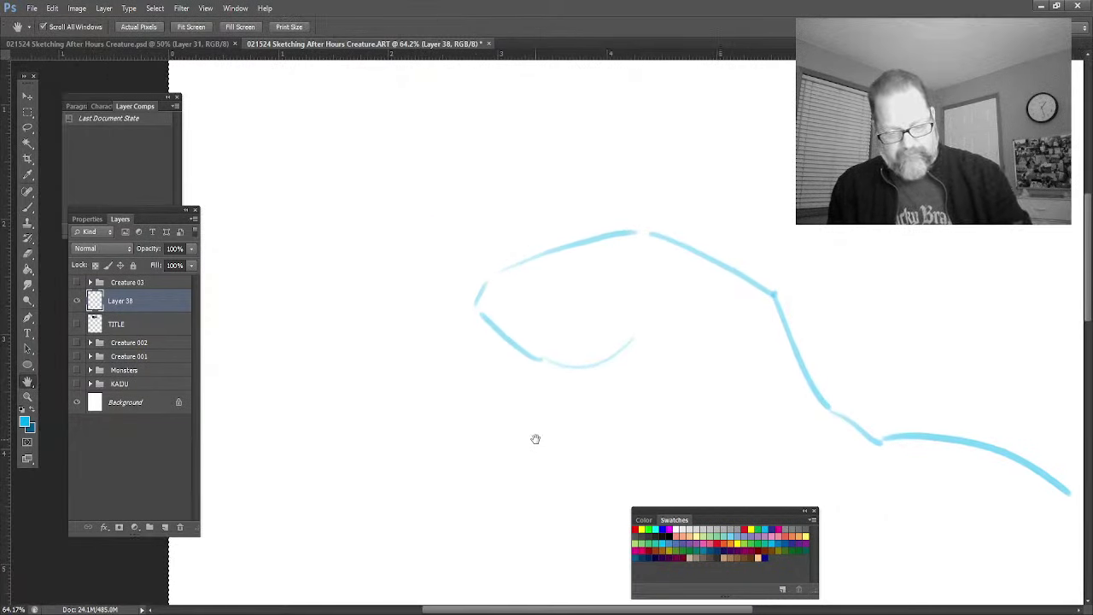
pyautogui.click(27, 96)
pyautogui.moveTo(571, 347)
pyautogui.mouseDown()
pyautogui.moveTo(459, 321)
pyautogui.moveTo(445, 308)
pyautogui.mouseUp()
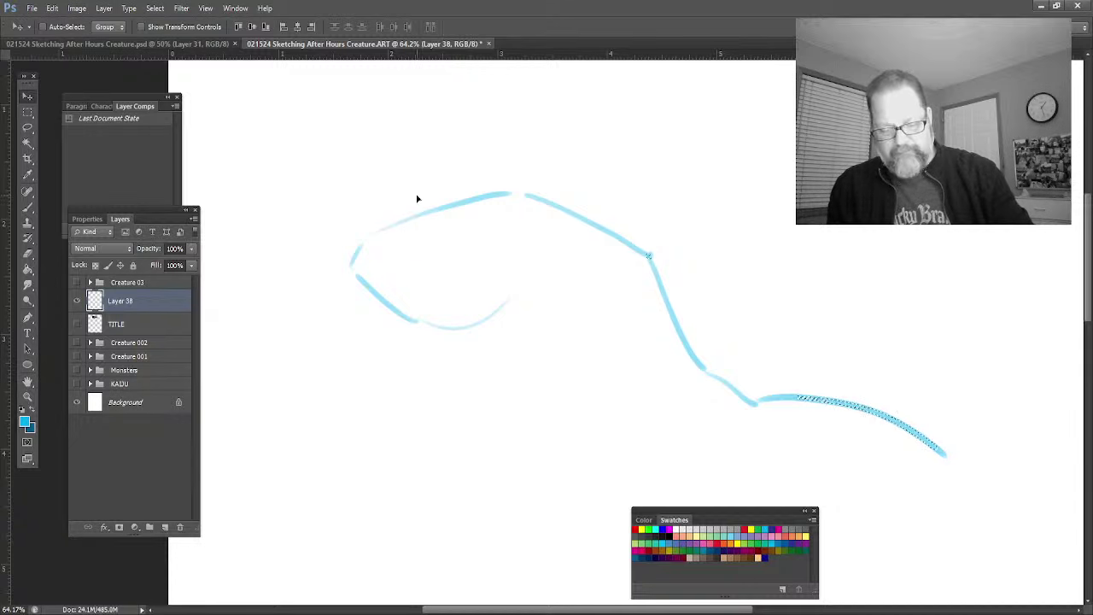
# Step: Clear the selection and sketch overlapping arched contours behind the creature's neck, plus the throat and chest line running down from its jaw
pyautogui.click(28, 208)
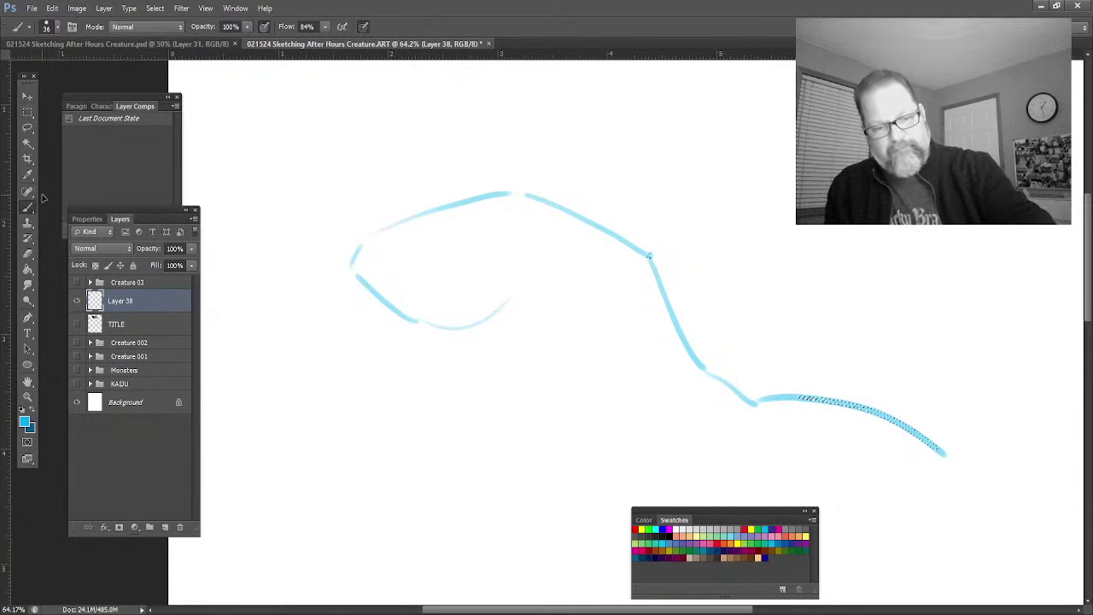
pyautogui.hotkey('ctrl', 'd')
pyautogui.moveTo(965, 364)
pyautogui.mouseDown()
pyautogui.moveTo(850, 338)
pyautogui.moveTo(736, 367)
pyautogui.mouseUp()
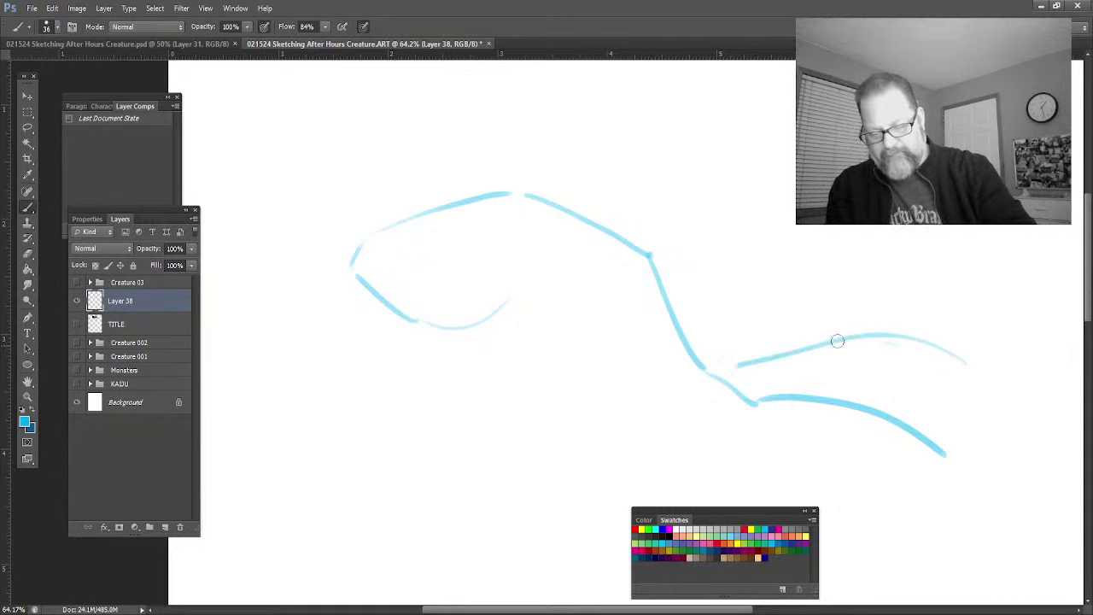
pyautogui.moveTo(885, 335); pyautogui.dragTo(713, 385)
pyautogui.moveTo(816, 349)
pyautogui.mouseDown()
pyautogui.moveTo(715, 390)
pyautogui.moveTo(935, 401)
pyautogui.moveTo(947, 423)
pyautogui.mouseUp()
pyautogui.moveTo(927, 331)
pyautogui.mouseDown()
pyautogui.moveTo(990, 390)
pyautogui.moveTo(1028, 476)
pyautogui.mouseUp()
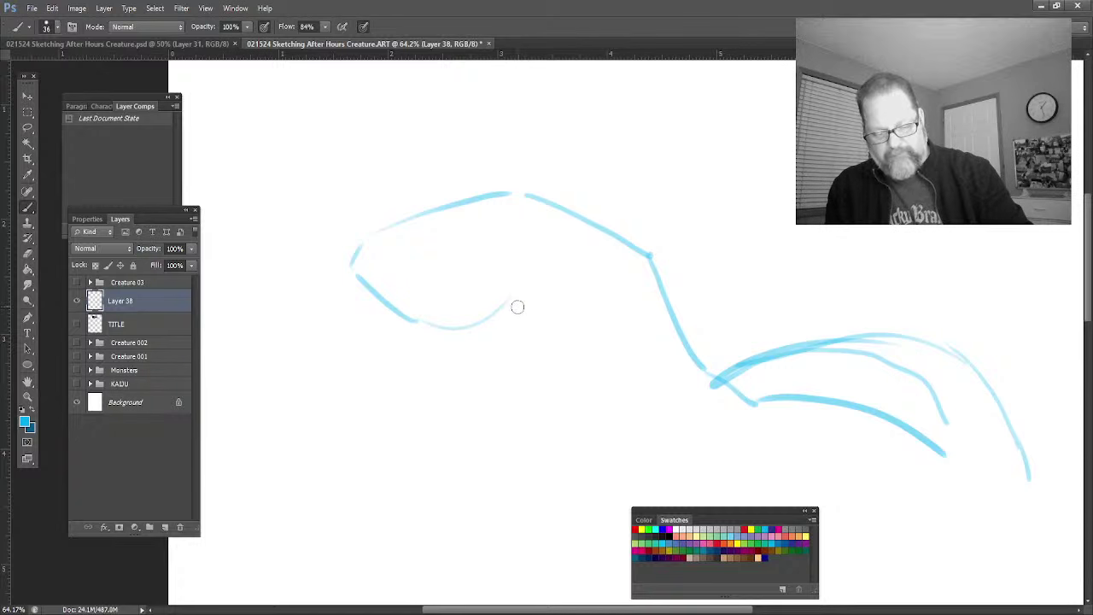
pyautogui.moveTo(507, 301)
pyautogui.mouseDown()
pyautogui.moveTo(535, 379)
pyautogui.moveTo(556, 395)
pyautogui.moveTo(632, 516)
pyautogui.mouseUp()
pyautogui.moveTo(601, 483); pyautogui.dragTo(623, 504)
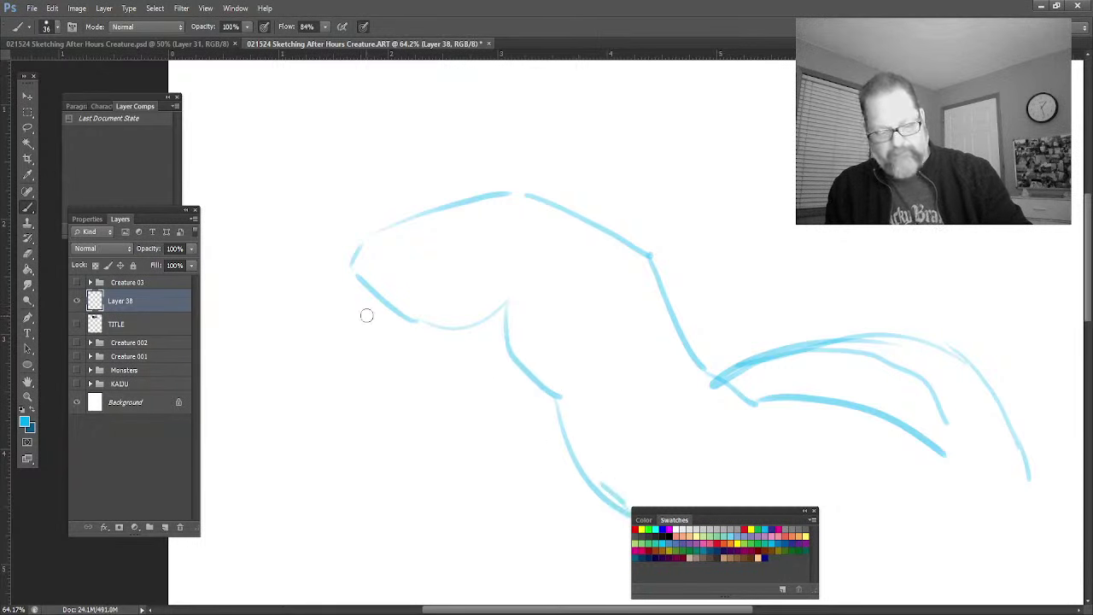
# Step: Sketch the creature's front chest contour, its far front leg with a webbed foot, and the eyes and nostrils on the face
pyautogui.moveTo(359, 295)
pyautogui.mouseDown()
pyautogui.moveTo(424, 431)
pyautogui.moveTo(544, 544)
pyautogui.mouseUp()
pyautogui.moveTo(452, 476)
pyautogui.mouseDown()
pyautogui.moveTo(426, 533)
pyautogui.moveTo(387, 566)
pyautogui.mouseUp()
pyautogui.moveTo(510, 553)
pyautogui.mouseDown()
pyautogui.moveTo(429, 548)
pyautogui.moveTo(425, 583)
pyautogui.moveTo(392, 562)
pyautogui.moveTo(349, 587)
pyautogui.moveTo(451, 602)
pyautogui.moveTo(413, 541)
pyautogui.moveTo(450, 583)
pyautogui.moveTo(497, 580)
pyautogui.mouseUp()
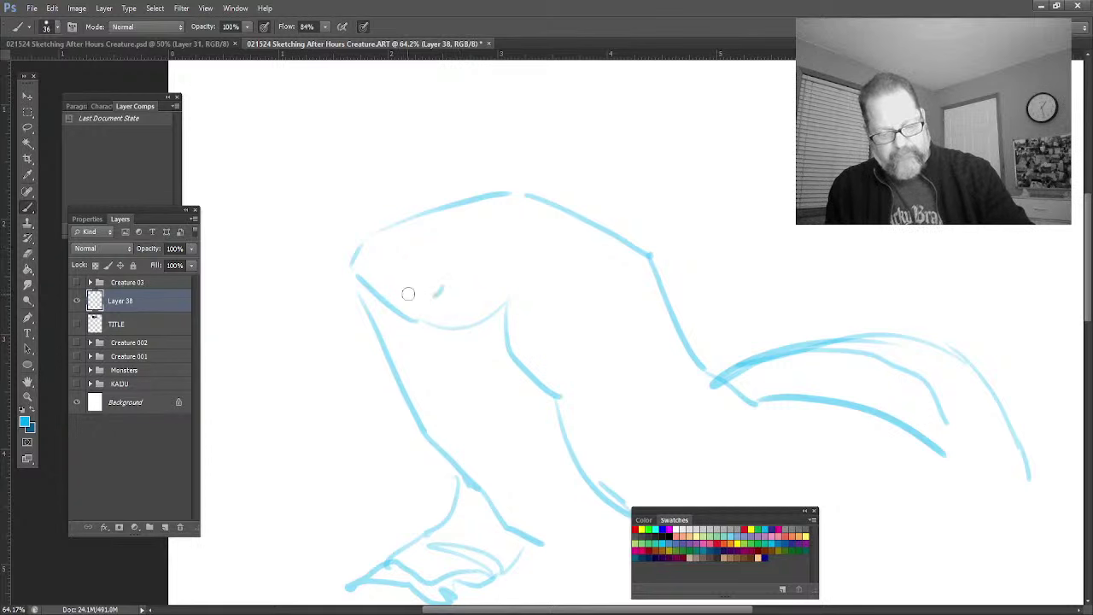
pyautogui.moveTo(487, 271)
pyautogui.mouseDown()
pyautogui.moveTo(509, 250)
pyautogui.moveTo(528, 253)
pyautogui.moveTo(501, 283)
pyautogui.mouseUp()
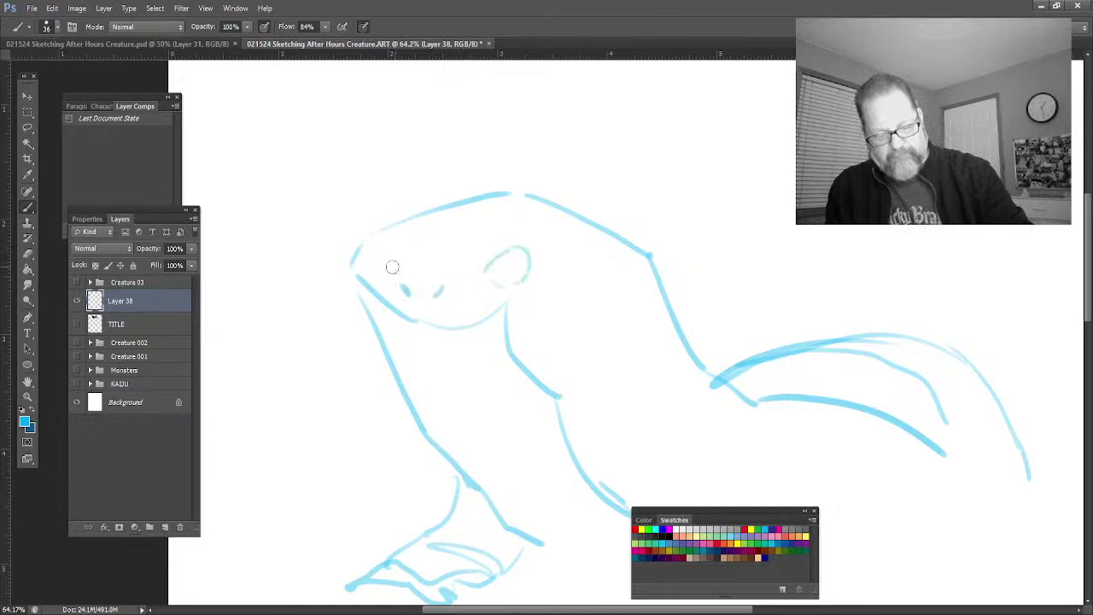
pyautogui.moveTo(392, 267)
pyautogui.mouseDown()
pyautogui.moveTo(375, 244)
pyautogui.moveTo(379, 274)
pyautogui.moveTo(370, 292)
pyautogui.moveTo(359, 282)
pyautogui.moveTo(383, 310)
pyautogui.moveTo(378, 321)
pyautogui.moveTo(376, 295)
pyautogui.mouseUp()
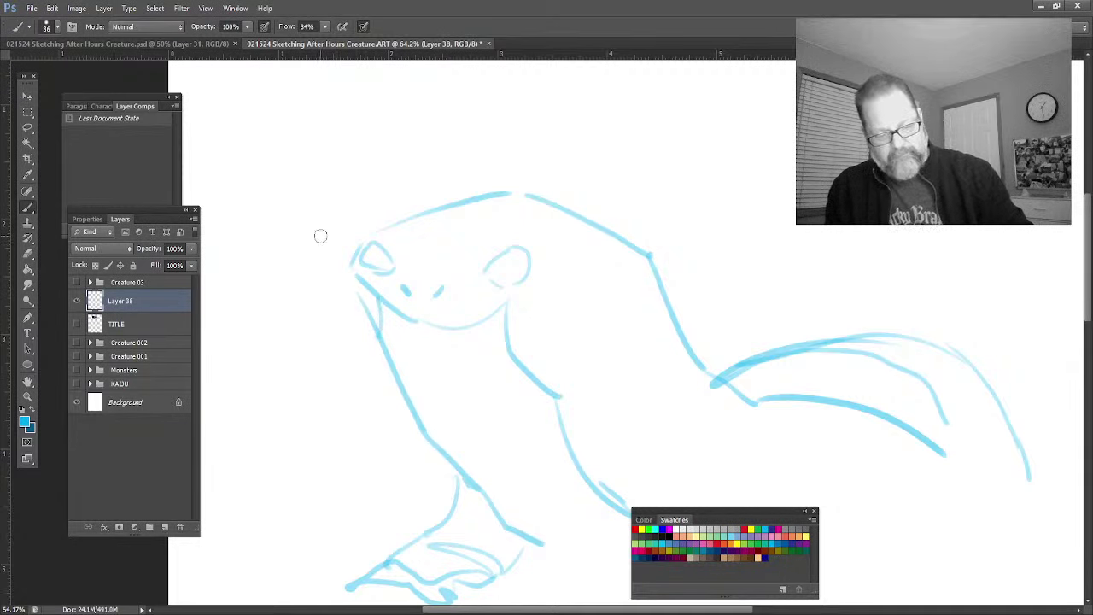
# Step: Sketch the near front leg with a clawed foot, from the end of the throat line down
pyautogui.click(27, 381)
pyautogui.moveTo(435, 482); pyautogui.dragTo(350, 388)
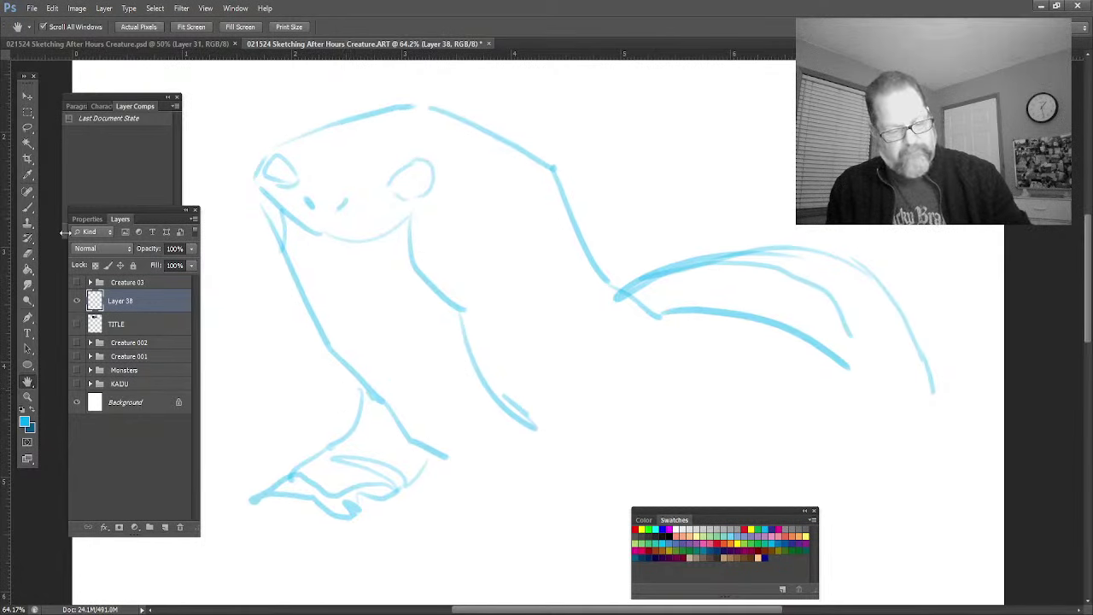
pyautogui.click(27, 207)
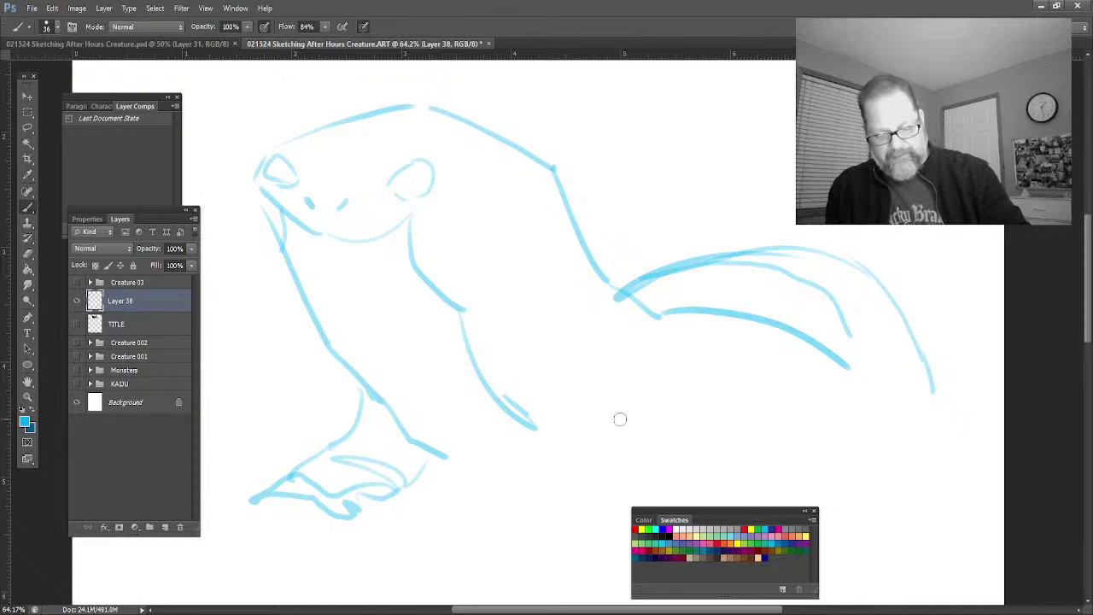
pyautogui.moveTo(628, 410)
pyautogui.mouseDown()
pyautogui.moveTo(555, 410)
pyautogui.moveTo(544, 448)
pyautogui.moveTo(461, 550)
pyautogui.moveTo(432, 556)
pyautogui.moveTo(539, 581)
pyautogui.moveTo(570, 545)
pyautogui.moveTo(543, 458)
pyautogui.mouseUp()
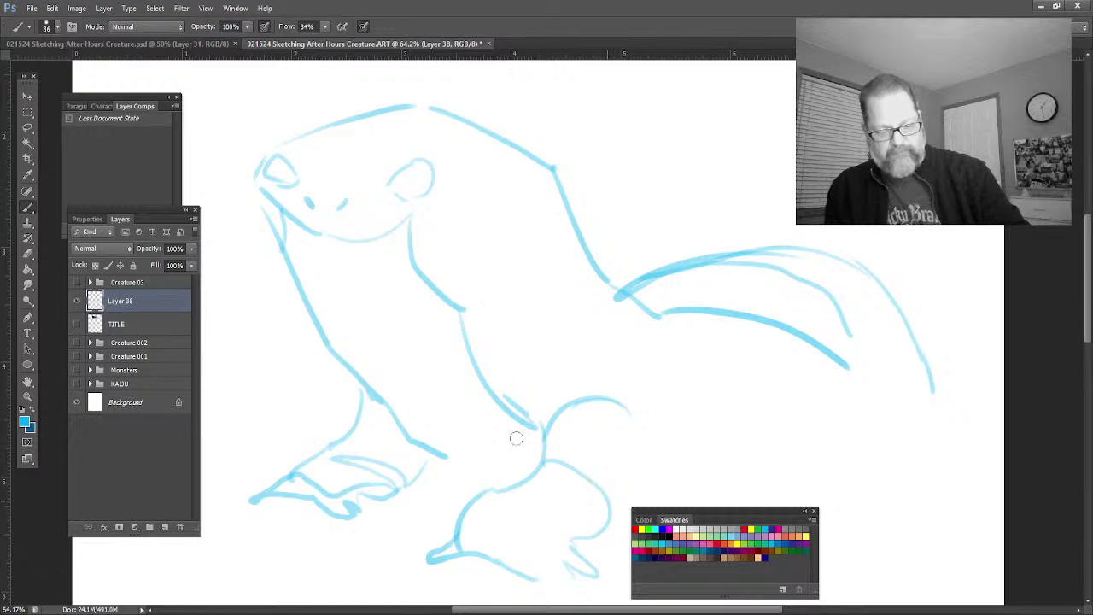
pyautogui.moveTo(611, 486); pyautogui.dragTo(632, 402)
# Step: Sketch the lower chest curve, the shoulder arches above the near front leg, and curved bands across the chest
pyautogui.moveTo(418, 449); pyautogui.dragTo(521, 471)
pyautogui.moveTo(551, 397)
pyautogui.mouseDown()
pyautogui.moveTo(597, 345)
pyautogui.moveTo(649, 363)
pyautogui.mouseUp()
pyautogui.moveTo(636, 352)
pyautogui.mouseDown()
pyautogui.moveTo(545, 448)
pyautogui.moveTo(507, 403)
pyautogui.mouseUp()
pyautogui.moveTo(551, 340)
pyautogui.mouseDown()
pyautogui.moveTo(541, 440)
pyautogui.moveTo(522, 453)
pyautogui.moveTo(398, 427)
pyautogui.mouseUp()
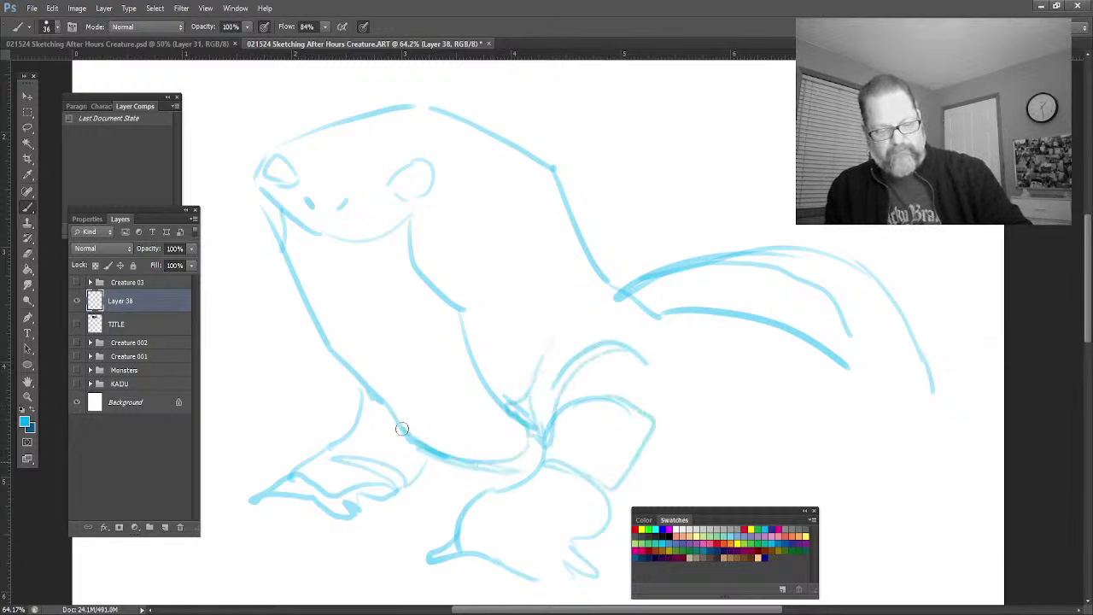
pyautogui.moveTo(513, 410)
pyautogui.mouseDown()
pyautogui.moveTo(422, 431)
pyautogui.moveTo(366, 395)
pyautogui.moveTo(331, 346)
pyautogui.mouseUp()
pyautogui.moveTo(465, 363); pyautogui.dragTo(326, 348)
pyautogui.moveTo(329, 343); pyautogui.dragTo(319, 311)
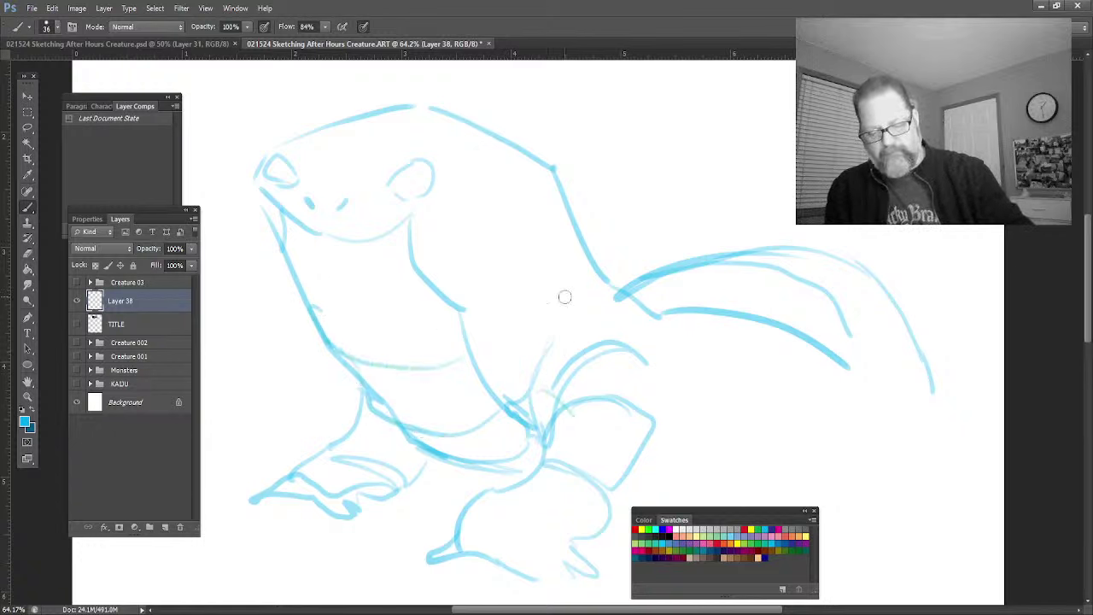
# Step: Erase the two lower arched contours behind the creature's neck, keeping only the outer back arch
pyautogui.moveTo(824, 347); pyautogui.dragTo(830, 364)
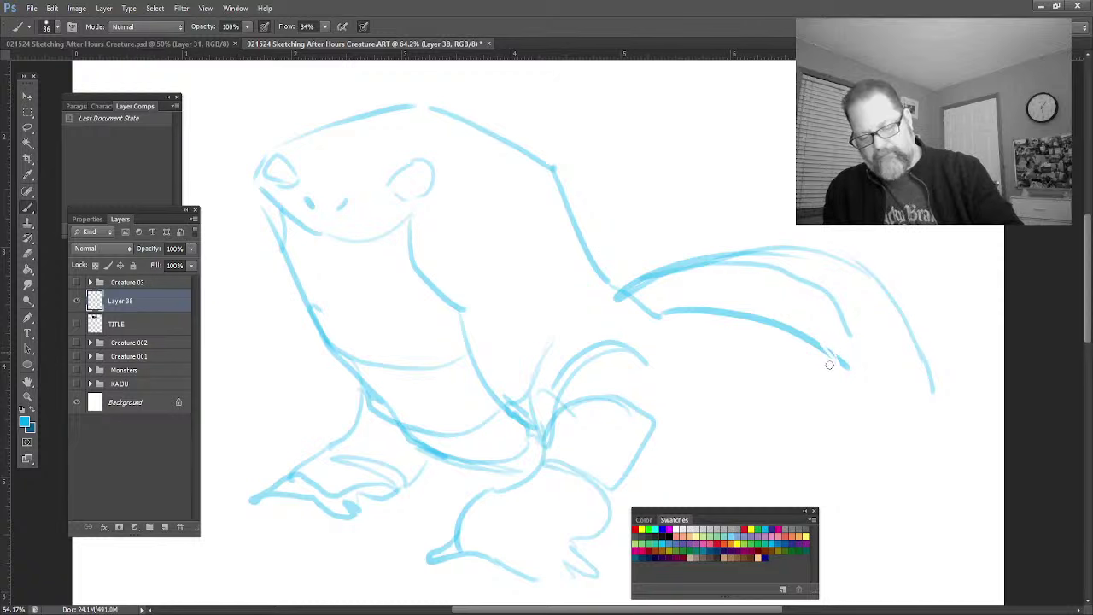
pyautogui.moveTo(748, 325)
pyautogui.mouseDown()
pyautogui.moveTo(829, 354)
pyautogui.moveTo(733, 315)
pyautogui.mouseUp()
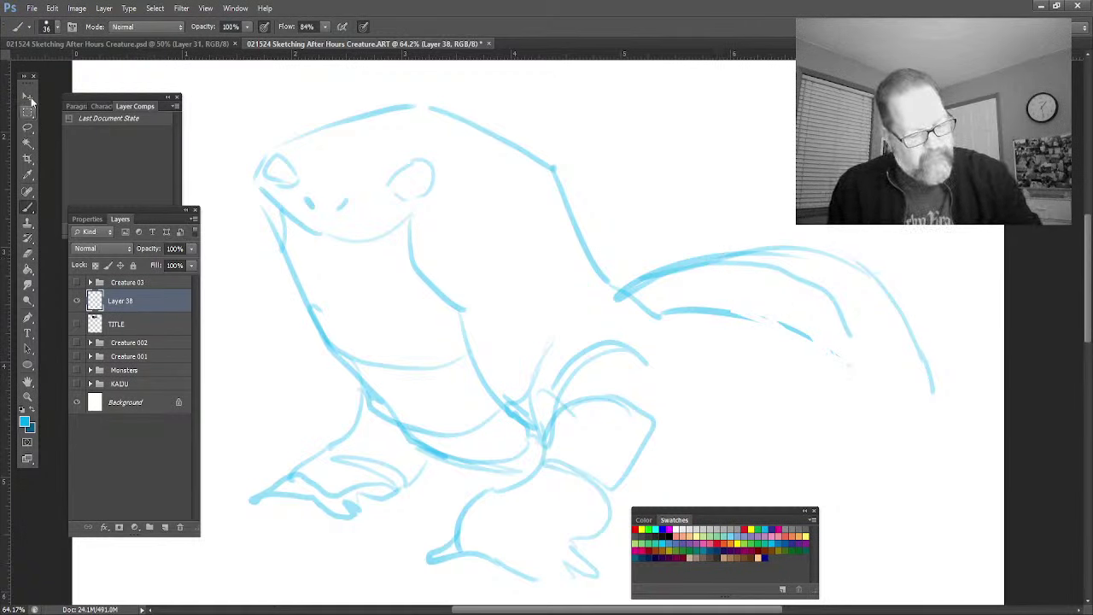
pyautogui.click(28, 126)
pyautogui.moveTo(646, 317)
pyautogui.mouseDown()
pyautogui.moveTo(753, 264)
pyautogui.moveTo(829, 277)
pyautogui.moveTo(809, 388)
pyautogui.moveTo(601, 295)
pyautogui.mouseUp()
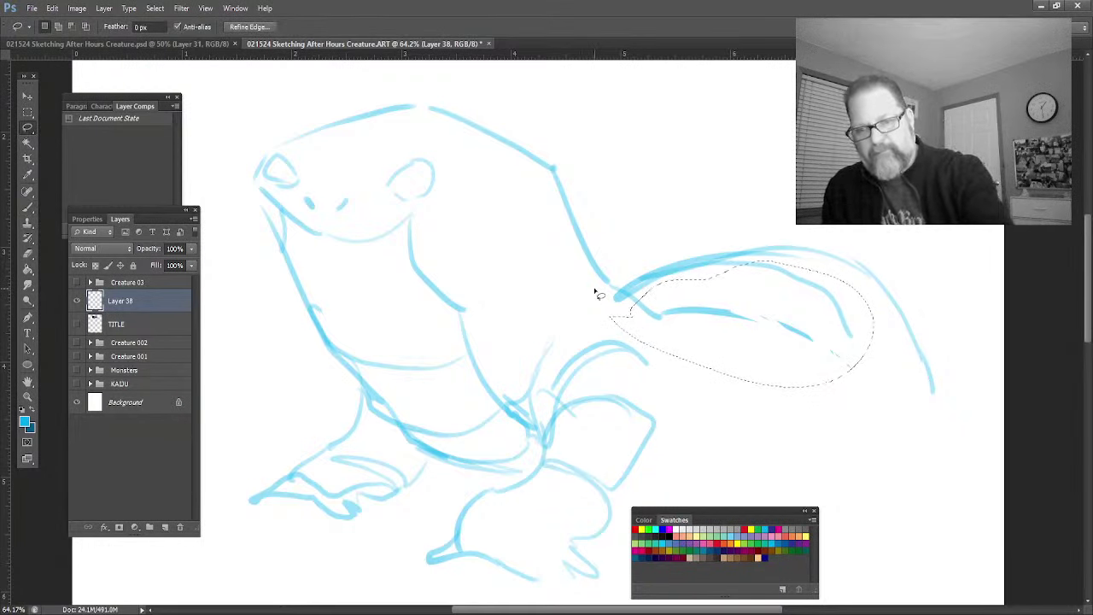
pyautogui.press('Delete')
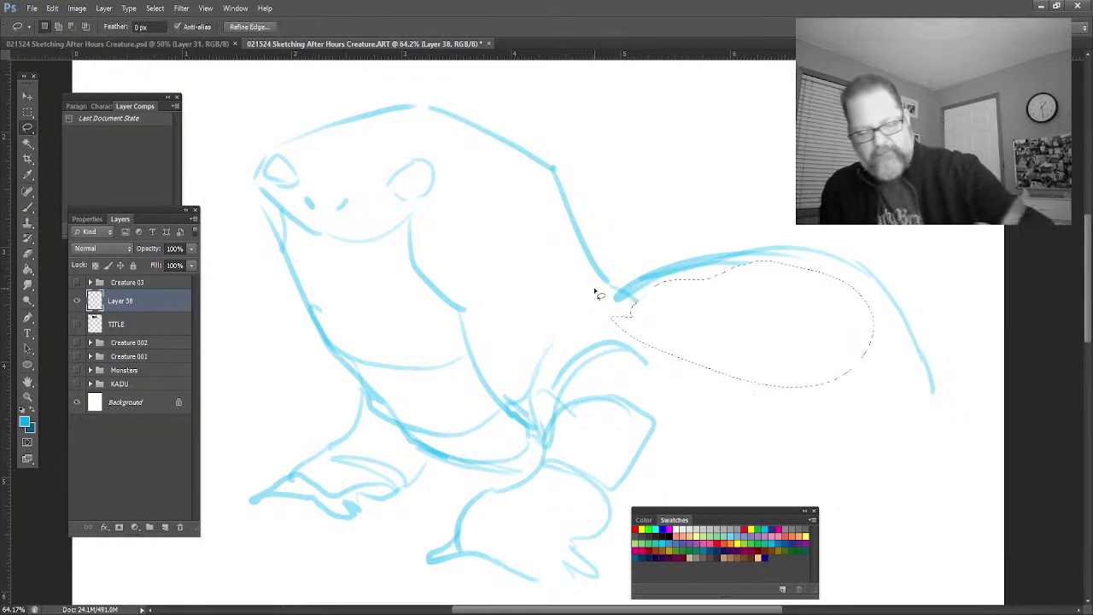
# Step: Clear the selection and shift the whole creature sketch up and left on the page
pyautogui.click(27, 395)
pyautogui.moveTo(401, 462); pyautogui.dragTo(359, 461)
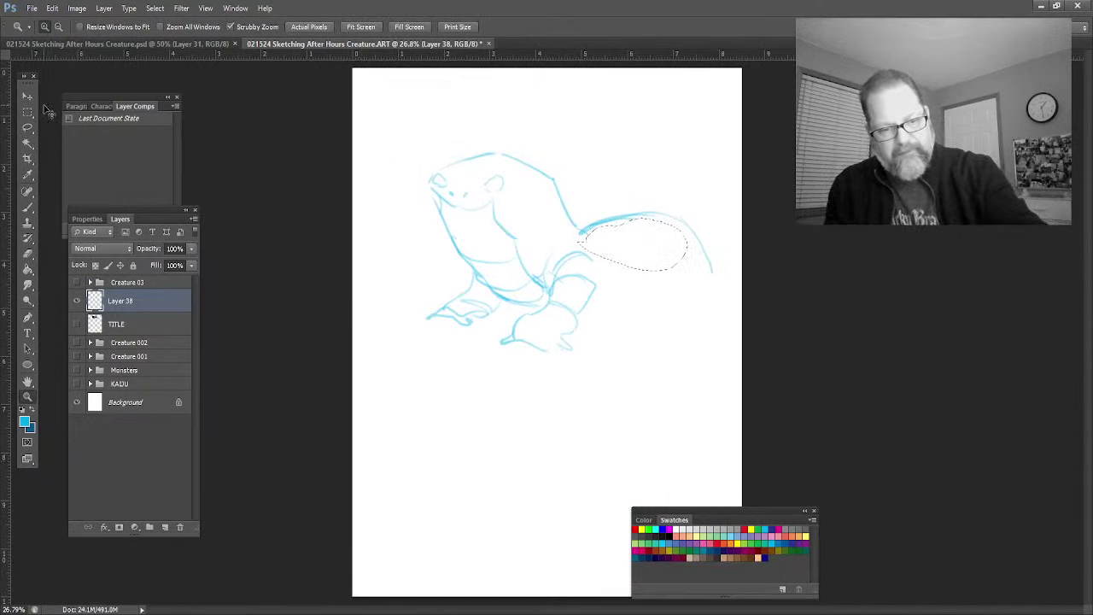
pyautogui.hotkey('ctrl', 'd')
pyautogui.press('v')
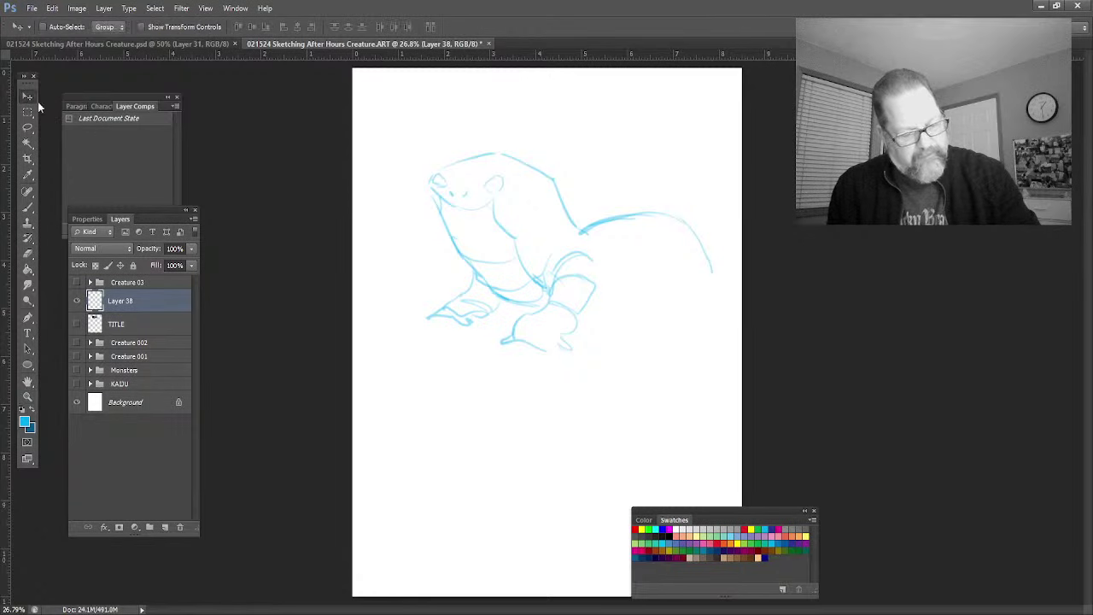
pyautogui.moveTo(513, 273); pyautogui.dragTo(457, 245)
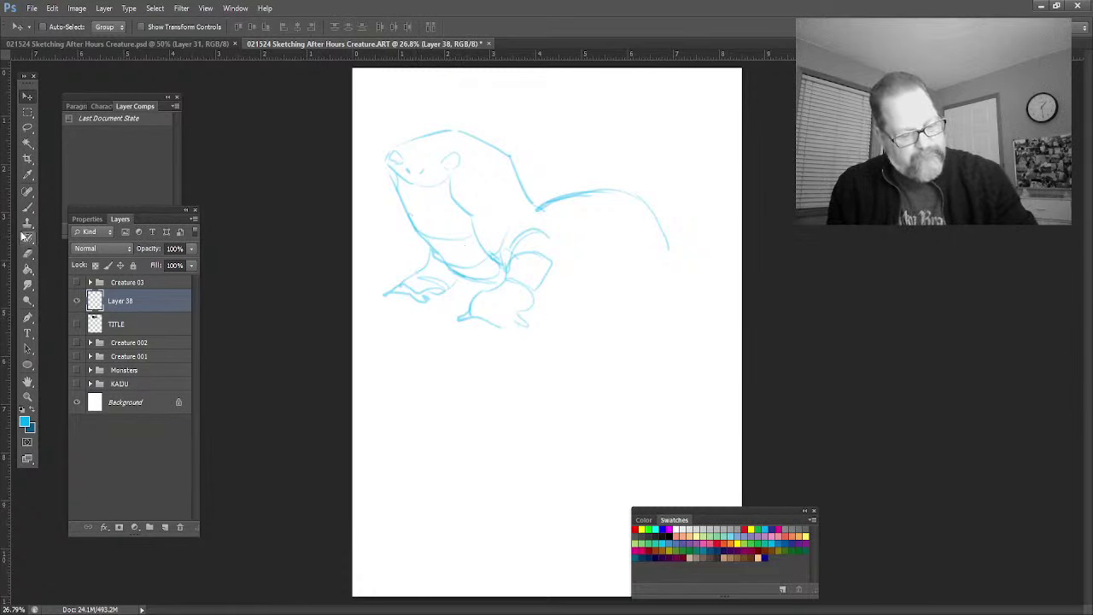
# Step: Sketch the belly's underside behind the front leg, and rough in the rump with a hind leg and foot
pyautogui.press('b')
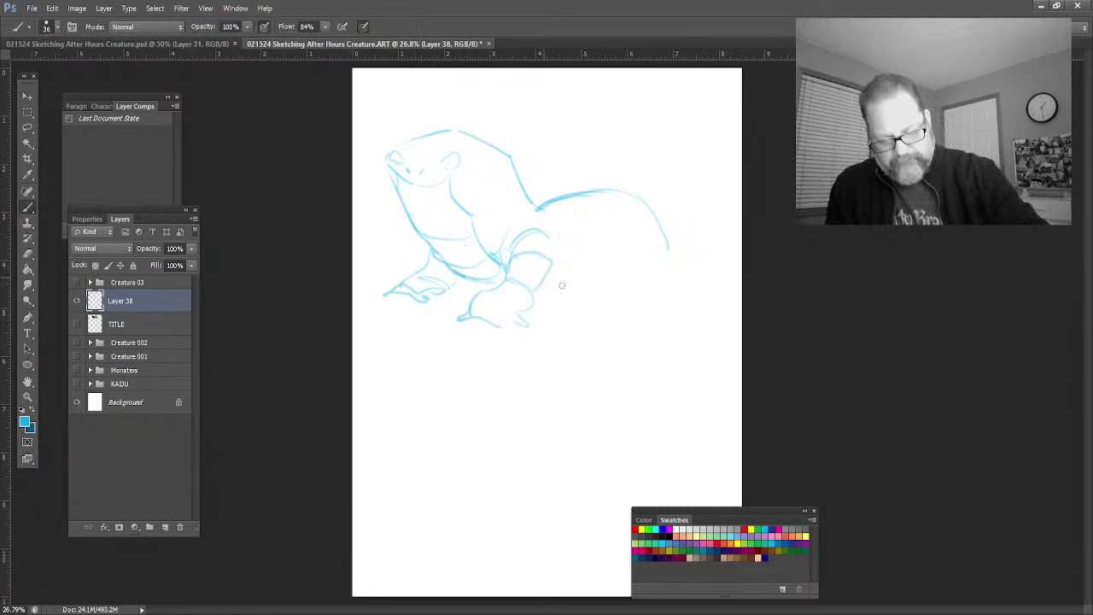
pyautogui.moveTo(546, 286); pyautogui.dragTo(632, 269)
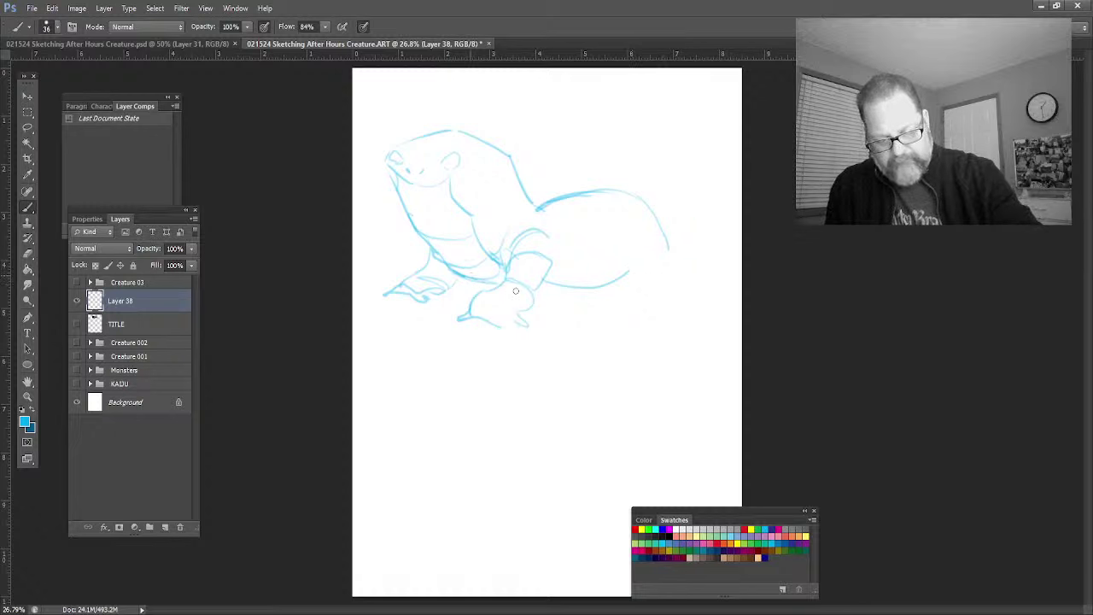
pyautogui.moveTo(580, 297); pyautogui.dragTo(613, 294)
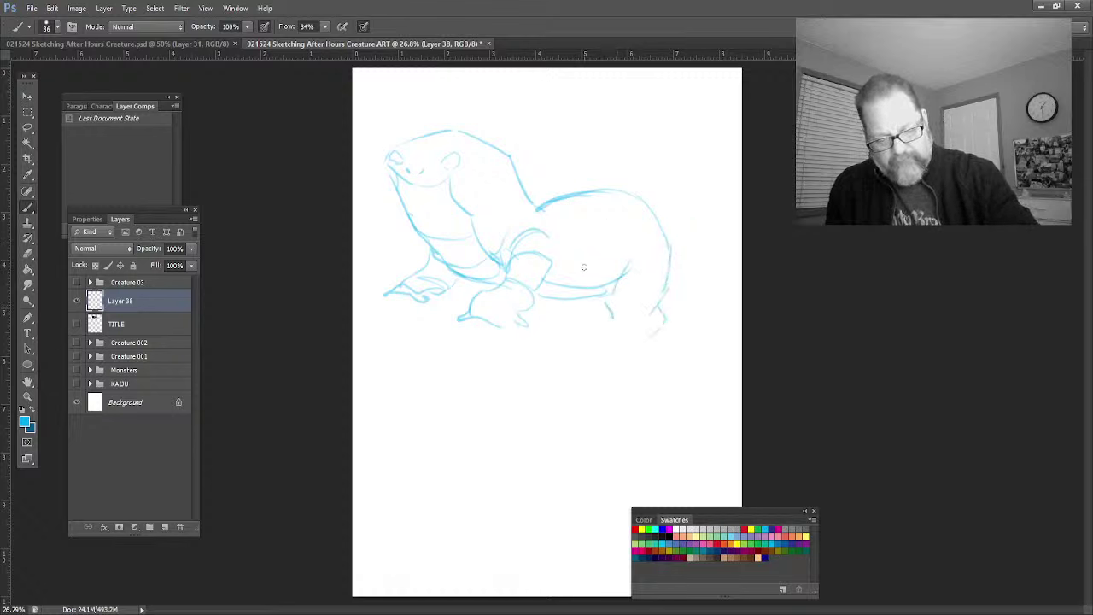
pyautogui.moveTo(659, 293); pyautogui.dragTo(673, 302)
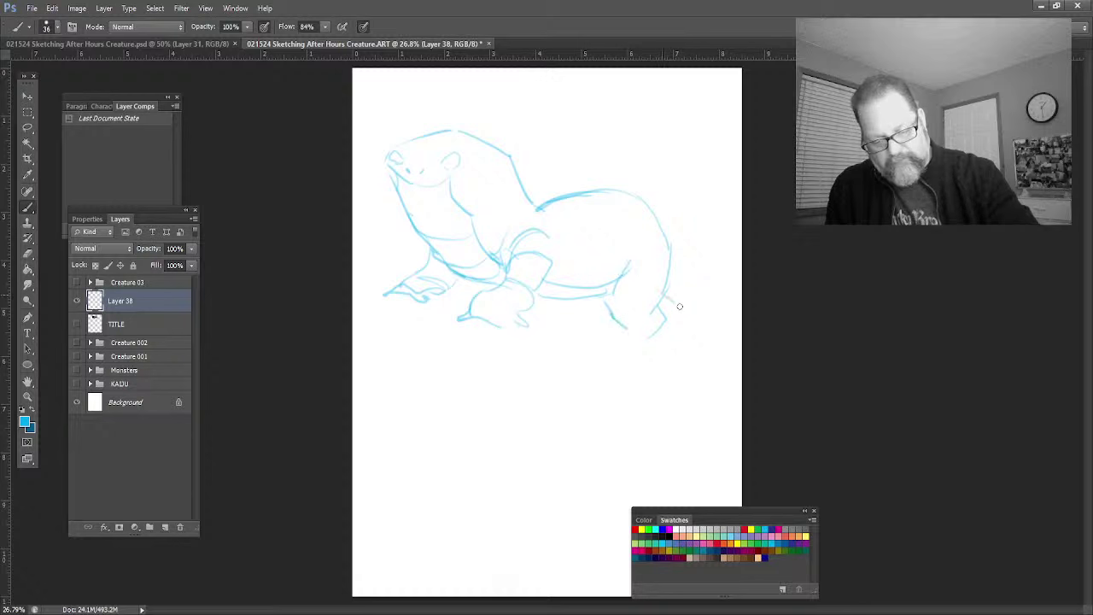
pyautogui.moveTo(610, 331); pyautogui.dragTo(646, 340)
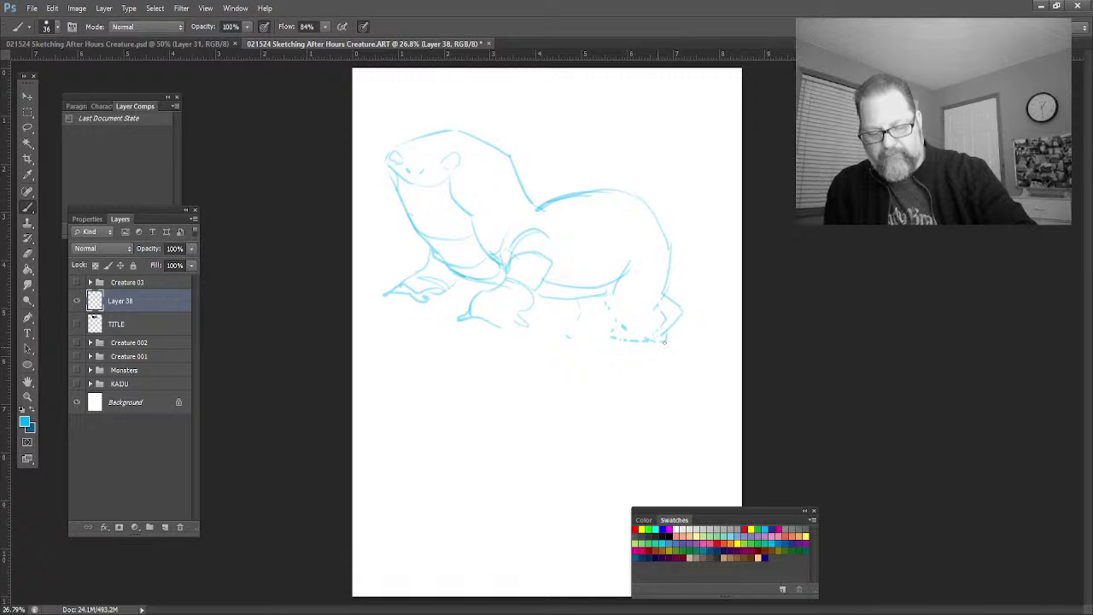
# Step: Undo the last strokes, delete the remaining hind leg and foot marks with a freehand selection, and clear the selection
pyautogui.hotkey('ctrl', 'alt', 'z')
pyautogui.hotkey('ctrl', 'alt', 'z')
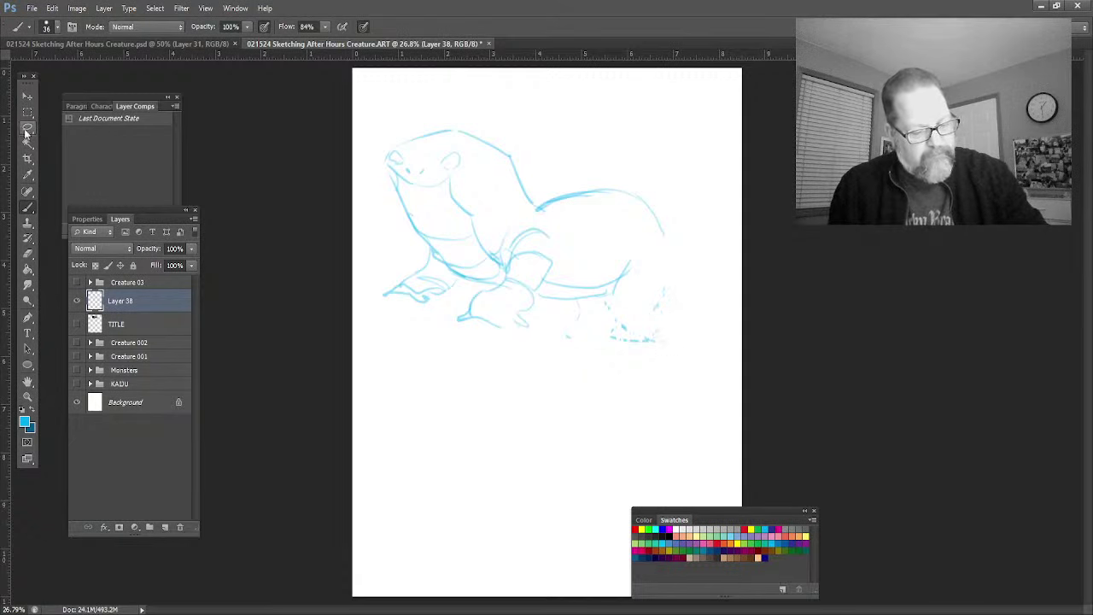
pyautogui.click(28, 128)
pyautogui.moveTo(561, 342)
pyautogui.mouseDown()
pyautogui.moveTo(598, 308)
pyautogui.moveTo(650, 296)
pyautogui.moveTo(617, 305)
pyautogui.moveTo(658, 271)
pyautogui.moveTo(543, 299)
pyautogui.mouseUp()
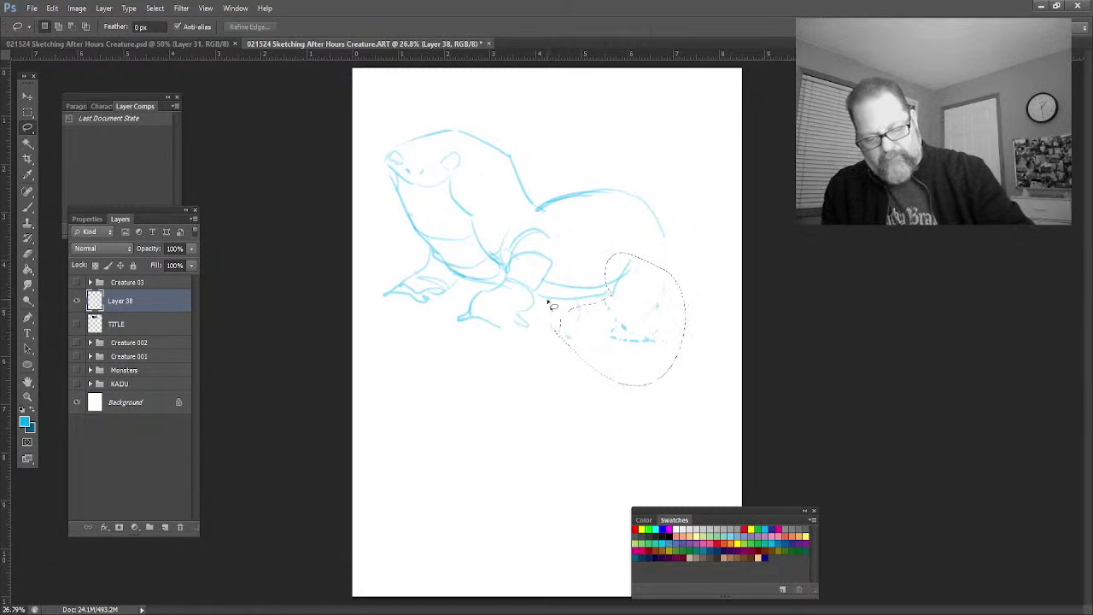
pyautogui.press('Delete')
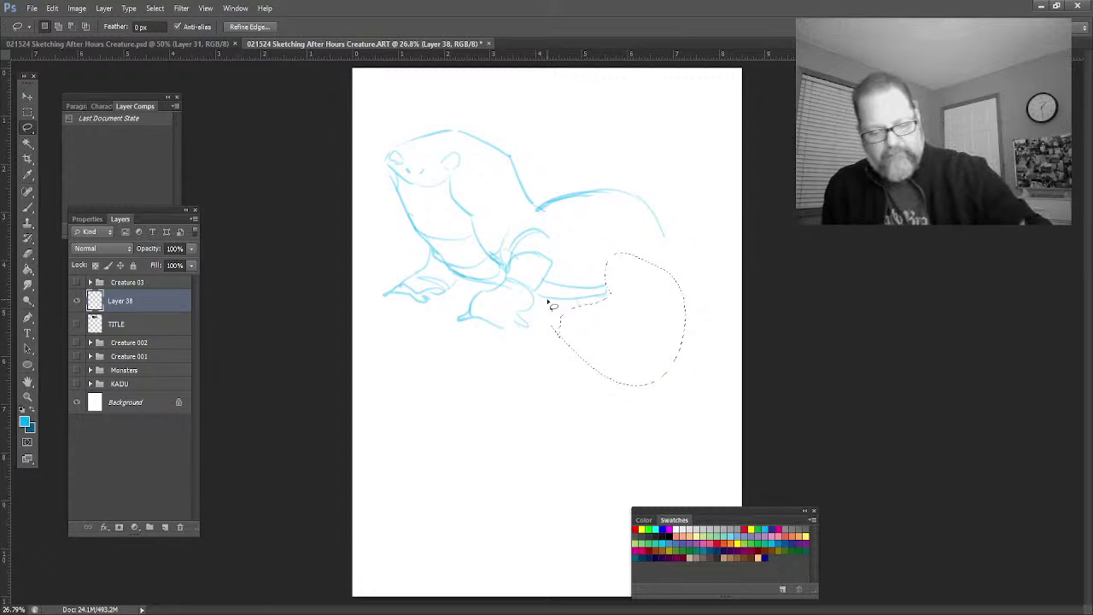
pyautogui.hotkey('ctrl', 'd')
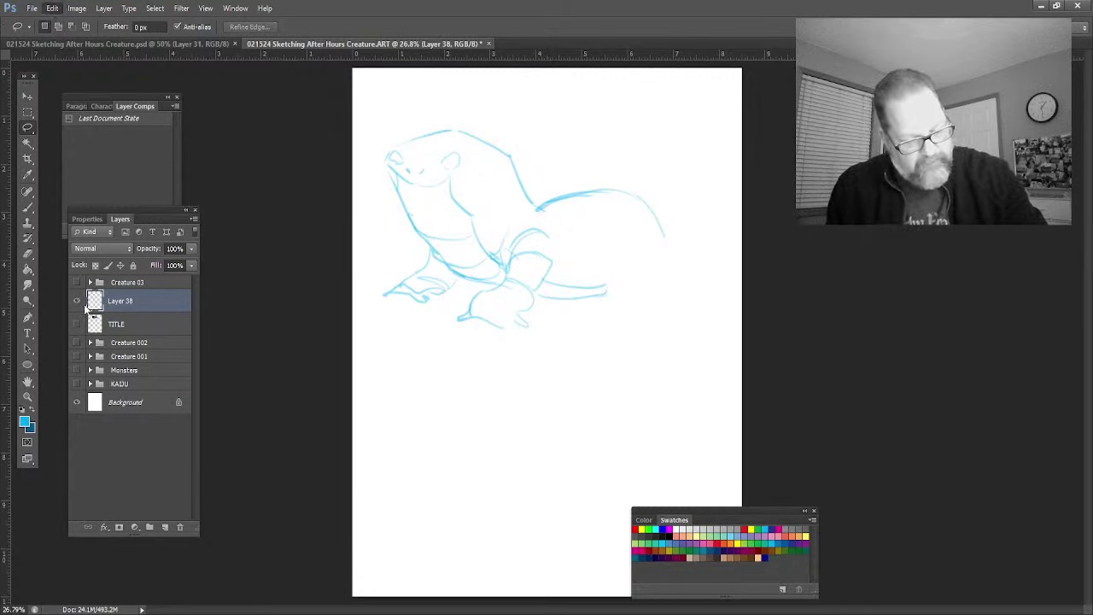
# Step: Scale the creature sketch to about 81% width and 78% height and reposition it in the upper part of the page
pyautogui.hotkey('ctrl', 't')
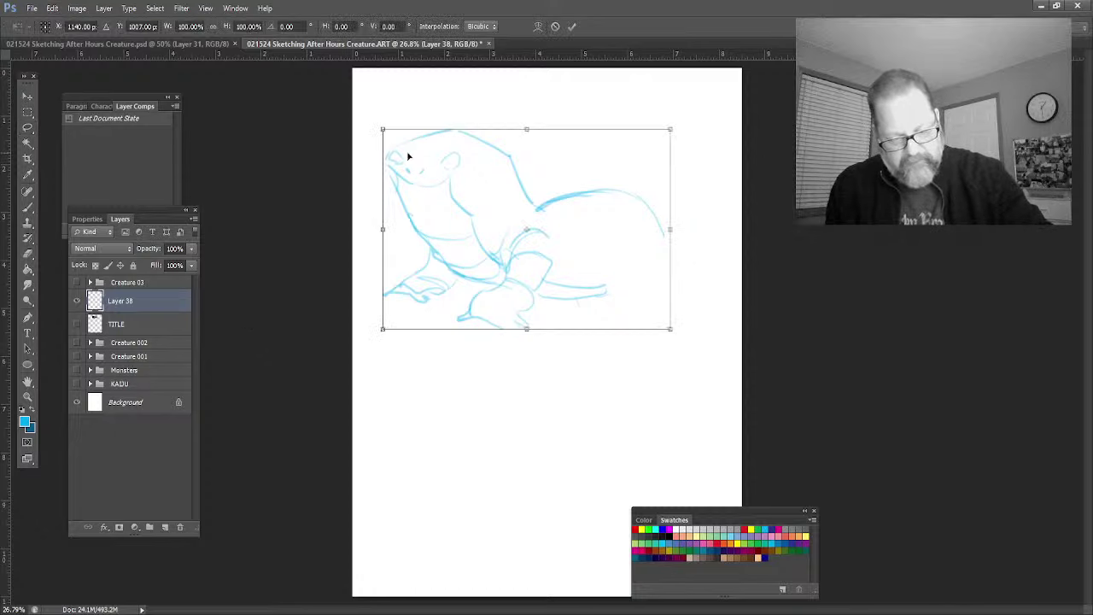
pyautogui.moveTo(382, 126); pyautogui.dragTo(386, 138)
pyautogui.moveTo(383, 233); pyautogui.dragTo(394, 232)
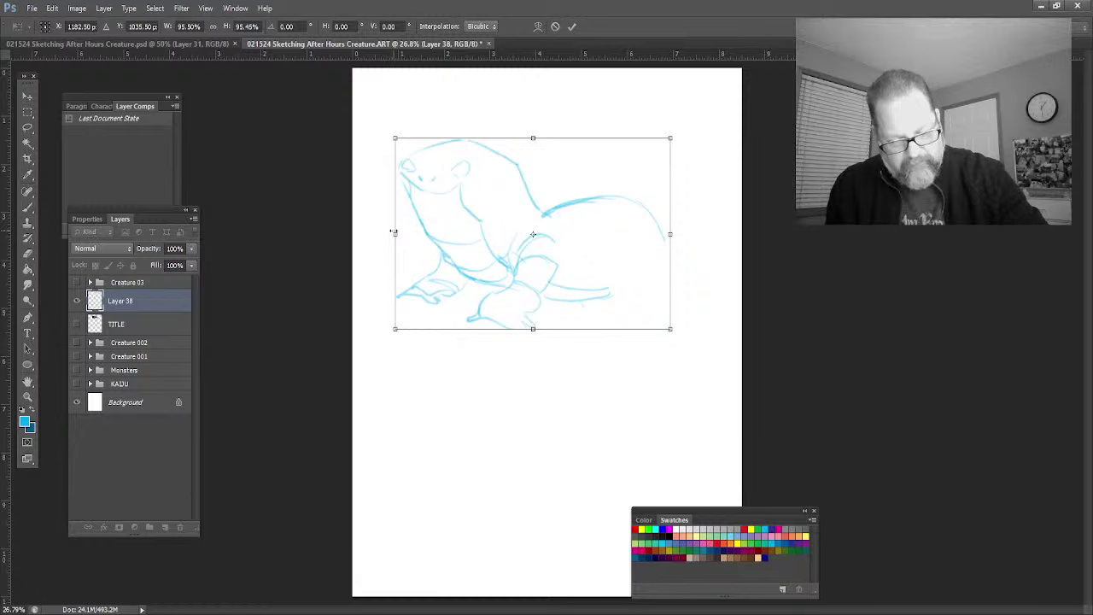
pyautogui.moveTo(395, 328); pyautogui.dragTo(435, 296)
pyautogui.moveTo(559, 247)
pyautogui.mouseDown()
pyautogui.moveTo(532, 264)
pyautogui.moveTo(521, 222)
pyautogui.mouseUp()
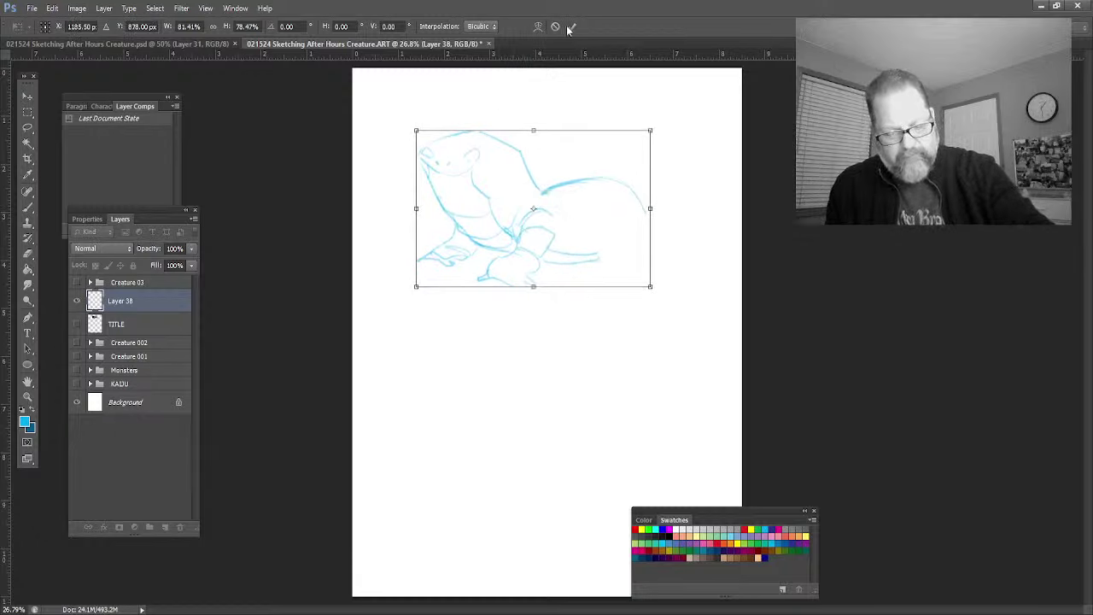
pyautogui.click(572, 28)
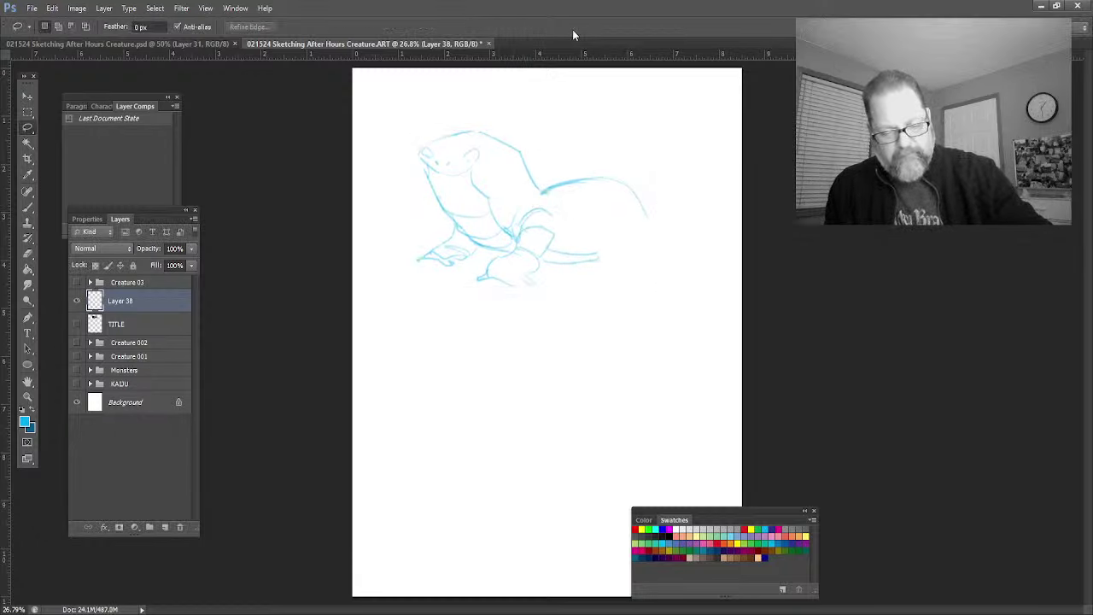
# Step: Sketch a raised, curving tail behind the creature, round off the rump, and rough in a new hind leg and foot
pyautogui.click(27, 208)
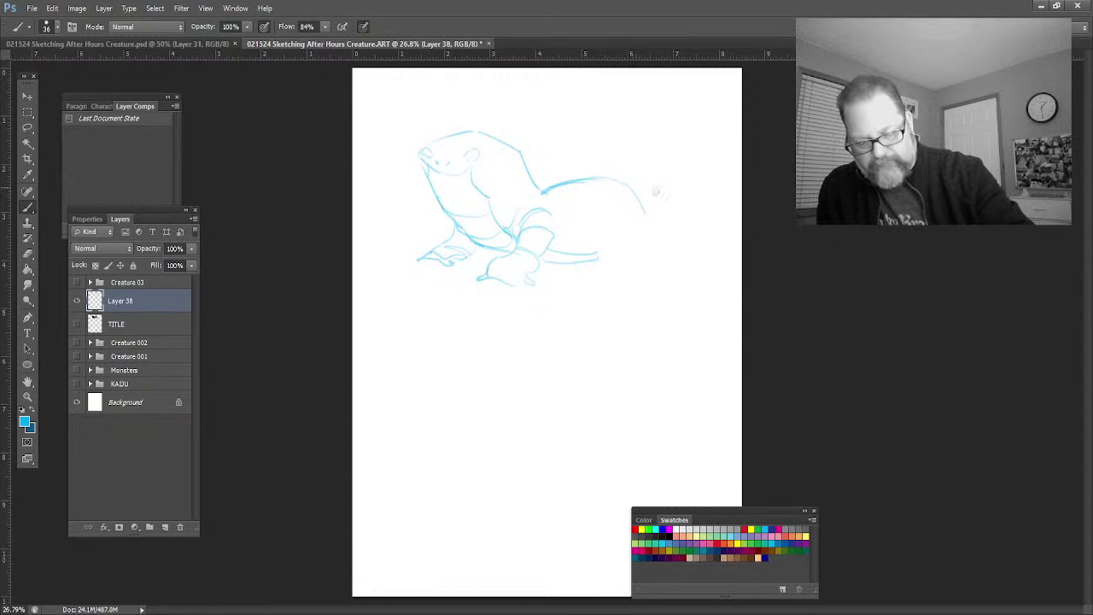
pyautogui.moveTo(634, 191)
pyautogui.mouseDown()
pyautogui.moveTo(730, 148)
pyautogui.moveTo(709, 226)
pyautogui.moveTo(684, 263)
pyautogui.mouseUp()
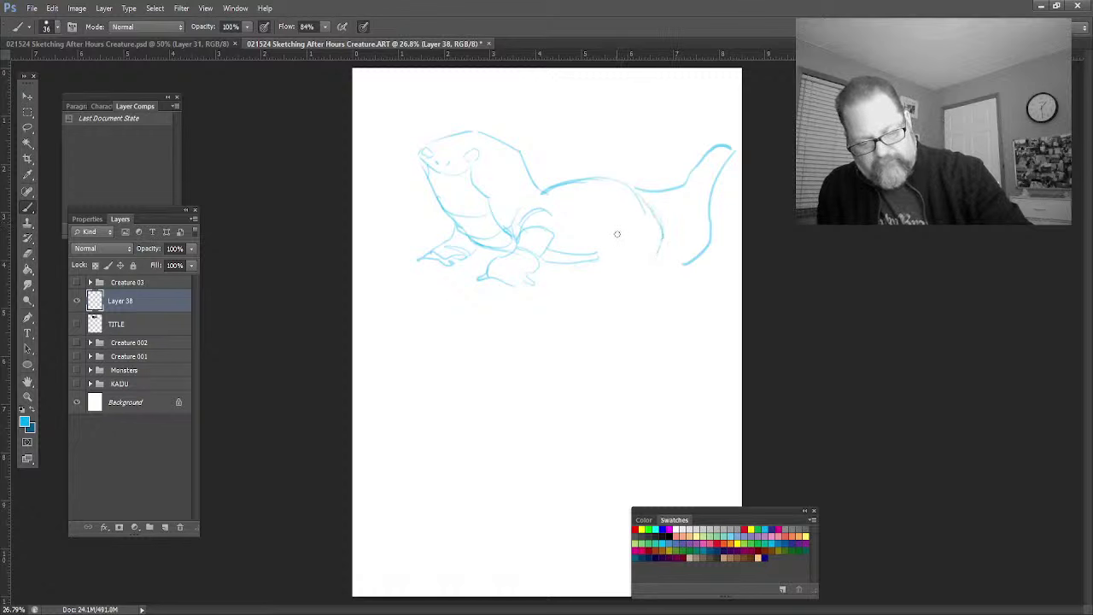
pyautogui.moveTo(619, 226); pyautogui.dragTo(599, 258)
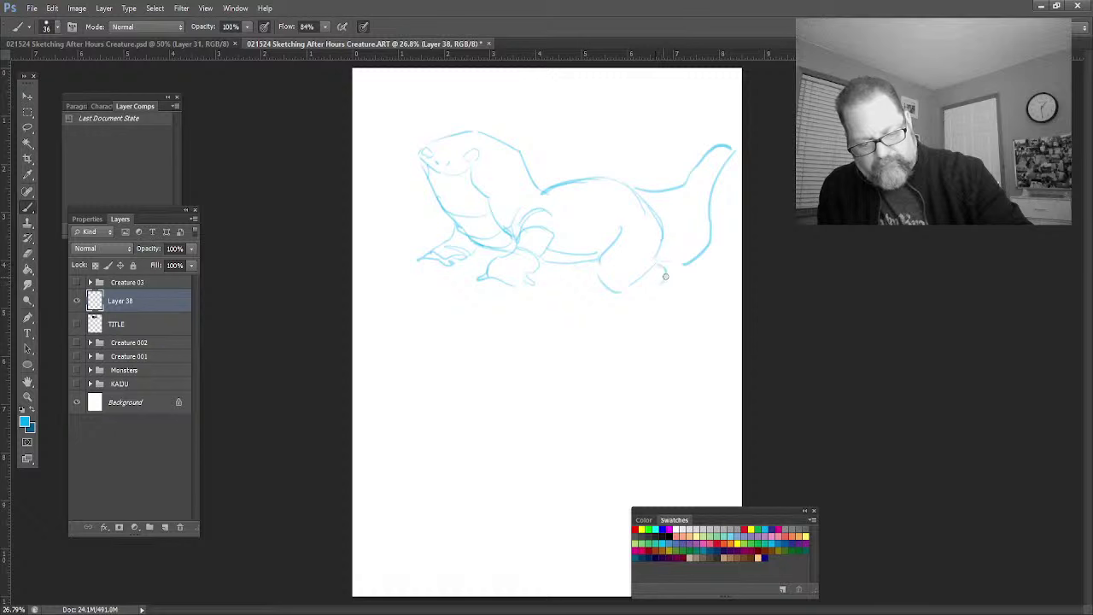
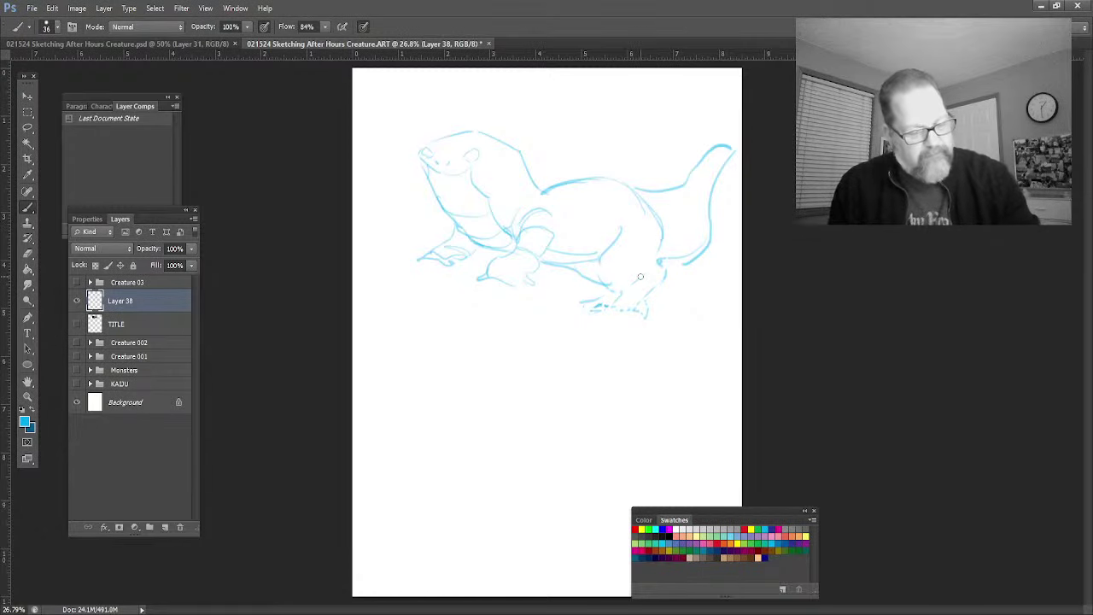
# Step: Lasso the lower hind leg and foot beneath the rump and delete those strokes, keeping the thigh line and tail
pyautogui.press('l')
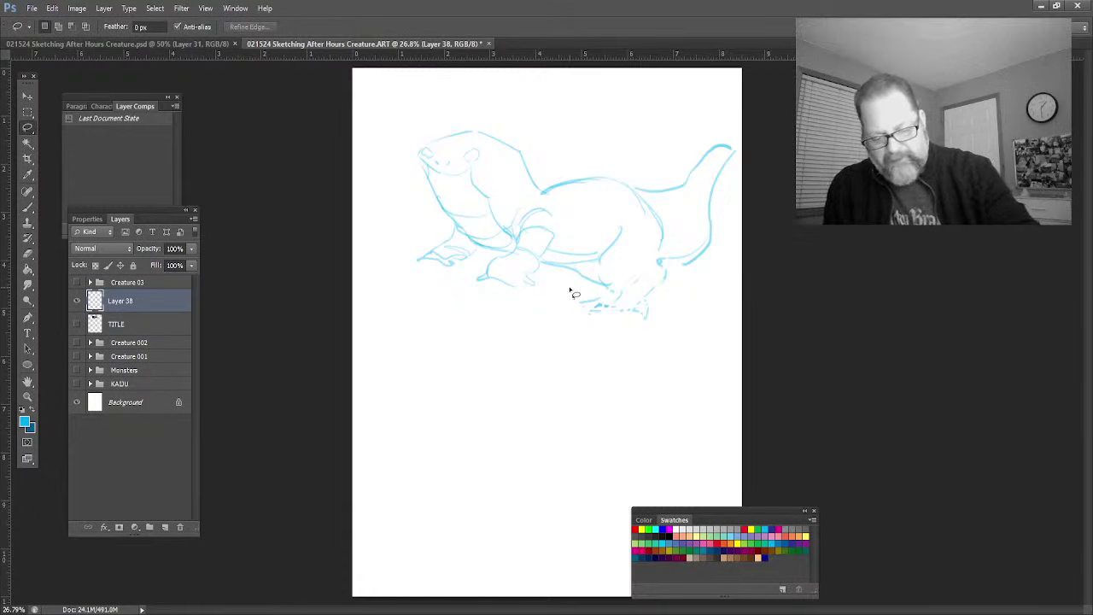
pyautogui.moveTo(558, 281)
pyautogui.mouseDown()
pyautogui.moveTo(605, 268)
pyautogui.moveTo(643, 245)
pyautogui.moveTo(668, 254)
pyautogui.mouseUp()
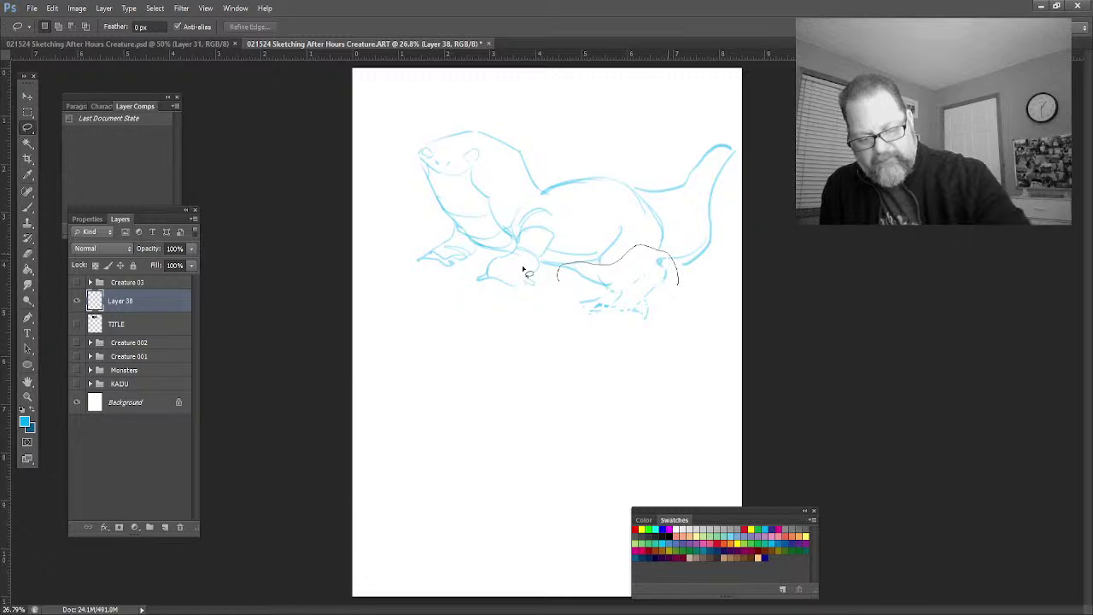
pyautogui.moveTo(607, 314); pyautogui.dragTo(525, 303)
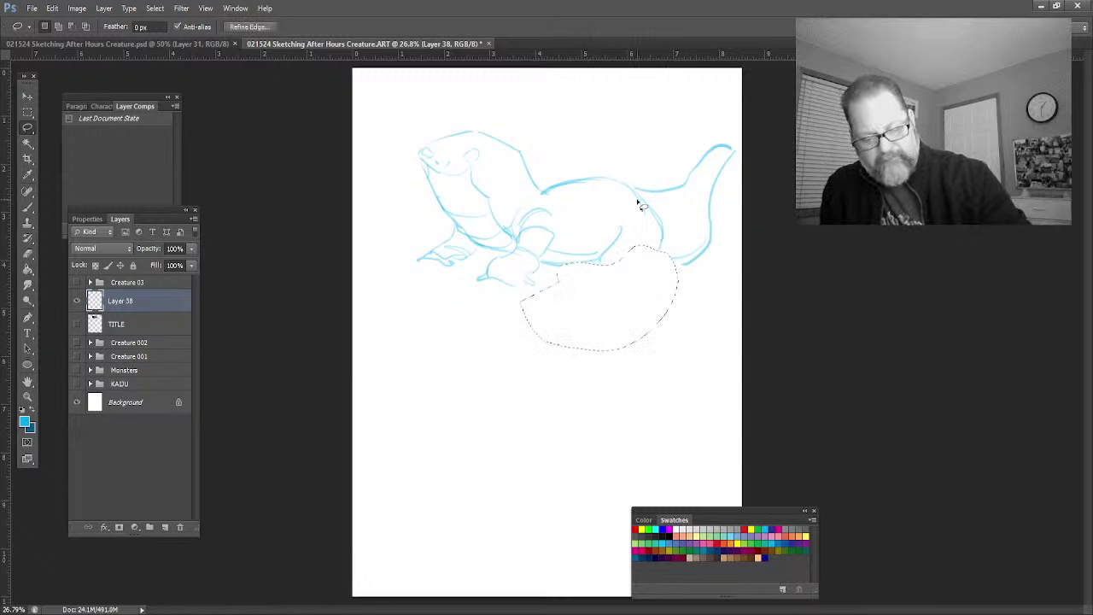
# Step: Clear the selection and sketch a new short hind leg with a clawed foot beneath the rump in light blue
pyautogui.click(27, 398)
pyautogui.moveTo(632, 324); pyautogui.dragTo(667, 337)
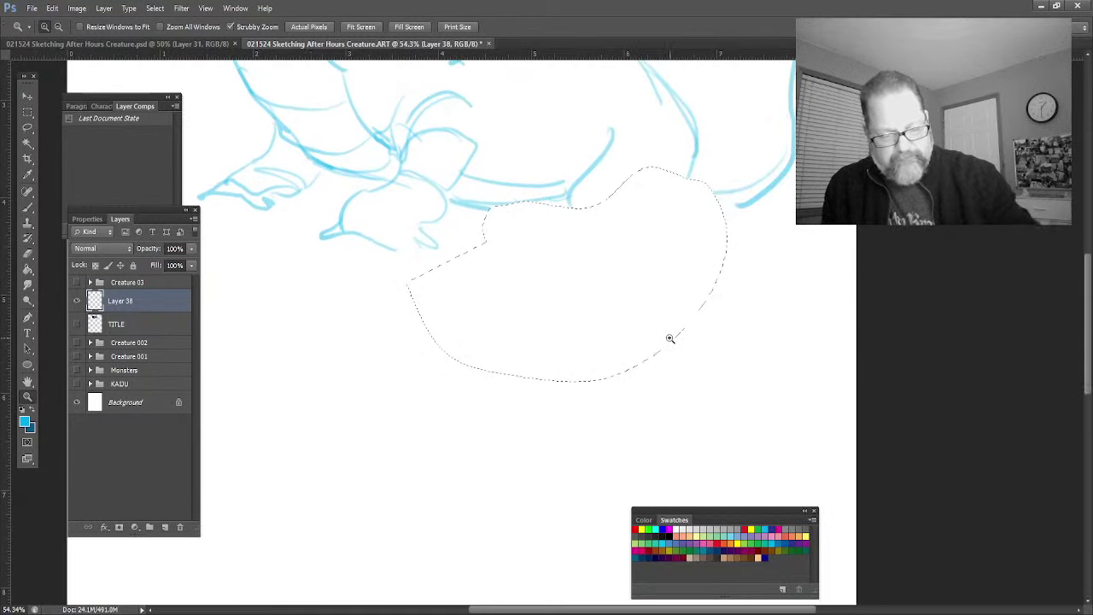
pyautogui.click(27, 207)
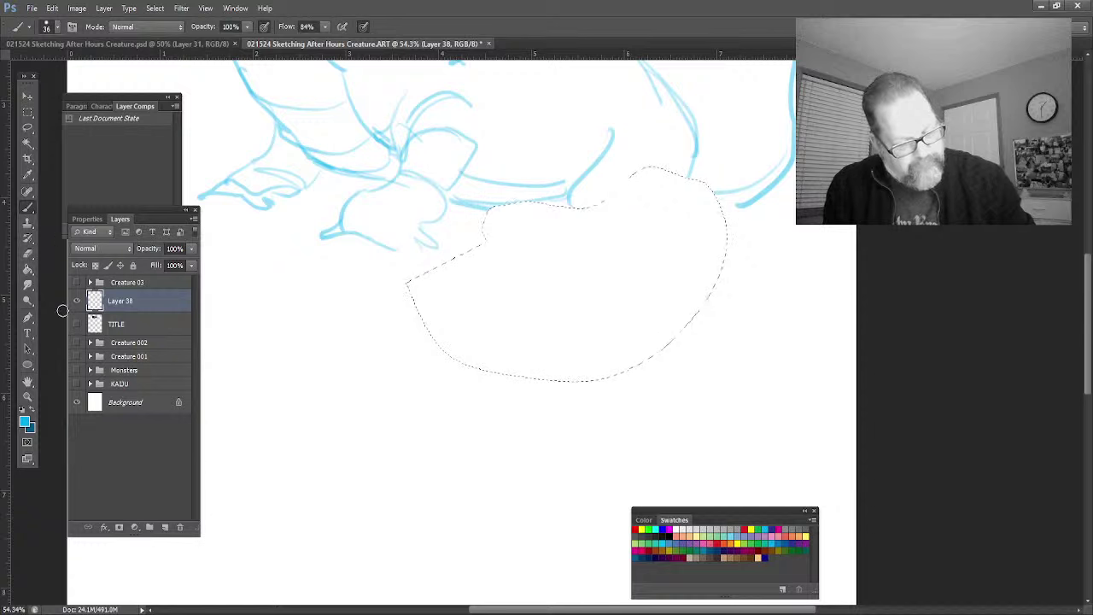
pyautogui.hotkey('ctrl', 'd')
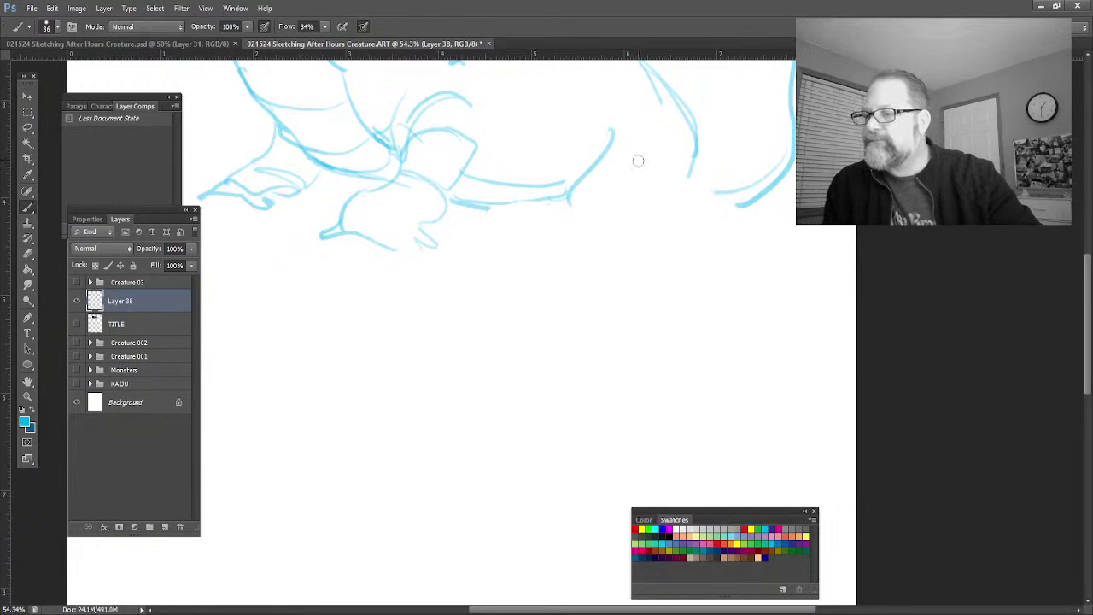
pyautogui.moveTo(642, 225); pyautogui.dragTo(590, 247)
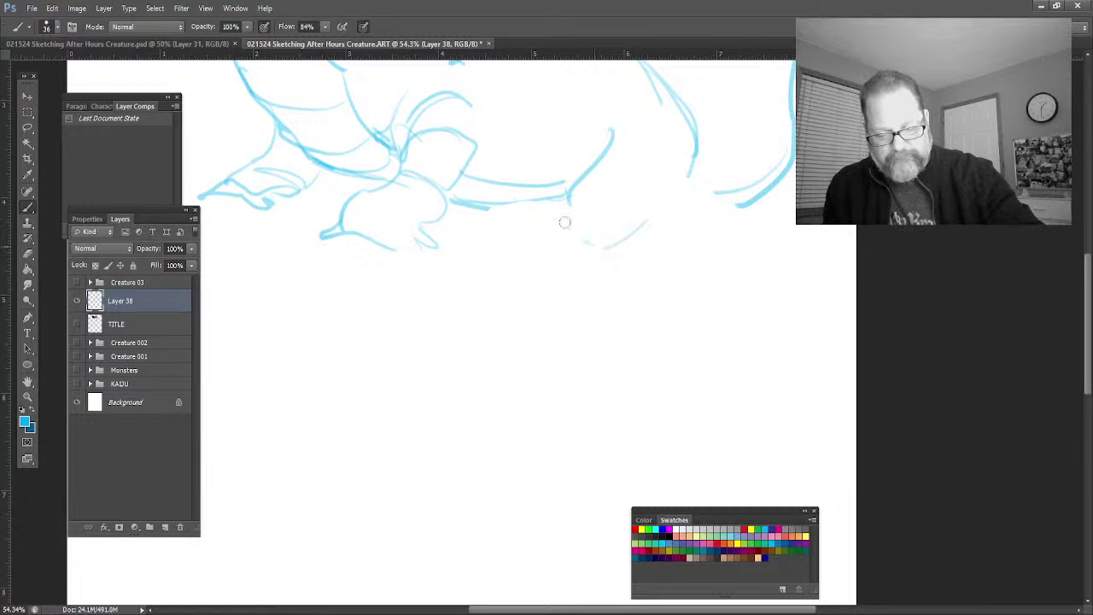
pyautogui.moveTo(549, 192)
pyautogui.mouseDown()
pyautogui.moveTo(579, 243)
pyautogui.moveTo(674, 204)
pyautogui.moveTo(695, 146)
pyautogui.moveTo(685, 171)
pyautogui.mouseUp()
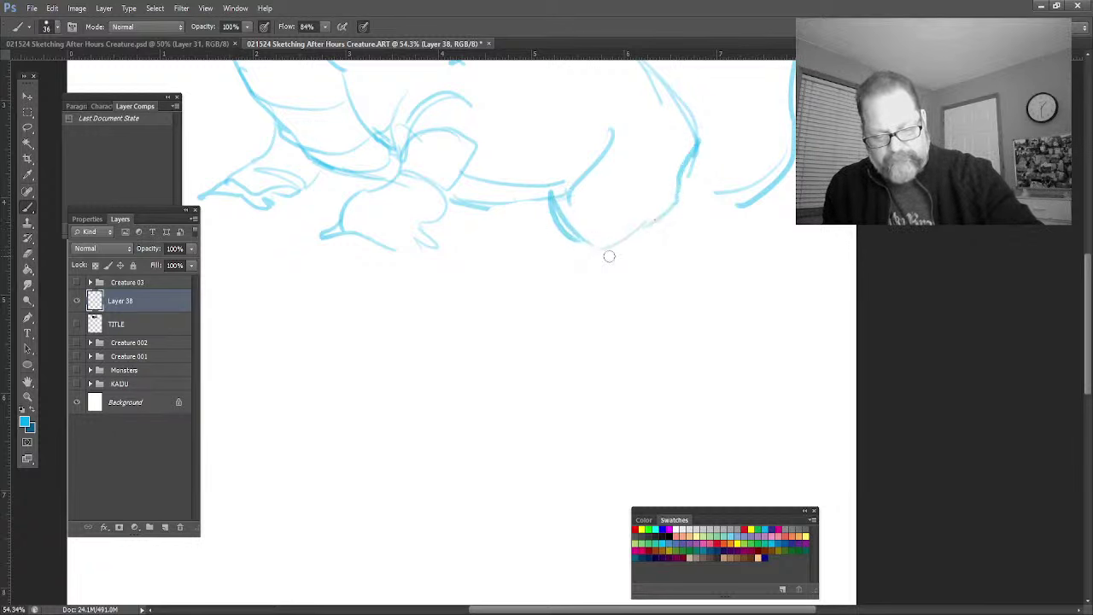
pyautogui.moveTo(652, 215); pyautogui.dragTo(620, 265)
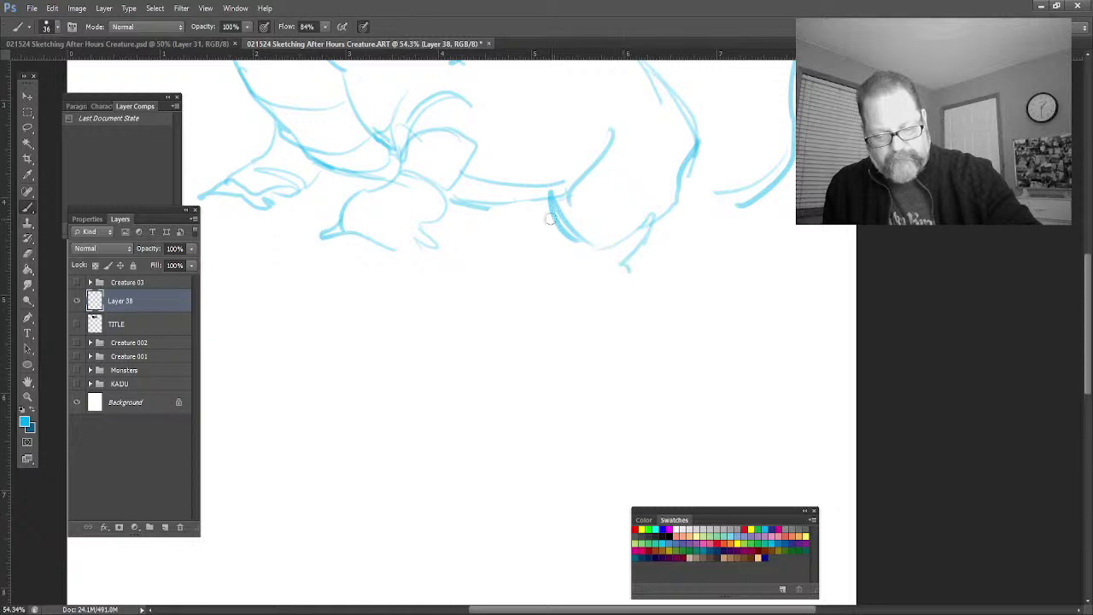
pyautogui.moveTo(563, 227)
pyautogui.mouseDown()
pyautogui.moveTo(538, 254)
pyautogui.moveTo(630, 273)
pyautogui.moveTo(644, 260)
pyautogui.mouseUp()
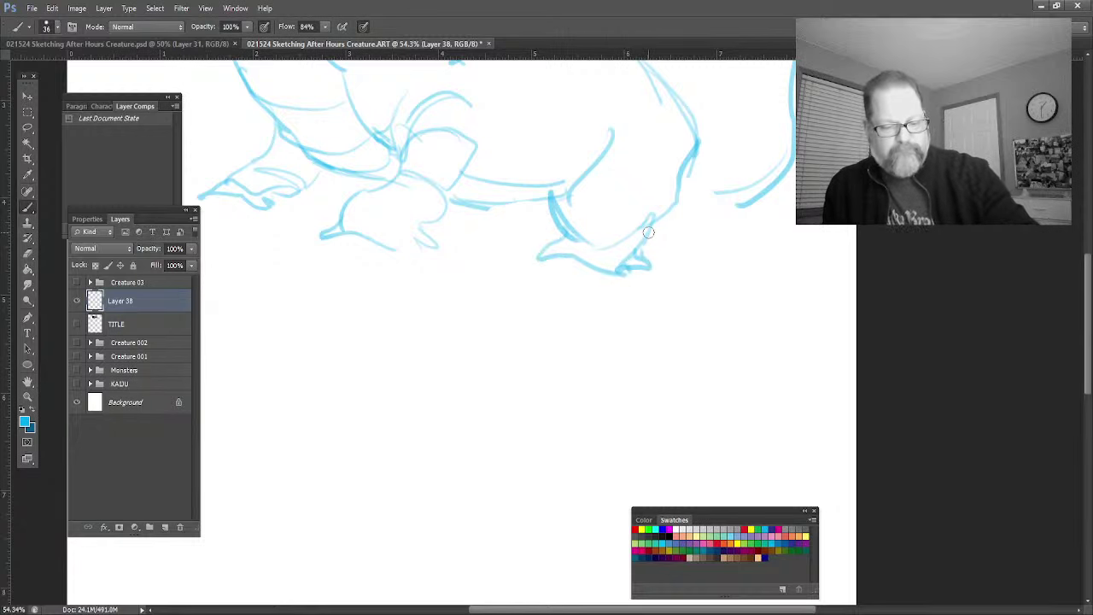
# Step: Reinforce the belly line and hind leg contour, and join the underside of the tail to the rump
pyautogui.moveTo(531, 209)
pyautogui.mouseDown()
pyautogui.moveTo(568, 173)
pyautogui.moveTo(516, 201)
pyautogui.moveTo(578, 184)
pyautogui.moveTo(456, 205)
pyautogui.moveTo(395, 179)
pyautogui.moveTo(437, 209)
pyautogui.moveTo(401, 198)
pyautogui.mouseUp()
pyautogui.moveTo(557, 202)
pyautogui.mouseDown()
pyautogui.moveTo(660, 212)
pyautogui.moveTo(555, 197)
pyautogui.moveTo(590, 261)
pyautogui.mouseUp()
pyautogui.moveTo(709, 201); pyautogui.dragTo(676, 203)
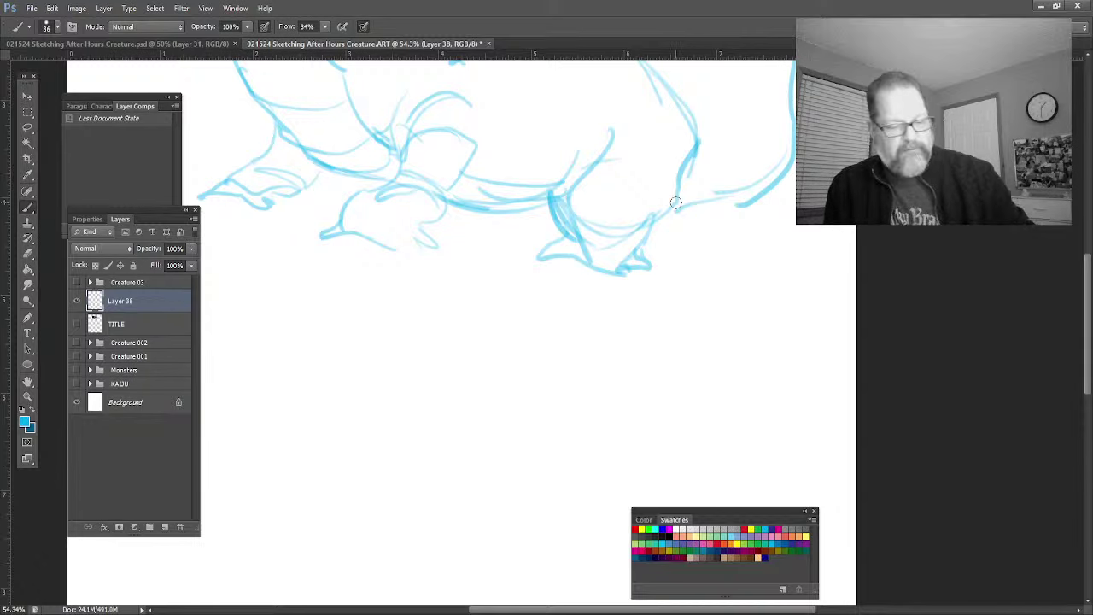
# Step: Sketch a tall horn and smaller spikes on the head, and a row of jagged spines along the neck, back and tail
pyautogui.click(28, 381)
pyautogui.moveTo(220, 439); pyautogui.dragTo(338, 533)
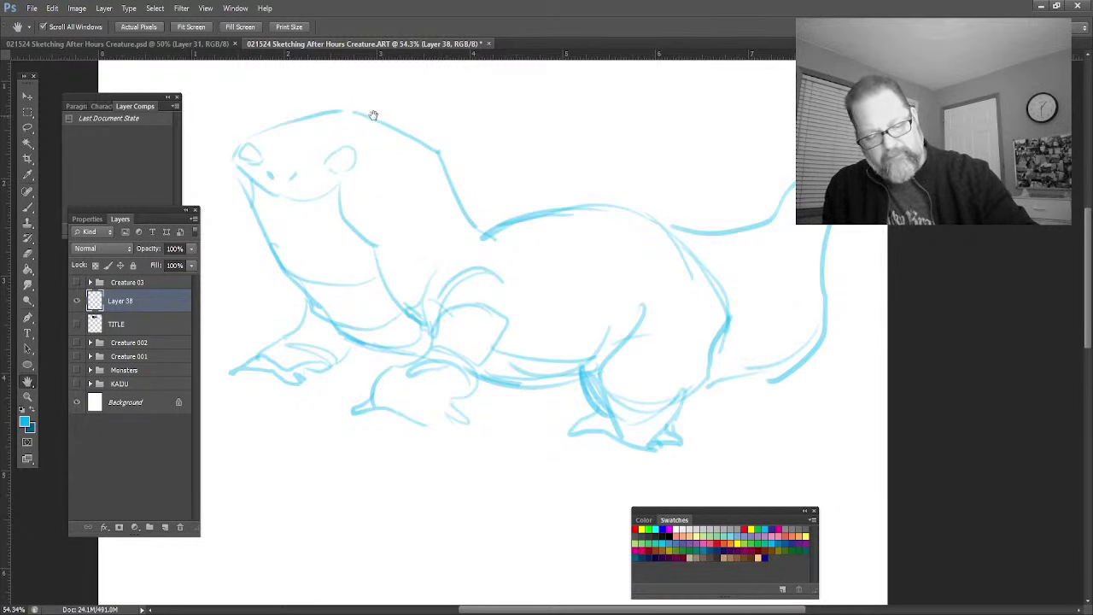
pyautogui.moveTo(312, 126)
pyautogui.mouseDown()
pyautogui.moveTo(284, 92)
pyautogui.moveTo(330, 175)
pyautogui.moveTo(374, 223)
pyautogui.moveTo(383, 220)
pyautogui.moveTo(359, 193)
pyautogui.moveTo(372, 129)
pyautogui.moveTo(382, 156)
pyautogui.moveTo(418, 168)
pyautogui.moveTo(428, 158)
pyautogui.moveTo(460, 197)
pyautogui.moveTo(498, 203)
pyautogui.moveTo(510, 241)
pyautogui.moveTo(553, 261)
pyautogui.moveTo(534, 287)
pyautogui.moveTo(554, 303)
pyautogui.moveTo(598, 223)
pyautogui.moveTo(592, 286)
pyautogui.moveTo(624, 288)
pyautogui.moveTo(640, 236)
pyautogui.moveTo(667, 246)
pyautogui.moveTo(687, 281)
pyautogui.moveTo(743, 315)
pyautogui.moveTo(744, 265)
pyautogui.moveTo(766, 286)
pyautogui.moveTo(773, 325)
pyautogui.moveTo(803, 329)
pyautogui.moveTo(812, 310)
pyautogui.moveTo(836, 320)
pyautogui.moveTo(815, 281)
pyautogui.moveTo(830, 270)
pyautogui.moveTo(843, 299)
pyautogui.moveTo(864, 276)
pyautogui.mouseUp()
pyautogui.click(28, 207)
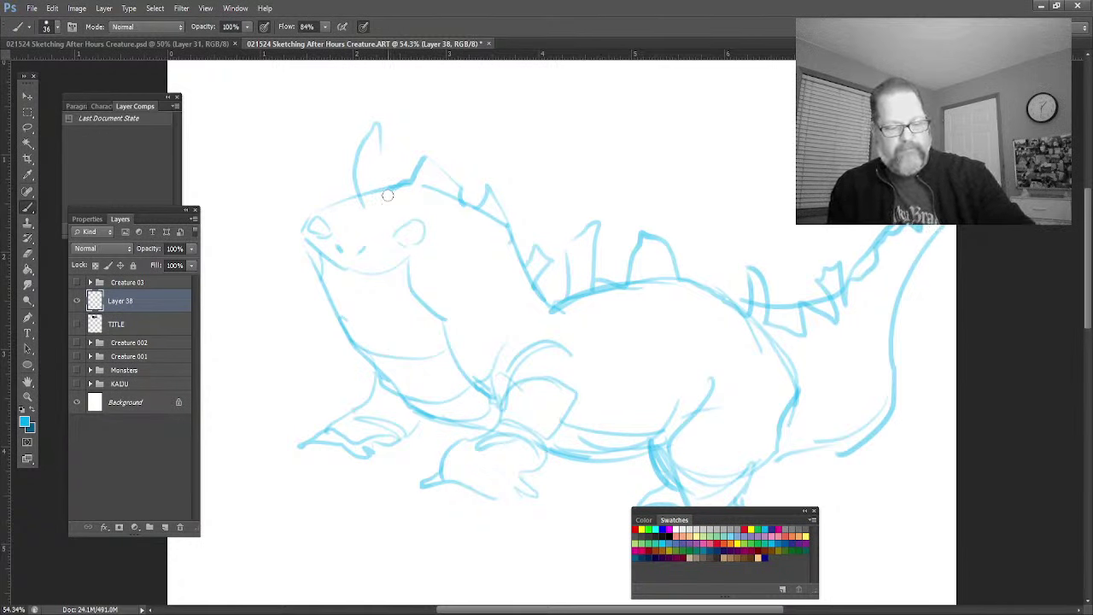
pyautogui.moveTo(388, 195)
pyautogui.mouseDown()
pyautogui.moveTo(376, 117)
pyautogui.moveTo(362, 199)
pyautogui.moveTo(352, 184)
pyautogui.moveTo(327, 200)
pyautogui.mouseUp()
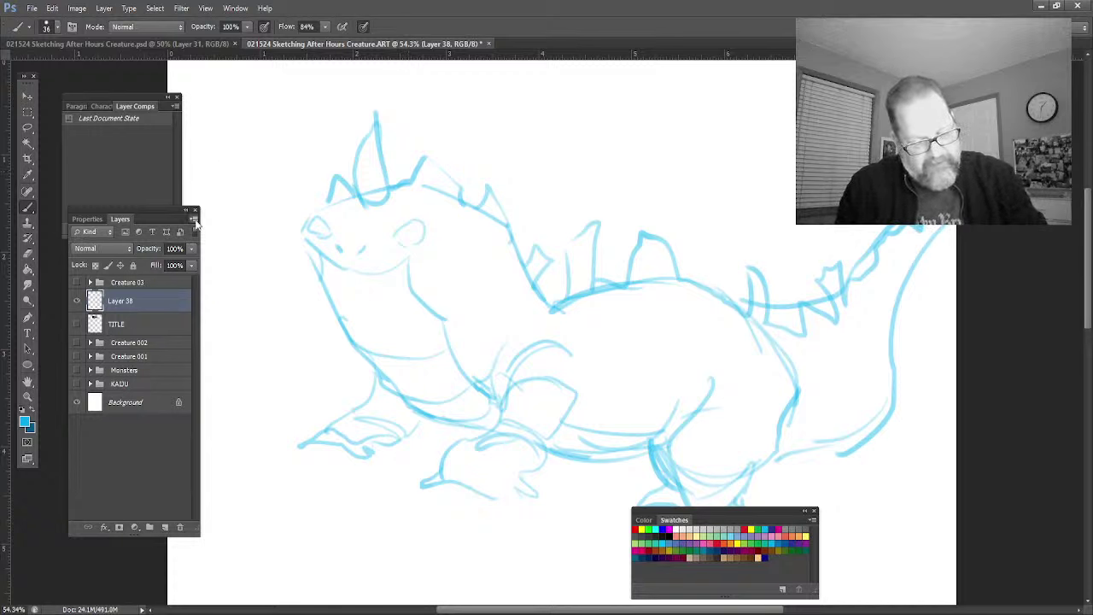
# Step: Fade the blue sketch layer to 51% opacity, add a new layer above it, and set the foreground colour to black
pyautogui.moveTo(162, 250); pyautogui.dragTo(154, 254)
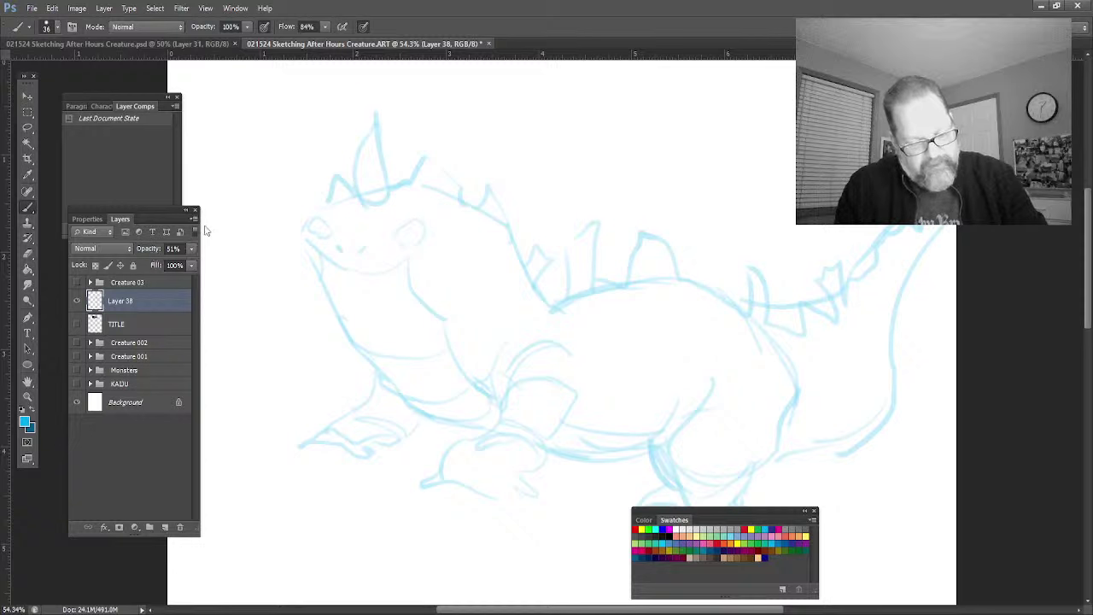
pyautogui.hotkey('ctrl', 'shift', 'alt', 'n')
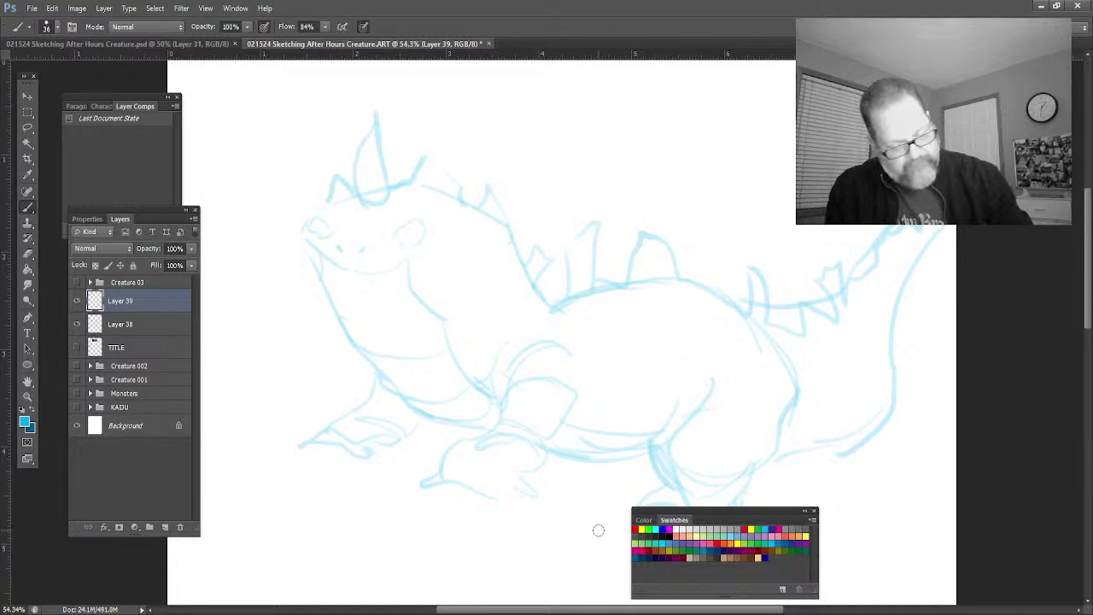
pyautogui.press('i')
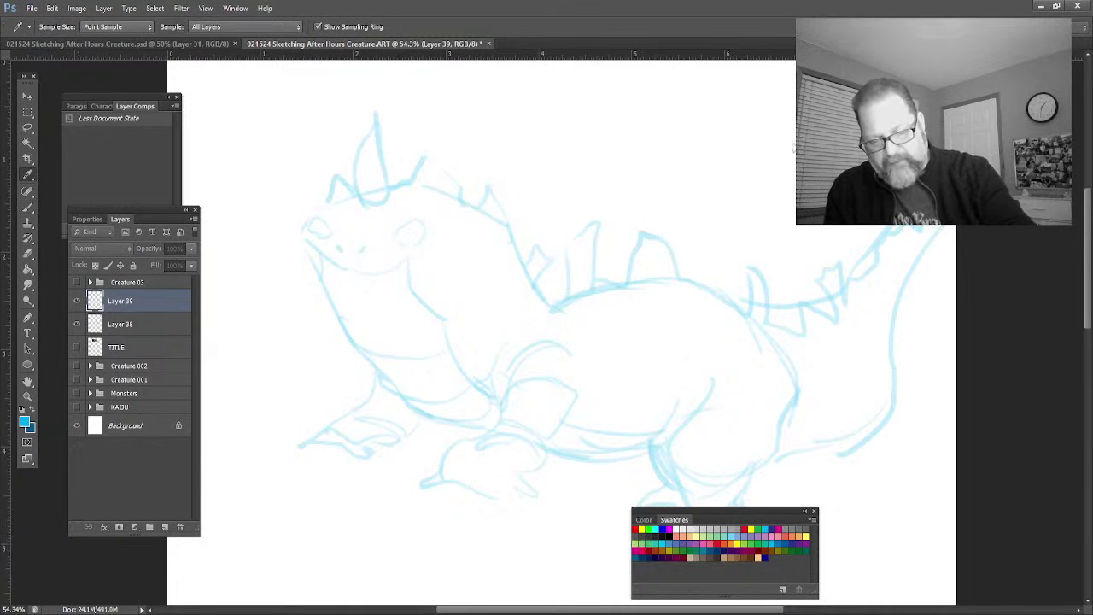
pyautogui.press('d')
# Step: Paint both eyes and the two nostrils as solid black shapes over the blue head sketch
pyautogui.click(28, 396)
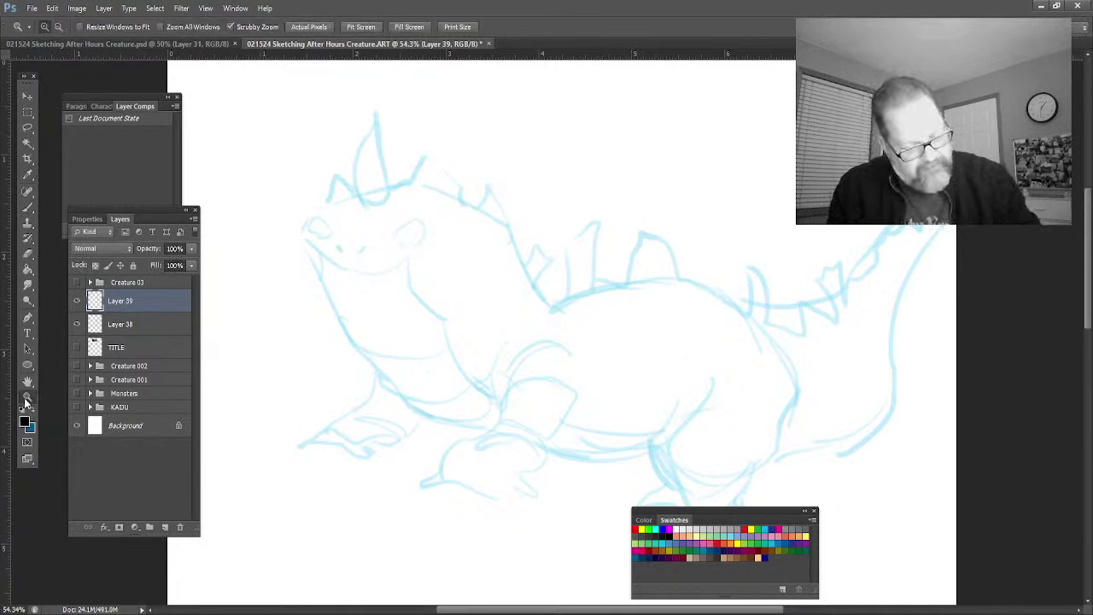
pyautogui.moveTo(360, 239); pyautogui.dragTo(392, 234)
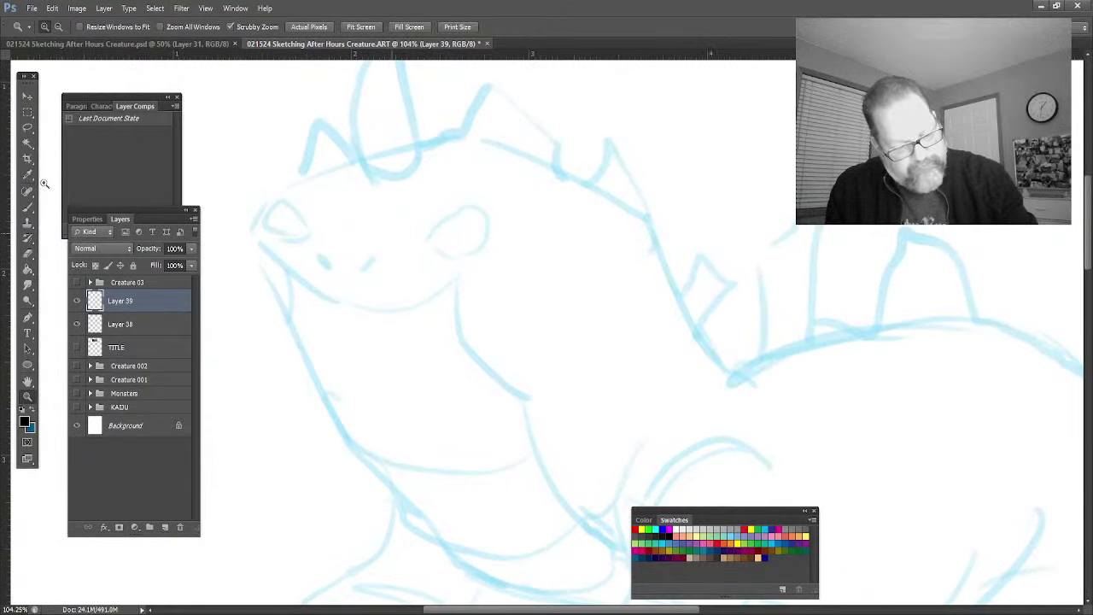
pyautogui.click(27, 207)
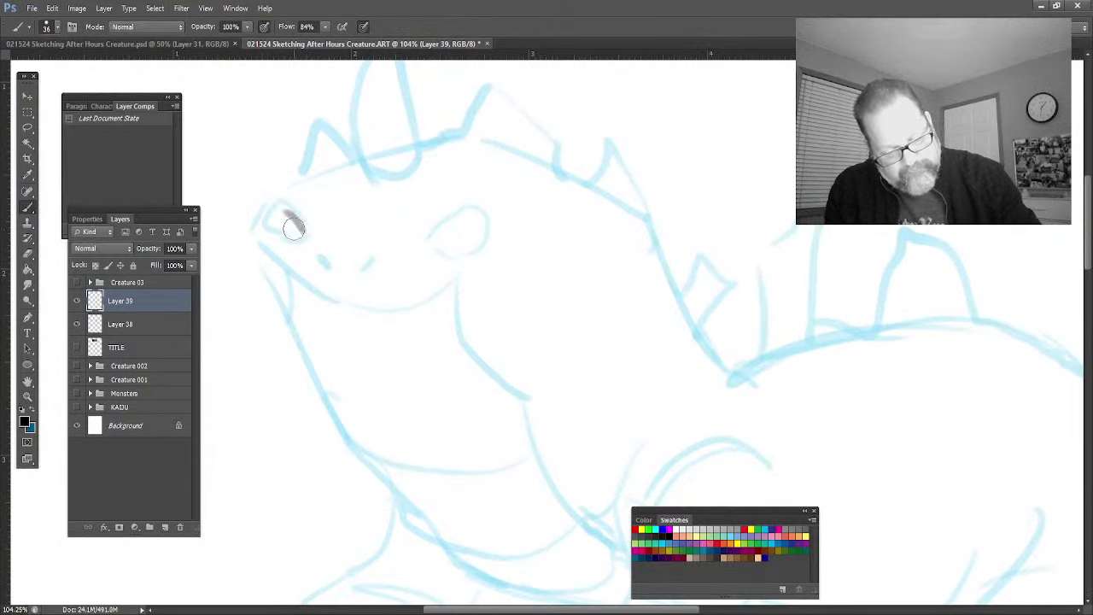
pyautogui.moveTo(294, 226); pyautogui.dragTo(277, 224)
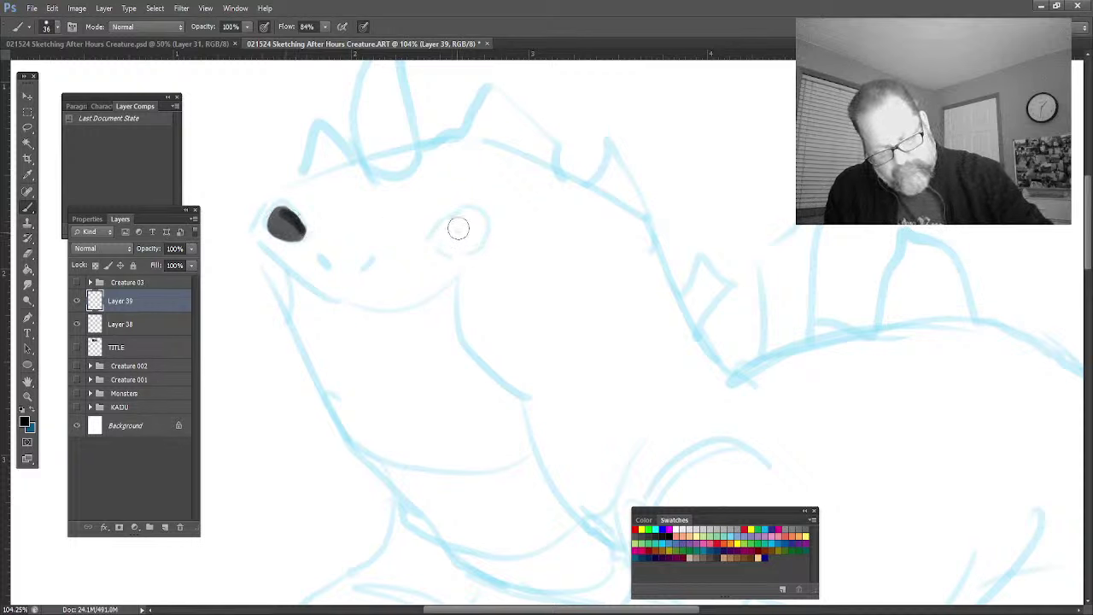
pyautogui.moveTo(457, 228)
pyautogui.mouseDown()
pyautogui.moveTo(452, 236)
pyautogui.moveTo(468, 224)
pyautogui.moveTo(440, 241)
pyautogui.moveTo(456, 227)
pyautogui.moveTo(444, 237)
pyautogui.moveTo(451, 249)
pyautogui.moveTo(455, 215)
pyautogui.moveTo(438, 210)
pyautogui.mouseUp()
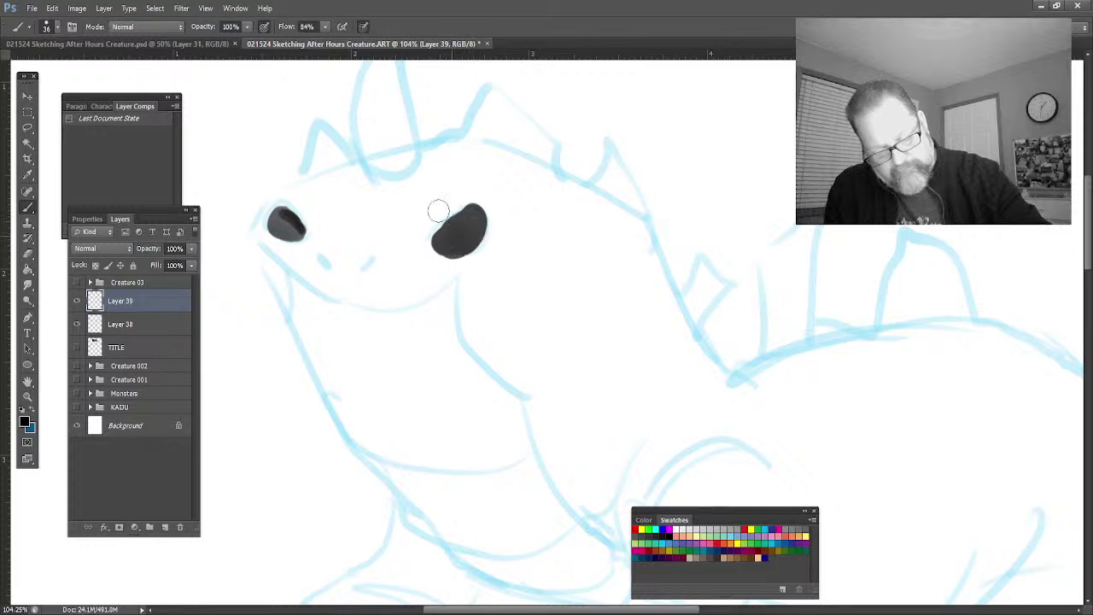
pyautogui.moveTo(328, 263); pyautogui.dragTo(329, 262)
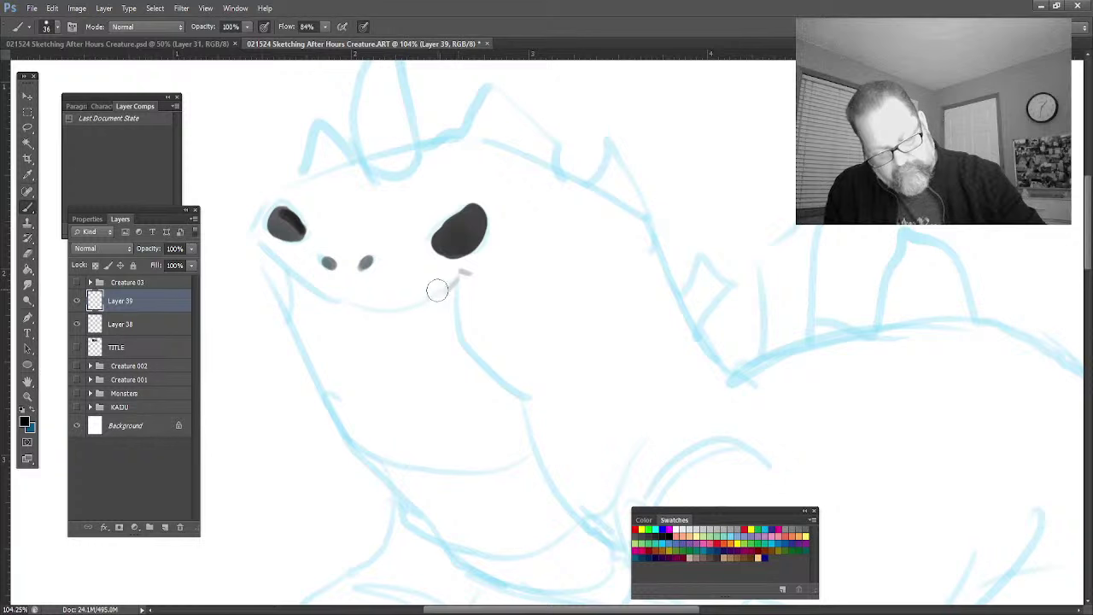
# Step: Outline the mouth, snout, brows and cheek in black, and fill the mouth with jagged teeth above a lower lip
pyautogui.moveTo(431, 299)
pyautogui.mouseDown()
pyautogui.moveTo(344, 306)
pyautogui.moveTo(357, 308)
pyautogui.moveTo(288, 276)
pyautogui.moveTo(282, 309)
pyautogui.moveTo(292, 293)
pyautogui.moveTo(278, 262)
pyautogui.moveTo(251, 230)
pyautogui.moveTo(252, 262)
pyautogui.moveTo(234, 234)
pyautogui.moveTo(320, 398)
pyautogui.mouseUp()
pyautogui.moveTo(272, 186)
pyautogui.mouseDown()
pyautogui.moveTo(254, 195)
pyautogui.moveTo(318, 195)
pyautogui.mouseUp()
pyautogui.moveTo(510, 198)
pyautogui.mouseDown()
pyautogui.moveTo(467, 177)
pyautogui.moveTo(408, 220)
pyautogui.mouseUp()
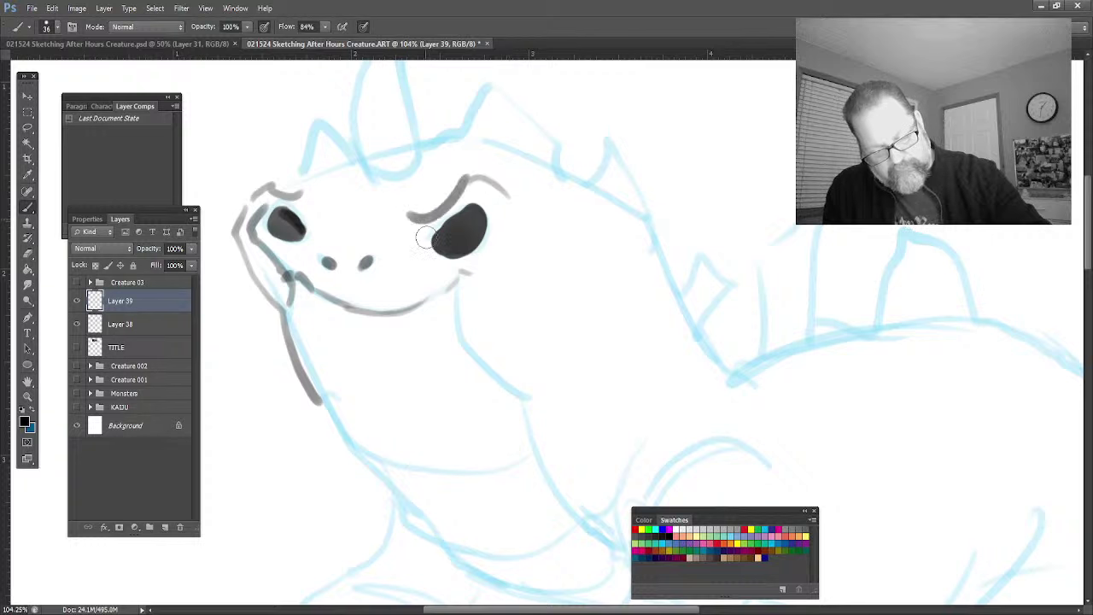
pyautogui.moveTo(492, 268)
pyautogui.mouseDown()
pyautogui.moveTo(518, 289)
pyautogui.moveTo(477, 307)
pyautogui.moveTo(467, 350)
pyautogui.mouseUp()
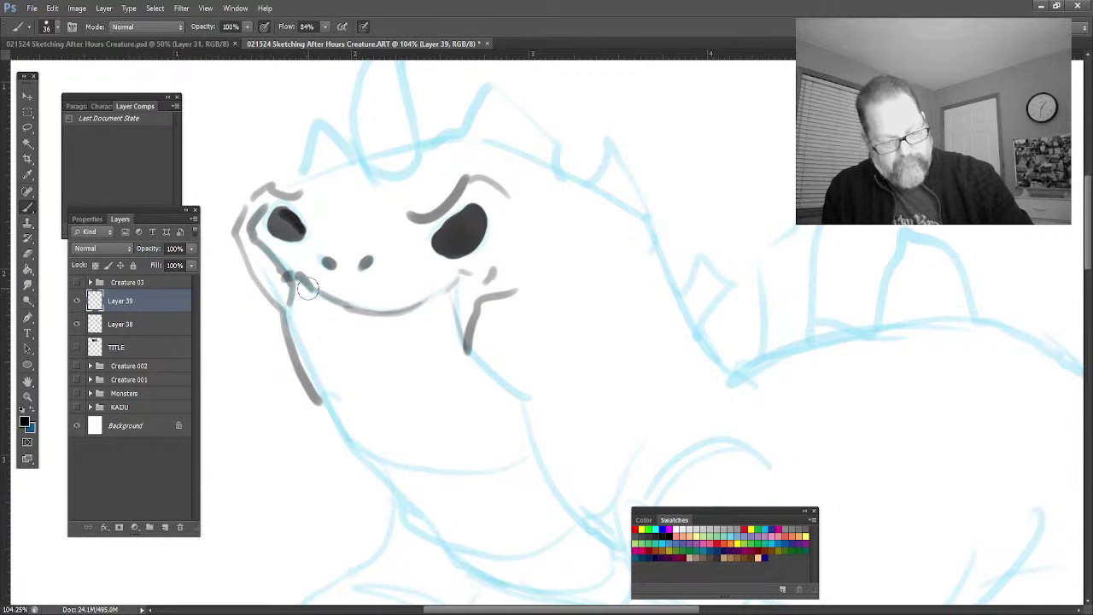
pyautogui.moveTo(299, 287)
pyautogui.mouseDown()
pyautogui.moveTo(358, 331)
pyautogui.moveTo(355, 304)
pyautogui.moveTo(392, 315)
pyautogui.moveTo(377, 331)
pyautogui.moveTo(364, 298)
pyautogui.moveTo(417, 330)
pyautogui.moveTo(427, 298)
pyautogui.moveTo(434, 328)
pyautogui.moveTo(449, 295)
pyautogui.moveTo(460, 340)
pyautogui.moveTo(435, 328)
pyautogui.moveTo(423, 358)
pyautogui.moveTo(414, 344)
pyautogui.moveTo(363, 350)
pyautogui.moveTo(355, 329)
pyautogui.moveTo(343, 343)
pyautogui.moveTo(315, 337)
pyautogui.mouseUp()
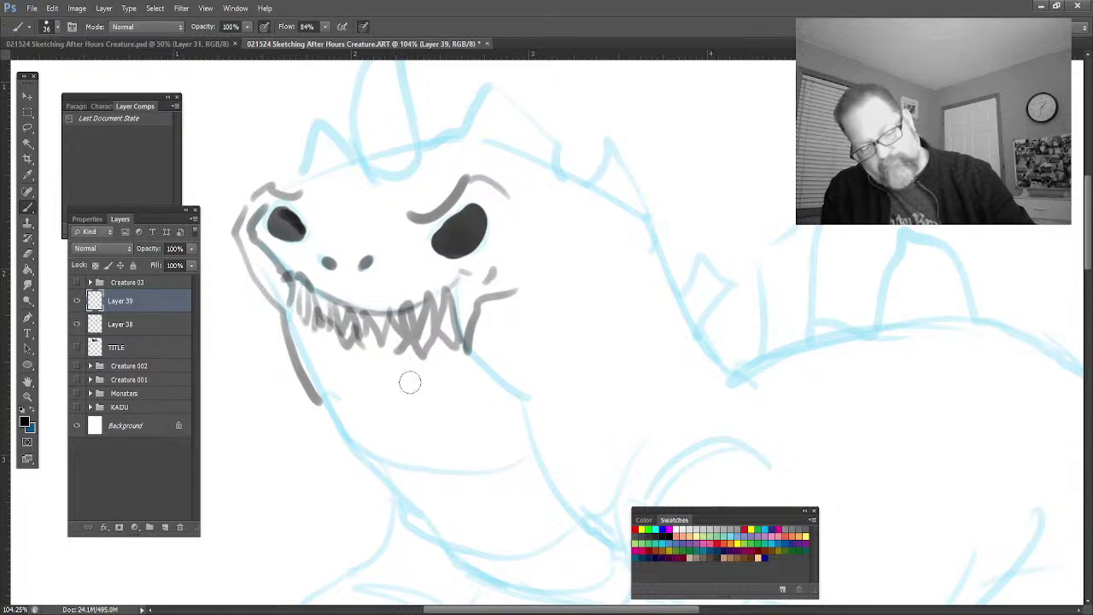
pyautogui.moveTo(436, 354)
pyautogui.mouseDown()
pyautogui.moveTo(357, 363)
pyautogui.moveTo(304, 333)
pyautogui.mouseUp()
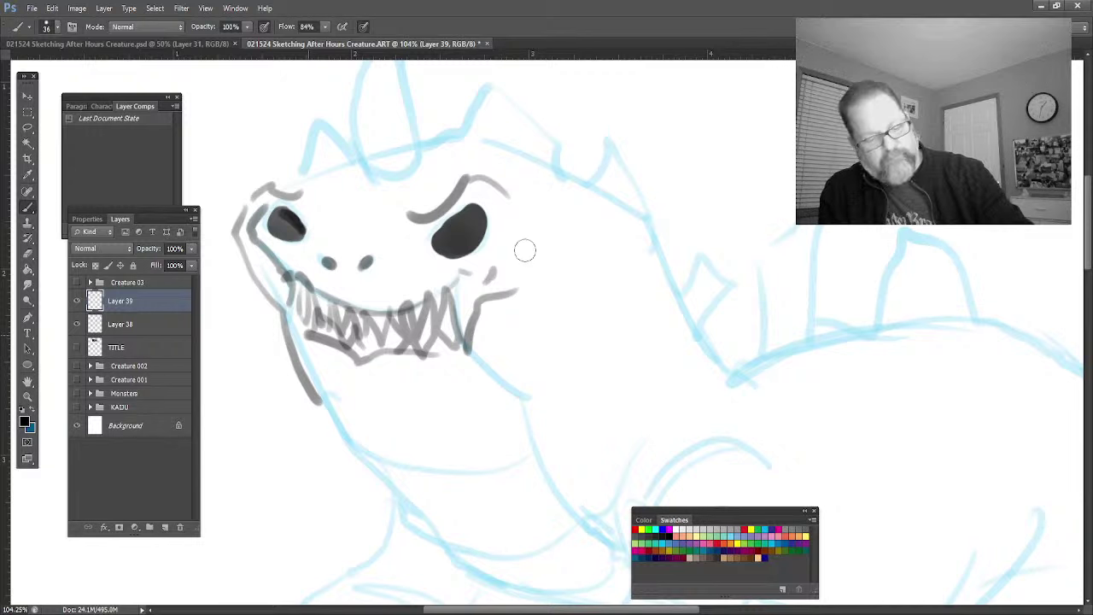
# Step: Switch the foreground colour to white and paint a round light pupil in each black eye
pyautogui.click(34, 410)
pyautogui.press('i')
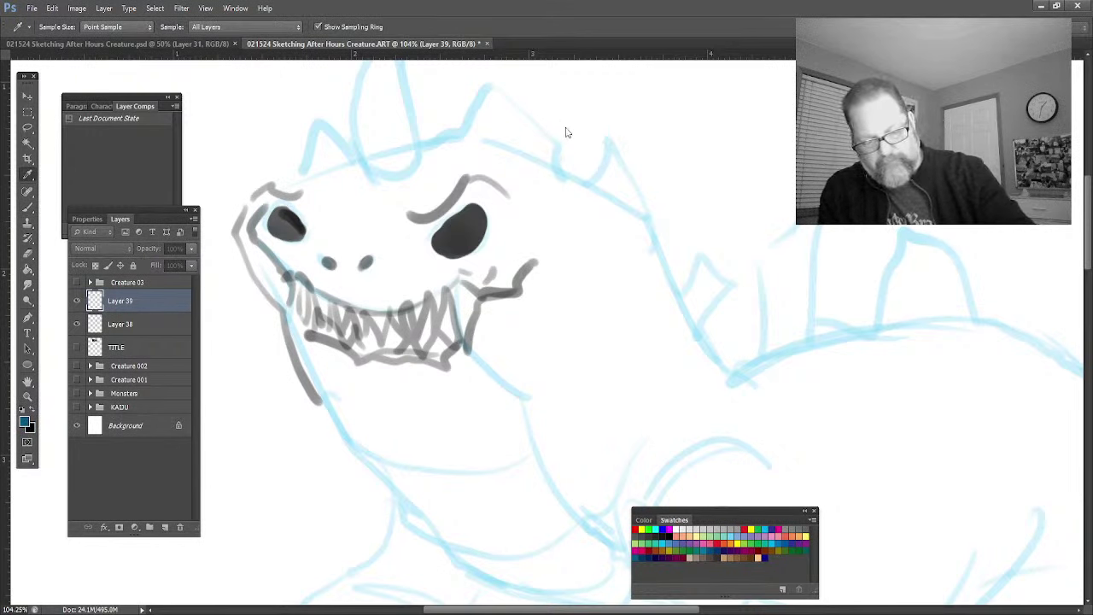
pyautogui.press('b')
pyautogui.press('d')
pyautogui.press('x')
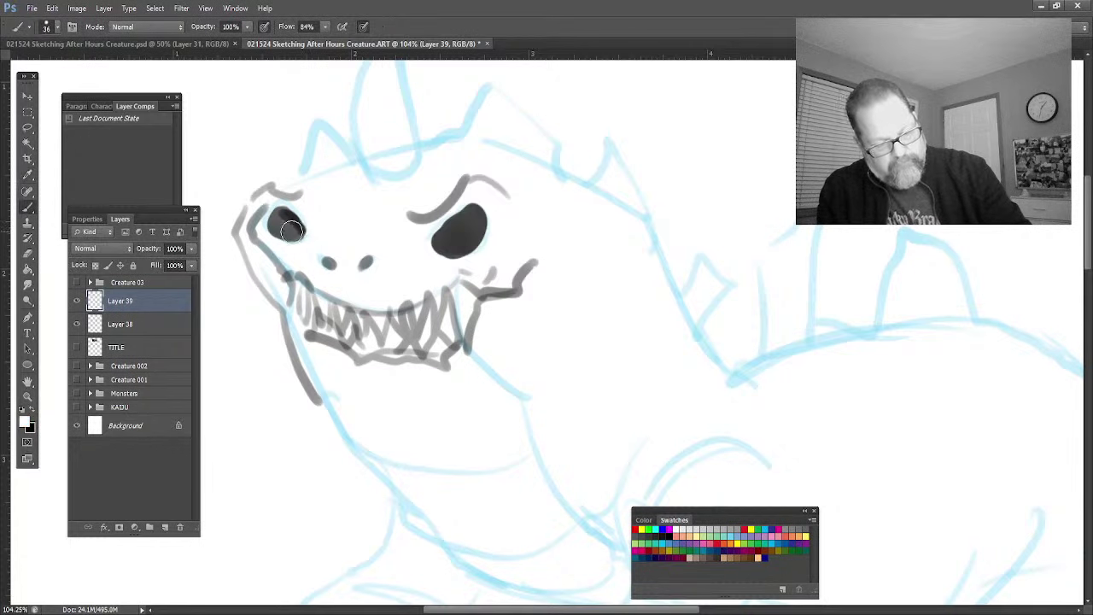
pyautogui.click(288, 226)
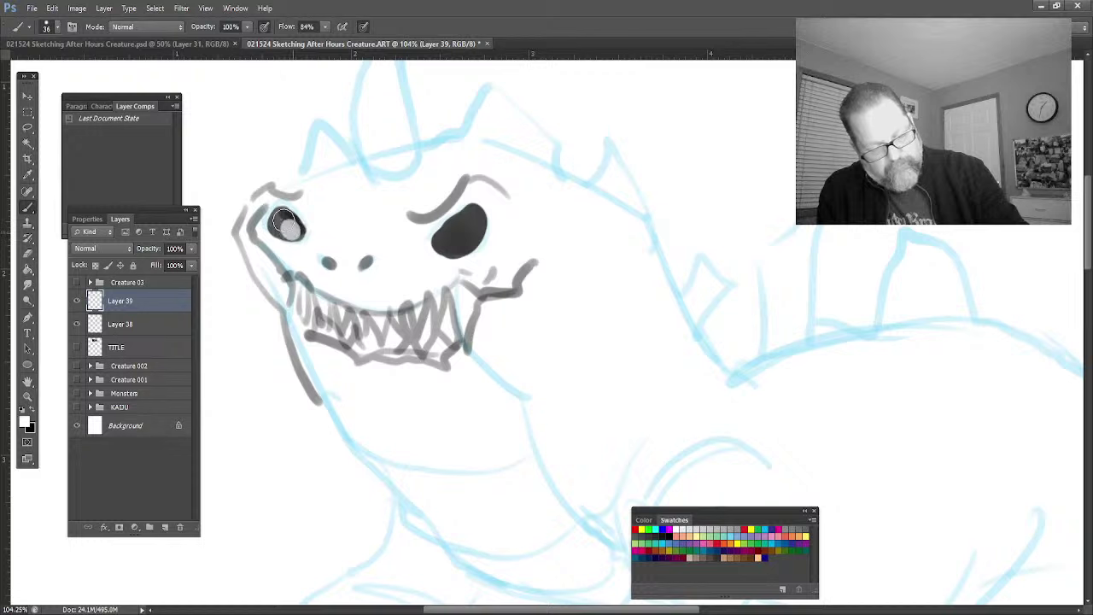
pyautogui.moveTo(441, 243); pyautogui.dragTo(453, 242)
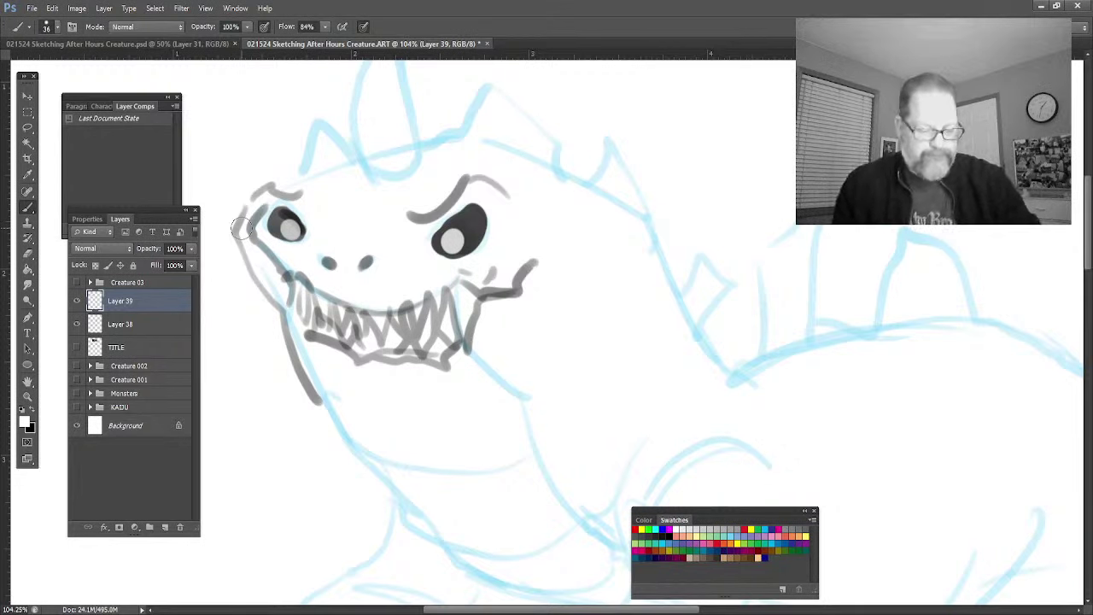
# Step: Switch the foreground colour back to black and outline the central forehead horn and the pointed spikes on both sides of the head
pyautogui.click(27, 395)
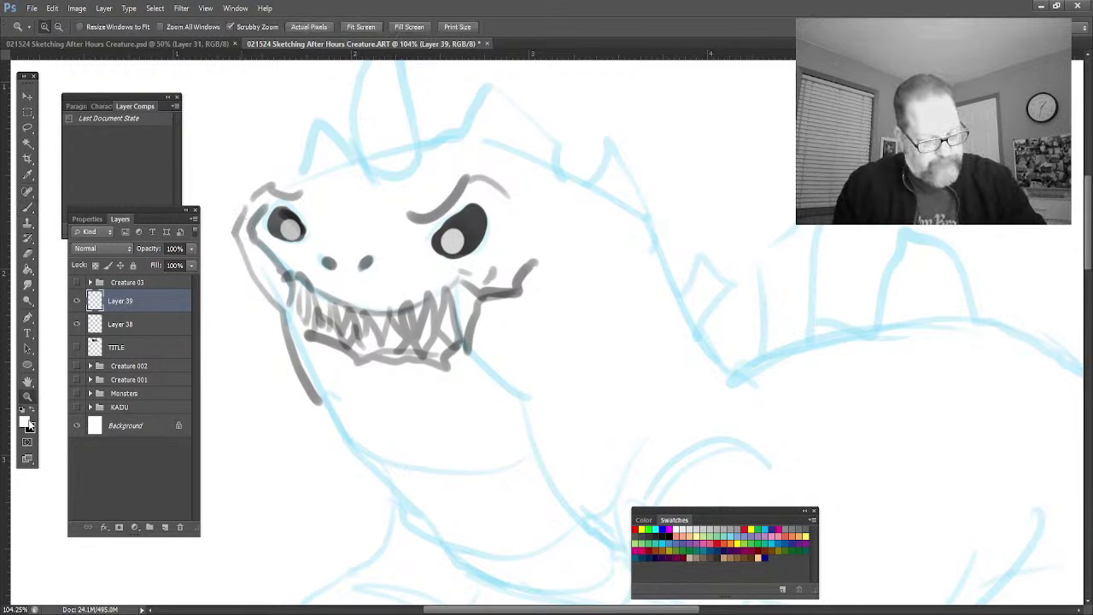
pyautogui.click(33, 411)
pyautogui.click(27, 380)
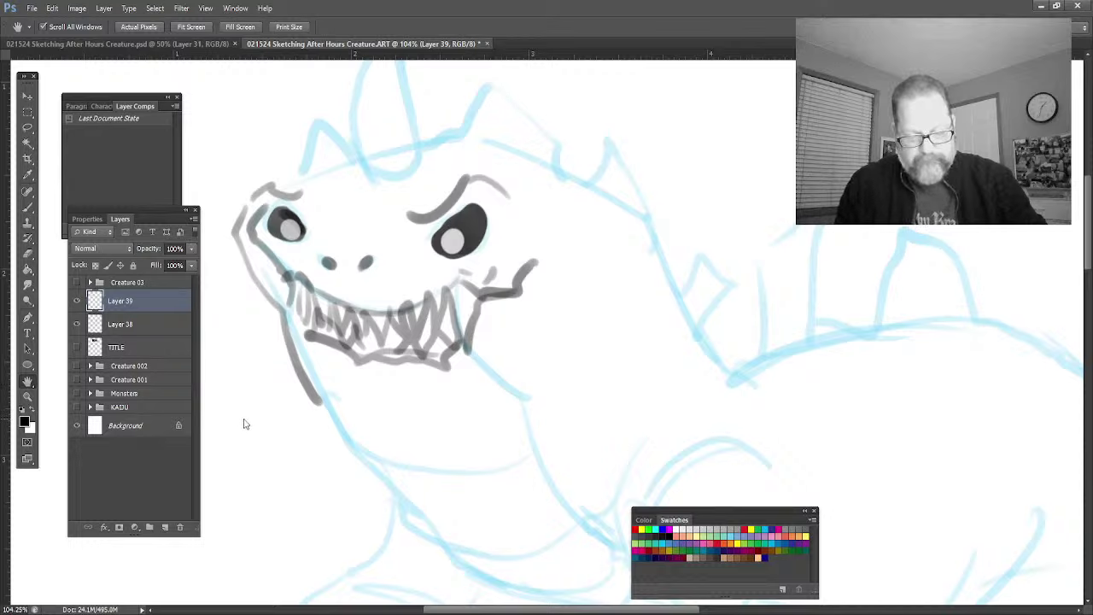
pyautogui.moveTo(301, 376)
pyautogui.mouseDown()
pyautogui.moveTo(312, 452)
pyautogui.moveTo(341, 468)
pyautogui.mouseUp()
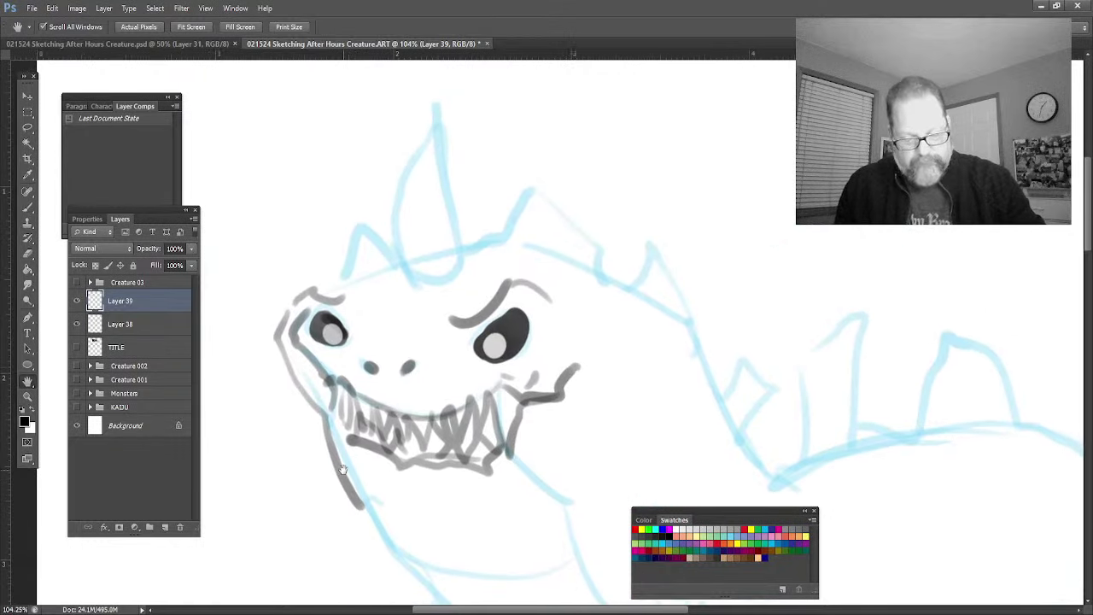
pyautogui.click(27, 208)
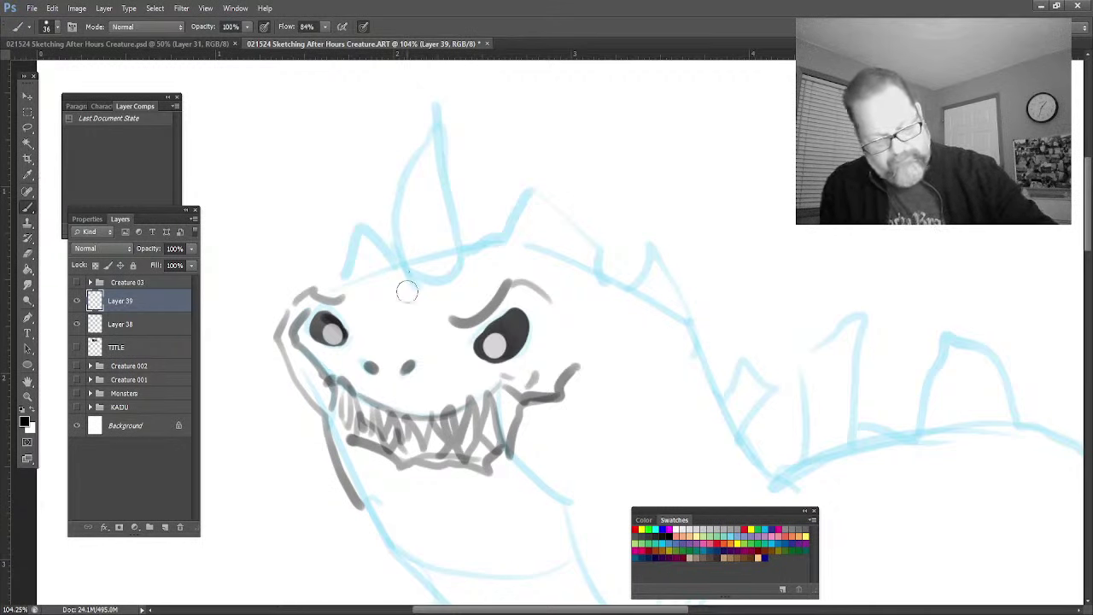
pyautogui.moveTo(437, 292)
pyautogui.mouseDown()
pyautogui.moveTo(411, 291)
pyautogui.moveTo(397, 256)
pyautogui.moveTo(392, 271)
pyautogui.moveTo(388, 191)
pyautogui.moveTo(439, 79)
pyautogui.moveTo(468, 265)
pyautogui.moveTo(413, 293)
pyautogui.moveTo(467, 266)
pyautogui.moveTo(413, 310)
pyautogui.moveTo(390, 277)
pyautogui.moveTo(389, 292)
pyautogui.moveTo(455, 300)
pyautogui.moveTo(429, 315)
pyautogui.moveTo(392, 271)
pyautogui.moveTo(411, 272)
pyautogui.moveTo(401, 205)
pyautogui.moveTo(461, 255)
pyautogui.moveTo(382, 212)
pyautogui.moveTo(368, 243)
pyautogui.mouseUp()
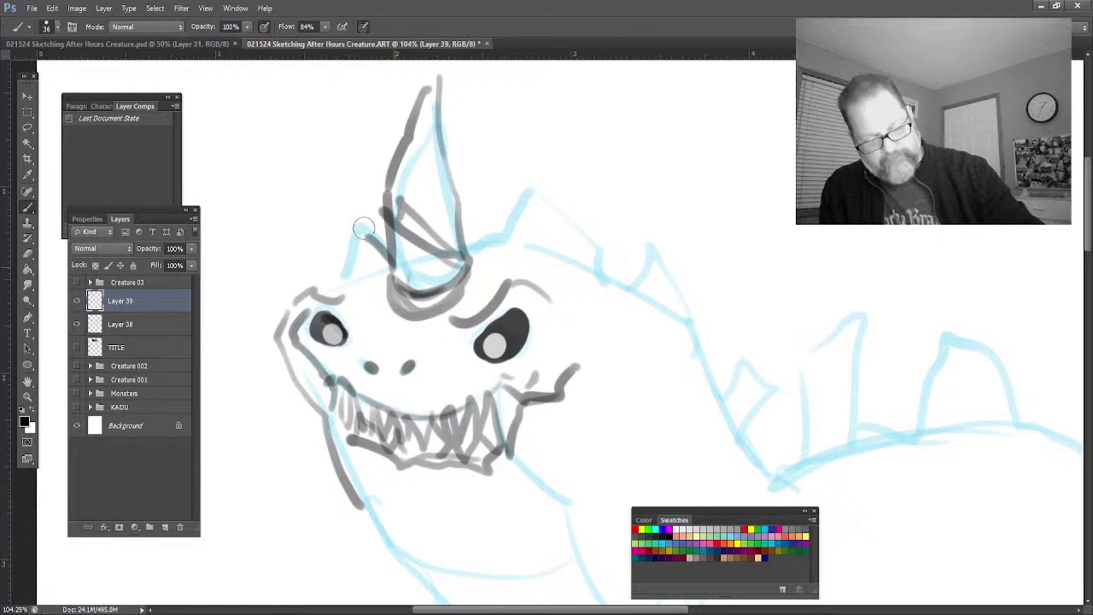
pyautogui.moveTo(312, 177); pyautogui.dragTo(314, 299)
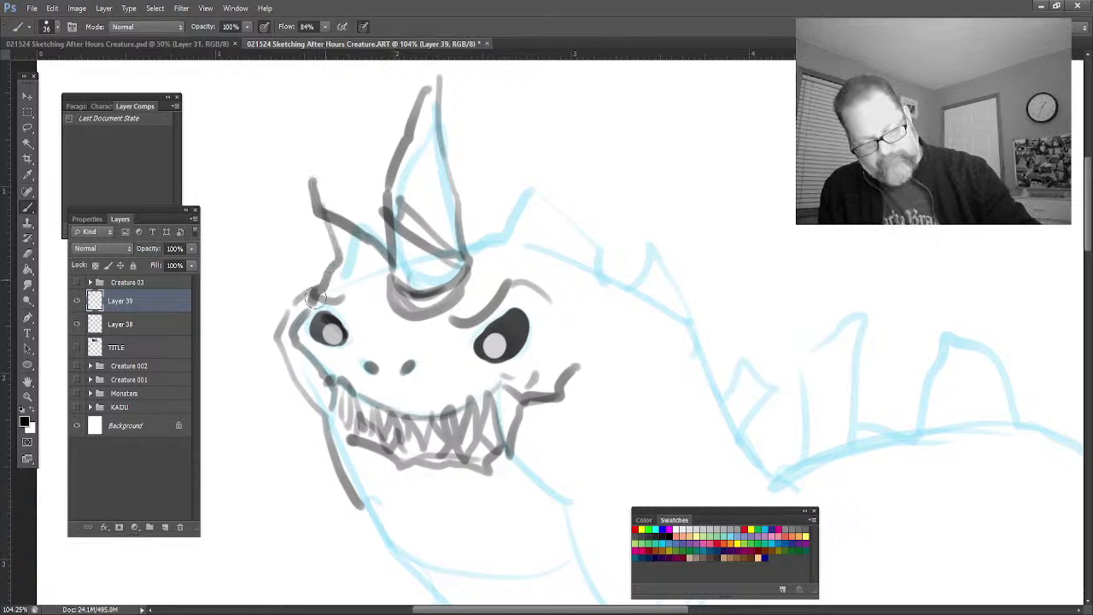
pyautogui.moveTo(468, 252)
pyautogui.mouseDown()
pyautogui.moveTo(517, 233)
pyautogui.moveTo(525, 159)
pyautogui.moveTo(611, 282)
pyautogui.moveTo(552, 222)
pyautogui.mouseUp()
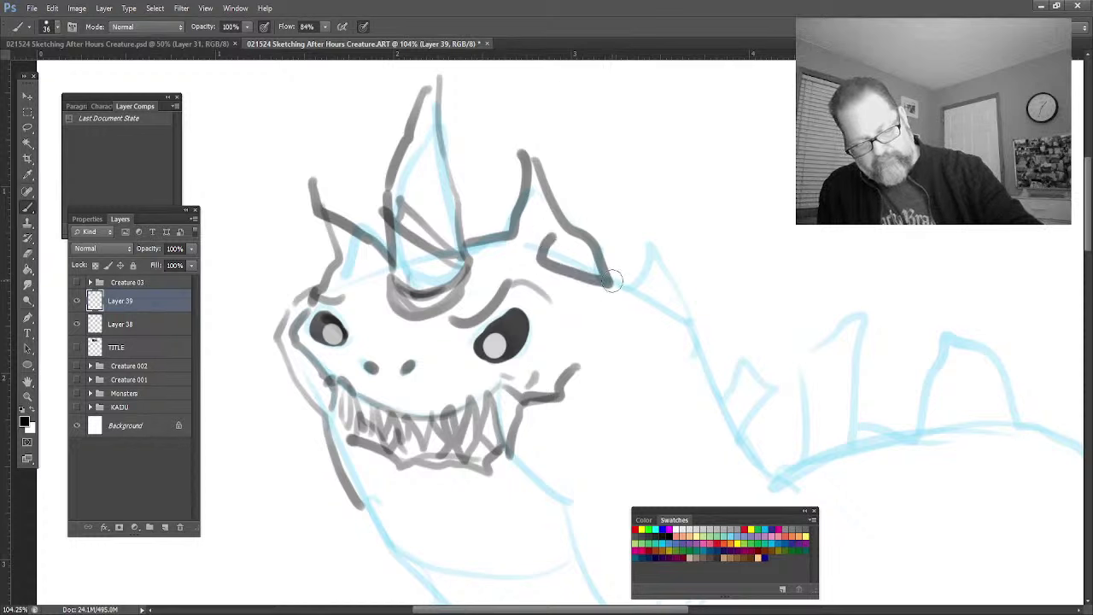
# Step: Outline the back of the neck down to the body, with two blocky spikes along it and a few small round spots beside them
pyautogui.moveTo(611, 282)
pyautogui.mouseDown()
pyautogui.moveTo(703, 347)
pyautogui.moveTo(773, 477)
pyautogui.mouseUp()
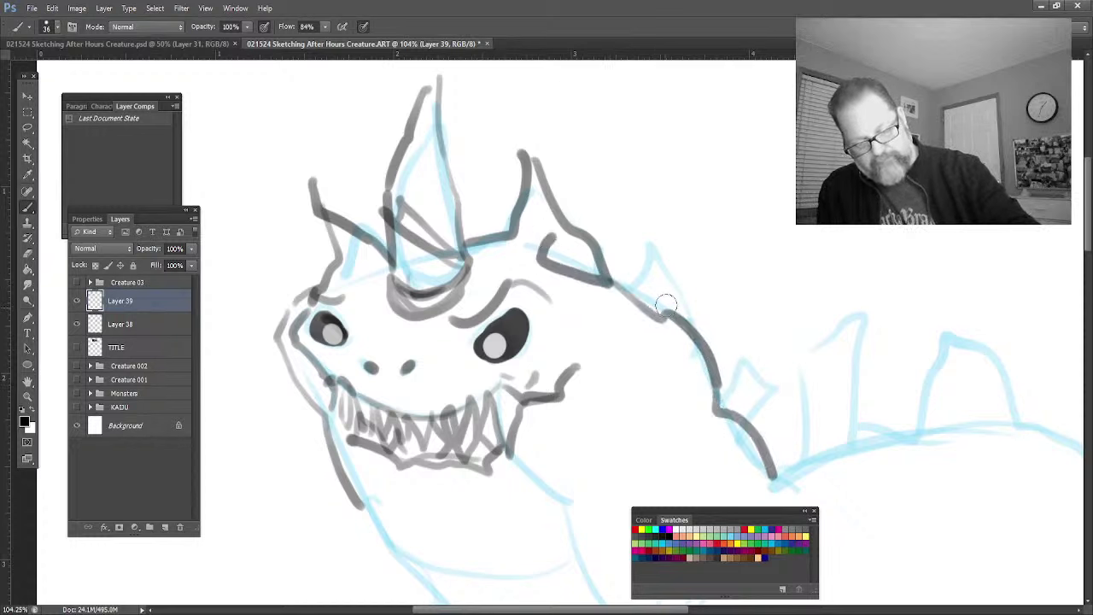
pyautogui.moveTo(664, 302)
pyautogui.mouseDown()
pyautogui.moveTo(657, 271)
pyautogui.moveTo(669, 251)
pyautogui.moveTo(690, 264)
pyautogui.moveTo(672, 301)
pyautogui.moveTo(694, 310)
pyautogui.moveTo(717, 380)
pyautogui.moveTo(735, 368)
pyautogui.moveTo(755, 375)
pyautogui.moveTo(747, 414)
pyautogui.moveTo(766, 395)
pyautogui.mouseUp()
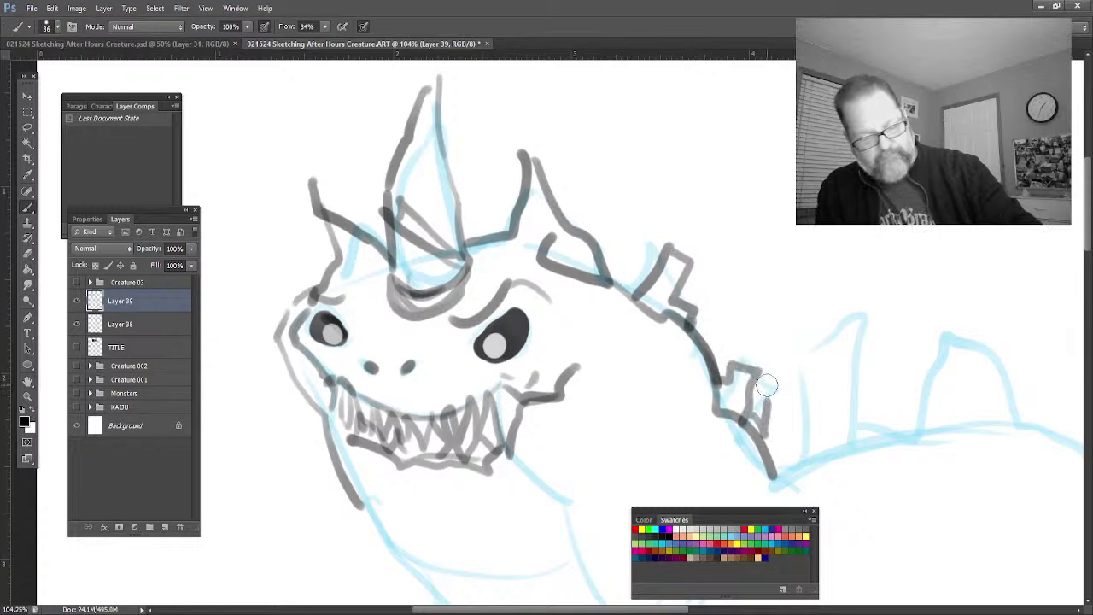
pyautogui.moveTo(658, 363)
pyautogui.mouseDown()
pyautogui.moveTo(665, 340)
pyautogui.moveTo(691, 355)
pyautogui.mouseUp()
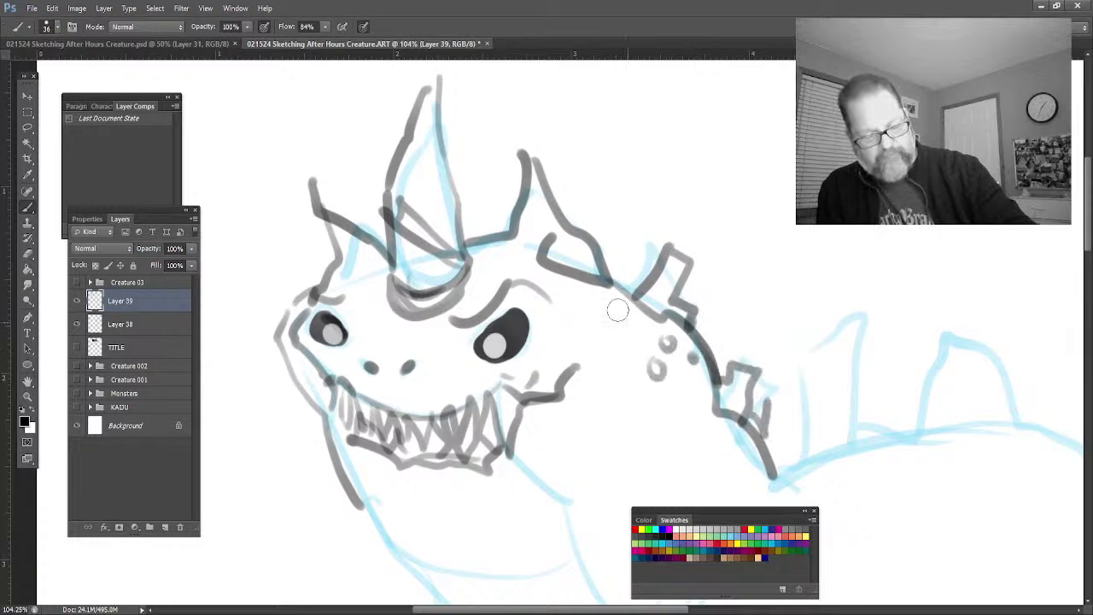
# Step: Ink the jaw and throat lines below both mouth corners and shade the upper part of each pupil in black
pyautogui.moveTo(518, 446); pyautogui.dragTo(570, 514)
pyautogui.moveTo(530, 407); pyautogui.dragTo(543, 481)
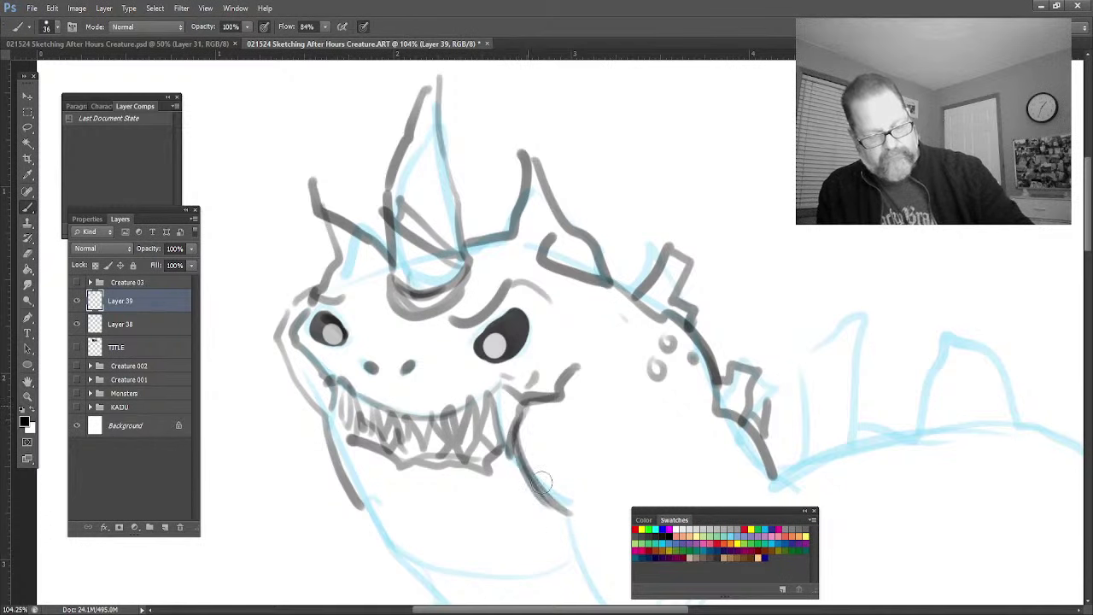
pyautogui.moveTo(325, 383)
pyautogui.mouseDown()
pyautogui.moveTo(318, 432)
pyautogui.moveTo(335, 409)
pyautogui.moveTo(362, 517)
pyautogui.moveTo(391, 549)
pyautogui.mouseUp()
pyautogui.moveTo(332, 417); pyautogui.dragTo(320, 436)
pyautogui.moveTo(331, 357); pyautogui.dragTo(329, 321)
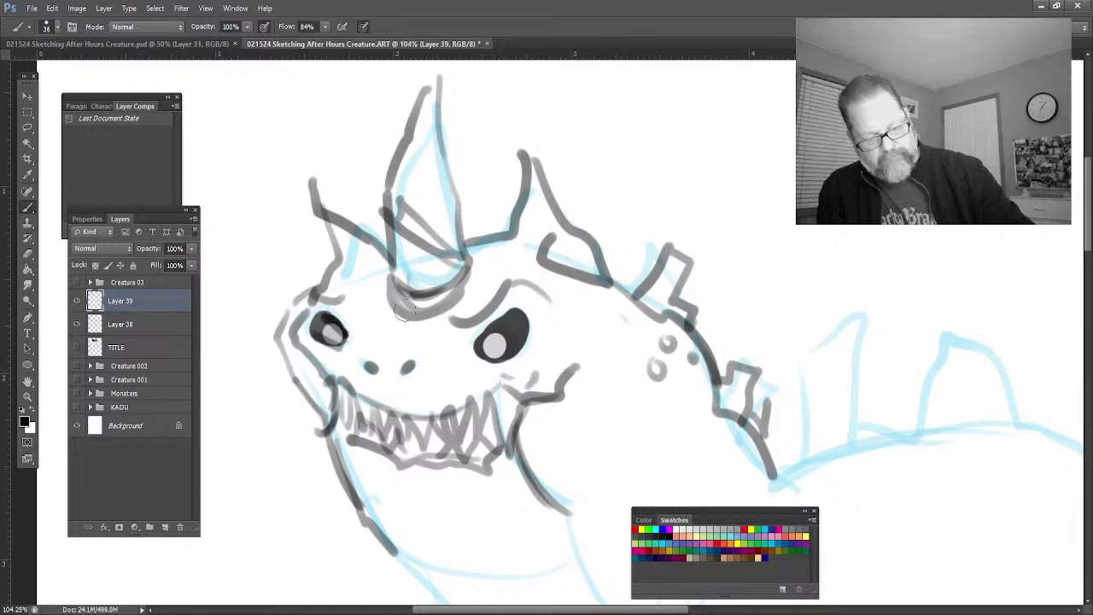
pyautogui.moveTo(488, 340); pyautogui.dragTo(476, 336)
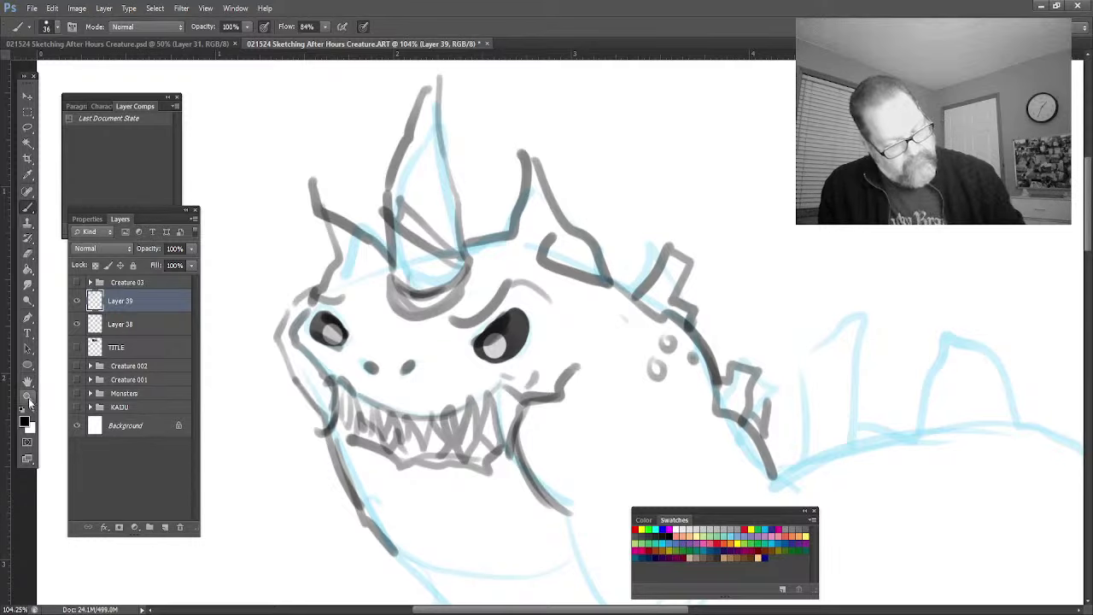
# Step: Continue the near edge of the neck down to the chest in black and add a small crease mark beside it
pyautogui.click(27, 395)
pyautogui.moveTo(374, 535)
pyautogui.mouseDown()
pyautogui.moveTo(342, 512)
pyautogui.moveTo(363, 483)
pyautogui.moveTo(381, 490)
pyautogui.moveTo(300, 325)
pyautogui.moveTo(299, 297)
pyautogui.mouseUp()
pyautogui.click(27, 381)
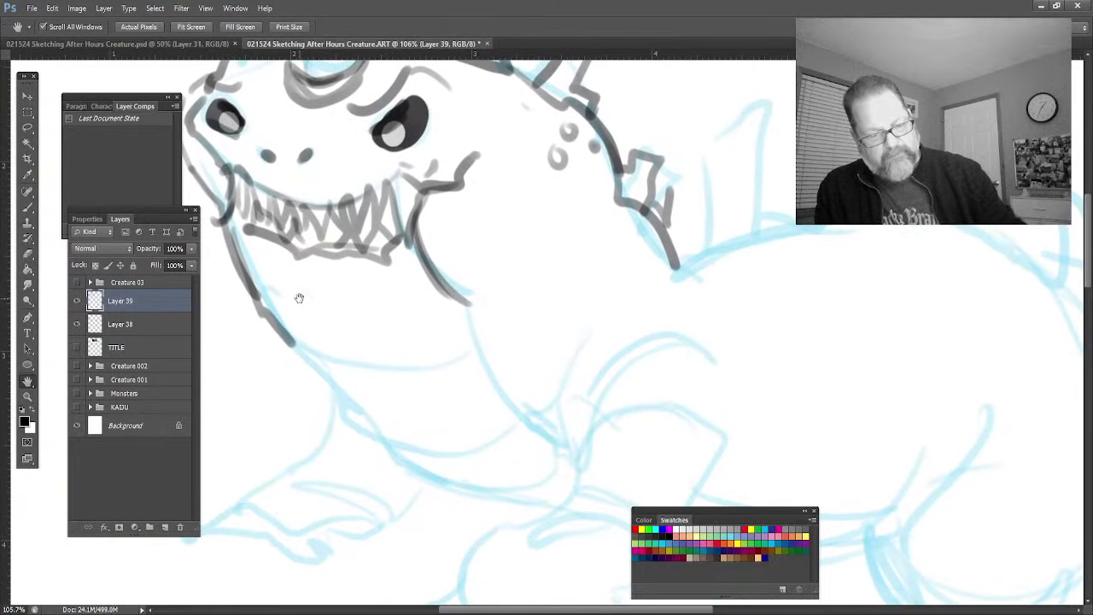
pyautogui.click(27, 207)
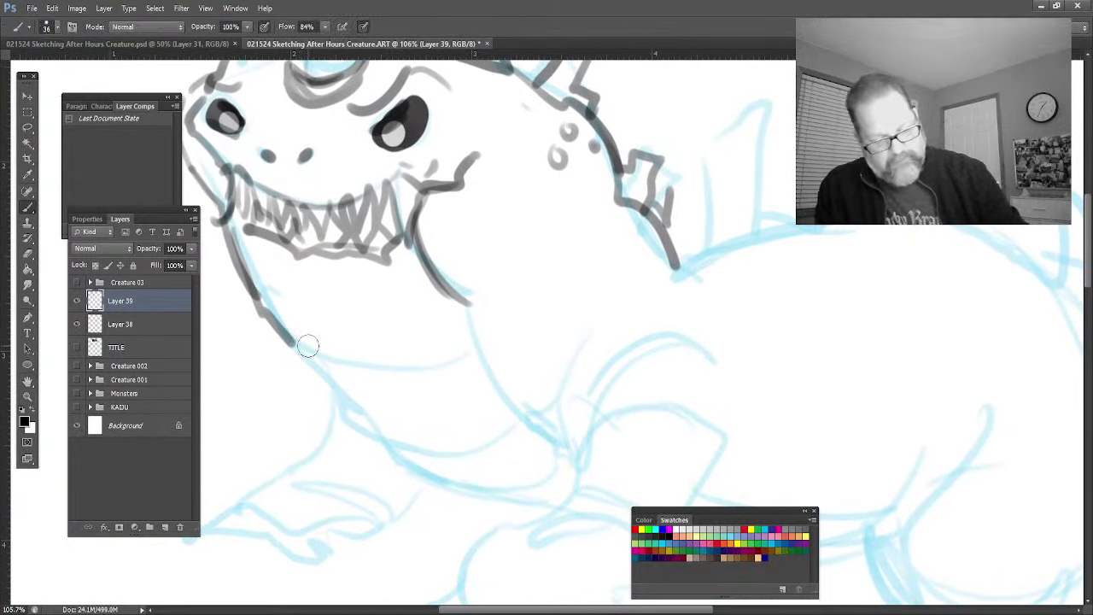
pyautogui.moveTo(466, 301)
pyautogui.mouseDown()
pyautogui.moveTo(510, 412)
pyautogui.moveTo(551, 440)
pyautogui.moveTo(581, 478)
pyautogui.mouseUp()
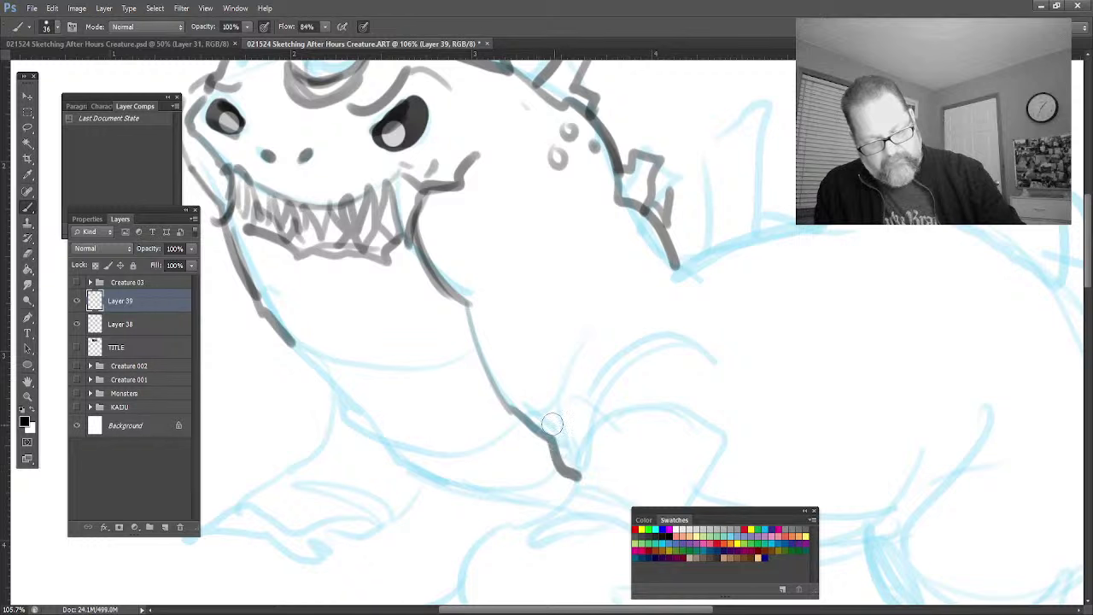
pyautogui.moveTo(544, 391); pyautogui.dragTo(548, 421)
# Step: Ink the shoulder folds, the top of the near front leg and the line joining shoulder to back, and strengthen the neck edge
pyautogui.moveTo(610, 362)
pyautogui.mouseDown()
pyautogui.moveTo(583, 403)
pyautogui.moveTo(579, 433)
pyautogui.moveTo(628, 385)
pyautogui.mouseUp()
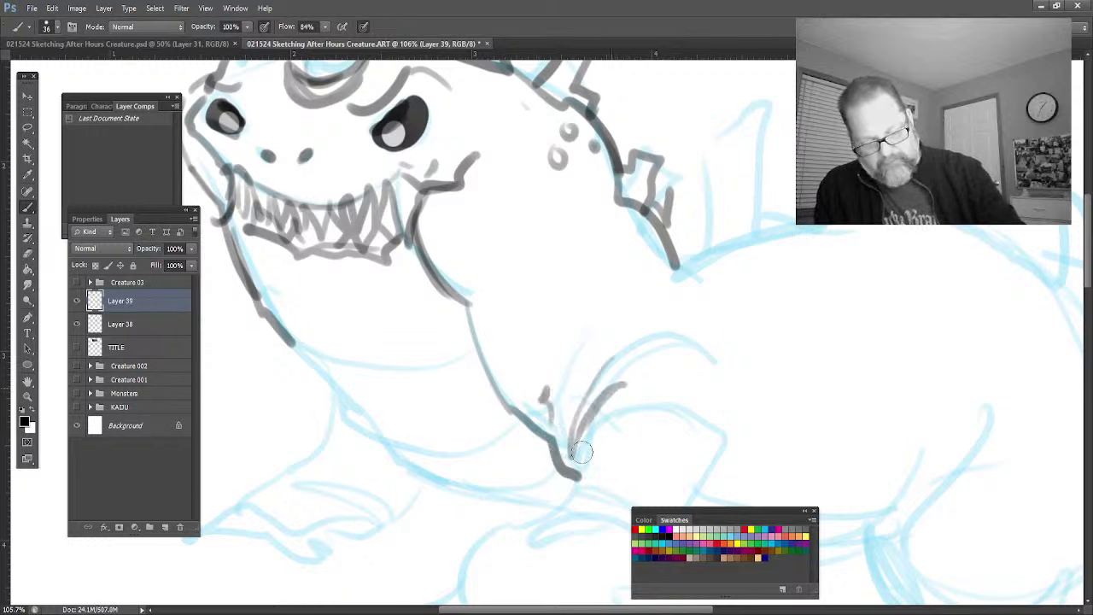
pyautogui.moveTo(598, 431)
pyautogui.mouseDown()
pyautogui.moveTo(628, 409)
pyautogui.moveTo(699, 417)
pyautogui.moveTo(720, 459)
pyautogui.mouseUp()
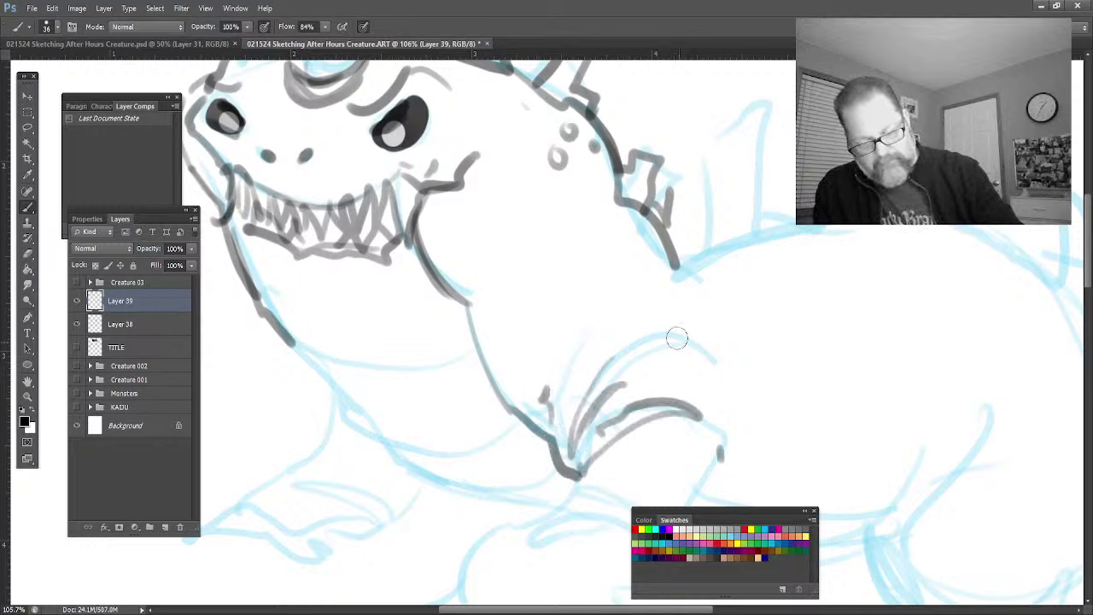
pyautogui.moveTo(632, 334); pyautogui.dragTo(589, 401)
pyautogui.moveTo(628, 338)
pyautogui.mouseDown()
pyautogui.moveTo(595, 395)
pyautogui.moveTo(662, 252)
pyautogui.mouseUp()
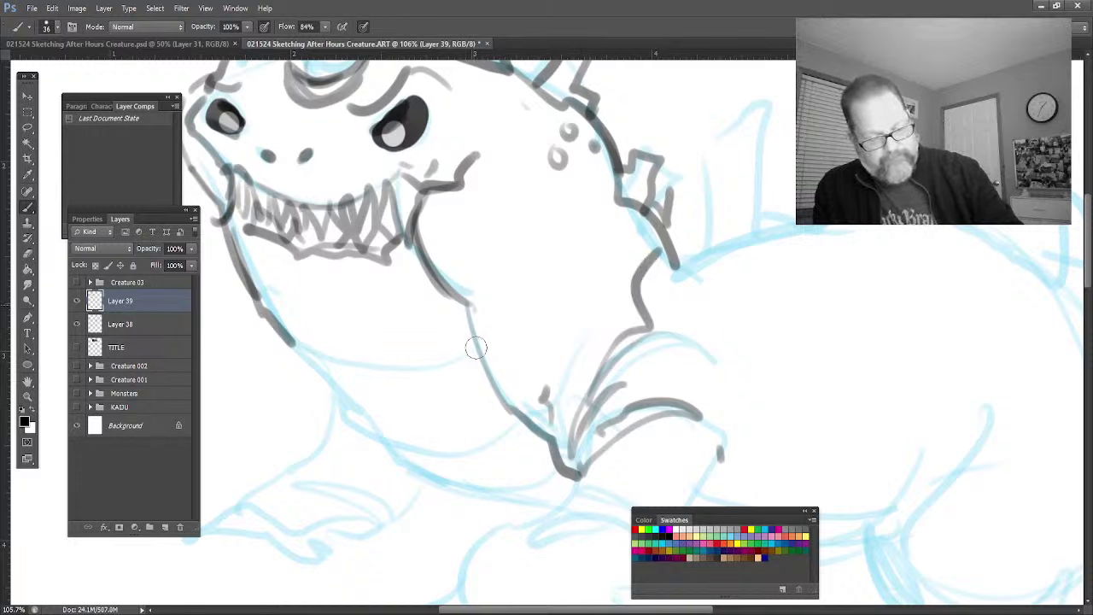
pyautogui.moveTo(472, 316); pyautogui.dragTo(511, 402)
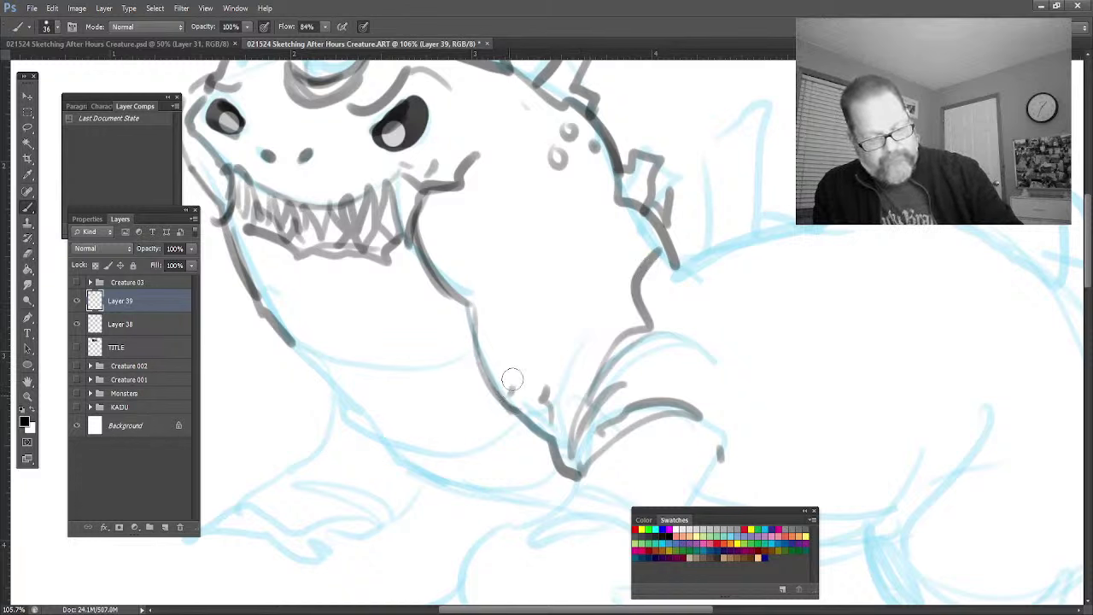
# Step: Draw the front contour of the lower neck with curved bands crossing the throat and chest
pyautogui.keyDown('shift'); pyautogui.click(297, 352); pyautogui.keyUp('shift')
pyautogui.moveTo(298, 352)
pyautogui.mouseDown()
pyautogui.moveTo(478, 357)
pyautogui.moveTo(401, 432)
pyautogui.moveTo(525, 440)
pyautogui.mouseUp()
pyautogui.moveTo(376, 434); pyautogui.dragTo(535, 511)
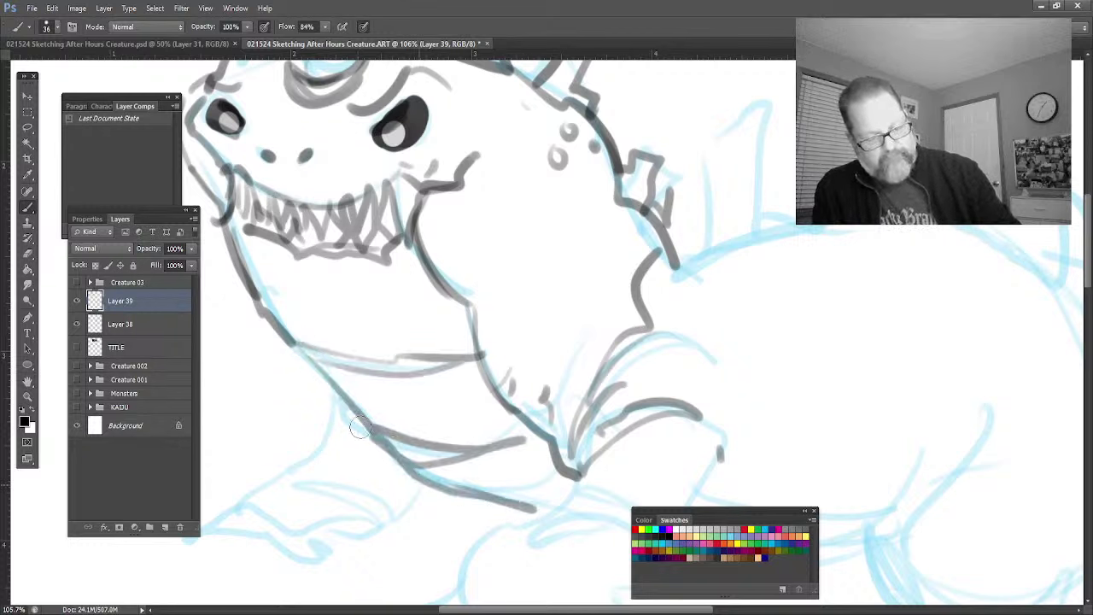
# Step: Ink the far front leg with its curved bands and its clawed foot
pyautogui.moveTo(332, 416); pyautogui.dragTo(416, 500)
pyautogui.moveTo(321, 445)
pyautogui.mouseDown()
pyautogui.moveTo(422, 494)
pyautogui.moveTo(323, 547)
pyautogui.moveTo(346, 584)
pyautogui.moveTo(291, 561)
pyautogui.moveTo(217, 554)
pyautogui.moveTo(228, 551)
pyautogui.moveTo(209, 575)
pyautogui.moveTo(252, 536)
pyautogui.moveTo(221, 526)
pyautogui.moveTo(281, 550)
pyautogui.moveTo(226, 513)
pyautogui.moveTo(291, 533)
pyautogui.moveTo(358, 525)
pyautogui.moveTo(224, 507)
pyautogui.moveTo(267, 486)
pyautogui.moveTo(208, 506)
pyautogui.mouseUp()
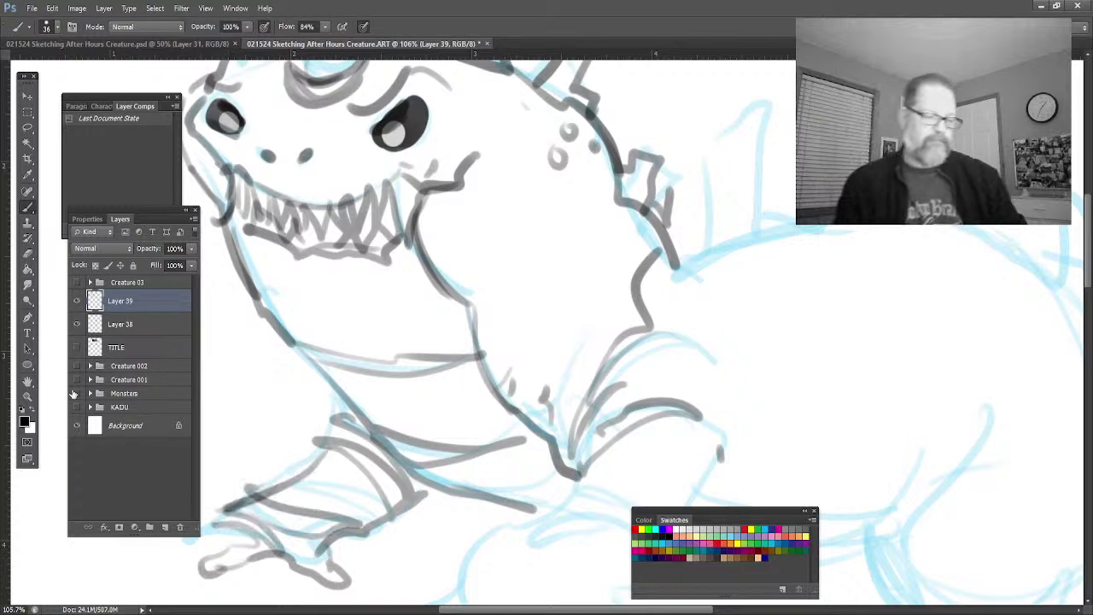
pyautogui.click(27, 396)
pyautogui.scroll(-2, 523, 459)
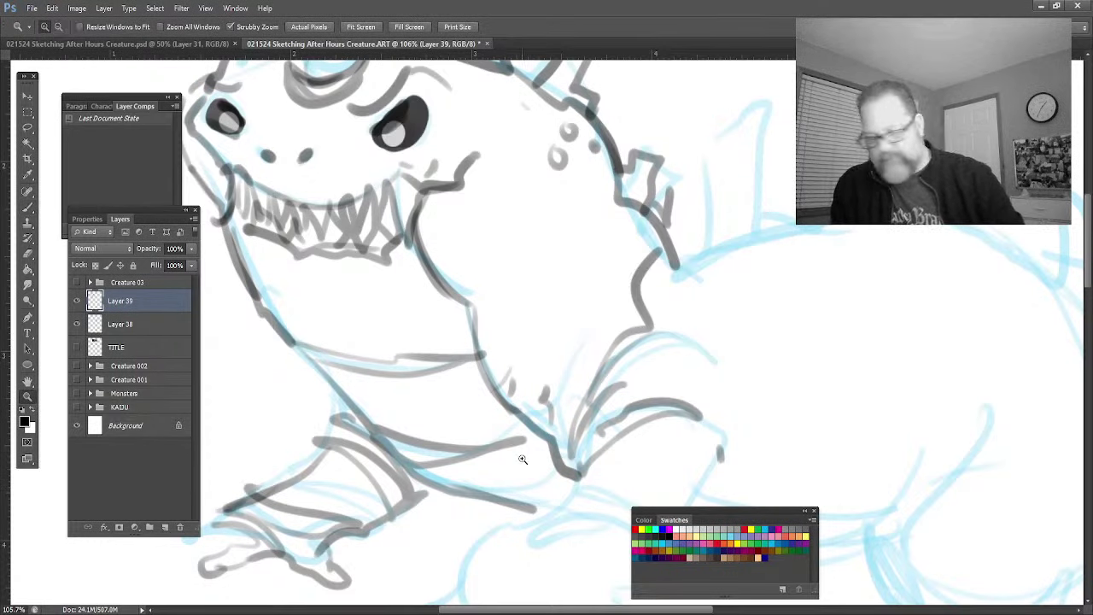
pyautogui.scroll(-2, 481, 460)
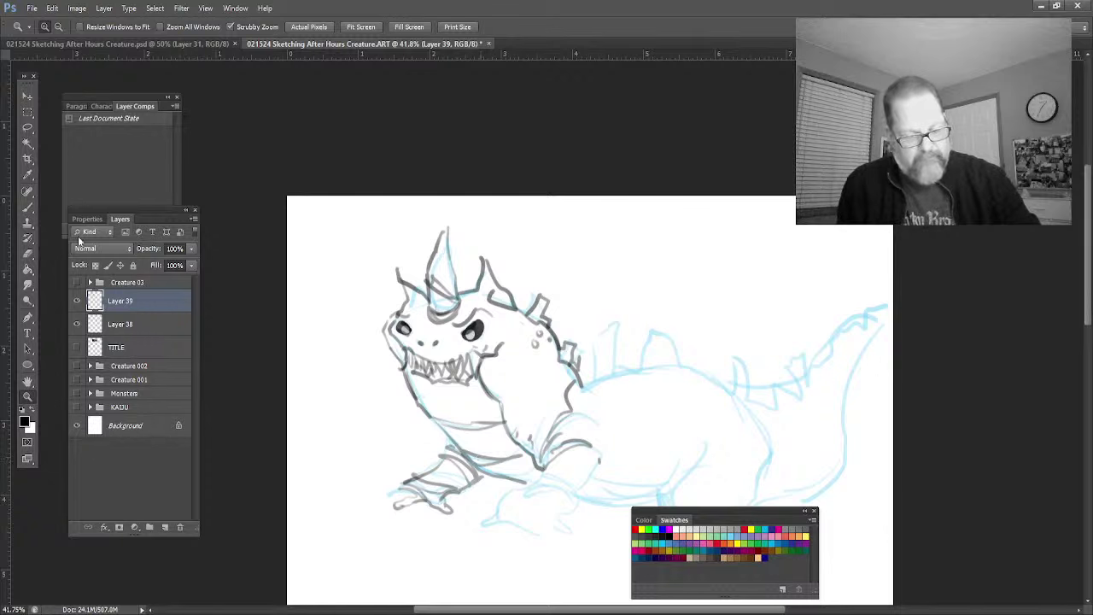
pyautogui.click(28, 208)
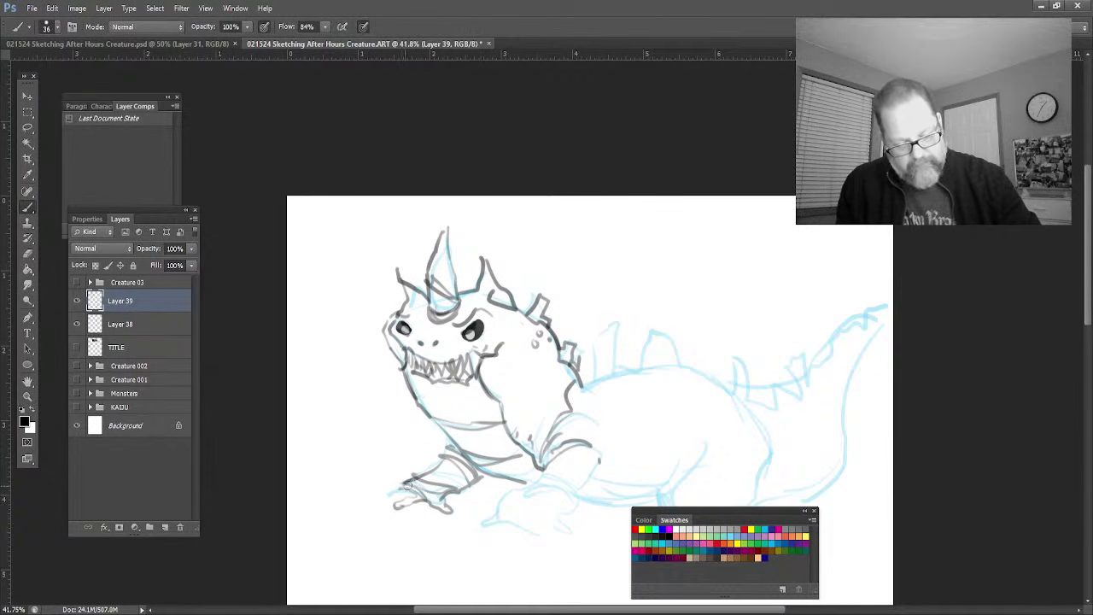
pyautogui.moveTo(417, 481); pyautogui.dragTo(376, 503)
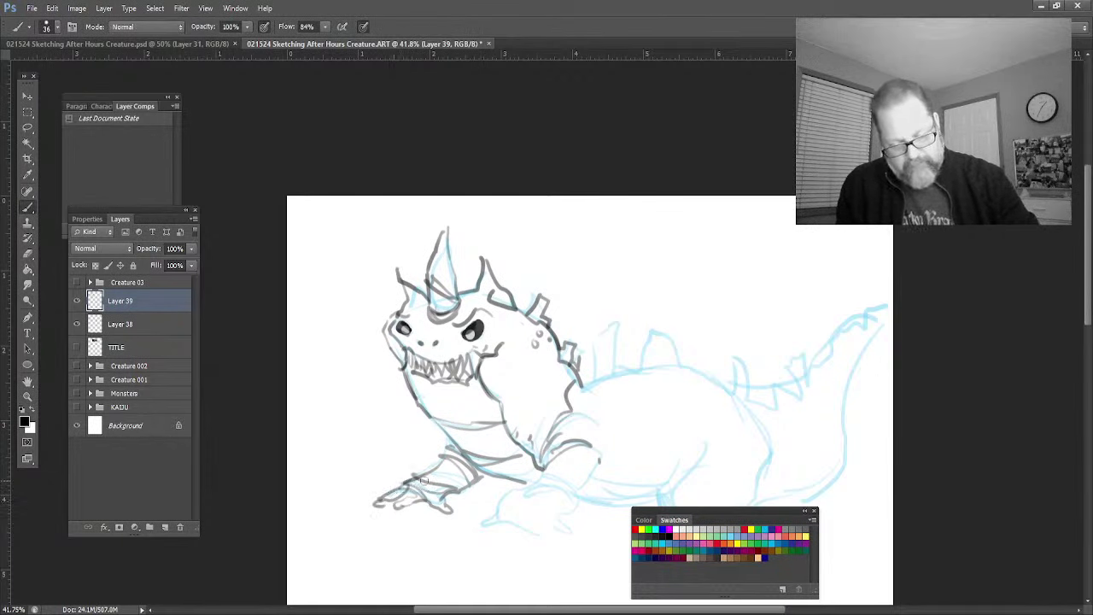
# Step: Outline the near front leg with its elbow and clawed foot, and connect it to the lower chest
pyautogui.moveTo(501, 497)
pyautogui.mouseDown()
pyautogui.moveTo(500, 522)
pyautogui.moveTo(560, 547)
pyautogui.mouseUp()
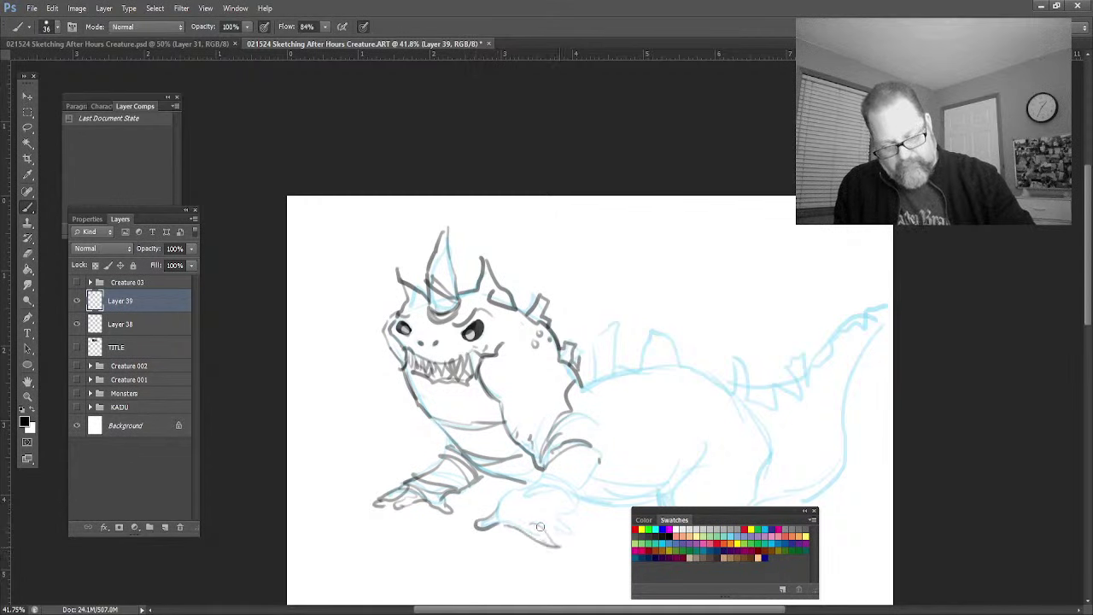
pyautogui.moveTo(525, 523)
pyautogui.mouseDown()
pyautogui.moveTo(569, 543)
pyautogui.moveTo(562, 522)
pyautogui.mouseUp()
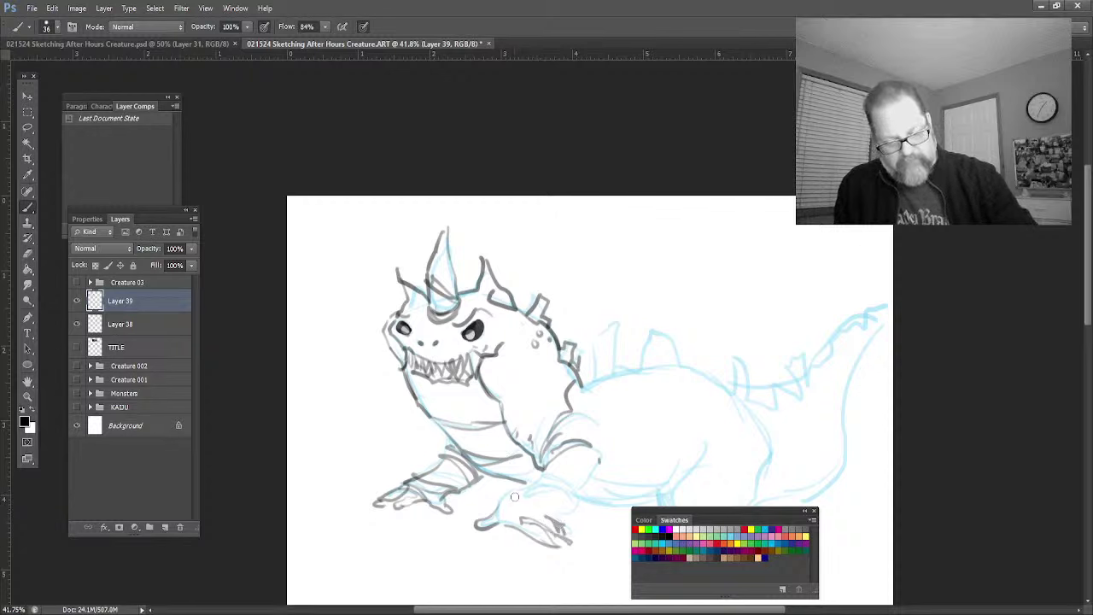
pyautogui.moveTo(542, 469)
pyautogui.mouseDown()
pyautogui.moveTo(546, 487)
pyautogui.moveTo(523, 498)
pyautogui.moveTo(569, 449)
pyautogui.moveTo(564, 516)
pyautogui.moveTo(602, 463)
pyautogui.moveTo(564, 514)
pyautogui.moveTo(593, 487)
pyautogui.moveTo(596, 458)
pyautogui.moveTo(607, 465)
pyautogui.mouseUp()
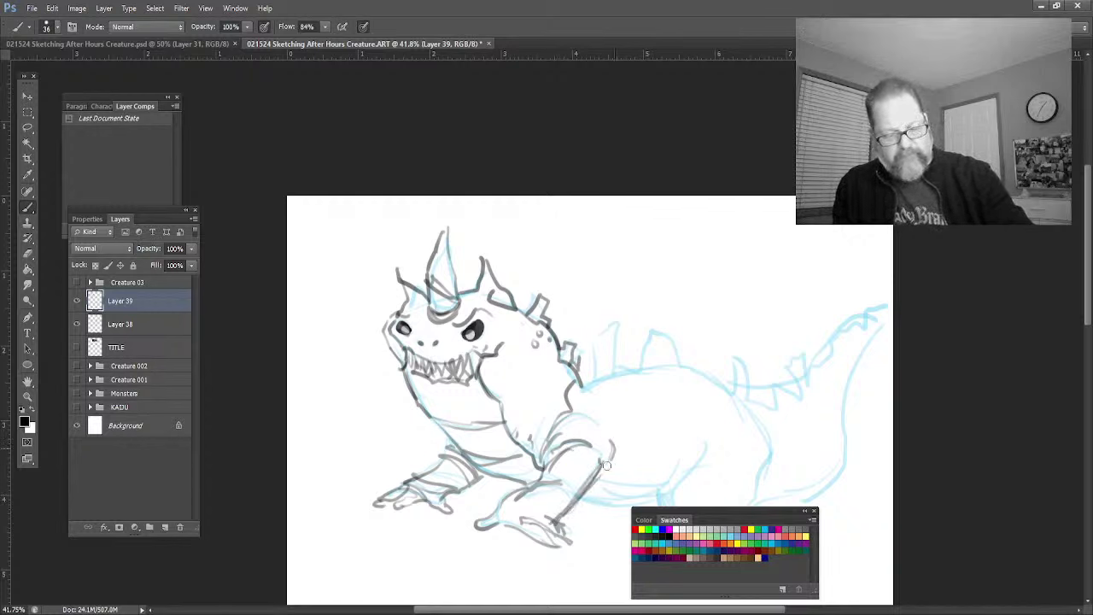
pyautogui.moveTo(538, 462)
pyautogui.mouseDown()
pyautogui.moveTo(586, 498)
pyautogui.moveTo(612, 484)
pyautogui.mouseUp()
pyautogui.moveTo(520, 474); pyautogui.dragTo(541, 468)
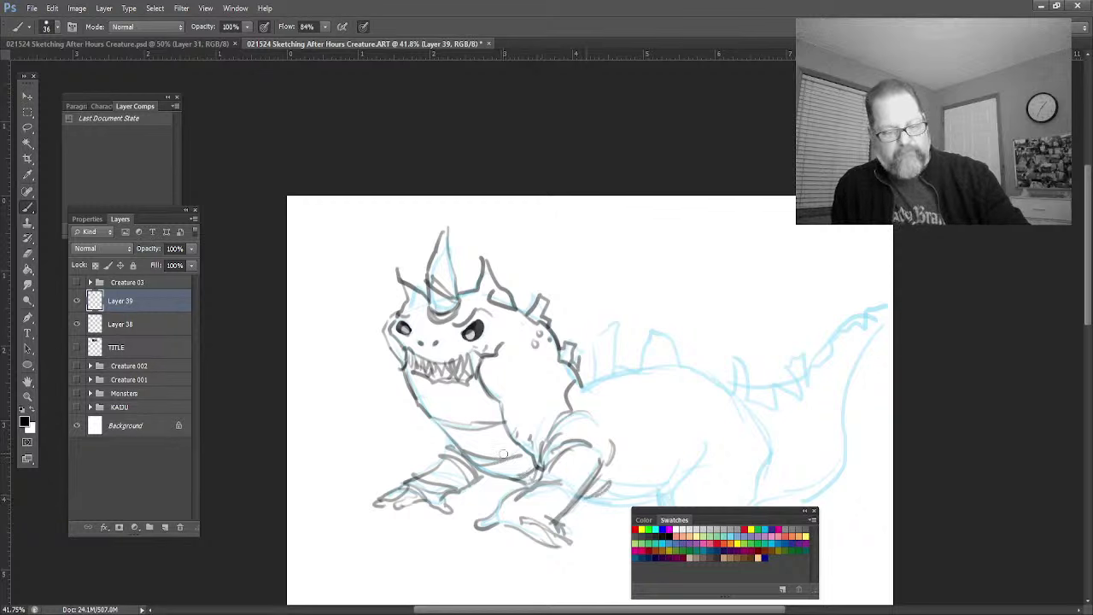
# Step: Ink the back outline with its row of spikes down to the rump, plus the thigh and belly curves
pyautogui.moveTo(591, 378)
pyautogui.mouseDown()
pyautogui.moveTo(628, 313)
pyautogui.moveTo(612, 376)
pyautogui.moveTo(583, 389)
pyautogui.moveTo(639, 362)
pyautogui.moveTo(658, 368)
pyautogui.moveTo(683, 340)
pyautogui.moveTo(632, 377)
pyautogui.mouseUp()
pyautogui.moveTo(666, 333)
pyautogui.mouseDown()
pyautogui.moveTo(671, 369)
pyautogui.moveTo(714, 383)
pyautogui.moveTo(739, 368)
pyautogui.moveTo(772, 453)
pyautogui.moveTo(748, 476)
pyautogui.mouseUp()
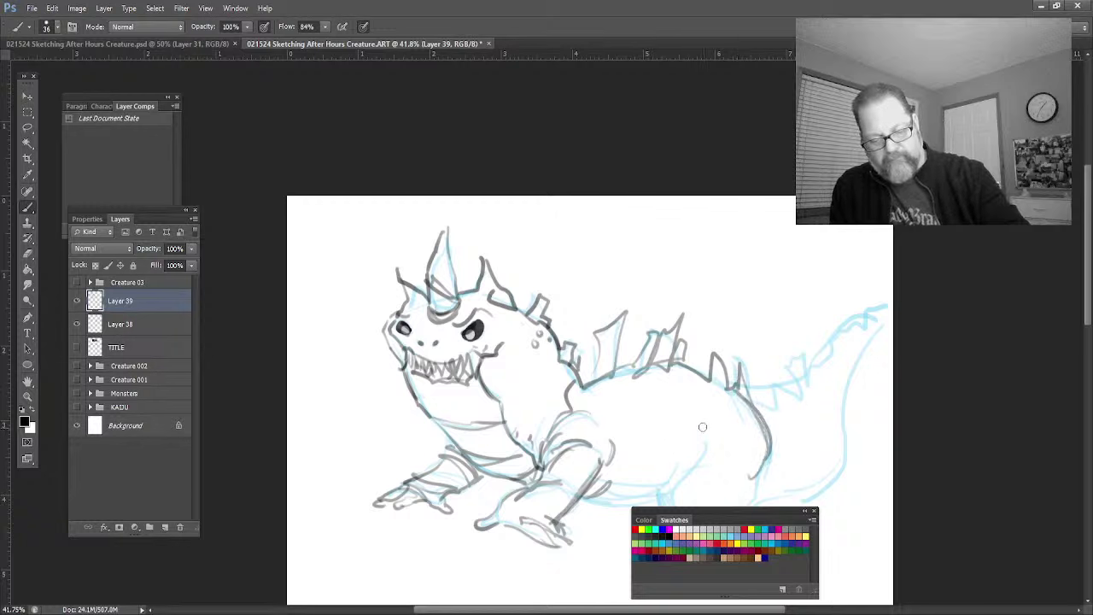
pyautogui.moveTo(702, 427)
pyautogui.mouseDown()
pyautogui.moveTo(675, 480)
pyautogui.moveTo(678, 472)
pyautogui.mouseUp()
pyautogui.moveTo(726, 445)
pyautogui.mouseDown()
pyautogui.moveTo(619, 514)
pyautogui.moveTo(664, 485)
pyautogui.moveTo(597, 471)
pyautogui.moveTo(598, 509)
pyautogui.moveTo(639, 508)
pyautogui.moveTo(586, 504)
pyautogui.mouseUp()
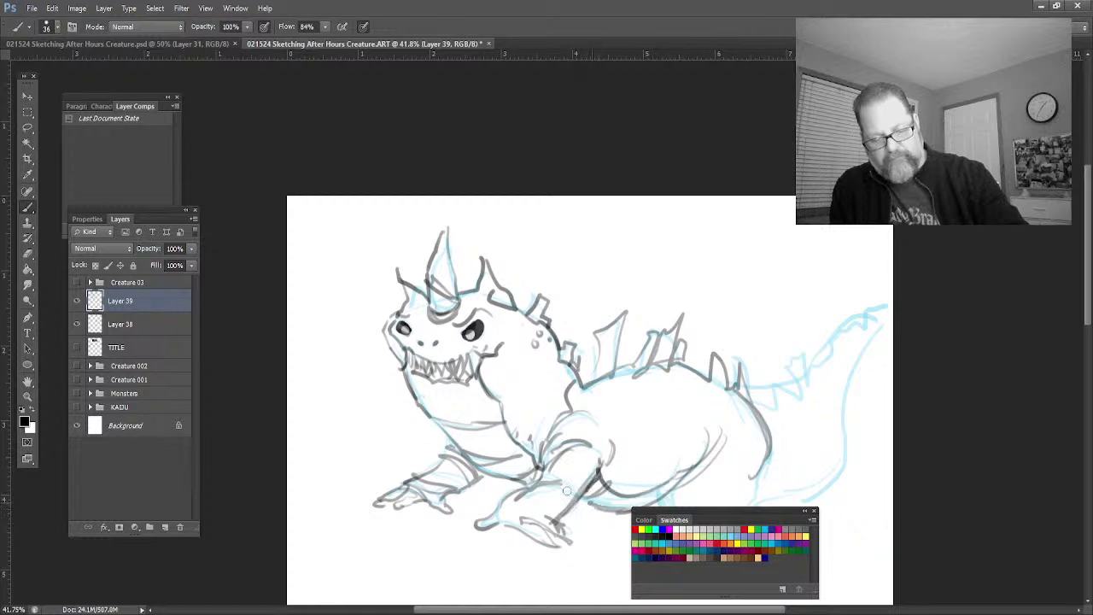
# Step: Ink the underside of the chest between the two front legs
pyautogui.moveTo(522, 486); pyautogui.dragTo(482, 476)
pyautogui.moveTo(483, 481); pyautogui.dragTo(484, 456)
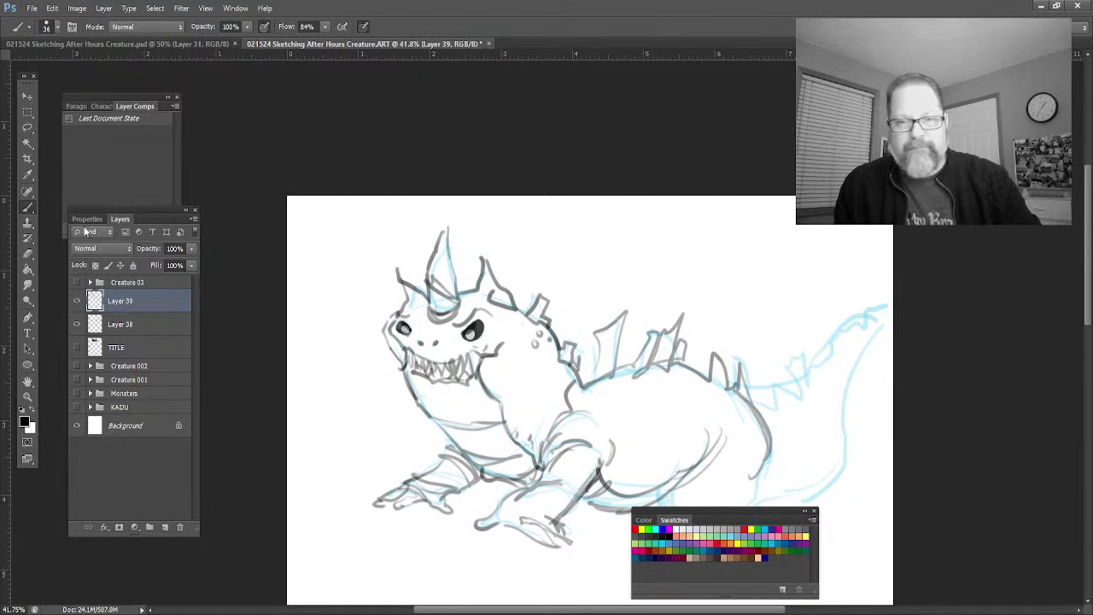
pyautogui.click(28, 381)
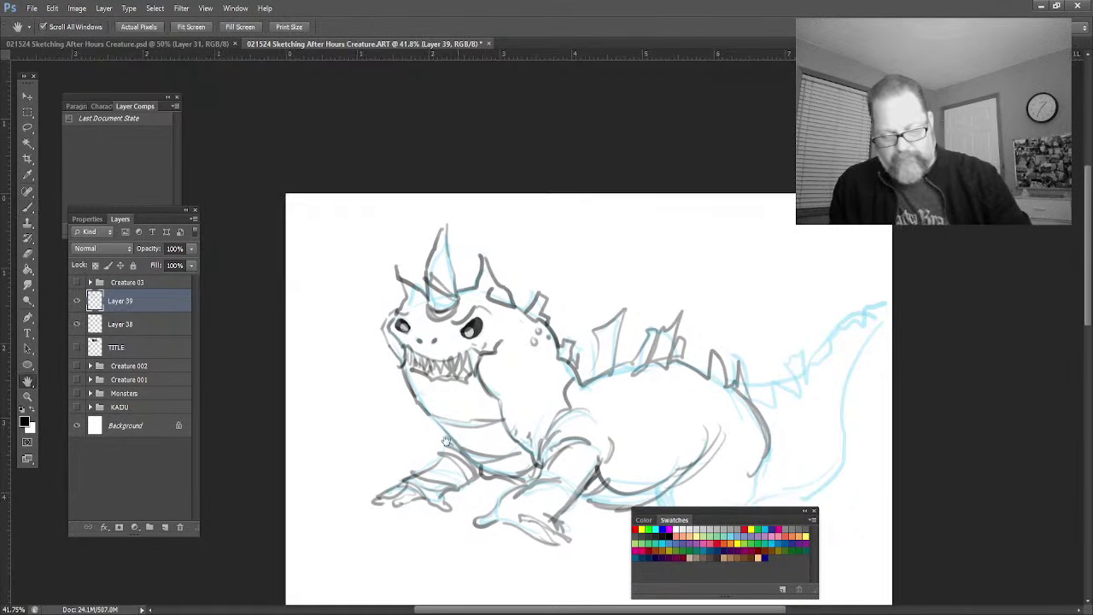
pyautogui.moveTo(457, 470); pyautogui.dragTo(387, 366)
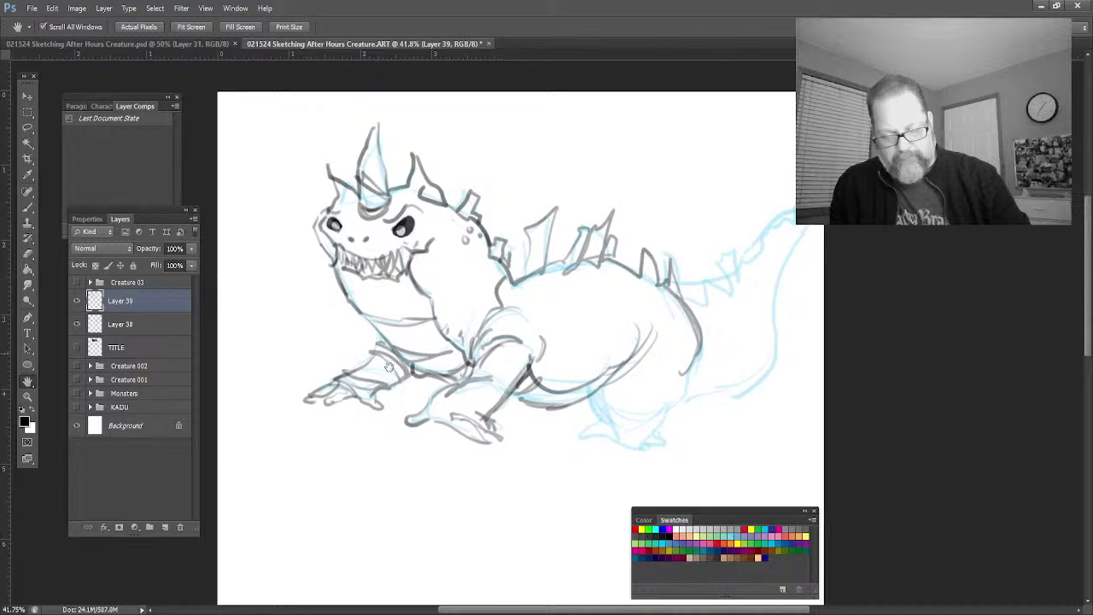
# Step: Ink the creature's hind leg with its clawed foot, and add a few small spots on the back
pyautogui.click(27, 208)
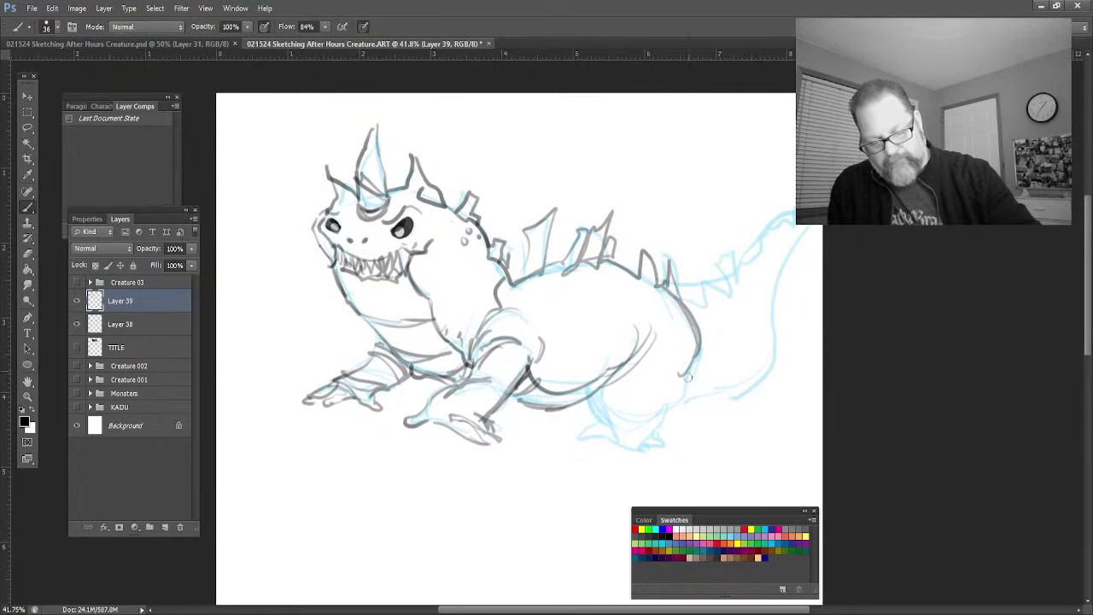
pyautogui.moveTo(688, 383)
pyautogui.mouseDown()
pyautogui.moveTo(644, 414)
pyautogui.moveTo(592, 394)
pyautogui.moveTo(597, 415)
pyautogui.moveTo(620, 433)
pyautogui.moveTo(670, 414)
pyautogui.moveTo(648, 437)
pyautogui.mouseUp()
pyautogui.moveTo(587, 399)
pyautogui.mouseDown()
pyautogui.moveTo(601, 432)
pyautogui.moveTo(586, 435)
pyautogui.moveTo(603, 436)
pyautogui.moveTo(591, 404)
pyautogui.moveTo(614, 441)
pyautogui.moveTo(600, 459)
pyautogui.moveTo(635, 445)
pyautogui.moveTo(624, 413)
pyautogui.moveTo(655, 431)
pyautogui.moveTo(651, 454)
pyautogui.moveTo(680, 403)
pyautogui.moveTo(658, 431)
pyautogui.mouseUp()
pyautogui.moveTo(654, 436)
pyautogui.mouseDown()
pyautogui.moveTo(630, 430)
pyautogui.moveTo(680, 393)
pyautogui.moveTo(611, 444)
pyautogui.moveTo(596, 429)
pyautogui.mouseUp()
pyautogui.moveTo(615, 392)
pyautogui.mouseDown()
pyautogui.moveTo(651, 340)
pyautogui.moveTo(617, 419)
pyautogui.mouseUp()
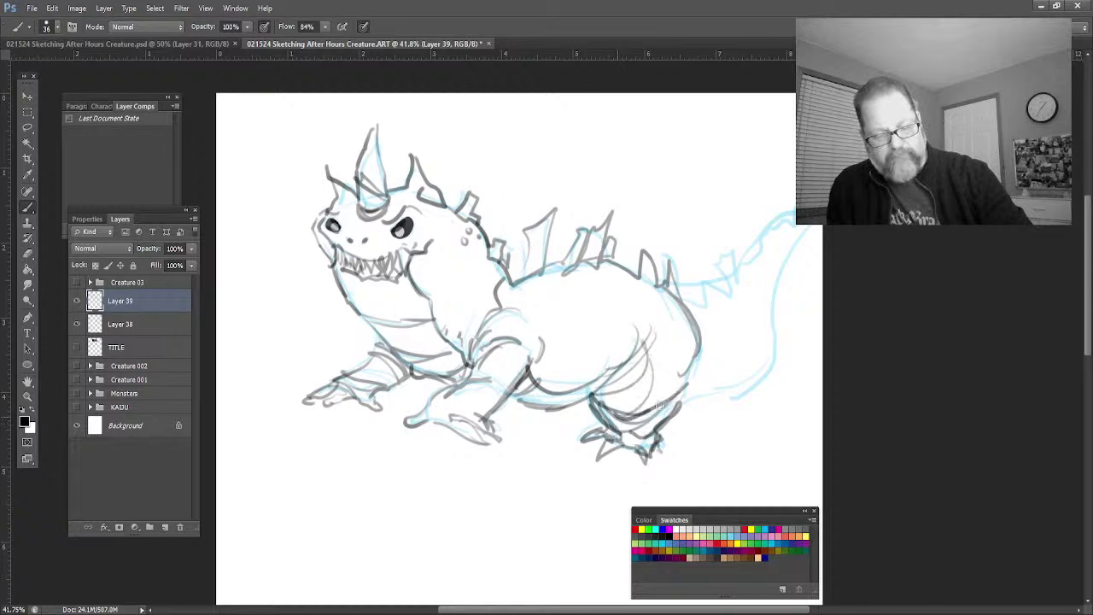
pyautogui.moveTo(675, 391); pyautogui.dragTo(653, 411)
pyautogui.moveTo(609, 297)
pyautogui.mouseDown()
pyautogui.moveTo(623, 299)
pyautogui.moveTo(586, 309)
pyautogui.moveTo(564, 296)
pyautogui.mouseUp()
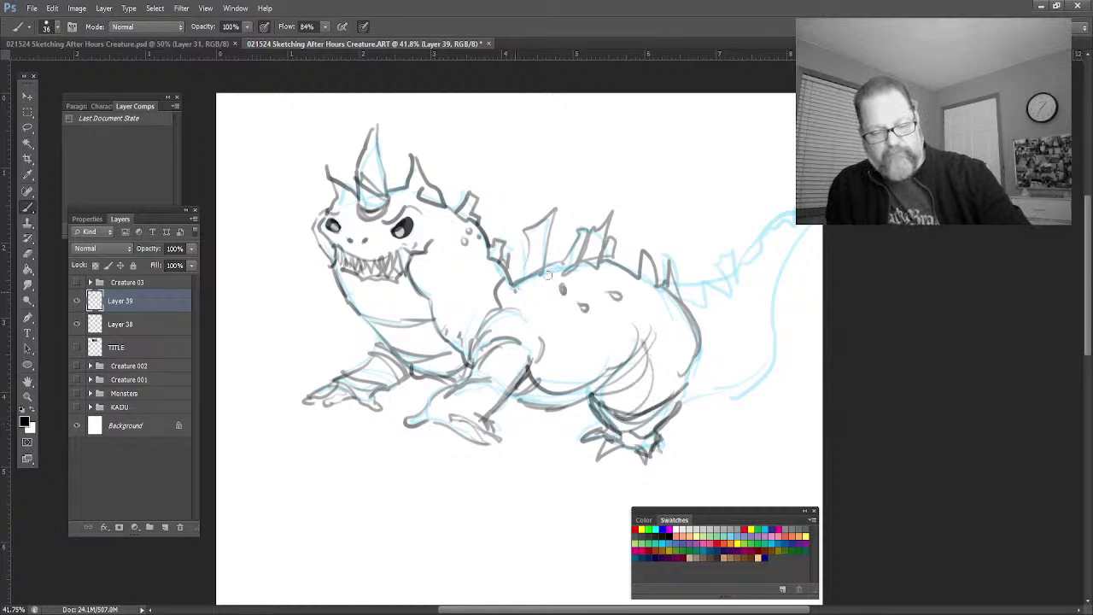
# Step: Ink the raised tail with its spikes along the top edge and curved bands on its underside
pyautogui.moveTo(697, 357)
pyautogui.mouseDown()
pyautogui.moveTo(690, 386)
pyautogui.moveTo(752, 338)
pyautogui.moveTo(777, 279)
pyautogui.moveTo(771, 366)
pyautogui.moveTo(682, 402)
pyautogui.mouseUp()
pyautogui.moveTo(774, 359); pyautogui.dragTo(700, 398)
pyautogui.moveTo(685, 302)
pyautogui.mouseDown()
pyautogui.moveTo(731, 275)
pyautogui.moveTo(736, 290)
pyautogui.moveTo(672, 301)
pyautogui.moveTo(793, 215)
pyautogui.moveTo(773, 239)
pyautogui.mouseUp()
pyautogui.moveTo(773, 292); pyautogui.dragTo(803, 232)
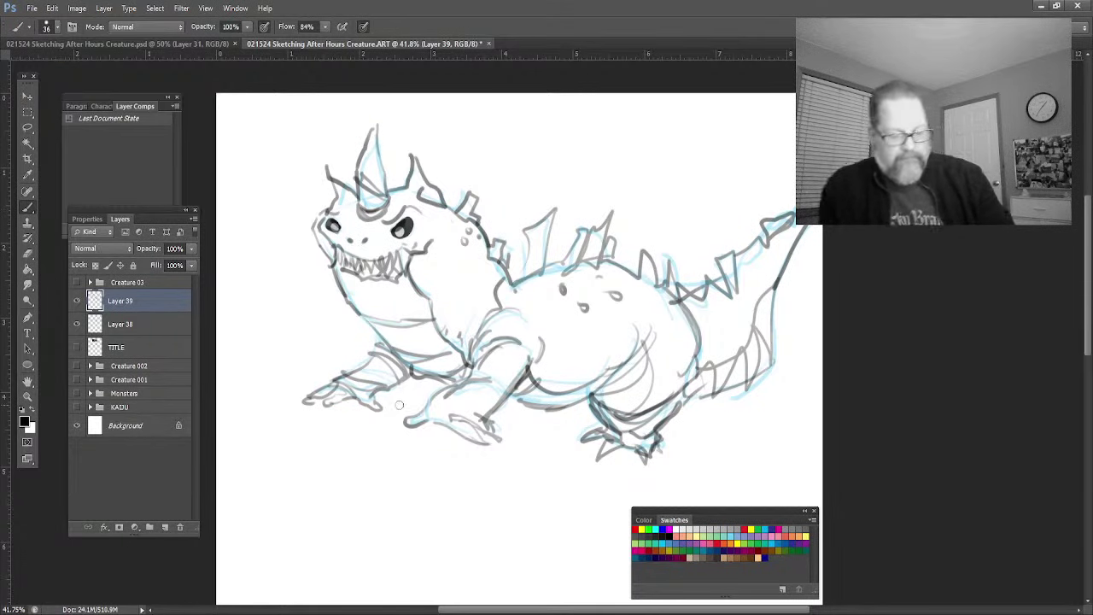
# Step: Sketch an uneven ground line around the feet, a round-tipped stalk before the creature, and small floating specks around its head
pyautogui.moveTo(399, 405)
pyautogui.mouseDown()
pyautogui.moveTo(419, 400)
pyautogui.moveTo(309, 408)
pyautogui.moveTo(261, 363)
pyautogui.moveTo(222, 404)
pyautogui.mouseUp()
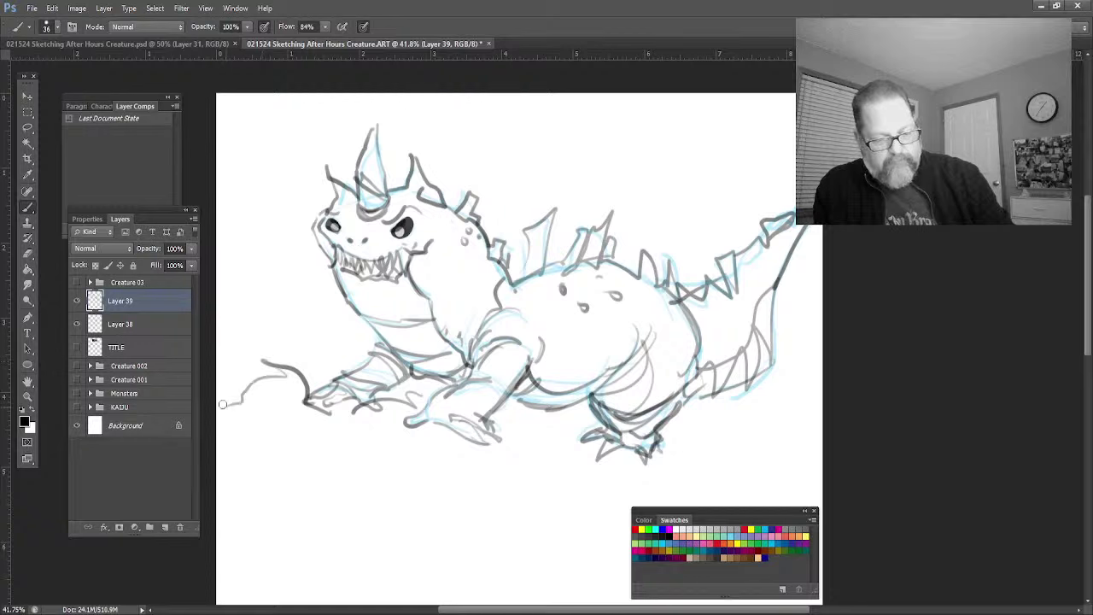
pyautogui.moveTo(514, 422)
pyautogui.mouseDown()
pyautogui.moveTo(646, 442)
pyautogui.moveTo(800, 432)
pyautogui.moveTo(615, 441)
pyautogui.mouseUp()
pyautogui.moveTo(260, 368); pyautogui.dragTo(272, 301)
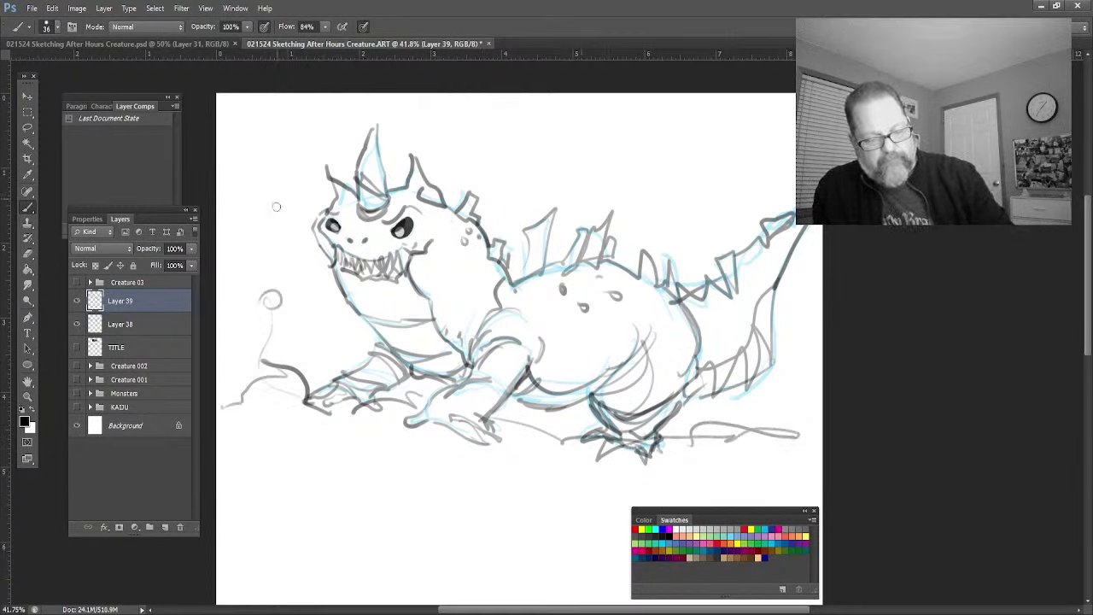
pyautogui.moveTo(276, 206); pyautogui.dragTo(272, 202)
pyautogui.moveTo(287, 255); pyautogui.dragTo(287, 261)
pyautogui.moveTo(427, 127); pyautogui.dragTo(431, 131)
pyautogui.moveTo(499, 159); pyautogui.dragTo(513, 158)
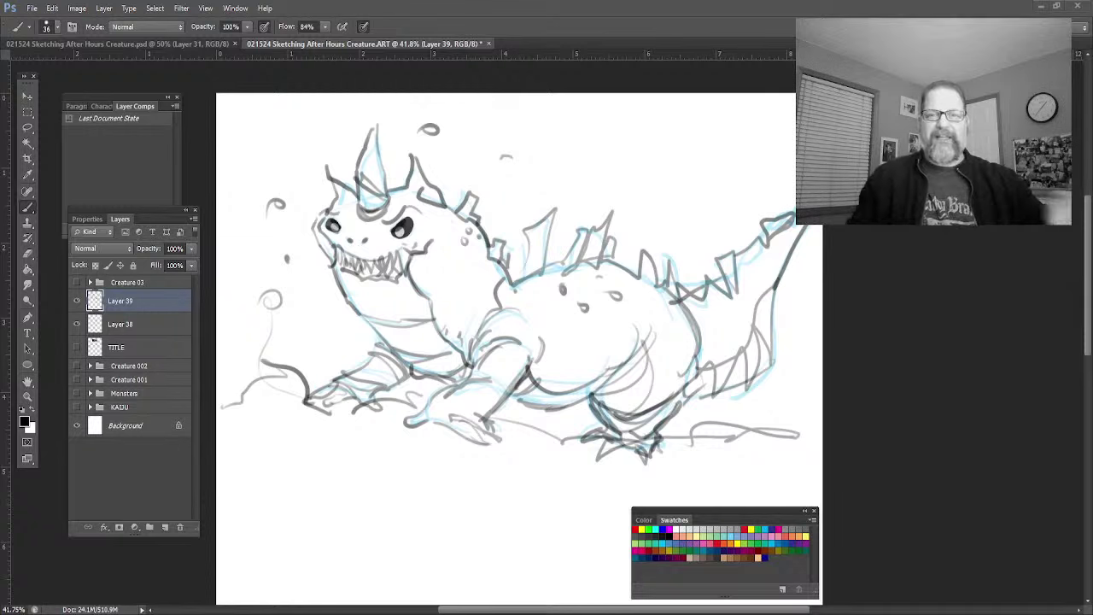
# Step: Hide Layer 39 and Layer 38, and look briefly at the Creature 002 drawing
pyautogui.click(77, 304)
pyautogui.click(77, 326)
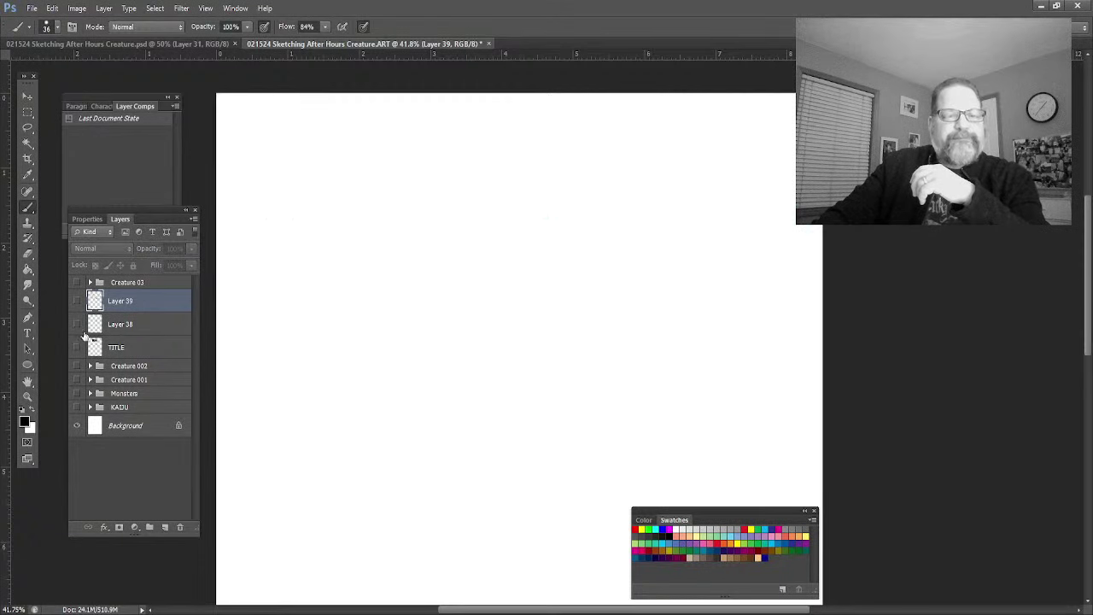
pyautogui.click(76, 366)
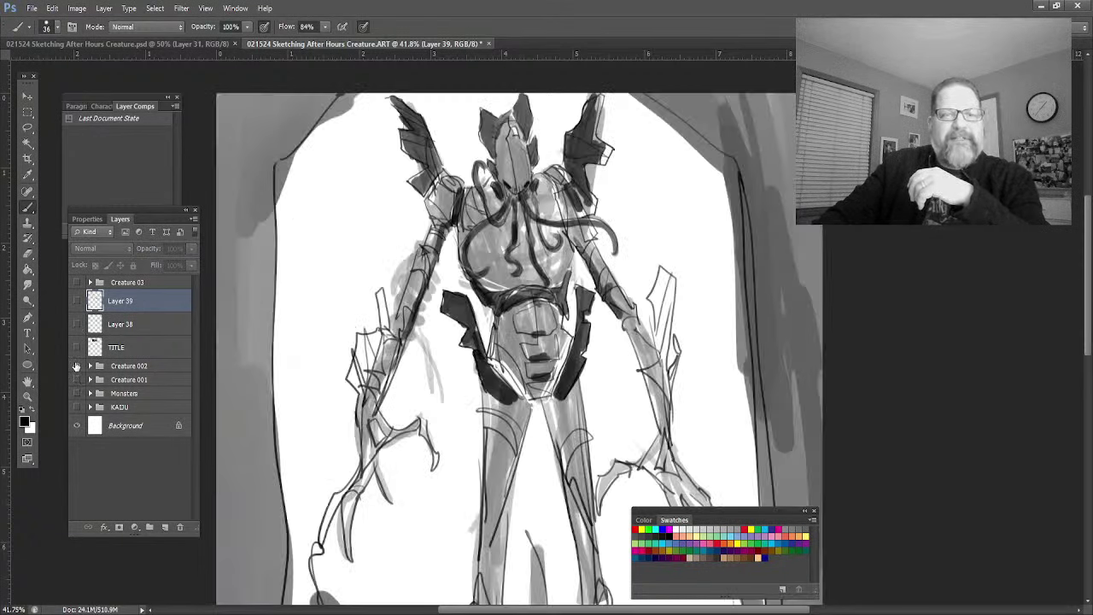
pyautogui.click(76, 366)
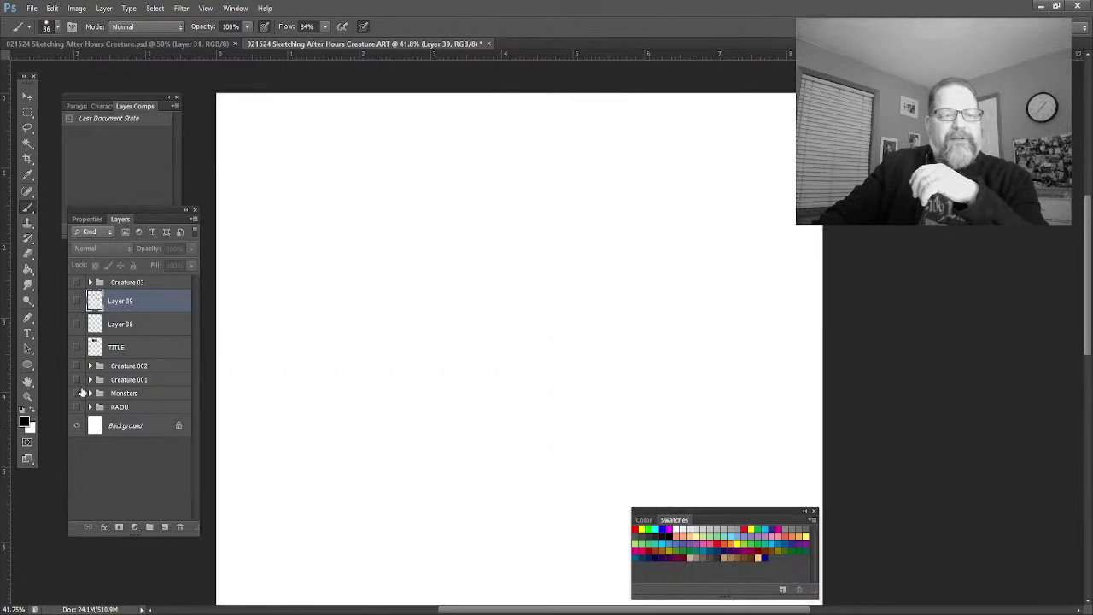
# Step: Show the Creature 03 group without the Monsters group and examine the creature's head up close
pyautogui.click(77, 380)
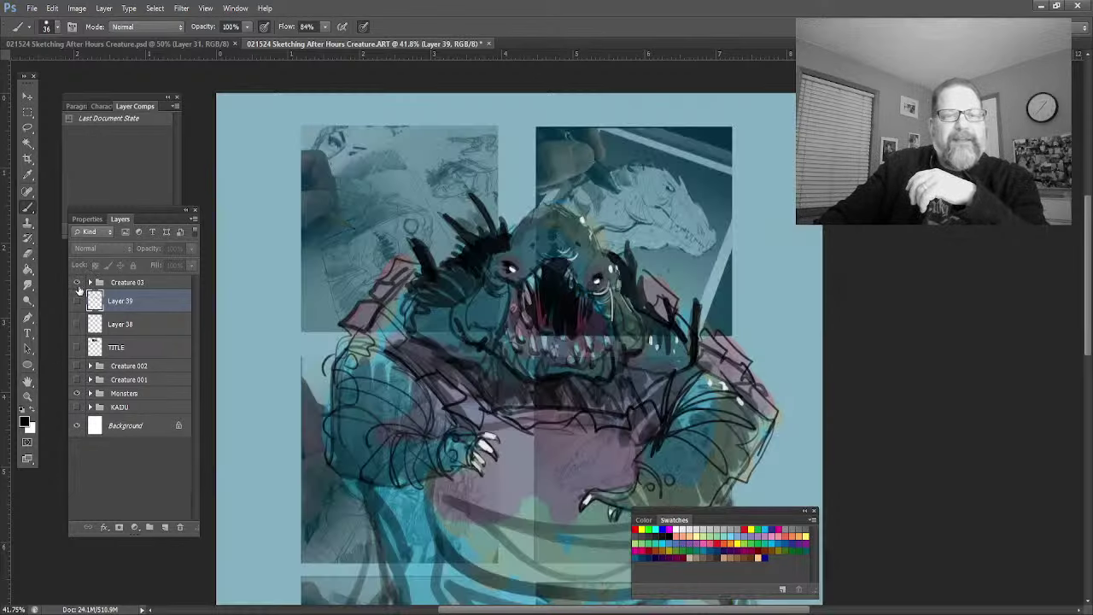
pyautogui.click(77, 282)
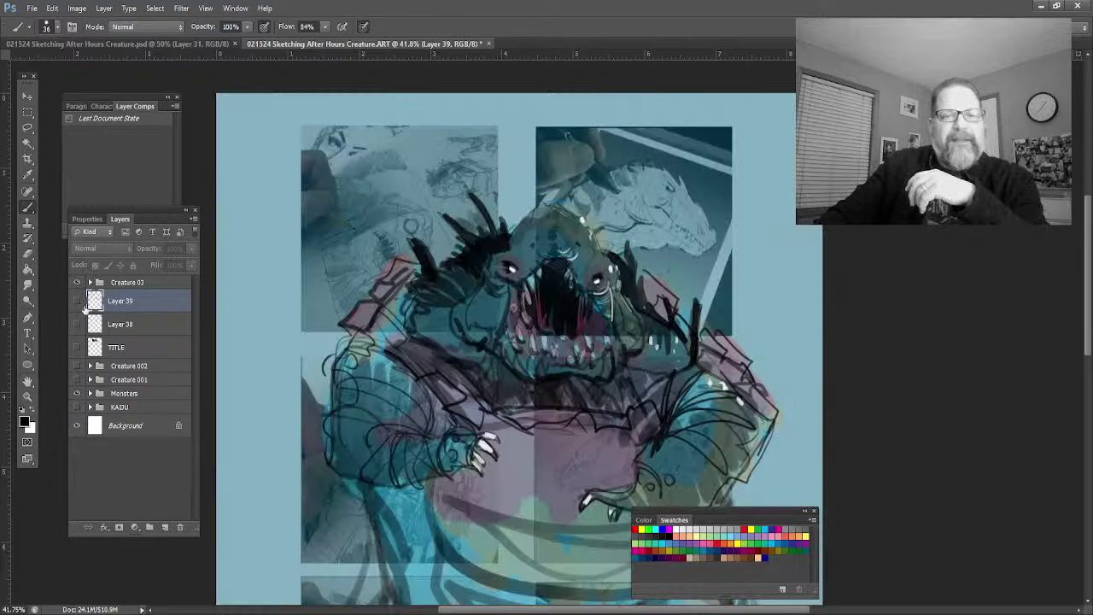
pyautogui.click(77, 393)
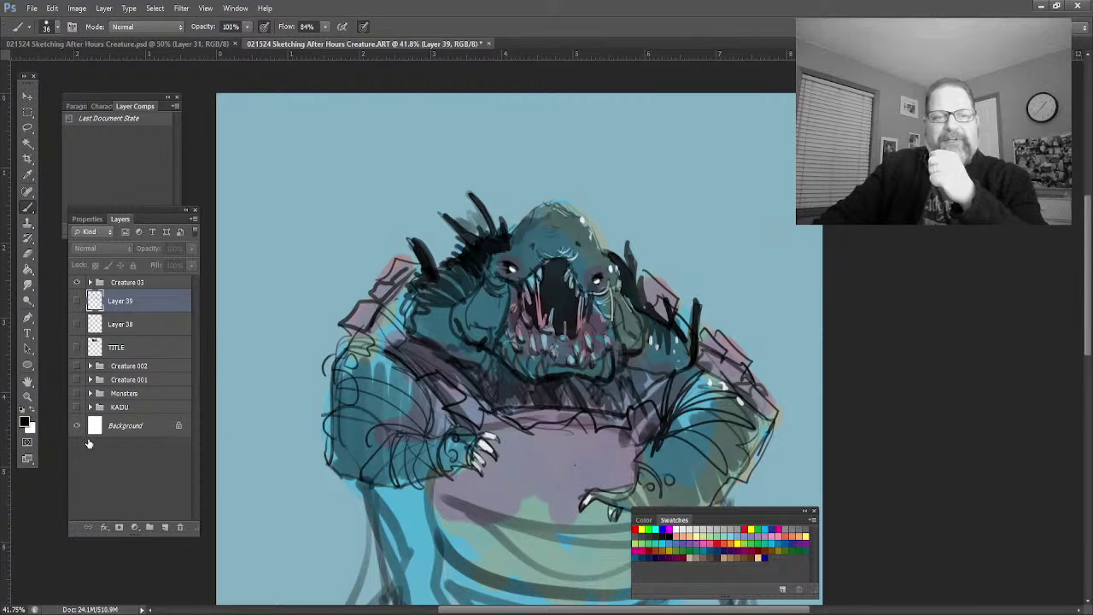
pyautogui.click(27, 397)
pyautogui.moveTo(499, 317); pyautogui.dragTo(520, 331)
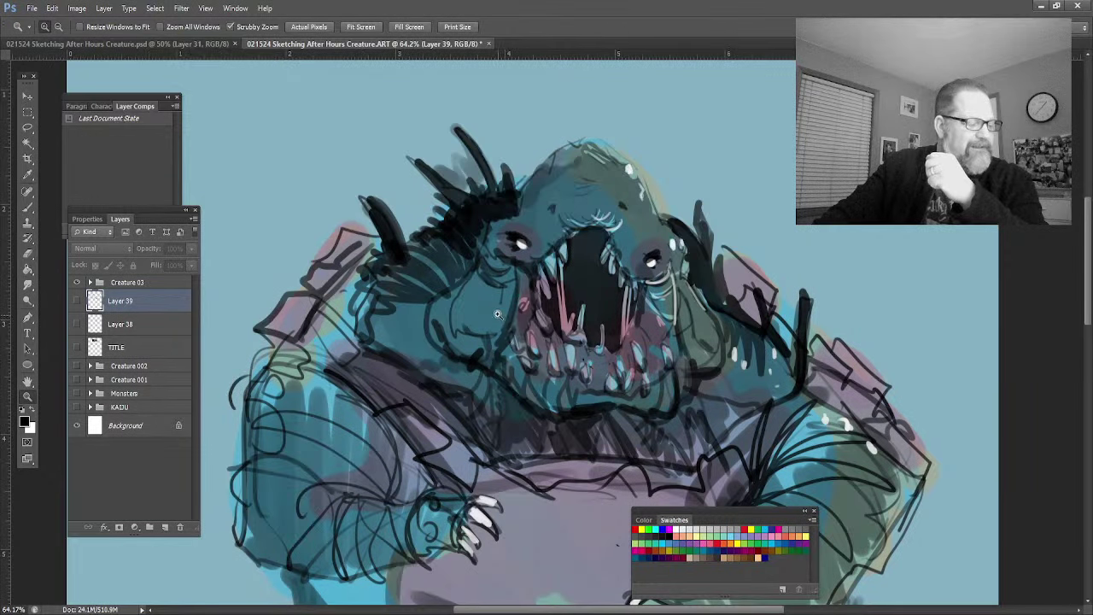
# Step: Hide the Creature 03 group and bring Layer 39 and Layer 38 back into view
pyautogui.click(76, 301)
pyautogui.click(77, 283)
pyautogui.click(77, 324)
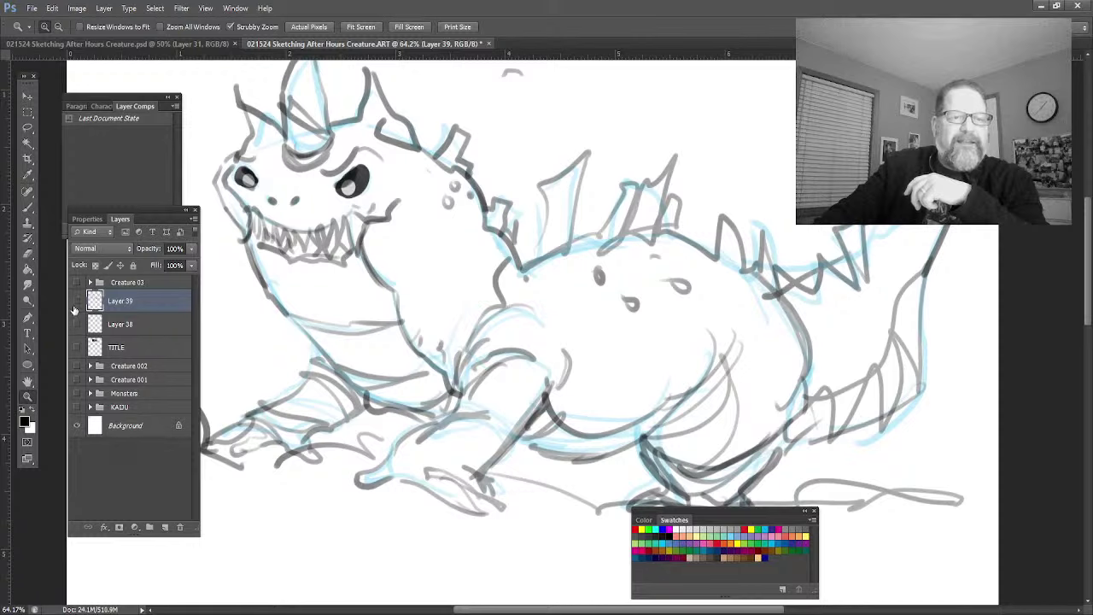
# Step: Hide the spiked creature's layers, examine the Creature 002 drawing down to its legs, and hide that group again
pyautogui.click(76, 301)
pyautogui.click(77, 366)
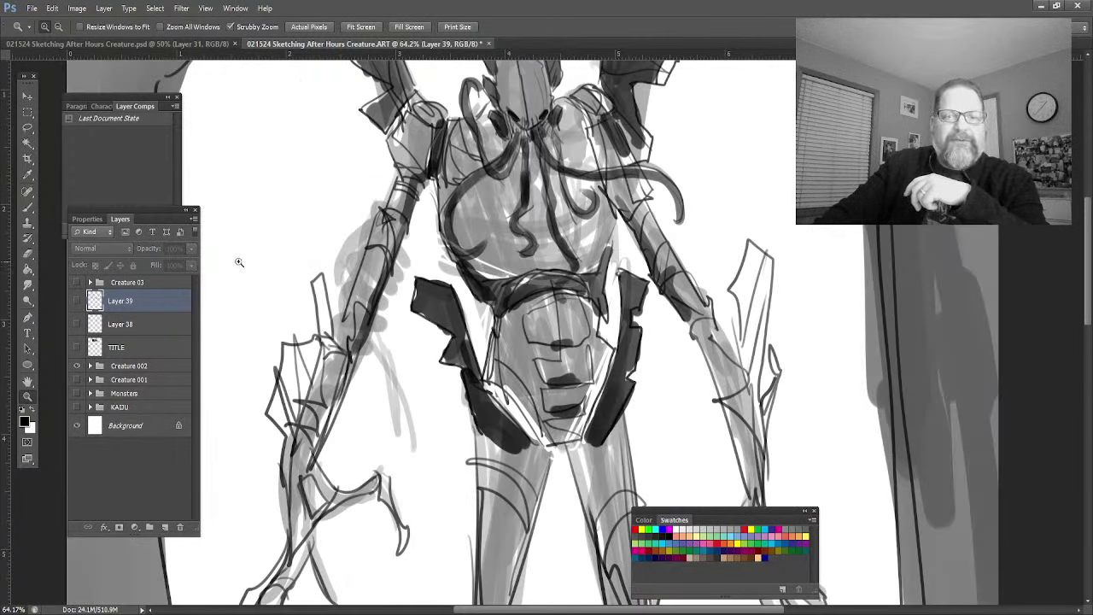
pyautogui.click(28, 383)
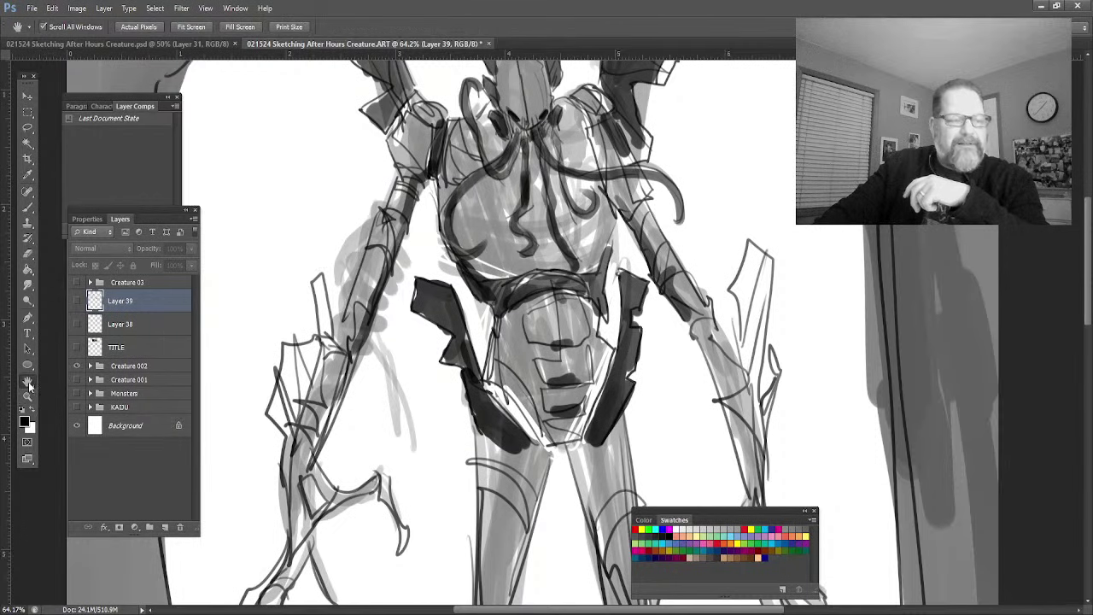
pyautogui.moveTo(534, 318); pyautogui.dragTo(536, 162)
pyautogui.moveTo(546, 478); pyautogui.dragTo(523, 239)
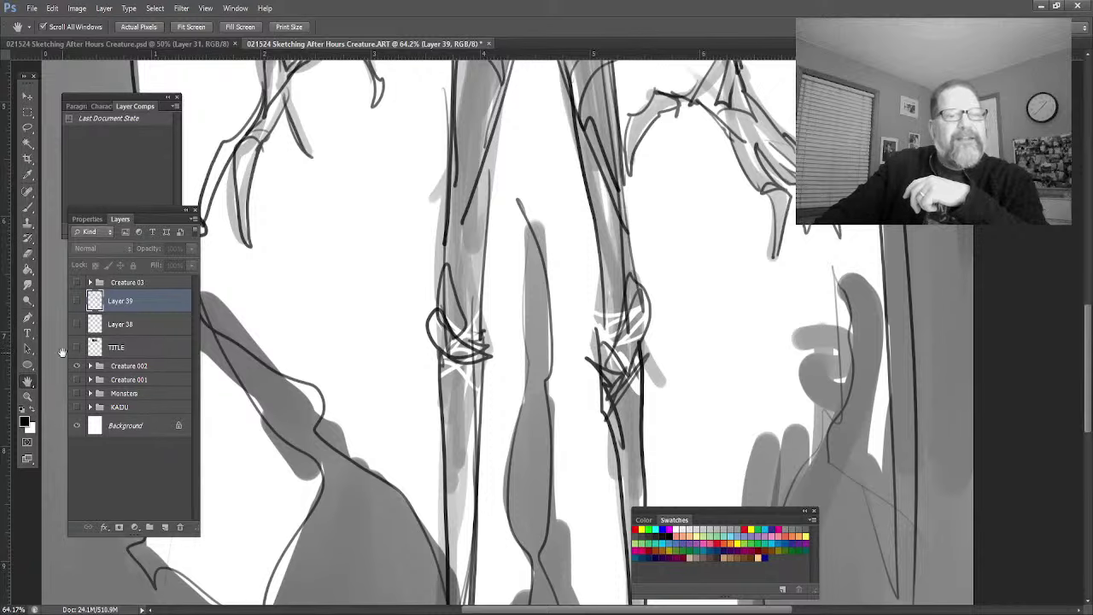
pyautogui.click(77, 366)
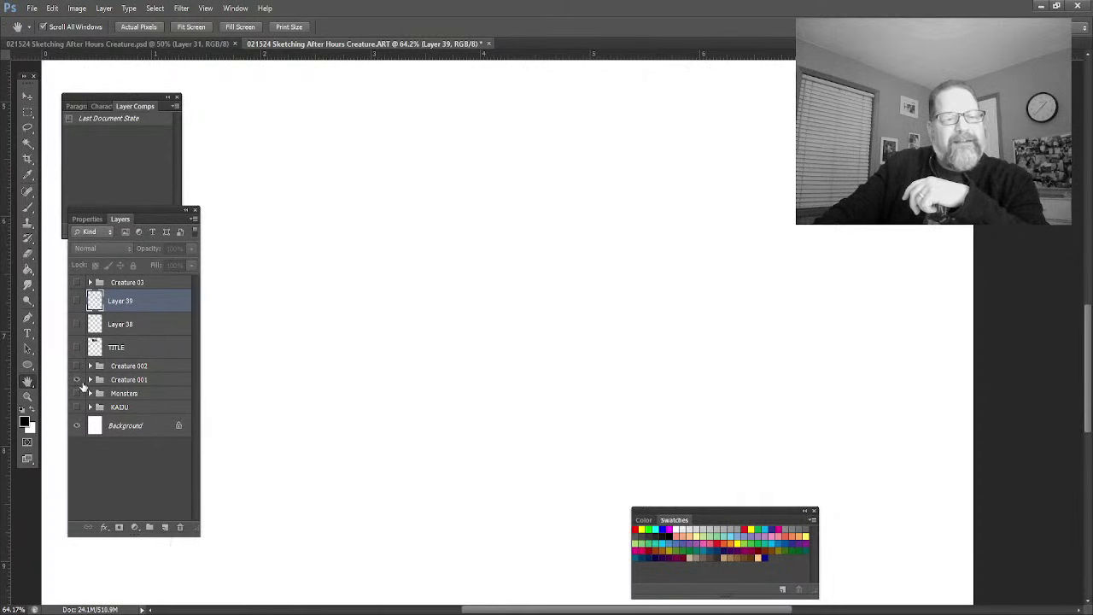
# Step: Show the Monsters group and examine the shaggy-browed monster face in the lowest row of sketches
pyautogui.click(77, 393)
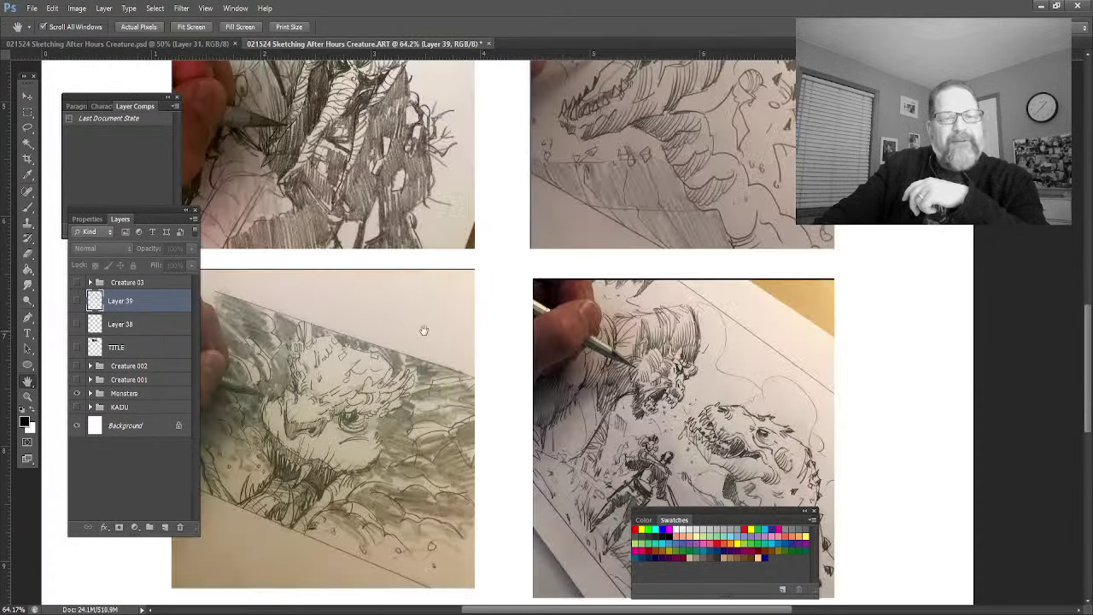
pyautogui.moveTo(440, 332)
pyautogui.mouseDown()
pyautogui.moveTo(454, 341)
pyautogui.moveTo(524, 185)
pyautogui.mouseUp()
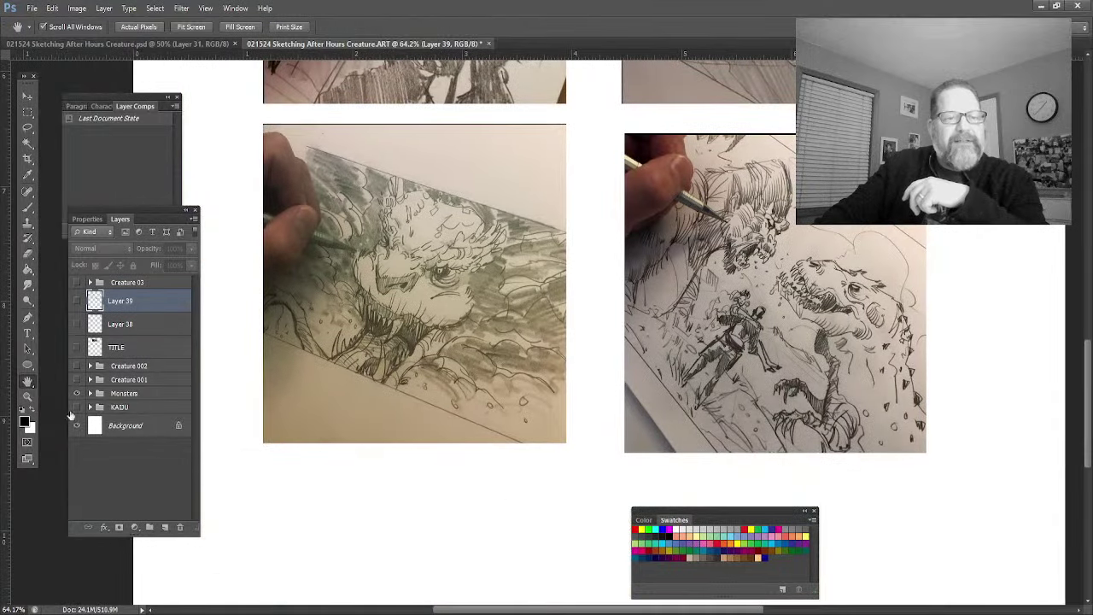
pyautogui.click(27, 397)
pyautogui.moveTo(444, 355); pyautogui.dragTo(492, 367)
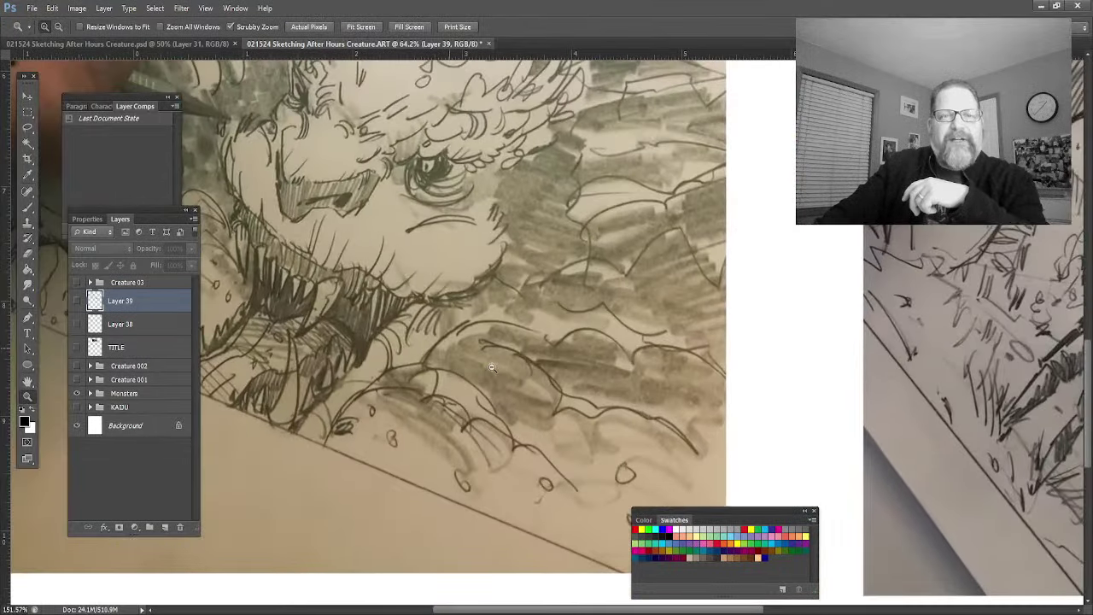
pyautogui.click(28, 383)
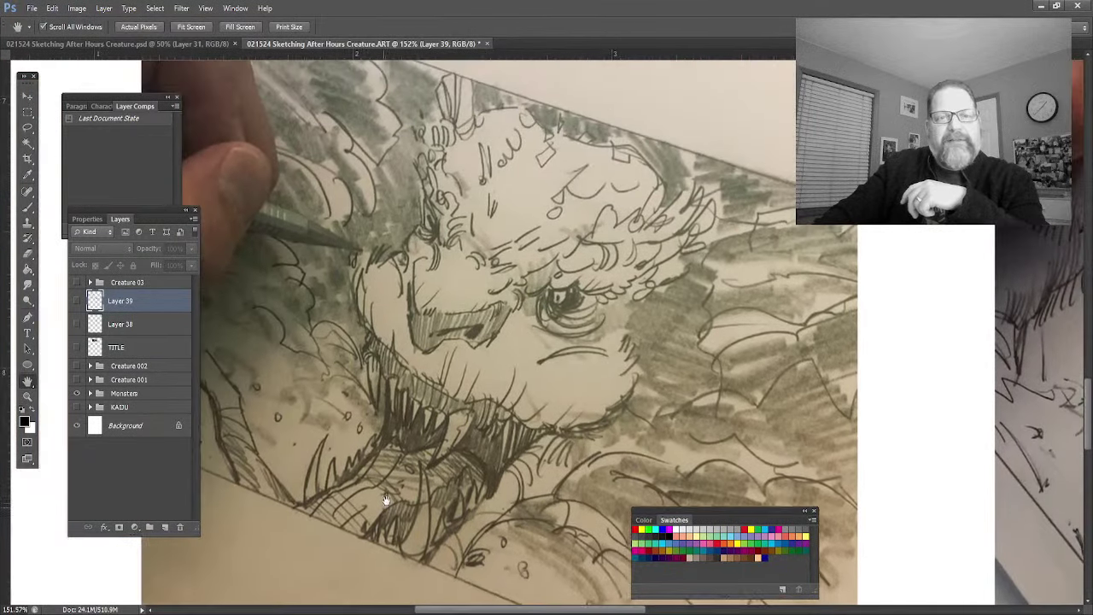
pyautogui.moveTo(395, 499); pyautogui.dragTo(417, 485)
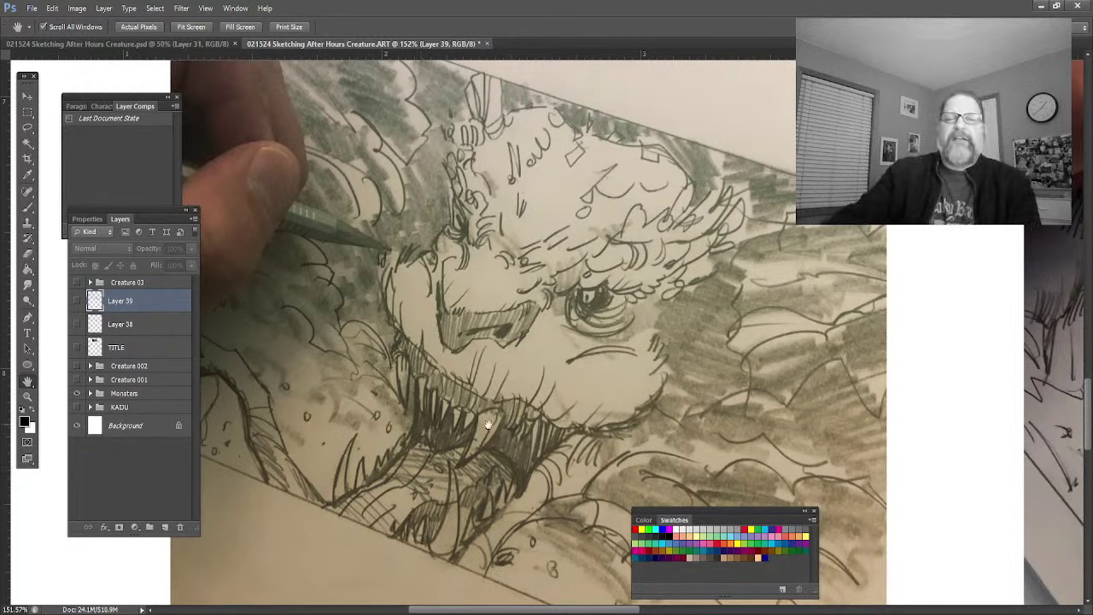
# Step: Examine the open-jawed reptile, the crouching figure, and the large-eyed creature sketches above
pyautogui.moveTo(870, 230)
pyautogui.mouseDown()
pyautogui.moveTo(285, 252)
pyautogui.moveTo(92, 271)
pyautogui.moveTo(146, 297)
pyautogui.moveTo(400, 162)
pyautogui.moveTo(423, 192)
pyautogui.moveTo(410, 257)
pyautogui.moveTo(455, 392)
pyautogui.mouseUp()
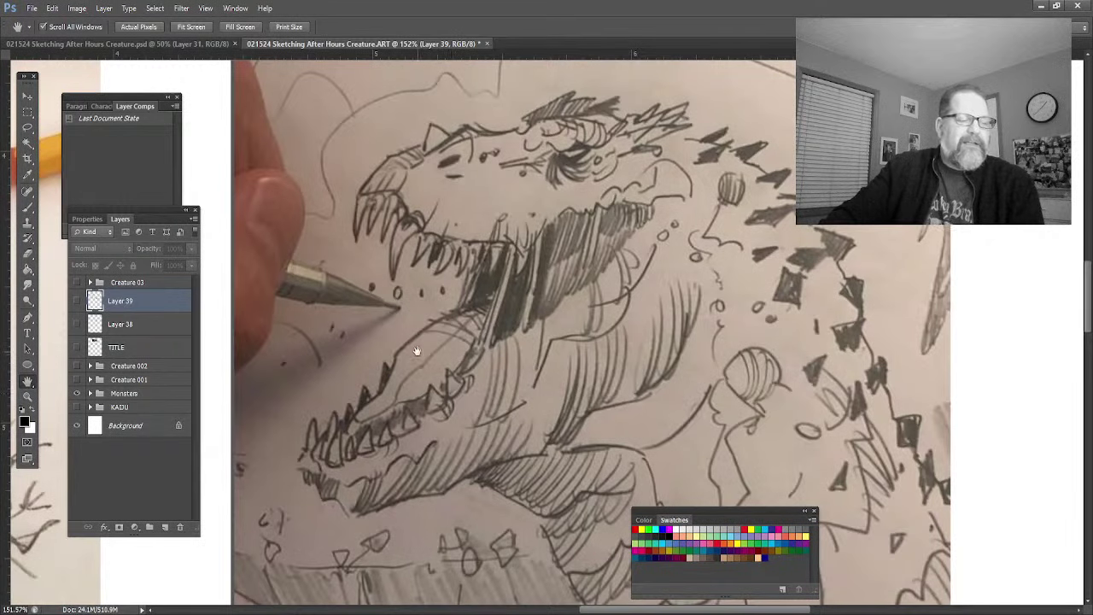
pyautogui.moveTo(417, 351)
pyautogui.mouseDown()
pyautogui.moveTo(460, 357)
pyautogui.moveTo(588, 284)
pyautogui.mouseUp()
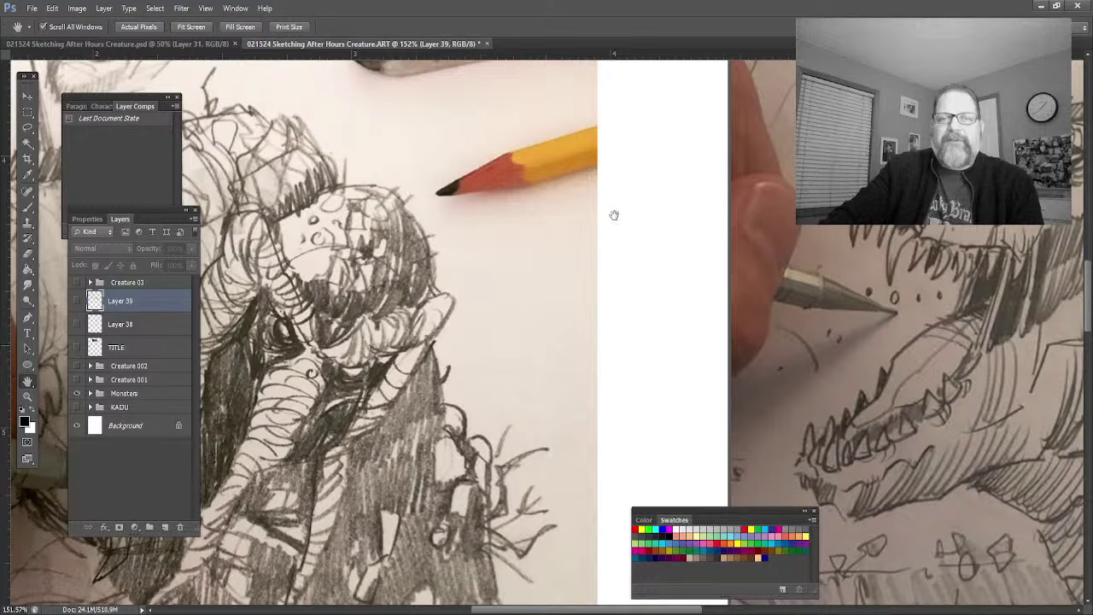
pyautogui.moveTo(454, 258)
pyautogui.mouseDown()
pyautogui.moveTo(619, 323)
pyautogui.moveTo(714, 519)
pyautogui.moveTo(700, 480)
pyautogui.moveTo(591, 454)
pyautogui.moveTo(108, 461)
pyautogui.moveTo(119, 523)
pyautogui.moveTo(68, 585)
pyautogui.moveTo(17, 598)
pyautogui.moveTo(103, 564)
pyautogui.moveTo(877, 483)
pyautogui.moveTo(861, 523)
pyautogui.moveTo(832, 546)
pyautogui.moveTo(842, 555)
pyautogui.moveTo(816, 559)
pyautogui.mouseUp()
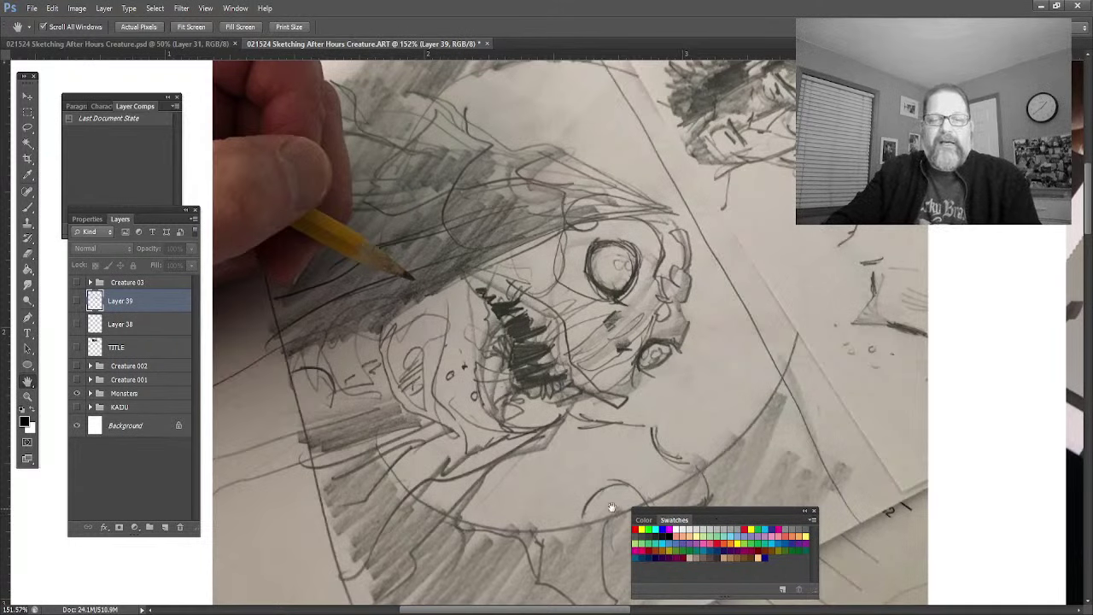
# Step: Look back down the sketch photos past the crouching figure to the shaggy-browed monster face
pyautogui.scroll(-5, 574, 500)
pyautogui.scroll(-5, 410, 315)
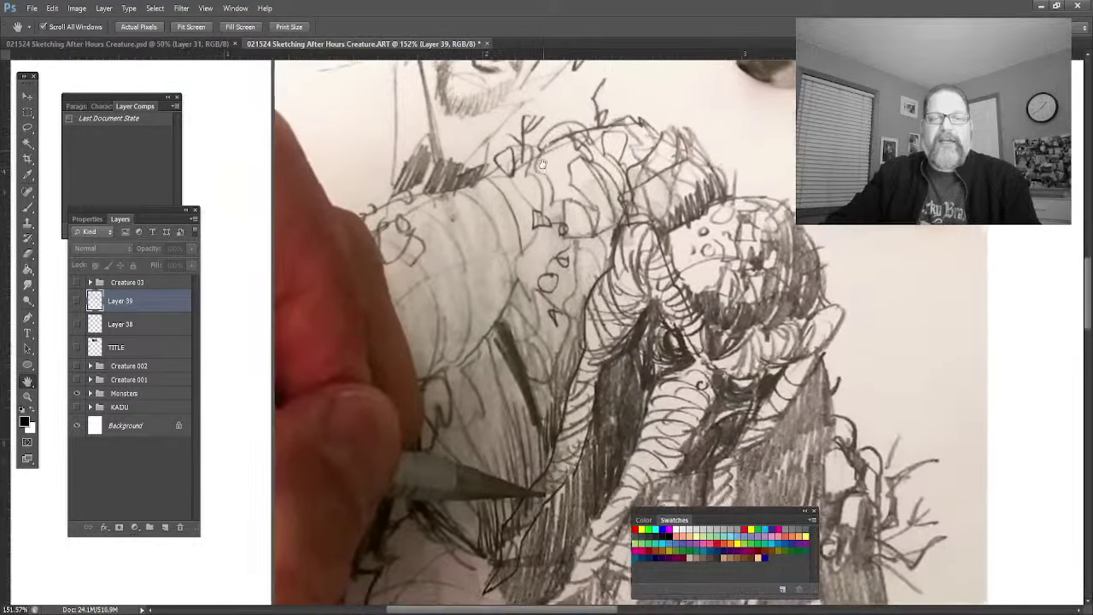
pyautogui.scroll(-5, 409, 315)
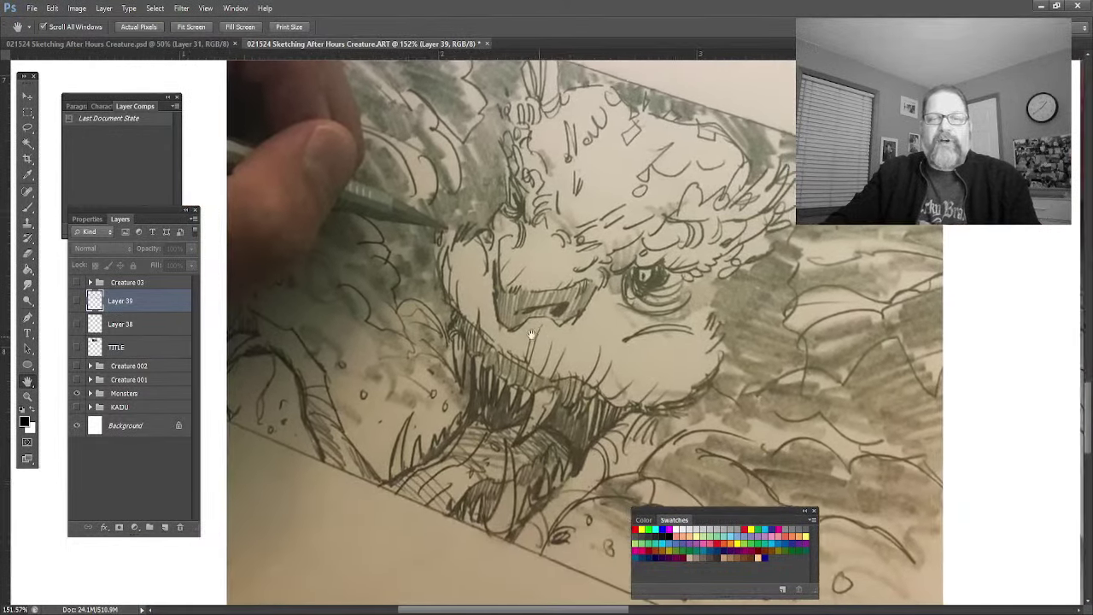
pyautogui.moveTo(531, 334); pyautogui.dragTo(479, 336)
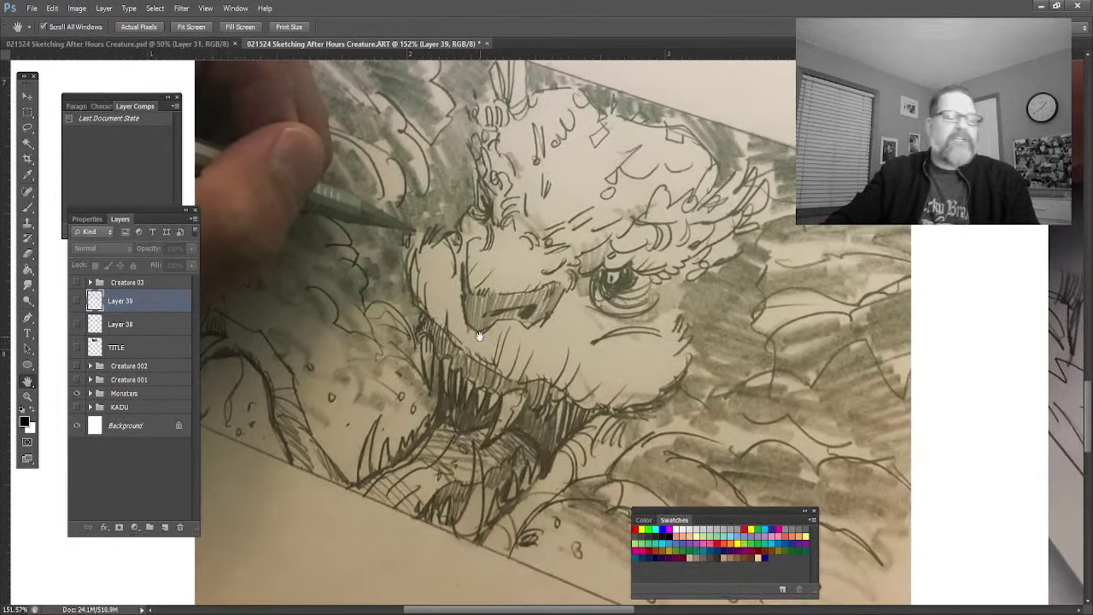